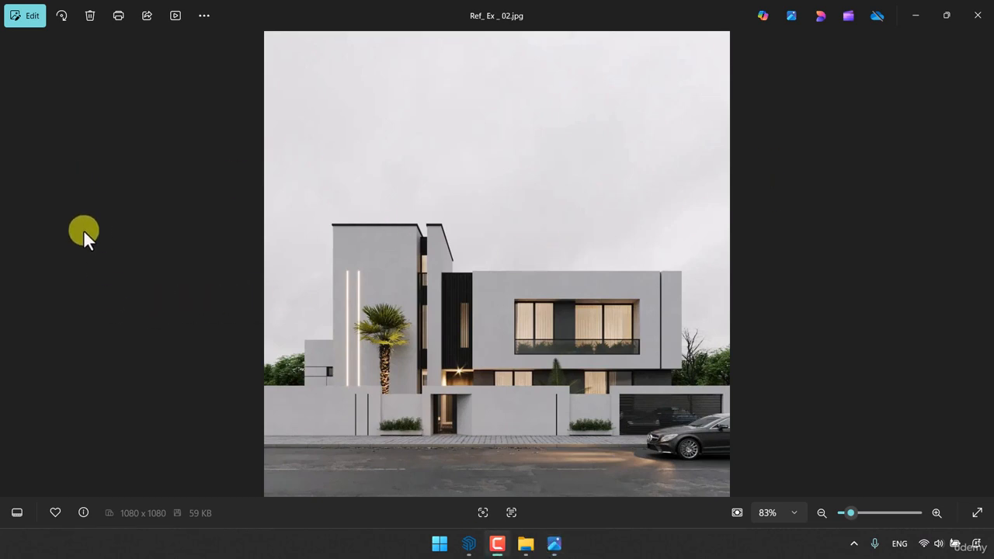
# - Examine the villa facade in the reference image Ref_ Ex _ 02.jpg, including the tower, slatted entrance and upper windows
pyautogui.moveTo(535, 546)
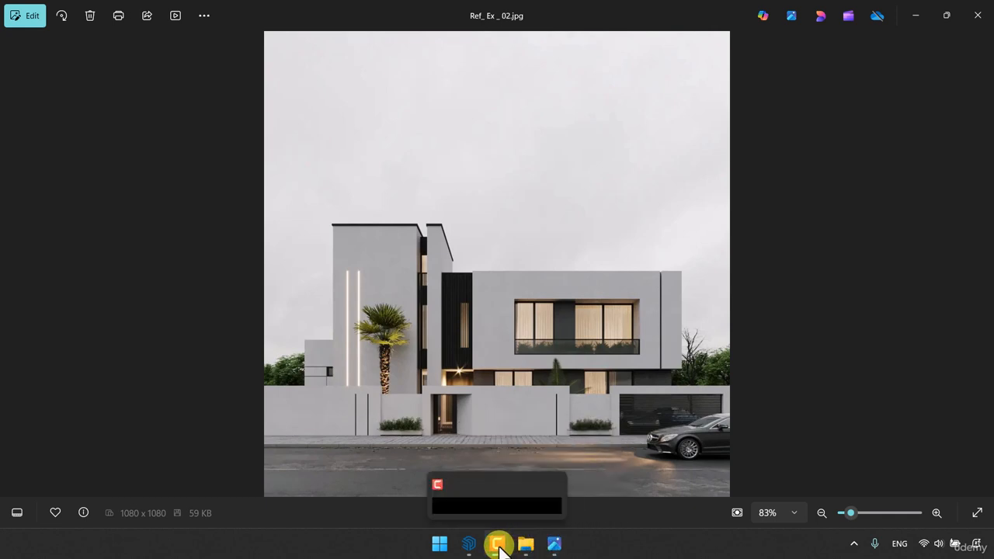
pyautogui.click(499, 548)
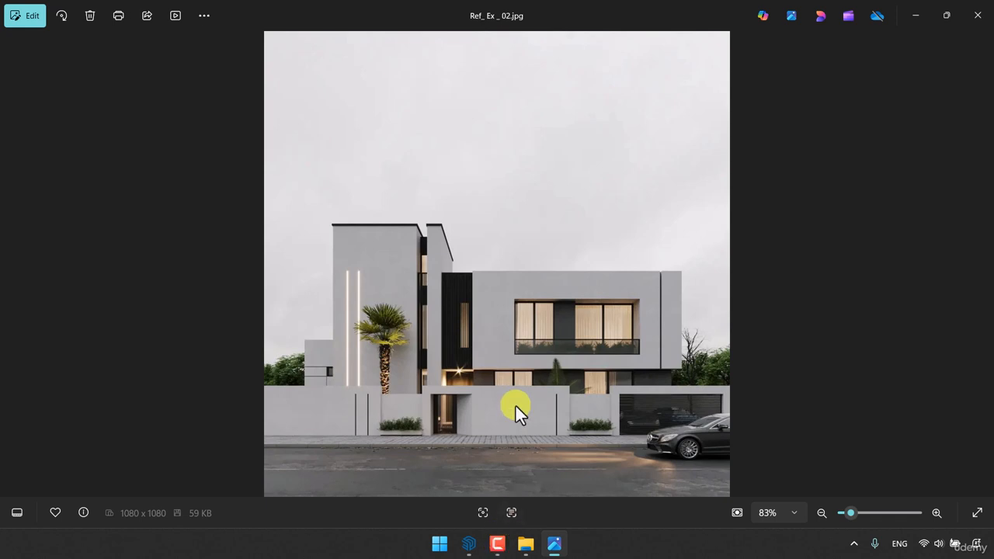
pyautogui.scroll(4, 480, 359)
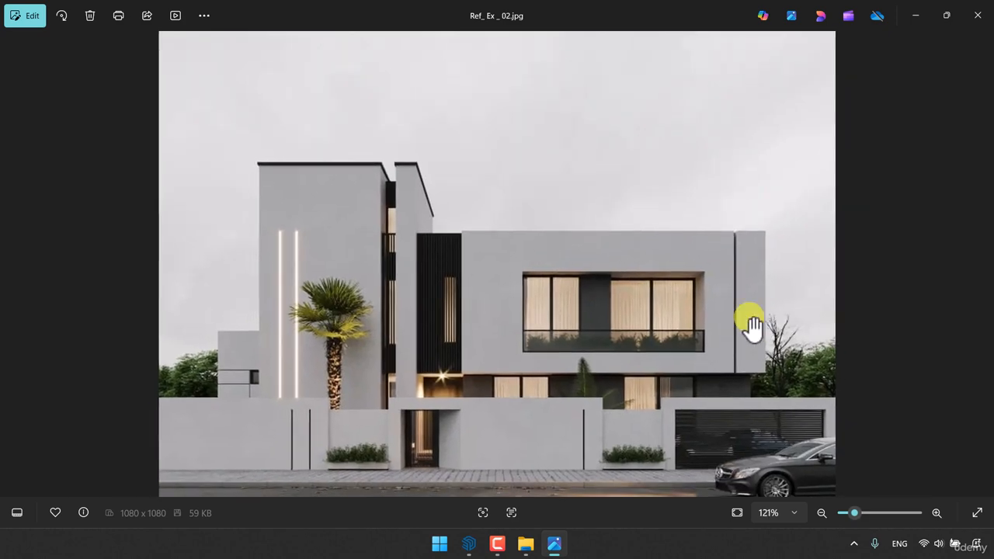
pyautogui.scroll(3, 490, 482)
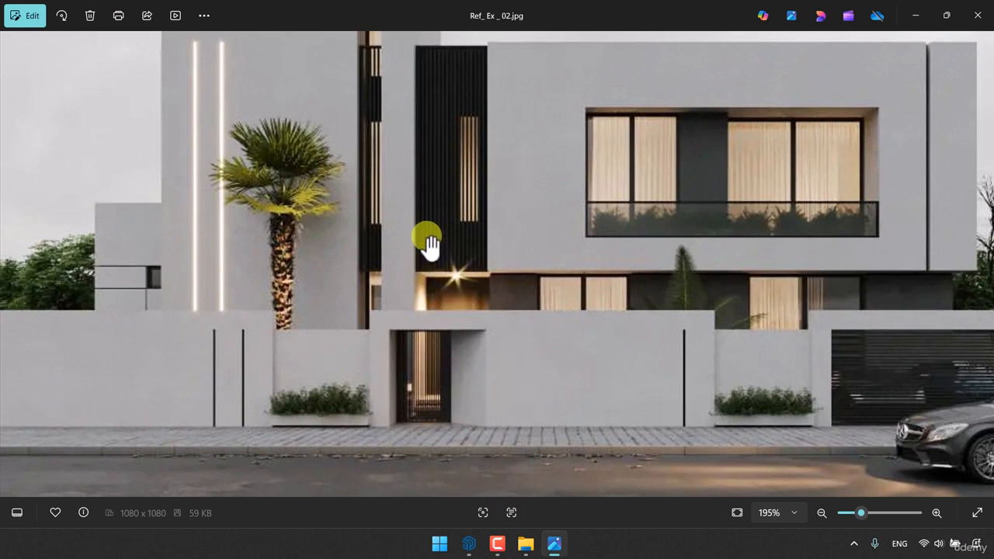
pyautogui.moveTo(437, 233); pyautogui.dragTo(441, 295)
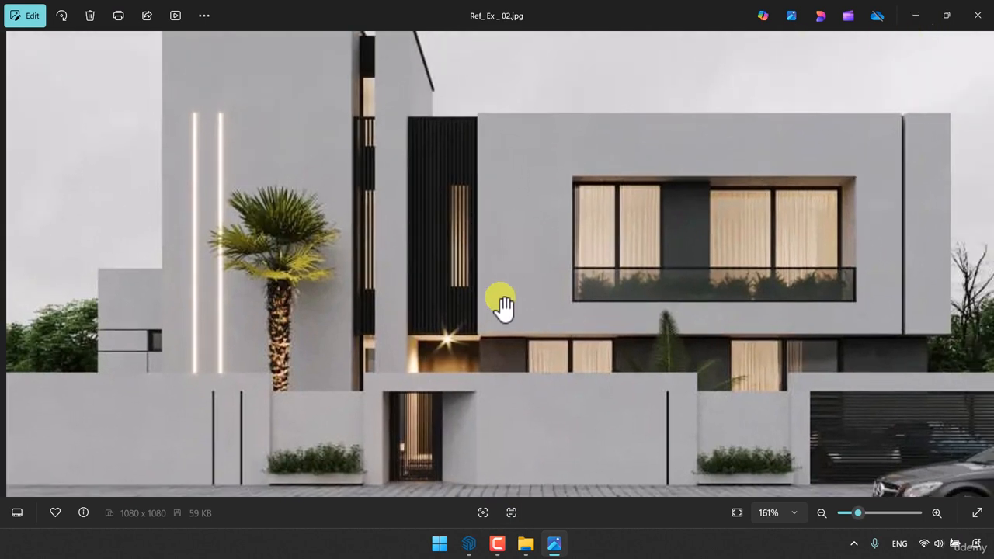
pyautogui.scroll(-4, 509, 306)
pyautogui.scroll(3, 440, 347)
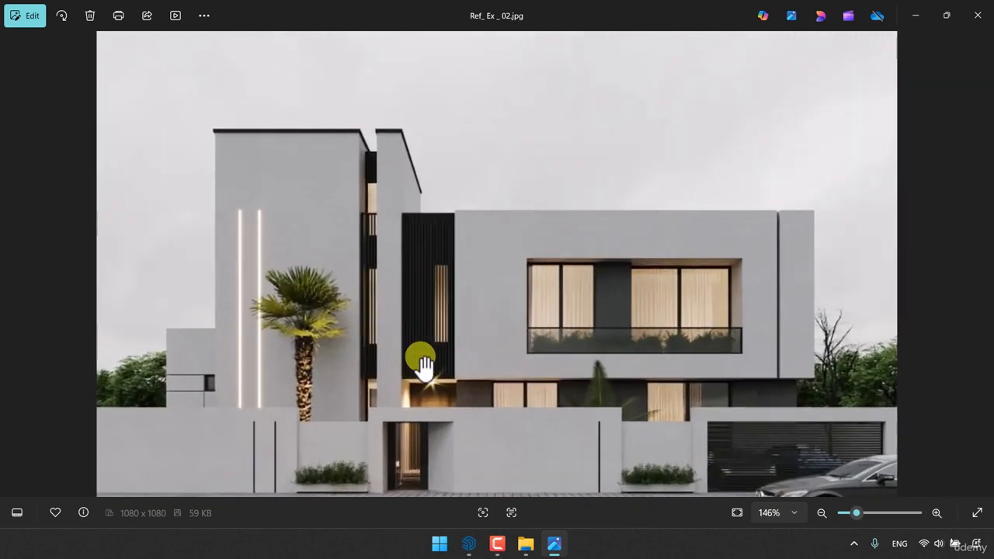
# - Switch to SketchUp and set the model's length display precision to 0.00 m
pyautogui.click(471, 542)
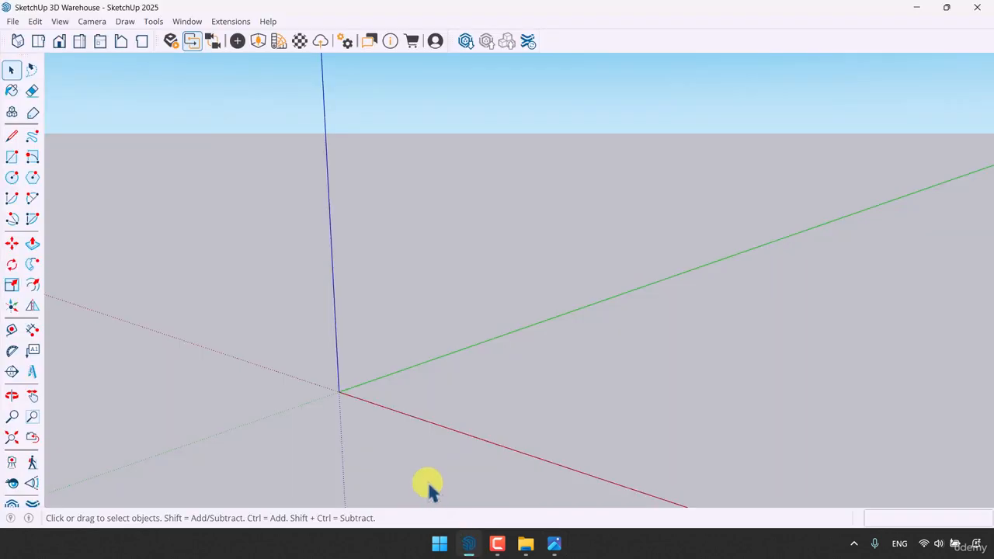
pyautogui.click(188, 21)
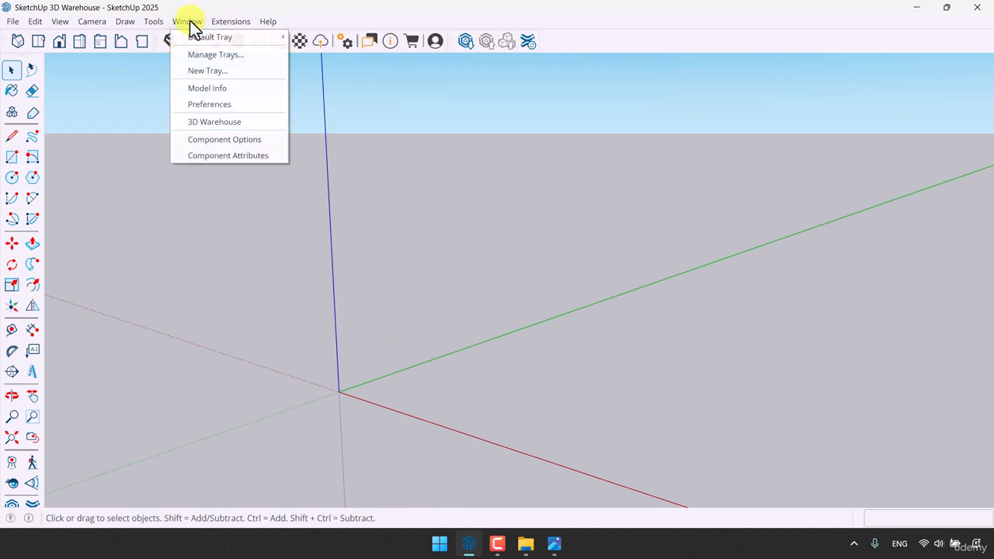
pyautogui.click(220, 93)
pyautogui.click(669, 215)
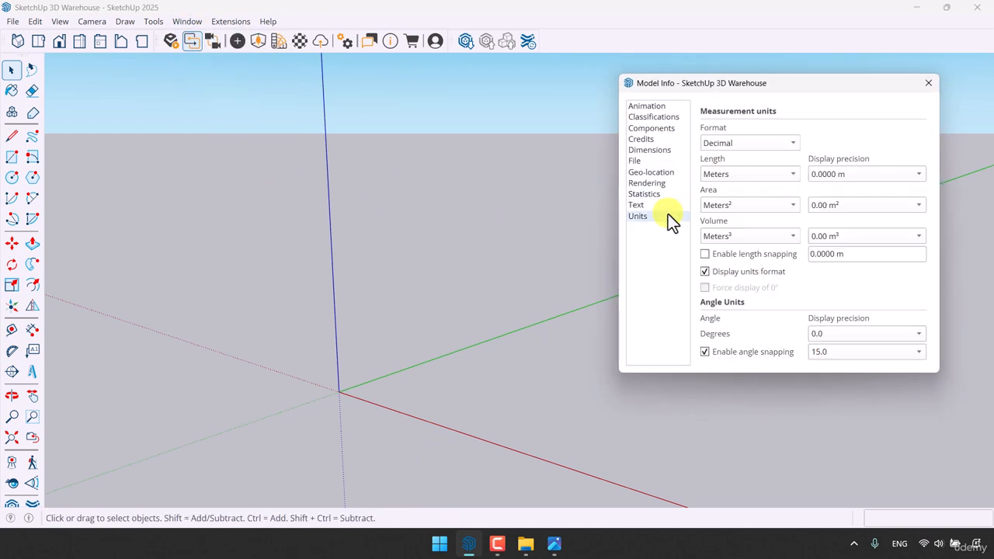
pyautogui.click(841, 174)
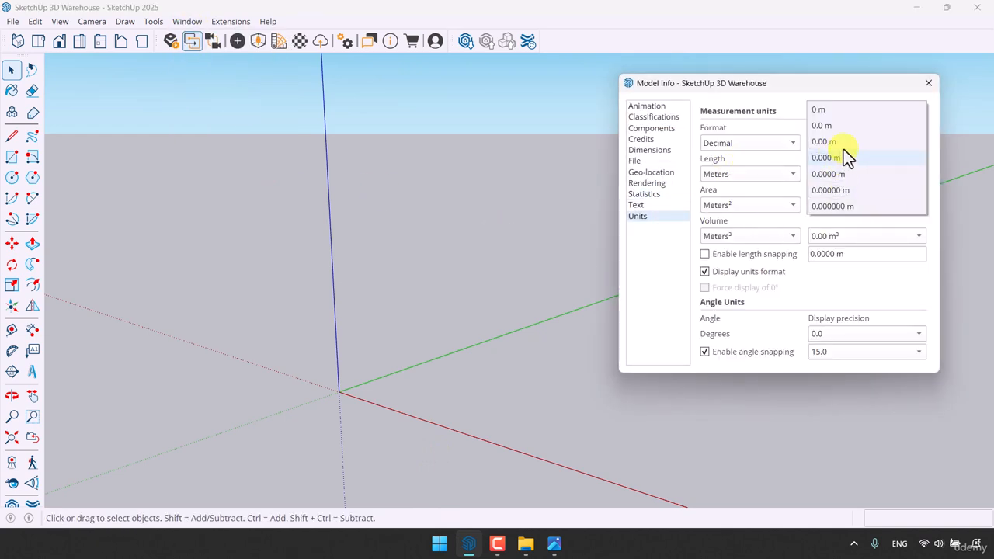
pyautogui.click(845, 140)
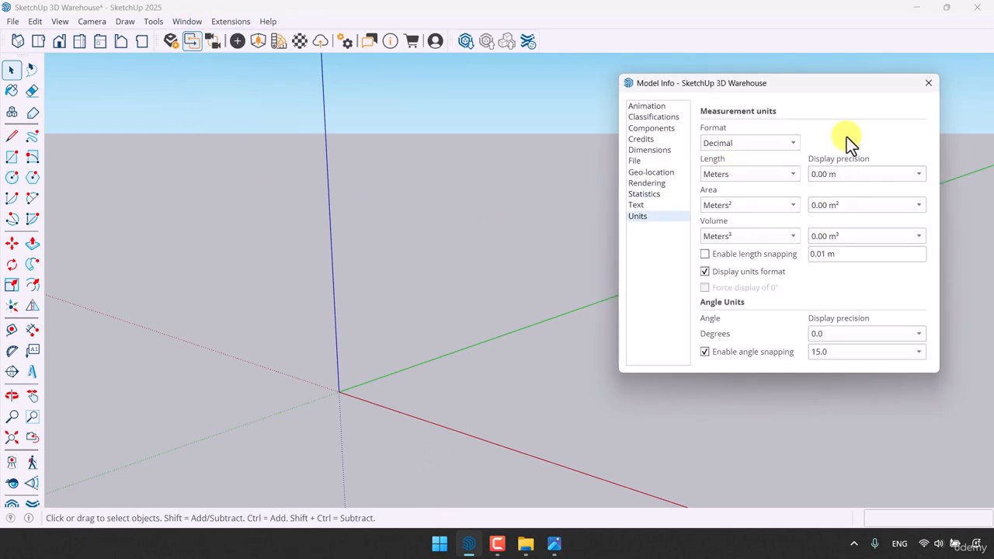
pyautogui.click(929, 83)
# - Arrange the SketchUp window side by side with the reference image Ref_ Ex _ 02.jpg
pyautogui.moveTo(432, 288); pyautogui.dragTo(634, 240, button='middle')
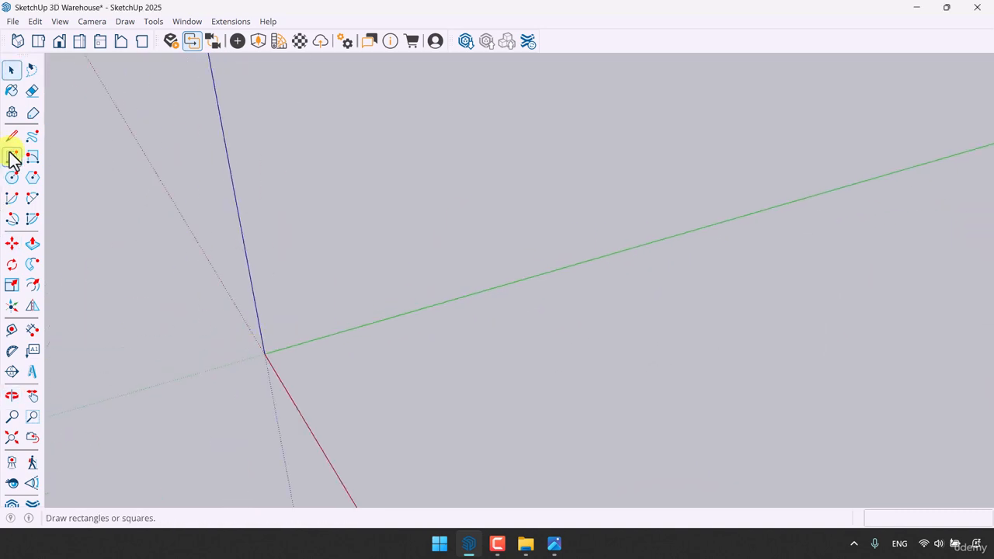
pyautogui.moveTo(596, 4); pyautogui.dragTo(993, 193)
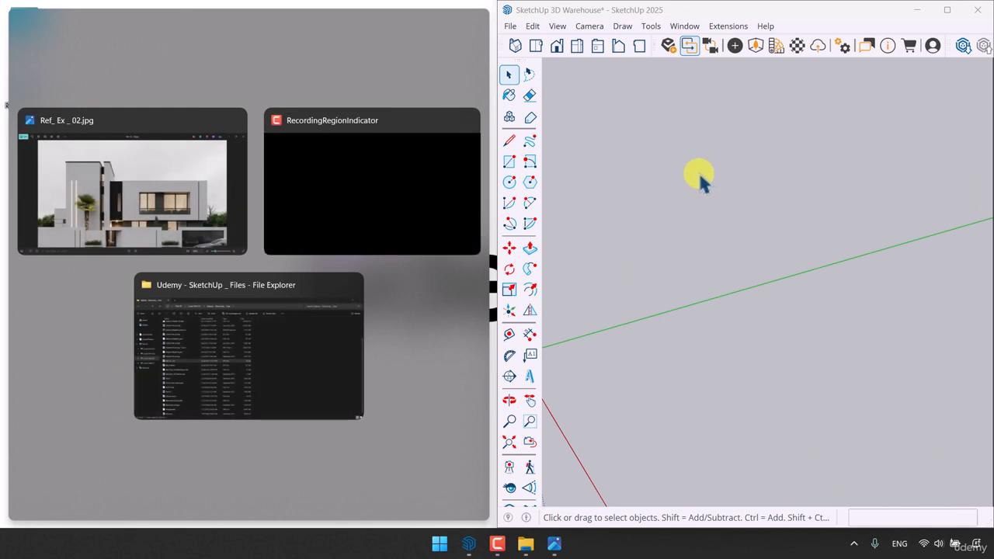
pyautogui.click(192, 189)
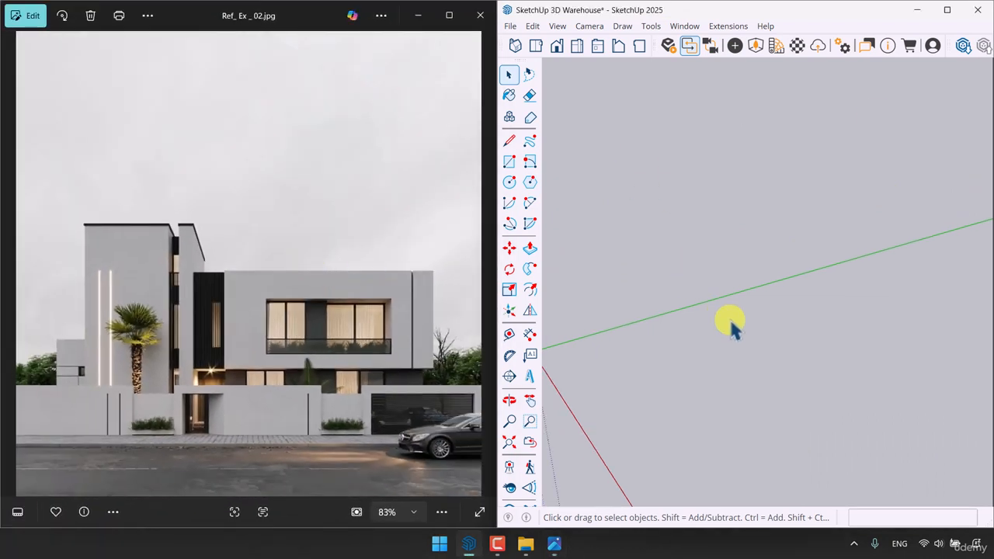
# - Draw a 16 m by 8 m rectangle on the ground near the origin as the tower's footprint
pyautogui.moveTo(733, 327); pyautogui.dragTo(653, 317, button='middle')
pyautogui.moveTo(833, 328)
pyautogui.mouseDown(button='middle')
pyautogui.moveTo(661, 275)
pyautogui.moveTo(618, 197)
pyautogui.moveTo(543, 195)
pyautogui.mouseUp(button='middle')
pyautogui.click(509, 162)
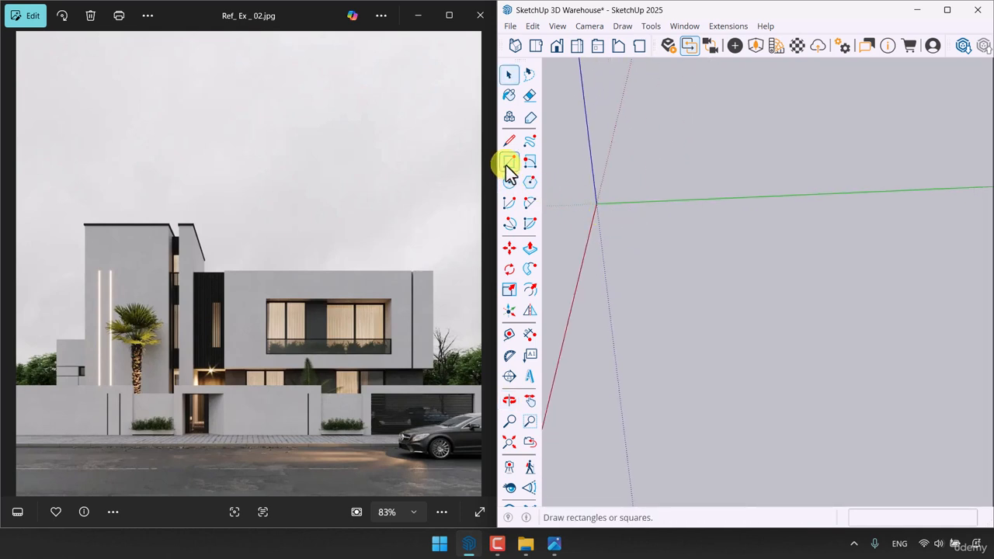
pyautogui.click(634, 208)
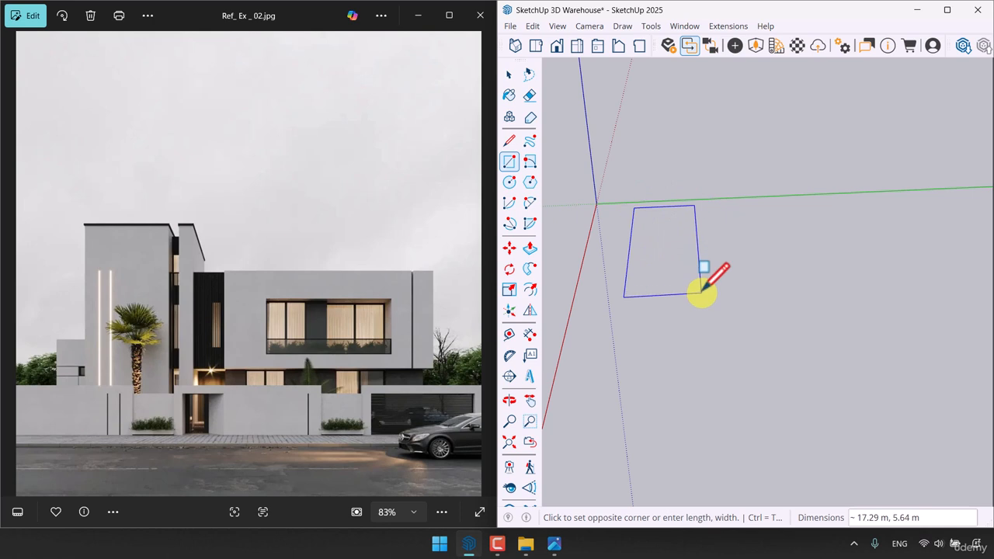
pyautogui.scroll(3, 102, 306)
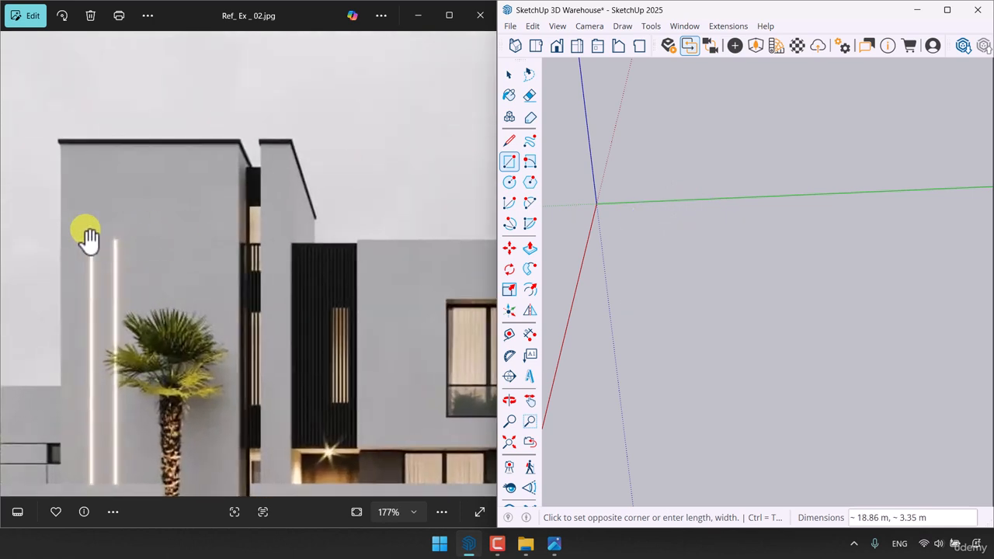
pyautogui.scroll(-2, 125, 238)
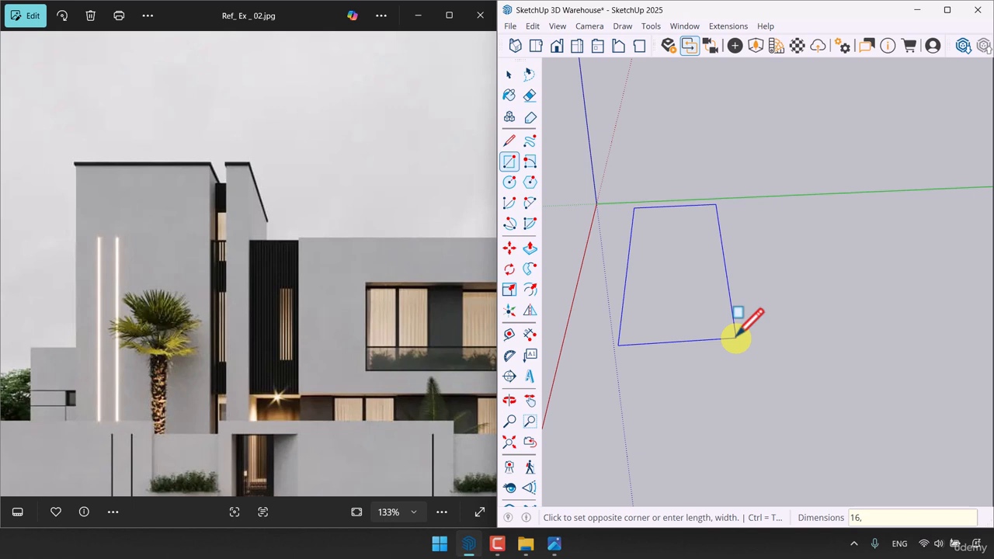
pyautogui.write('16,8')
pyautogui.press('Return')
pyautogui.press('space')
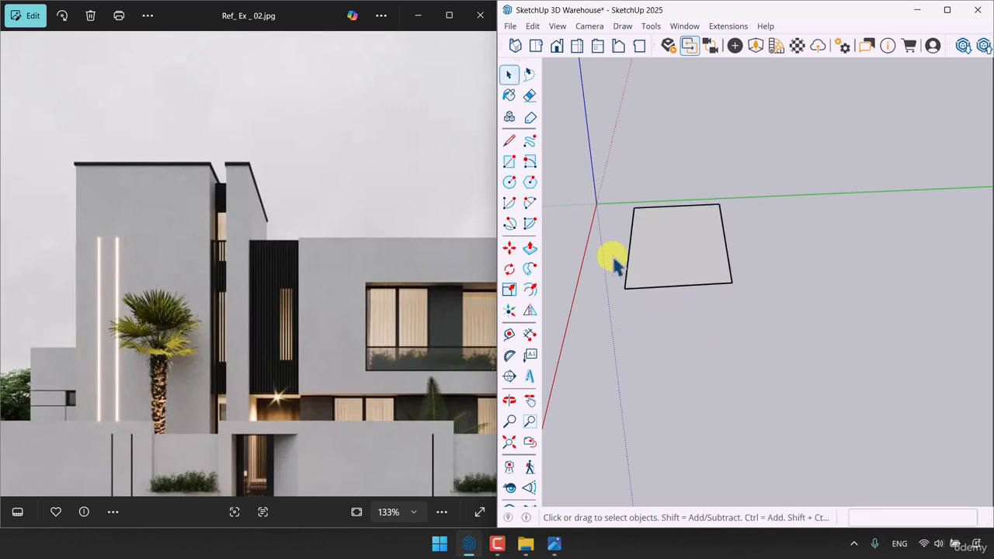
# - Extrude the rectangle upward by 12 m with Push/Pull
pyautogui.click(530, 247)
pyautogui.click(704, 269)
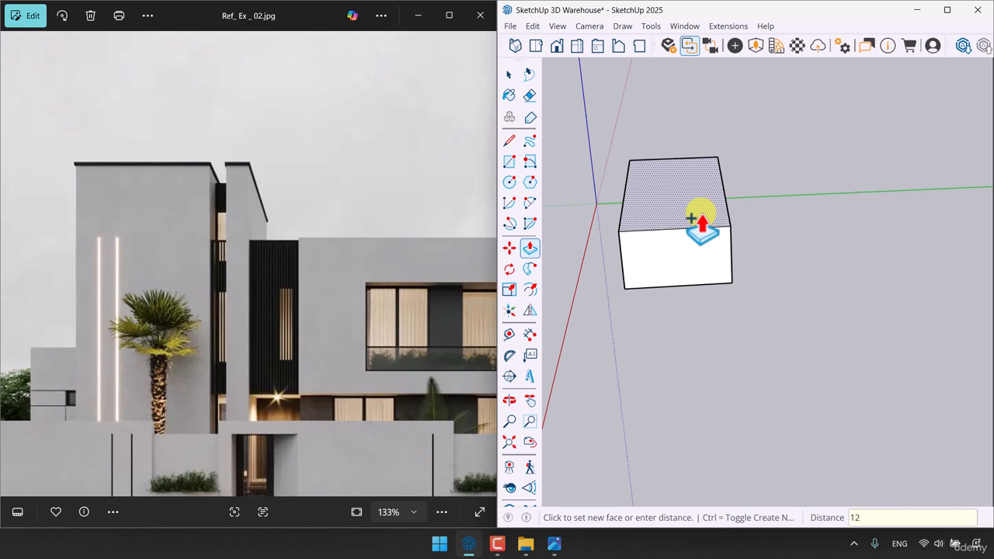
pyautogui.press('Return')
pyautogui.scroll(-3, 738, 458)
pyautogui.moveTo(773, 315); pyautogui.dragTo(661, 231, button='middle')
pyautogui.scroll(3, 697, 231)
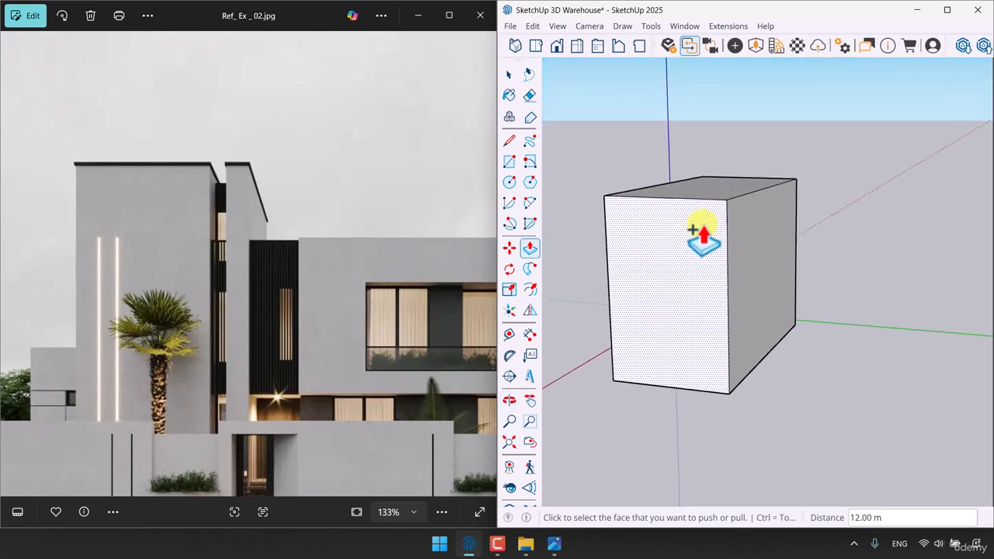
# - Push the box's long side face inward by 1 m to narrow the block
pyautogui.click(743, 247)
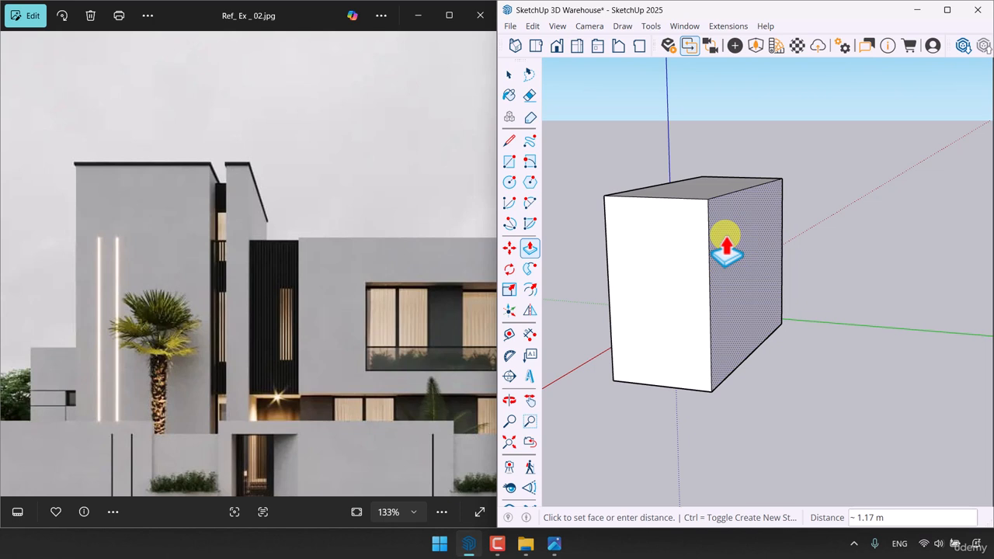
pyautogui.write('2')
pyautogui.press('Return')
pyautogui.press('Return')
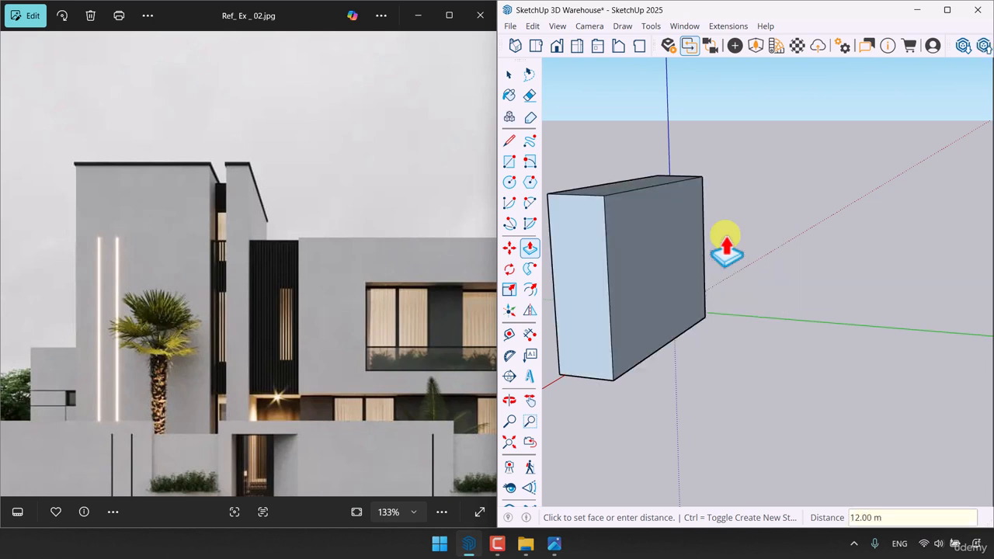
pyautogui.write('1')
pyautogui.press('Return')
pyautogui.scroll(-4, 716, 376)
pyautogui.press('space')
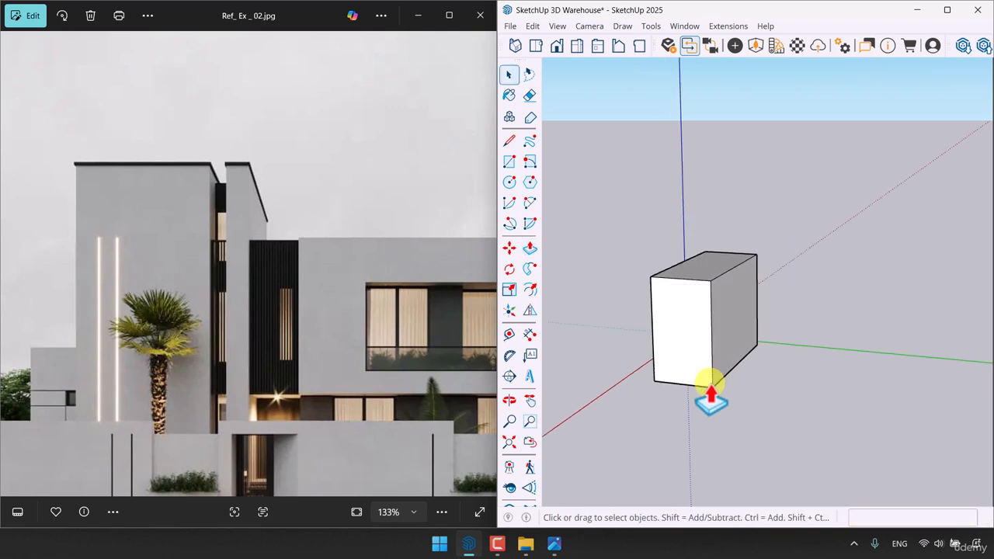
# - Copy the vertical corner edge between the narrow end and long side face 1 m along the side face
pyautogui.scroll(3, 796, 354)
pyautogui.moveTo(755, 331); pyautogui.dragTo(658, 374, button='middle')
pyautogui.scroll(3, 657, 271)
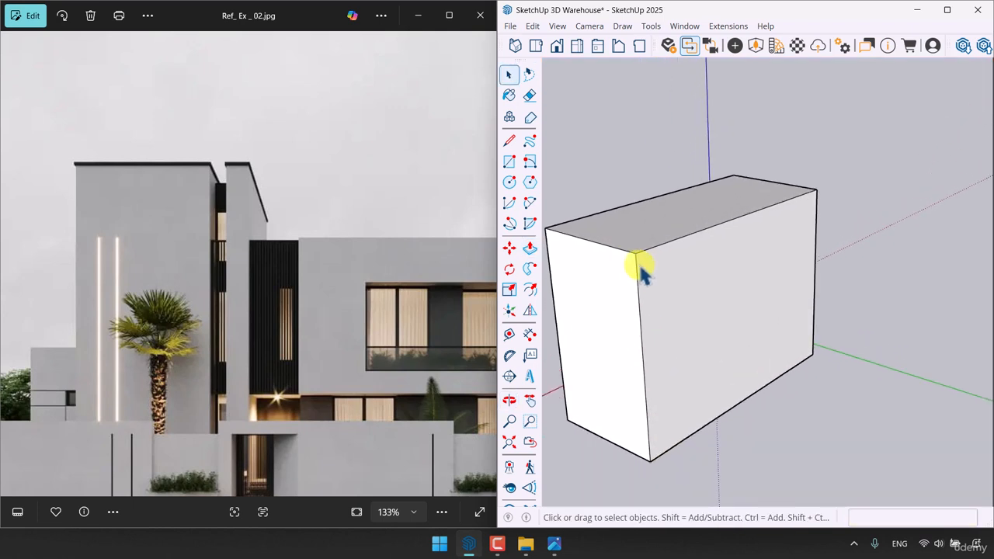
pyautogui.click(638, 269)
pyautogui.click(511, 250)
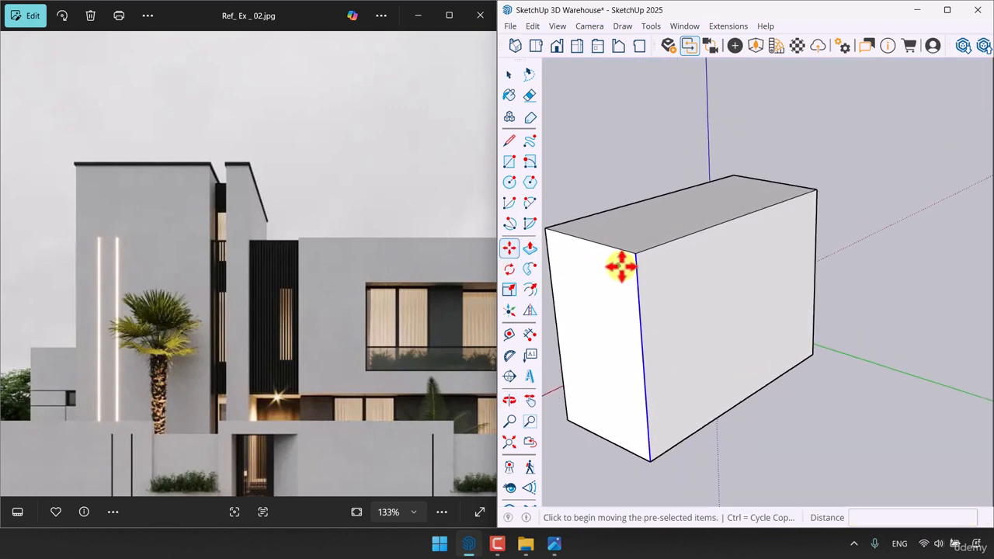
pyautogui.press('ctrl')
pyautogui.click(635, 253)
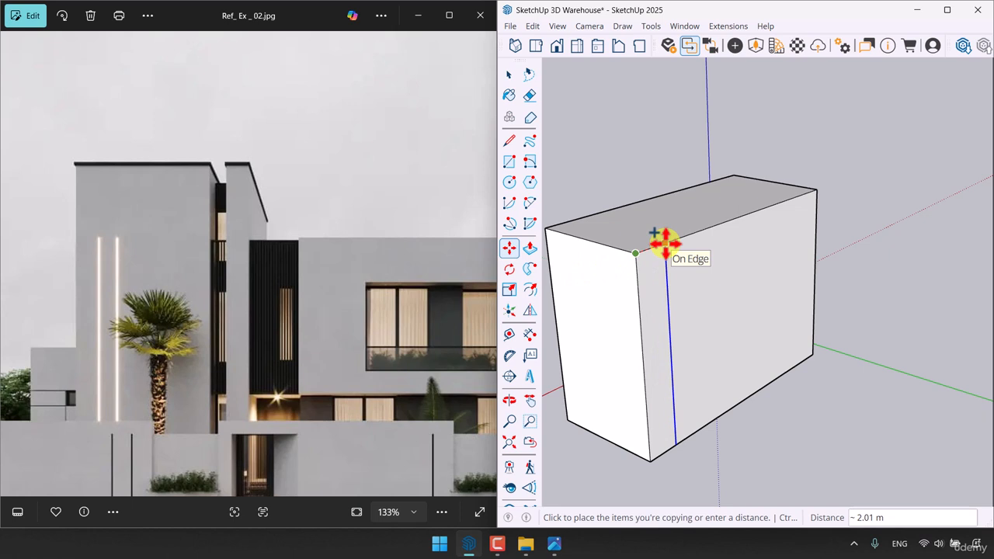
pyautogui.press('Escape')
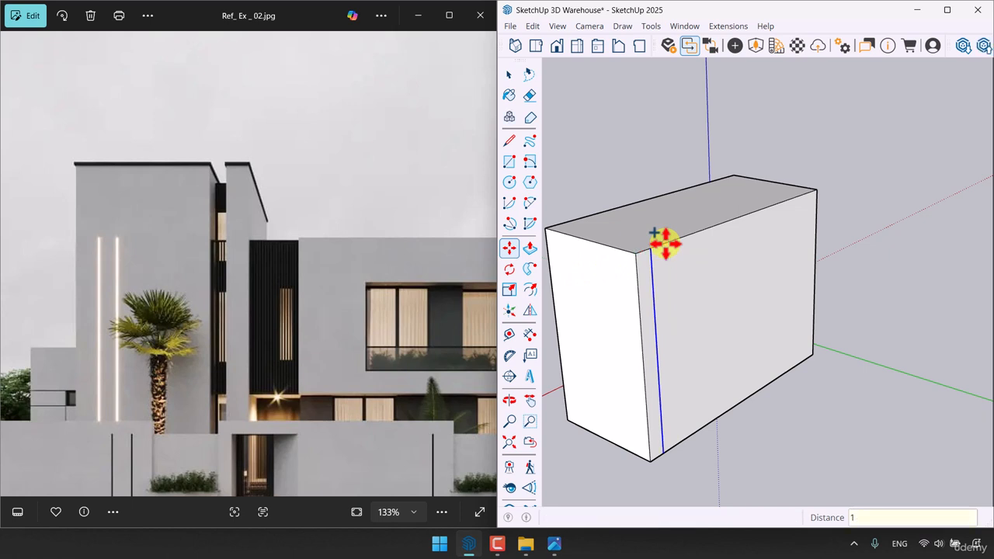
pyautogui.scroll(2, 641, 249)
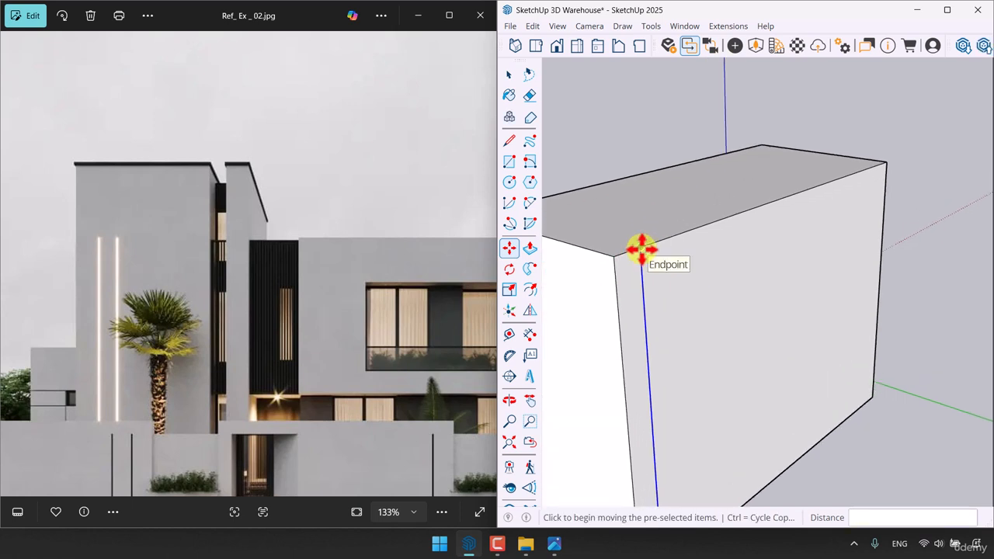
pyautogui.press('space')
# - Copy the long side face's top edge, from the copied vertical line to the far corner, 0.5 m downward
pyautogui.click(655, 241)
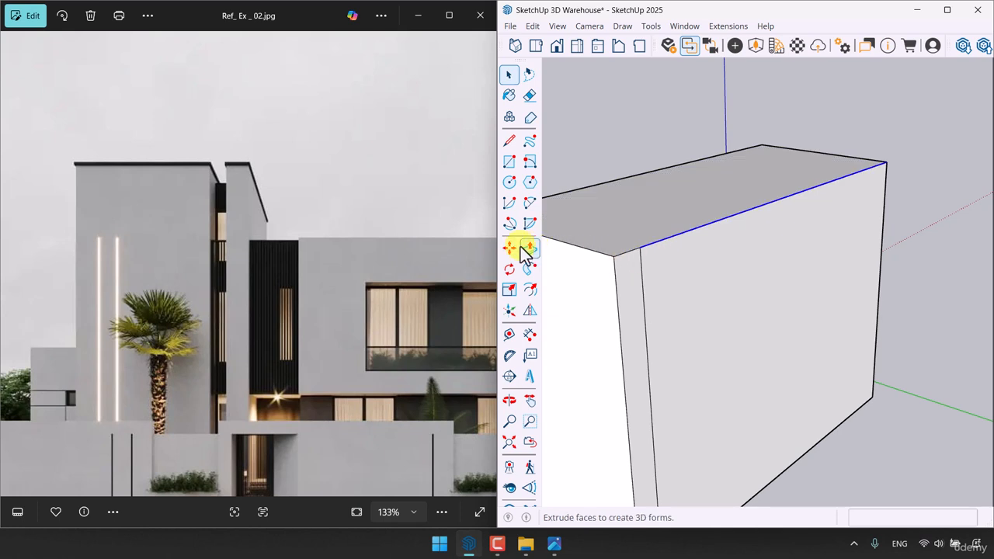
pyautogui.click(510, 247)
pyautogui.scroll(1, 637, 256)
pyautogui.click(650, 249)
pyautogui.press('ctrl')
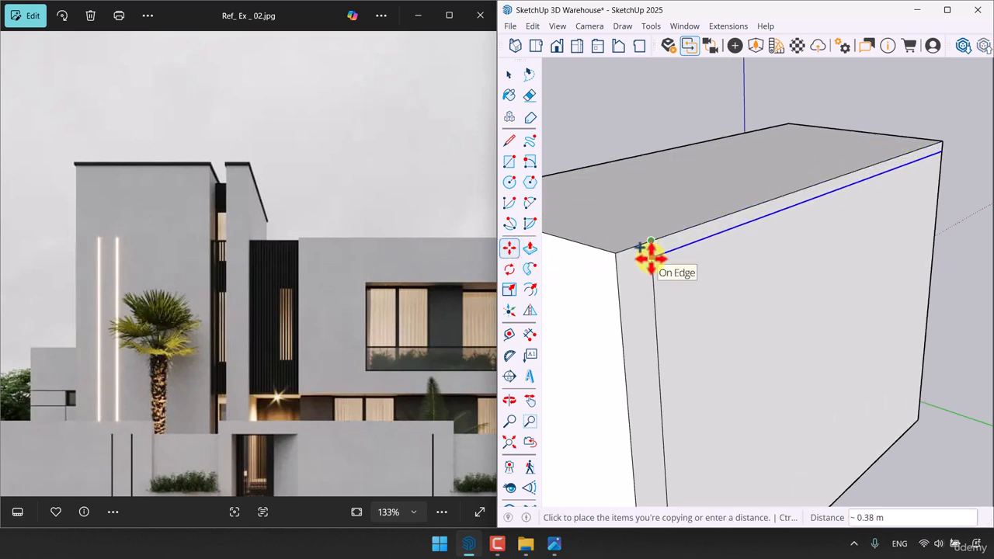
pyautogui.write('0')
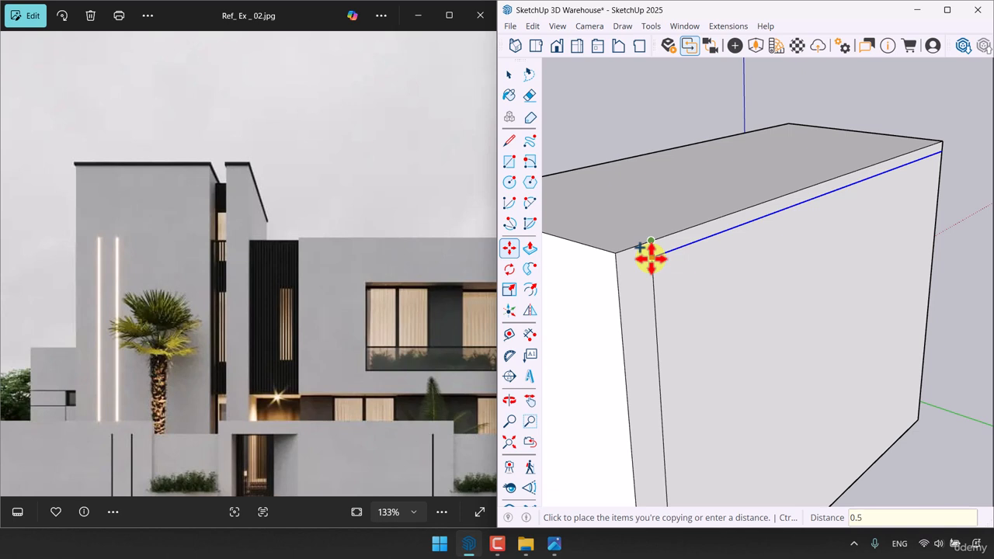
pyautogui.write('.5')
pyautogui.press('Return')
pyautogui.press('space')
# - Erase the short vertical segment between the side face's top edge and the line copied below it
pyautogui.click(530, 94)
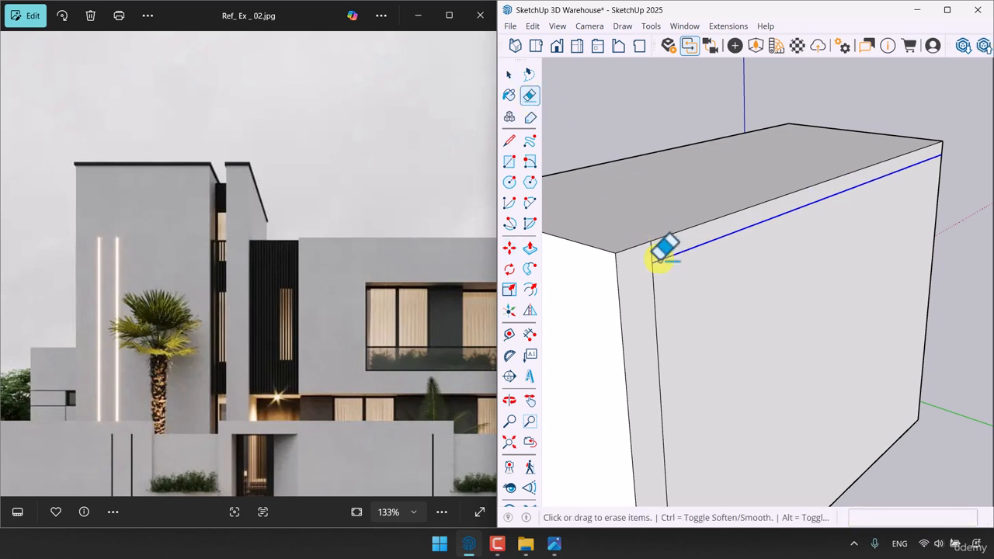
pyautogui.scroll(1, 660, 247)
pyautogui.moveTo(655, 271); pyautogui.dragTo(676, 307, button='middle')
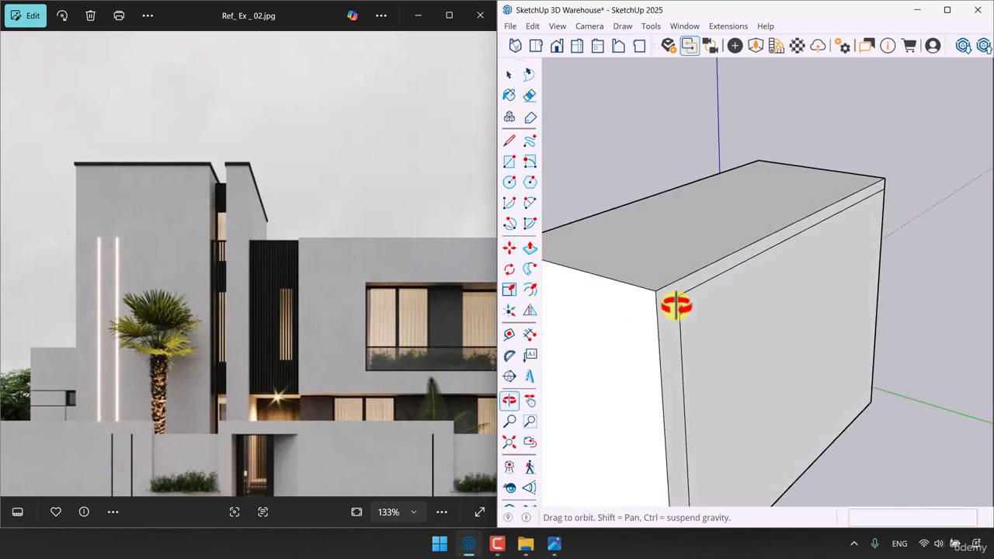
# - Pull the large panel on the long side face outward by 0.8 m
pyautogui.click(534, 251)
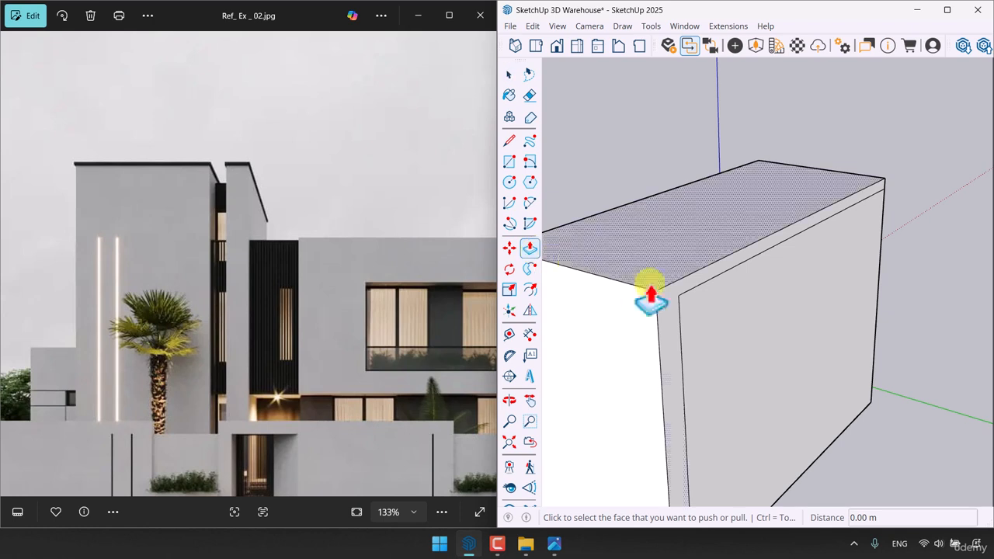
pyautogui.click(703, 310)
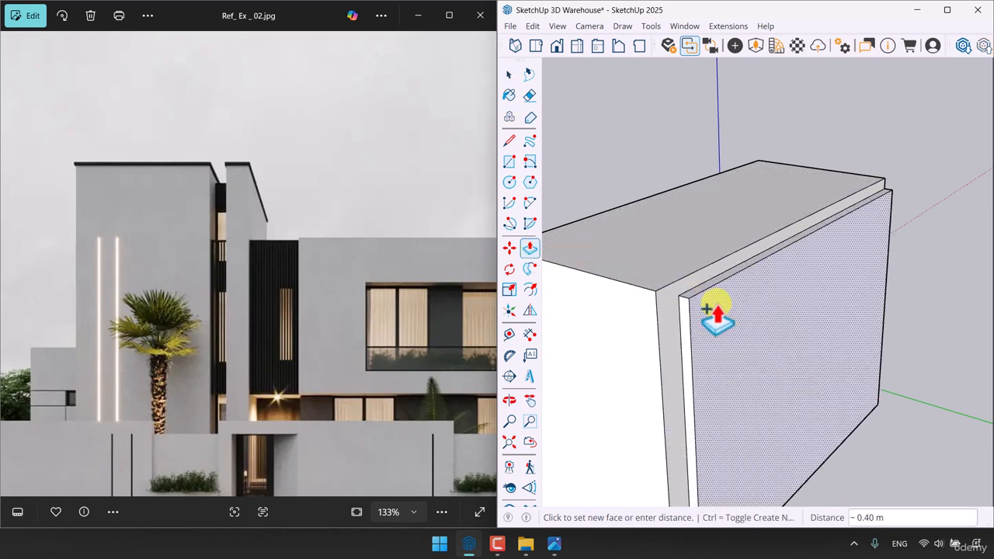
pyautogui.write('1')
pyautogui.press('Return')
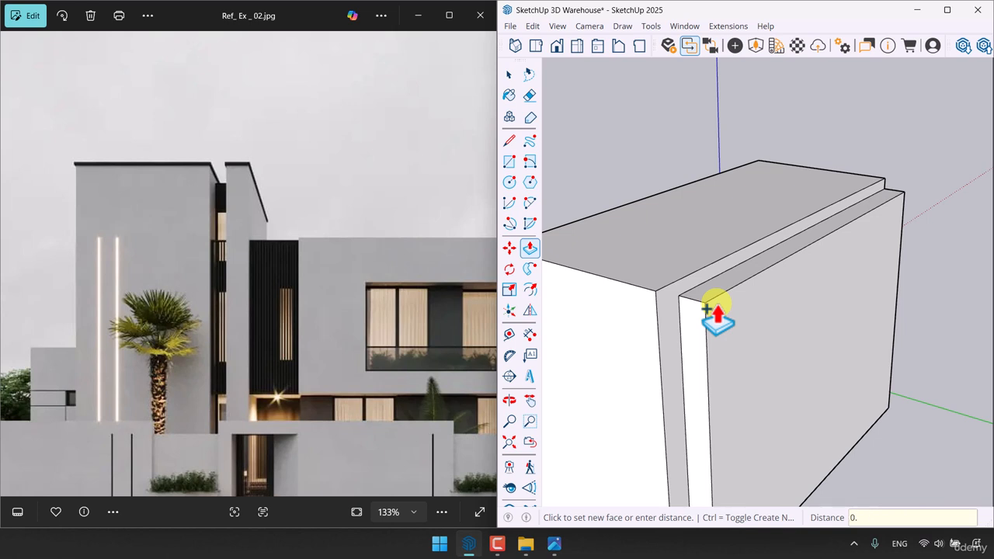
pyautogui.press('Return')
pyautogui.press('space')
pyautogui.scroll(-3, 661, 337)
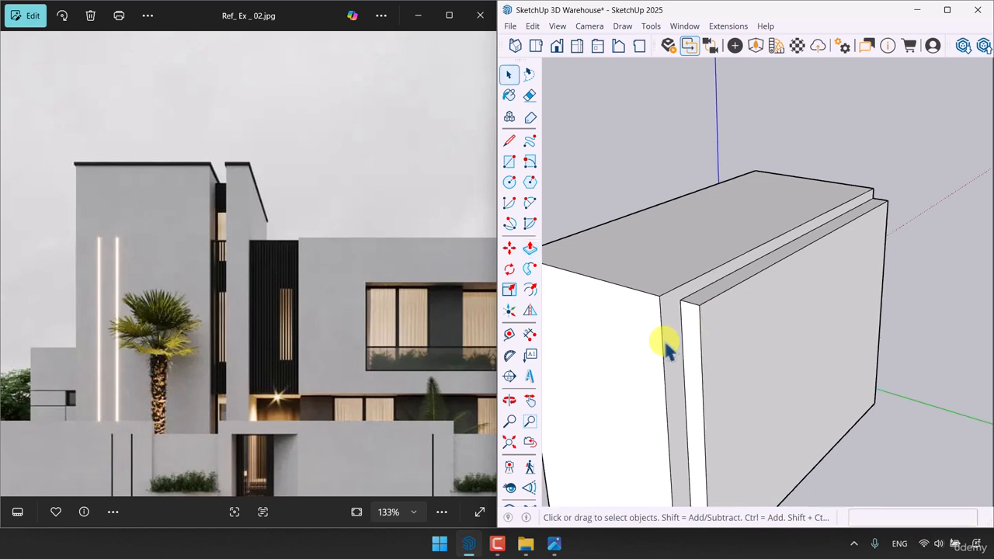
pyautogui.moveTo(634, 336); pyautogui.dragTo(756, 404, button='middle')
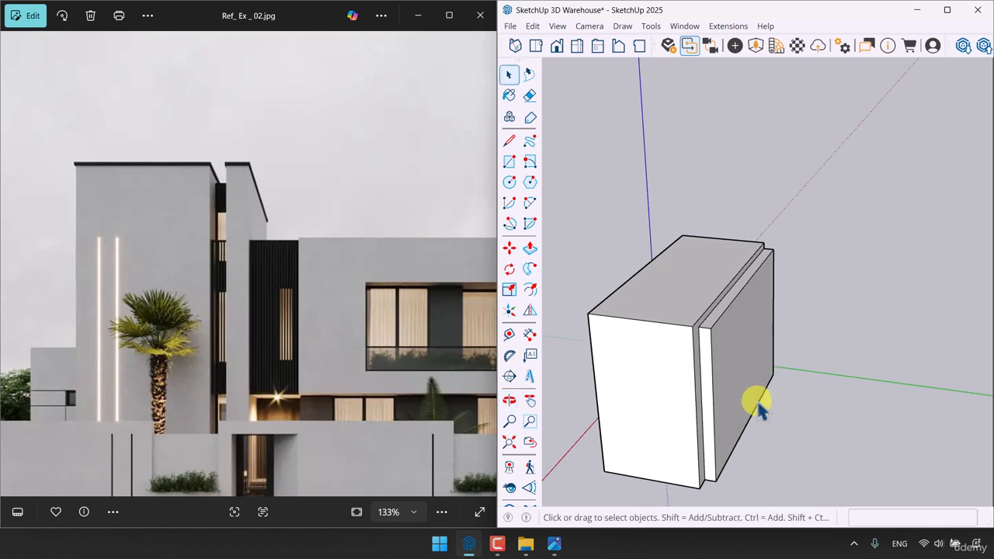
# - Copy the L-shaped border face beside the pulled panel 0.8 m outward, onto the panel's outer corner
pyautogui.scroll(3, 743, 435)
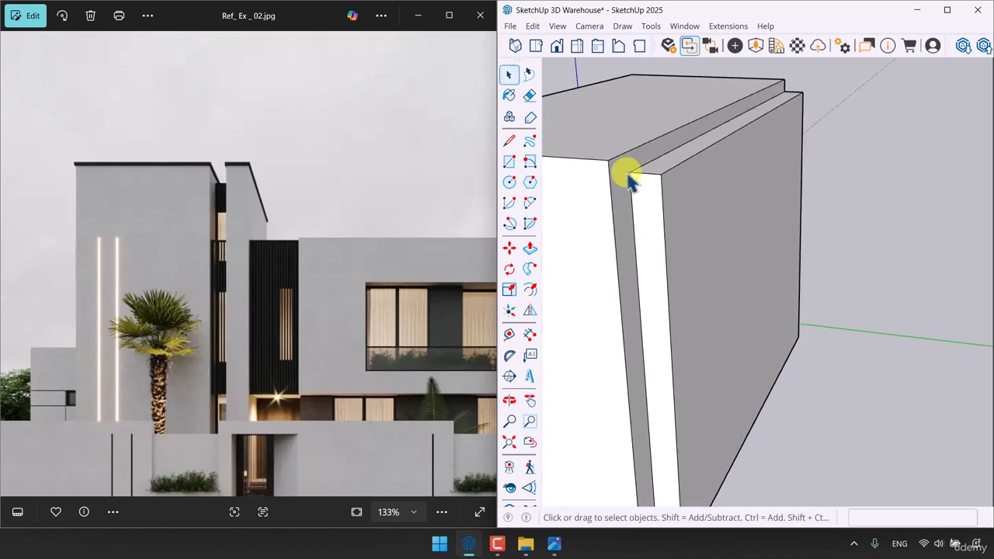
pyautogui.click(627, 177)
pyautogui.scroll(-2, 633, 261)
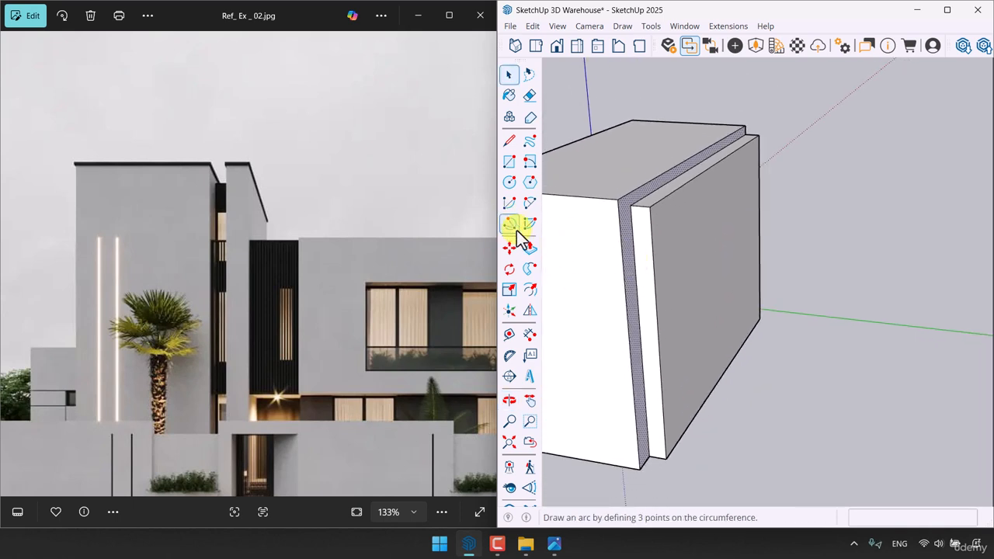
pyautogui.click(516, 247)
pyautogui.scroll(3, 683, 201)
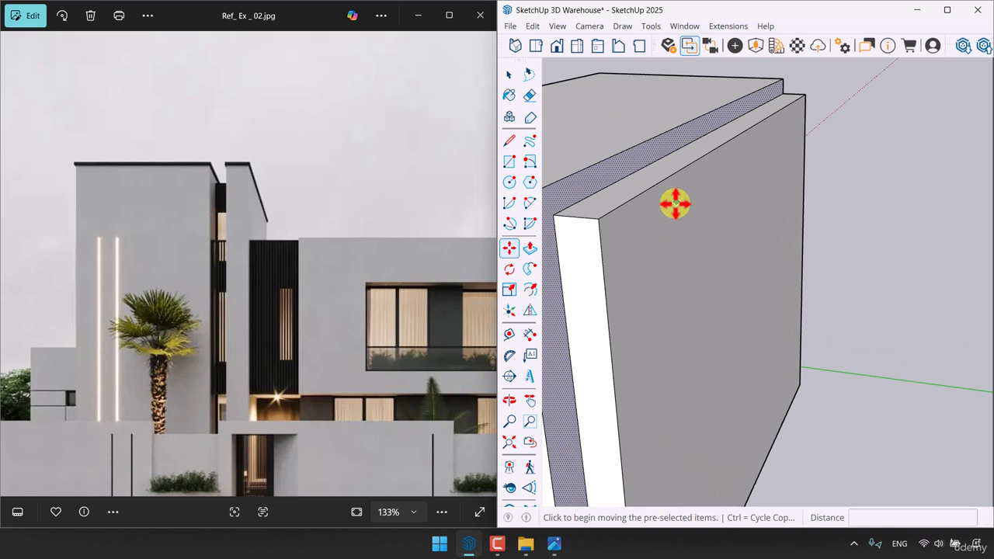
pyautogui.click(597, 216)
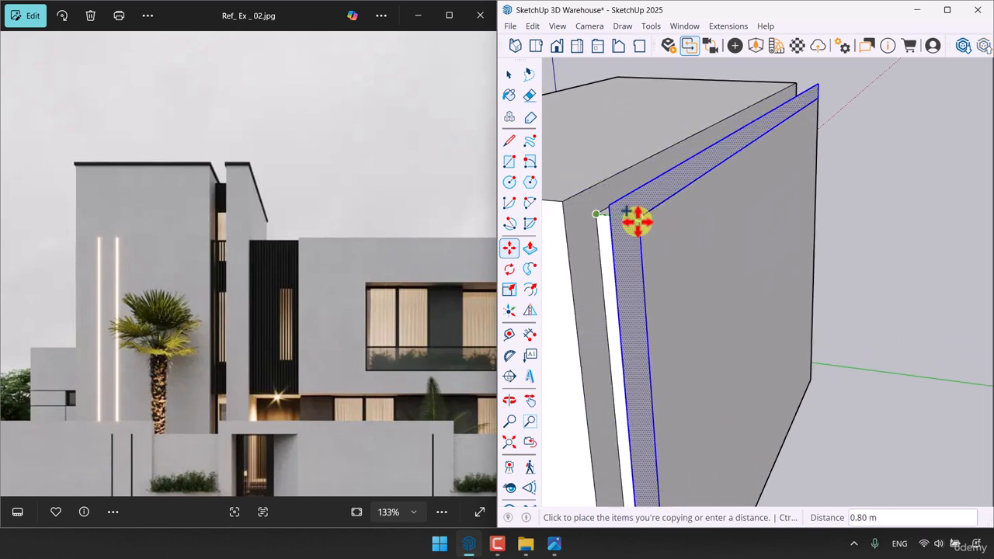
pyautogui.click(638, 223)
pyautogui.scroll(-2, 622, 288)
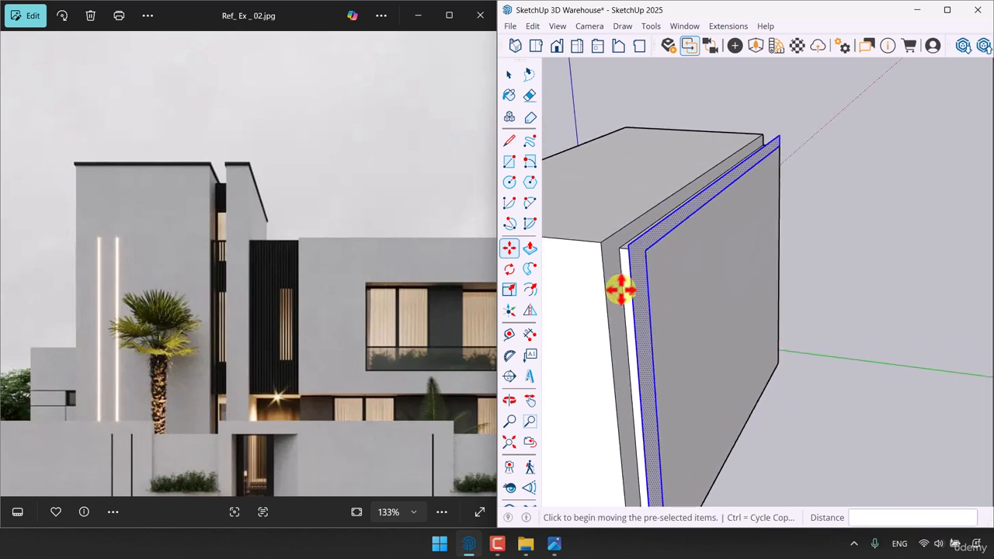
# - Extrude the copied L-shaped face outward by 0.8 m
pyautogui.click(530, 248)
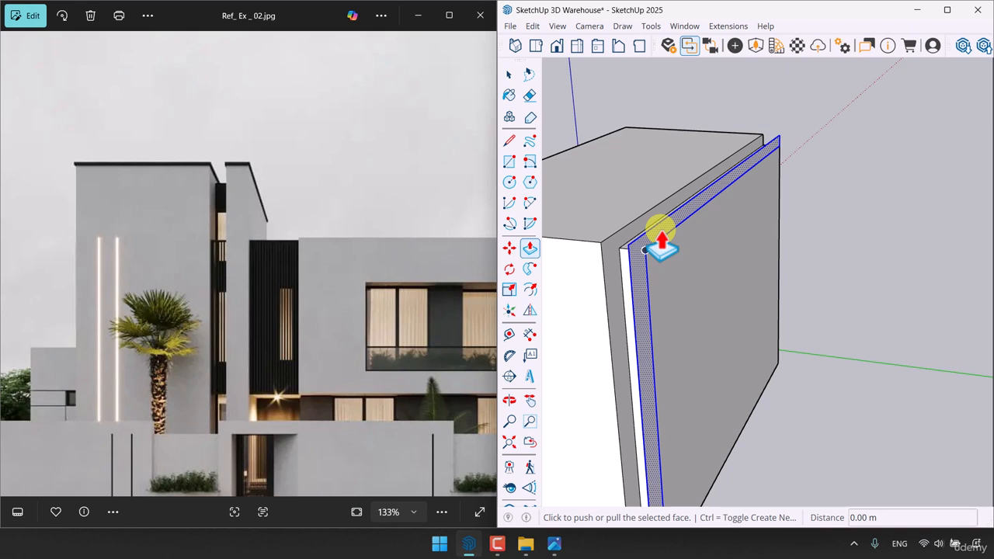
pyautogui.click(661, 246)
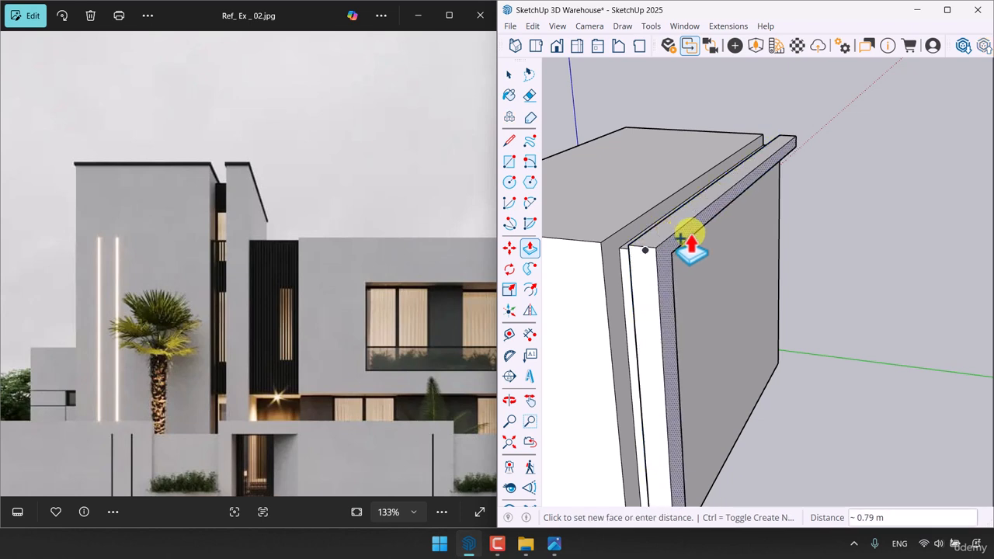
pyautogui.write('0.8')
pyautogui.press('Return')
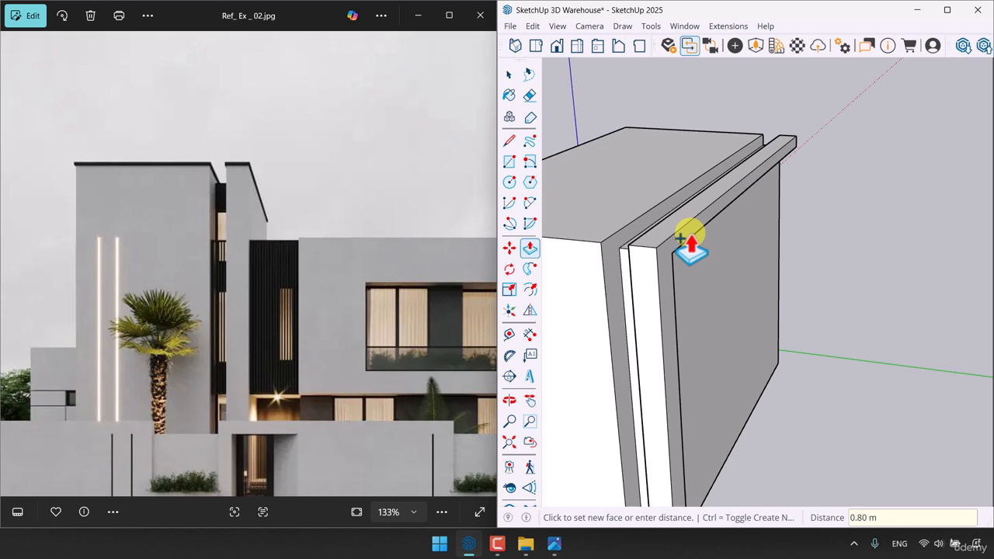
pyautogui.press('space')
# - Pull the inner side of the L-shaped frame's vertical leg 15 m to the far end, completing the outer wall slab
pyautogui.moveTo(695, 251); pyautogui.dragTo(579, 249, button='middle')
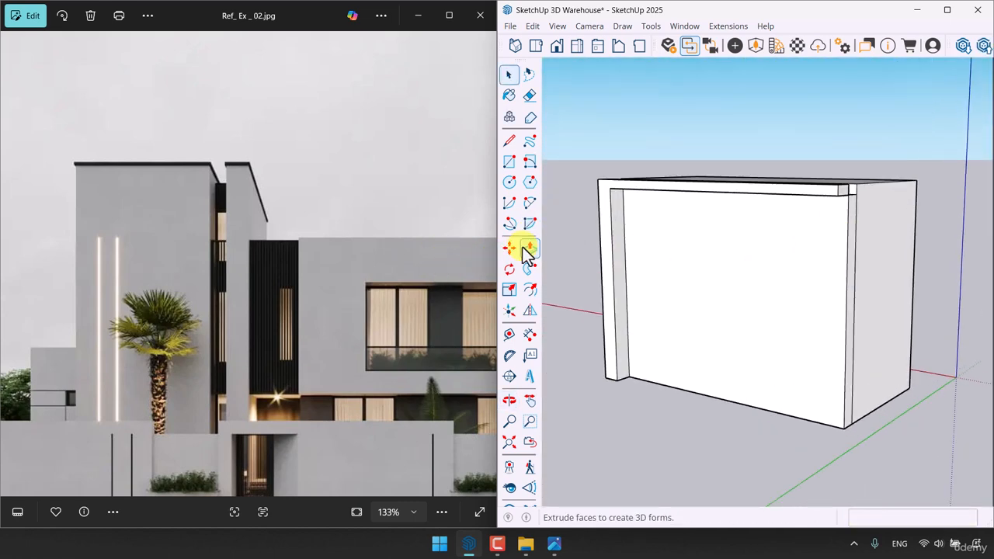
pyautogui.click(530, 248)
pyautogui.click(622, 202)
pyautogui.click(841, 190)
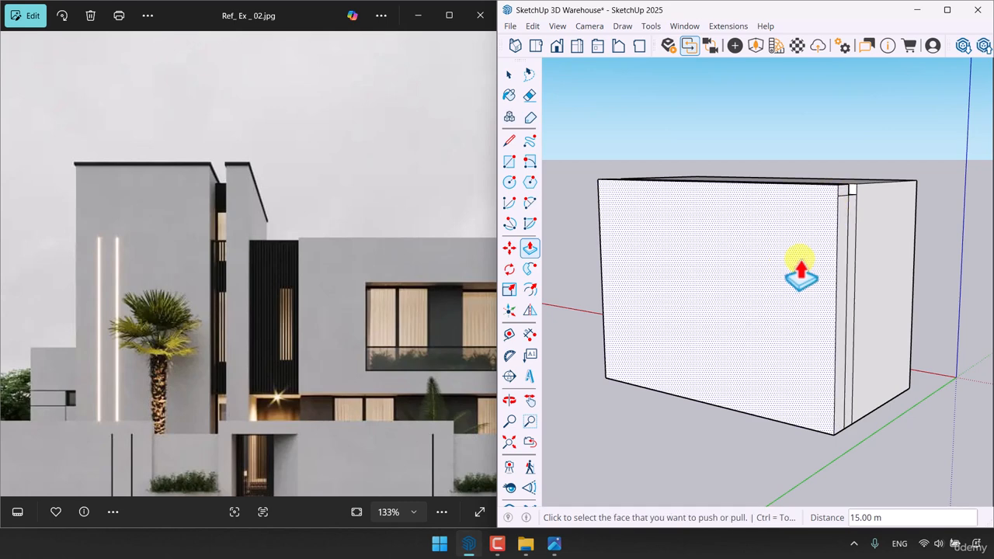
pyautogui.scroll(2, 842, 199)
pyautogui.press('space')
# - Compare the tower block with the reference image and examine its recess and the two vertical light strips
pyautogui.scroll(1, 848, 202)
pyautogui.scroll(-4, 673, 258)
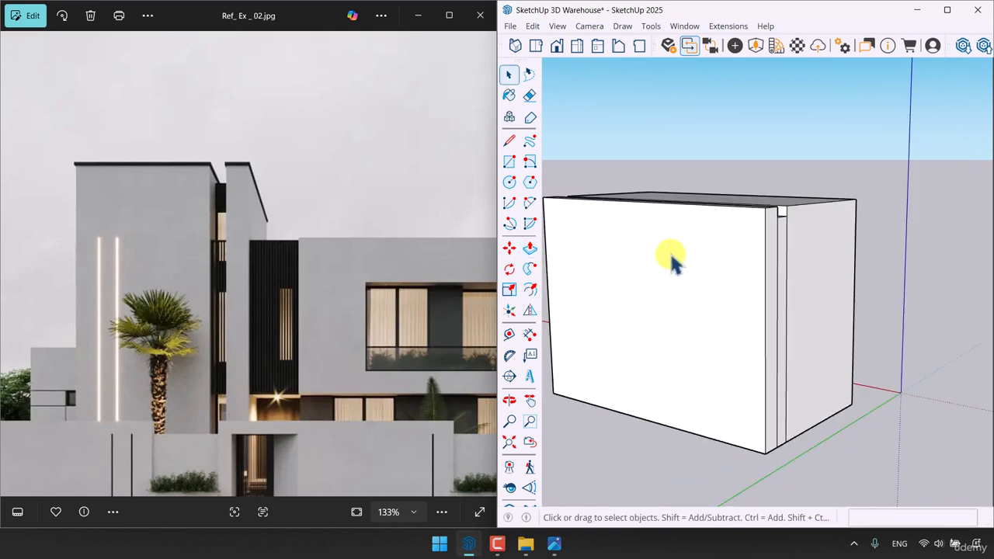
pyautogui.moveTo(673, 262)
pyautogui.mouseDown(button='middle')
pyautogui.moveTo(644, 295)
pyautogui.moveTo(977, 222)
pyautogui.moveTo(911, 299)
pyautogui.moveTo(839, 131)
pyautogui.moveTo(935, 7)
pyautogui.moveTo(712, 305)
pyautogui.moveTo(810, 296)
pyautogui.moveTo(786, 228)
pyautogui.moveTo(731, 245)
pyautogui.mouseUp(button='middle')
pyautogui.scroll(-4, 712, 304)
pyautogui.scroll(5, 233, 186)
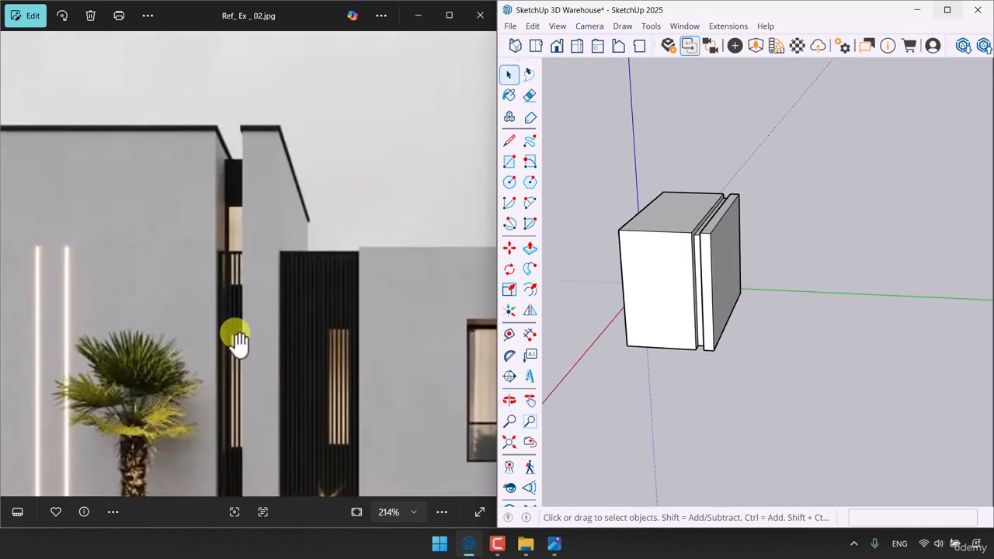
pyautogui.scroll(-4, 247, 325)
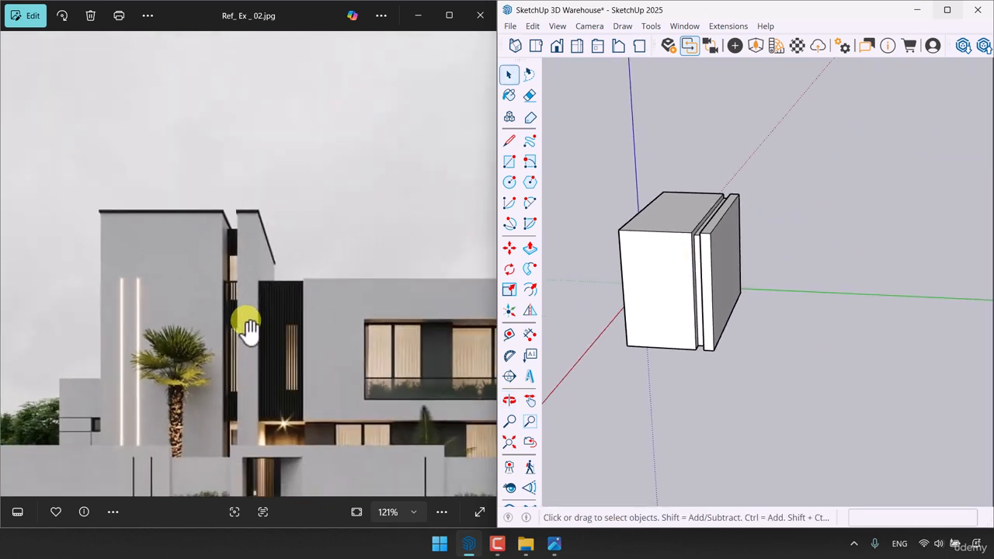
pyautogui.scroll(4, 656, 225)
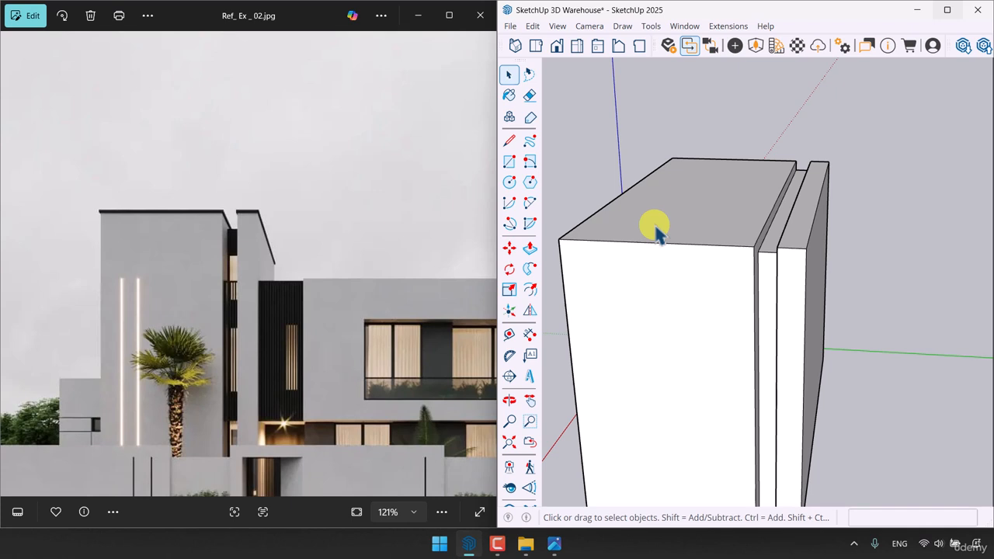
pyautogui.scroll(-5, 792, 195)
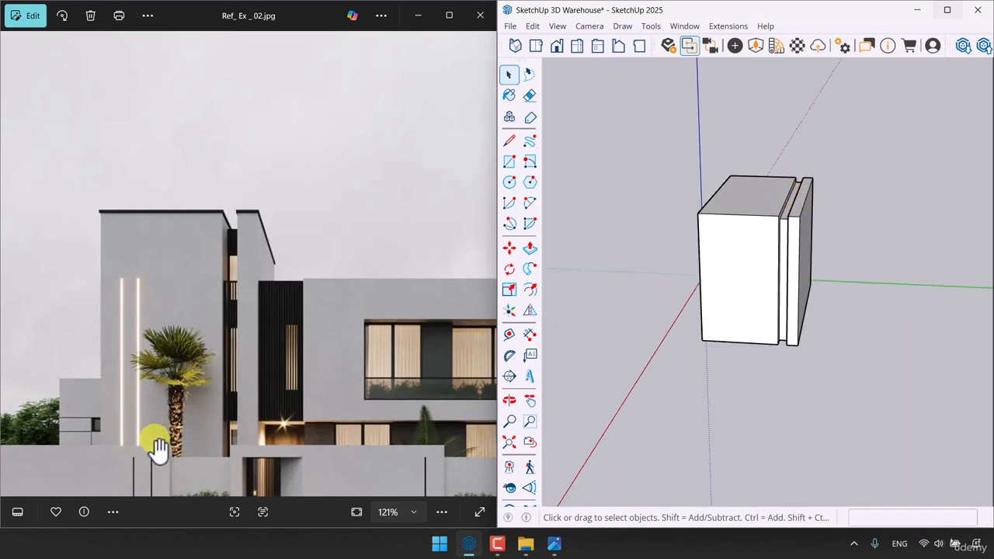
pyautogui.scroll(4, 155, 455)
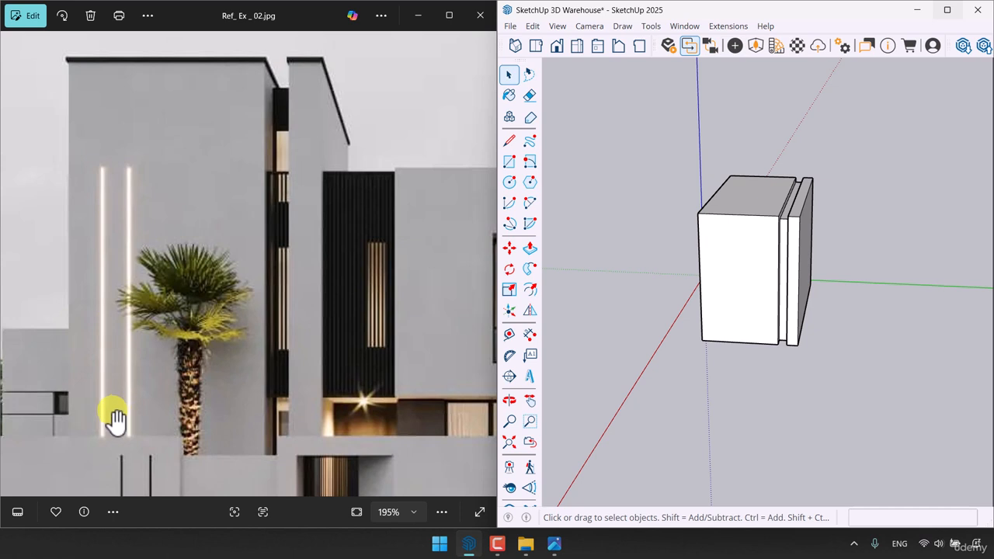
# - Place a horizontal guide on the tower's front face, 8.5 m above its bottom edge
pyautogui.scroll(3, 723, 288)
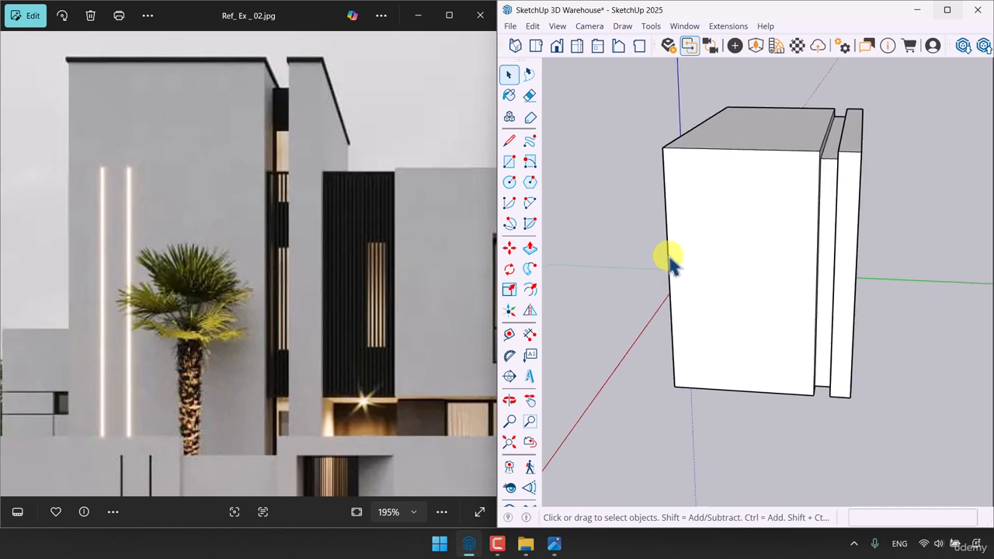
pyautogui.click(509, 336)
pyautogui.click(762, 391)
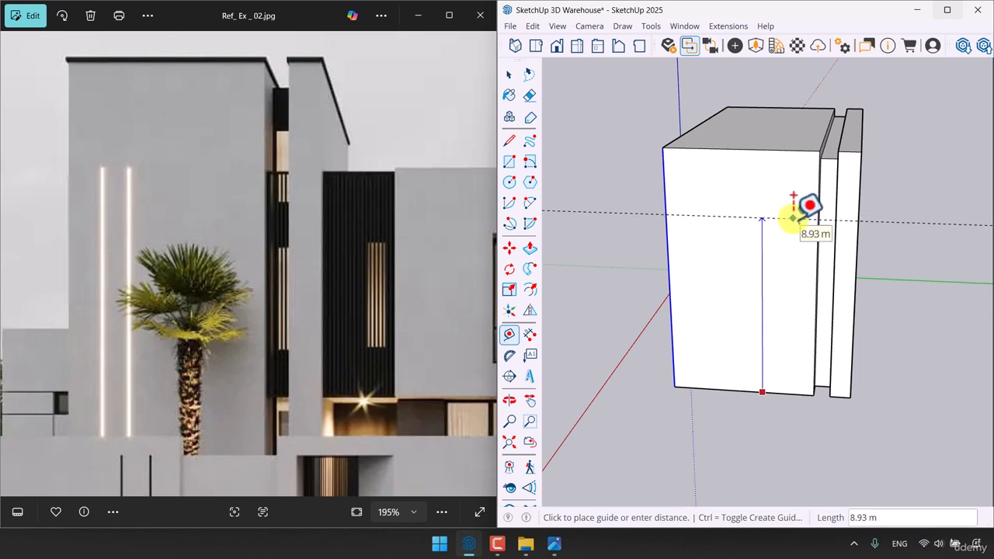
pyautogui.write('8')
pyautogui.press('Return')
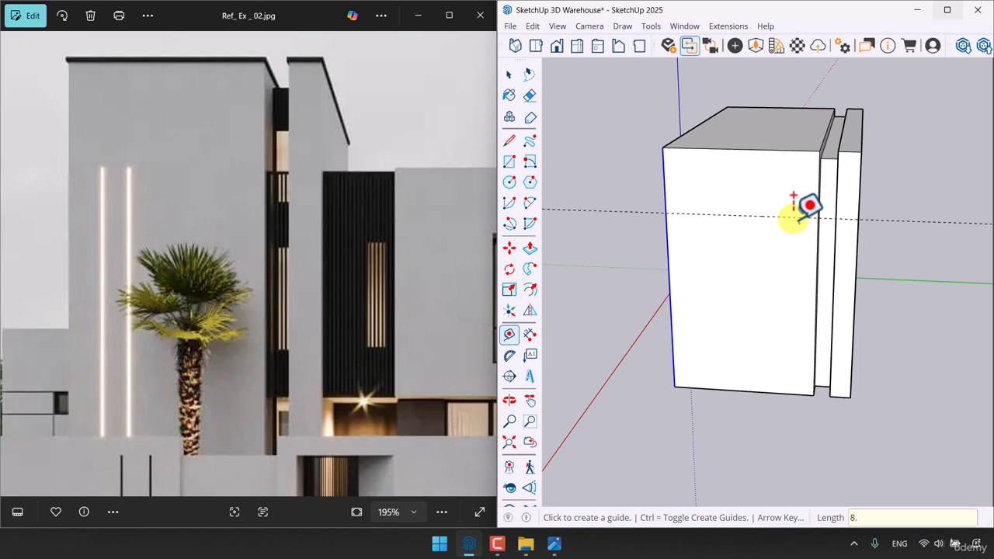
pyautogui.press('space')
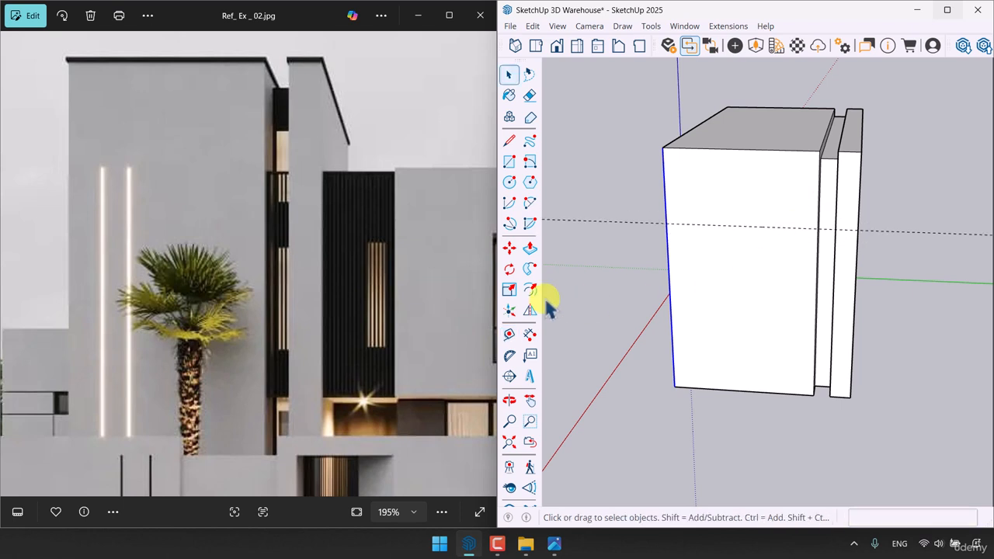
# - Place a vertical guide on the front face, a short distance in from the vertical edge farthest from the outer slab
pyautogui.click(510, 334)
pyautogui.scroll(2, 691, 247)
pyautogui.click(661, 233)
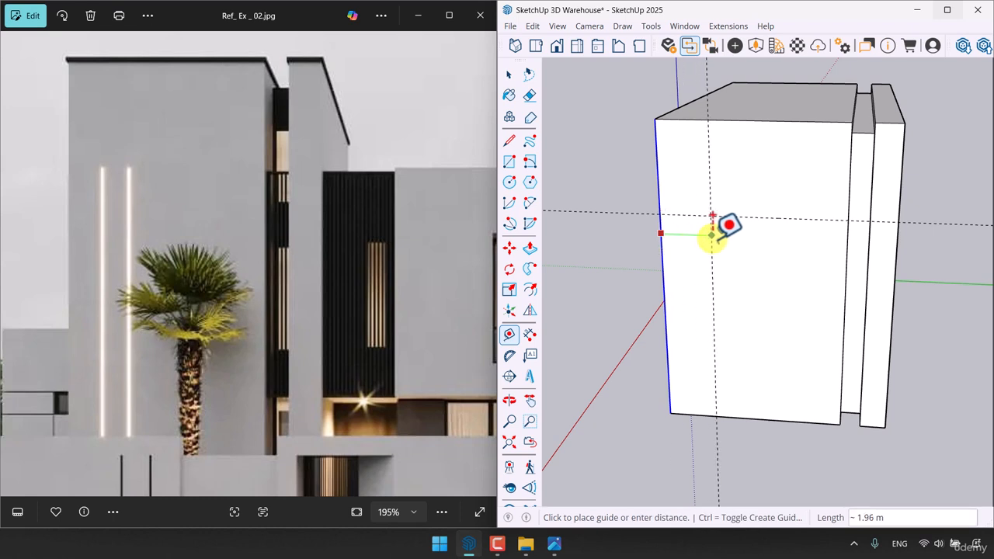
pyautogui.write('2')
pyautogui.press('Return')
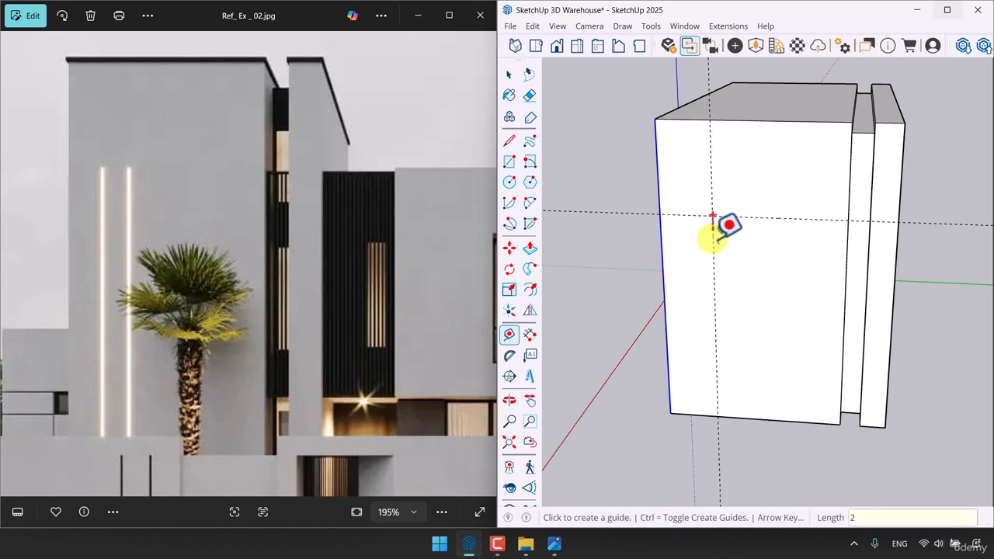
pyautogui.press('space')
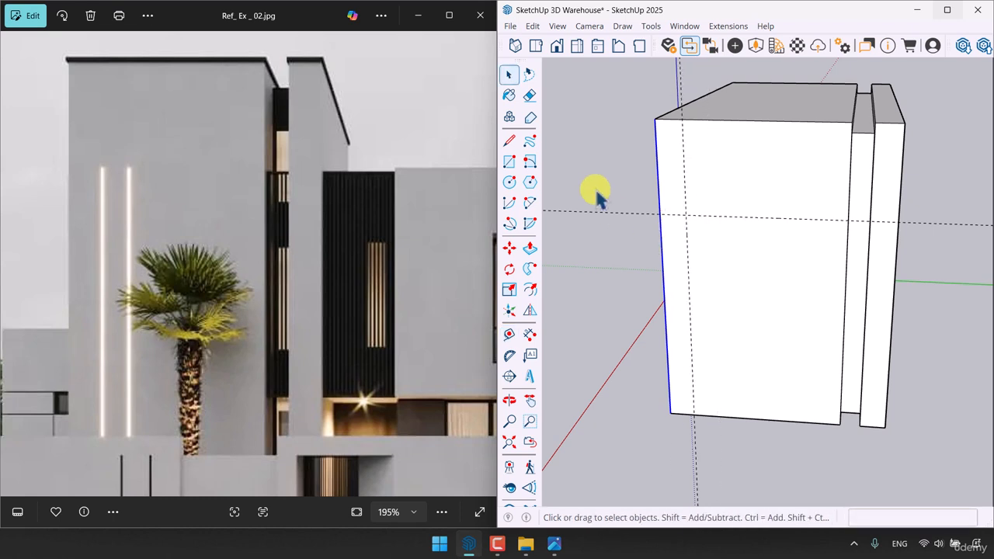
# - Draw a 0.1 by 8.5 m rectangle from the guide intersection down to the front face's bottom edge
pyautogui.click(512, 163)
pyautogui.click(515, 167)
pyautogui.scroll(2, 743, 222)
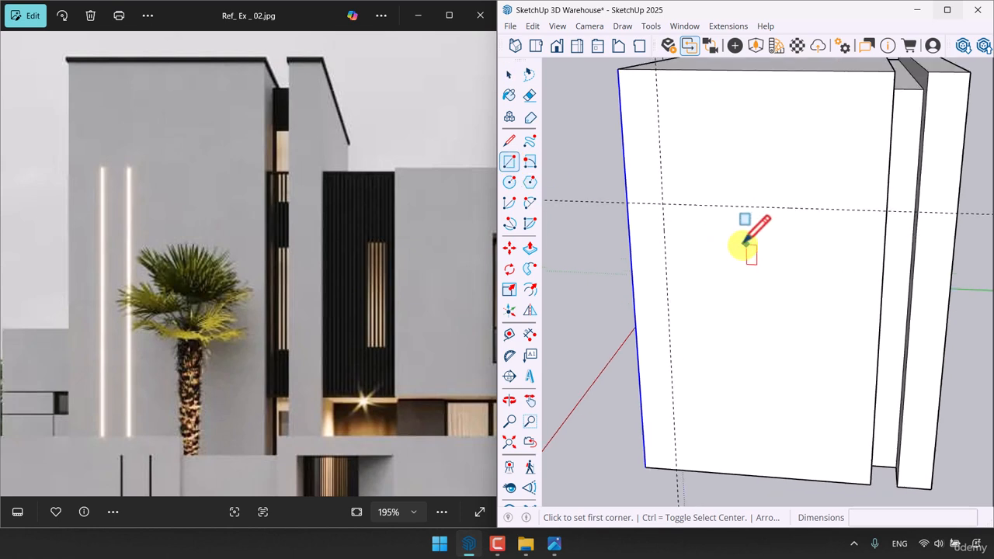
pyautogui.click(663, 203)
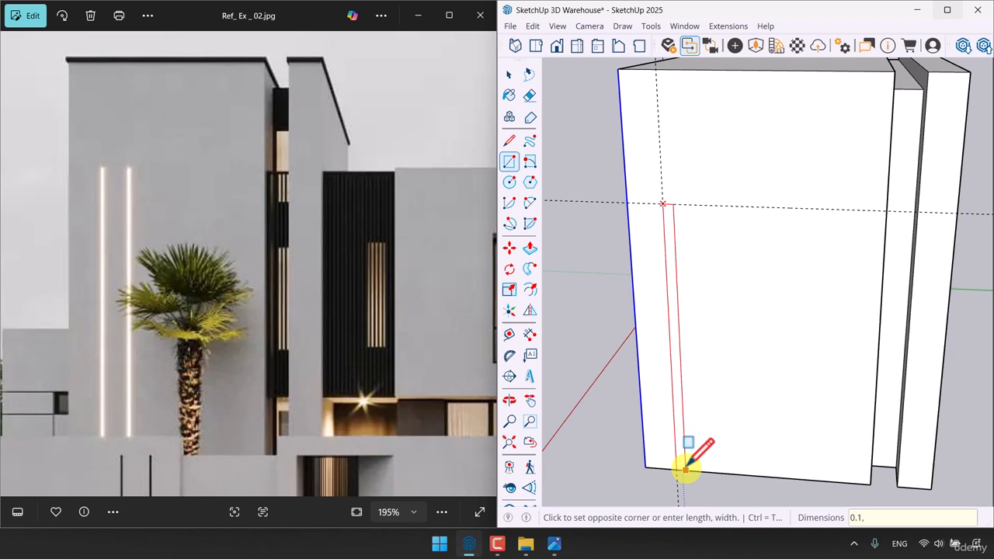
pyautogui.press('Return')
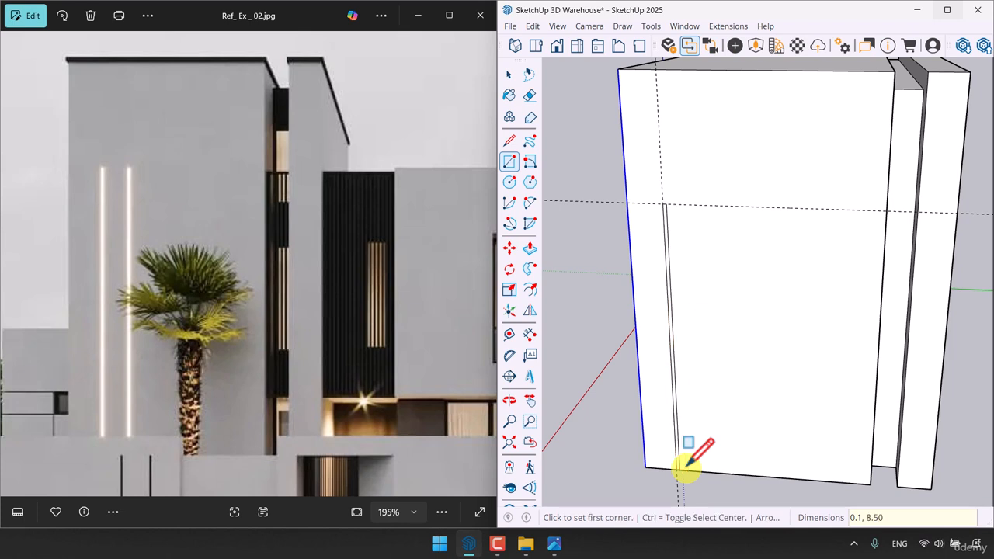
pyautogui.press('space')
# - Copy the narrow light-strip rectangle sideways along the horizontal guide to make a second parallel strip on the front face
pyautogui.scroll(3, 668, 224)
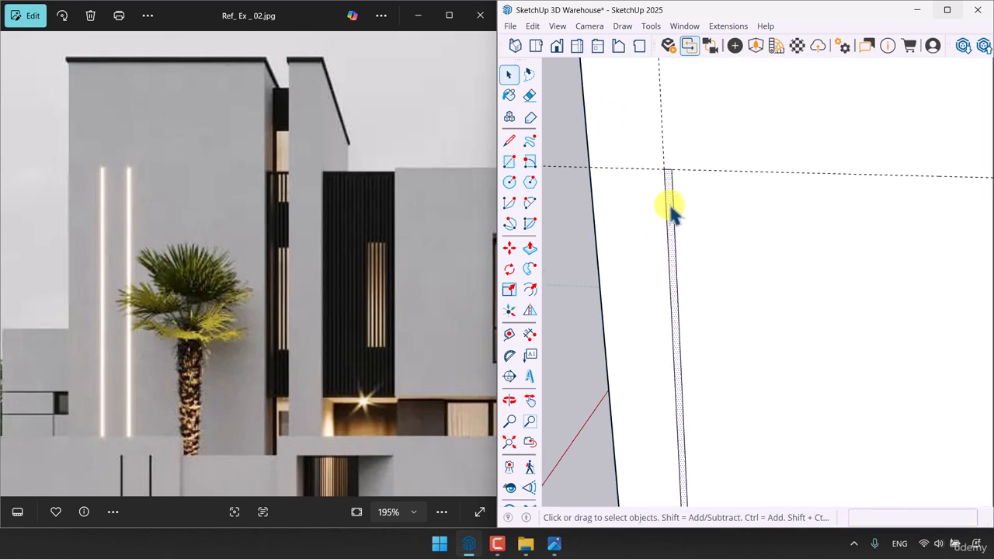
pyautogui.scroll(2, 674, 214)
pyautogui.click(510, 249)
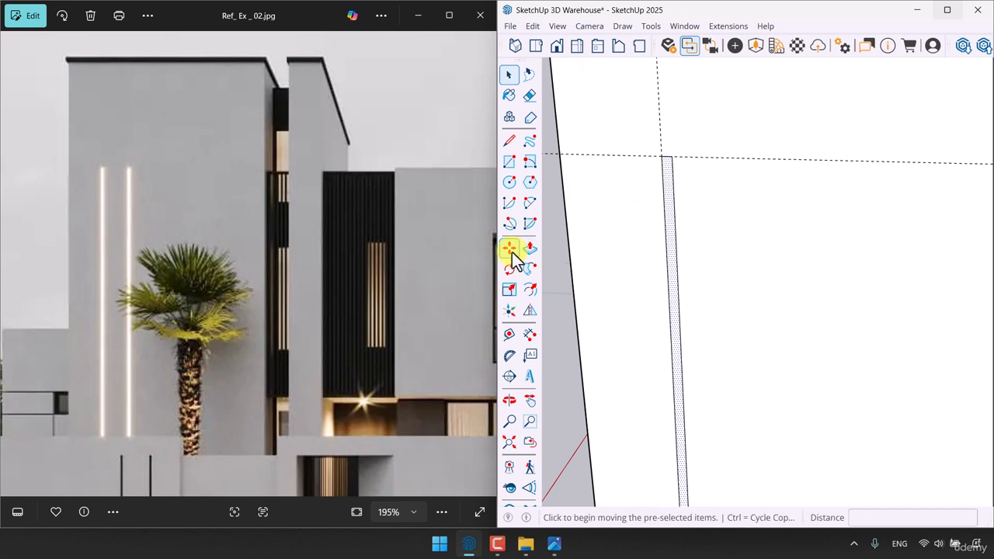
pyautogui.press('ctrl')
pyautogui.click(662, 156)
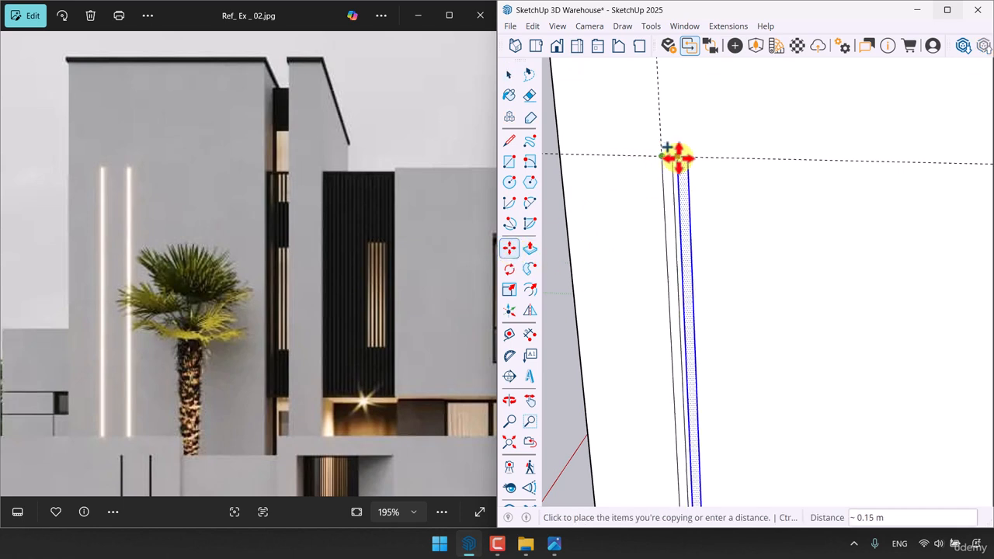
pyautogui.scroll(-3, 750, 158)
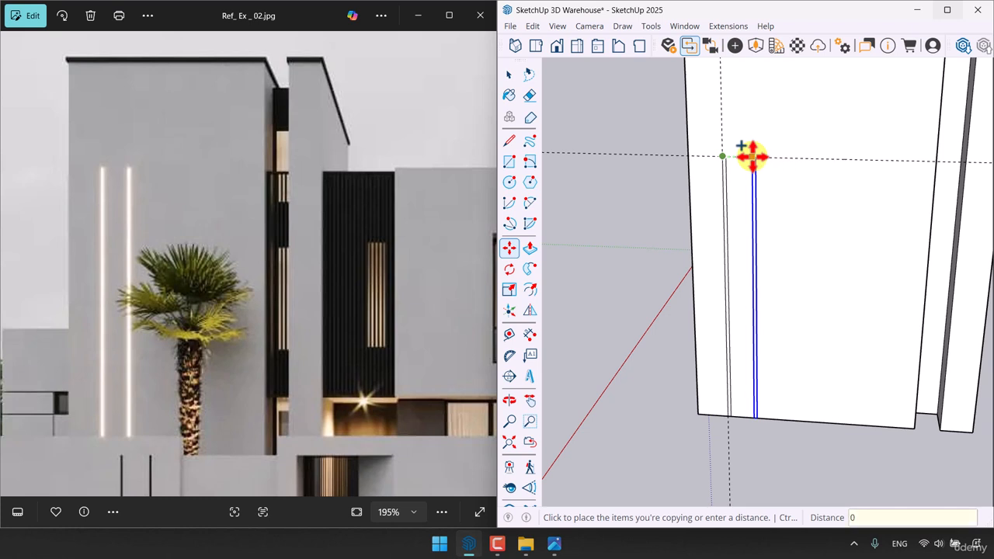
pyautogui.click(752, 157)
pyautogui.press('space')
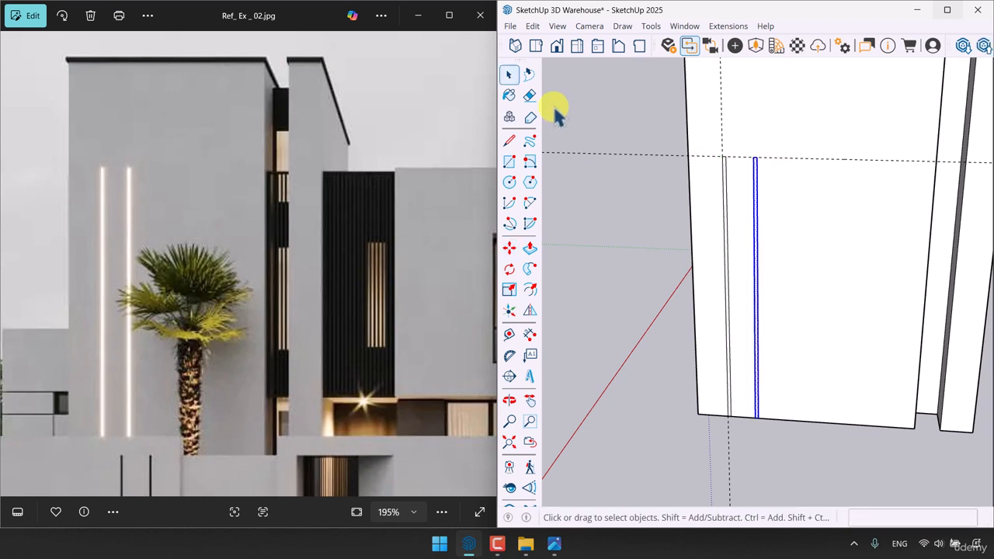
# - Erase the horizontal and vertical guides crossing at the first light strip's upper corner
pyautogui.click(529, 94)
pyautogui.moveTo(710, 160); pyautogui.dragTo(741, 143)
pyautogui.press('space')
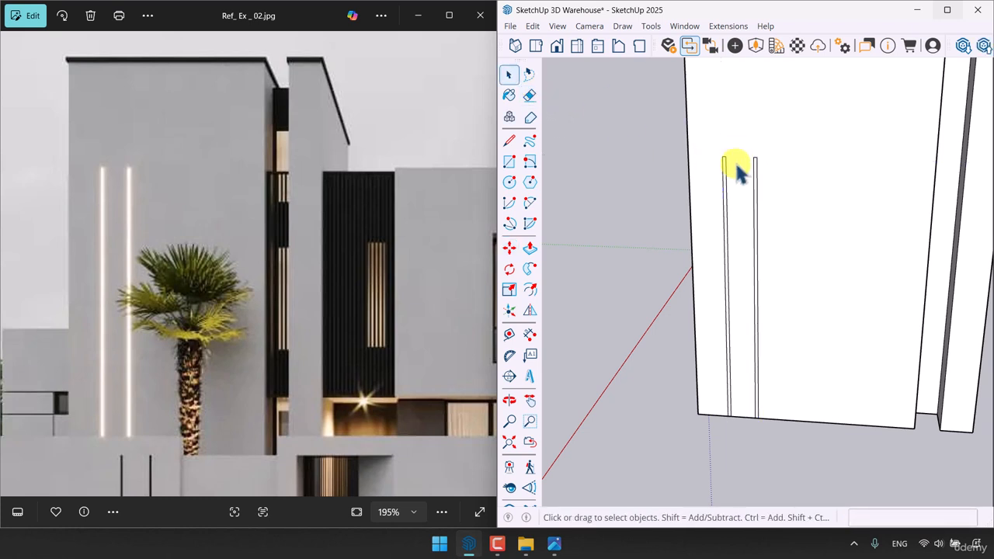
# - Recess the first light strip about 0.04 m into the front face with Push/Pull and repeat the same depth on the second strip
pyautogui.scroll(4, 736, 167)
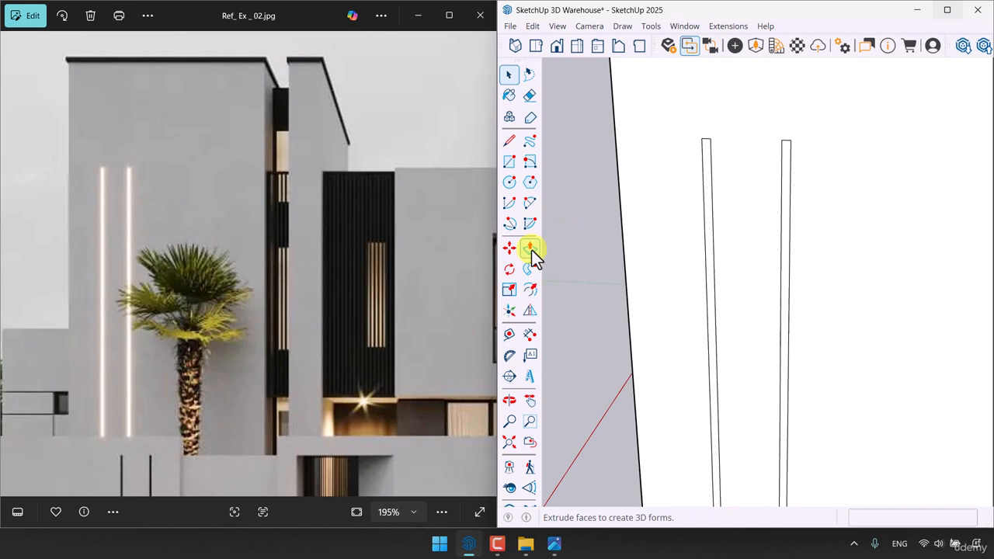
pyautogui.click(531, 250)
pyautogui.moveTo(614, 249); pyautogui.dragTo(693, 173, button='middle')
pyautogui.click(694, 172)
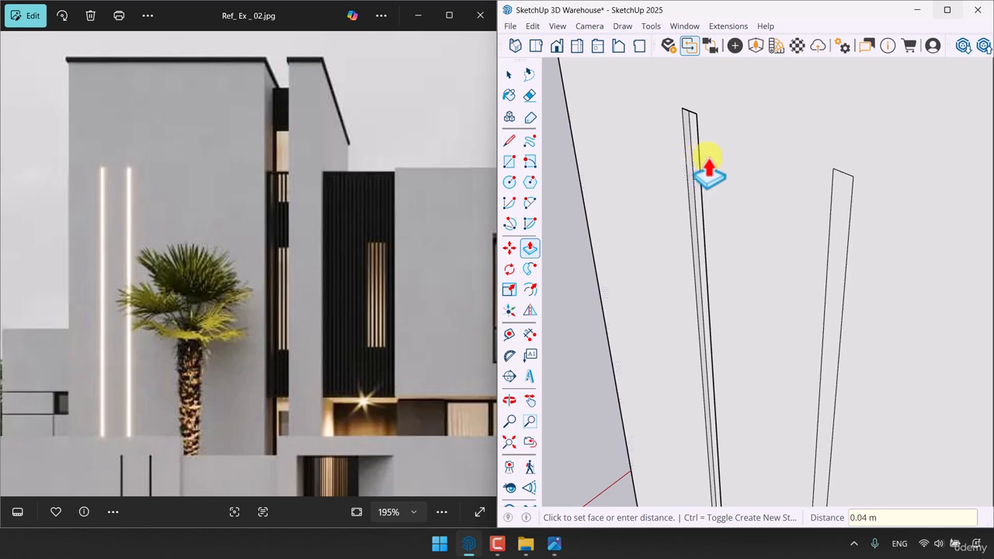
pyautogui.click(708, 159)
pyautogui.doubleClick(843, 217)
pyautogui.scroll(-3, 659, 265)
pyautogui.moveTo(659, 265); pyautogui.dragTo(662, 195, button='middle')
pyautogui.press('space')
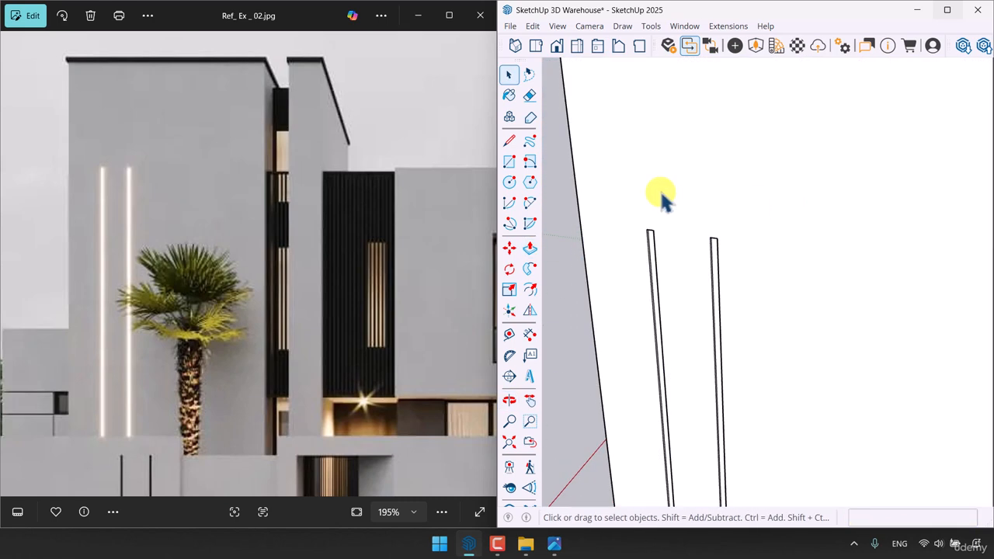
# - Group the whole tower, including its recess, outer slab and both light-strip grooves
pyautogui.scroll(-5, 662, 201)
pyautogui.moveTo(650, 249); pyautogui.dragTo(783, 171, button='middle')
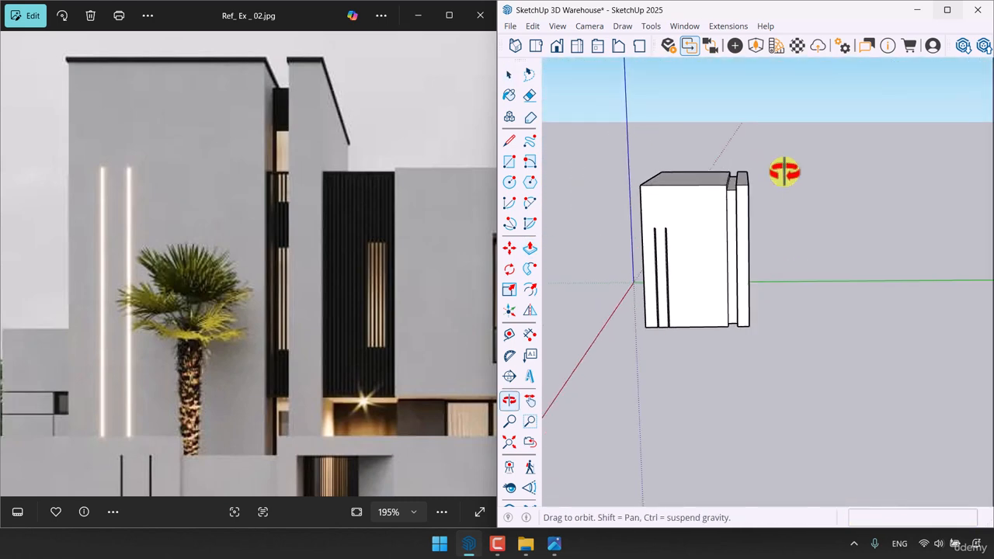
pyautogui.tripleClick(690, 239)
pyautogui.rightClick(692, 244)
pyautogui.moveTo(721, 375)
pyautogui.click(662, 384)
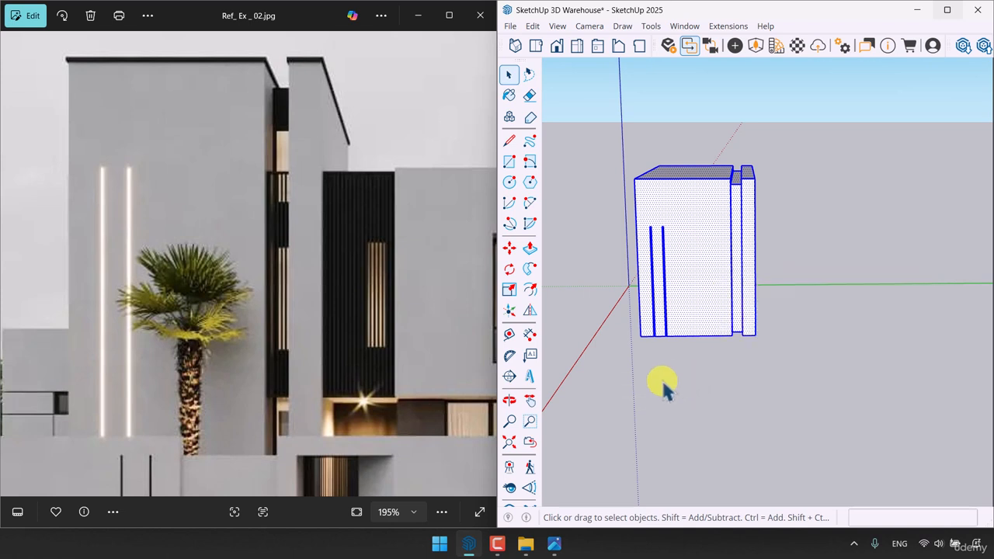
pyautogui.click(663, 384)
# - Following the reference's dark roof trim, trace the two long top edges and the front top edge of both the main block and outer slab
pyautogui.scroll(2, 703, 198)
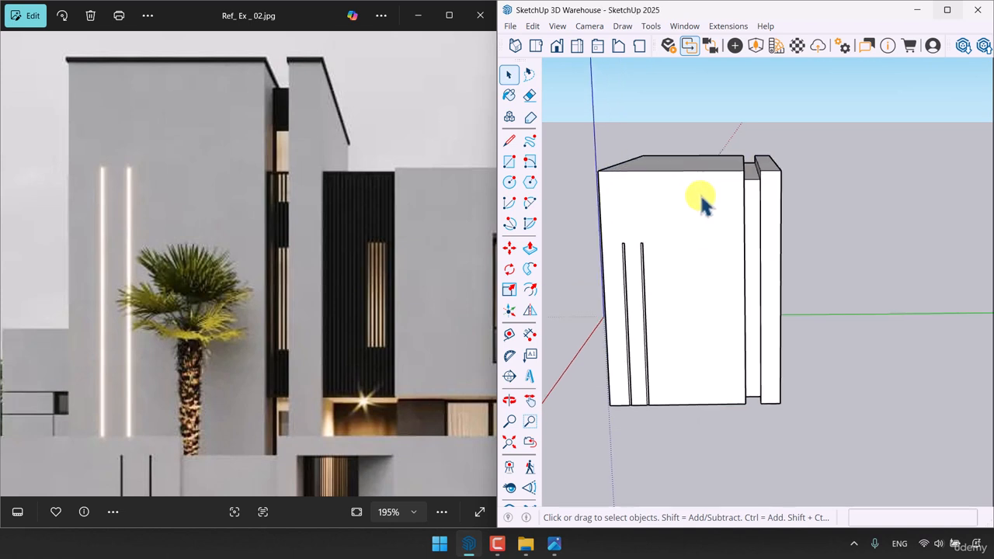
pyautogui.scroll(2, 111, 66)
pyautogui.scroll(1, 111, 67)
pyautogui.moveTo(141, 106); pyautogui.dragTo(172, 212)
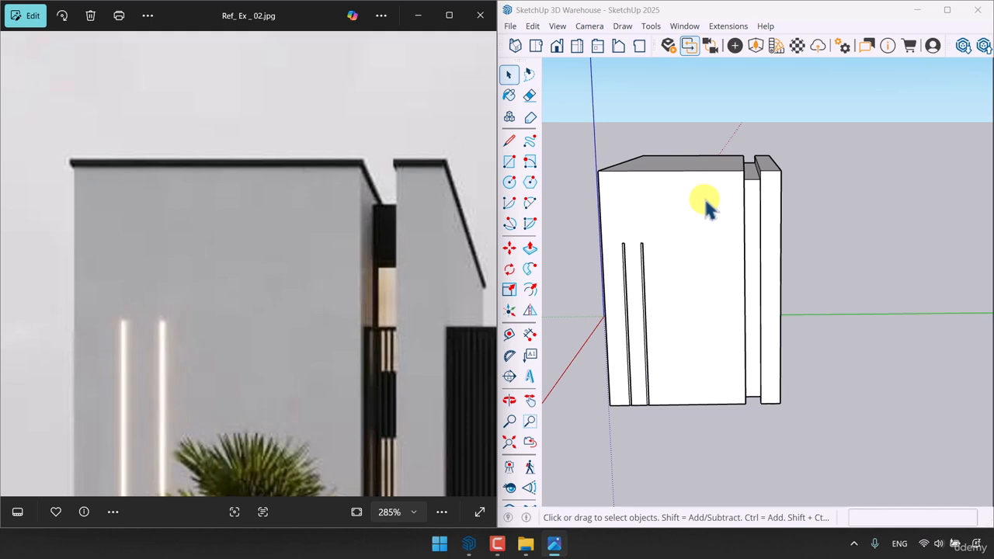
pyautogui.moveTo(603, 195)
pyautogui.mouseDown(button='middle')
pyautogui.moveTo(732, 256)
pyautogui.moveTo(635, 180)
pyautogui.mouseUp(button='middle')
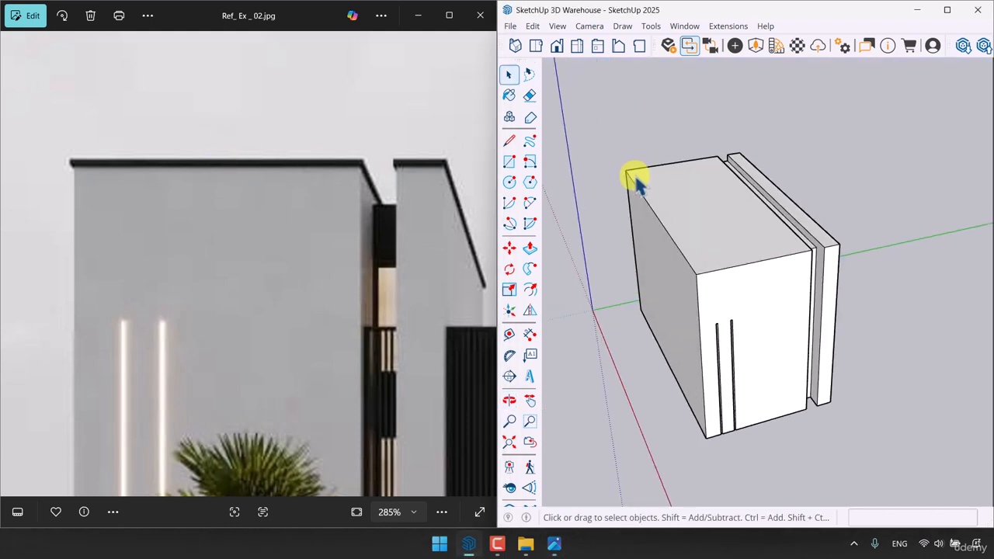
pyautogui.scroll(2, 628, 222)
pyautogui.click(510, 143)
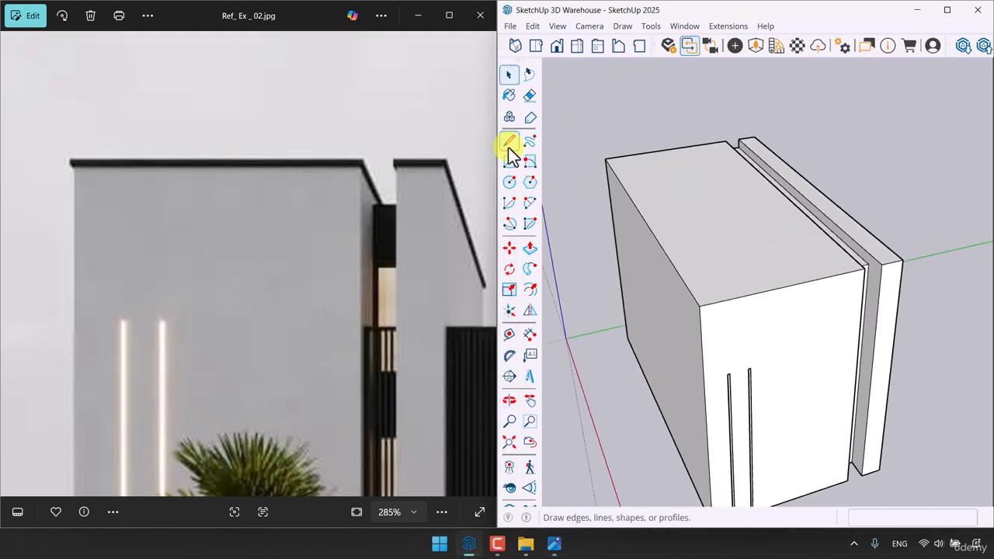
pyautogui.click(509, 144)
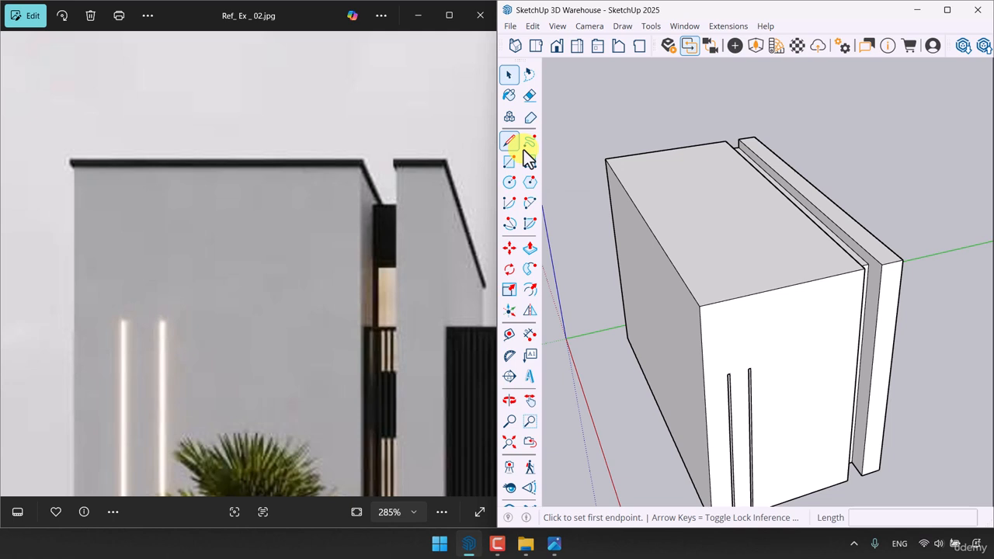
pyautogui.click(607, 158)
pyautogui.click(699, 307)
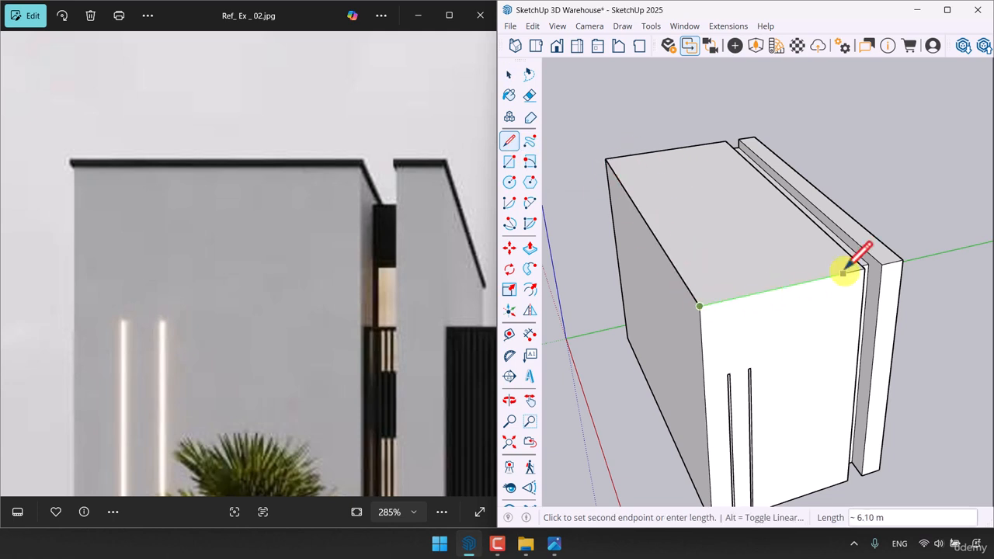
pyautogui.click(865, 268)
pyautogui.press('Escape')
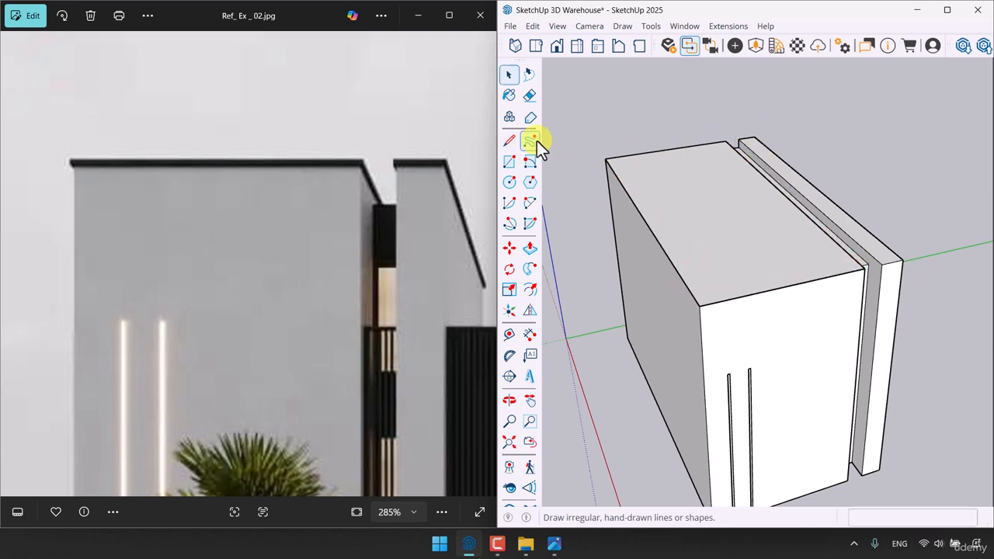
pyautogui.click(738, 139)
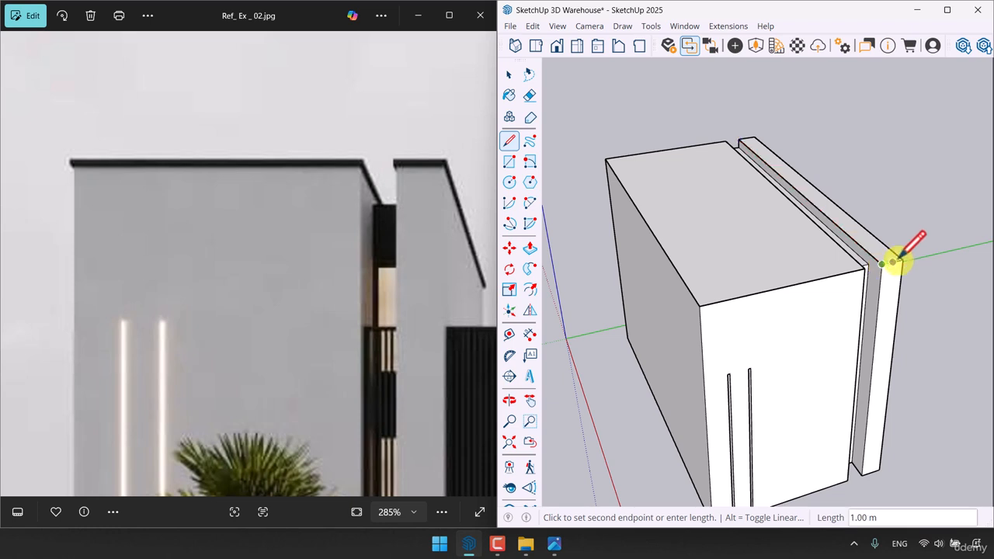
pyautogui.press('space')
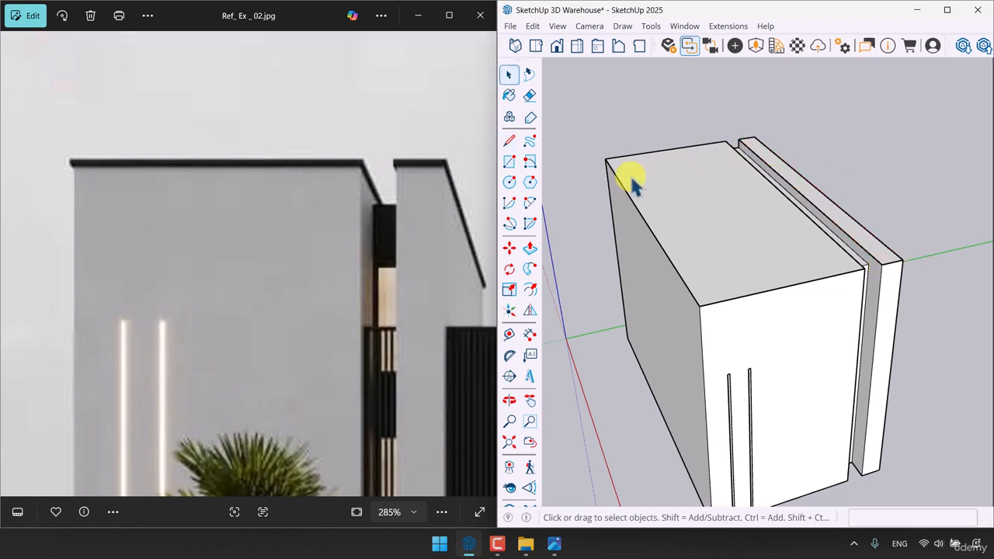
# - Draw a 0.1 m square profile with lines at the main block's rear top corner, above and outside the wall
pyautogui.click(509, 142)
pyautogui.moveTo(800, 255); pyautogui.dragTo(789, 184, button='middle')
pyautogui.scroll(5, 661, 217)
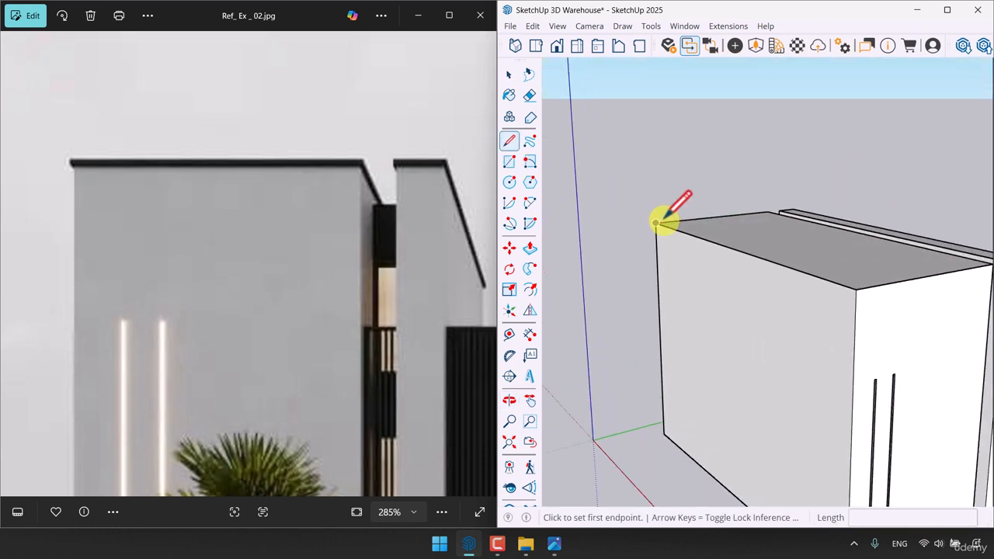
pyautogui.click(646, 225)
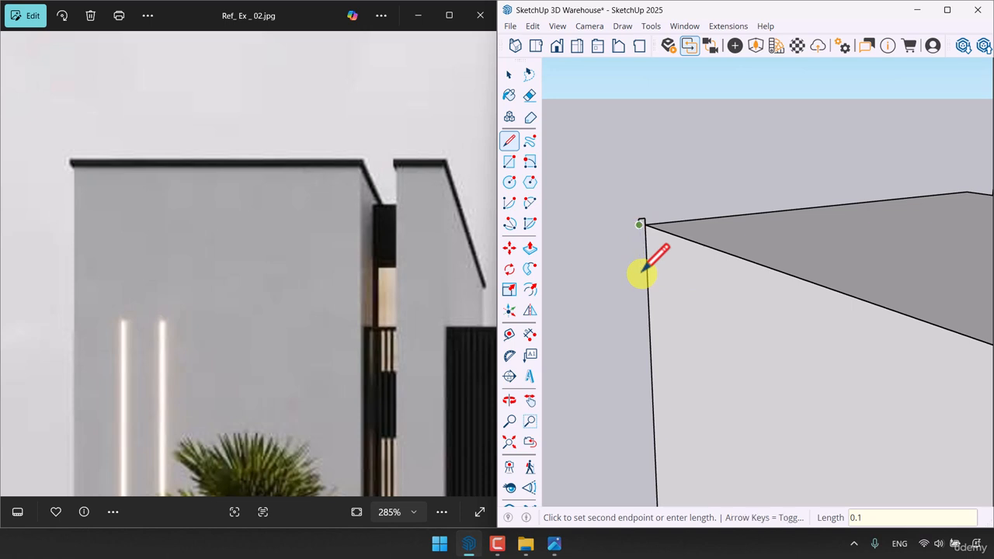
pyautogui.moveTo(643, 271); pyautogui.dragTo(643, 204, button='middle')
pyautogui.press('Escape')
pyautogui.press('space')
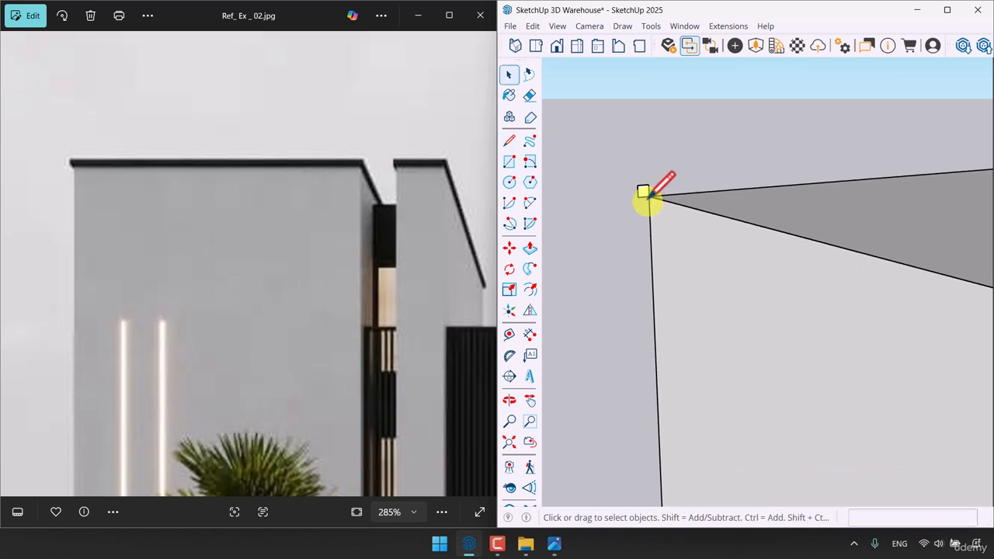
# - Copy the square profile from the main block's rear top corner to the outer slab's rear top corner beside the recess
pyautogui.click(634, 183)
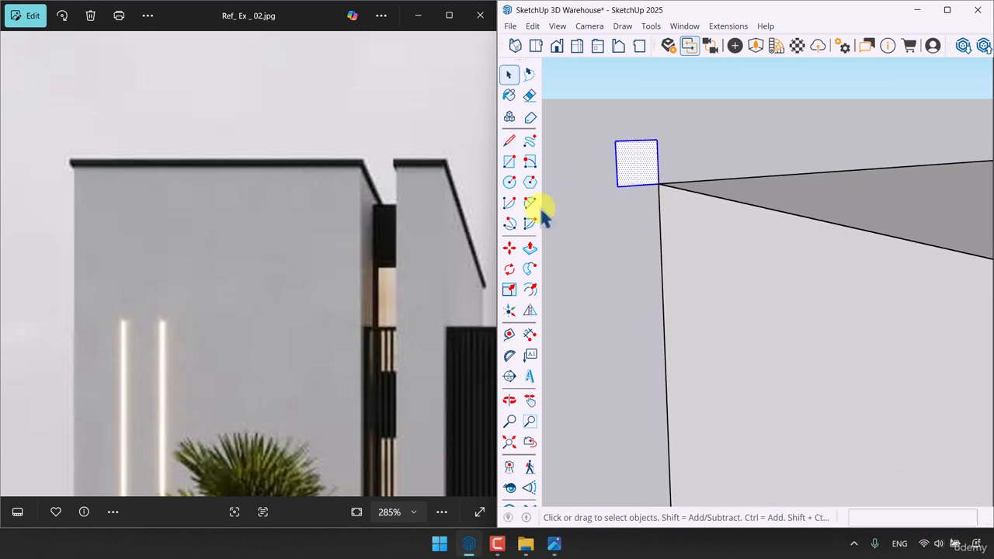
pyautogui.click(509, 247)
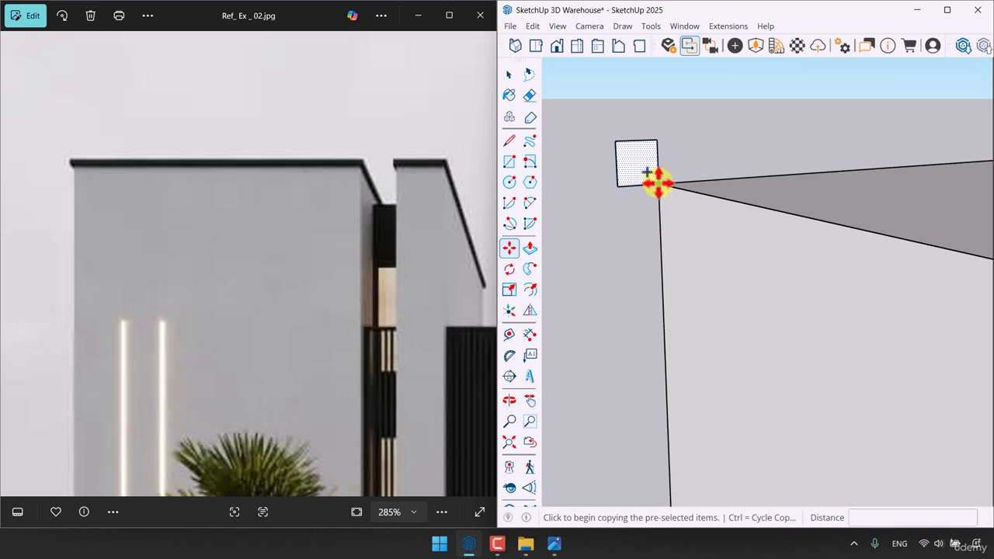
pyautogui.click(658, 182)
pyautogui.scroll(-5, 604, 318)
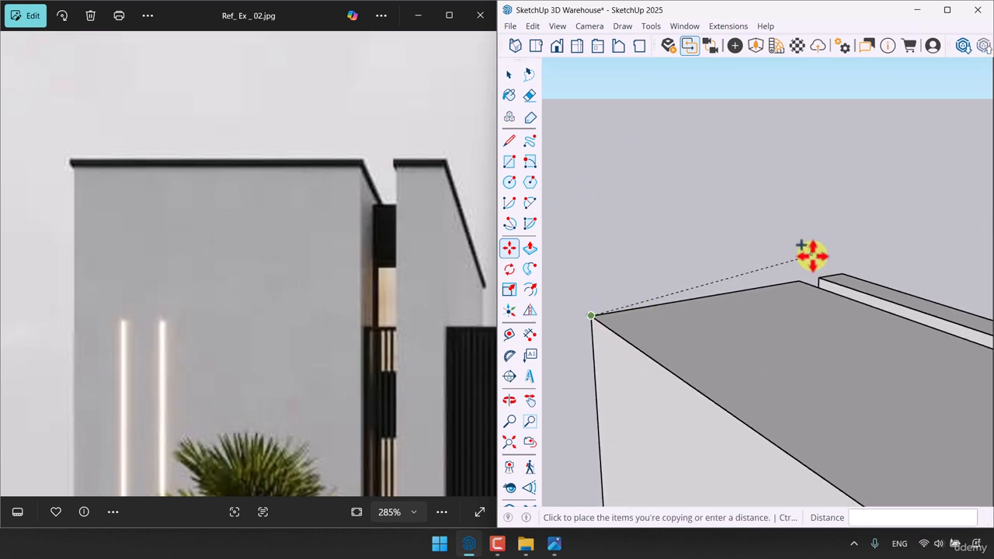
pyautogui.scroll(3, 821, 271)
pyautogui.click(818, 290)
pyautogui.scroll(-3, 829, 261)
pyautogui.press('space')
pyautogui.scroll(-3, 714, 290)
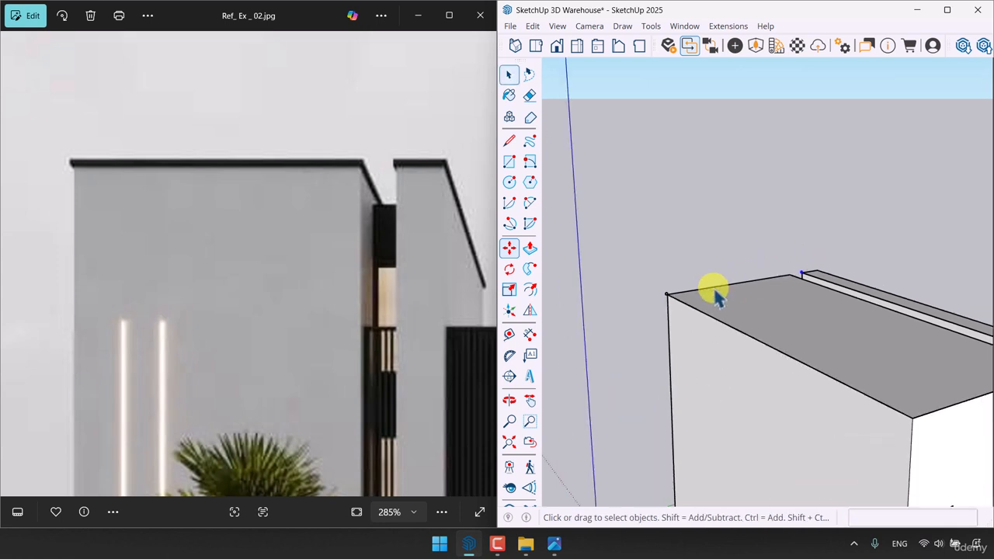
# - Sweep the main block's square profile along its traced top edges with Follow Me to form the roof trim
pyautogui.scroll(-1, 719, 311)
pyautogui.scroll(5, 670, 292)
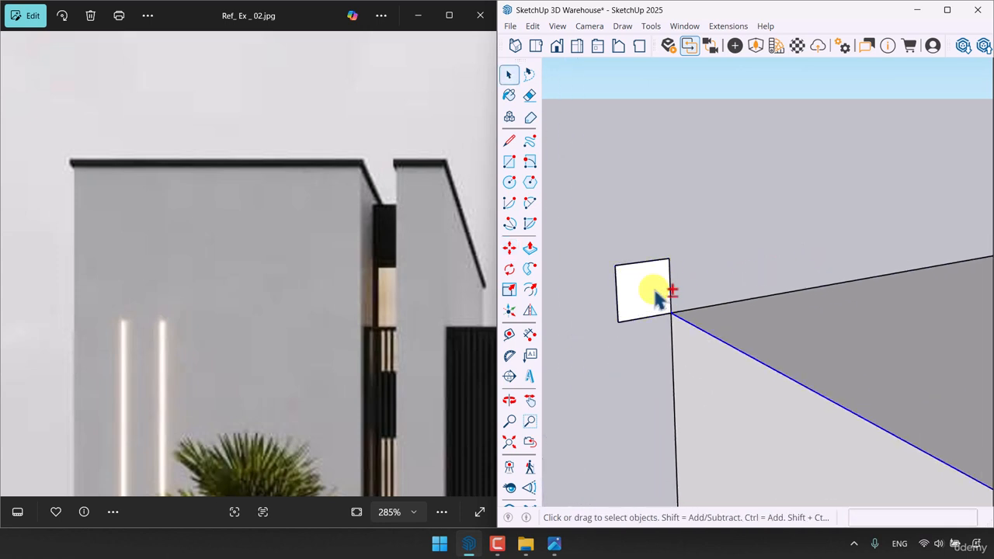
pyautogui.click(529, 270)
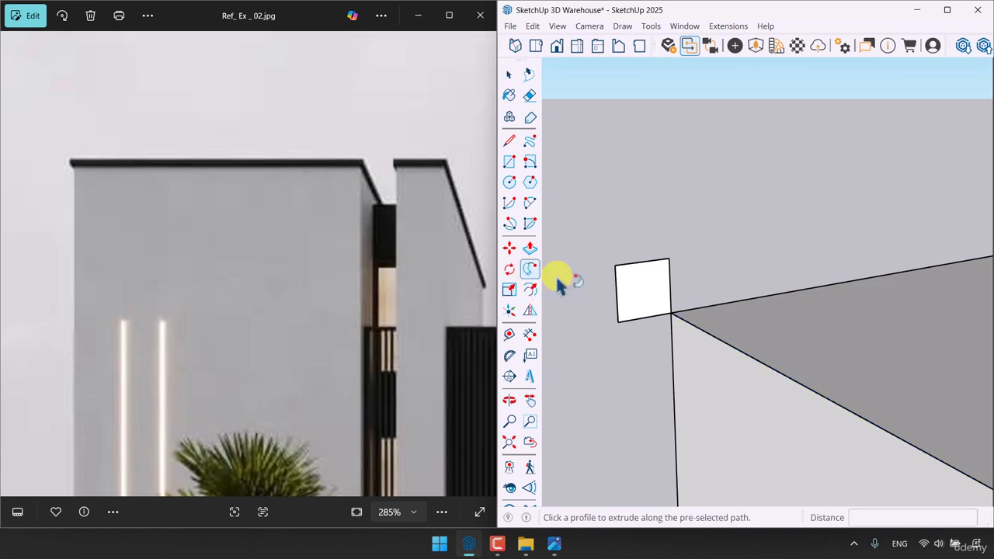
pyautogui.click(639, 289)
pyautogui.scroll(-5, 637, 355)
pyautogui.moveTo(637, 282); pyautogui.dragTo(659, 255, button='middle')
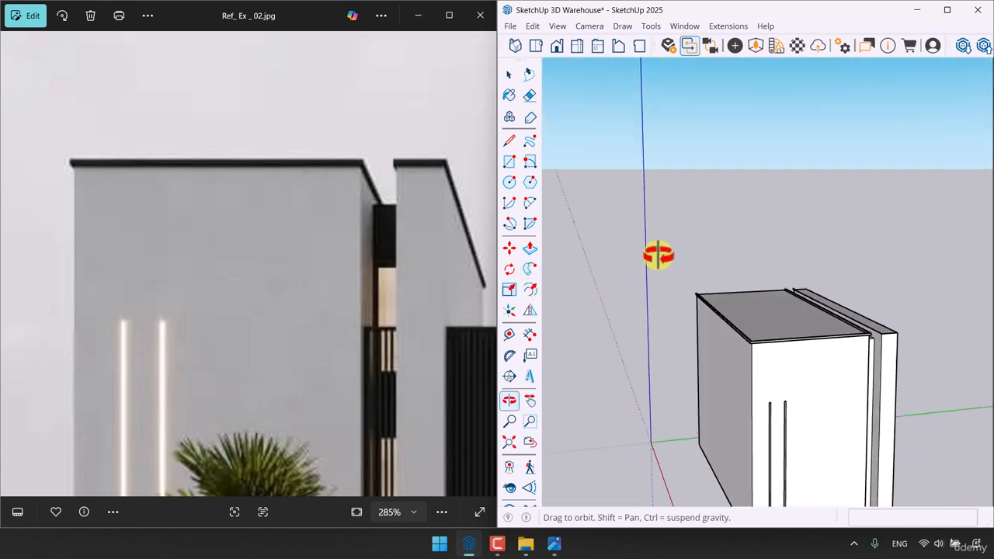
# - Select the whole roof trim on the main block and make it a group
pyautogui.press('space')
pyautogui.scroll(5, 826, 329)
pyautogui.click(844, 289)
pyautogui.rightClick(844, 289)
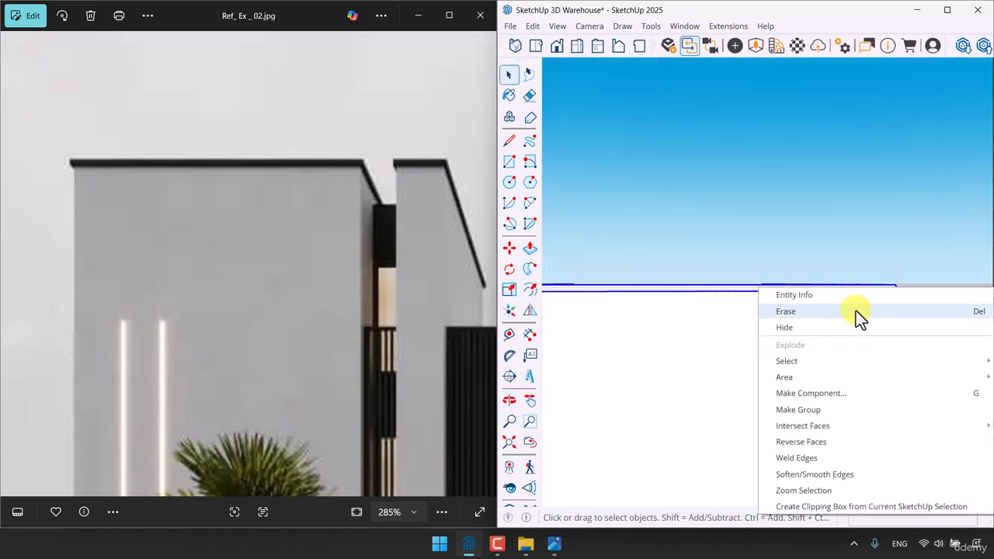
pyautogui.click(836, 409)
# - Sweep the outer slab's square profile along its traced top edges with Follow Me to form the roof trim
pyautogui.moveTo(838, 322); pyautogui.dragTo(804, 401, button='middle')
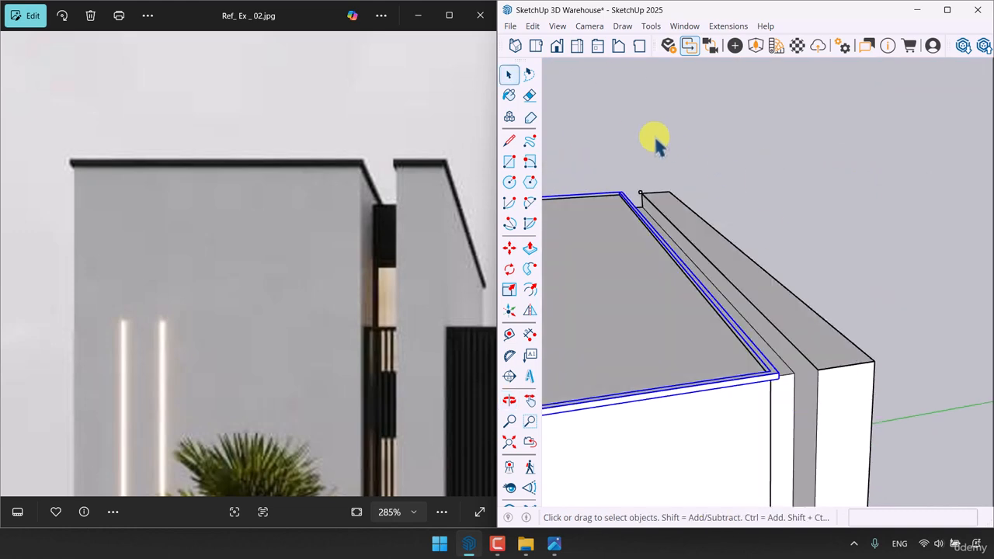
pyautogui.scroll(6, 638, 195)
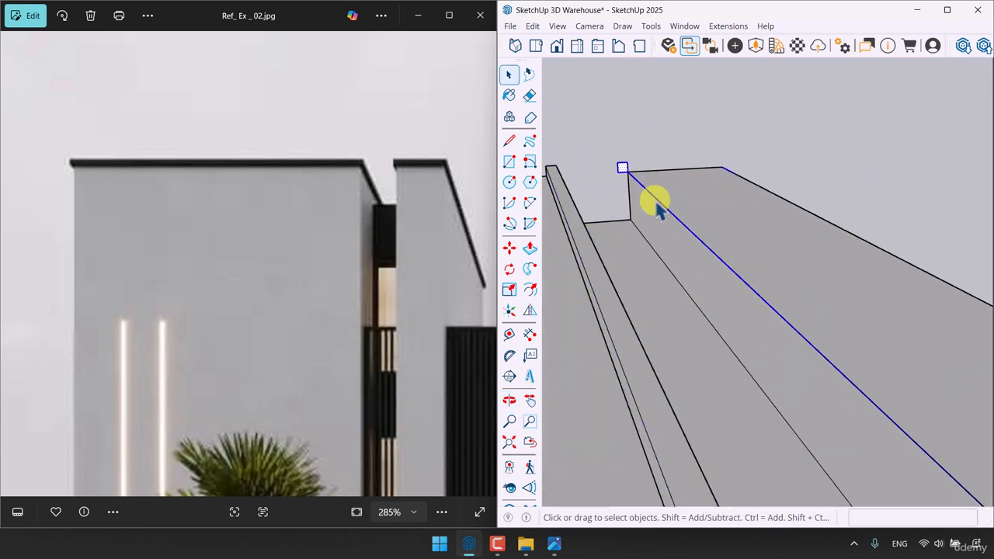
pyautogui.scroll(4, 656, 207)
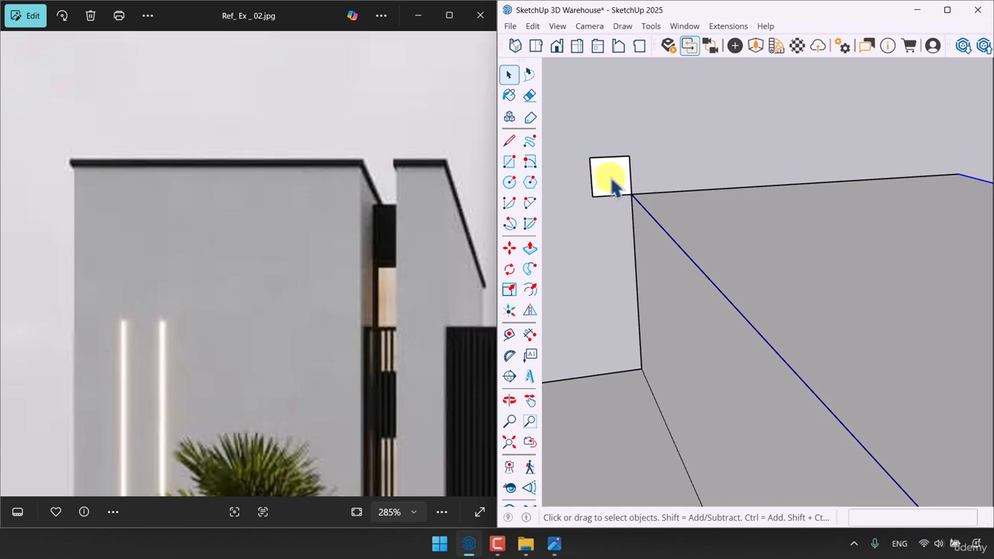
pyautogui.moveTo(610, 189); pyautogui.dragTo(609, 231, button='middle')
pyautogui.scroll(-6, 609, 231)
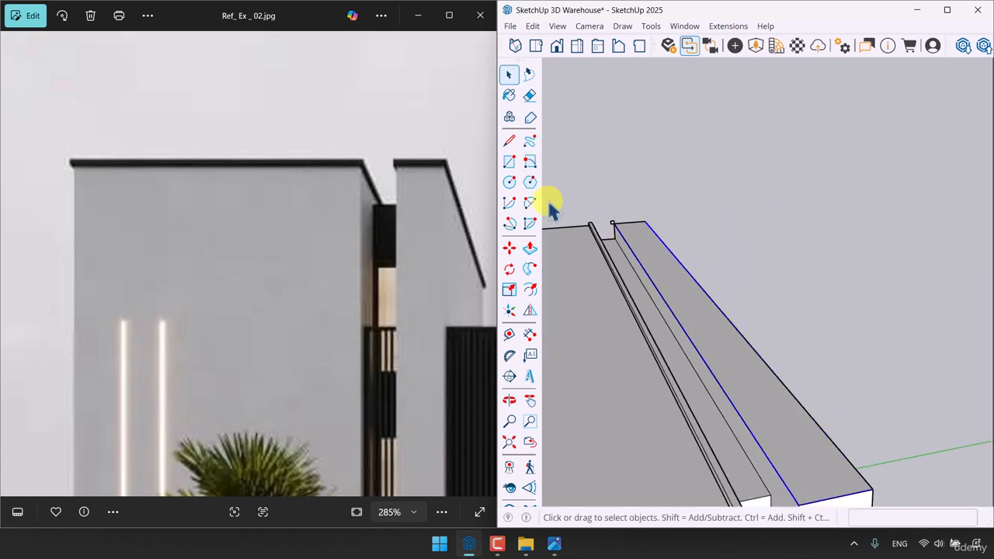
pyautogui.scroll(5, 589, 232)
pyautogui.click(529, 269)
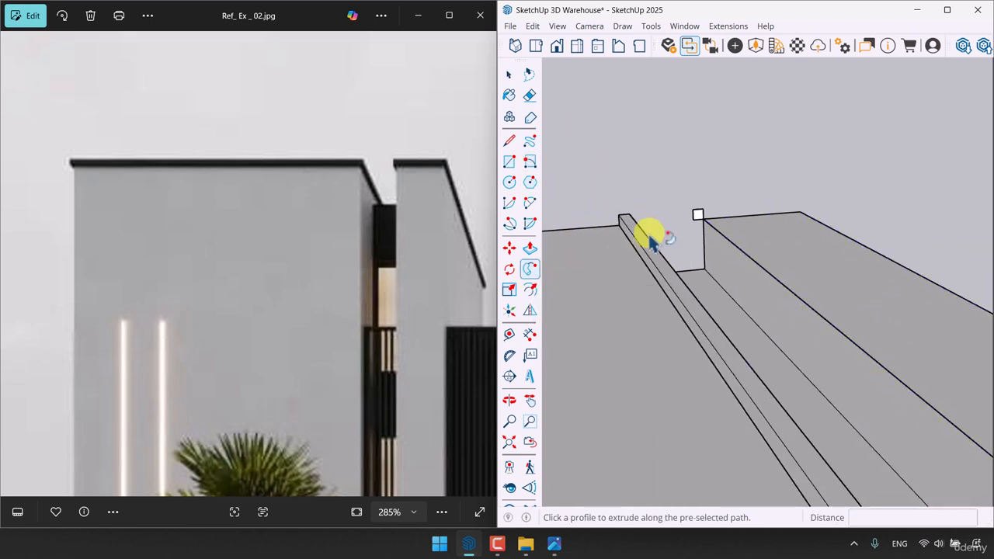
pyautogui.scroll(-5, 698, 217)
pyautogui.moveTo(666, 199); pyautogui.dragTo(618, 417, button='middle')
pyautogui.scroll(8, 683, 286)
# - Select the whole roof trim on the outer slab and make it a group
pyautogui.tripleClick(679, 286)
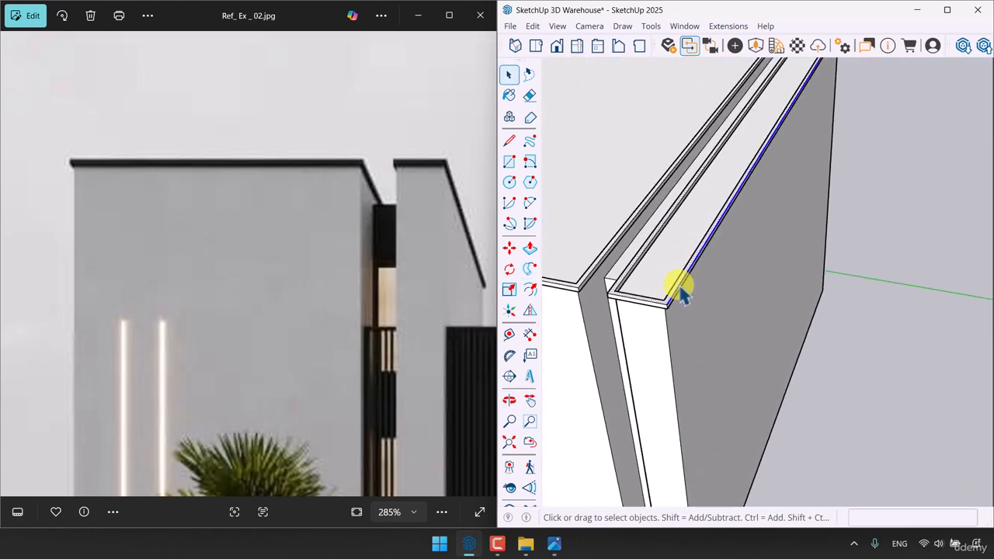
pyautogui.rightClick(679, 286)
pyautogui.click(720, 406)
pyautogui.click(870, 323)
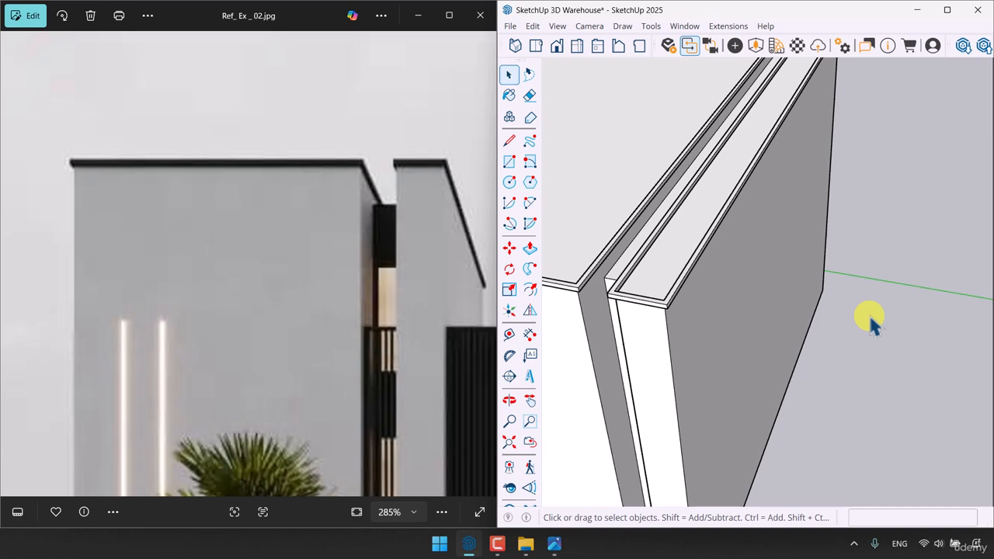
# - Open the tower group for editing at the narrow recessed wall between the main block and the outer slab
pyautogui.scroll(-1, 726, 259)
pyautogui.scroll(-4, 350, 271)
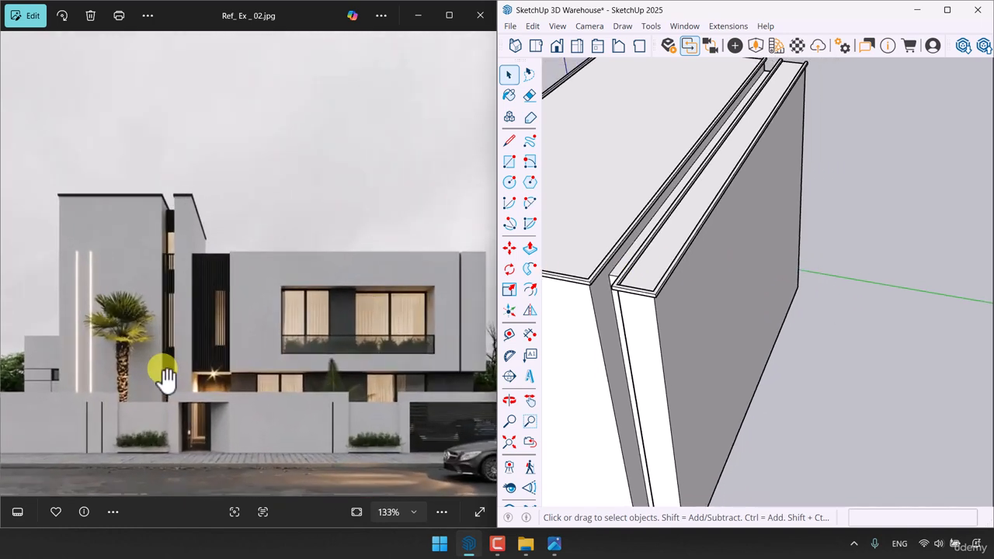
pyautogui.scroll(2, 165, 378)
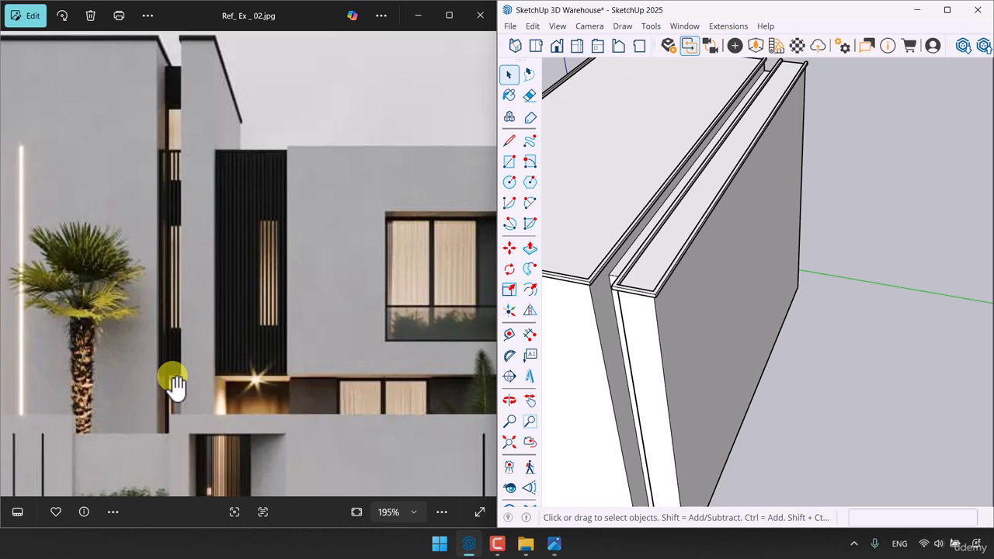
pyautogui.moveTo(591, 303)
pyautogui.mouseDown(button='middle')
pyautogui.moveTo(712, 230)
pyautogui.moveTo(774, 98)
pyautogui.moveTo(731, 115)
pyautogui.mouseUp(button='middle')
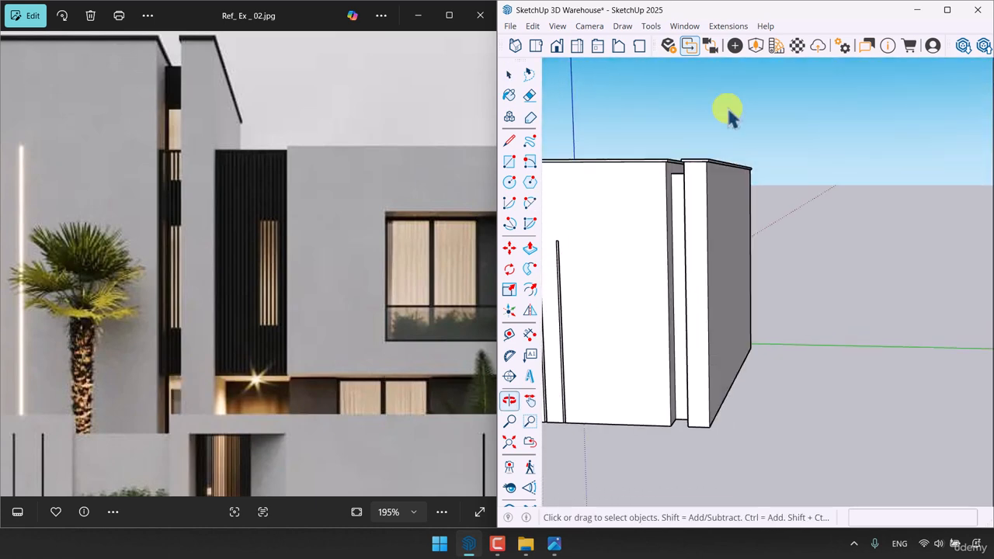
pyautogui.scroll(3, 689, 243)
pyautogui.doubleClick(692, 243)
pyautogui.scroll(-3, 692, 244)
pyautogui.moveTo(692, 244); pyautogui.dragTo(754, 210, button='middle')
pyautogui.scroll(1, 724, 373)
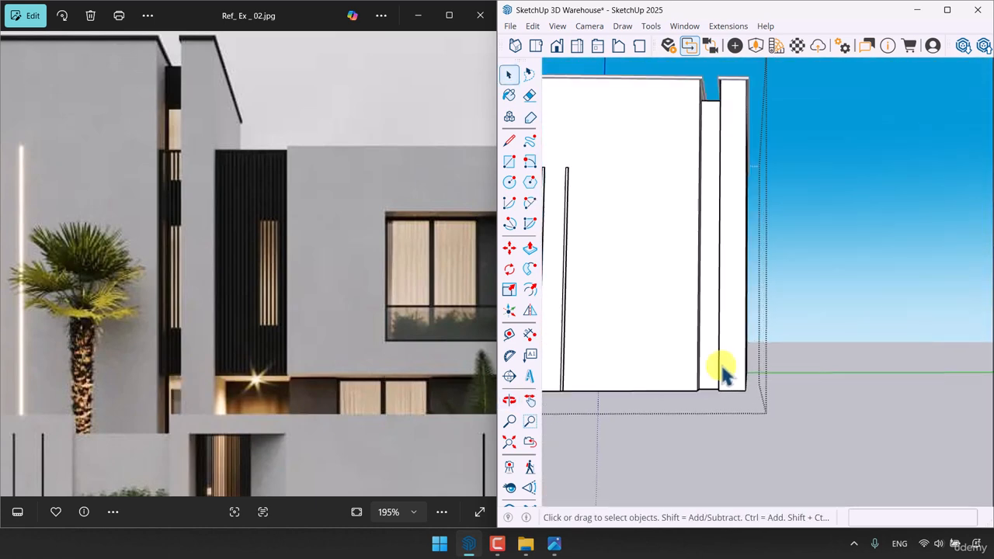
pyautogui.scroll(1, 724, 375)
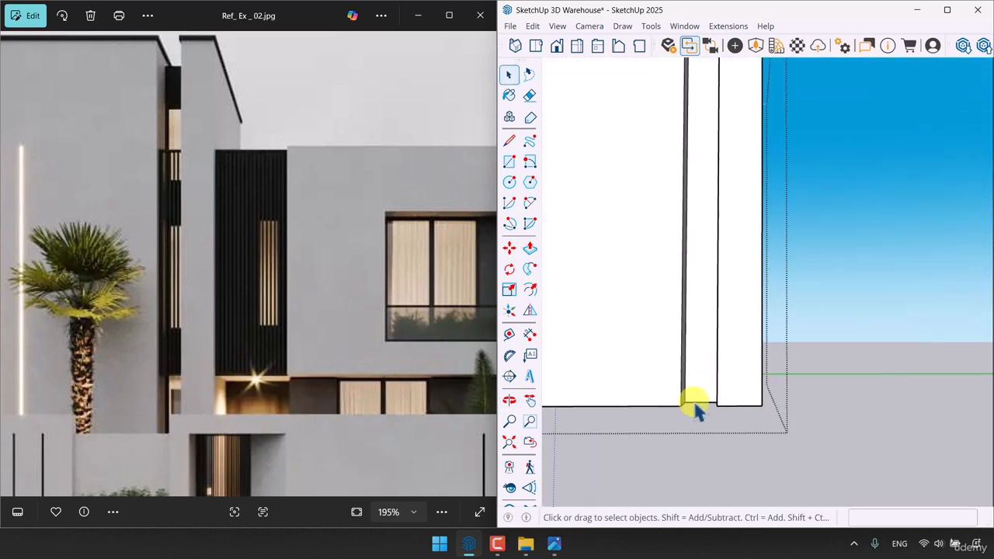
# - Copy the recessed wall's bottom edge 1 m up, and copy that new edge a further 3 m up
pyautogui.click(509, 250)
pyautogui.moveTo(704, 358); pyautogui.dragTo(733, 356, button='middle')
pyautogui.press('ctrl')
pyautogui.click(741, 372)
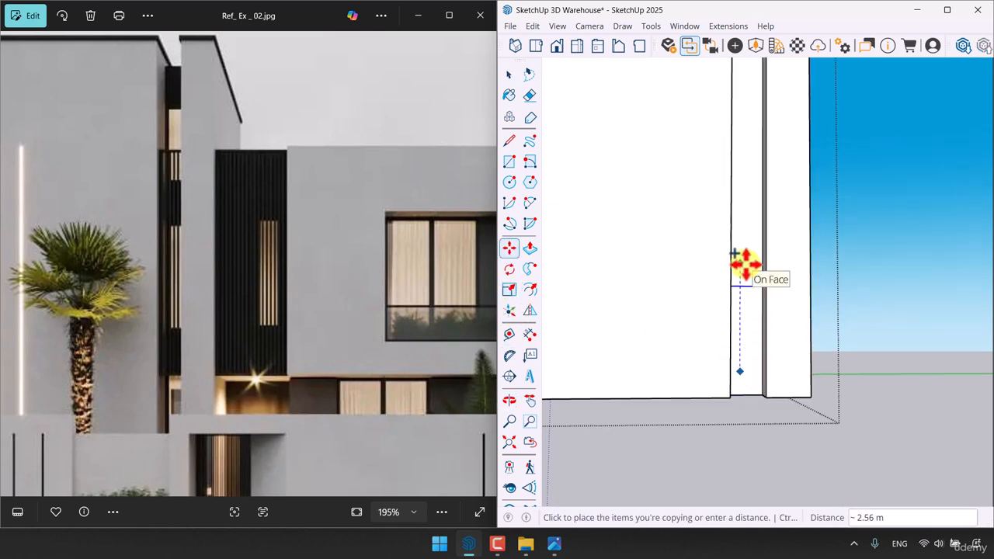
pyautogui.write('3')
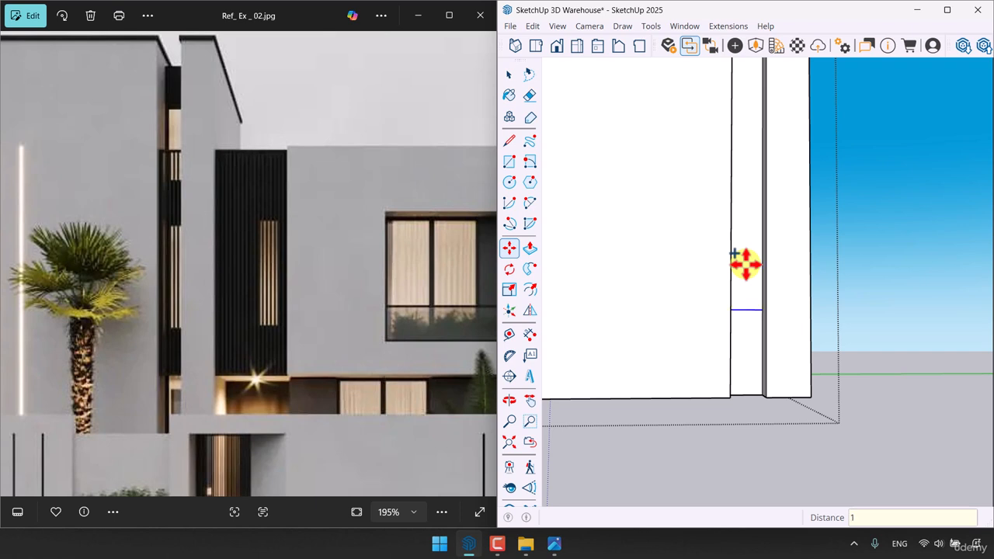
pyautogui.click(745, 265)
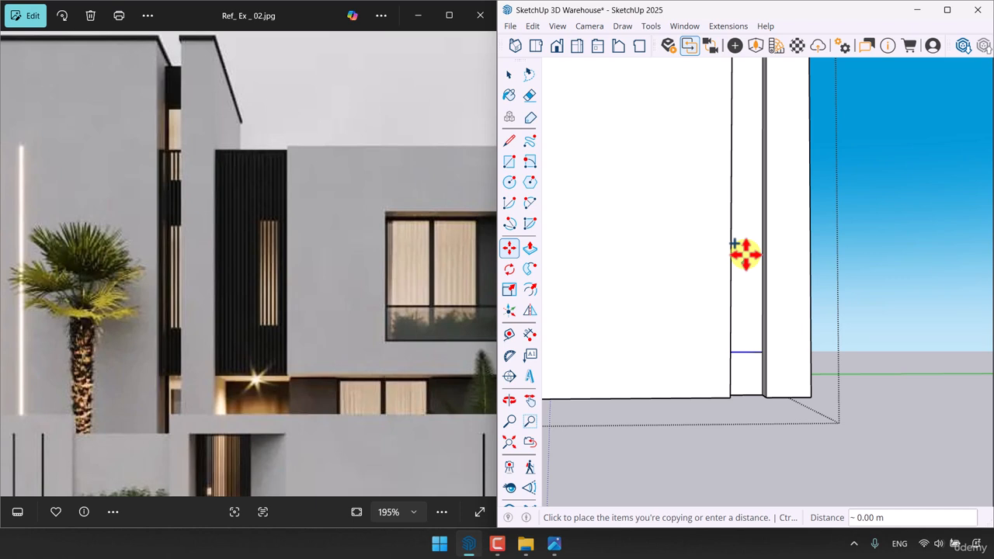
pyautogui.click(745, 147)
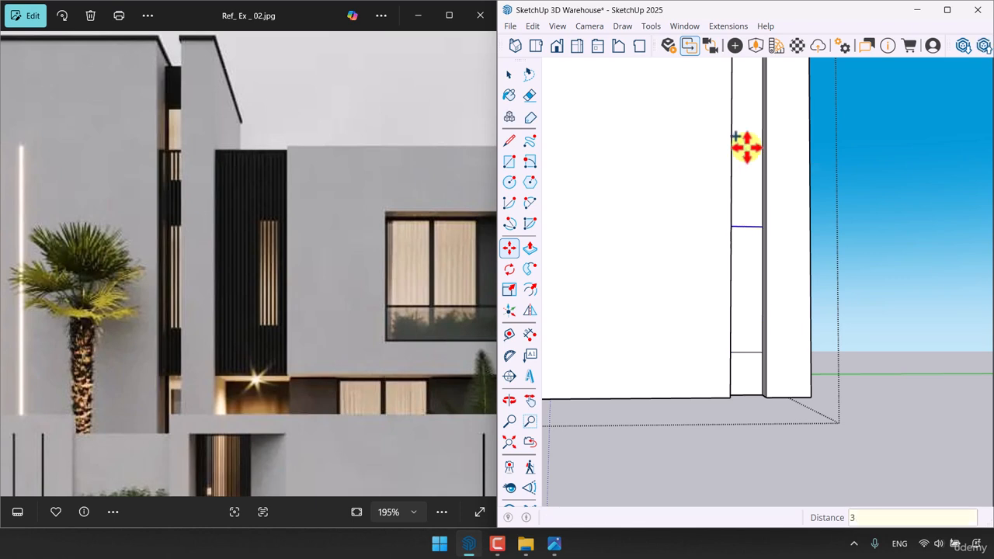
# - Copy the 3 m high face on the recessed wall straight upward and repeat it as a 2x array
pyautogui.moveTo(730, 326); pyautogui.dragTo(701, 418, button='middle')
pyautogui.press('space')
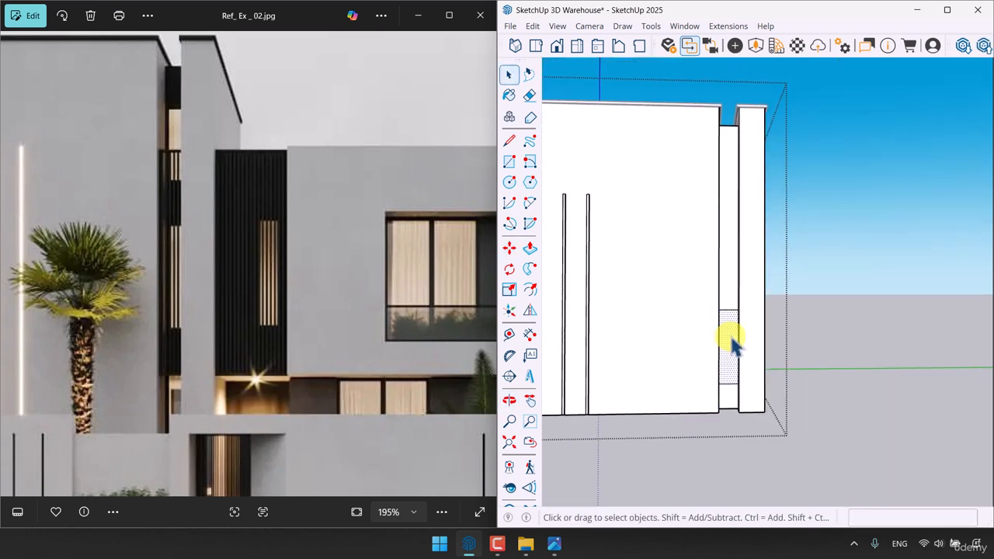
pyautogui.click(508, 247)
pyautogui.scroll(3, 731, 310)
pyautogui.press('ctrl')
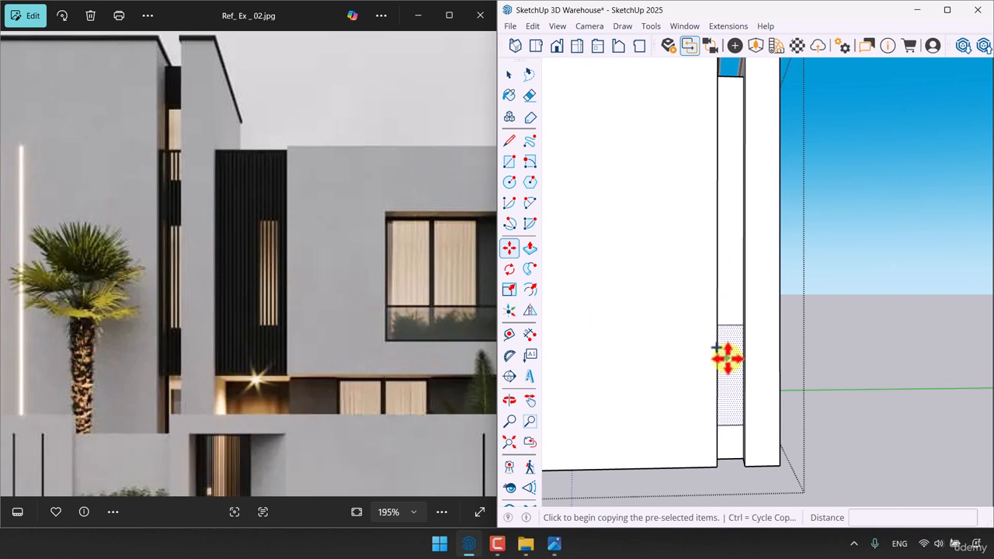
pyautogui.click(727, 357)
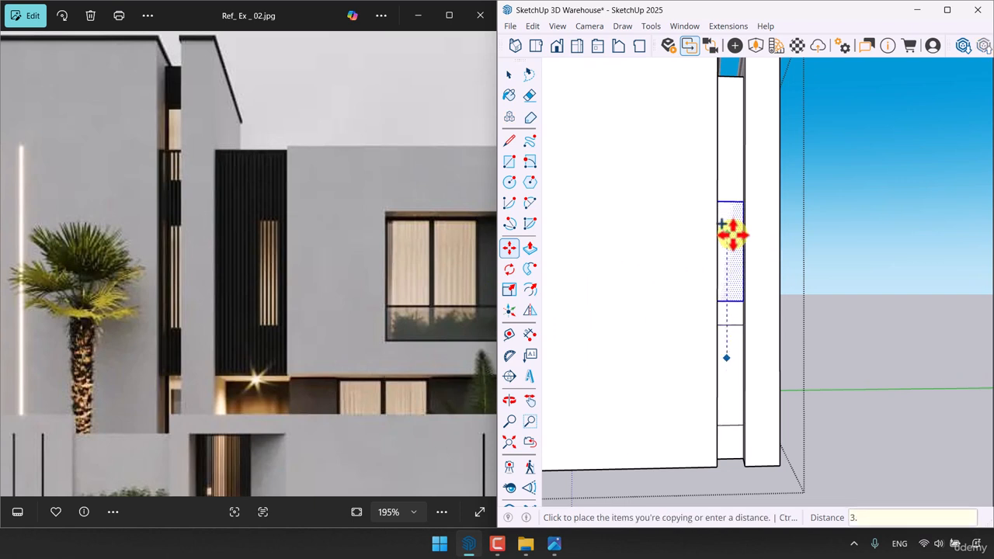
pyautogui.click(733, 234)
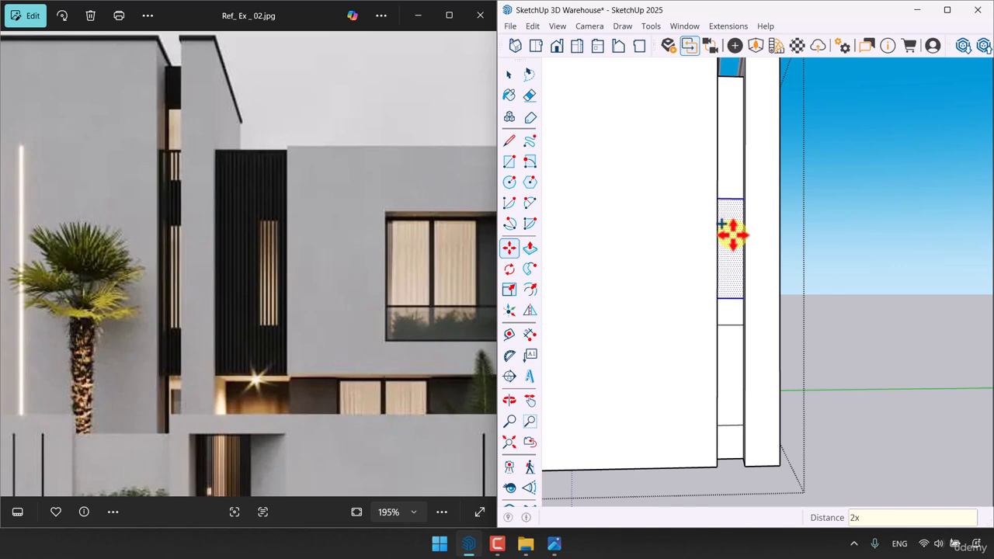
pyautogui.write('2x')
pyautogui.press('Return')
pyautogui.press('space')
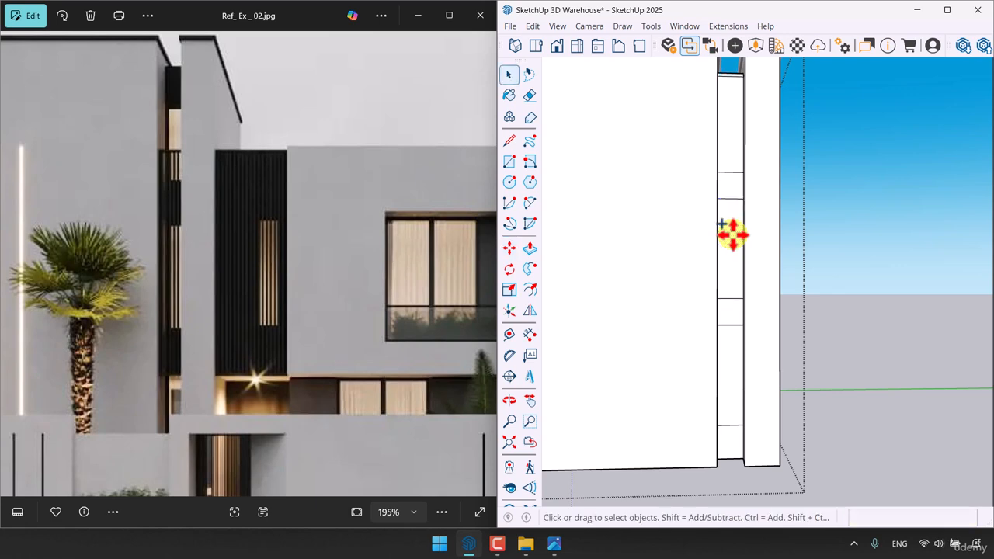
# - Push the three tall window panels of the recessed wall inward, leaving the short bands between them in place
pyautogui.click(531, 250)
pyautogui.moveTo(729, 308); pyautogui.dragTo(866, 493, button='middle')
pyautogui.scroll(2, 867, 495)
pyautogui.scroll(-1, 778, 362)
pyautogui.scroll(2, 814, 397)
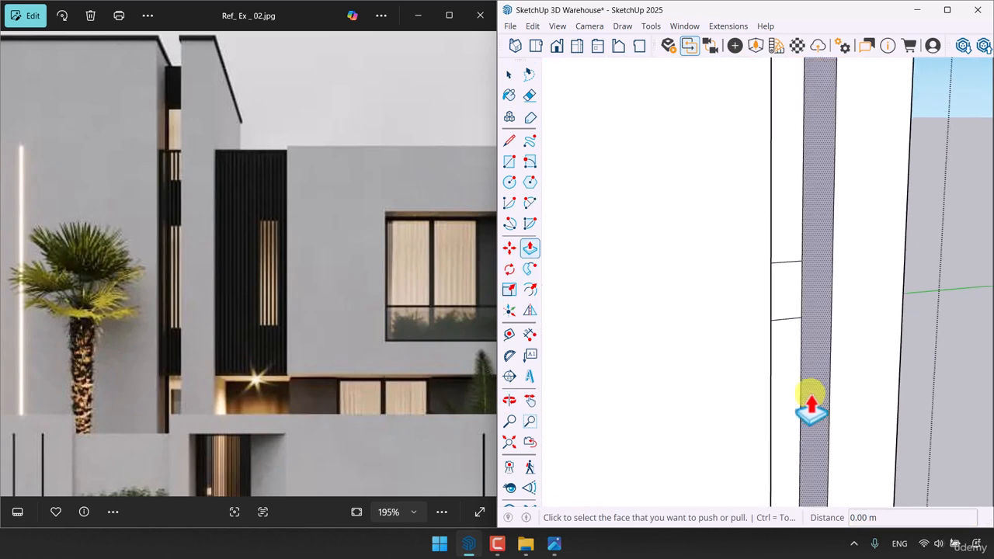
pyautogui.click(792, 376)
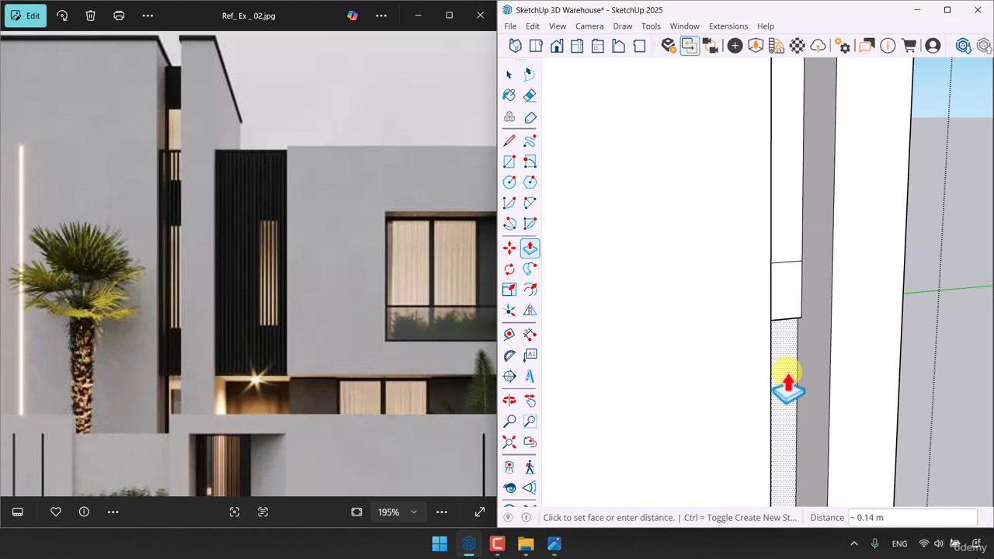
pyautogui.click(812, 280)
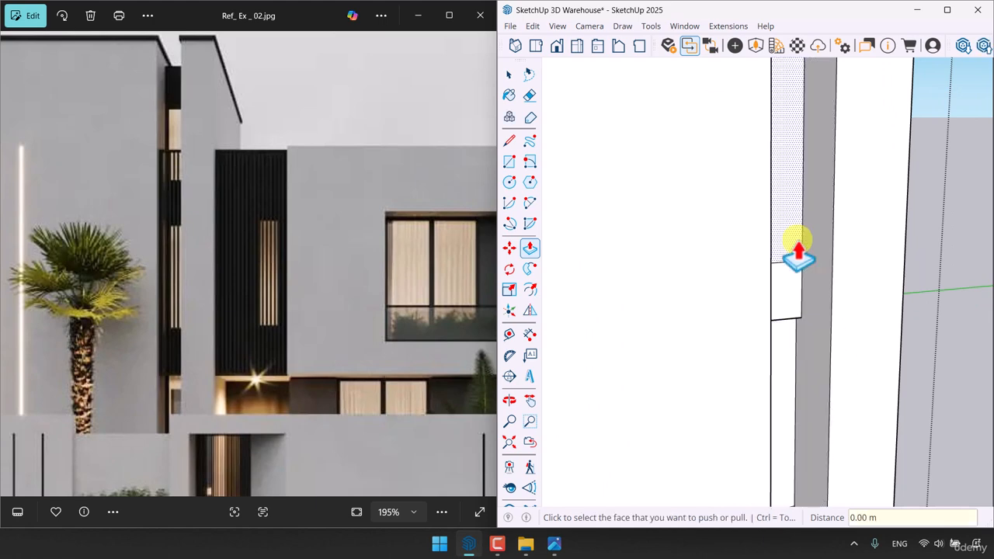
pyautogui.scroll(-3, 765, 308)
pyautogui.press('space')
pyautogui.moveTo(772, 199); pyautogui.dragTo(876, 262, button='middle')
pyautogui.moveTo(793, 282); pyautogui.dragTo(663, 363, button='middle')
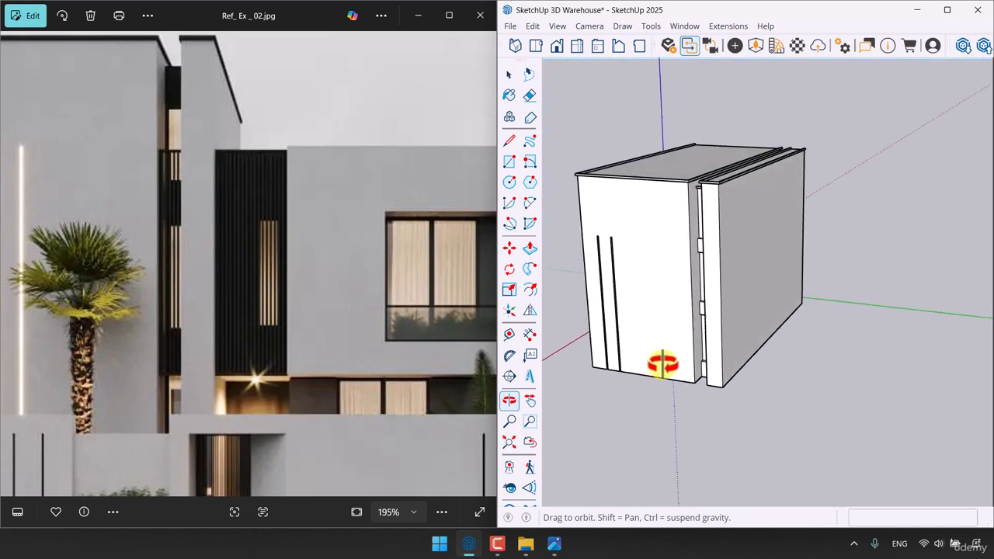
# - Draw a 0.08 by 7.6 m slat rectangle beside the main block, from the upper band's top to the lowest panel's bottom
pyautogui.scroll(3, 174, 167)
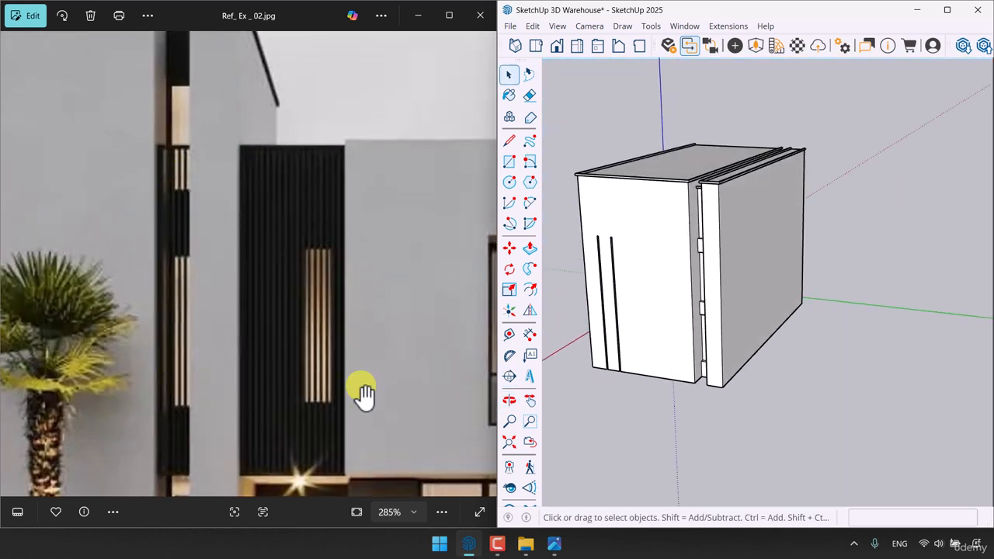
pyautogui.moveTo(766, 362)
pyautogui.mouseDown(button='middle')
pyautogui.moveTo(846, 350)
pyautogui.moveTo(821, 355)
pyautogui.mouseUp(button='middle')
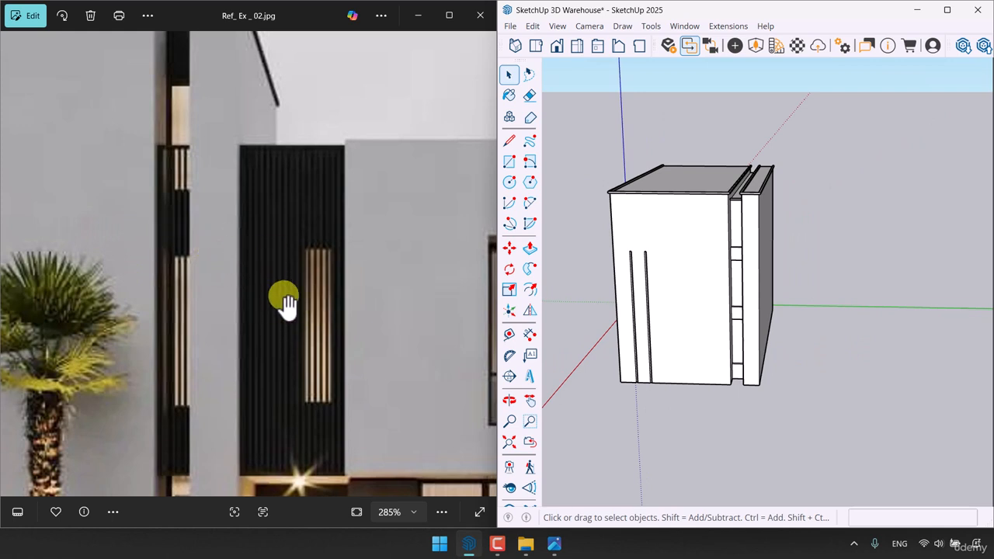
pyautogui.scroll(5, 285, 305)
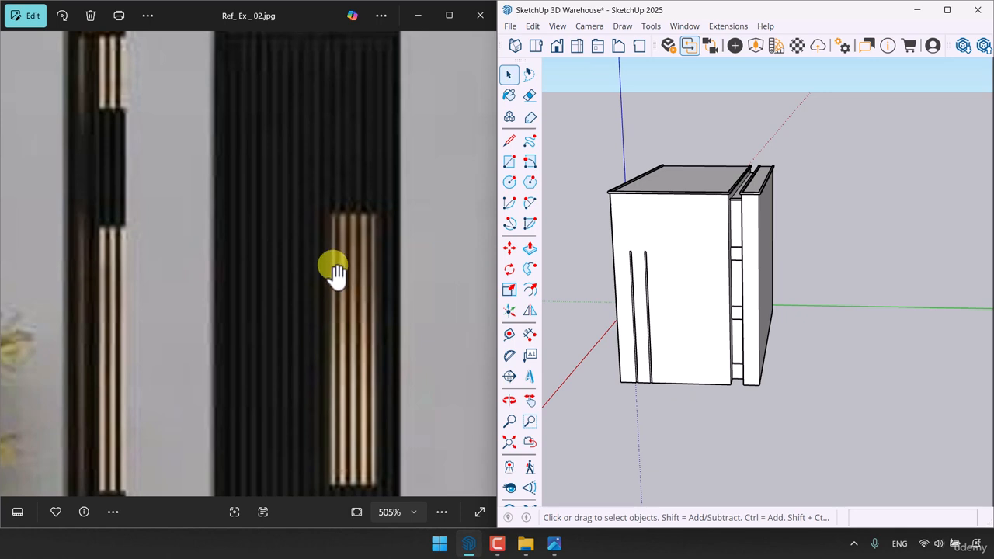
pyautogui.scroll(-2, 335, 271)
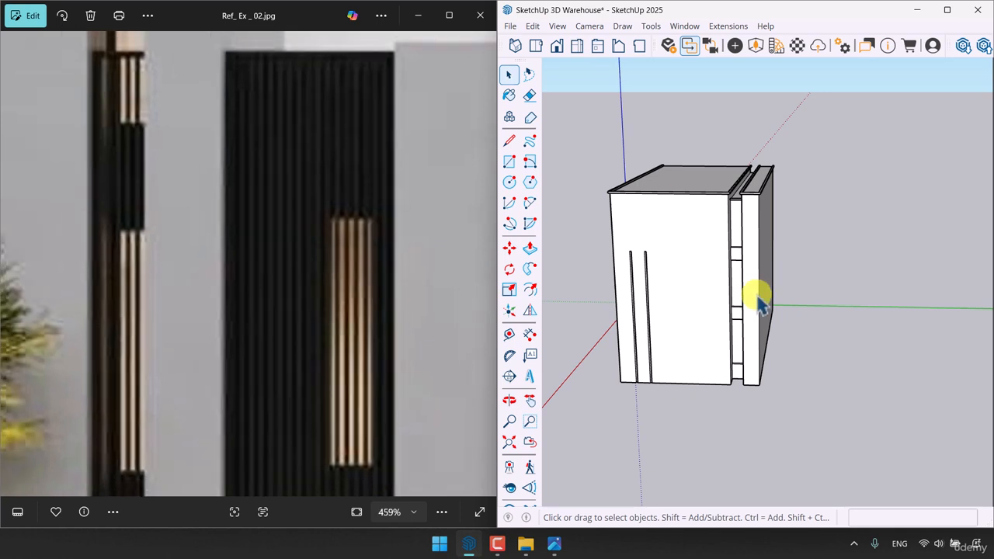
pyautogui.scroll(-2, 225, 306)
pyautogui.moveTo(727, 307); pyautogui.dragTo(738, 308, button='middle')
pyautogui.scroll(5, 738, 303)
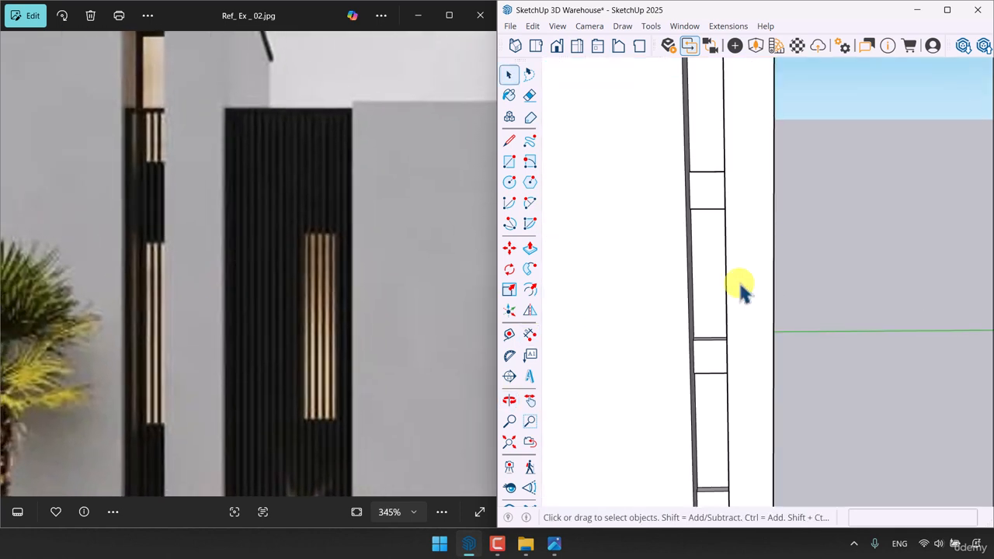
pyautogui.click(509, 160)
pyautogui.scroll(1, 719, 175)
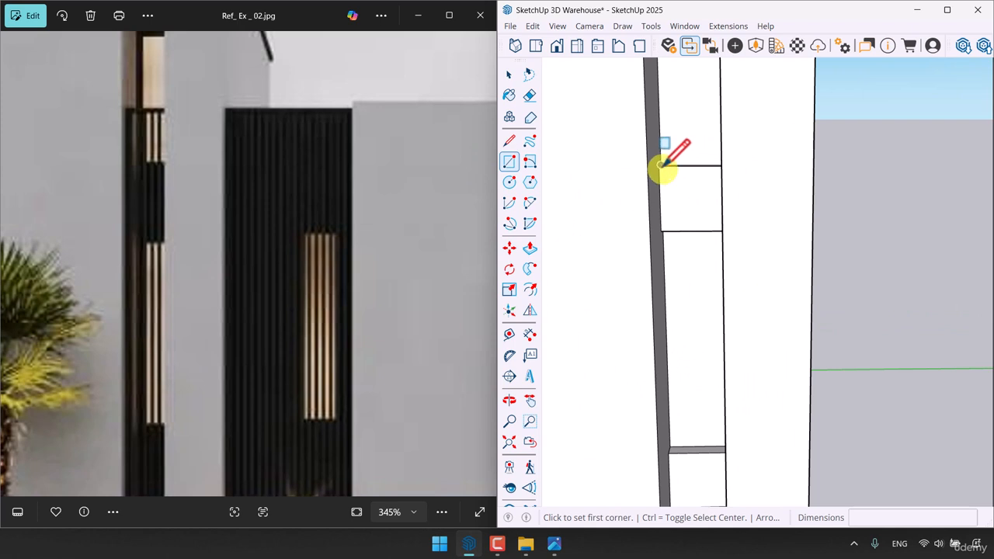
pyautogui.click(658, 165)
pyautogui.scroll(-3, 666, 167)
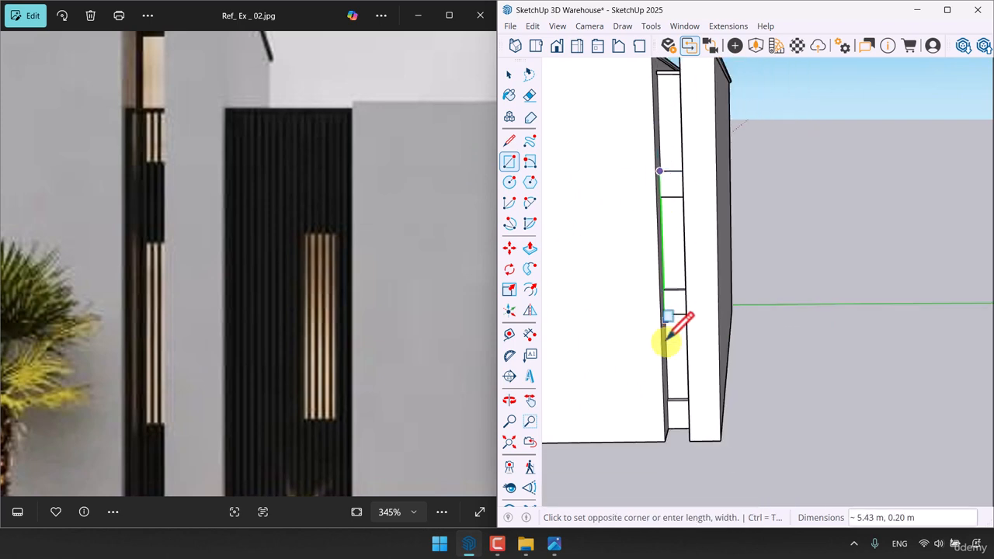
pyautogui.scroll(3, 672, 396)
pyautogui.scroll(2, 666, 398)
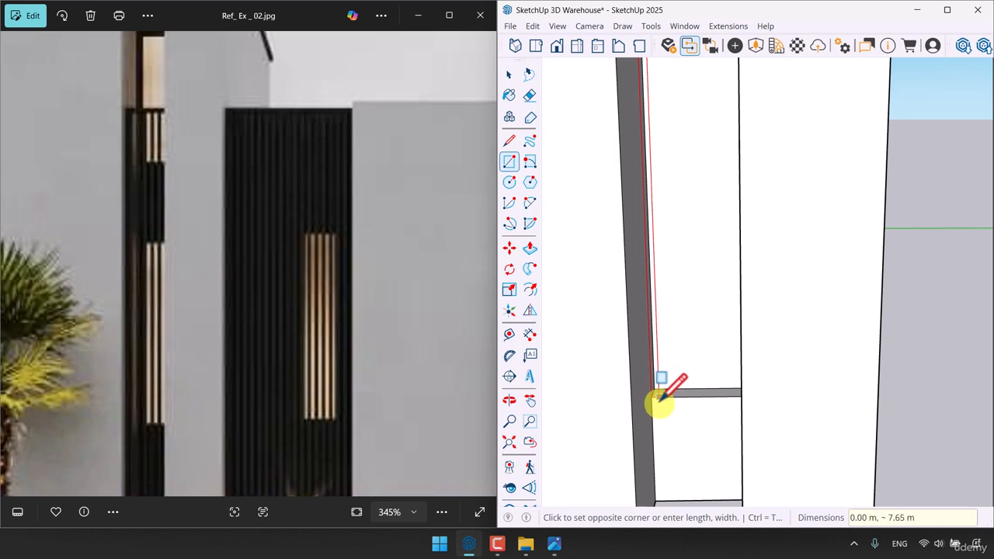
pyautogui.write('0')
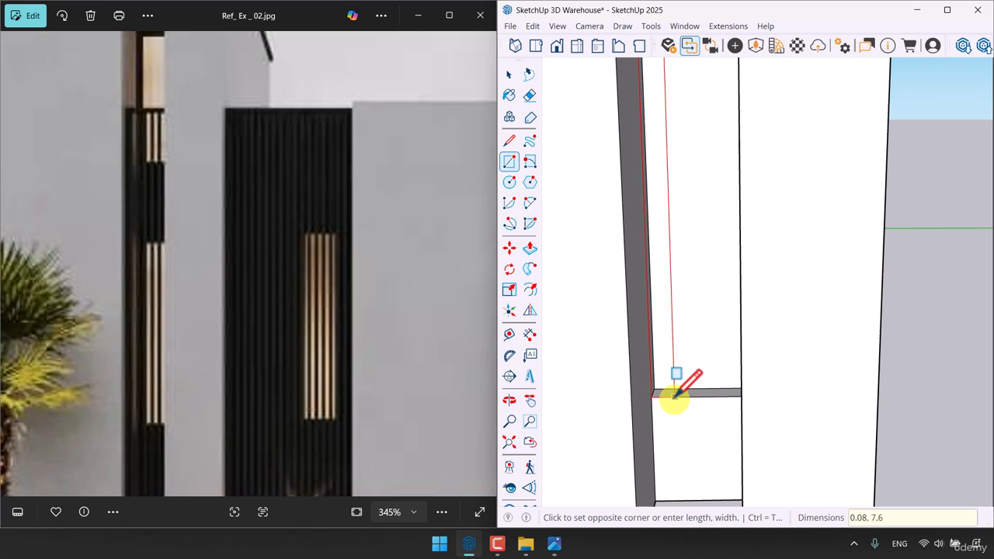
pyautogui.press('Return')
pyautogui.press('space')
pyautogui.scroll(-3, 676, 394)
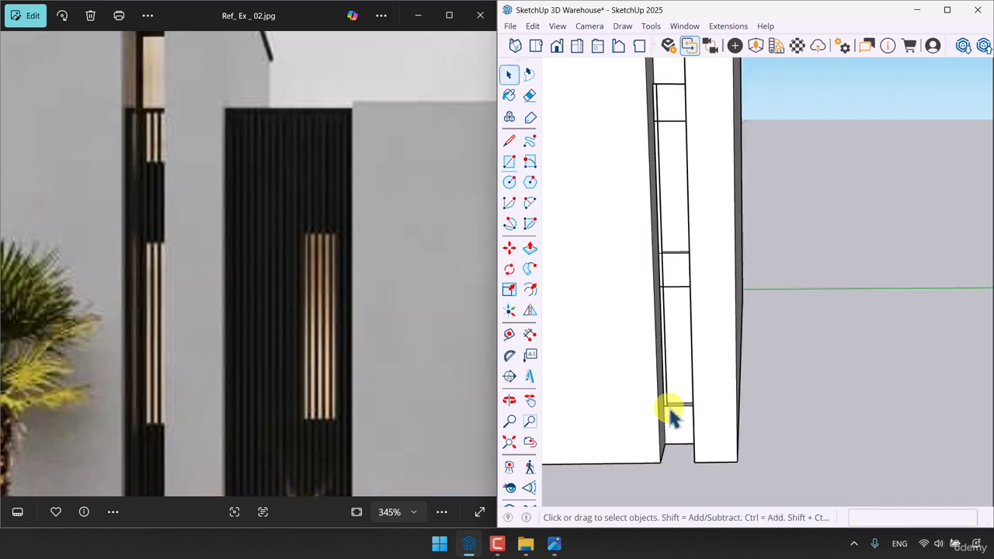
# - Turn the slat rectangle beside the main block into a component with the default settings
pyautogui.moveTo(671, 415); pyautogui.dragTo(661, 337, button='middle')
pyautogui.scroll(6, 676, 260)
pyautogui.click(666, 279)
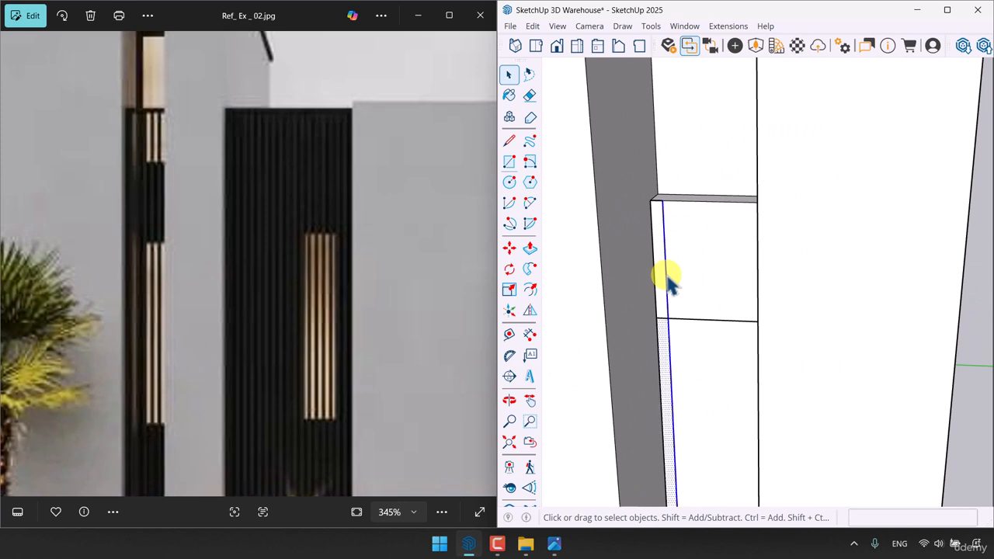
pyautogui.rightClick(667, 276)
pyautogui.click(708, 383)
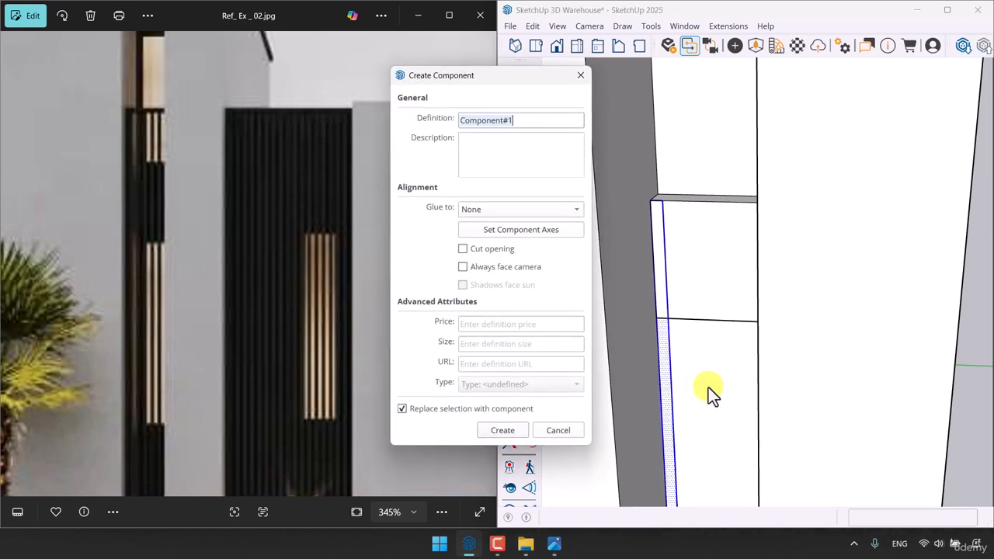
pyautogui.click(510, 428)
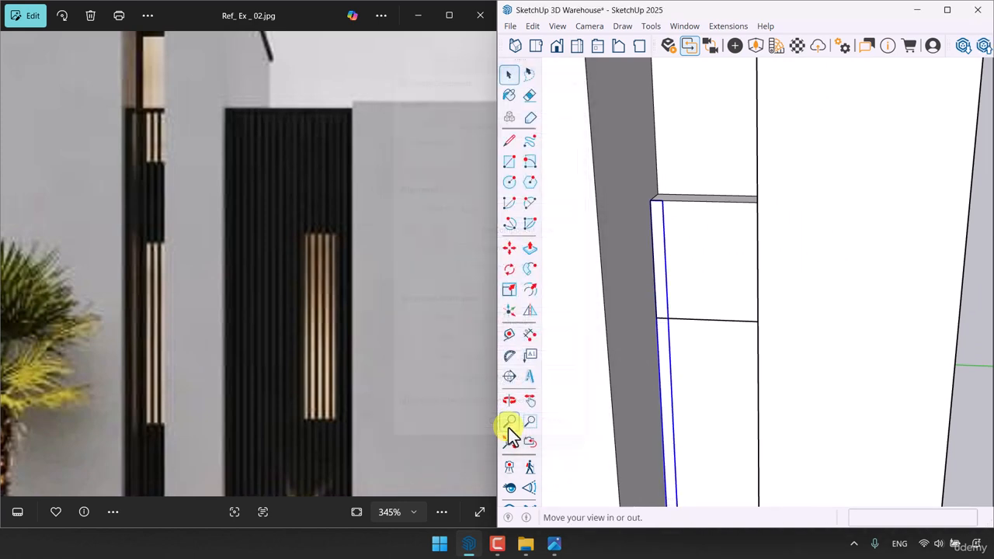
# - Copy the slat component sideways by 0.12 m and array it into seven slats across the recessed strip
pyautogui.click(510, 249)
pyautogui.press('ctrl')
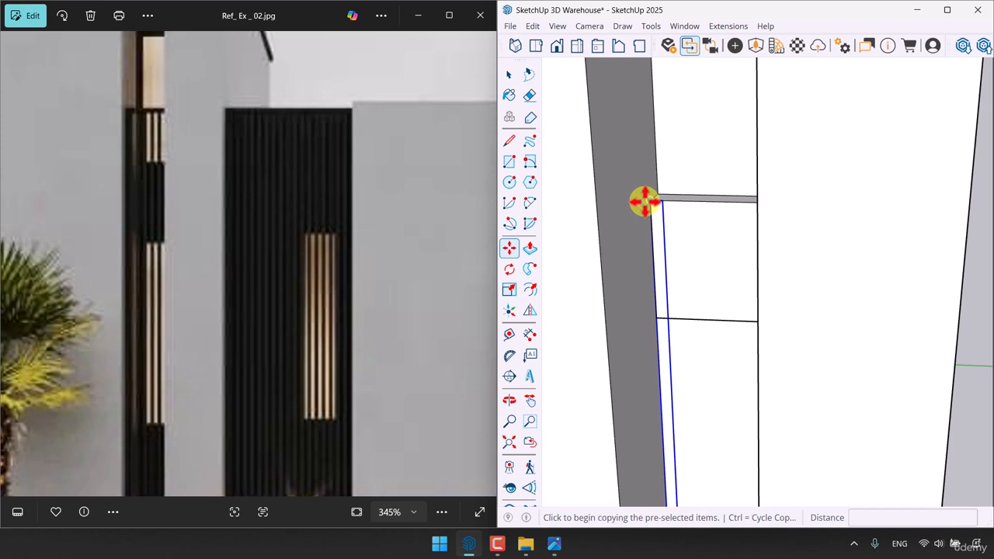
pyautogui.click(650, 200)
pyautogui.write('0.12')
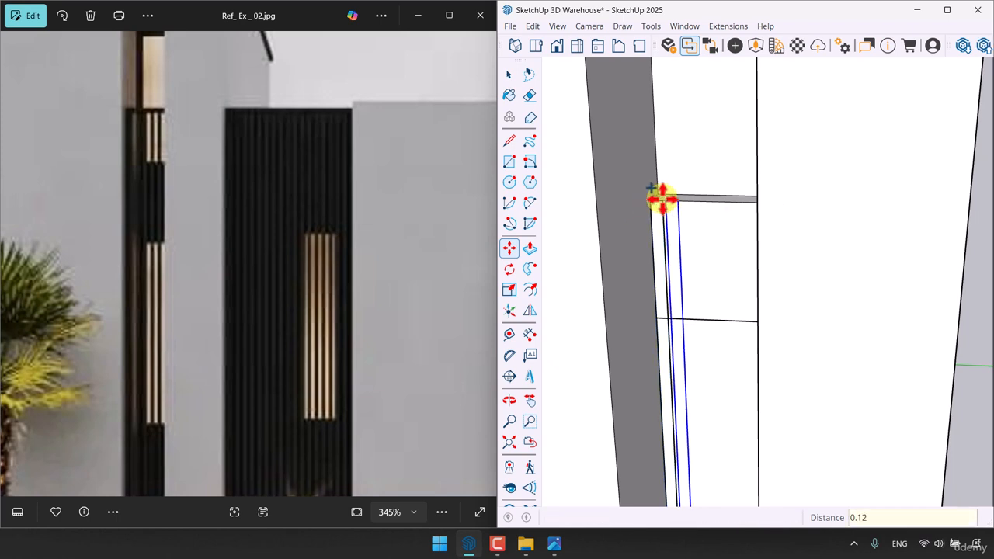
pyautogui.press('Return')
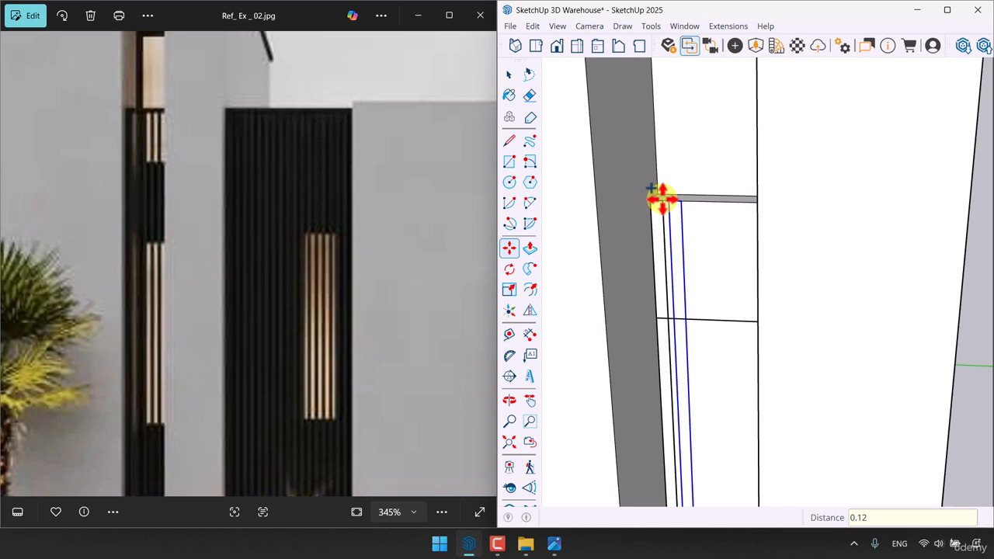
pyautogui.write('4x')
pyautogui.press('Return')
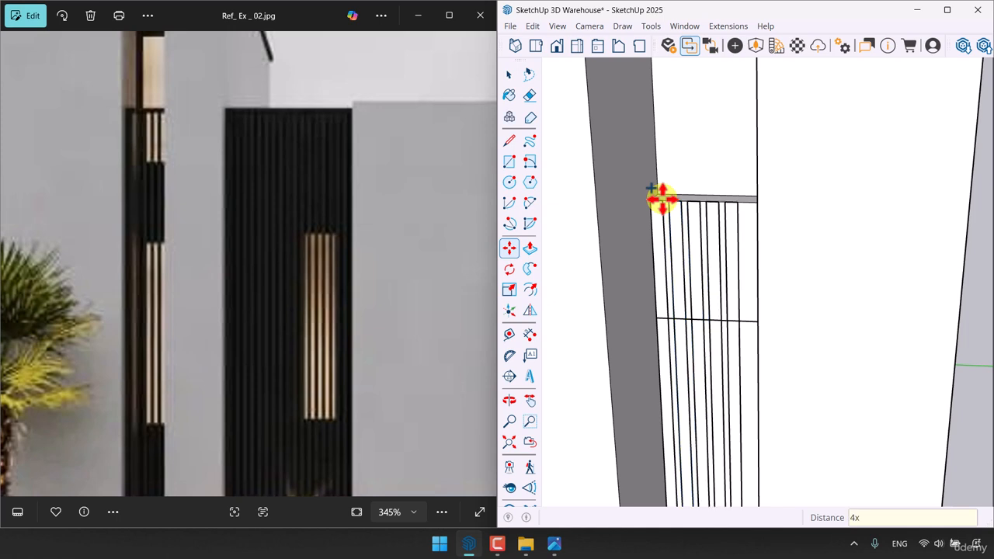
pyautogui.scroll(-1, 663, 200)
pyautogui.moveTo(663, 201); pyautogui.dragTo(777, 244, button='middle')
pyautogui.write('5x')
pyautogui.press('Return')
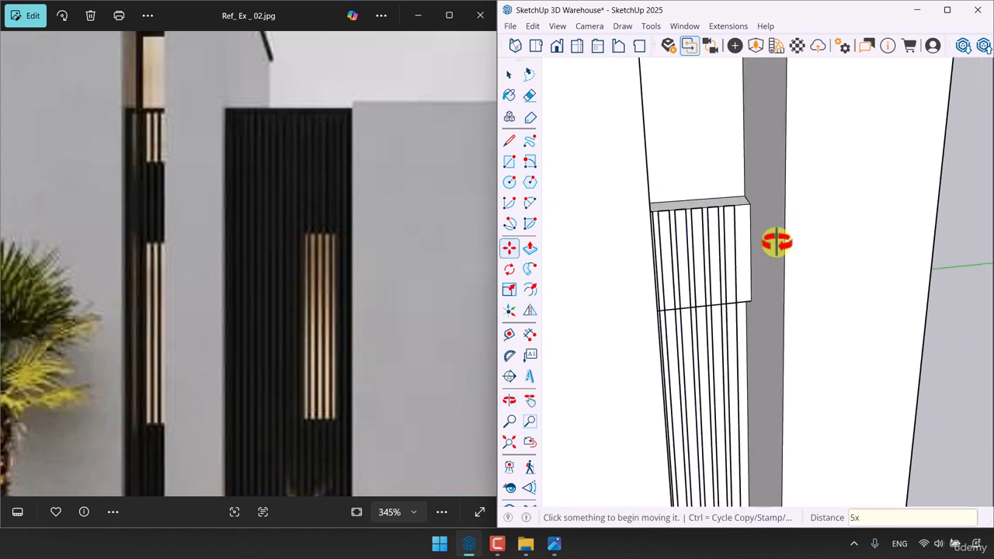
pyautogui.press('Return')
pyautogui.press('space')
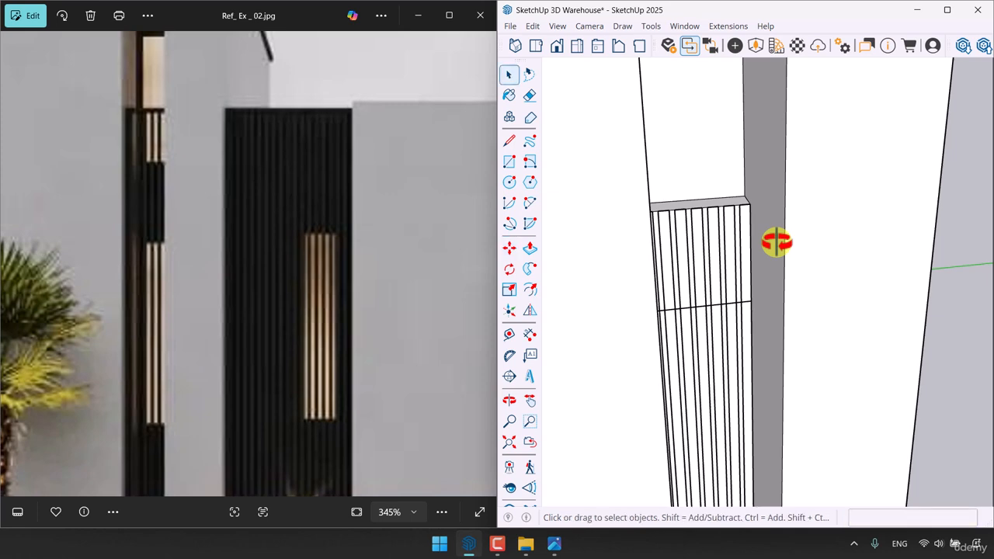
# - Edit the slat component and extrude its front face outward by 0.06 m
pyautogui.scroll(-2, 787, 262)
pyautogui.moveTo(787, 263); pyautogui.dragTo(667, 279, button='middle')
pyautogui.scroll(3, 669, 285)
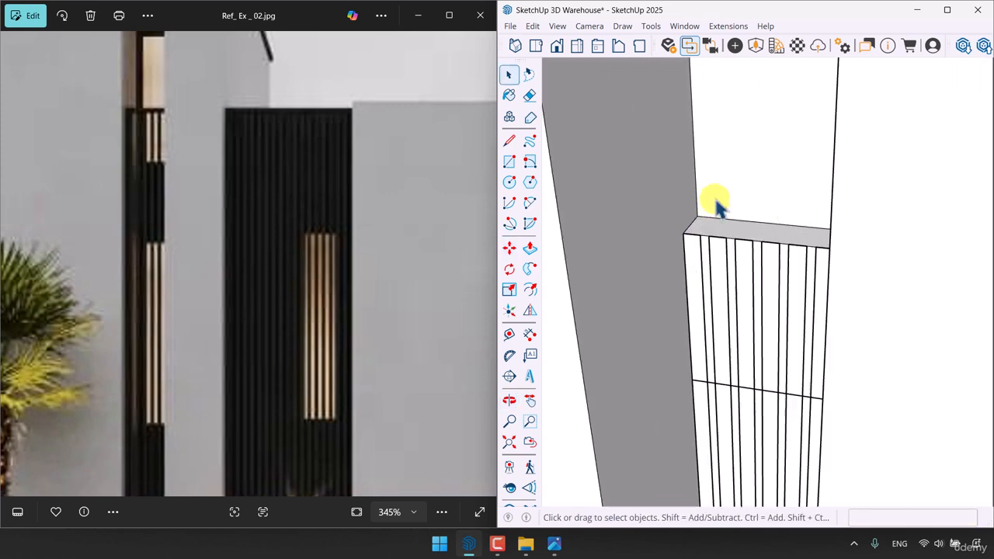
pyautogui.doubleClick(695, 268)
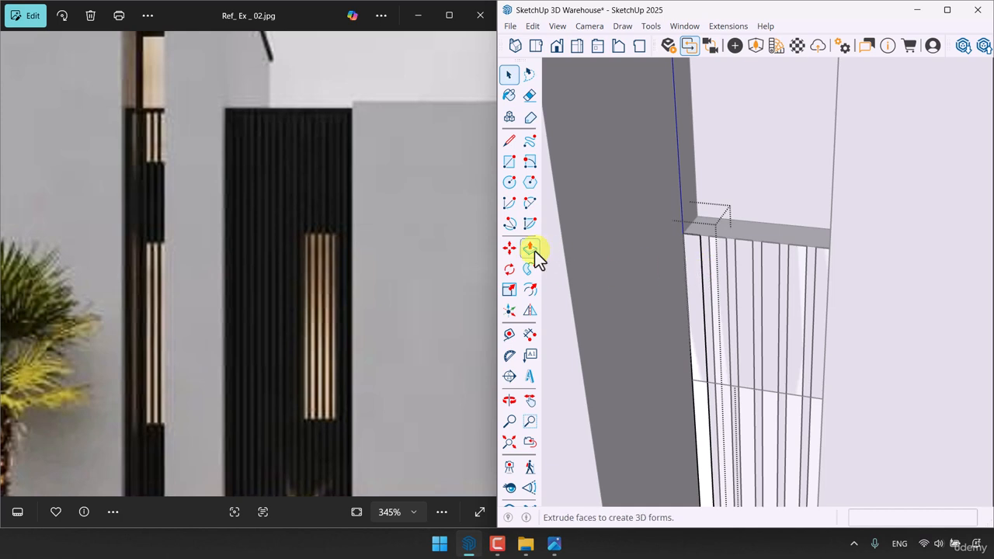
pyautogui.click(530, 247)
pyautogui.click(692, 265)
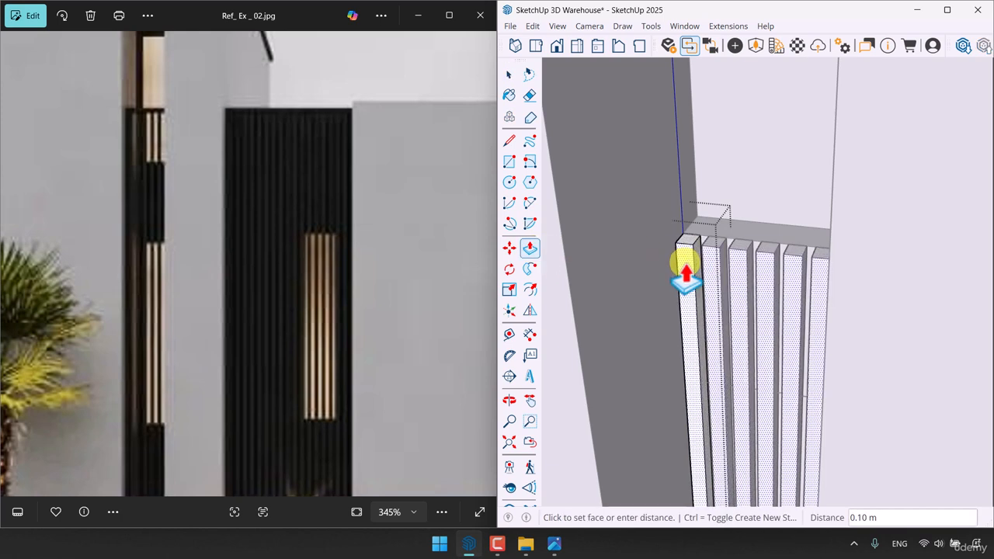
pyautogui.write('0.06')
pyautogui.press('Return')
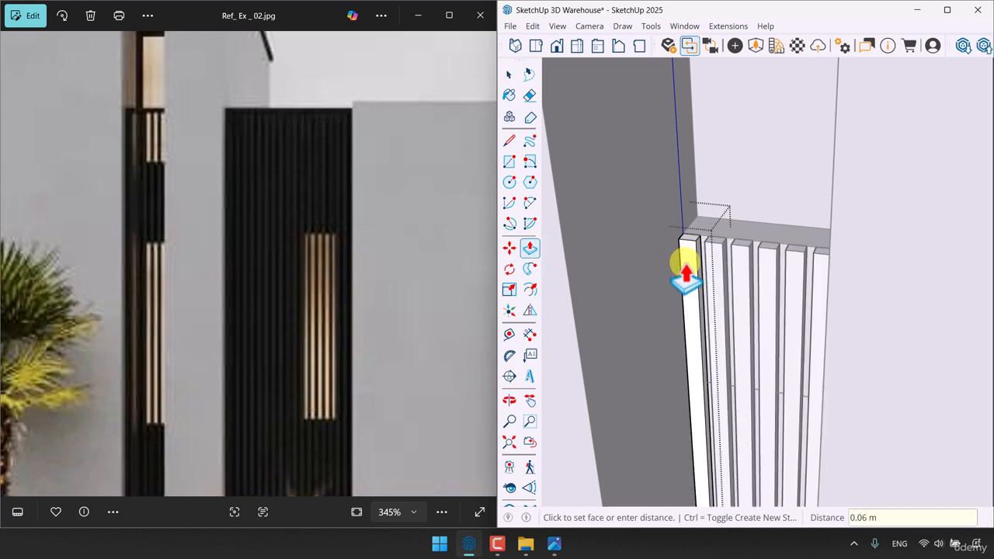
pyautogui.scroll(-4, 689, 256)
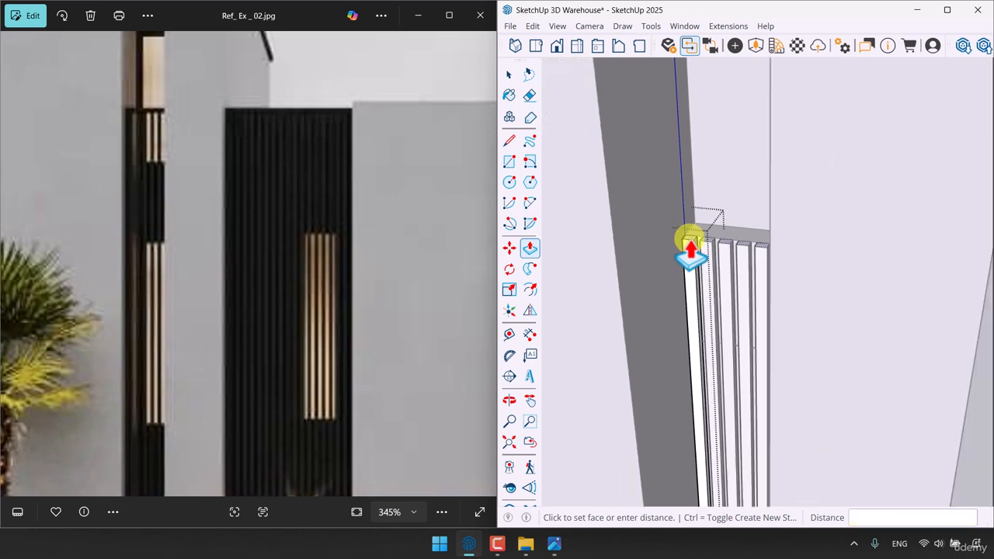
pyautogui.scroll(-1, 691, 233)
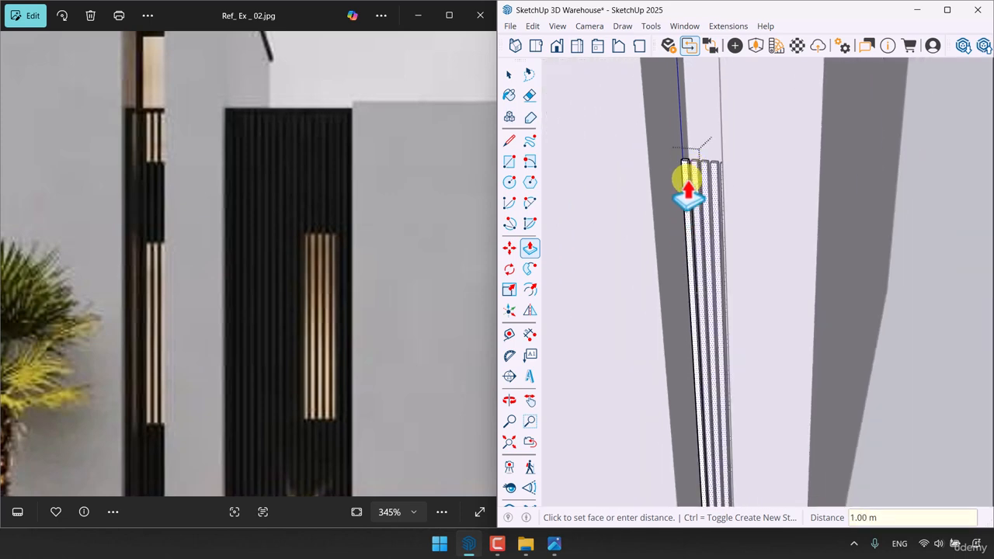
pyautogui.scroll(-3, 690, 194)
pyautogui.press('space')
pyautogui.moveTo(694, 263)
pyautogui.mouseDown(button='middle')
pyautogui.moveTo(839, 288)
pyautogui.moveTo(934, 160)
pyautogui.mouseUp(button='middle')
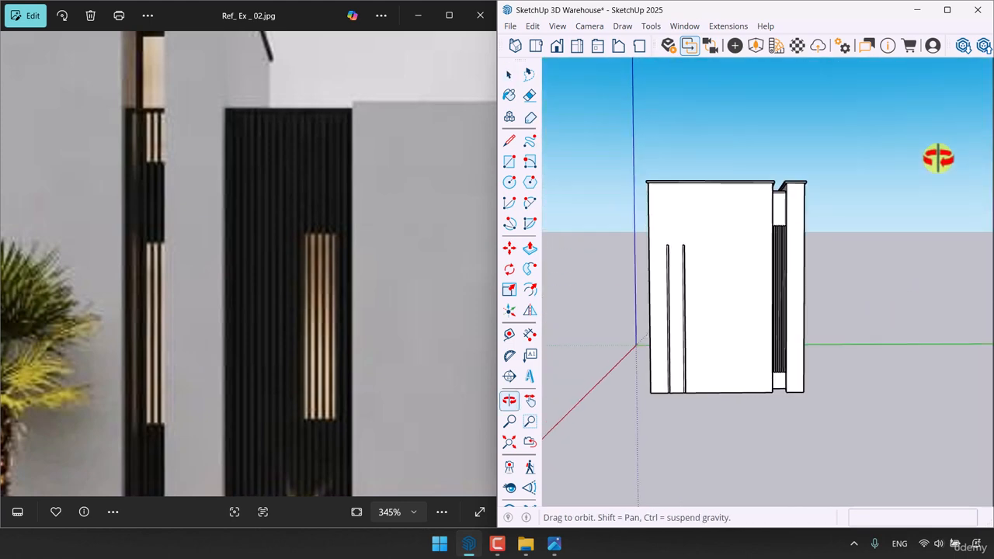
# - Select all seven vertical slats in the recessed strip and make them a group
pyautogui.scroll(5, 788, 233)
pyautogui.scroll(2, 781, 187)
pyautogui.keyDown('ctrl'); pyautogui.click(764, 225); pyautogui.keyUp('ctrl')
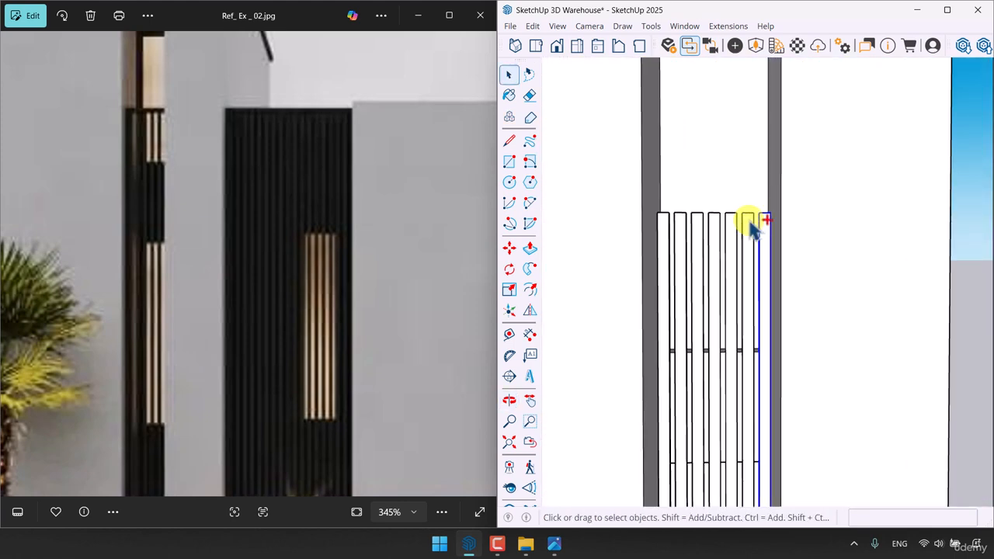
pyautogui.keyDown('ctrl'); pyautogui.click(747, 224); pyautogui.keyUp('ctrl')
pyautogui.keyDown('ctrl'); pyautogui.click(730, 225); pyautogui.keyUp('ctrl')
pyautogui.keyDown('ctrl'); pyautogui.click(713, 227); pyautogui.keyUp('ctrl')
pyautogui.keyDown('ctrl'); pyautogui.click(696, 227); pyautogui.keyUp('ctrl')
pyautogui.keyDown('ctrl'); pyautogui.click(679, 228); pyautogui.keyUp('ctrl')
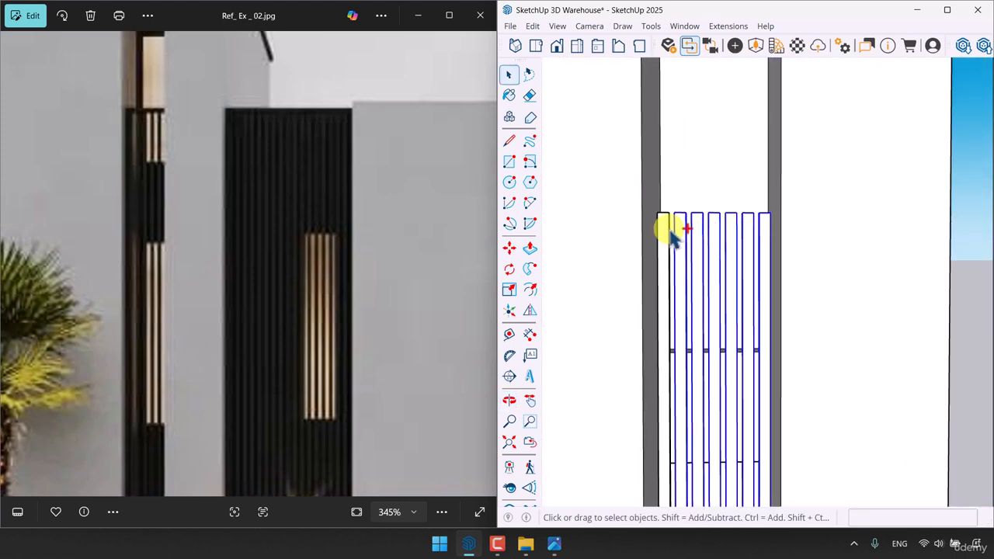
pyautogui.rightClick(668, 233)
pyautogui.click(727, 366)
pyautogui.moveTo(689, 310); pyautogui.dragTo(689, 133, button='middle')
pyautogui.scroll(-3, 664, 238)
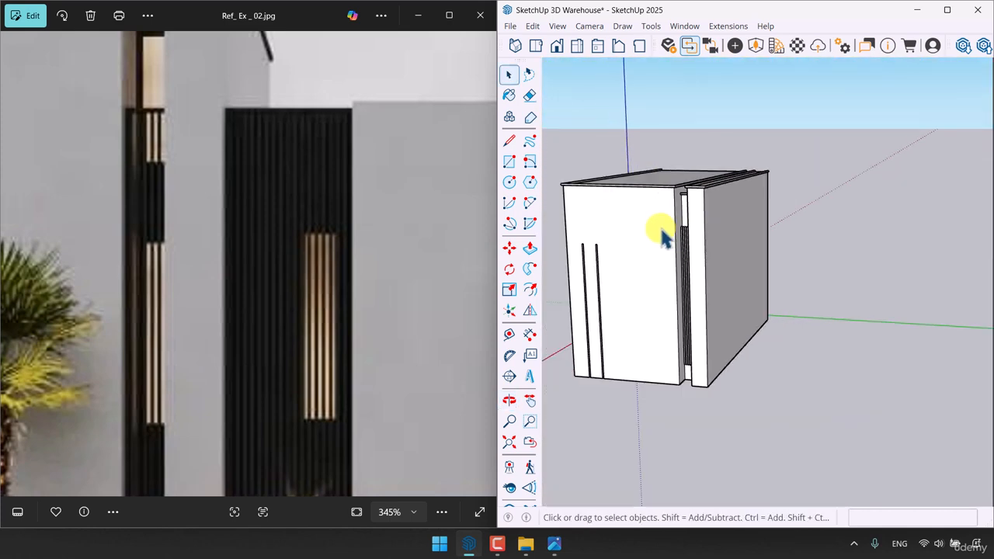
# - Examine the reference image for the slatted entrance wall and the proportions of the lower wing beside the tower
pyautogui.scroll(-3, 240, 240)
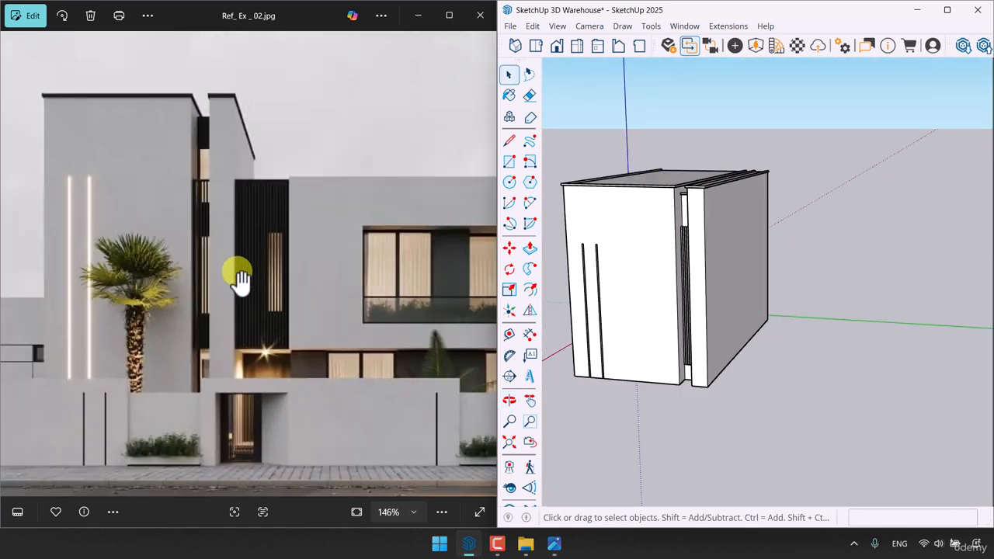
pyautogui.scroll(3, 262, 315)
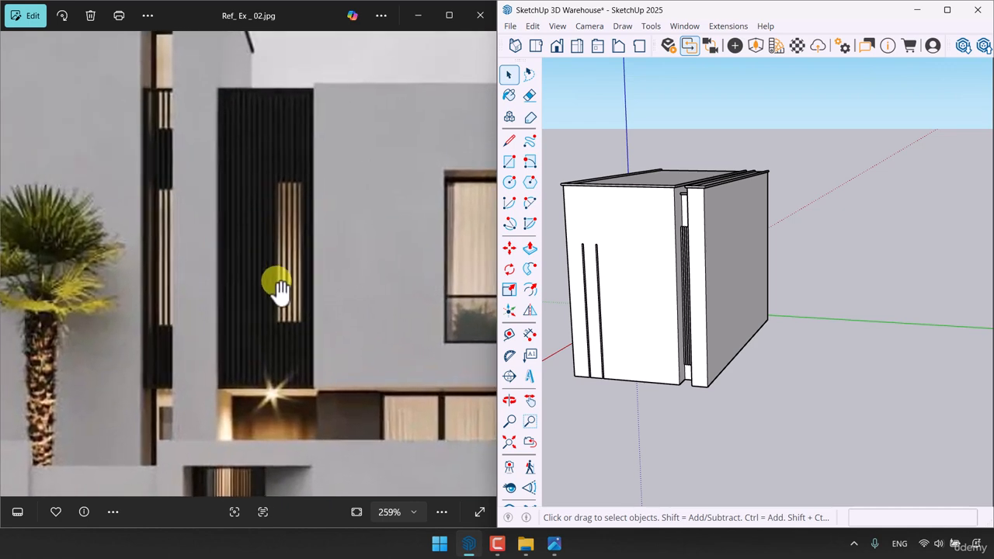
pyautogui.scroll(-4, 243, 248)
pyautogui.scroll(3, 419, 272)
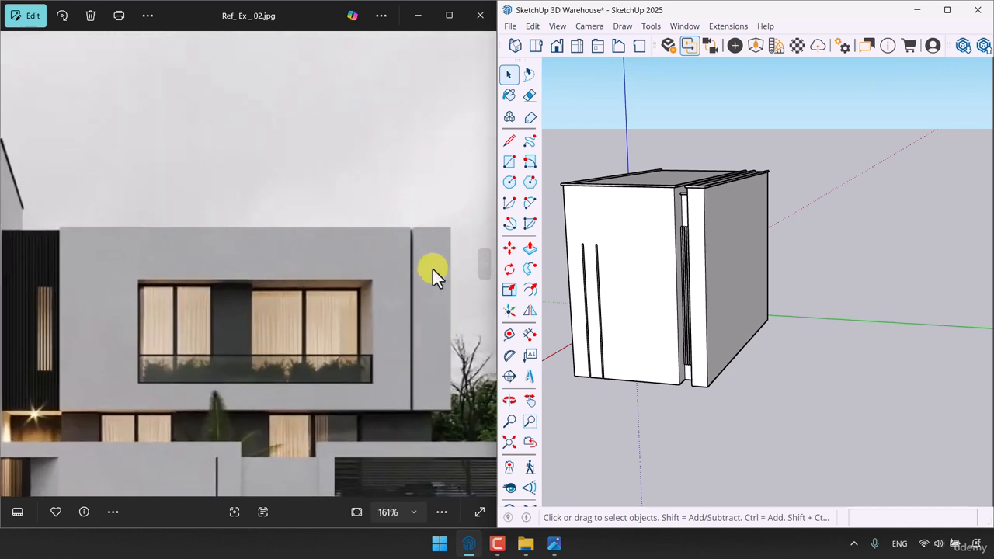
pyautogui.scroll(-1, 314, 282)
pyautogui.moveTo(648, 260)
pyautogui.mouseDown(button='middle')
pyautogui.moveTo(645, 350)
pyautogui.moveTo(597, 347)
pyautogui.mouseUp(button='middle')
pyautogui.scroll(6, 98, 231)
pyautogui.moveTo(83, 253); pyautogui.dragTo(259, 226)
pyautogui.moveTo(261, 289)
pyautogui.mouseDown()
pyautogui.moveTo(264, 137)
pyautogui.moveTo(356, 207)
pyautogui.mouseUp()
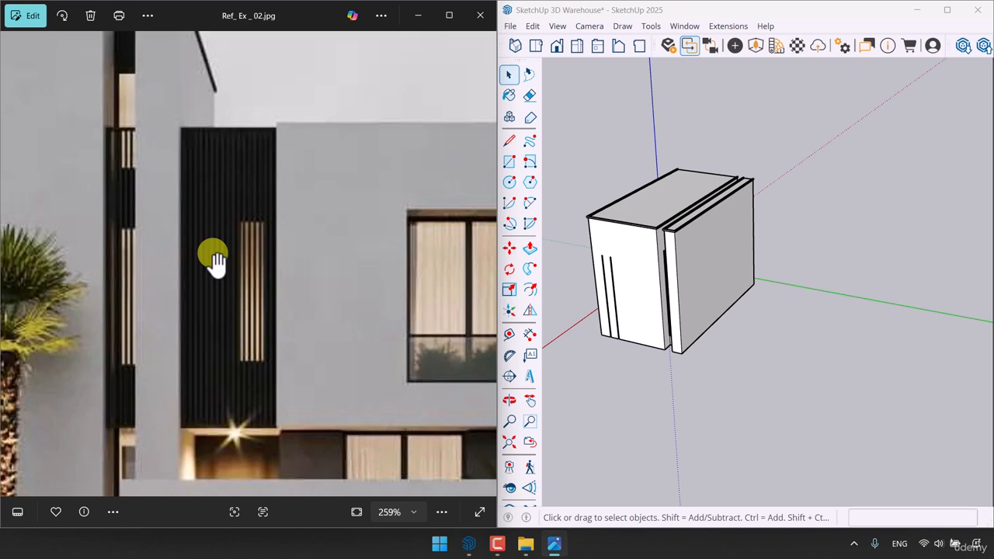
pyautogui.scroll(-7, 216, 263)
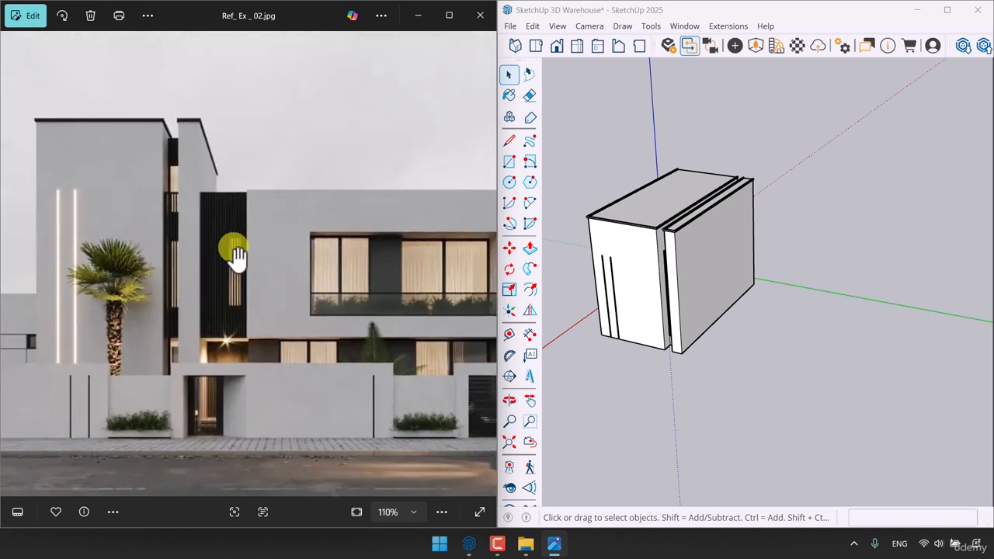
pyautogui.scroll(-2, 237, 258)
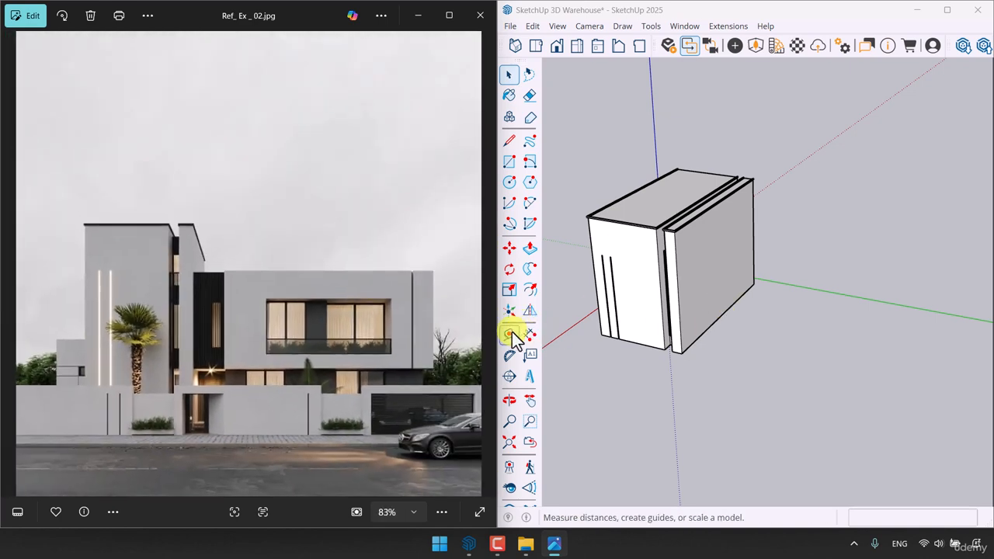
# - Place a guide line 8.50 m above the bottom edge of the narrow tower block's outer side wall
pyautogui.click(510, 400)
pyautogui.moveTo(747, 274); pyautogui.dragTo(681, 246)
pyautogui.scroll(3, 703, 334)
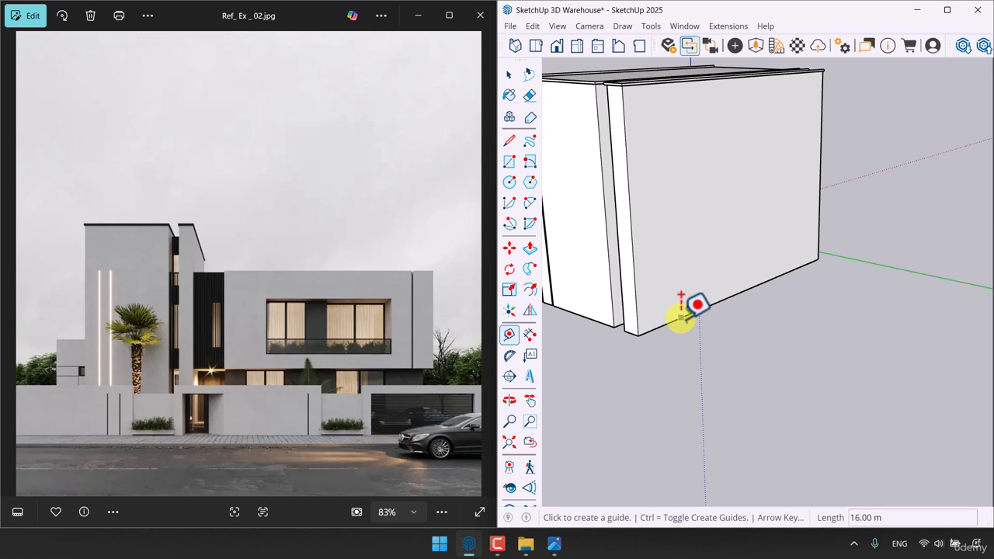
pyautogui.click(681, 319)
pyautogui.scroll(-2, 679, 259)
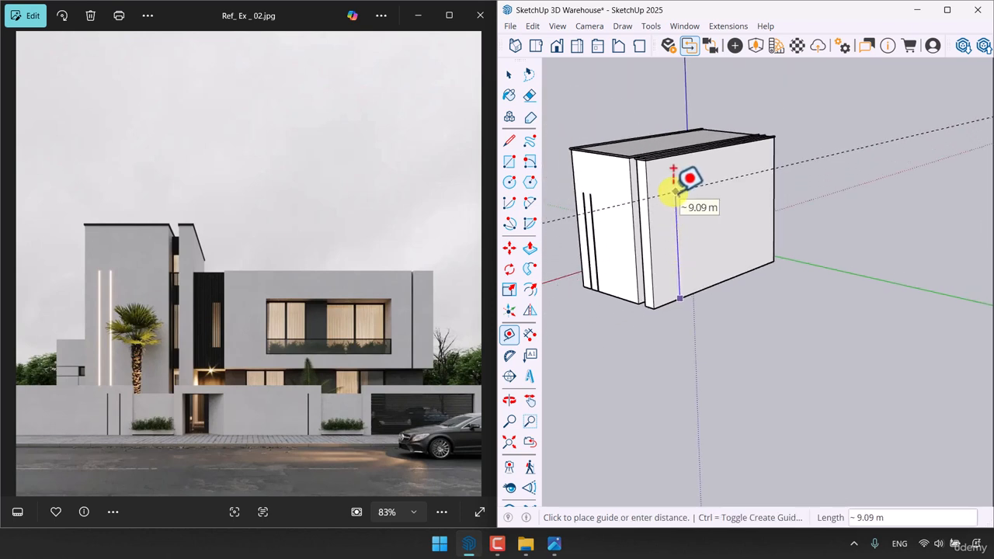
pyautogui.press('Return')
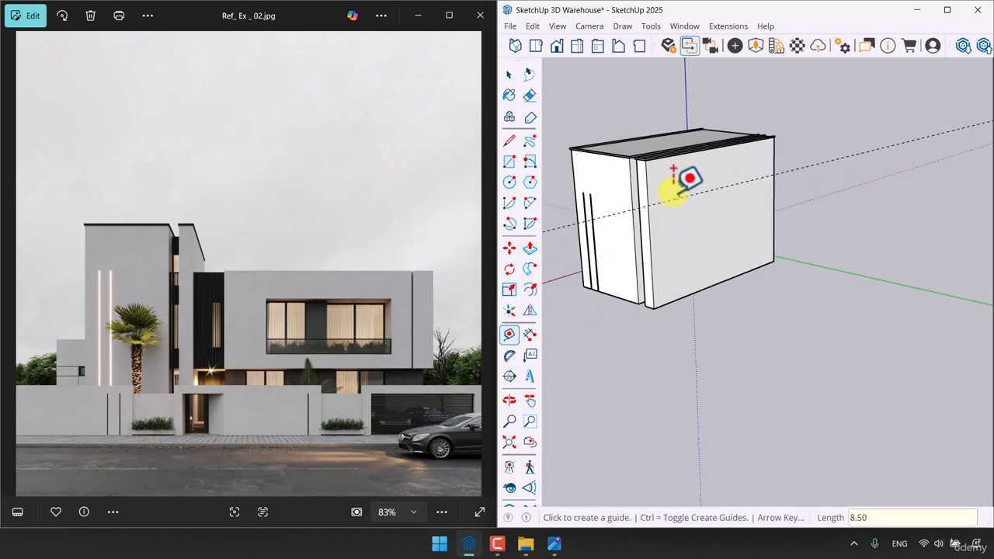
pyautogui.scroll(2, 671, 203)
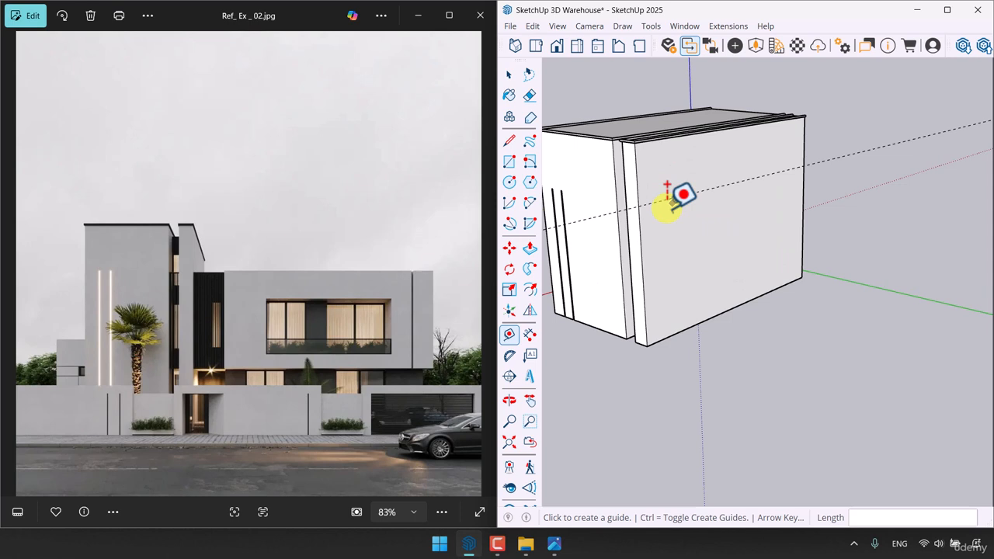
# - Draw a rectangle on the outer side wall from the guide at its rear edge to the front bottom corner
pyautogui.click(509, 161)
pyautogui.moveTo(642, 203); pyautogui.dragTo(794, 171, button='middle')
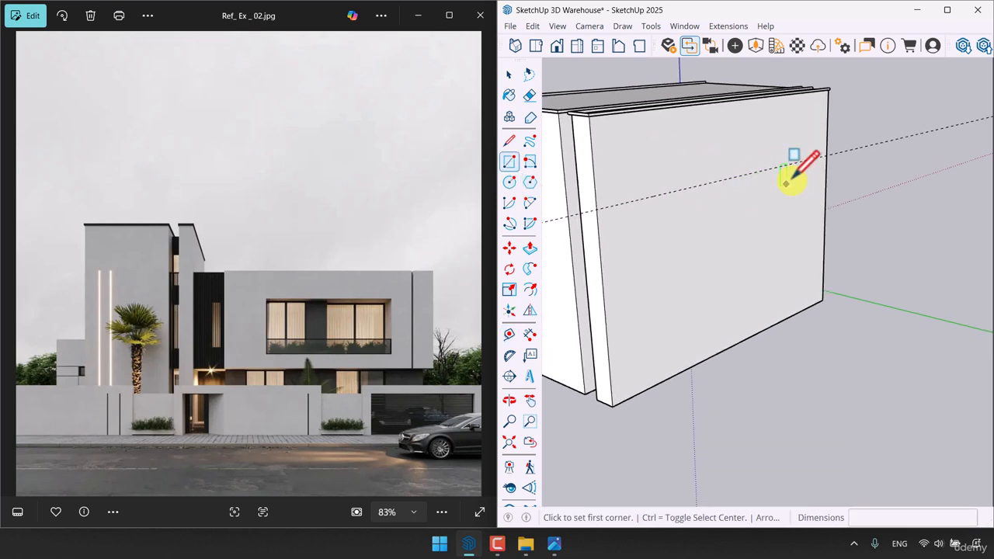
pyautogui.click(827, 156)
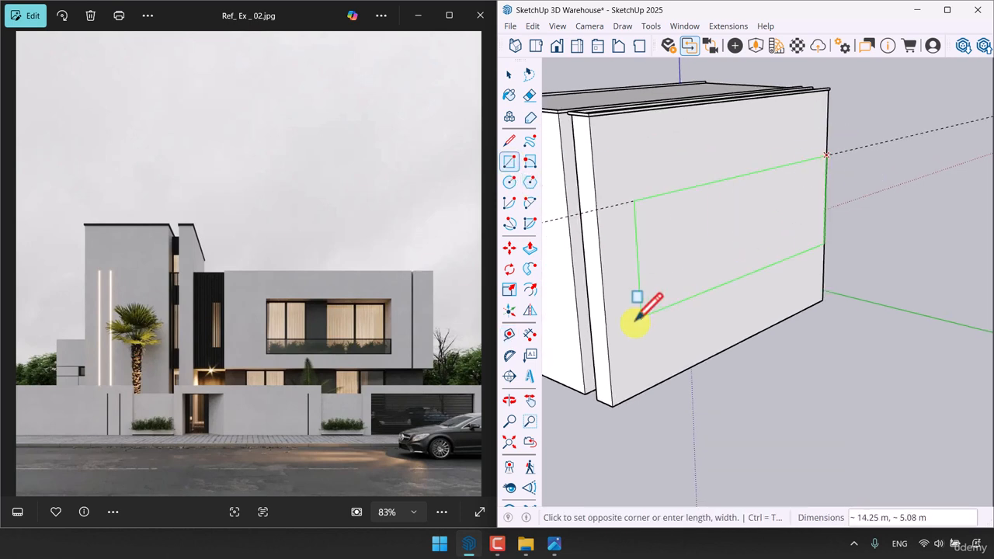
pyautogui.click(615, 406)
pyautogui.press('space')
pyautogui.scroll(-3, 682, 298)
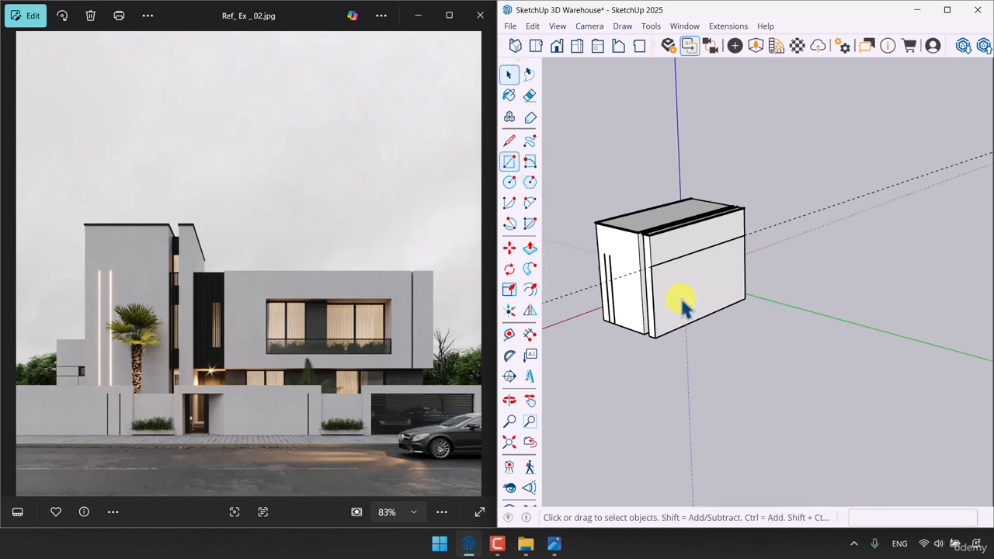
# - Extrude the rectangle on the tower block's outer side wall outward 18 m to form the lower wing
pyautogui.click(530, 248)
pyautogui.moveTo(644, 329); pyautogui.dragTo(671, 333, button='middle')
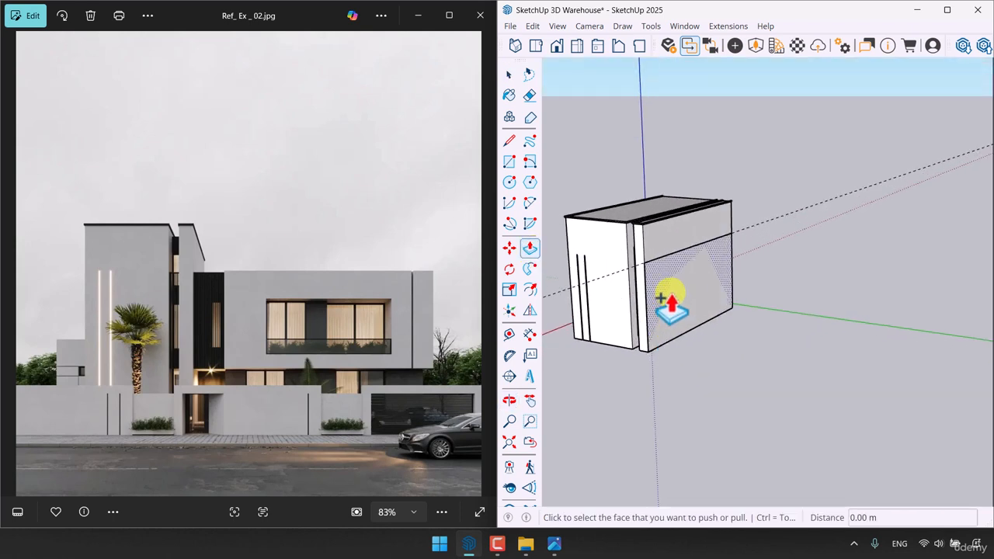
pyautogui.click(667, 301)
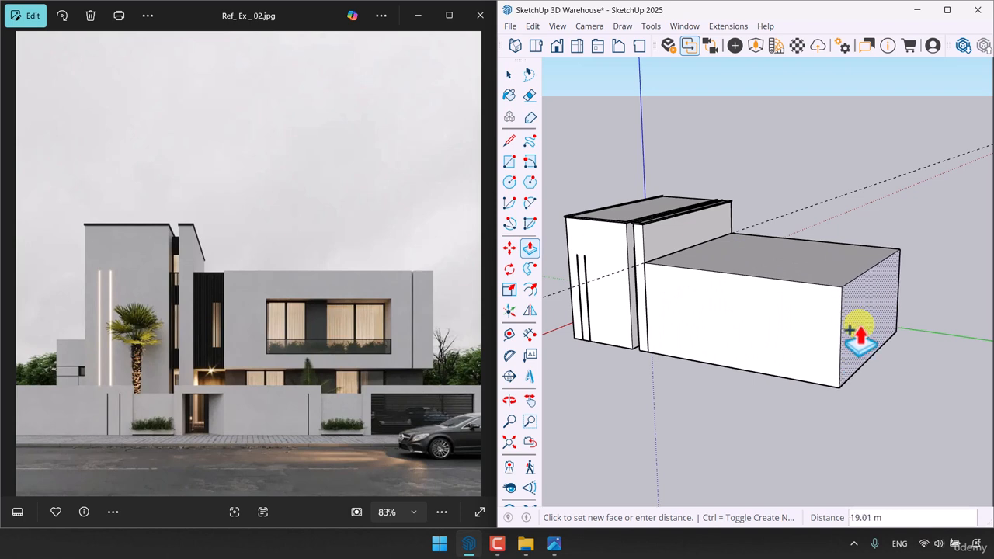
pyautogui.moveTo(860, 336); pyautogui.dragTo(877, 294, button='middle')
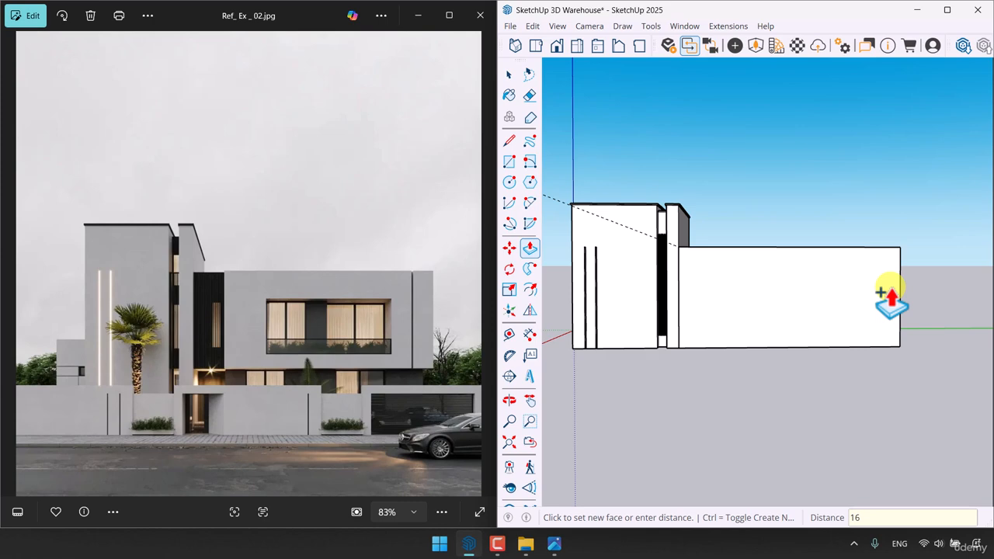
pyautogui.press('Return')
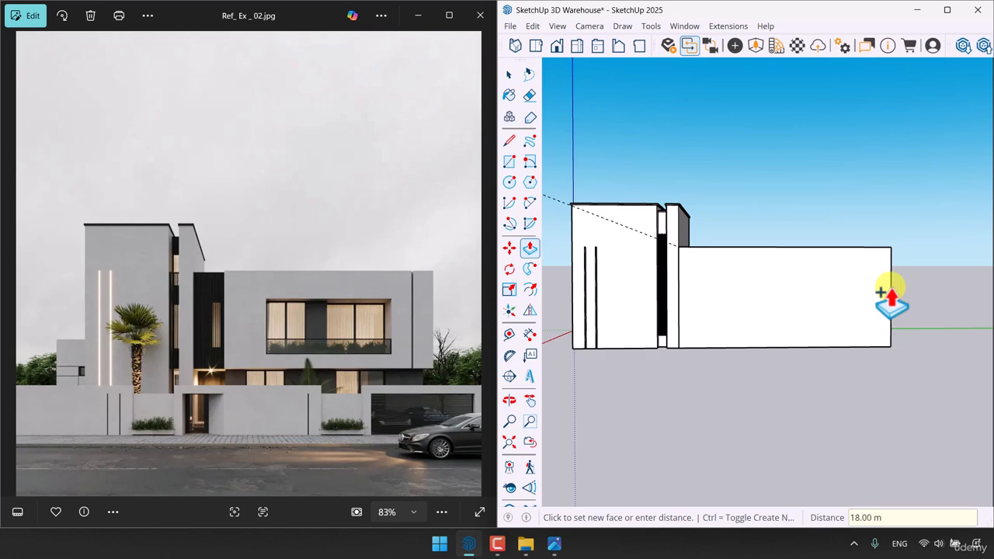
pyautogui.press('space')
pyautogui.moveTo(881, 285); pyautogui.dragTo(907, 103, button='middle')
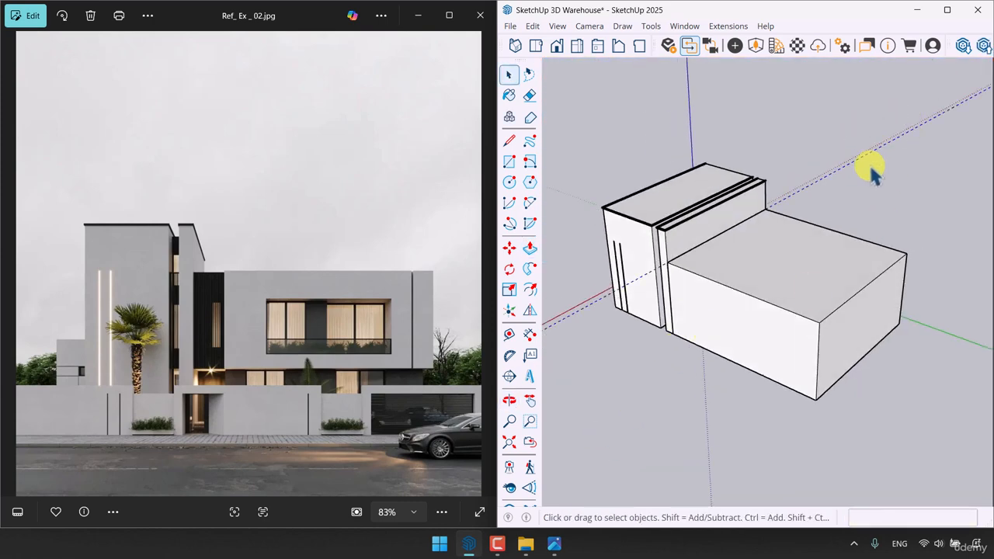
# - Check the ground-floor proportions in the reference image and copy the wing's front bottom edge 3 m up the front face
pyautogui.scroll(3, 712, 314)
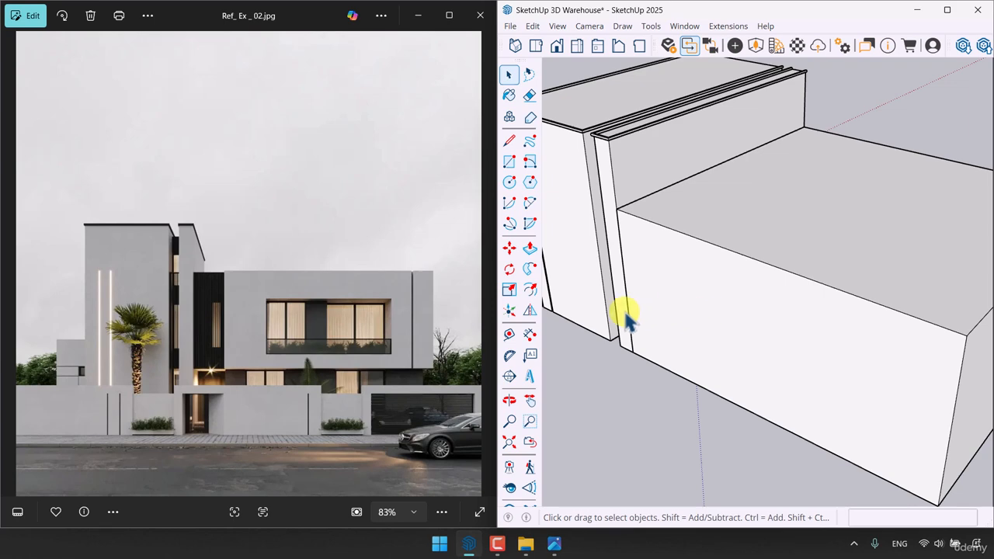
pyautogui.scroll(5, 221, 388)
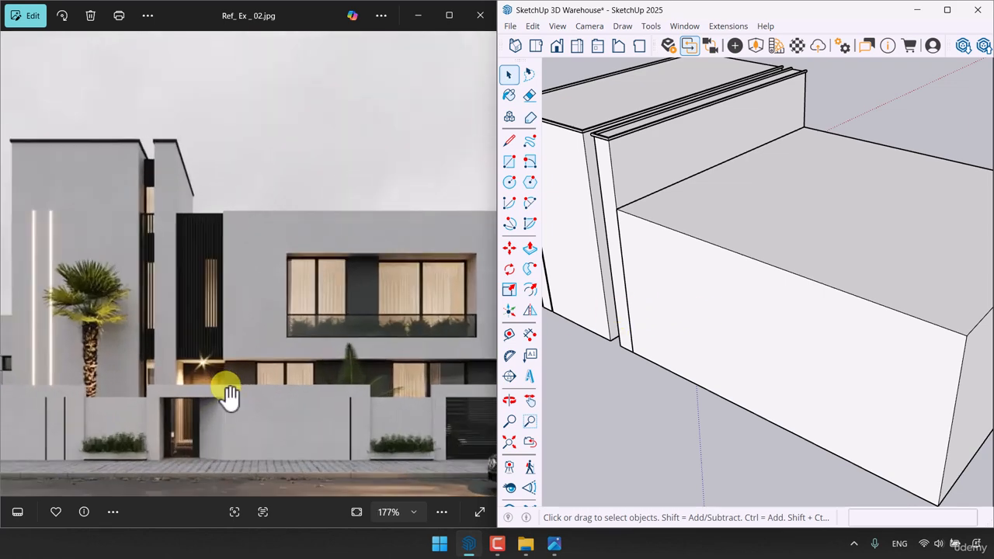
pyautogui.scroll(3, 200, 378)
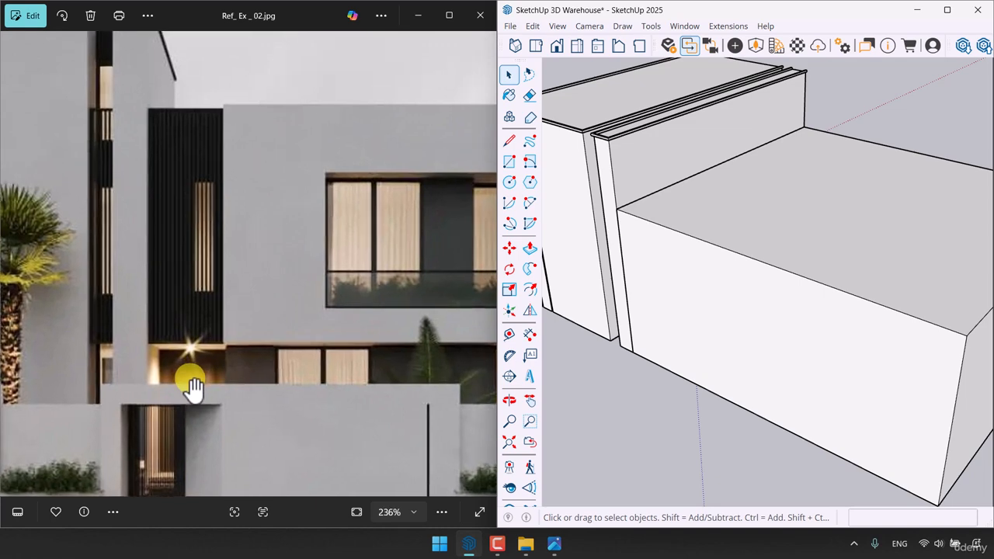
pyautogui.scroll(-4, 191, 368)
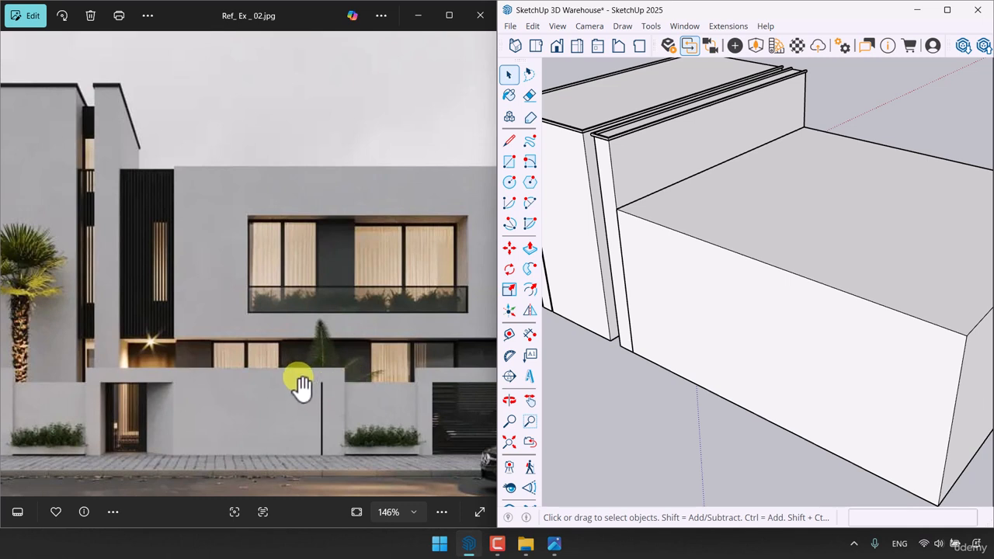
pyautogui.scroll(-1, 268, 379)
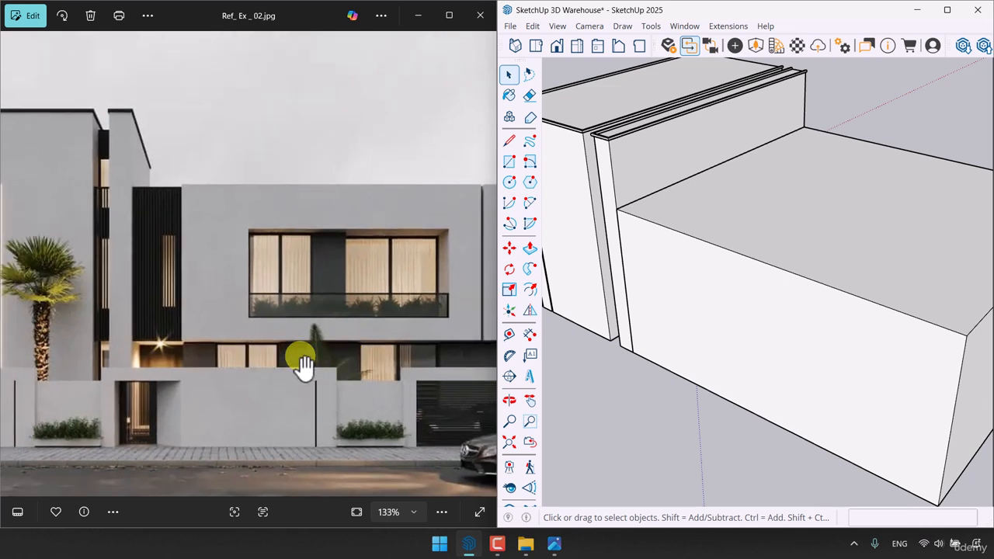
pyautogui.scroll(-1, 288, 373)
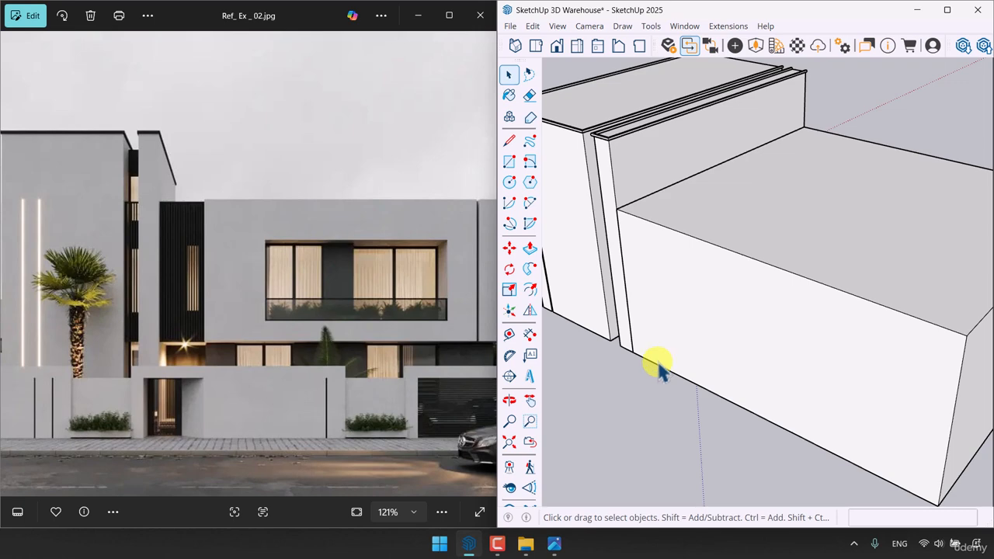
pyautogui.click(513, 252)
pyautogui.scroll(-4, 622, 384)
pyautogui.moveTo(621, 384); pyautogui.dragTo(581, 273, button='middle')
pyautogui.press('ctrl')
pyautogui.click(772, 410)
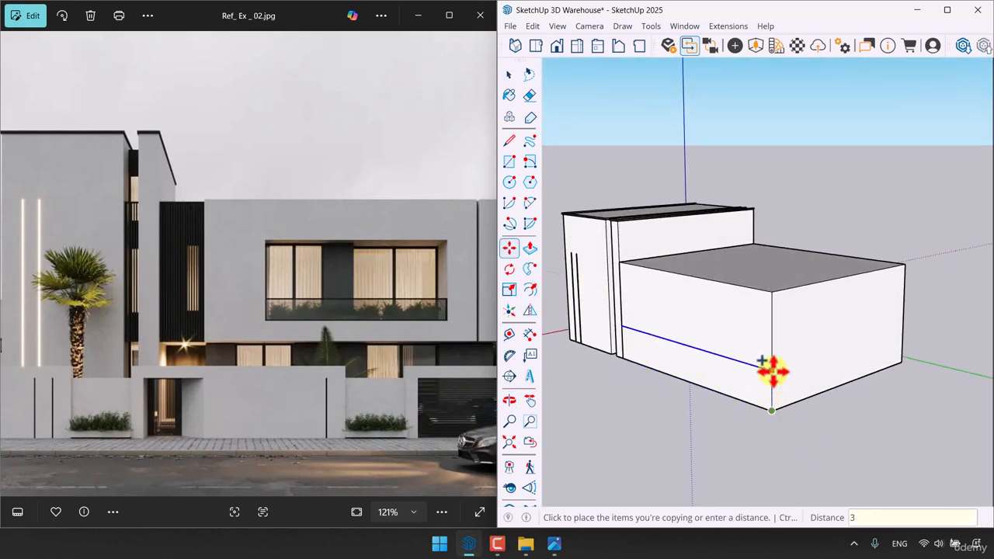
pyautogui.press('Return')
pyautogui.scroll(1, 773, 373)
pyautogui.press('space')
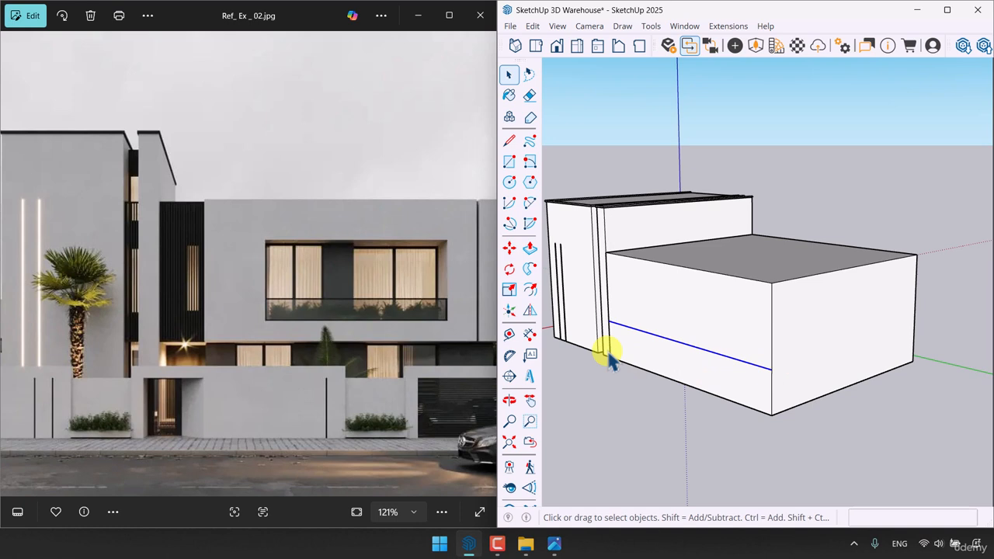
# - Push the ground-floor strip below the copied edge 2 m into the wing
pyautogui.click(530, 248)
pyautogui.click(672, 366)
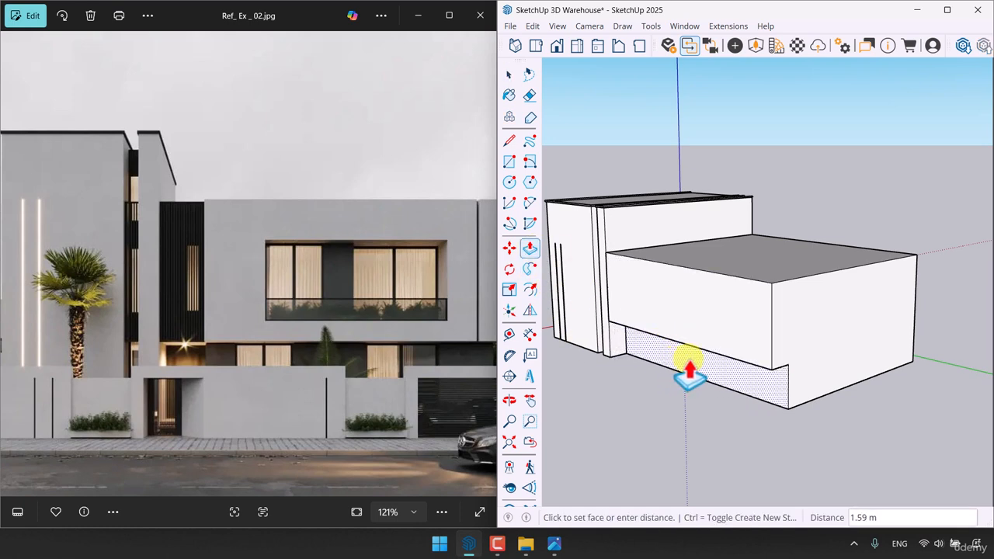
pyautogui.click(689, 373)
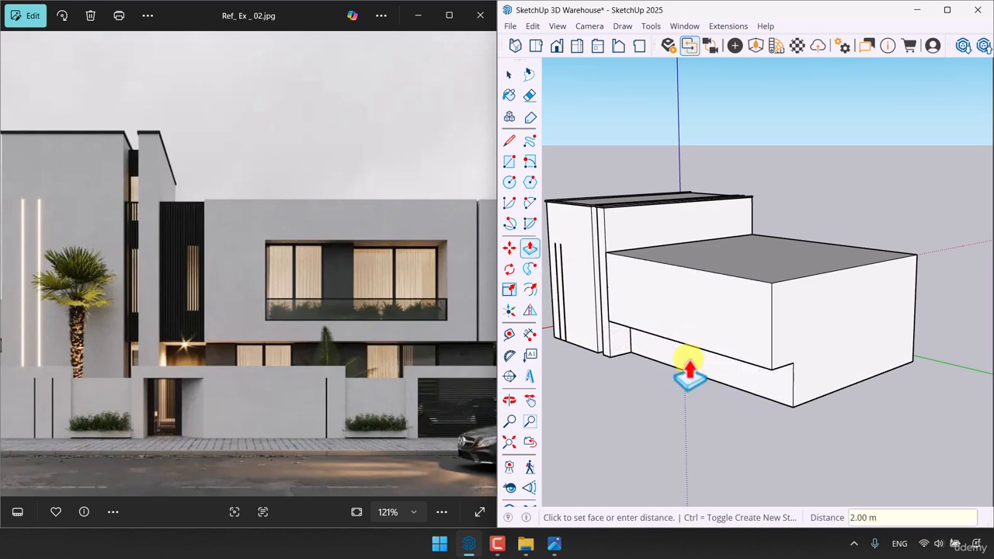
pyautogui.press('space')
# - Copy the recessed strip's vertical edge beside the tower 2 m along the strip to divide off an entrance section
pyautogui.scroll(3, 642, 326)
pyautogui.moveTo(639, 324); pyautogui.dragTo(724, 354, button='middle')
pyautogui.scroll(1, 668, 352)
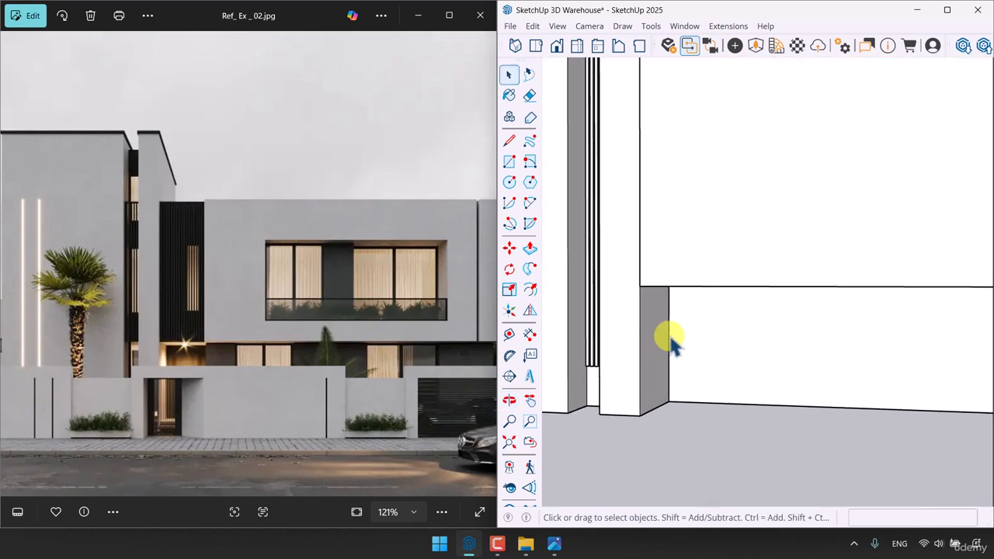
pyautogui.click(669, 342)
pyautogui.click(508, 247)
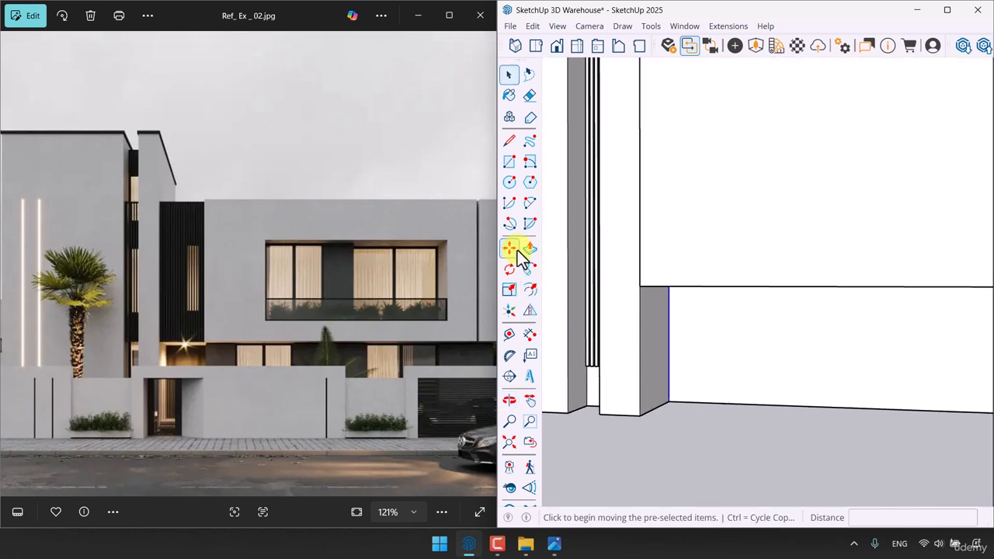
pyautogui.press('ctrl')
pyautogui.click(669, 402)
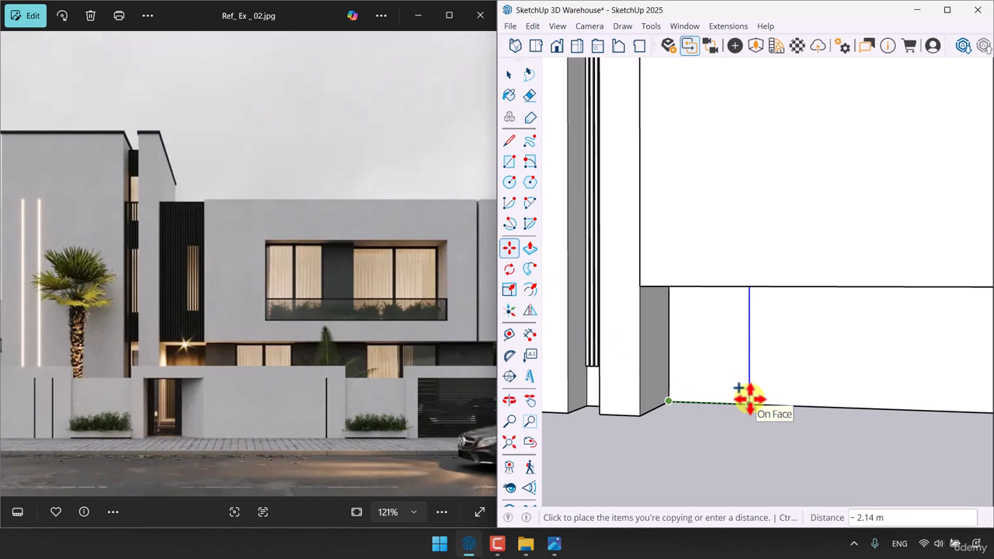
pyautogui.write('2')
pyautogui.press('Return')
pyautogui.press('space')
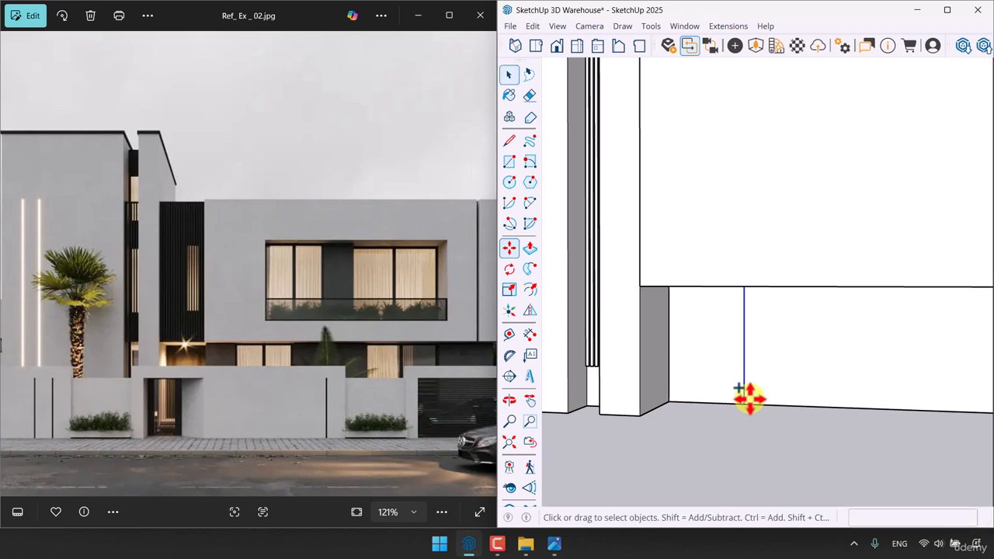
# - Pull the long part of the recessed ground-floor face 1 m outward, leaving the entrance section set back
pyautogui.click(529, 249)
pyautogui.moveTo(568, 365); pyautogui.dragTo(694, 377, button='middle')
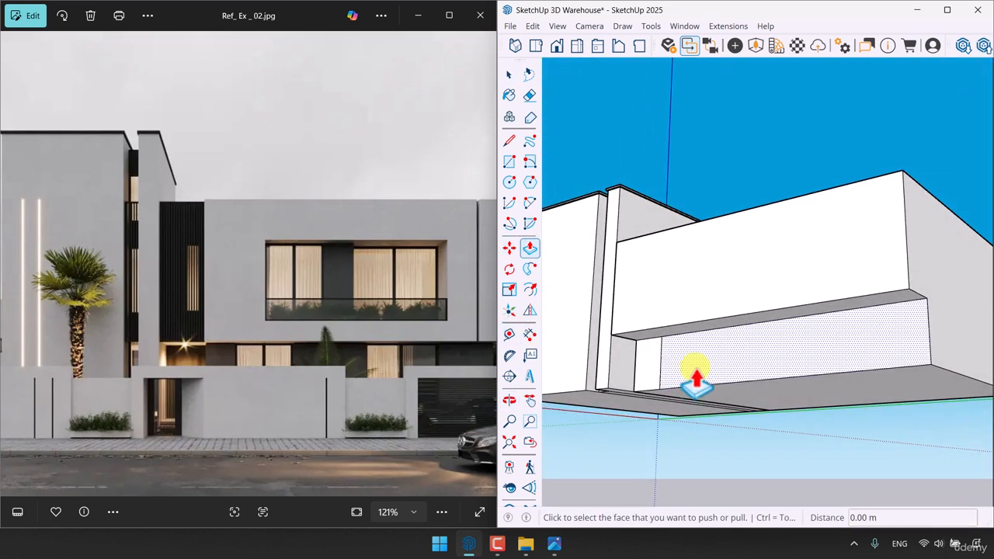
pyautogui.click(695, 378)
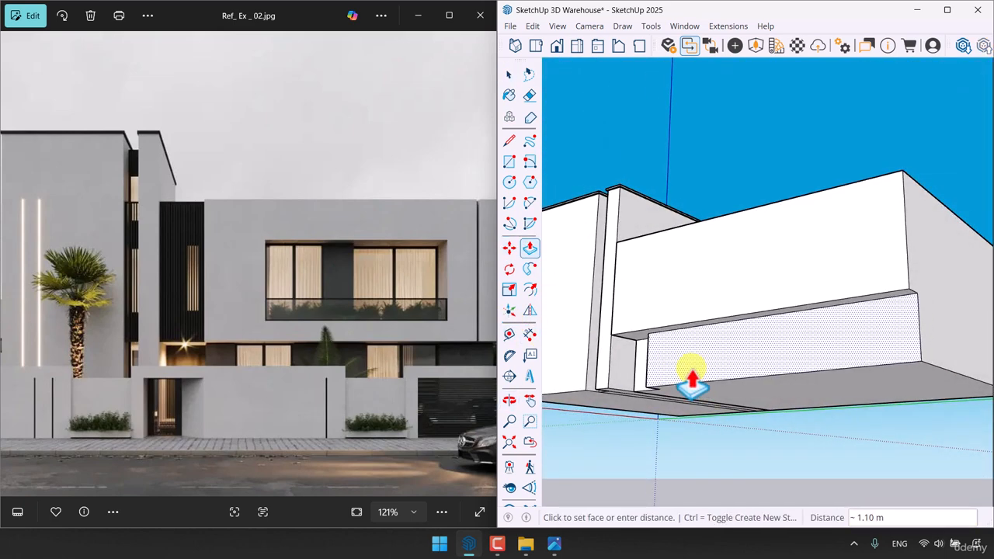
pyautogui.write('1')
pyautogui.press('Return')
pyautogui.press('space')
# - Place a vertical guide on the wing's upper front face 2 m from its edge beside the tower
pyautogui.moveTo(691, 381)
pyautogui.mouseDown(button='middle')
pyautogui.moveTo(803, 427)
pyautogui.moveTo(973, 382)
pyautogui.moveTo(859, 349)
pyautogui.moveTo(695, 471)
pyautogui.moveTo(722, 417)
pyautogui.moveTo(821, 435)
pyautogui.mouseUp(button='middle')
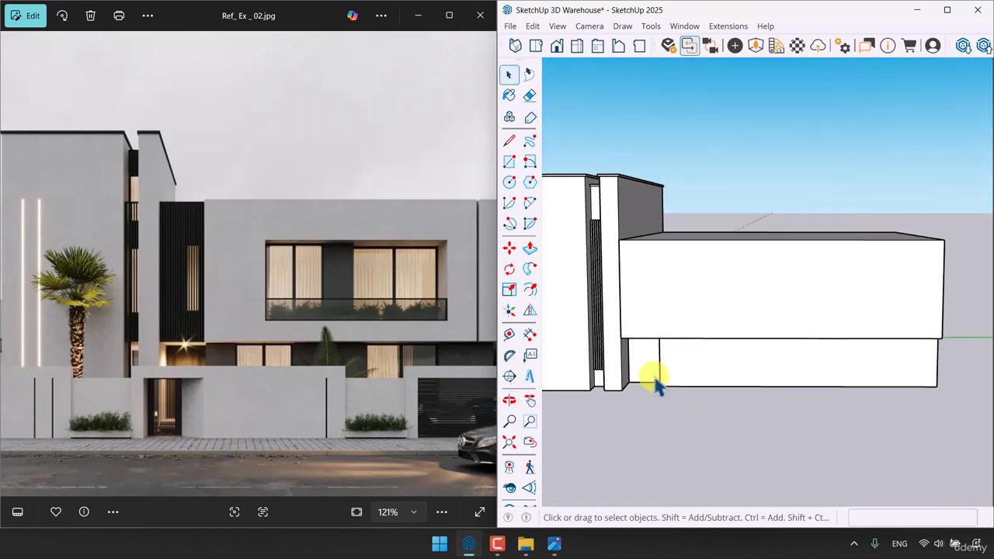
pyautogui.scroll(3, 649, 381)
pyautogui.moveTo(649, 381); pyautogui.dragTo(709, 342, button='middle')
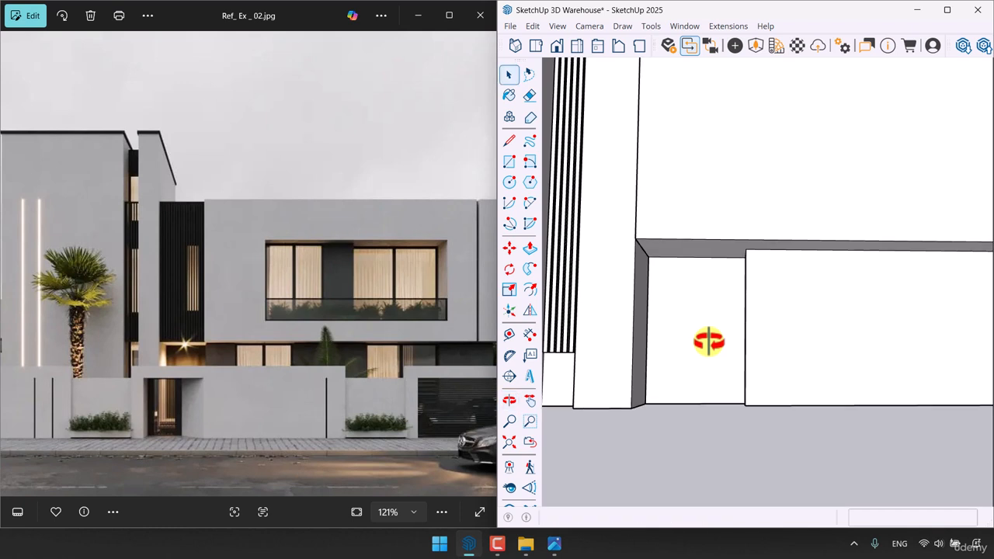
pyautogui.scroll(-3, 627, 348)
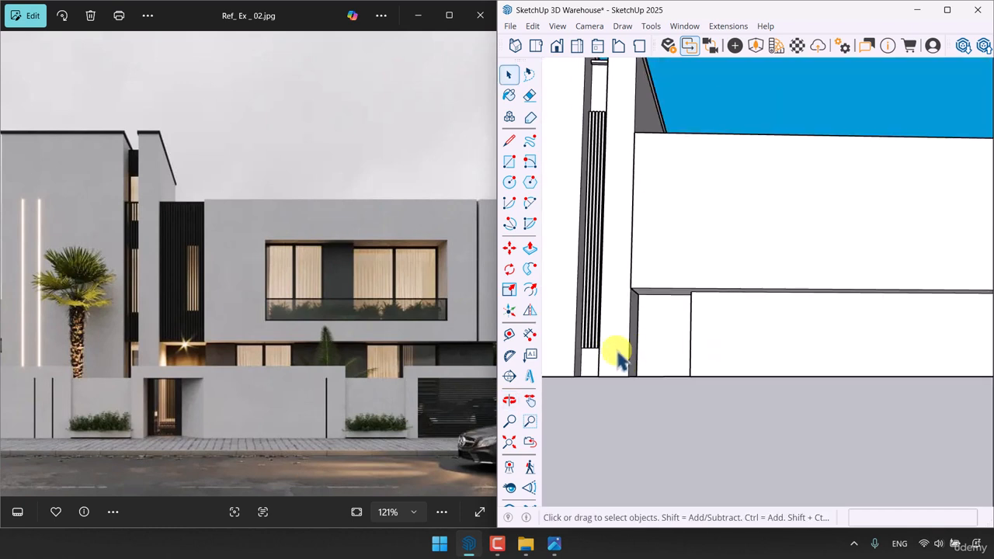
pyautogui.click(509, 336)
pyautogui.keyDown('shift'); pyautogui.moveTo(648, 390); pyautogui.dragTo(559, 437, button='middle'); pyautogui.keyUp('shift')
pyautogui.scroll(-3, 674, 387)
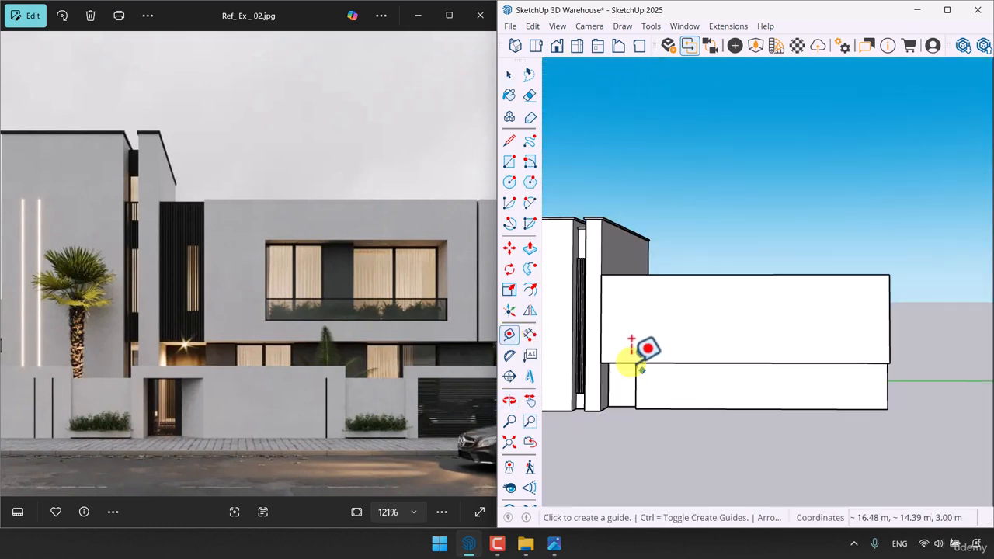
pyautogui.scroll(4, 607, 339)
pyautogui.click(597, 320)
pyautogui.write('2')
pyautogui.press('Return')
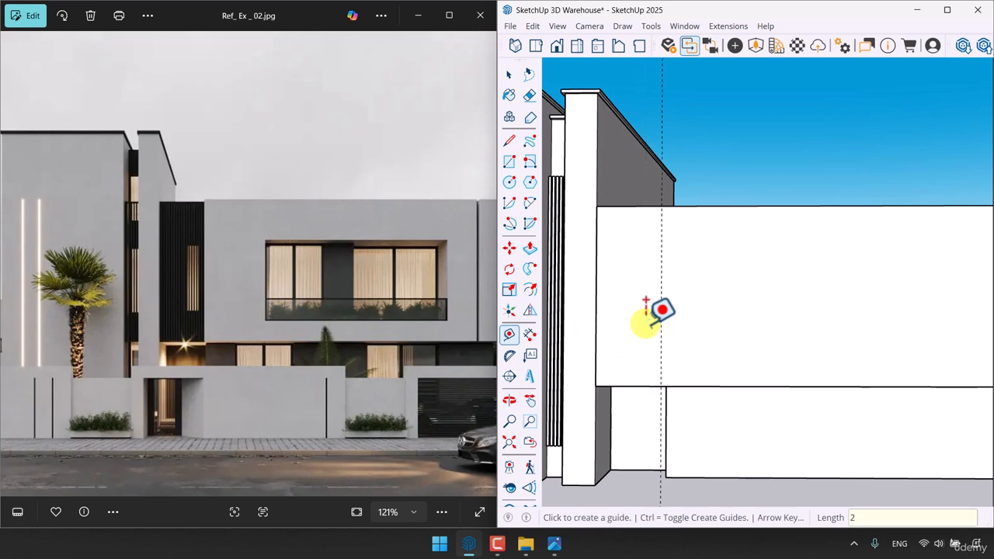
# - Draw a line along the guide from the upper front face's top edge to its bottom edge, and delete the guide
pyautogui.scroll(6, 205, 262)
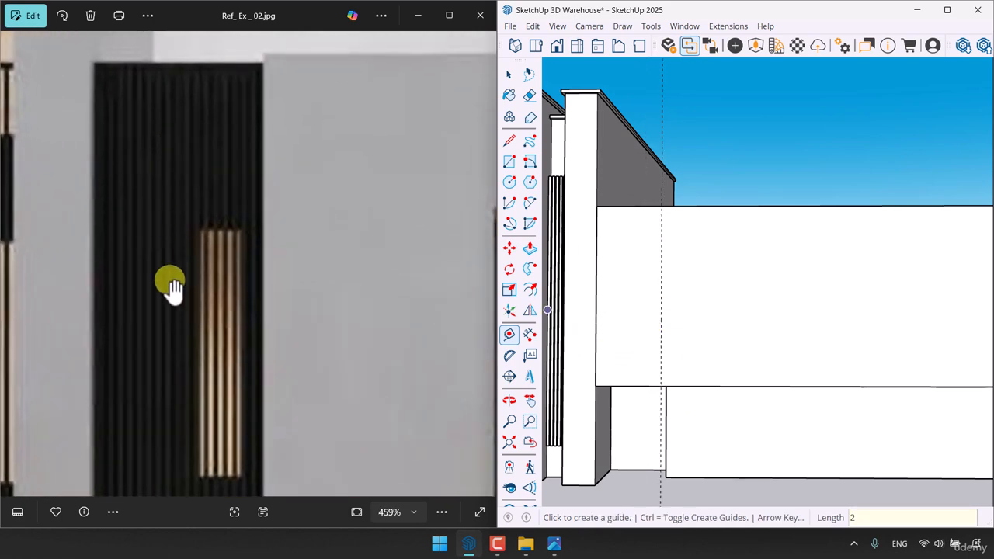
pyautogui.scroll(-6, 168, 326)
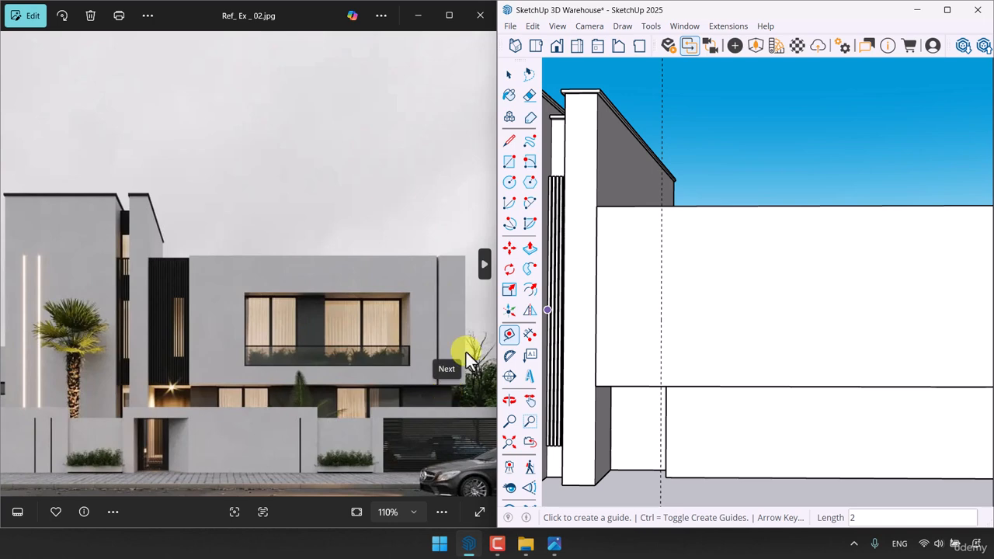
pyautogui.click(509, 142)
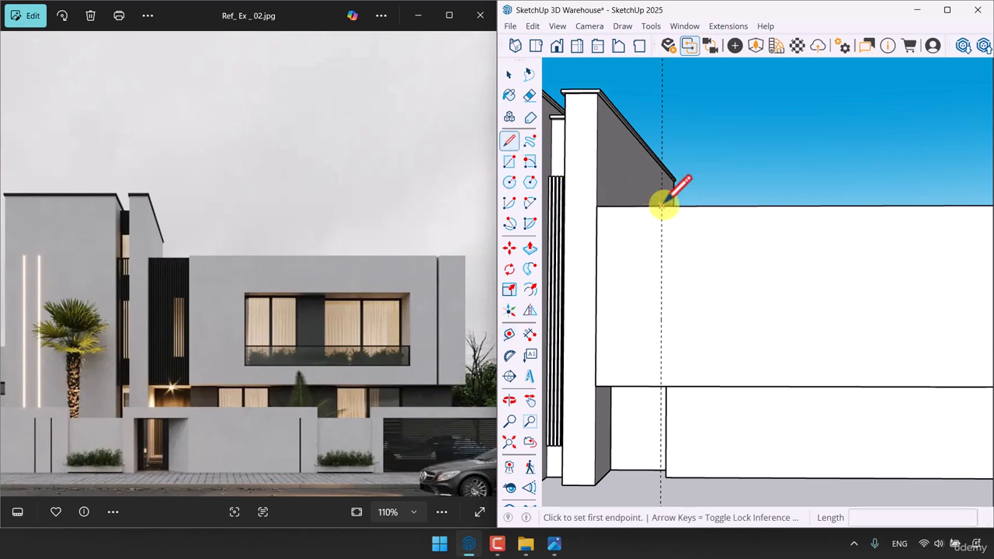
pyautogui.click(661, 206)
pyautogui.click(660, 386)
pyautogui.scroll(-2, 745, 330)
pyautogui.moveTo(756, 324); pyautogui.dragTo(799, 267, button='middle')
pyautogui.press('space')
pyautogui.scroll(-4, 761, 325)
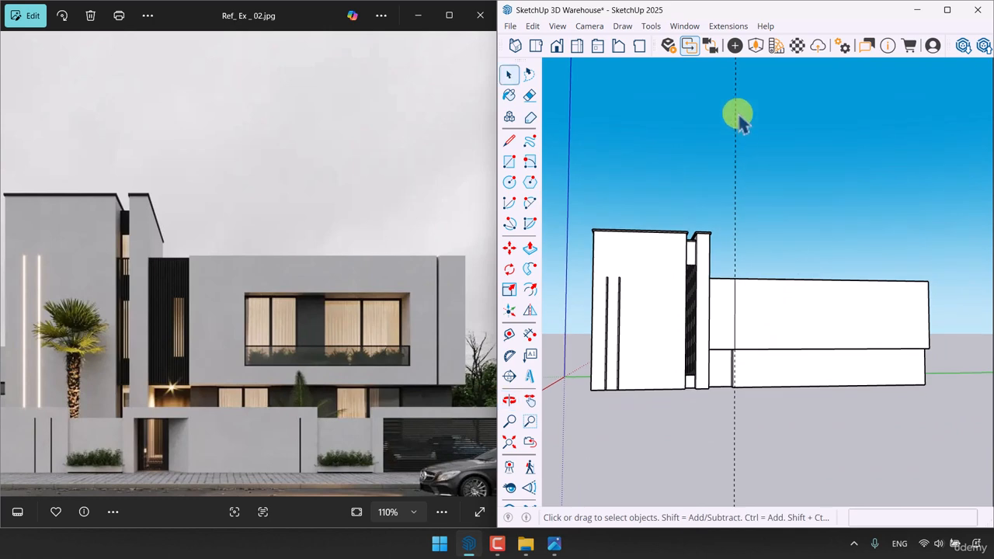
pyautogui.click(732, 131)
pyautogui.scroll(3, 875, 346)
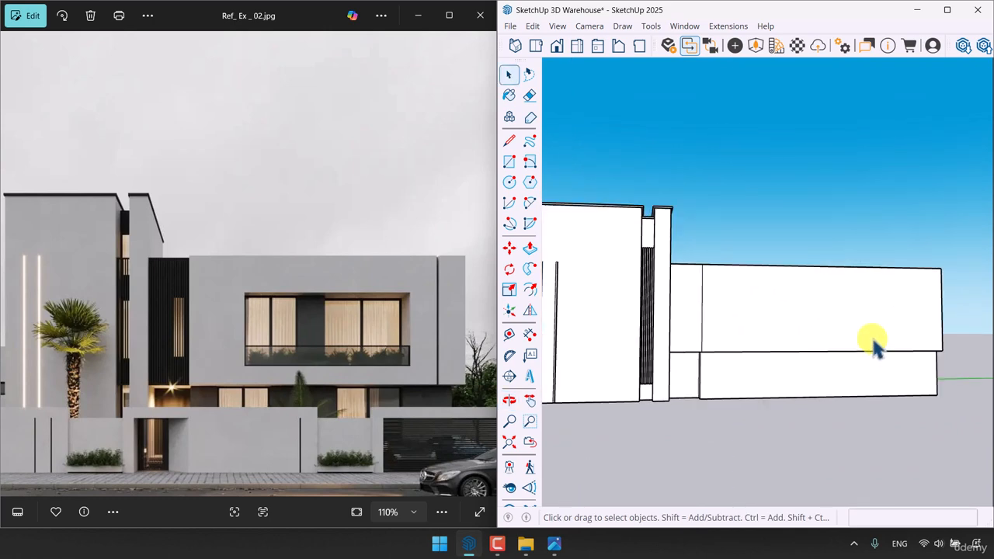
# - Push the narrow upper-floor panel beside the tower slightly inward to recess it from the wing's front face
pyautogui.scroll(3, 630, 350)
pyautogui.moveTo(630, 350)
pyautogui.mouseDown(button='middle')
pyautogui.moveTo(626, 433)
pyautogui.moveTo(815, 392)
pyautogui.mouseUp(button='middle')
pyautogui.scroll(3, 732, 155)
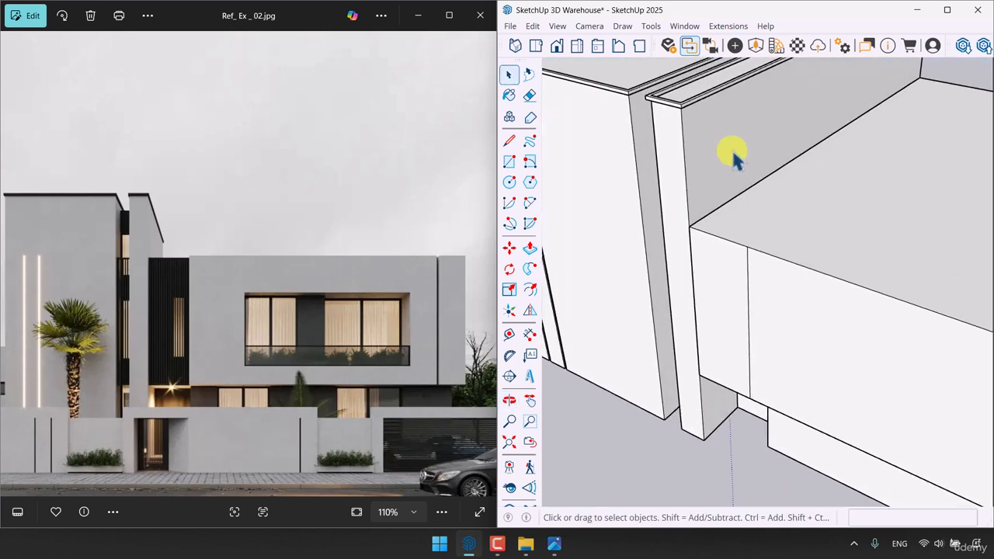
pyautogui.click(530, 248)
pyautogui.click(712, 301)
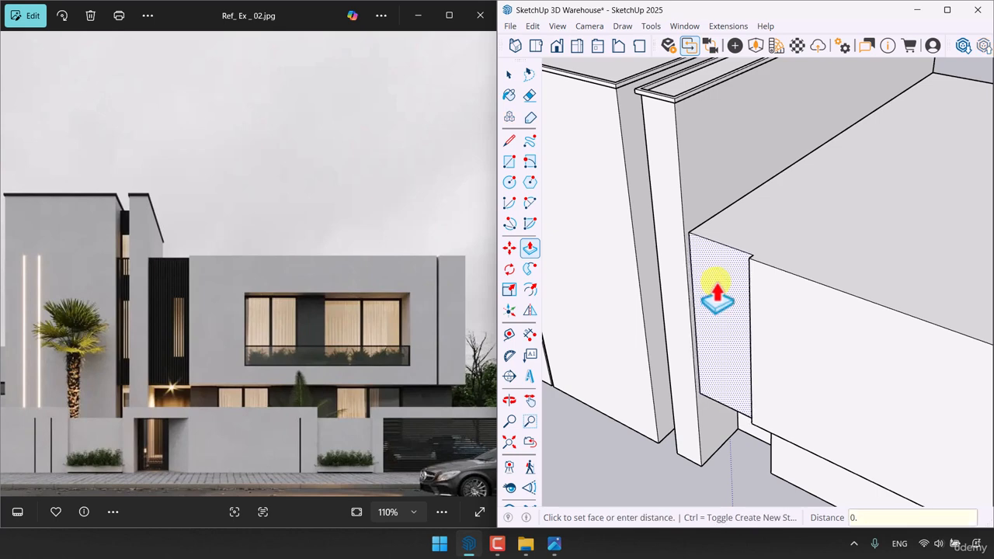
pyautogui.press('space')
pyautogui.moveTo(715, 288); pyautogui.dragTo(766, 477, button='middle')
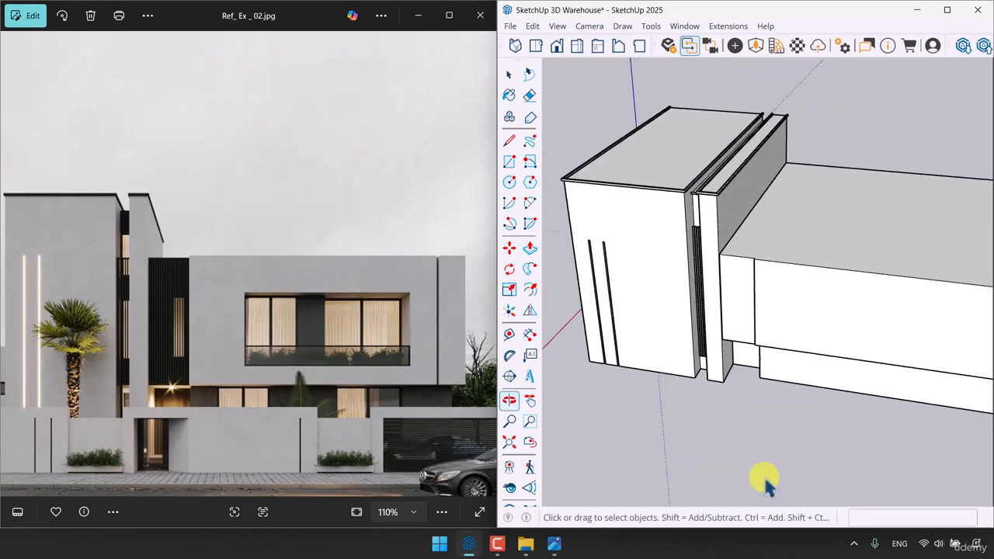
pyautogui.moveTo(849, 449); pyautogui.dragTo(863, 344, button='middle')
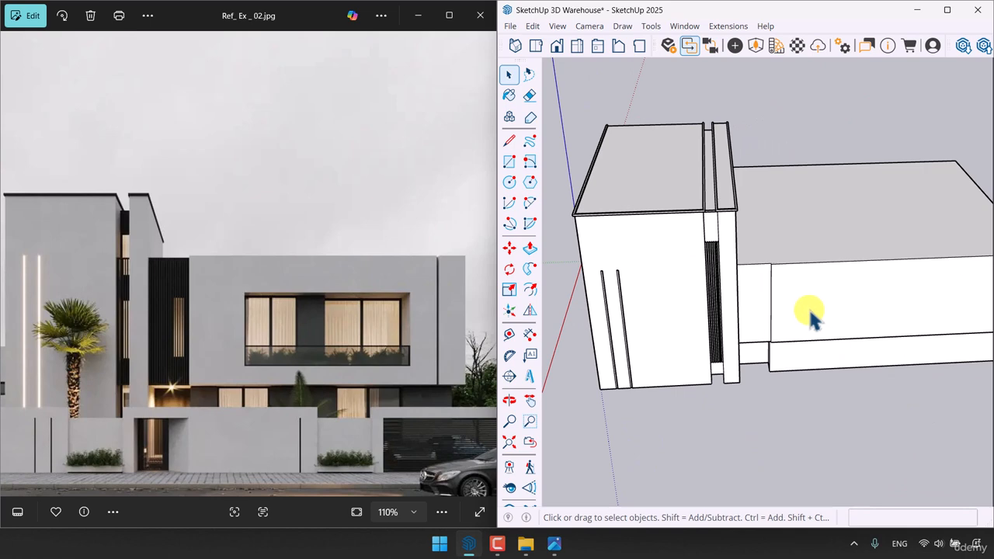
# - Copy the slatted panel from the tower's gap to the lower corner of the recessed upper-floor panel beside the tower
pyautogui.scroll(2, 794, 297)
pyautogui.scroll(2, 793, 298)
pyautogui.click(628, 228)
pyautogui.scroll(2, 621, 295)
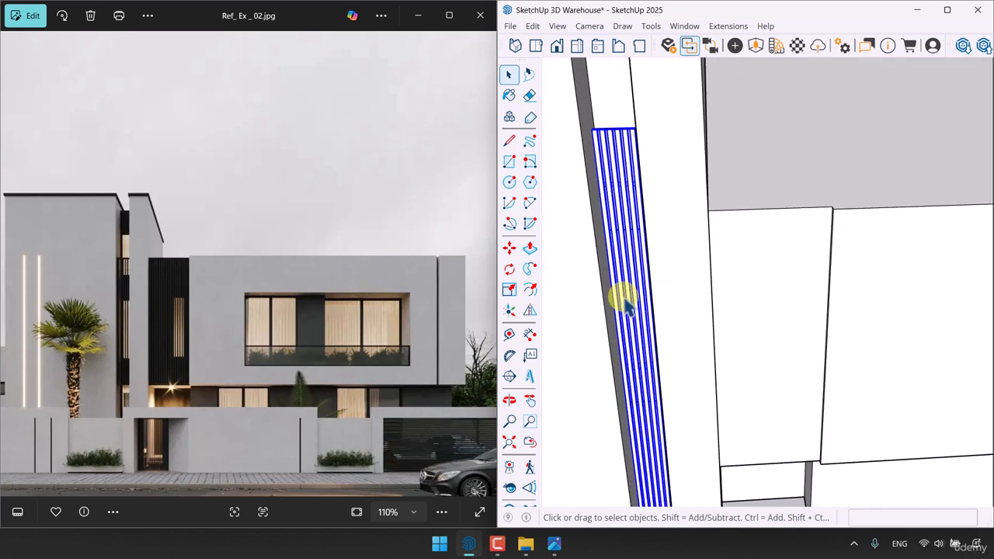
pyautogui.click(511, 269)
pyautogui.click(510, 248)
pyautogui.scroll(-3, 746, 264)
pyautogui.scroll(5, 691, 419)
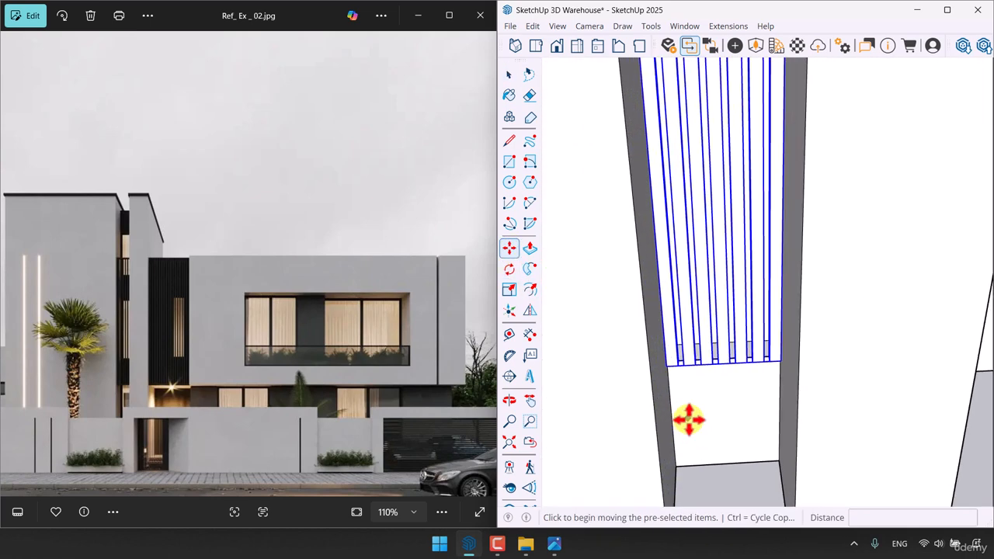
pyautogui.press('ctrl')
pyautogui.click(664, 357)
pyautogui.scroll(-6, 647, 435)
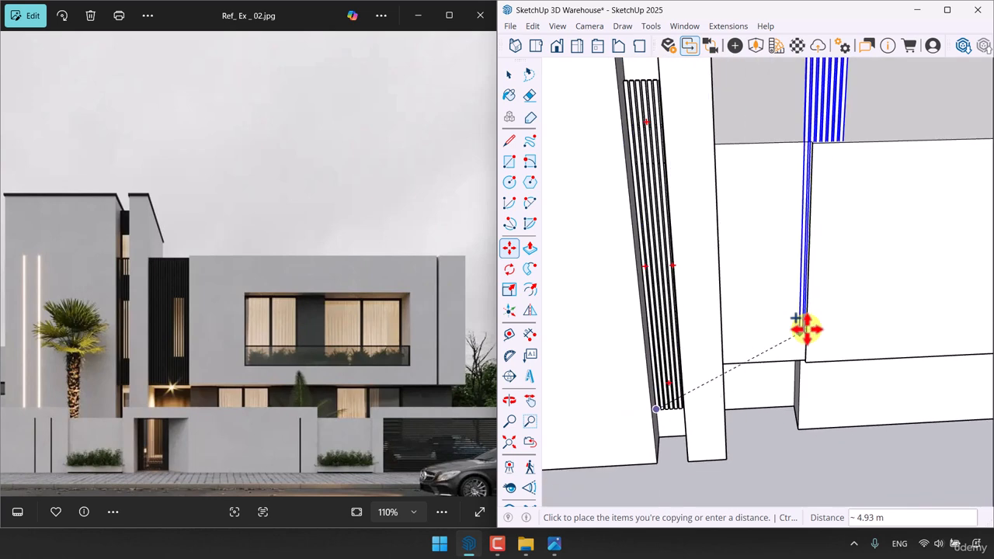
pyautogui.moveTo(806, 329); pyautogui.dragTo(709, 344, button='middle')
pyautogui.scroll(2, 709, 343)
pyautogui.scroll(4, 699, 349)
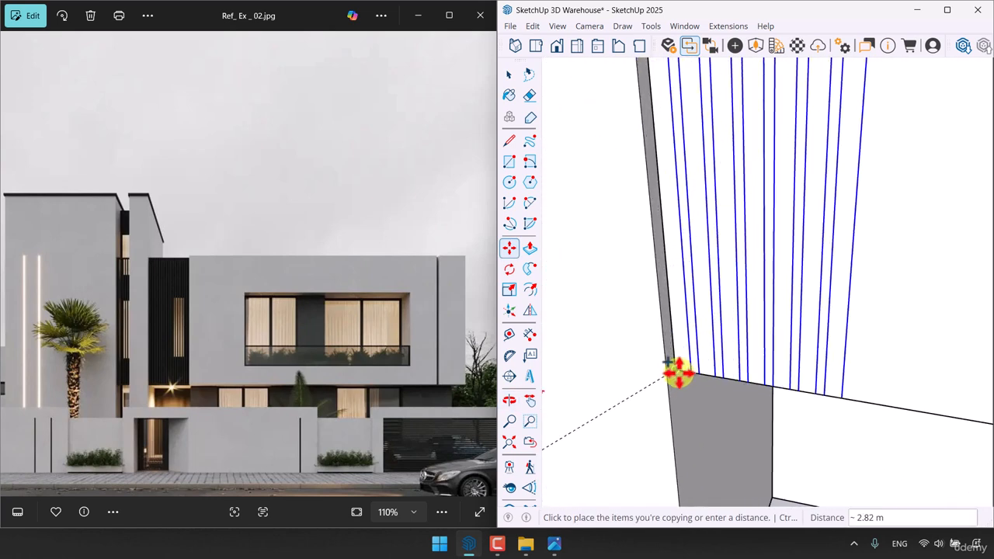
pyautogui.click(675, 376)
# - Move the copied slatted panel slightly so its bottom corner aligns with the recessed panel's lower corner
pyautogui.scroll(2, 680, 360)
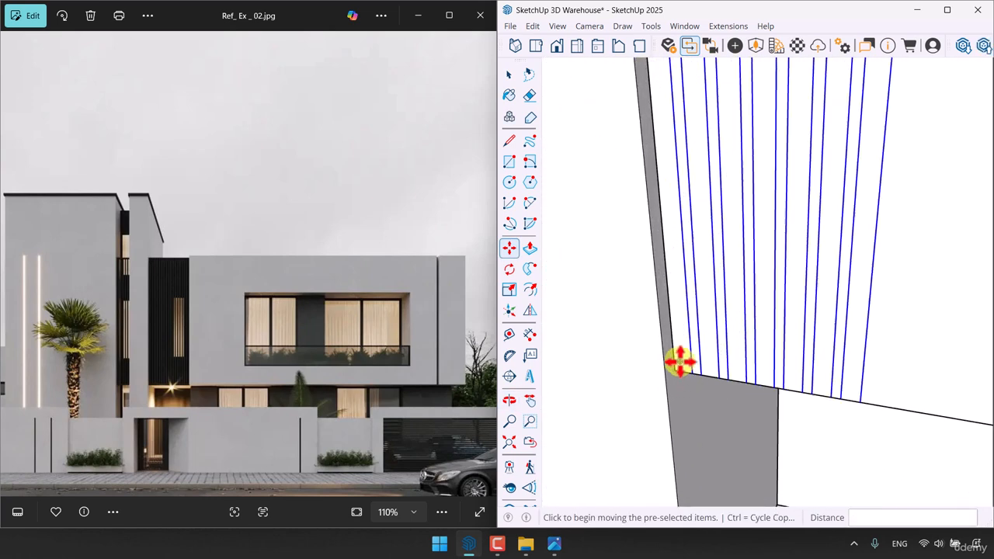
pyautogui.click(679, 360)
pyautogui.click(677, 368)
pyautogui.scroll(-5, 639, 409)
pyautogui.scroll(-8, 639, 409)
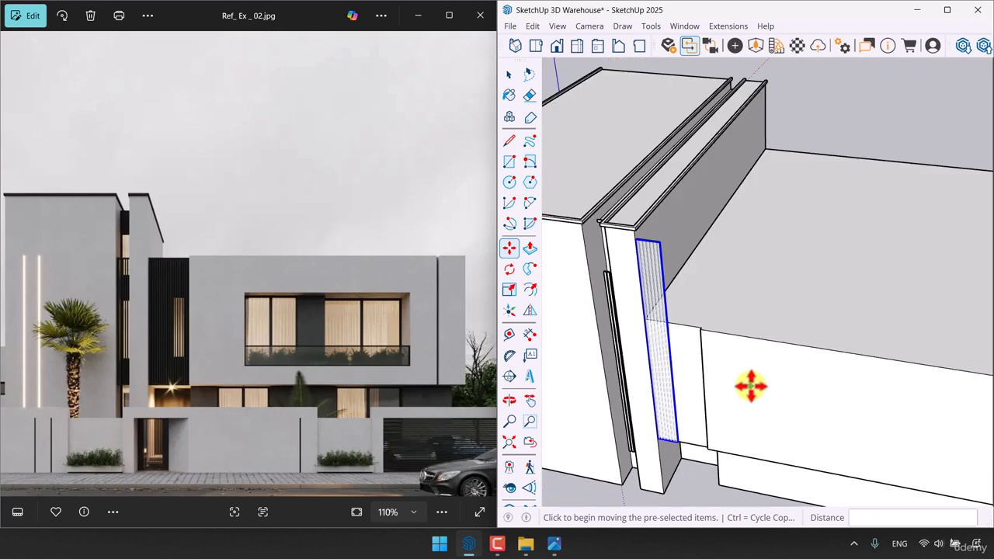
# - Explode the copied slatted panel group beside the tower
pyautogui.press('space')
pyautogui.click(830, 176)
pyautogui.scroll(4, 699, 362)
pyautogui.click(709, 326)
pyautogui.moveTo(708, 326); pyautogui.dragTo(777, 317, button='middle')
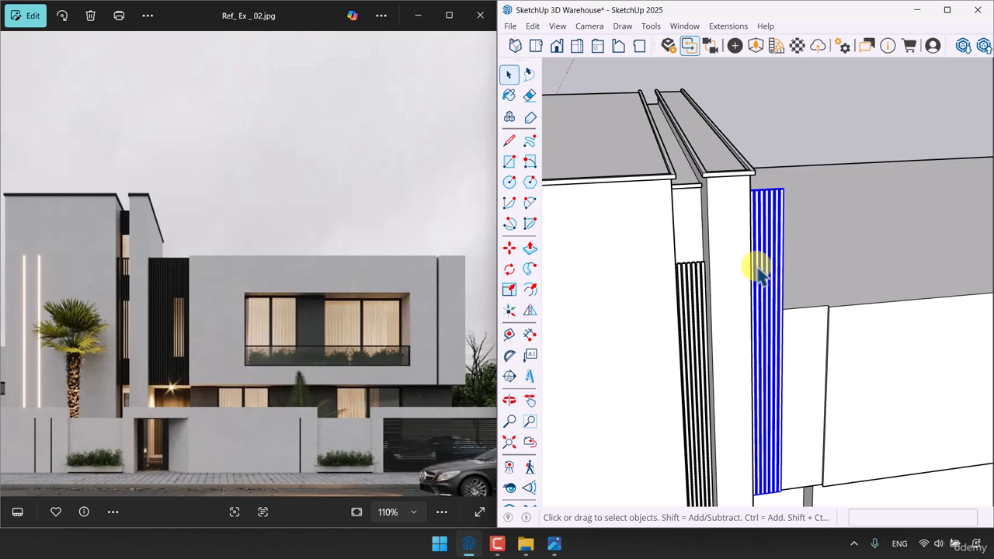
pyautogui.rightClick(759, 272)
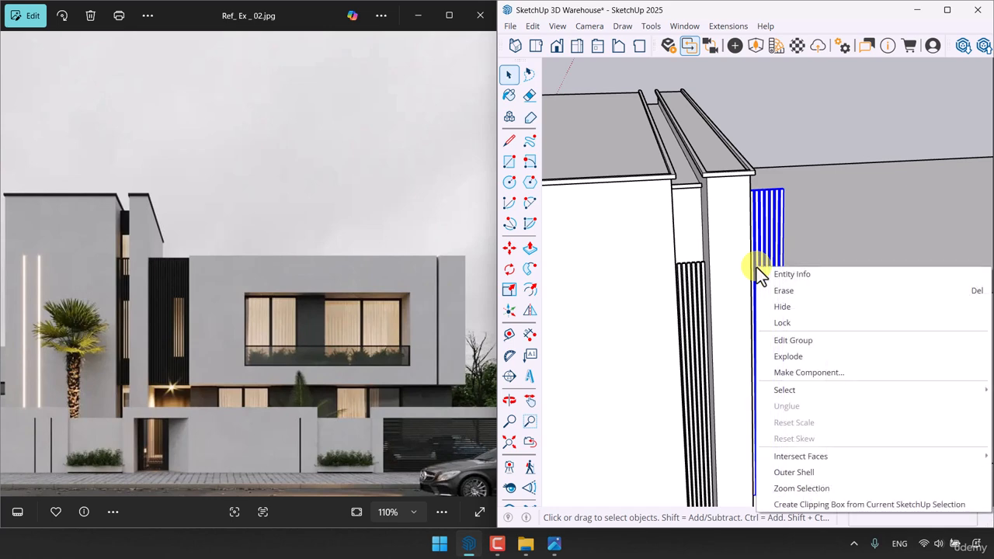
pyautogui.click(792, 356)
# - Delete all the copied slats except the one against the tower wall, and make that slat component unique
pyautogui.moveTo(815, 359); pyautogui.dragTo(803, 129, button='middle')
pyautogui.moveTo(800, 119); pyautogui.dragTo(774, 215)
pyautogui.scroll(3, 770, 178)
pyautogui.press('Delete')
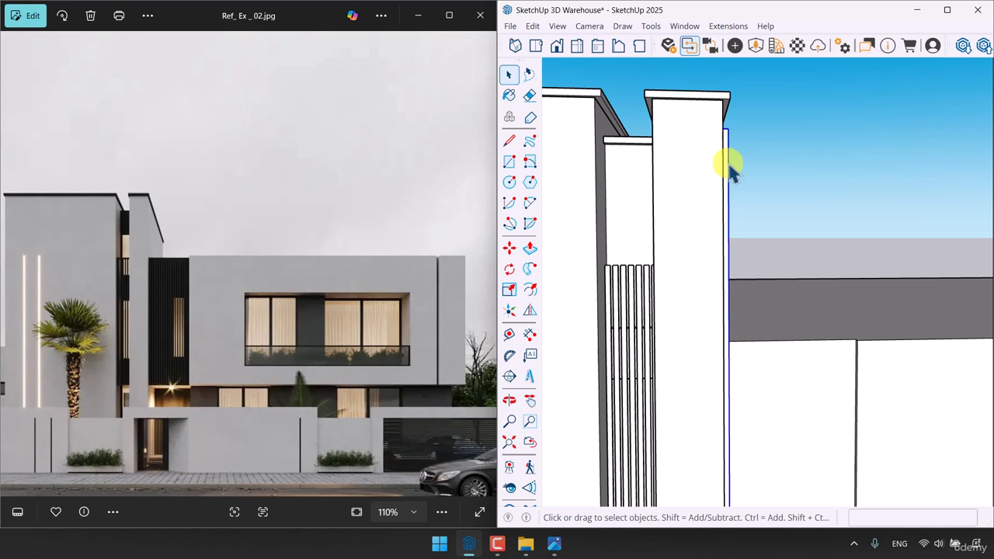
pyautogui.rightClick(729, 165)
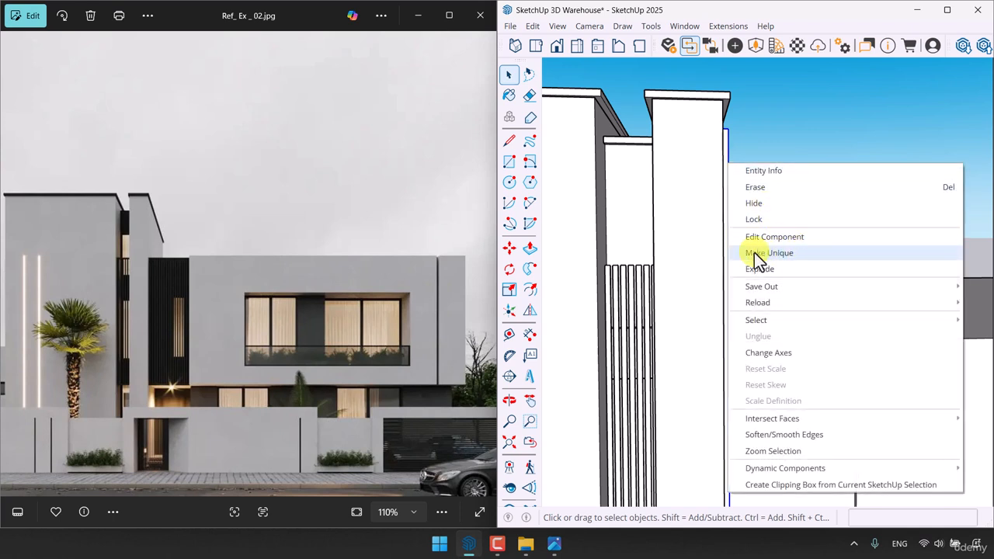
pyautogui.click(794, 257)
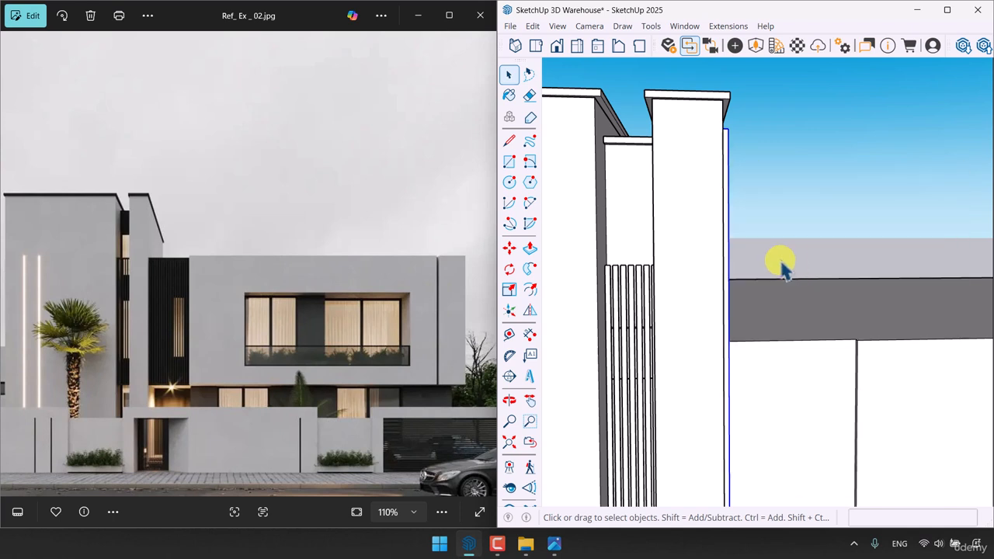
# - Push the top face of the unique slat down 3.10 m to the lower wing's roof edge
pyautogui.scroll(-3, 781, 266)
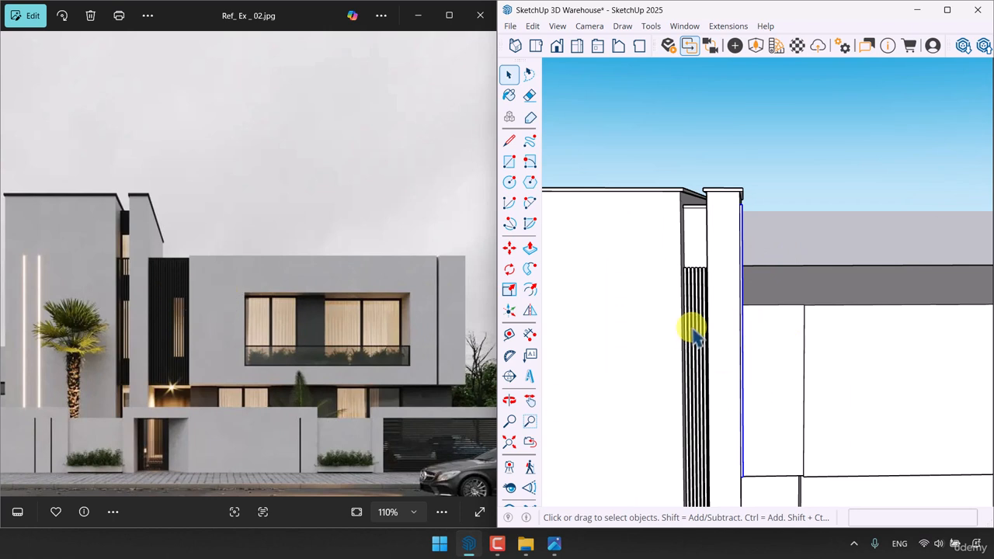
pyautogui.scroll(-3, 693, 334)
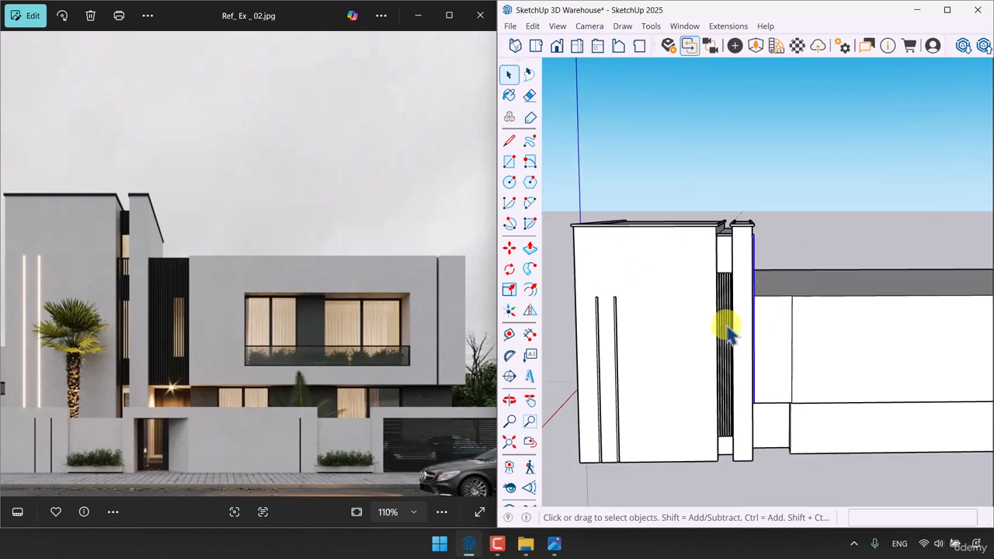
pyautogui.scroll(2, 777, 333)
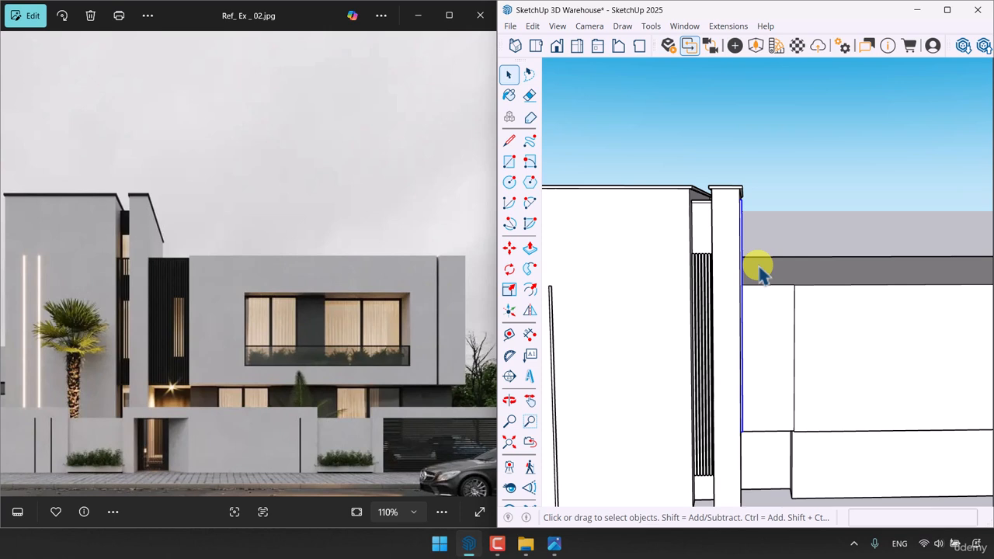
pyautogui.scroll(1, 761, 273)
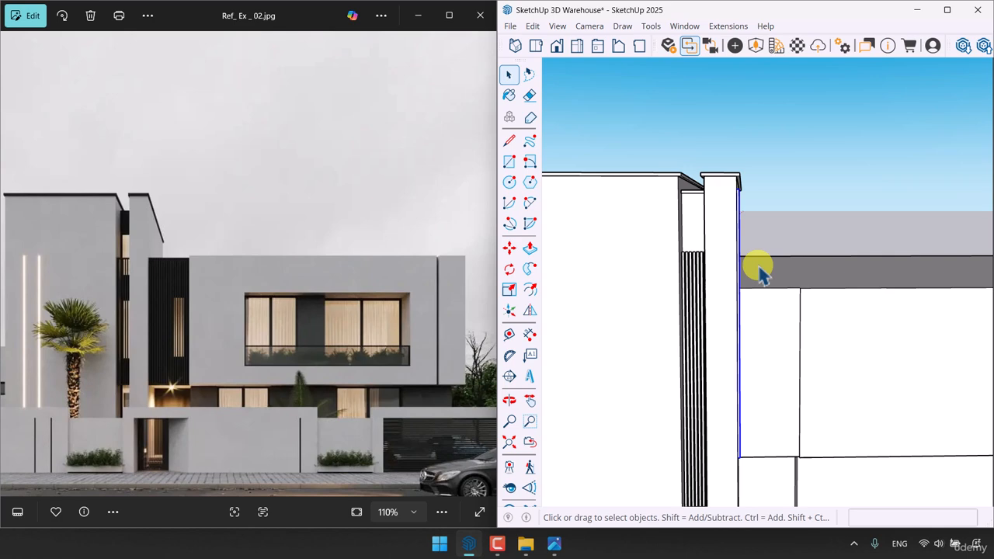
pyautogui.moveTo(761, 274)
pyautogui.mouseDown(button='middle')
pyautogui.moveTo(661, 337)
pyautogui.moveTo(697, 326)
pyautogui.mouseUp(button='middle')
pyautogui.doubleClick(689, 320)
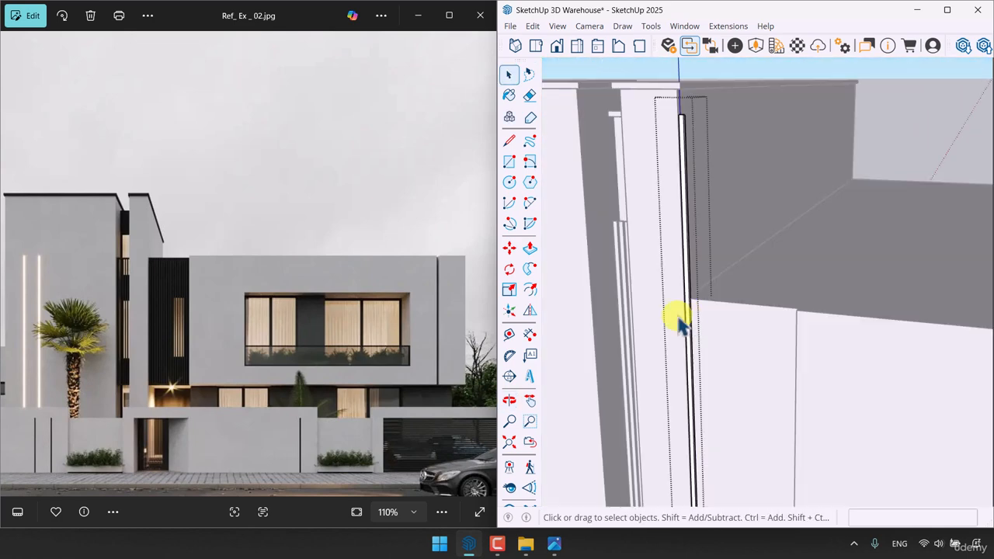
pyautogui.click(530, 248)
pyautogui.moveTo(566, 262); pyautogui.dragTo(651, 357, button='middle')
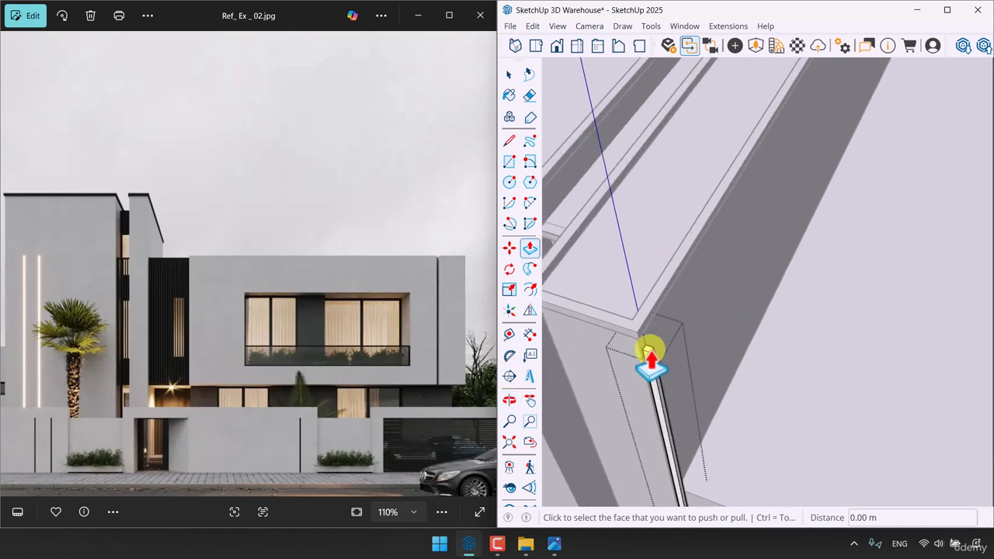
pyautogui.click(651, 350)
pyautogui.scroll(-3, 657, 350)
pyautogui.click(721, 402)
pyautogui.moveTo(721, 403); pyautogui.dragTo(744, 342, button='middle')
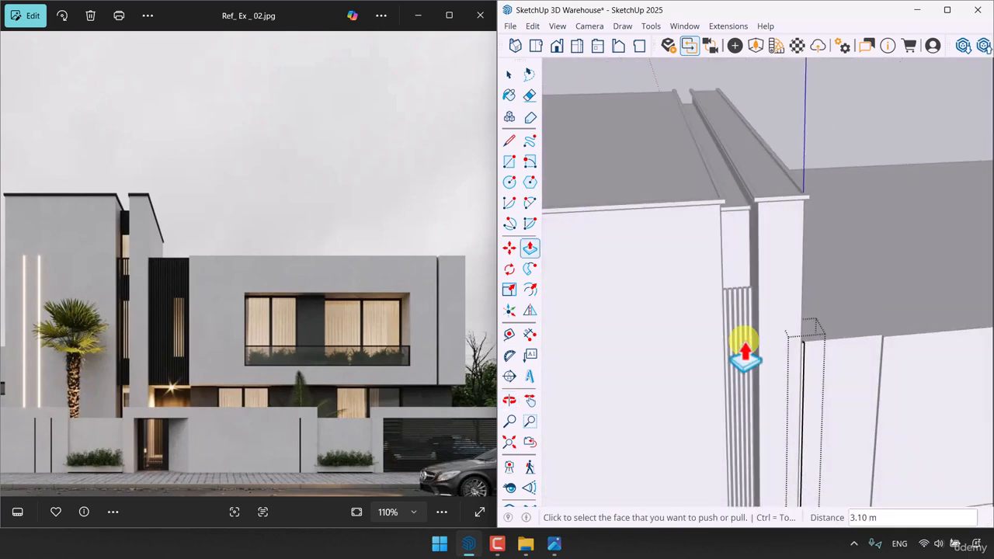
pyautogui.press('space')
pyautogui.scroll(4, 859, 357)
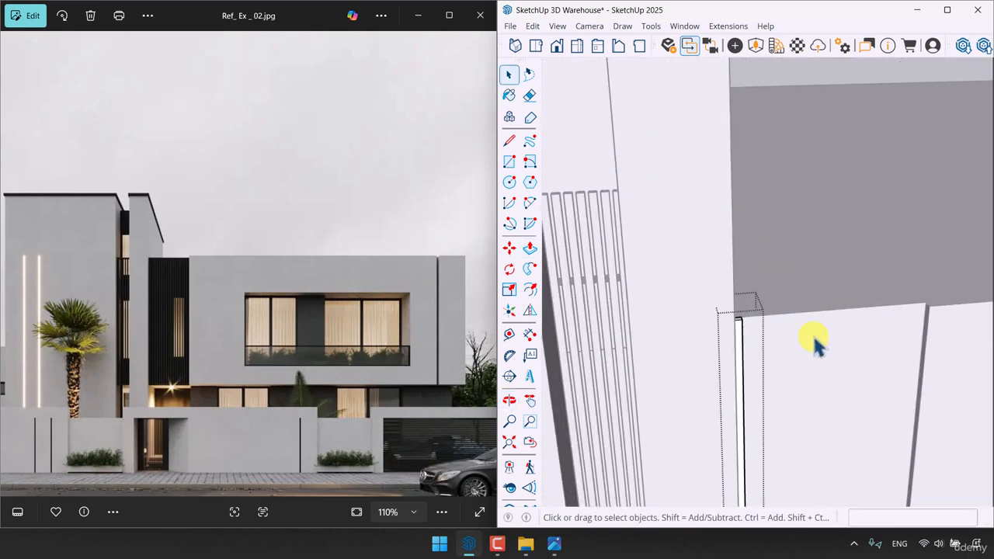
pyautogui.scroll(-4, 771, 319)
pyautogui.click(793, 362)
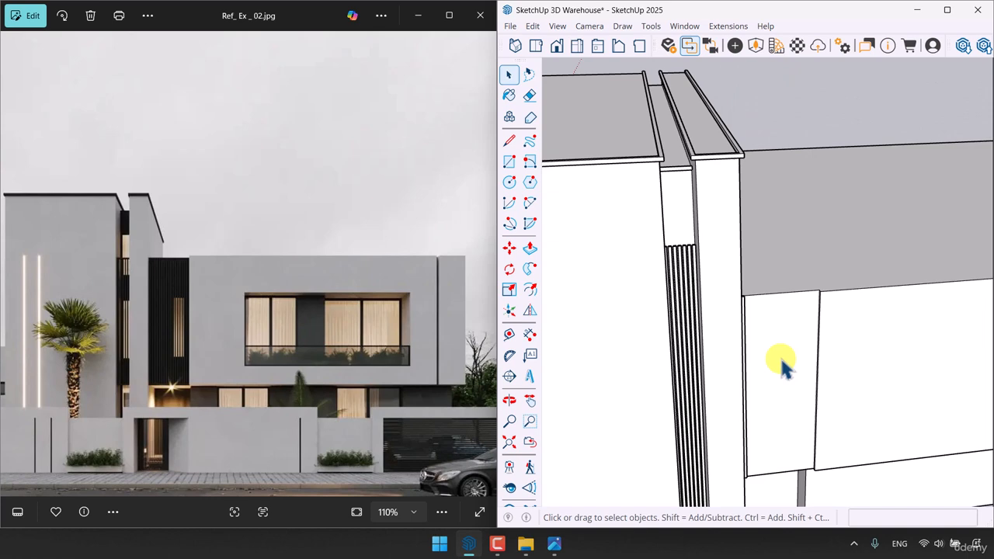
# - Copy the shortened slat 0.12 m sideways along the recessed panel's top edge
pyautogui.click(746, 311)
pyautogui.moveTo(771, 327); pyautogui.dragTo(688, 354, button='middle')
pyautogui.scroll(3, 684, 334)
pyautogui.press('m')
pyautogui.scroll(2, 632, 284)
pyautogui.press('ctrl')
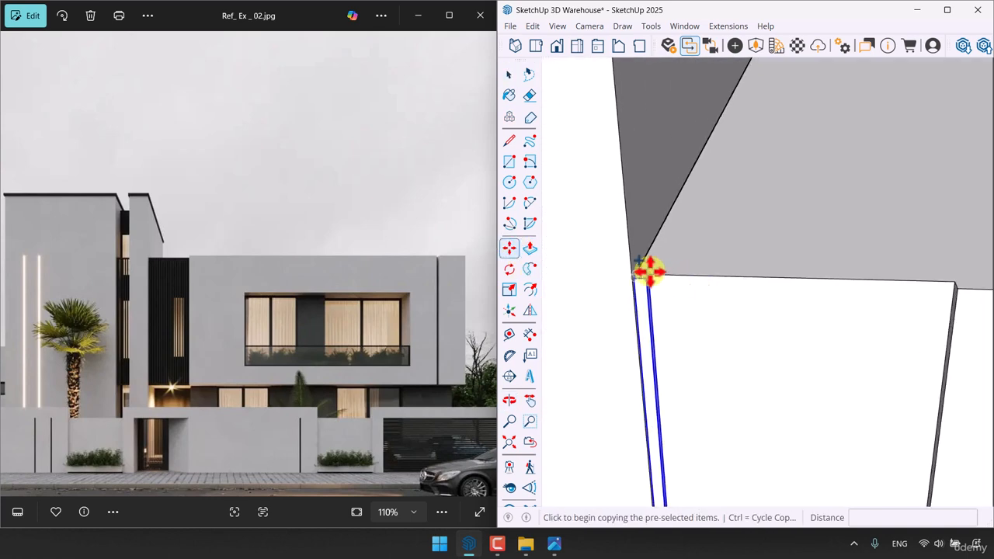
pyautogui.click(645, 271)
pyautogui.write('0.')
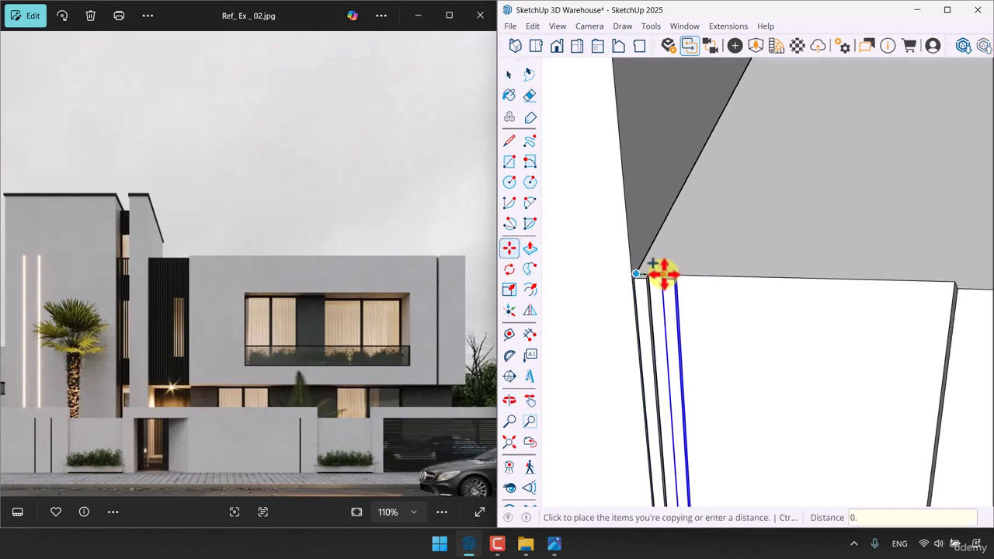
pyautogui.write('12')
pyautogui.press('Return')
# - Array the slat copy 16x to fill the width of the recessed panel
pyautogui.scroll(-2, 664, 274)
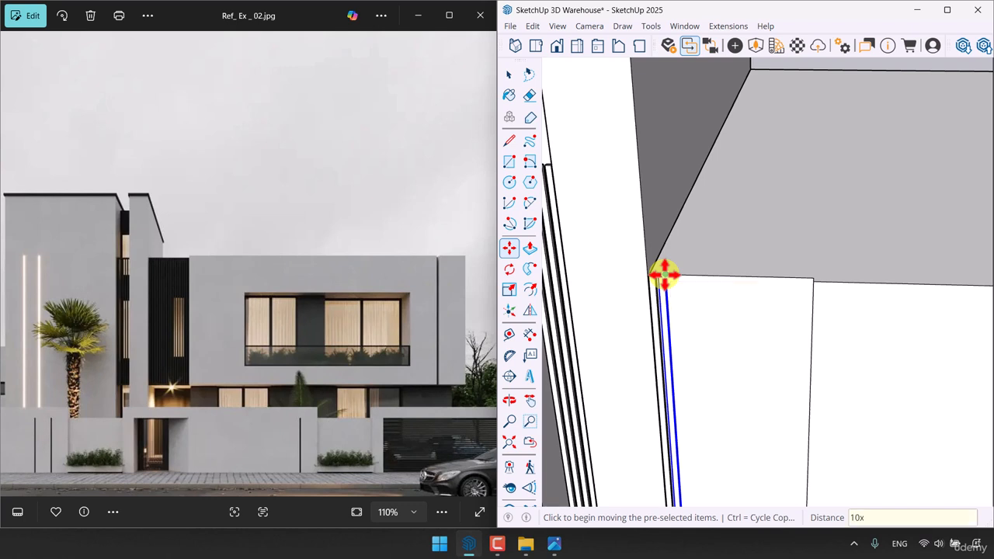
pyautogui.write('10x')
pyautogui.press('Return')
pyautogui.press('Return')
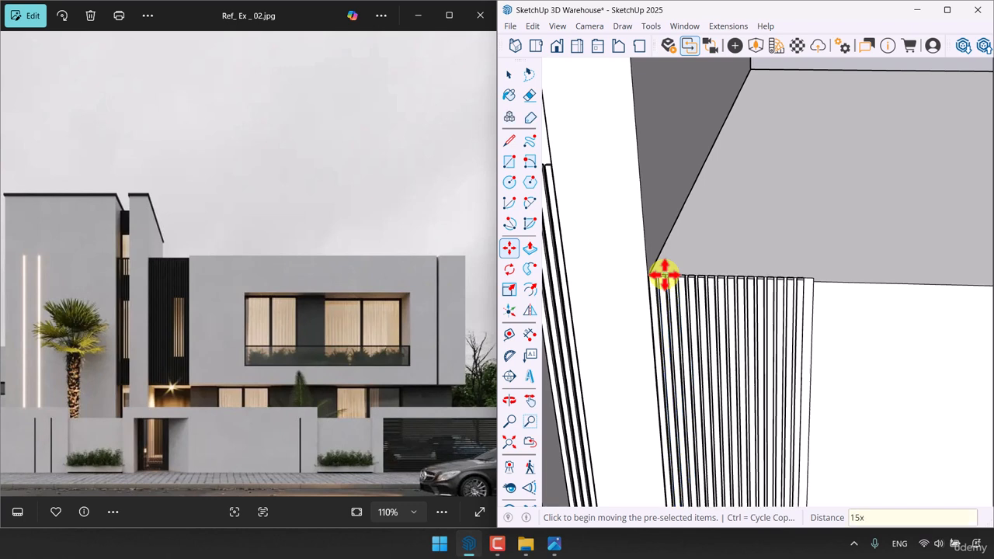
pyautogui.write('16x')
pyautogui.press('Return')
pyautogui.press('space')
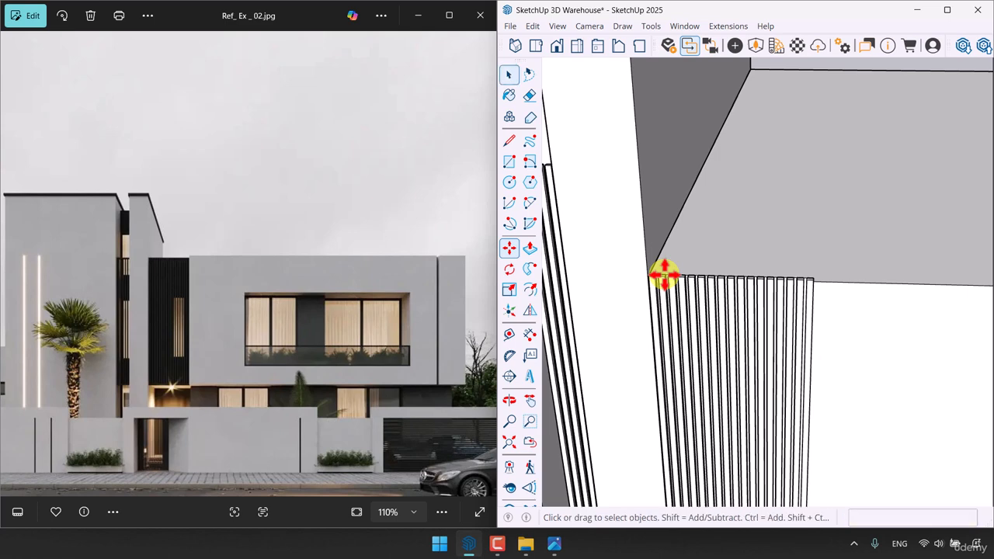
# - Select all connected geometry of the lower wing and make it a group
pyautogui.scroll(-5, 699, 276)
pyautogui.moveTo(754, 282); pyautogui.dragTo(943, 284, button='middle')
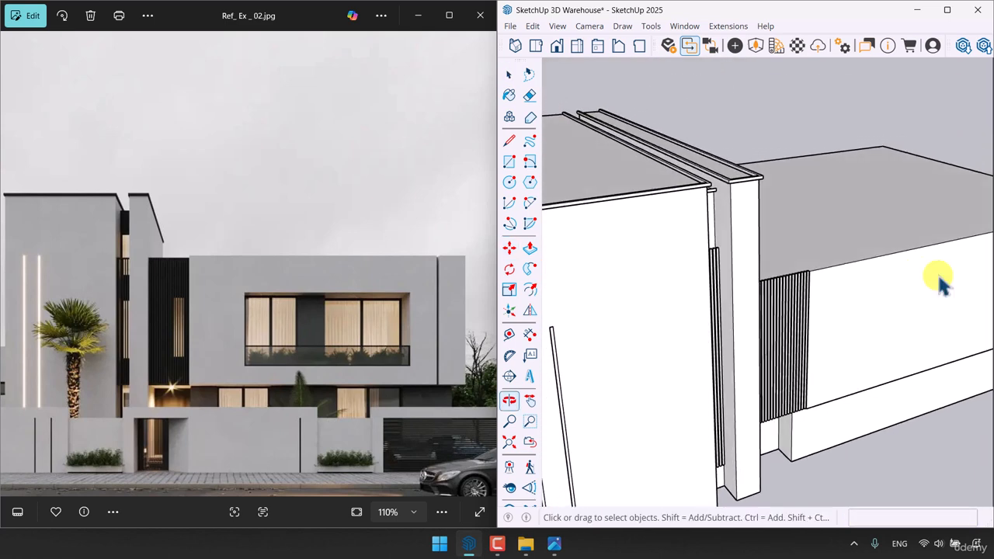
pyautogui.moveTo(842, 254); pyautogui.dragTo(752, 338)
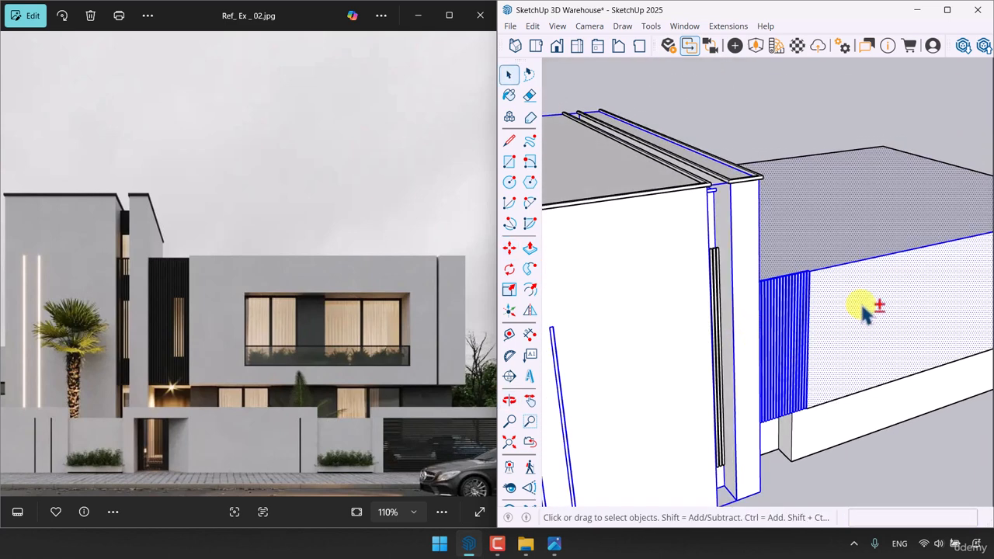
pyautogui.click(858, 300)
pyautogui.rightClick(858, 300)
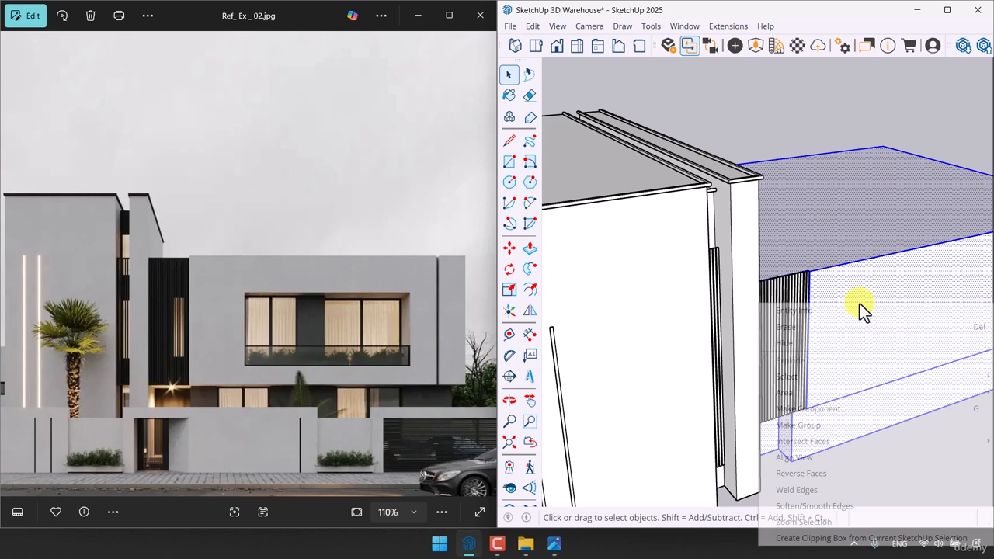
pyautogui.click(853, 428)
# - Select the slats on the recessed panel without the wing and make them a group
pyautogui.moveTo(747, 345); pyautogui.dragTo(750, 335)
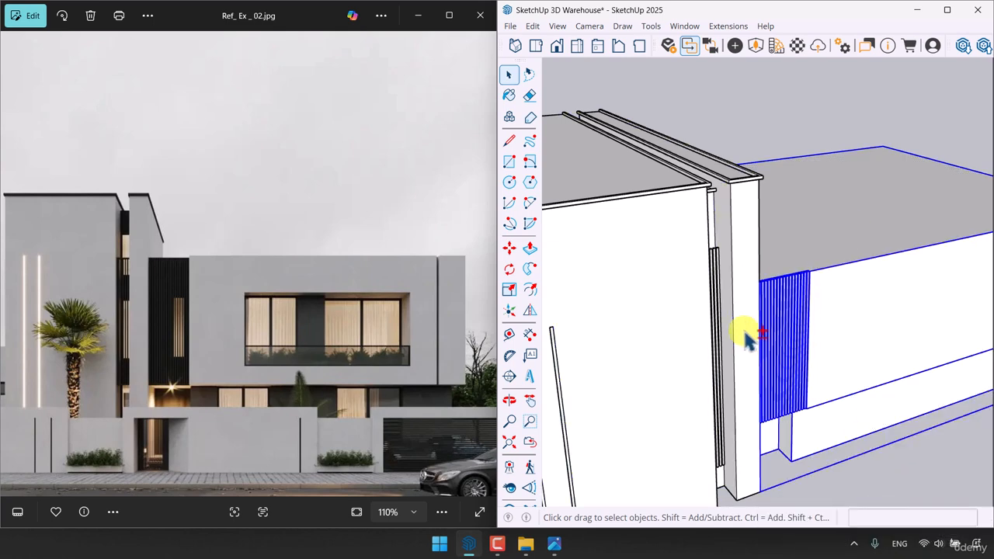
pyautogui.keyDown('shift'); pyautogui.click(846, 328); pyautogui.keyUp('shift')
pyautogui.rightClick(785, 322)
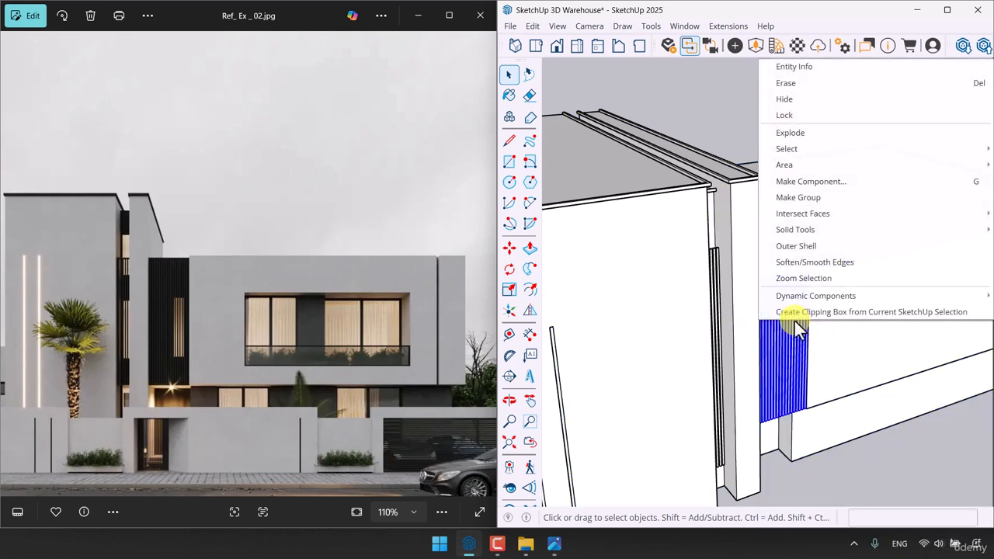
pyautogui.click(808, 198)
pyautogui.moveTo(777, 311)
pyautogui.mouseDown(button='middle')
pyautogui.moveTo(415, 189)
pyautogui.moveTo(666, 16)
pyautogui.moveTo(644, 270)
pyautogui.mouseUp(button='middle')
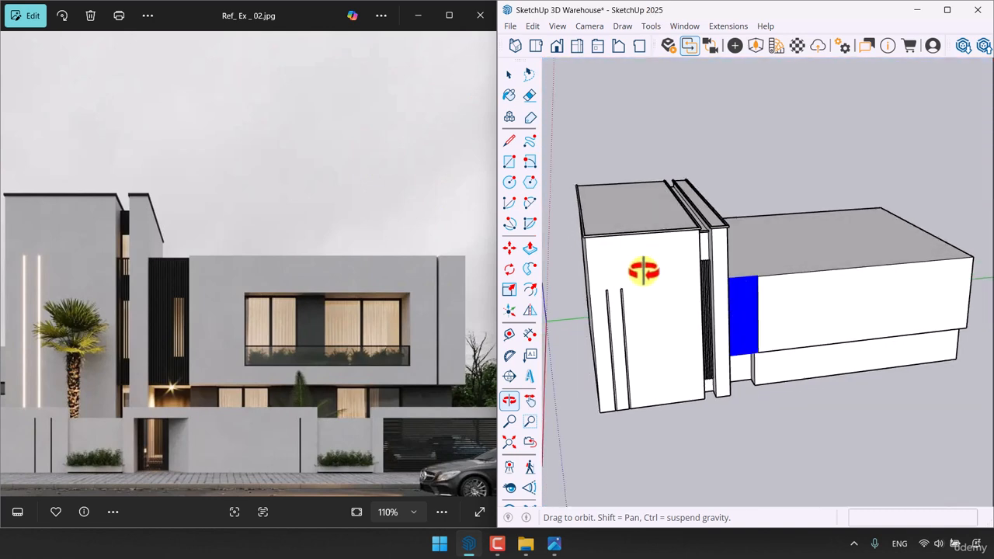
# - Place a vertical guide 2 m in from the ground-floor wall's edge beside the slatted panel
pyautogui.scroll(5, 852, 295)
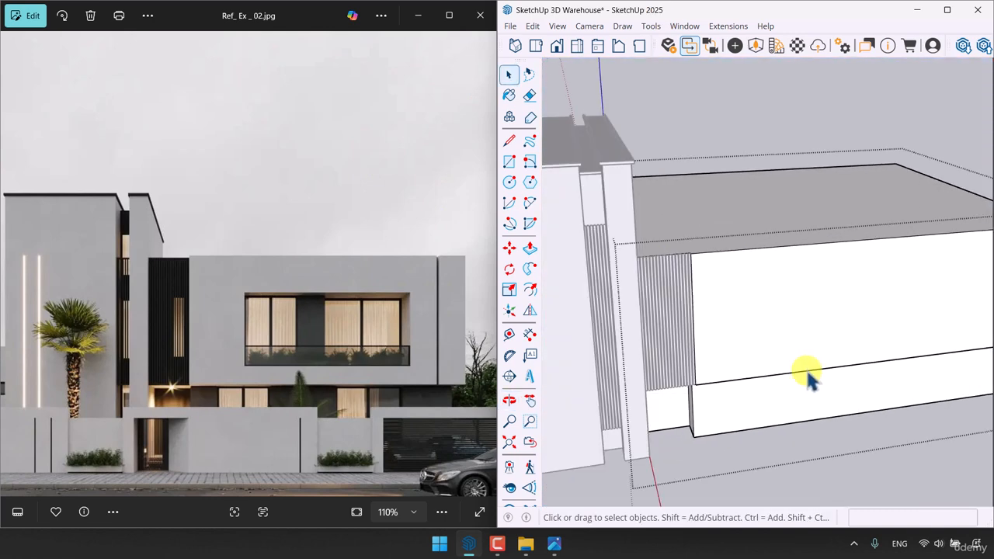
pyautogui.moveTo(810, 377)
pyautogui.mouseDown(button='middle')
pyautogui.moveTo(755, 311)
pyautogui.moveTo(613, 236)
pyautogui.mouseUp(button='middle')
pyautogui.scroll(-1, 613, 235)
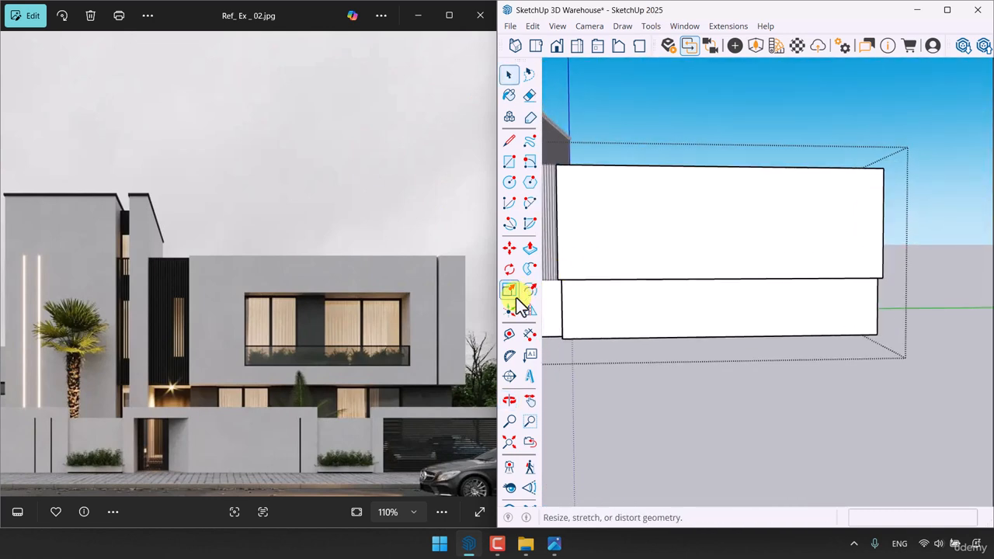
pyautogui.click(509, 336)
pyautogui.keyDown('shift'); pyautogui.moveTo(704, 358); pyautogui.dragTo(777, 357, button='middle'); pyautogui.keyUp('shift')
pyautogui.scroll(3, 633, 289)
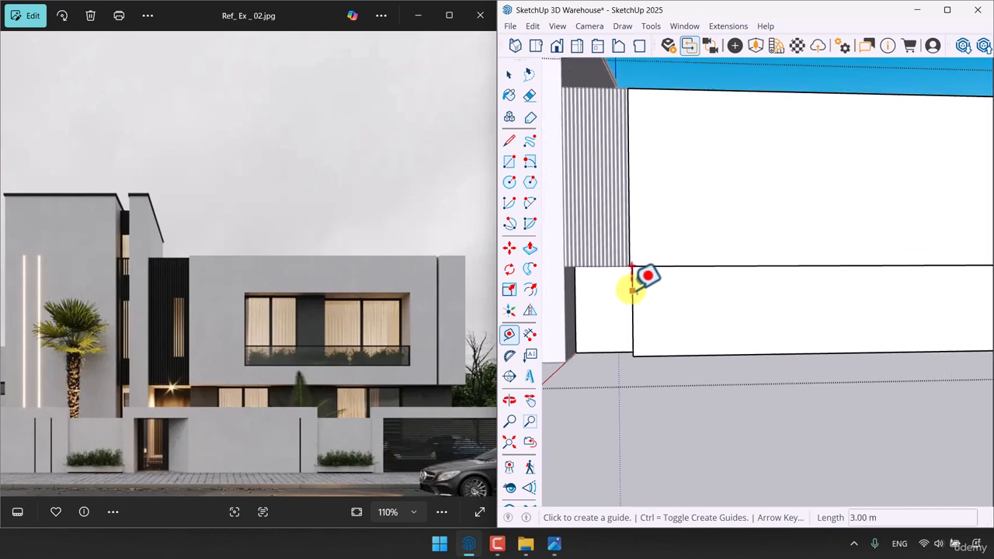
pyautogui.click(632, 289)
pyautogui.scroll(-2, 680, 288)
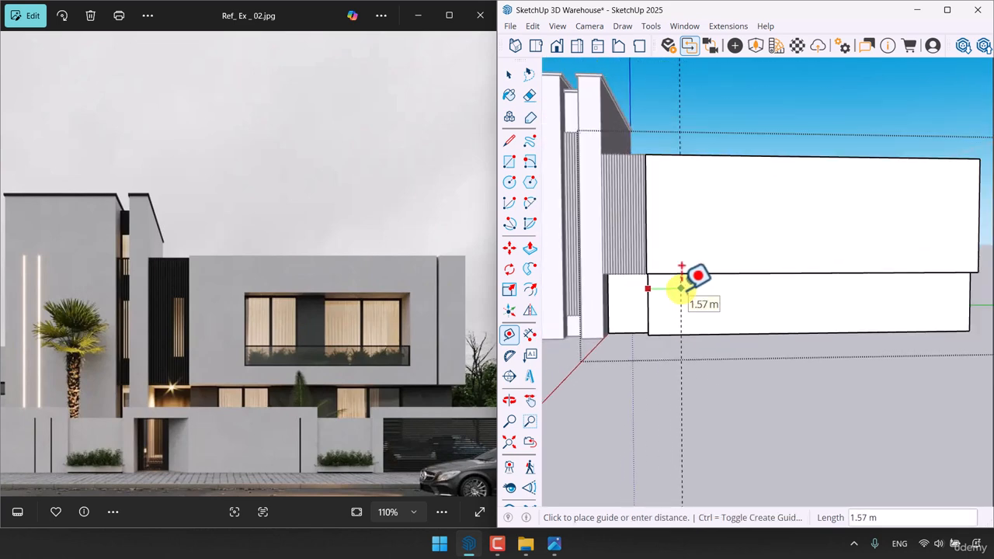
pyautogui.write('2')
pyautogui.press('Return')
# - Place a vertical guide 3 m in from the ground-floor wall's far edge
pyautogui.scroll(-4, 658, 306)
pyautogui.scroll(4, 812, 305)
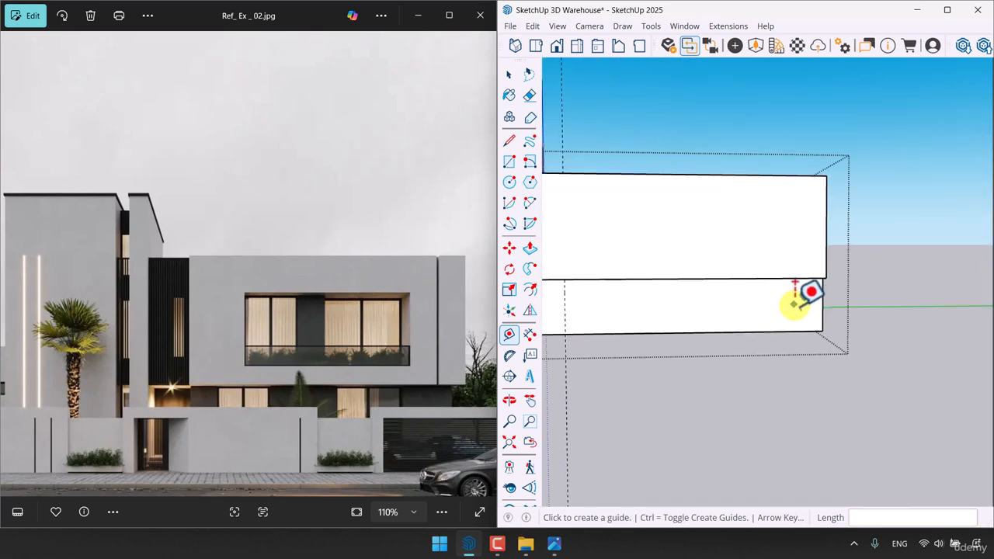
pyautogui.click(825, 294)
pyautogui.write('2')
pyautogui.press('Return')
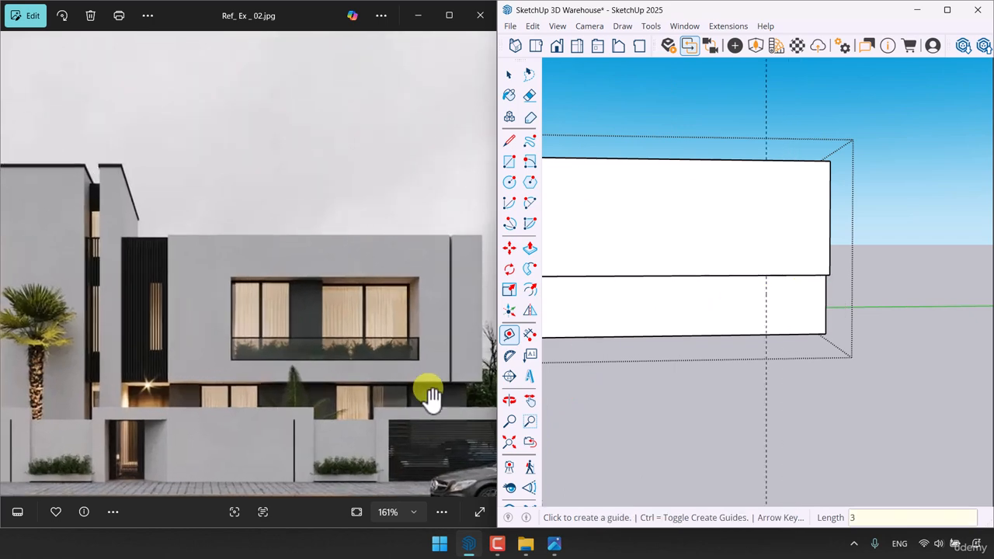
# - Compare the ground-floor windows in the reference image and add a guide 2.50 m inward from the guide nearest the slatted panel
pyautogui.scroll(5, 428, 396)
pyautogui.scroll(-5, 343, 309)
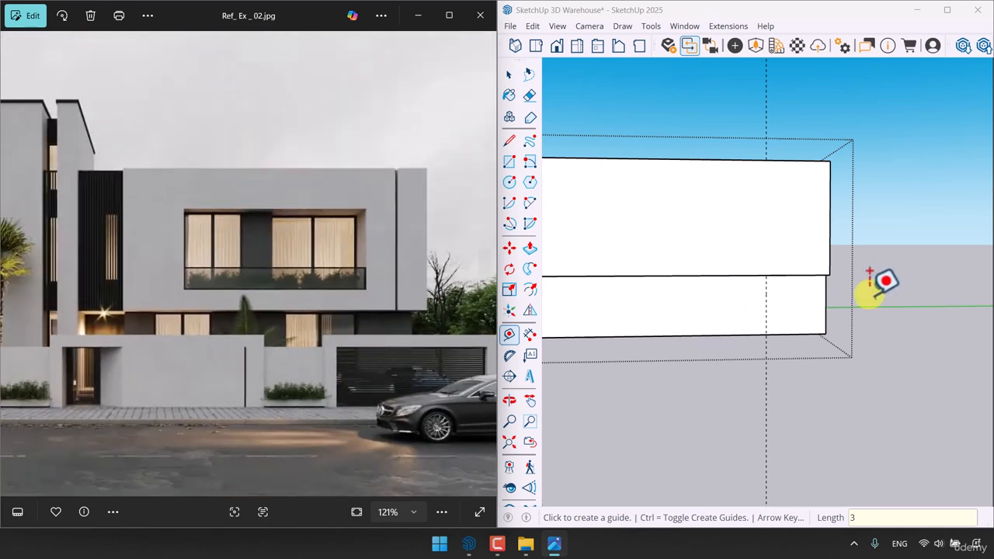
pyautogui.scroll(-2, 872, 288)
pyautogui.scroll(2, 706, 288)
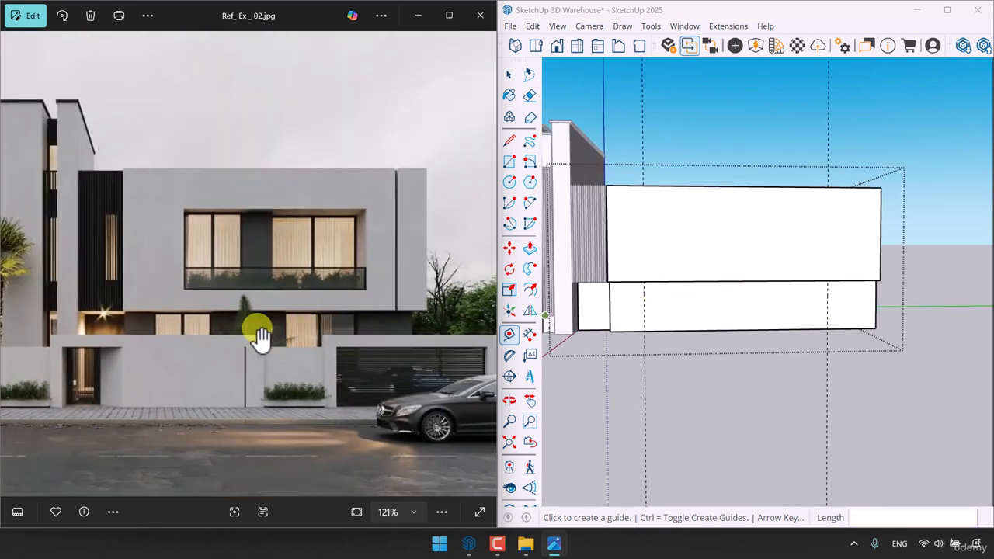
pyautogui.scroll(1, 259, 334)
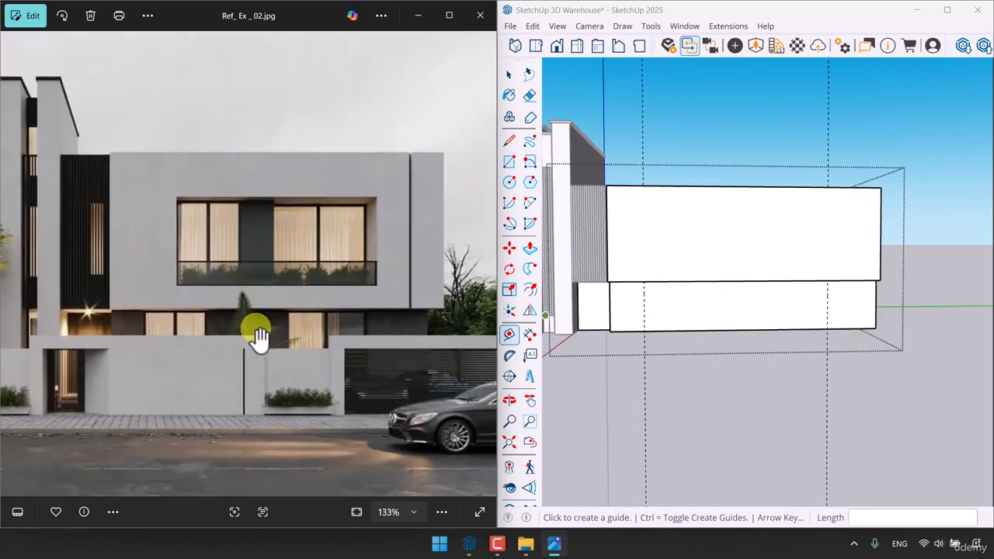
pyautogui.scroll(3, 268, 334)
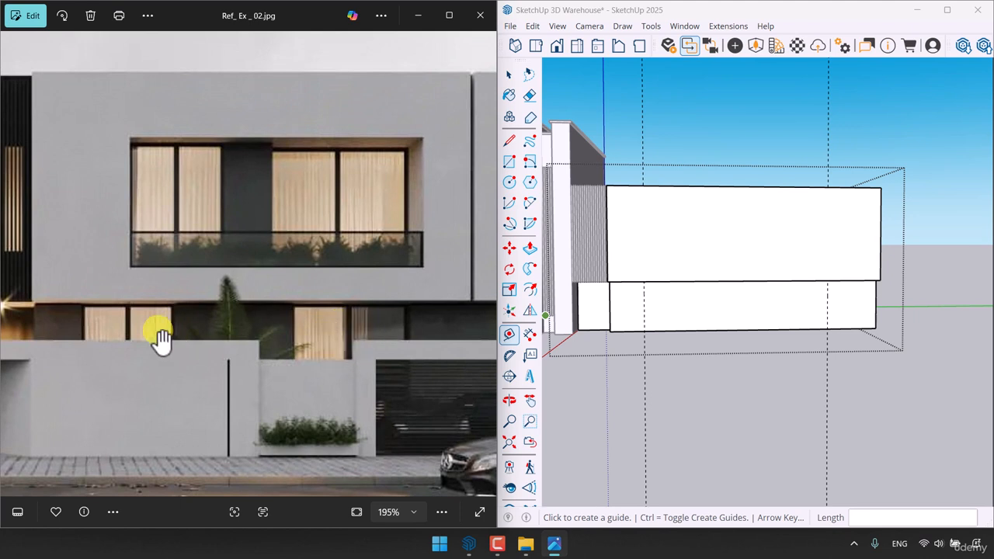
pyautogui.scroll(1, 703, 300)
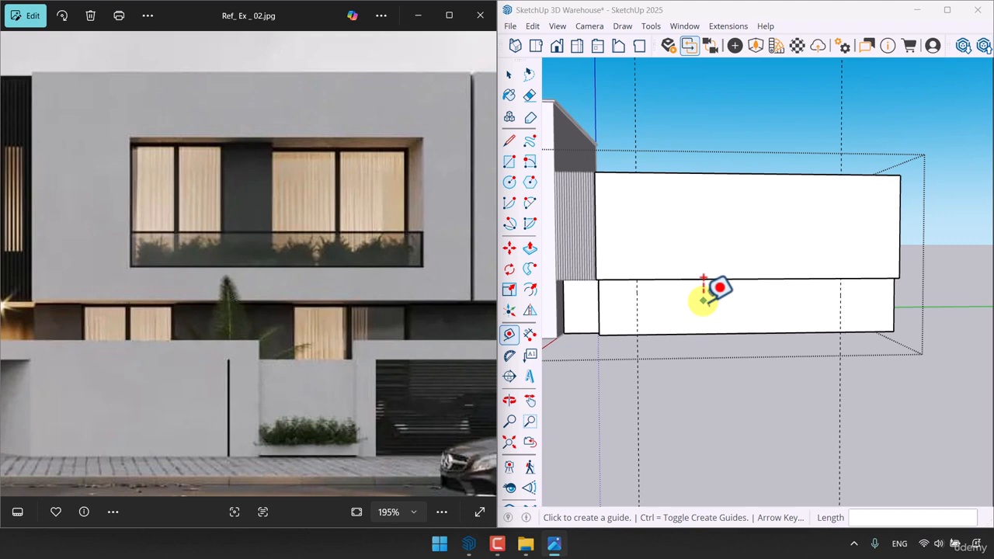
pyautogui.click(637, 299)
pyautogui.scroll(1, 639, 296)
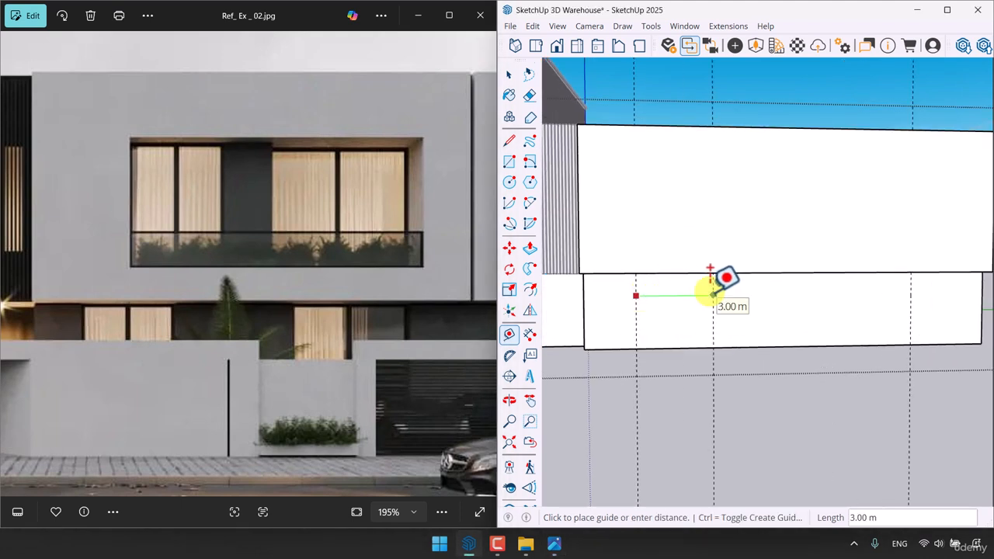
pyautogui.write('2.50')
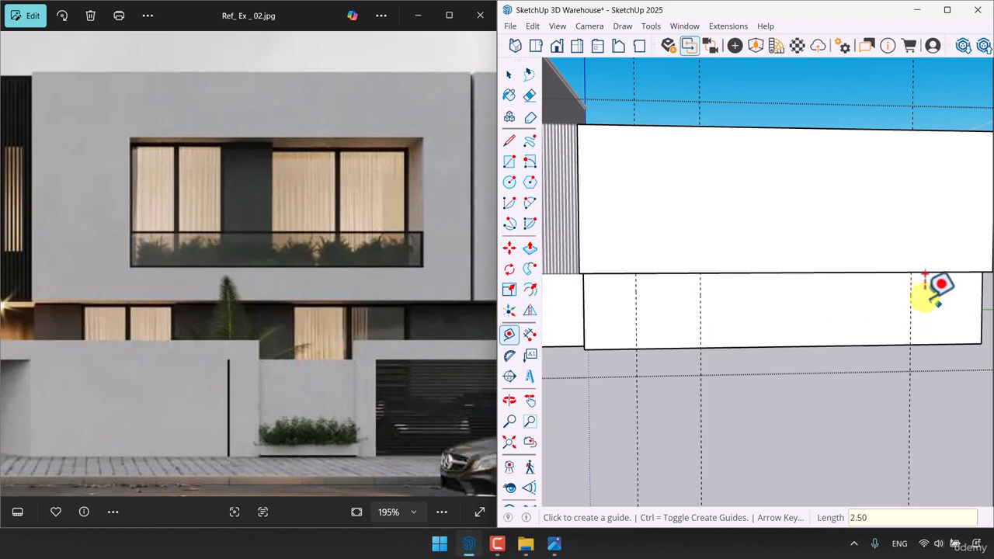
# - Add a vertical guide 3.50 m inward from the guide near the ground-floor wall's far edge
pyautogui.click(911, 293)
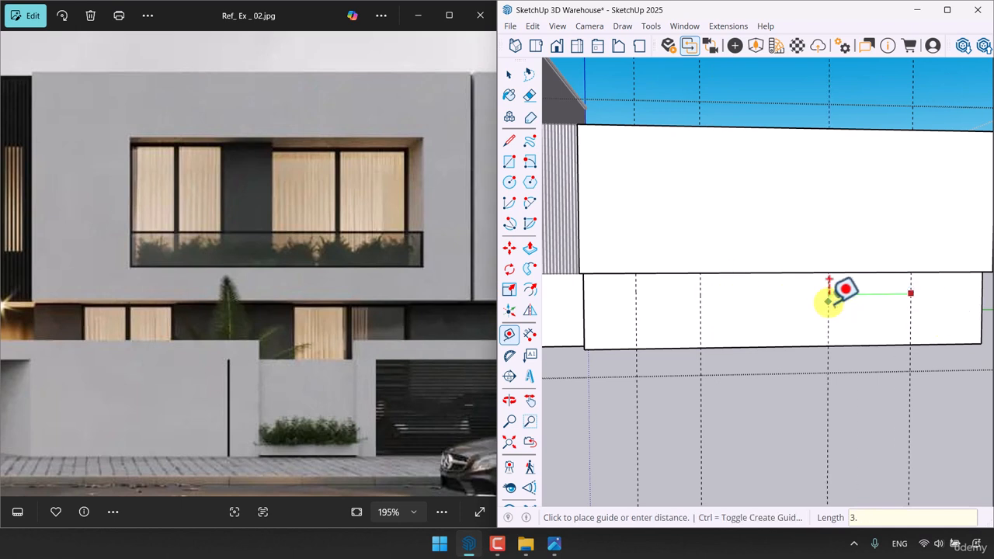
pyautogui.write('3.50')
pyautogui.press('Return')
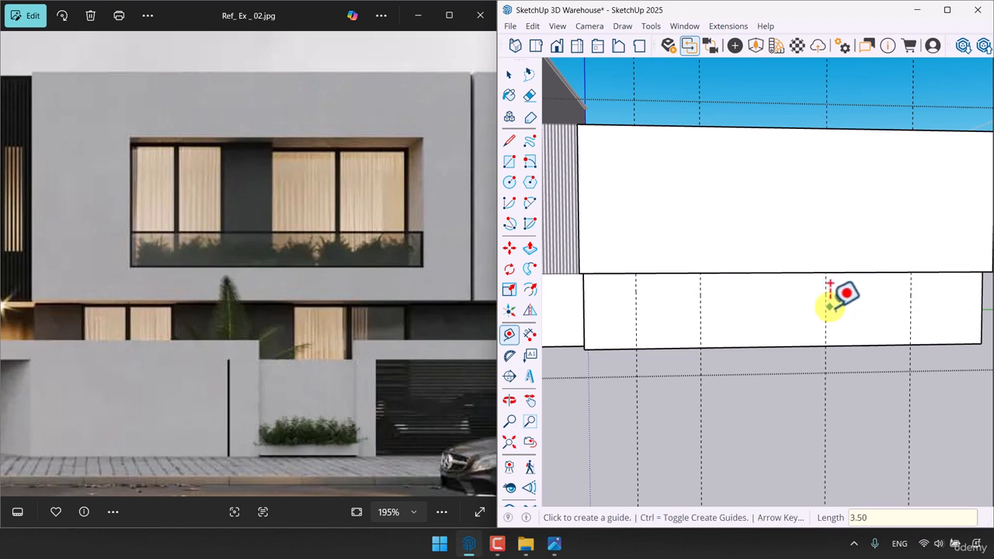
# - Place a horizontal guide 0.6 m above the ground-floor wall's base and another 2.20 m above that one
pyautogui.click(789, 346)
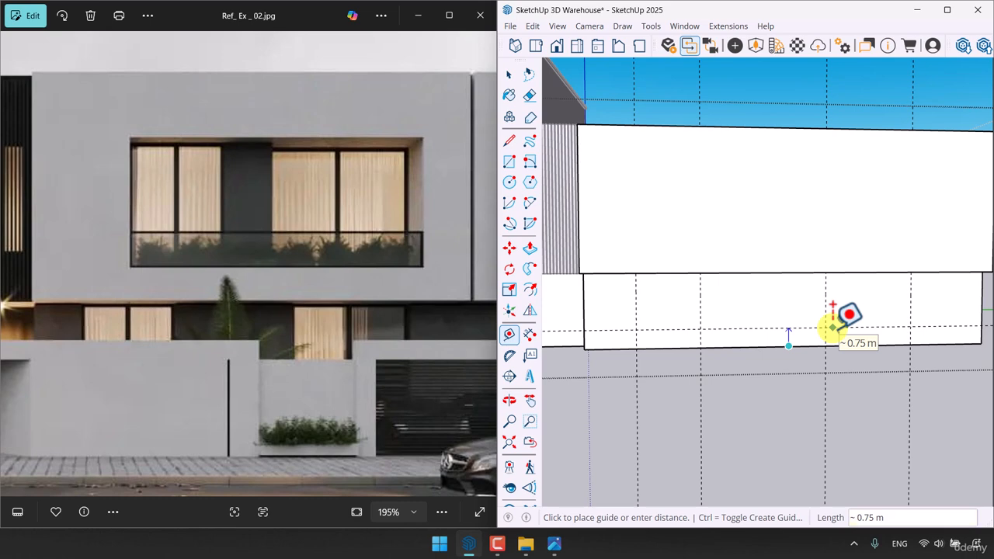
pyautogui.write('0.6')
pyautogui.press('Return')
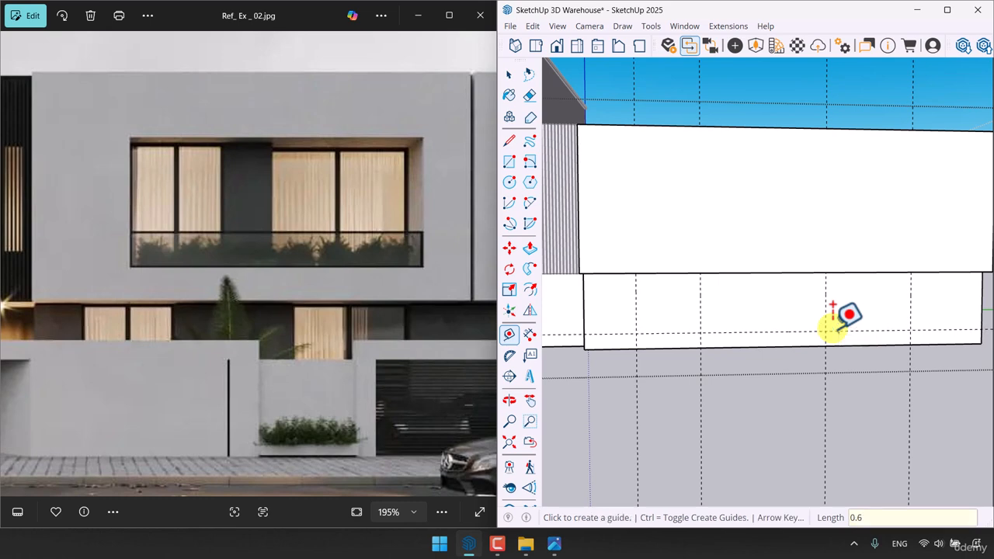
pyautogui.moveTo(830, 326); pyautogui.dragTo(801, 296, button='middle')
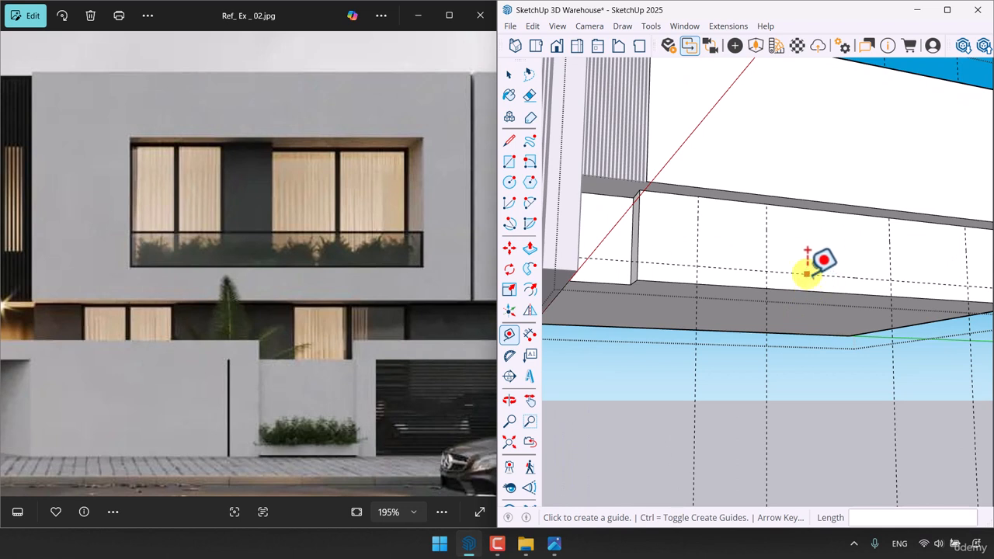
pyautogui.click(806, 274)
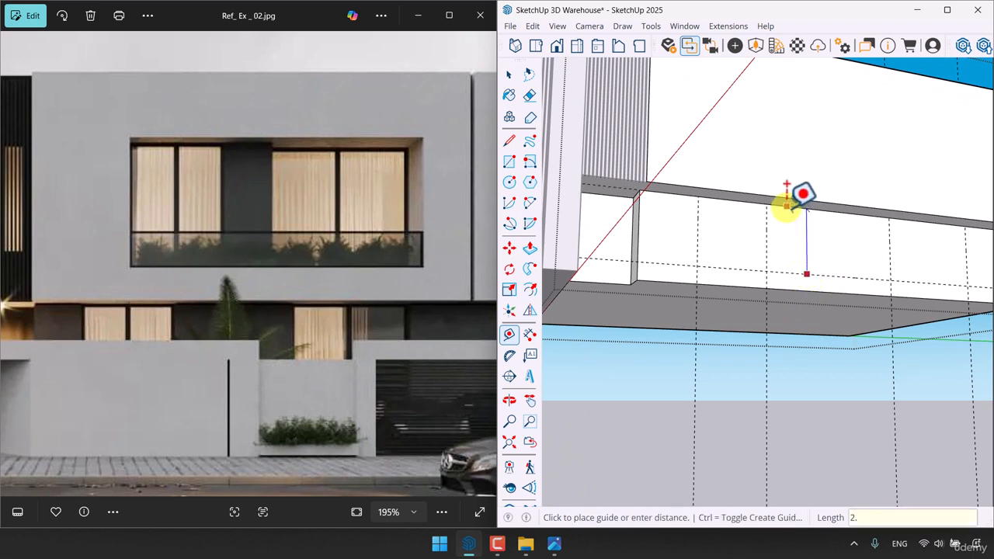
pyautogui.click(787, 205)
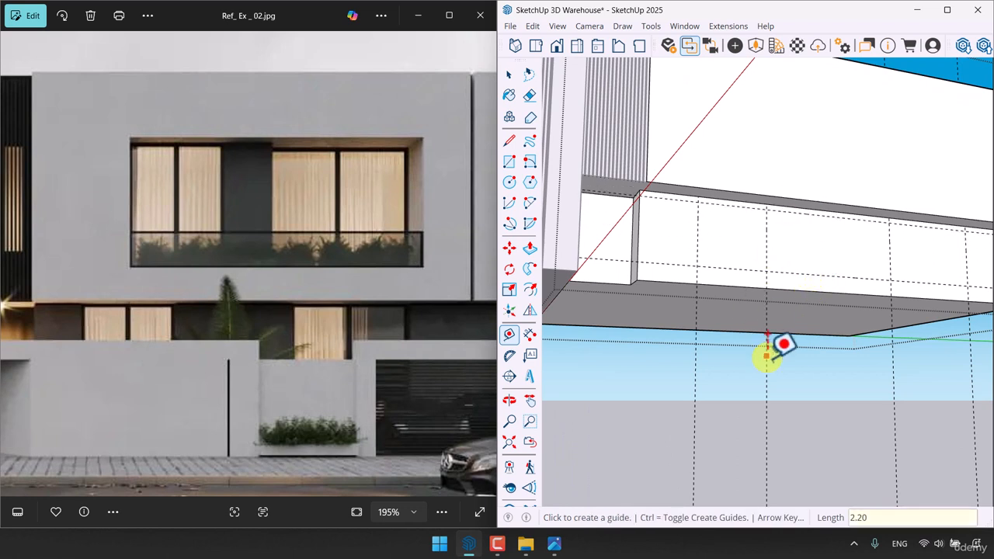
# - Draw two window rectangles on the ground-floor wall between the guide intersections, the first 2.50 m by 2.20 m
pyautogui.click(509, 162)
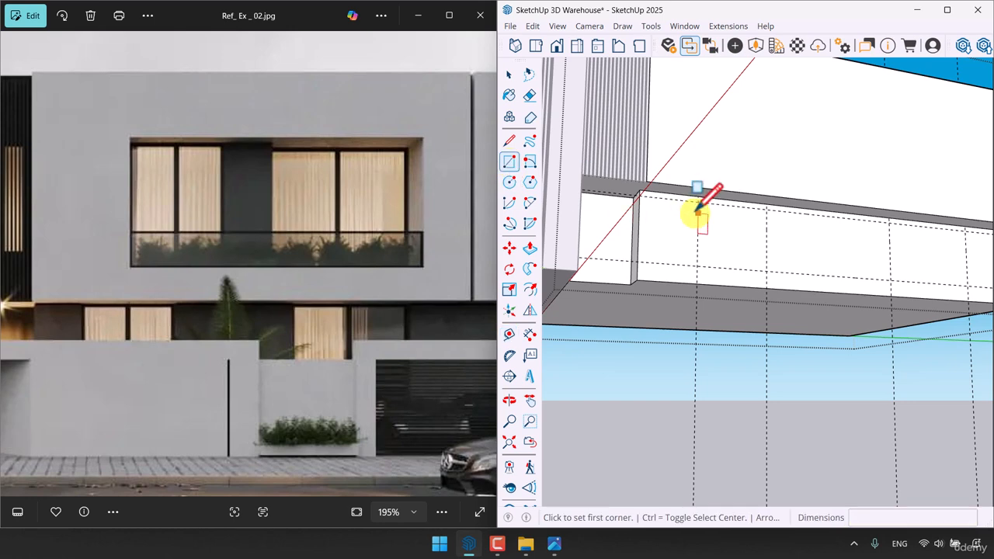
pyautogui.click(697, 205)
pyautogui.click(767, 272)
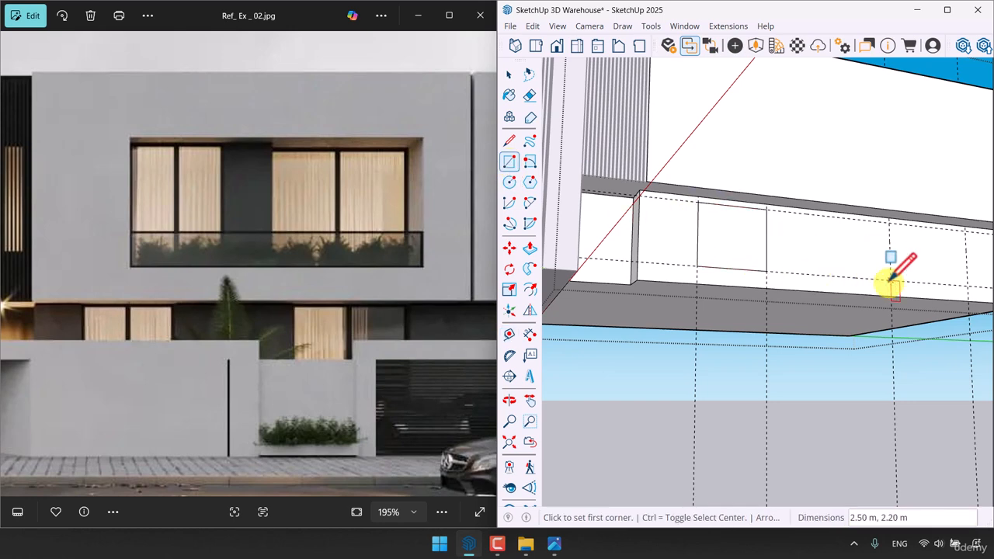
pyautogui.click(889, 223)
pyautogui.click(968, 286)
pyautogui.press('space')
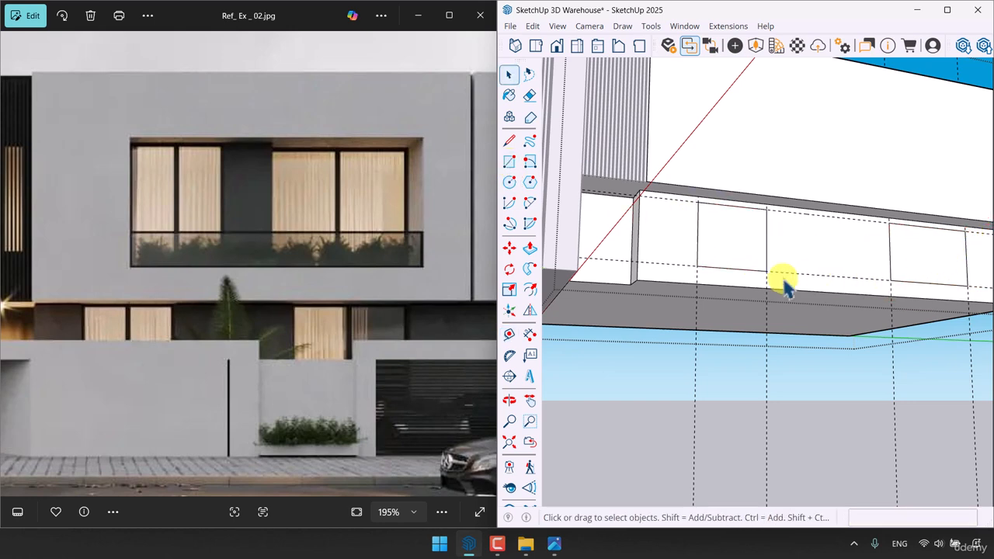
# - Push both ground-floor window rectangles 0.20 m into the wall
pyautogui.click(529, 247)
pyautogui.moveTo(668, 311); pyautogui.dragTo(811, 311, button='middle')
pyautogui.click(808, 307)
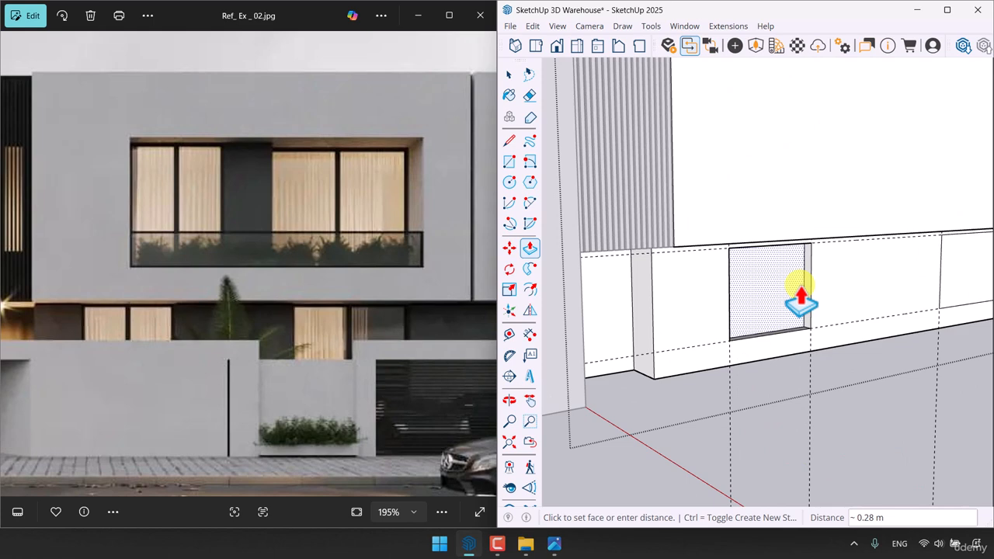
pyautogui.click(800, 300)
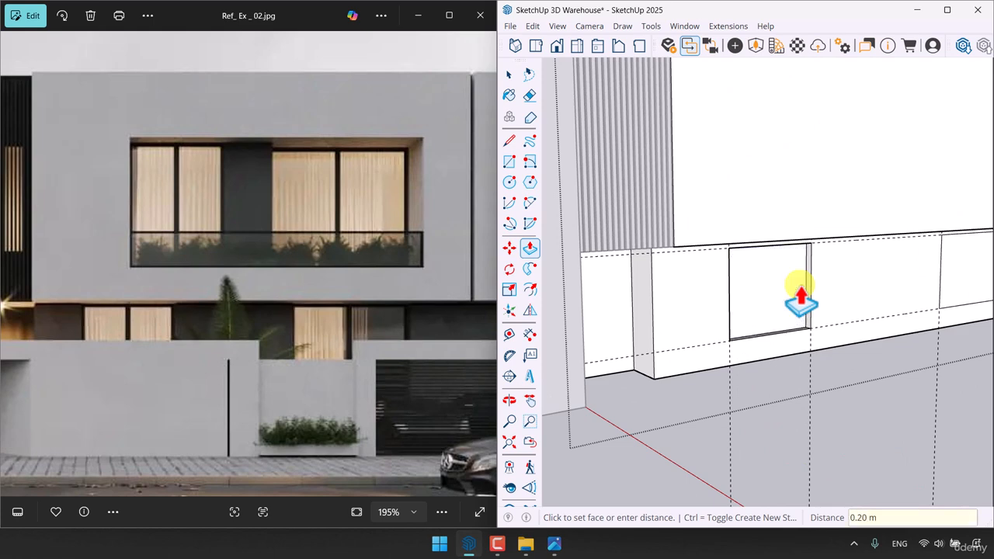
pyautogui.doubleClick(970, 277)
pyautogui.press('space')
# - Delete all the construction guides around the lower wing
pyautogui.scroll(-3, 588, 336)
pyautogui.moveTo(588, 335); pyautogui.dragTo(626, 311, button='middle')
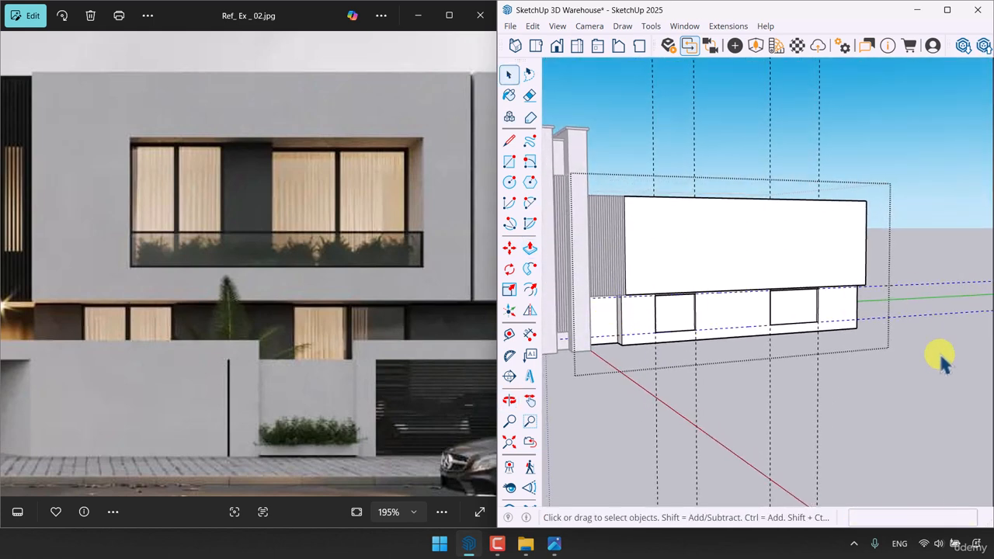
pyautogui.click(844, 95)
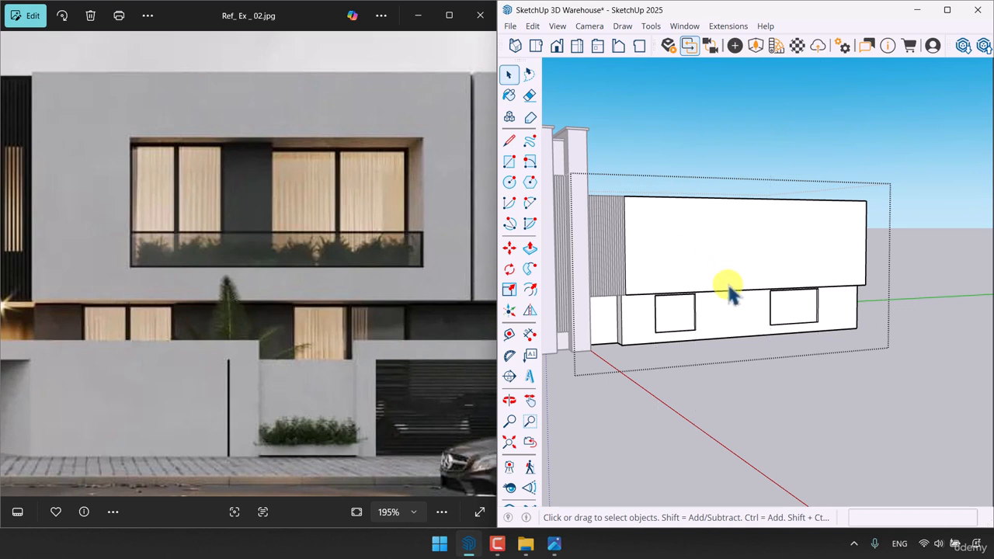
# - Draw a full-height rectangle over the half of the first window recess nearest the slatted panel
pyautogui.scroll(3, 729, 288)
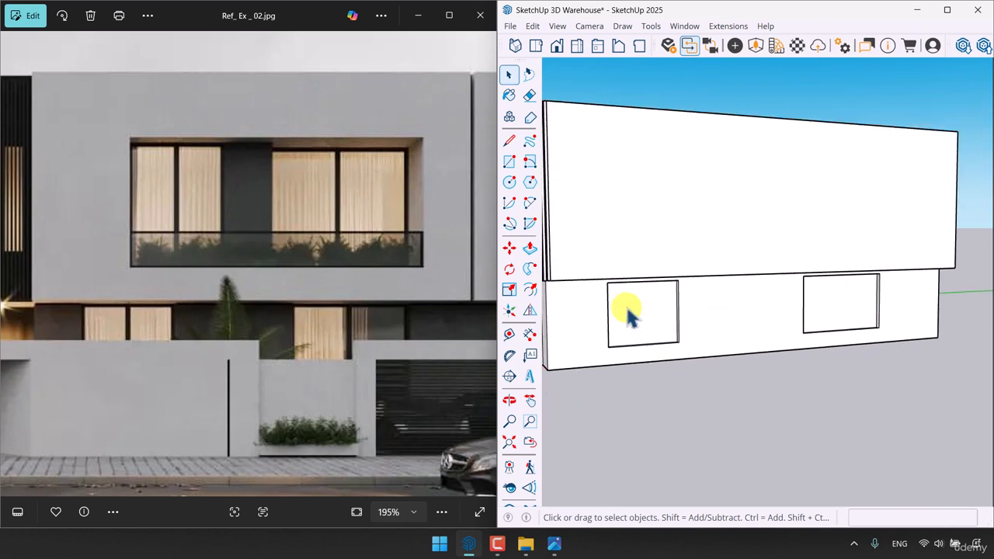
pyautogui.click(509, 161)
pyautogui.scroll(2, 612, 313)
pyautogui.scroll(1, 611, 314)
pyautogui.click(606, 268)
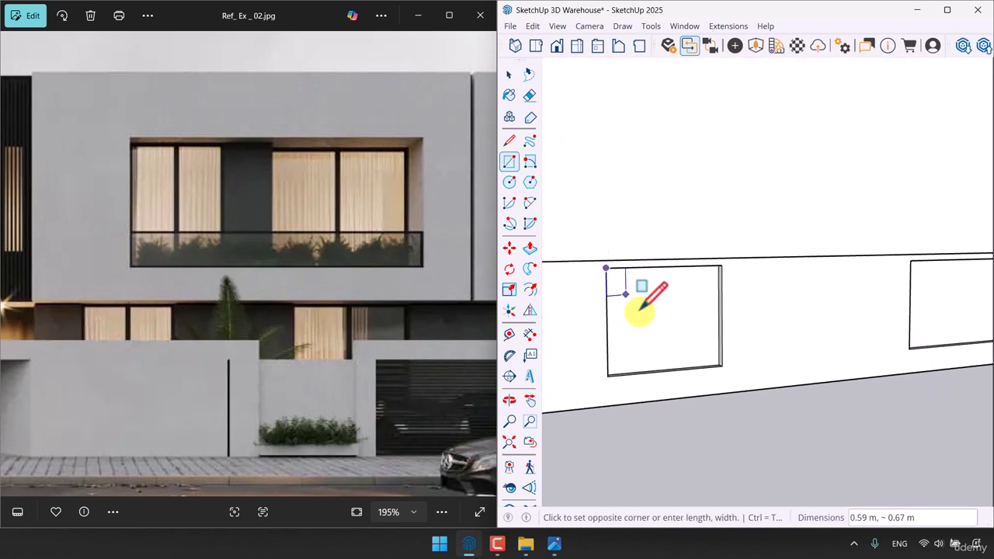
pyautogui.click(668, 369)
# - Make the half-width window rectangle a component
pyautogui.press('space')
pyautogui.rightClick(658, 345)
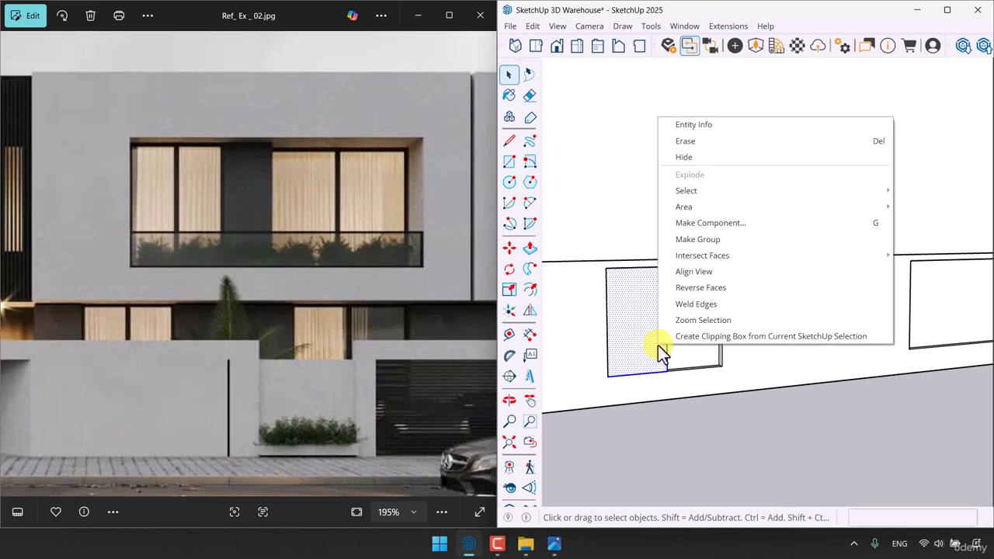
pyautogui.click(716, 226)
pyautogui.press('Return')
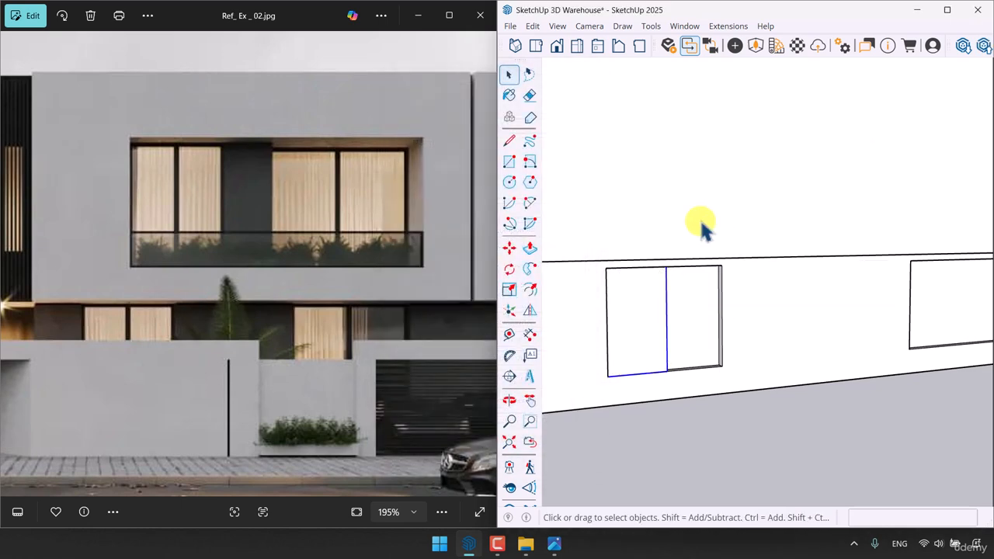
# - Copy the window component 1.25 m sideways to fill the other half of the recess
pyautogui.click(510, 248)
pyautogui.scroll(1, 646, 353)
pyautogui.press('ctrl')
pyautogui.click(677, 384)
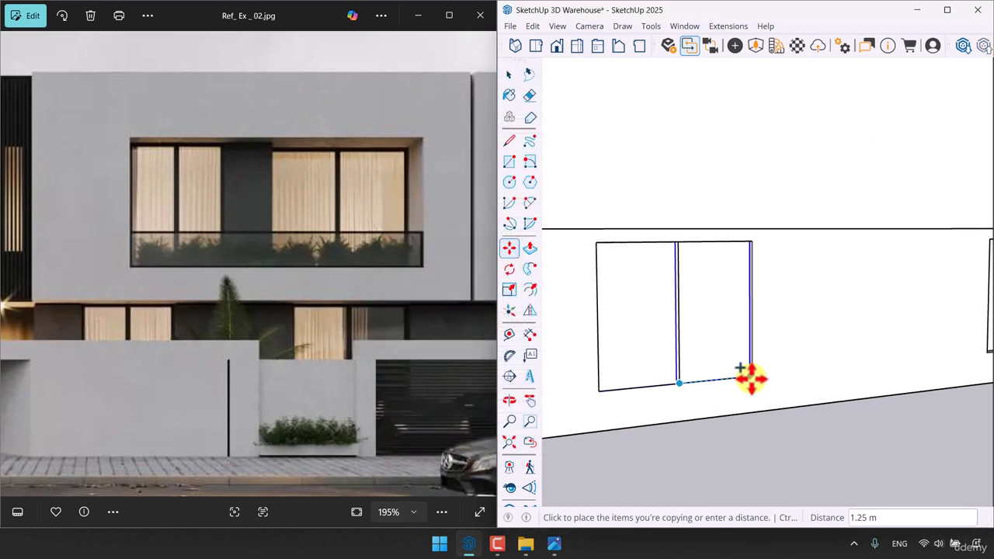
pyautogui.click(752, 378)
pyautogui.press('space')
# - Edit the window component and extrude its face to give the panels a slight thickness
pyautogui.moveTo(713, 317); pyautogui.dragTo(766, 406, button='middle')
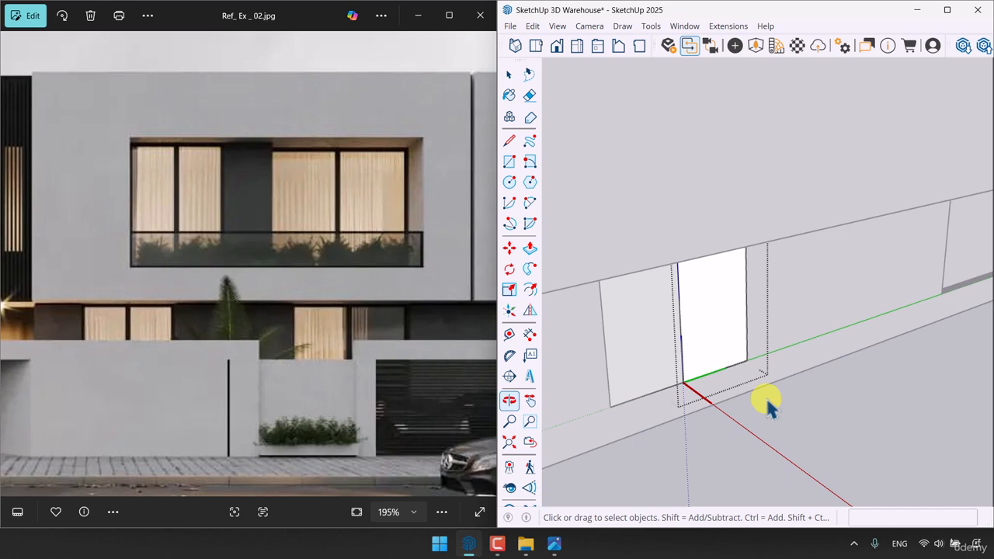
pyautogui.click(529, 249)
pyautogui.click(717, 312)
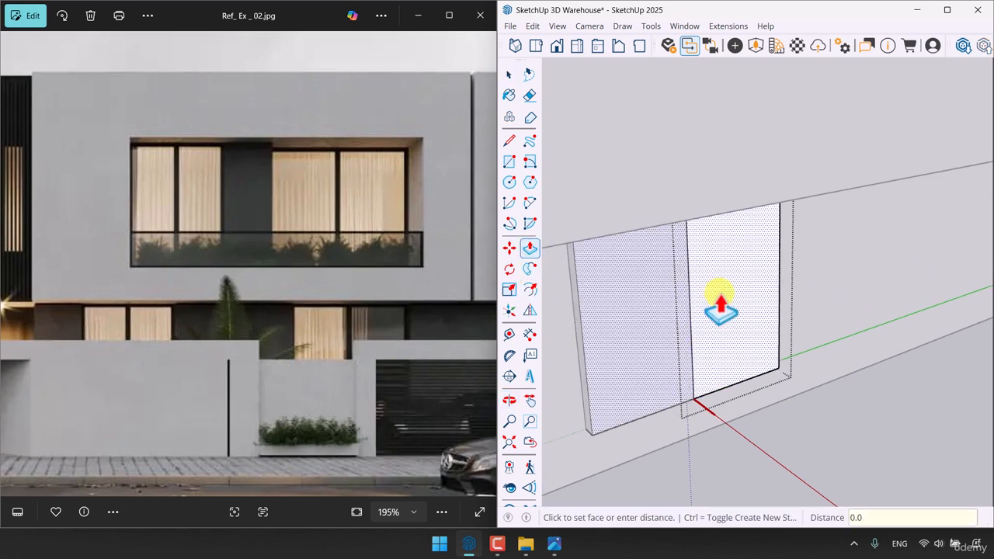
pyautogui.click(720, 309)
# - Offset the outline of the window component's face slightly inward to form a thin frame border
pyautogui.click(530, 289)
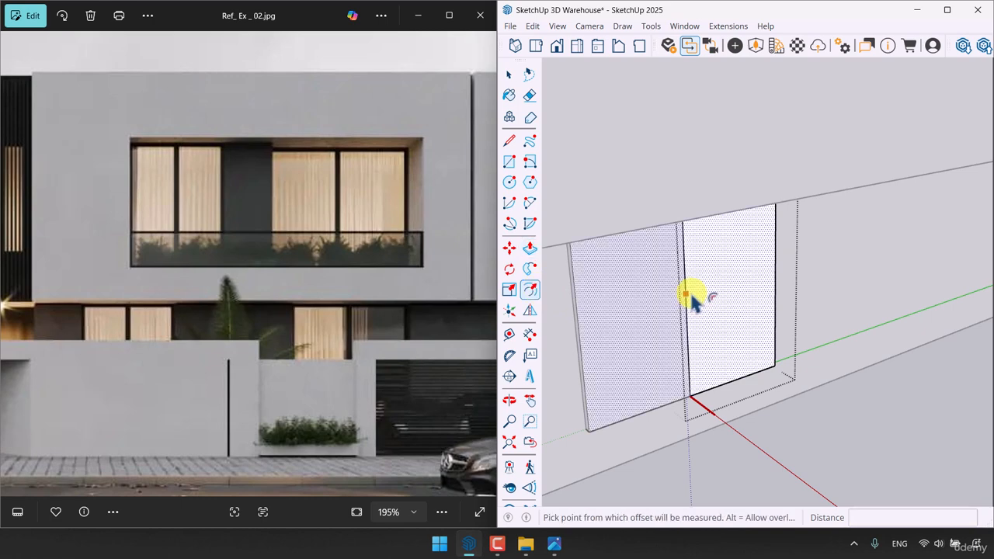
pyautogui.scroll(2, 694, 303)
pyautogui.click(686, 295)
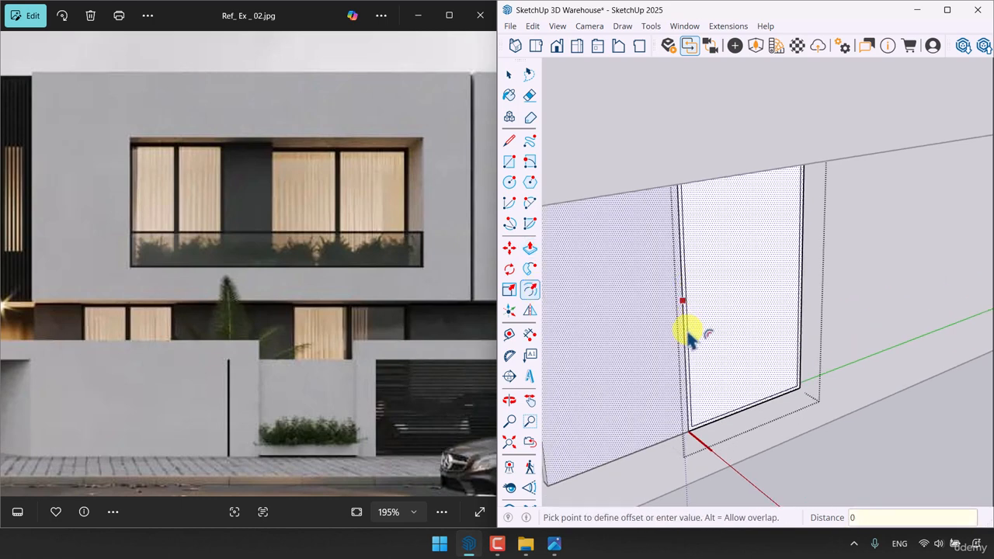
pyautogui.click(688, 334)
pyautogui.click(687, 337)
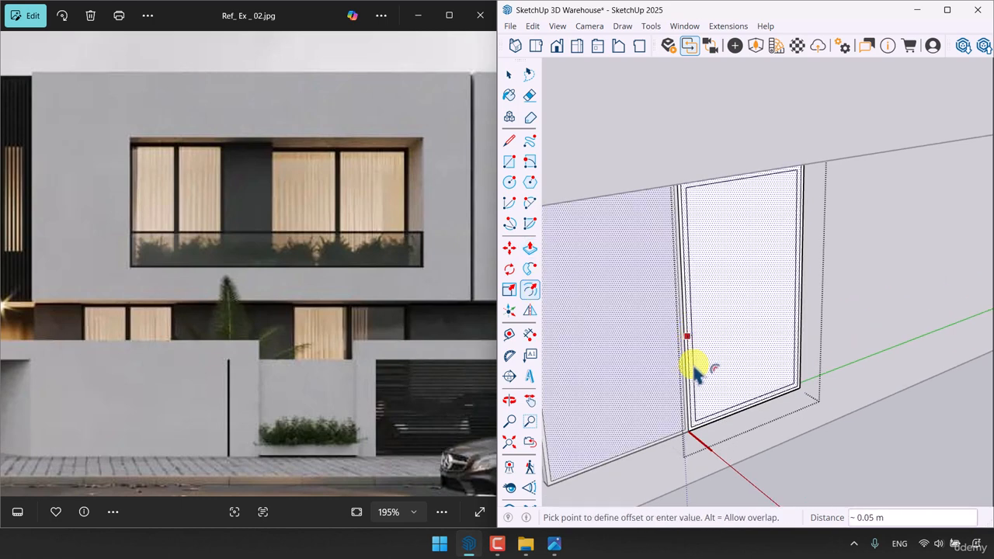
pyautogui.press('Escape')
pyautogui.press('space')
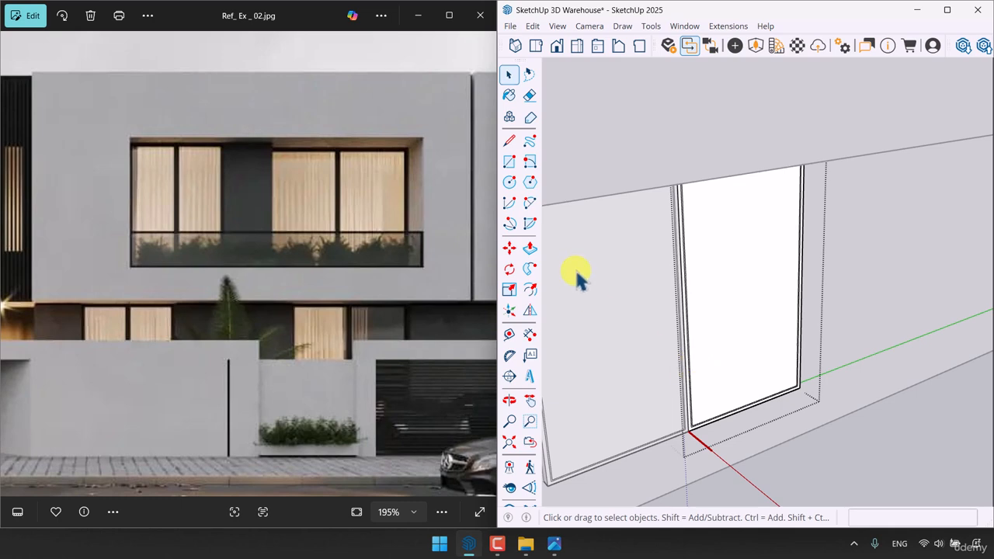
# - Push the window's inner face back through the thickness to leave an open frame
pyautogui.click(531, 247)
pyautogui.click(782, 255)
pyautogui.click(702, 418)
pyautogui.press('space')
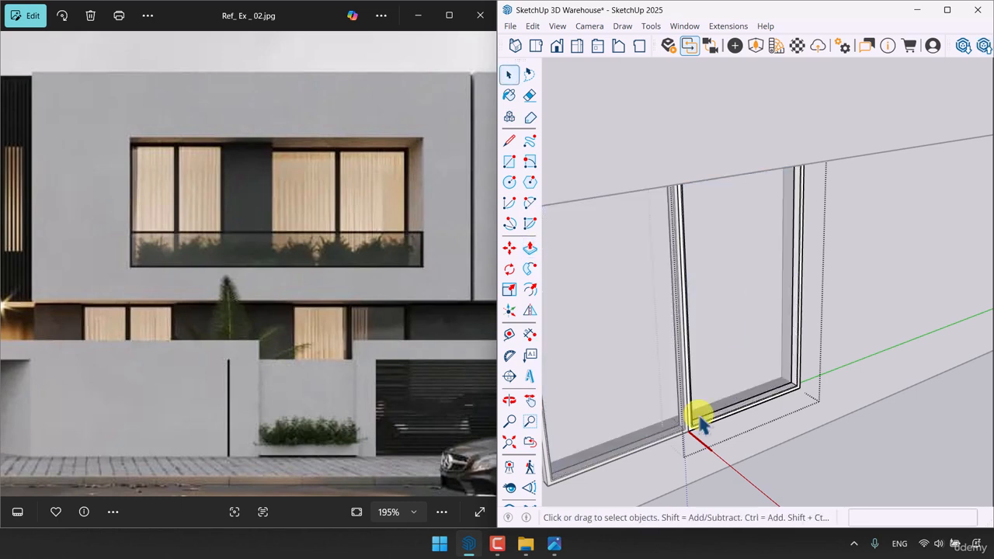
# - Push/Pull the frame's inner side faces to form a narrow stepped profile around the opening
pyautogui.scroll(7, 705, 415)
pyautogui.click(531, 250)
pyautogui.scroll(-4, 889, 361)
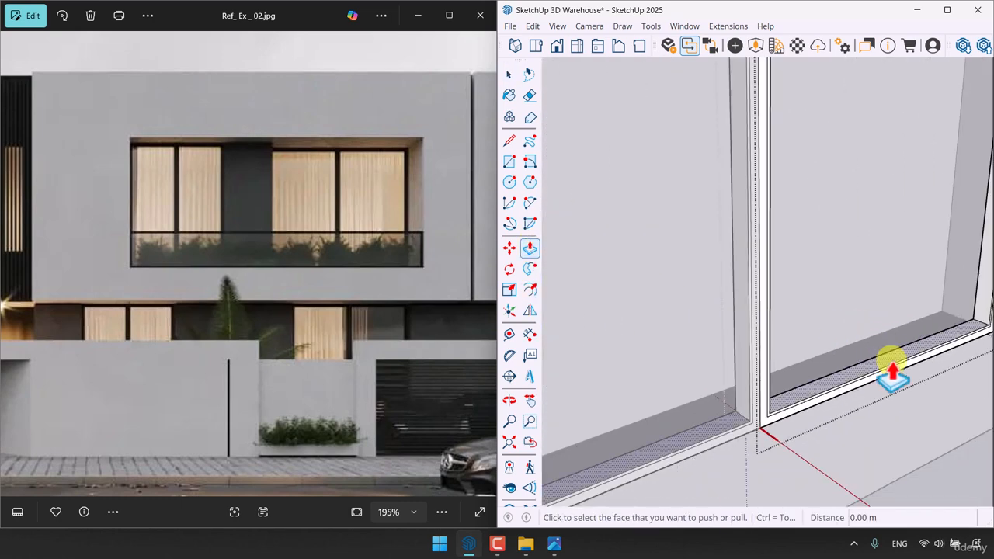
pyautogui.scroll(4, 893, 373)
pyautogui.click(905, 363)
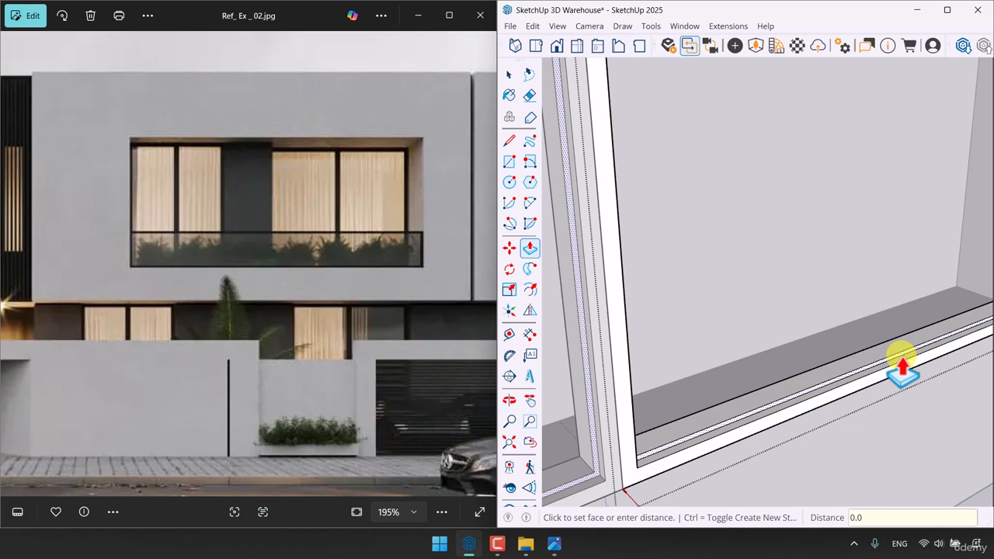
pyautogui.press('Return')
pyautogui.press('space')
# - Group all of the window frame's geometry inside the component
pyautogui.scroll(-5, 872, 362)
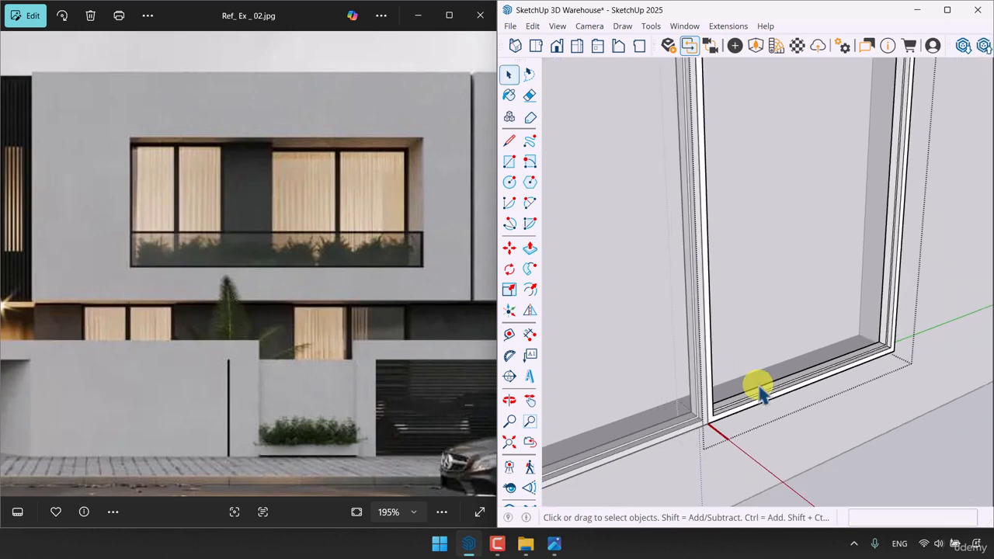
pyautogui.tripleClick(762, 388)
pyautogui.rightClick(761, 390)
pyautogui.click(761, 217)
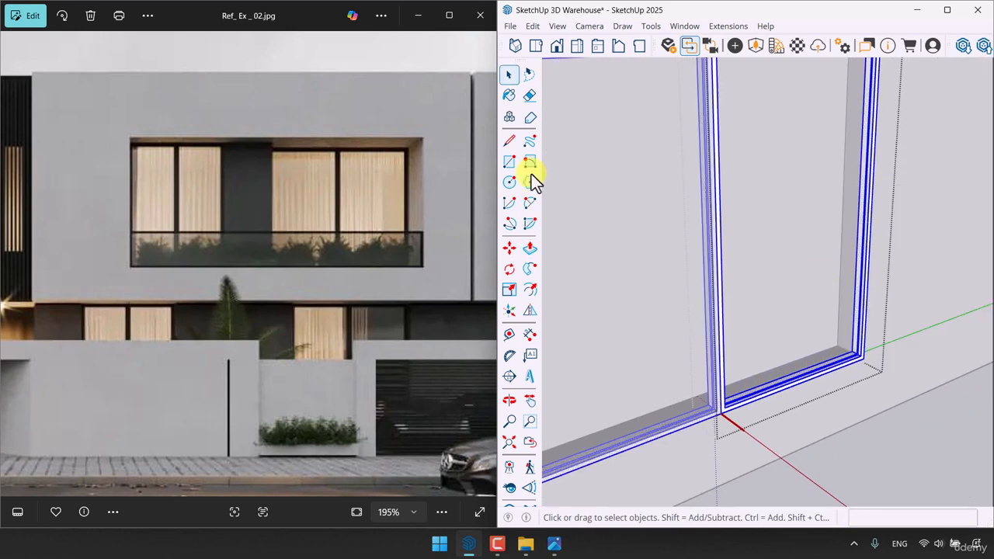
# - Draw a rectangle of 2.12 m by 1.17 m between opposite inner frame corners, at mid-depth, as the glass pane
pyautogui.click(509, 160)
pyautogui.scroll(4, 854, 334)
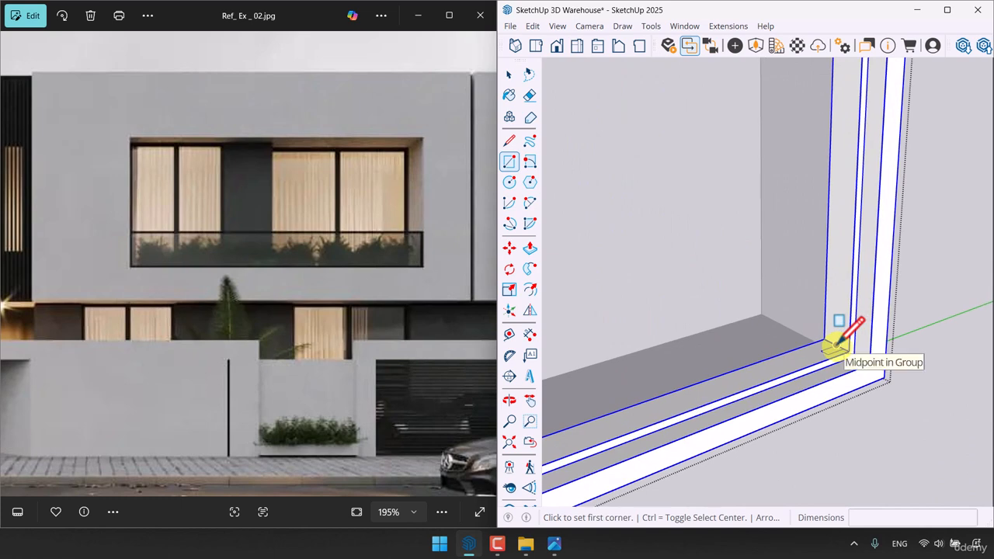
pyautogui.click(844, 336)
pyautogui.scroll(-2, 816, 427)
pyautogui.moveTo(629, 339); pyautogui.dragTo(815, 288, button='middle')
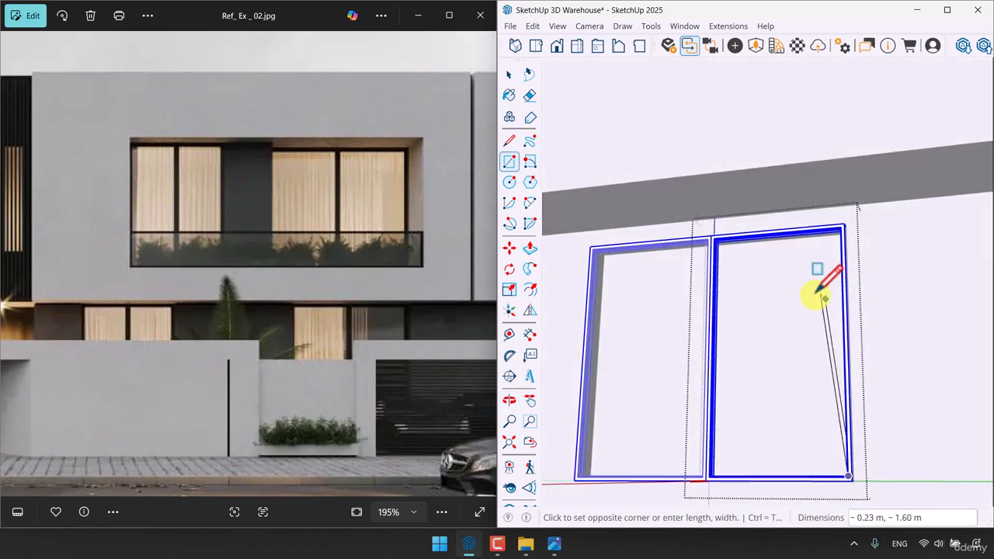
pyautogui.scroll(6, 701, 266)
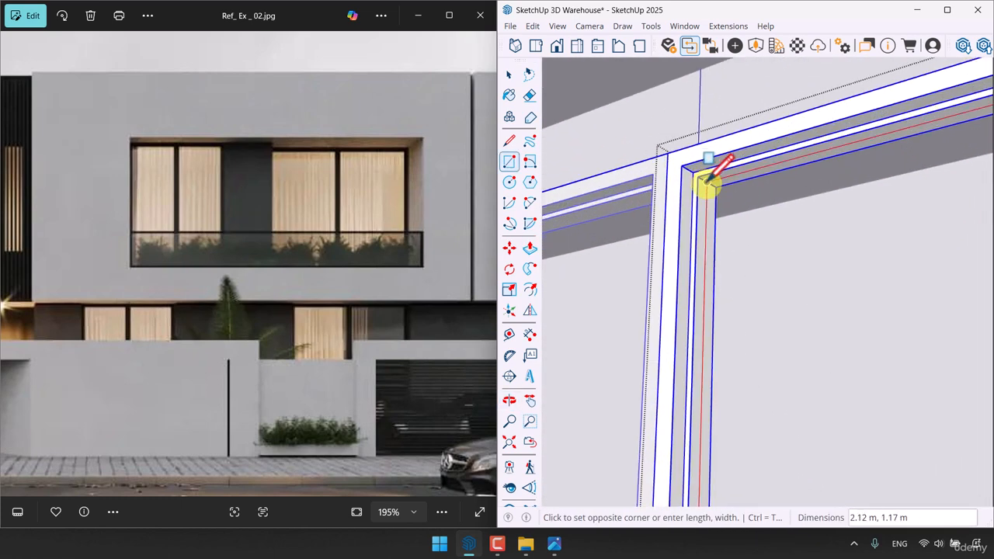
pyautogui.click(704, 180)
pyautogui.scroll(-8, 738, 264)
pyautogui.press('space')
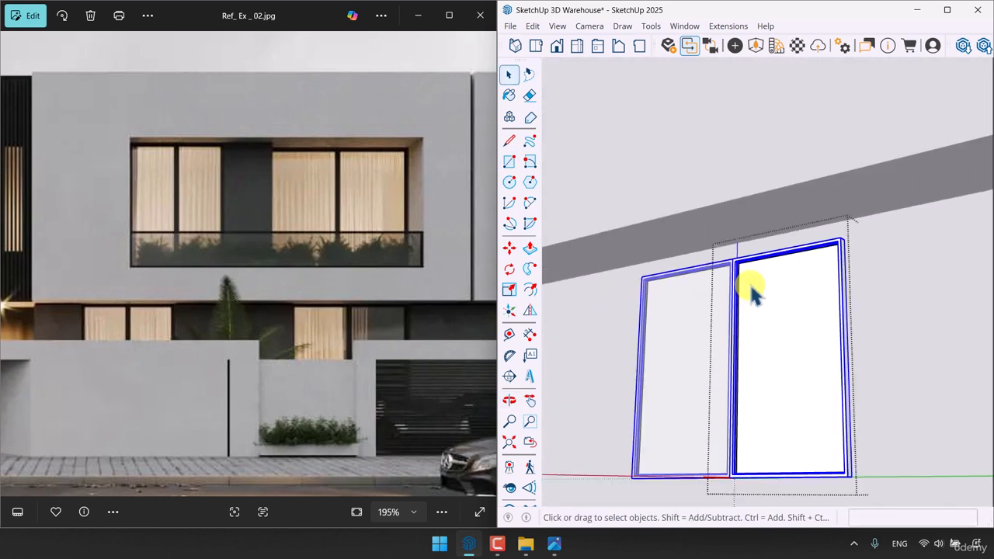
# - Paint the window pane with the Glass_Basic_01 material from the Glass collection
pyautogui.click(509, 94)
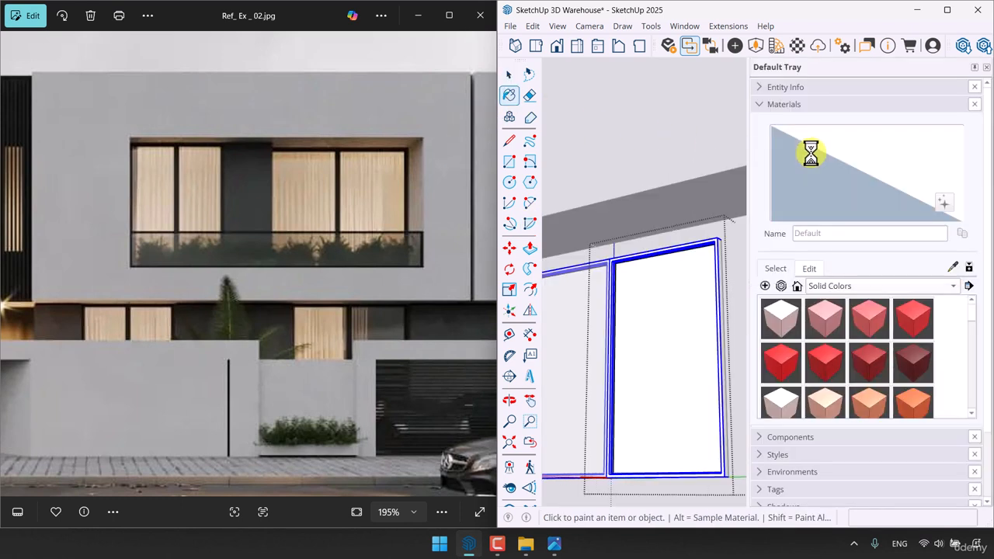
pyautogui.click(833, 286)
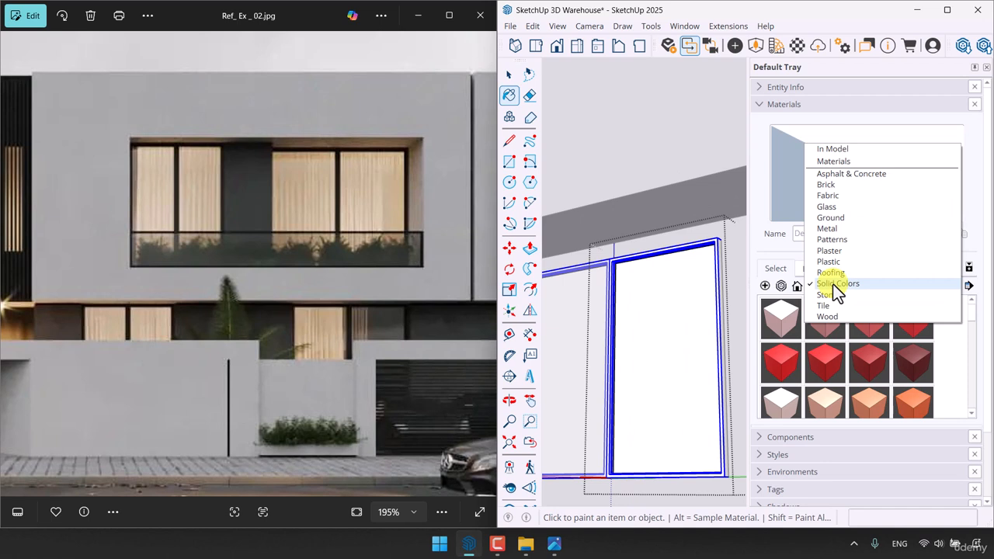
pyautogui.click(833, 209)
pyautogui.click(779, 318)
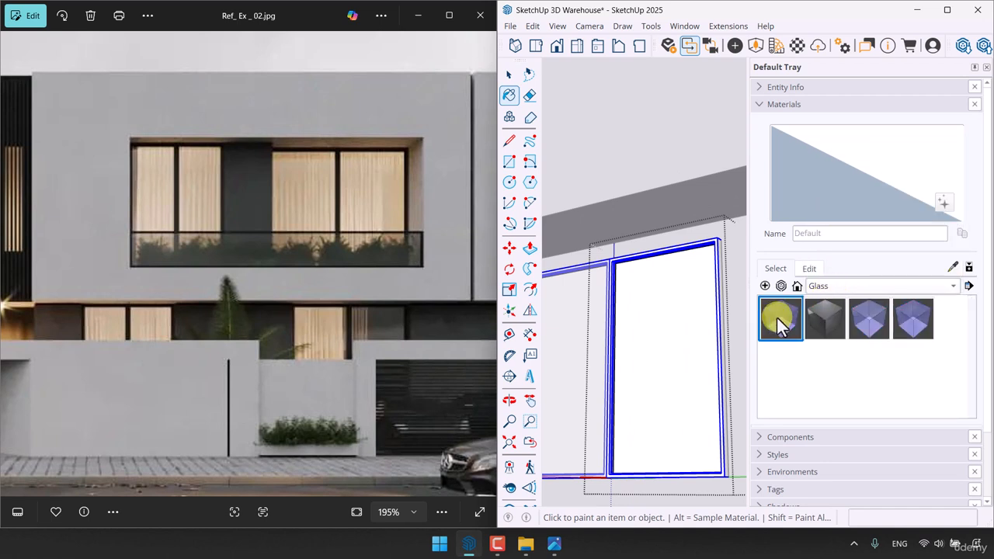
pyautogui.click(653, 311)
pyautogui.press('space')
pyautogui.moveTo(651, 309); pyautogui.dragTo(645, 431, button='middle')
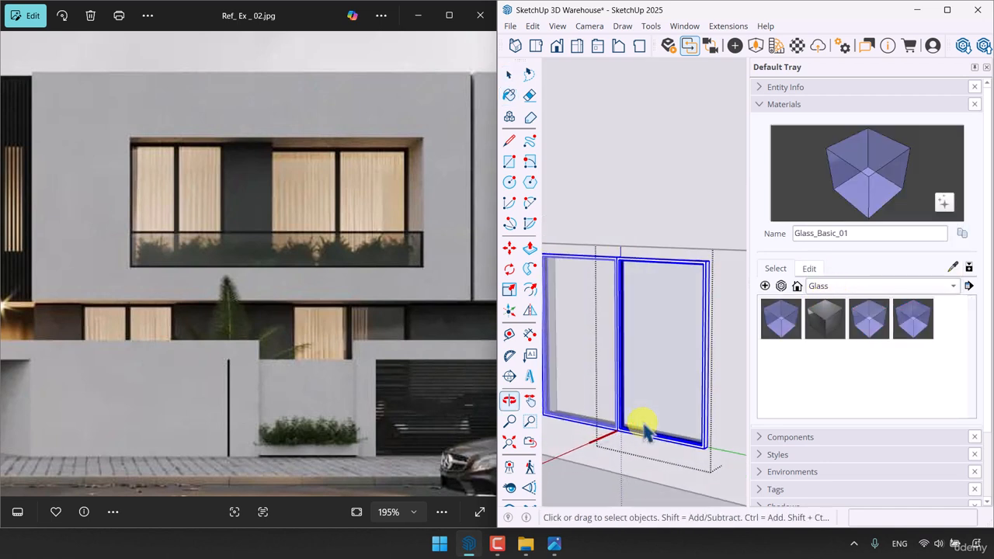
# - Paint the window frame with M06_Steel_Smoke from the Solid Colors collection and finish editing the component
pyautogui.click(857, 287)
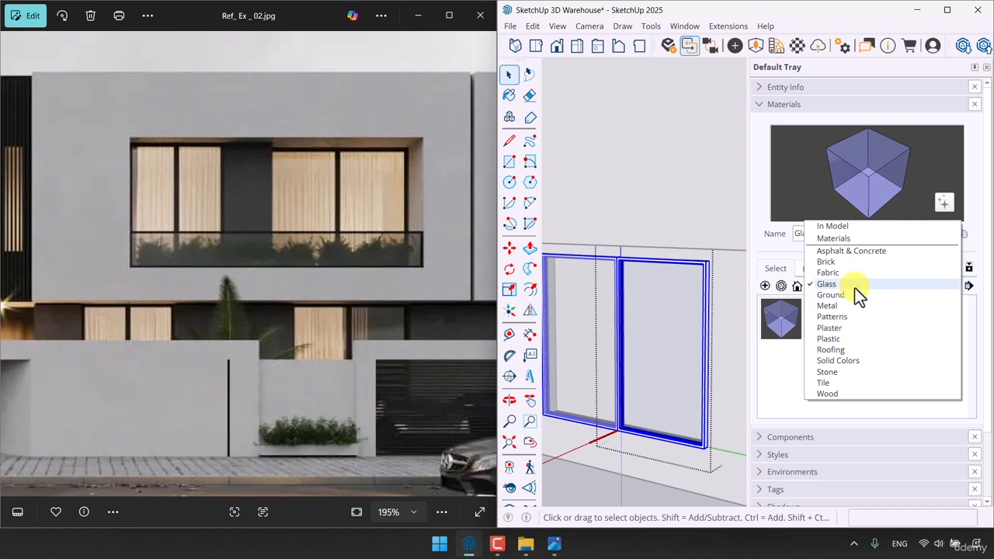
pyautogui.click(842, 359)
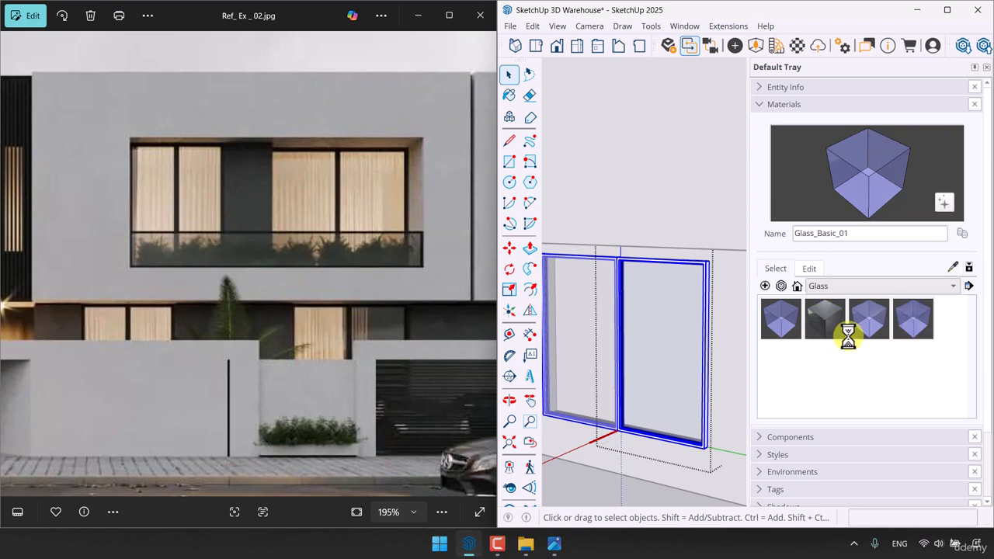
pyautogui.scroll(-15, 849, 335)
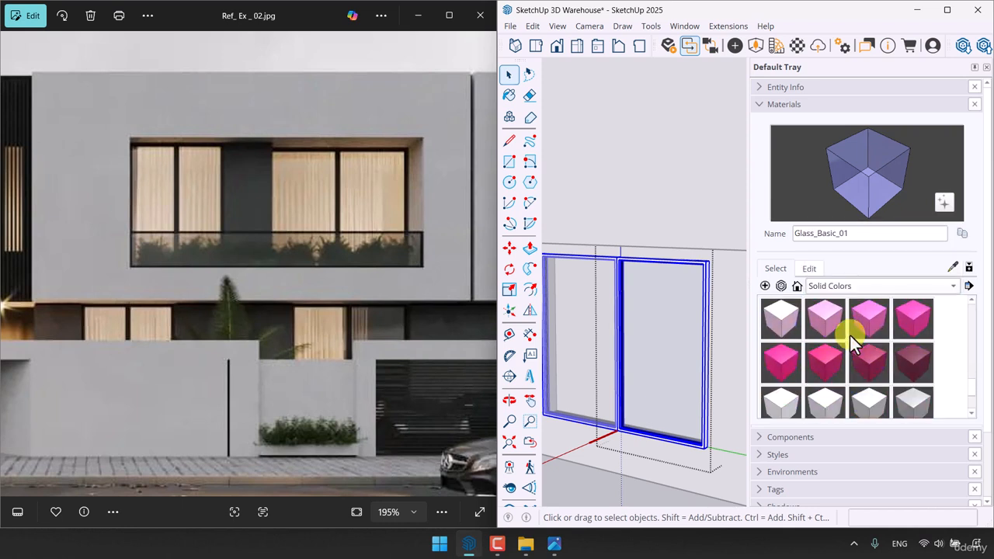
pyautogui.scroll(-3, 849, 335)
pyautogui.click(869, 362)
pyautogui.scroll(5, 618, 348)
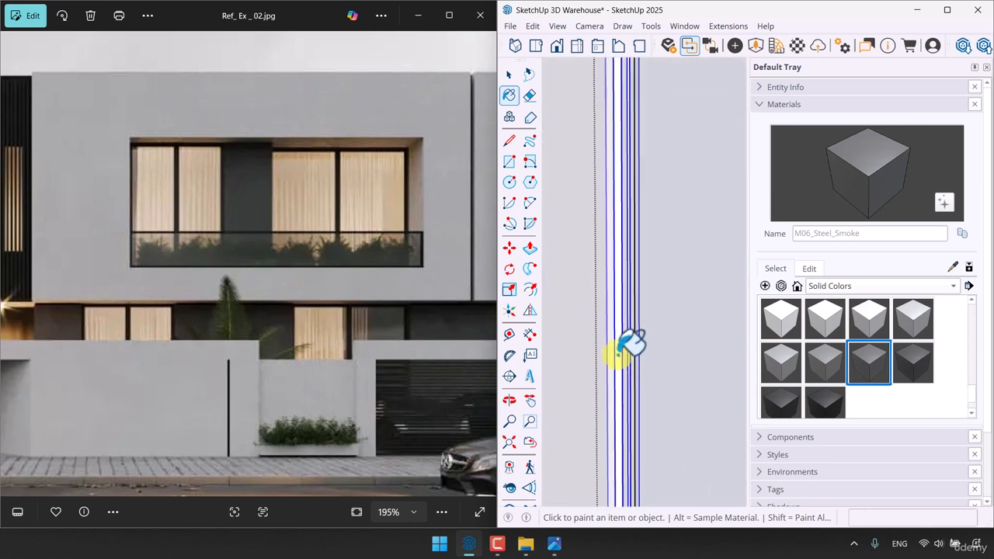
pyautogui.click(616, 351)
pyautogui.scroll(-8, 637, 317)
pyautogui.press('space')
pyautogui.click(644, 412)
# - Move both window components together so their lower corner meets the rear corner of the recess
pyautogui.moveTo(655, 271)
pyautogui.mouseDown(button='middle')
pyautogui.moveTo(649, 299)
pyautogui.moveTo(552, 306)
pyautogui.moveTo(648, 289)
pyautogui.moveTo(645, 310)
pyautogui.mouseUp(button='middle')
pyautogui.scroll(4, 673, 267)
pyautogui.click(674, 268)
pyautogui.keyDown('shift'); pyautogui.click(604, 286); pyautogui.keyUp('shift')
pyautogui.click(509, 249)
pyautogui.scroll(6, 646, 311)
pyautogui.click(645, 285)
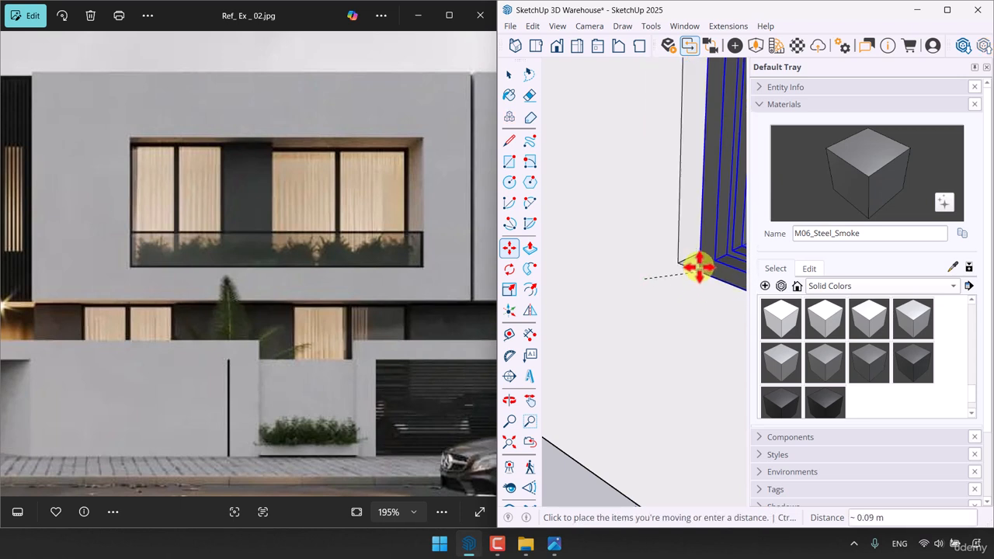
pyautogui.click(678, 263)
# - Copy both window components along the wall to the far lower corner of the second, wider recess
pyautogui.scroll(-9, 613, 233)
pyautogui.moveTo(622, 234); pyautogui.dragTo(769, 279, button='middle')
pyautogui.scroll(-1, 769, 279)
pyautogui.scroll(5, 689, 228)
pyautogui.keyDown('ctrl'); pyautogui.click(665, 261); pyautogui.keyUp('ctrl')
pyautogui.scroll(-6, 655, 329)
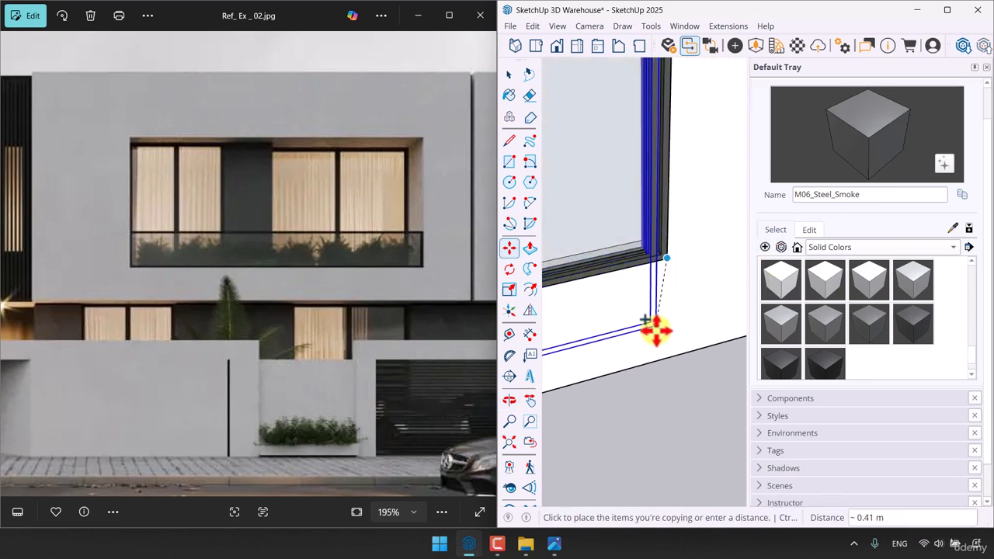
pyautogui.scroll(-3, 703, 303)
pyautogui.keyDown('shift'); pyautogui.moveTo(703, 304); pyautogui.dragTo(586, 335, button='middle'); pyautogui.keyUp('shift')
pyautogui.keyDown('shift'); pyautogui.moveTo(665, 303); pyautogui.dragTo(550, 329, button='middle'); pyautogui.keyUp('shift')
pyautogui.scroll(3, 644, 304)
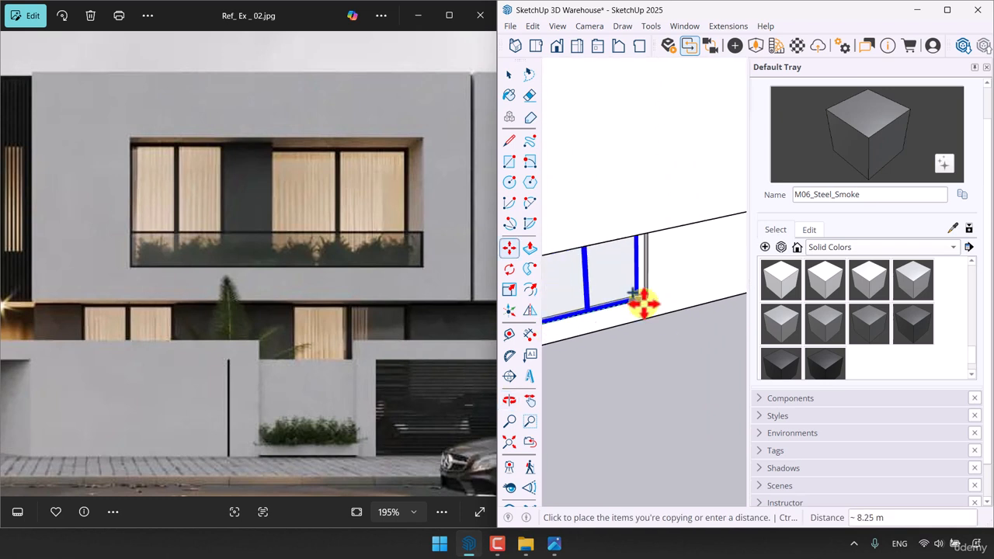
pyautogui.click(647, 302)
pyautogui.scroll(-3, 666, 355)
pyautogui.moveTo(666, 355); pyautogui.dragTo(711, 204, button='middle')
pyautogui.press('space')
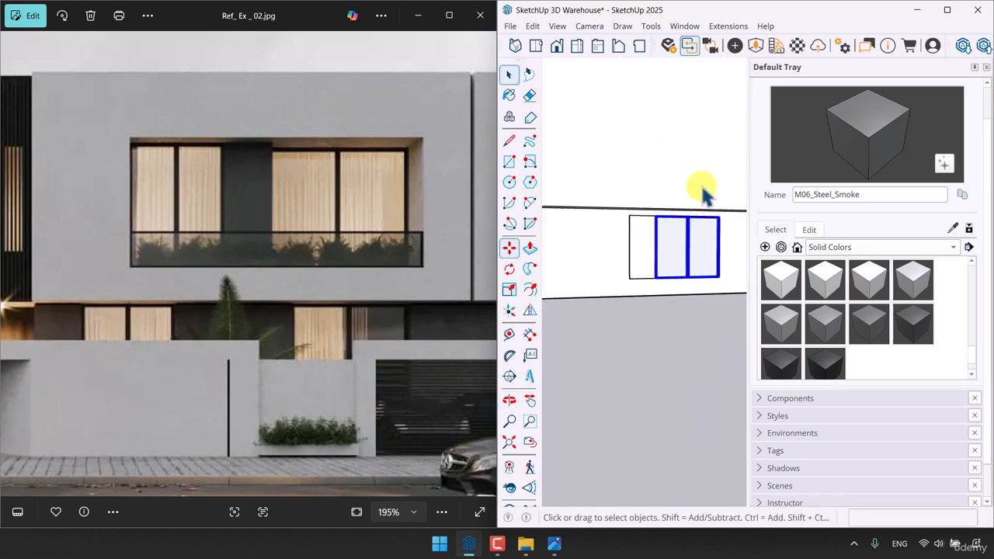
# - Scale the copied windows along the green axis by about 1.40 to fill the width of the second recess
pyautogui.scroll(4, 677, 244)
pyautogui.scroll(-3, 680, 255)
pyautogui.moveTo(681, 254); pyautogui.dragTo(545, 303, button='middle')
pyautogui.moveTo(640, 387)
pyautogui.mouseDown(button='middle')
pyautogui.moveTo(644, 344)
pyautogui.moveTo(629, 388)
pyautogui.mouseUp(button='middle')
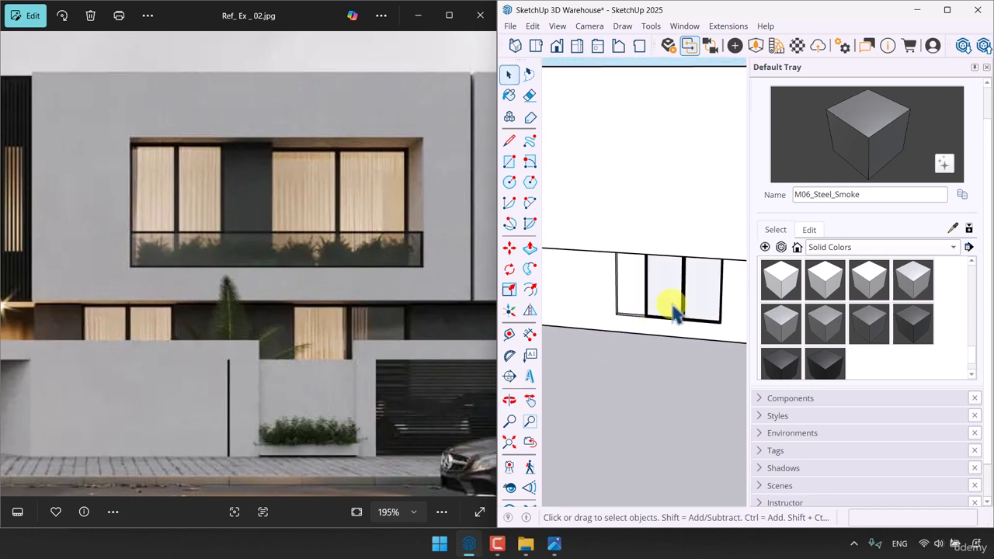
pyautogui.click(509, 289)
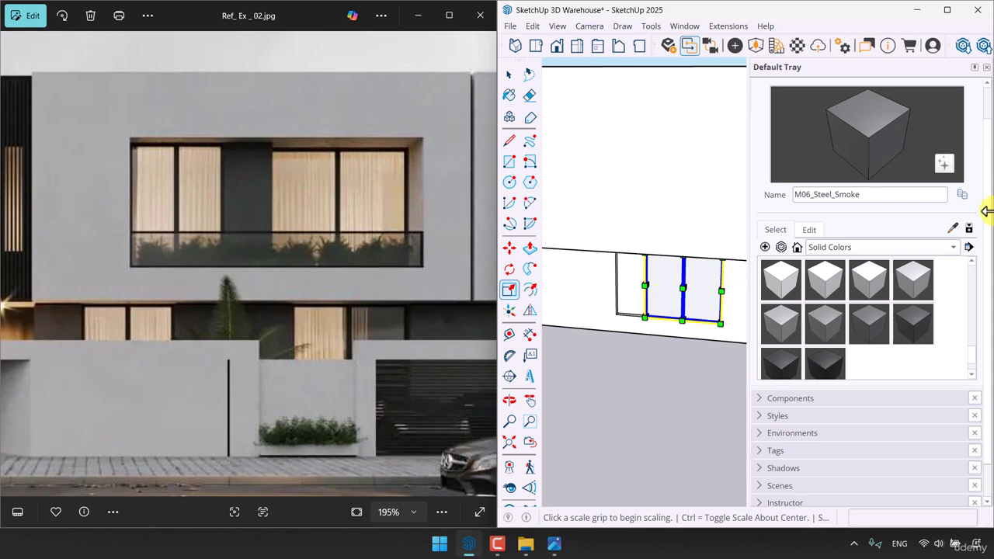
pyautogui.click(985, 68)
pyautogui.scroll(8, 808, 289)
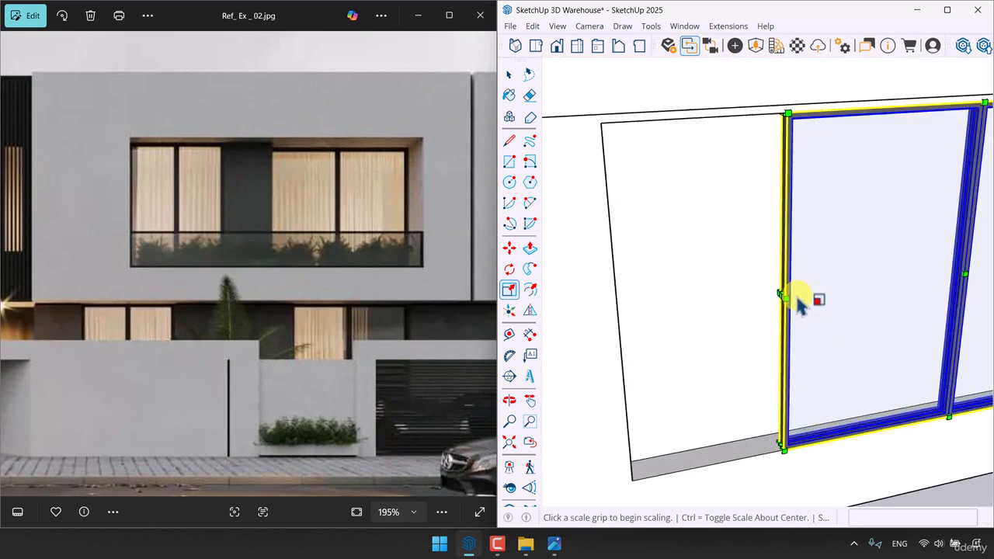
pyautogui.click(777, 295)
pyautogui.scroll(-5, 777, 294)
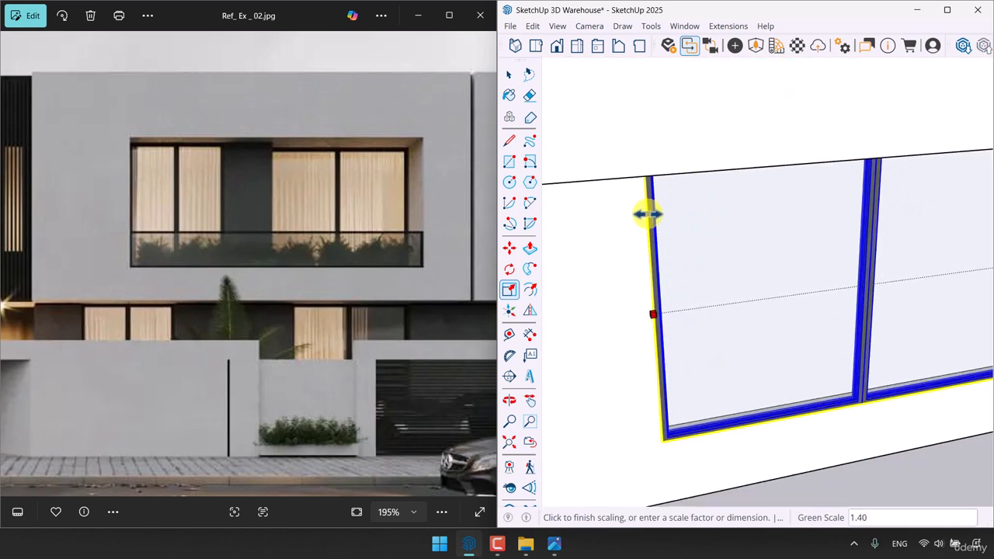
pyautogui.click(651, 226)
pyautogui.scroll(-4, 651, 225)
pyautogui.moveTo(651, 226); pyautogui.dragTo(612, 253, button='middle')
pyautogui.press('space')
pyautogui.click(734, 453)
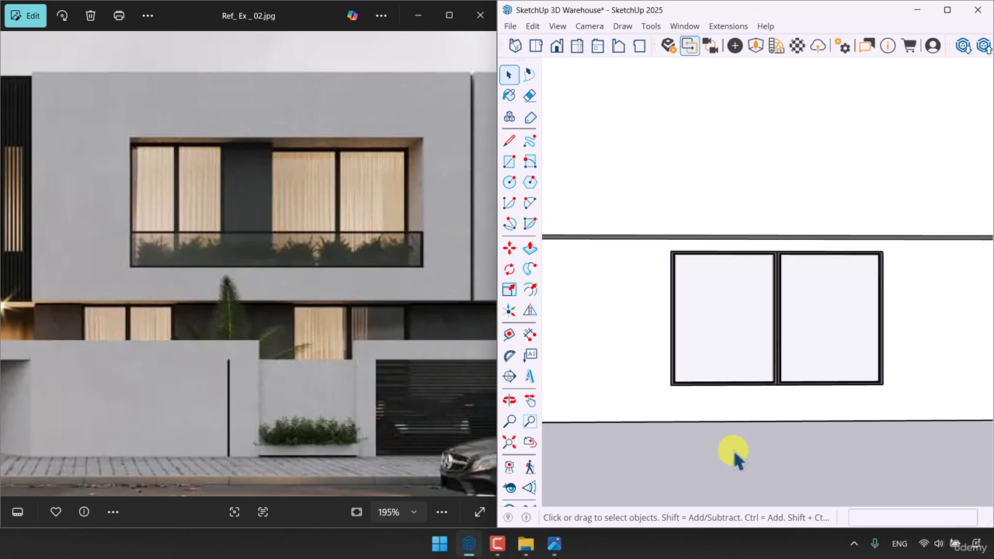
# - Undo the scaling and the copy of the windows in the second recess
pyautogui.scroll(-5, 731, 388)
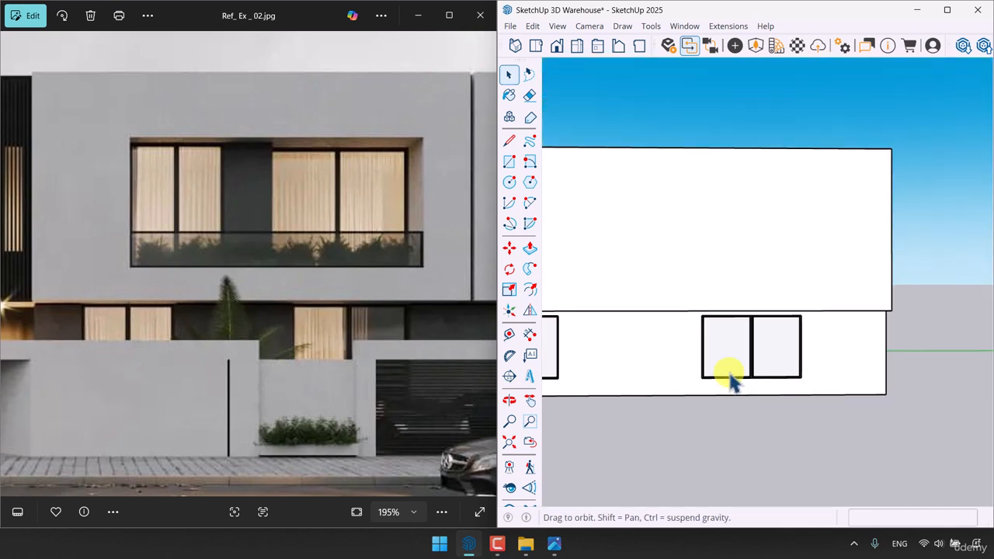
pyautogui.moveTo(728, 381); pyautogui.dragTo(839, 365, button='middle')
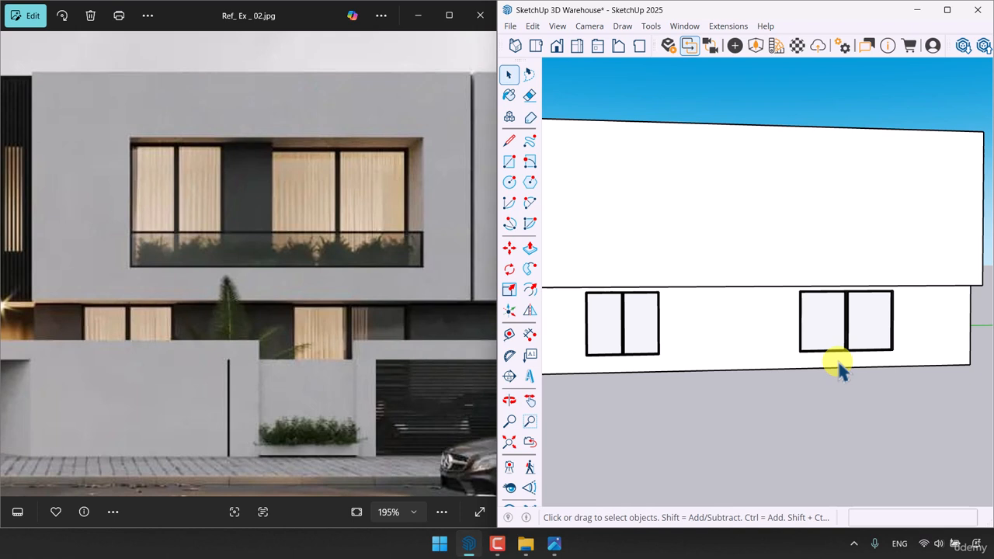
pyautogui.hotkey('ctrl', 'z')
pyautogui.hotkey('ctrl', 'z')
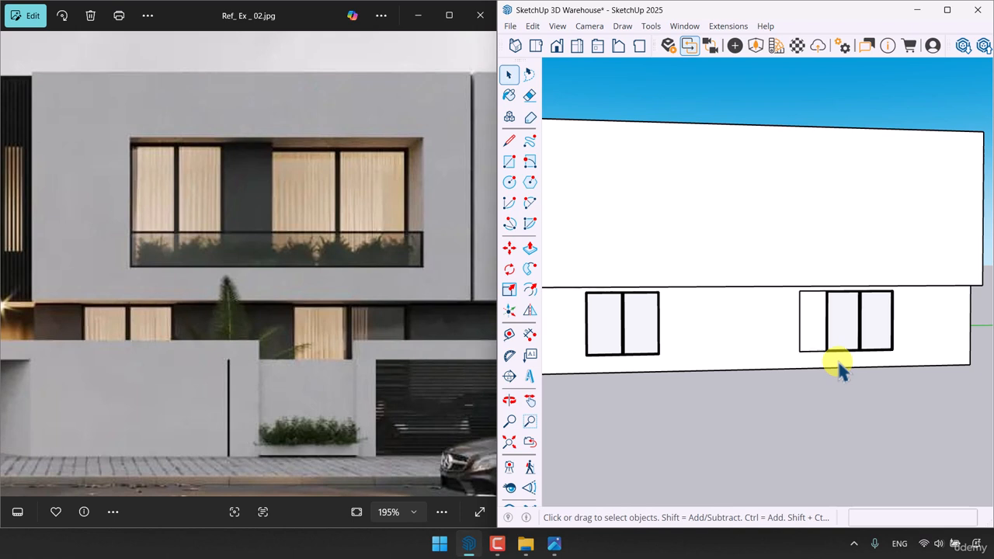
# - Copy both window components along the wall to the far lower corner of the second, wider recess
pyautogui.keyDown('ctrl'); pyautogui.click(634, 328); pyautogui.keyUp('ctrl')
pyautogui.click(510, 248)
pyautogui.scroll(5, 668, 359)
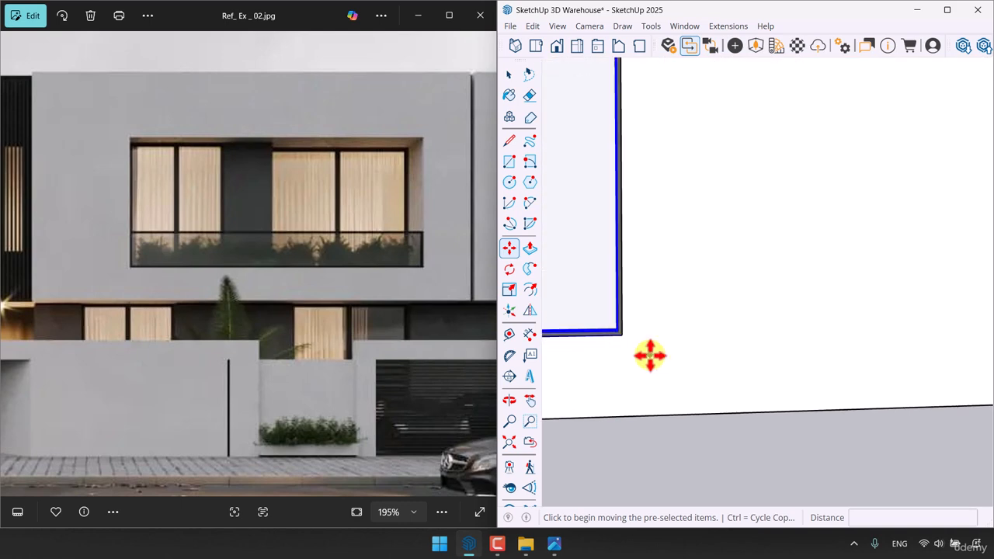
pyautogui.scroll(2, 650, 356)
pyautogui.press('ctrl')
pyautogui.click(621, 333)
pyautogui.scroll(-6, 710, 415)
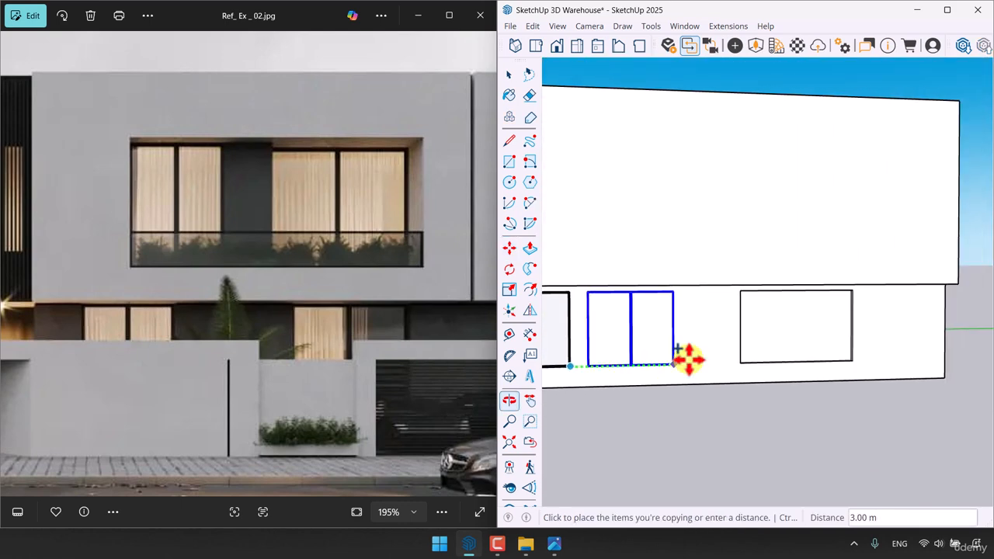
pyautogui.scroll(3, 842, 354)
pyautogui.click(858, 366)
# - Open the wing's wall group and pull the second recess's exposed side face 1 m to meet the window frame
pyautogui.press('space')
pyautogui.doubleClick(655, 342)
pyautogui.moveTo(674, 363); pyautogui.dragTo(626, 407, button='middle')
pyautogui.scroll(2, 754, 312)
pyautogui.click(531, 248)
pyautogui.scroll(2, 622, 244)
pyautogui.click(625, 243)
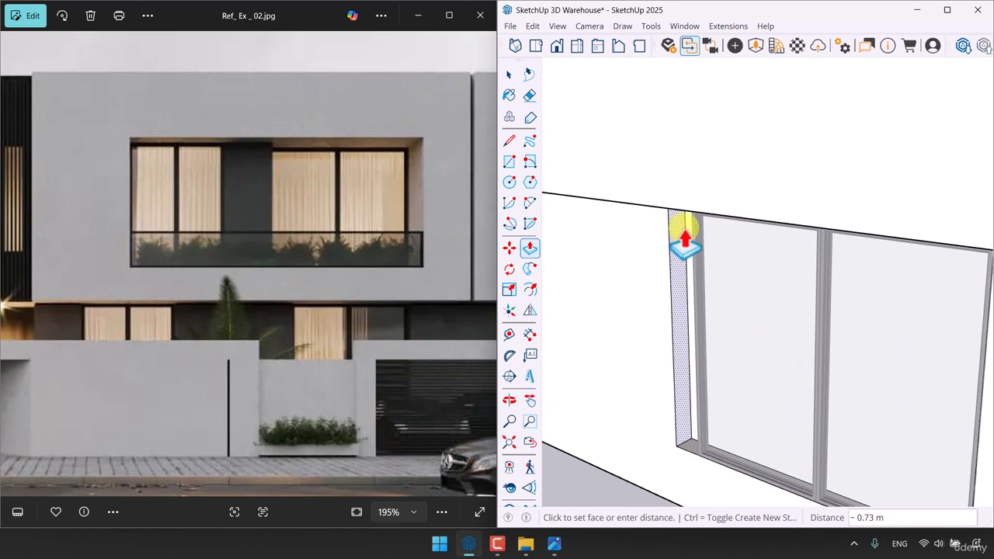
pyautogui.write('1')
pyautogui.press('Return')
pyautogui.press('space')
# - Inspect the entrance recess below the slatted panel and compare it with the entrance in the reference image
pyautogui.scroll(-6, 710, 337)
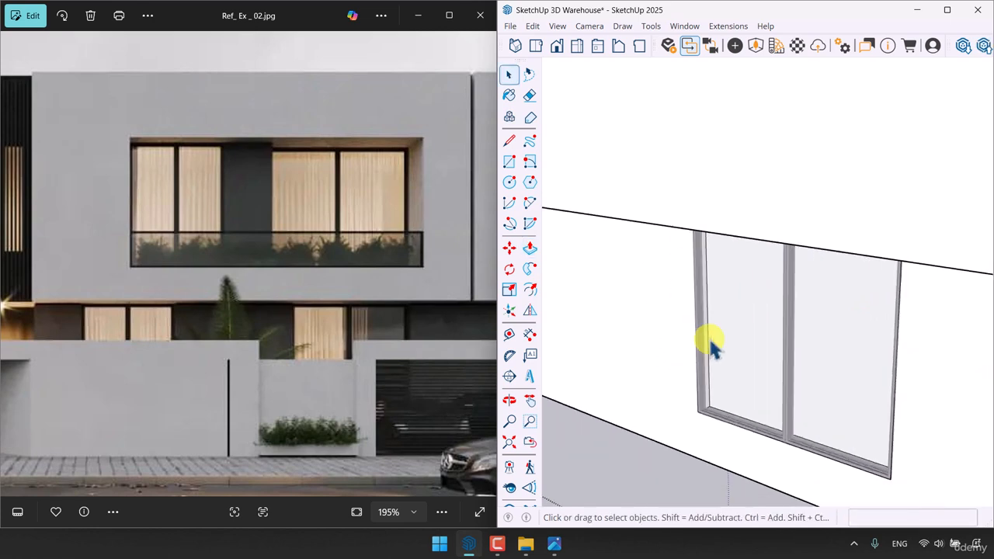
pyautogui.press('o')
pyautogui.moveTo(715, 406); pyautogui.dragTo(738, 369)
pyautogui.press('space')
pyautogui.moveTo(738, 371); pyautogui.dragTo(788, 340, button='middle')
pyautogui.scroll(3, 636, 362)
pyautogui.scroll(2, 635, 361)
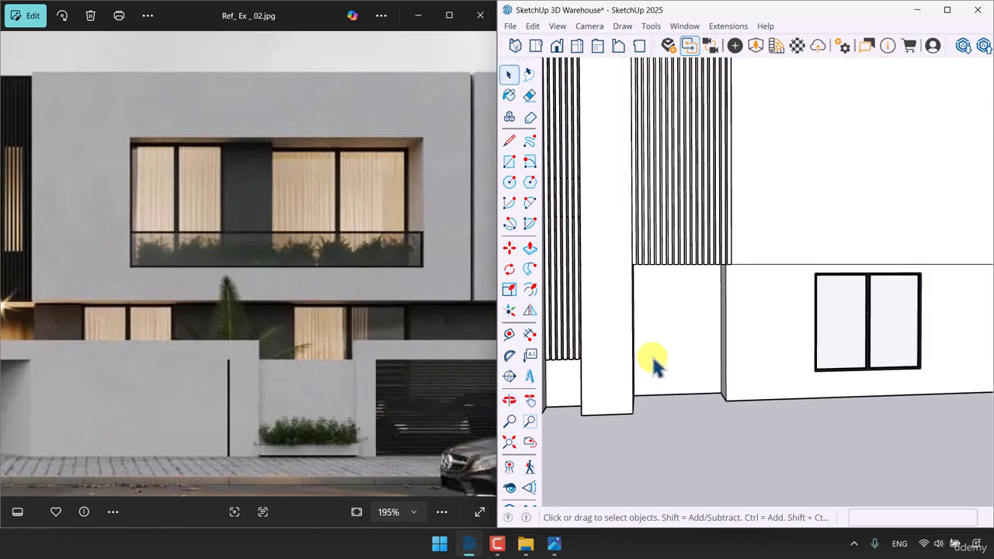
pyautogui.moveTo(652, 361)
pyautogui.mouseDown(button='middle')
pyautogui.moveTo(665, 378)
pyautogui.moveTo(653, 366)
pyautogui.mouseUp(button='middle')
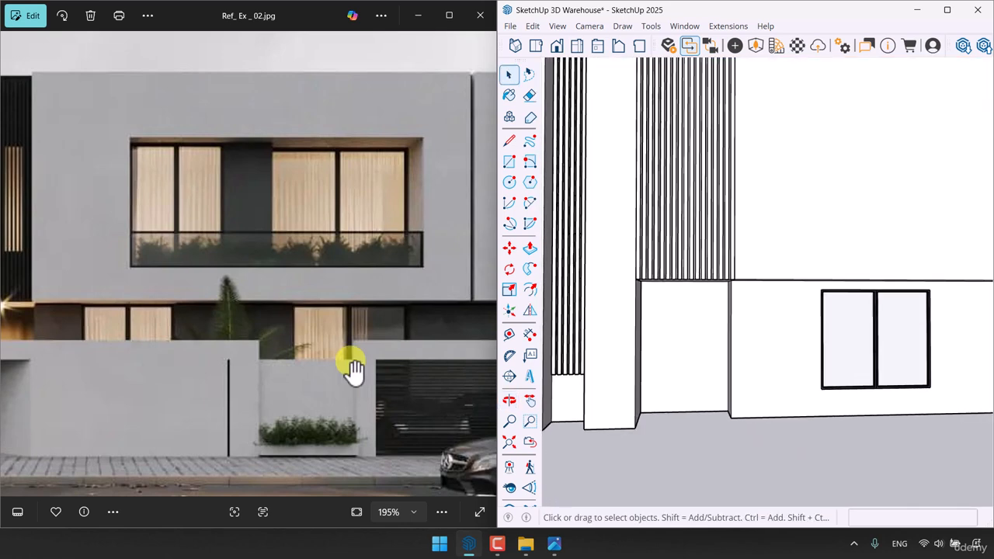
pyautogui.scroll(-2, 126, 359)
pyautogui.scroll(2, 126, 359)
pyautogui.scroll(2, 667, 355)
# - Place guides on the entrance recess's rear wall: 0.2 m from its left edge, inset from its right edge, and 2.40 m above the floor
pyautogui.doubleClick(666, 355)
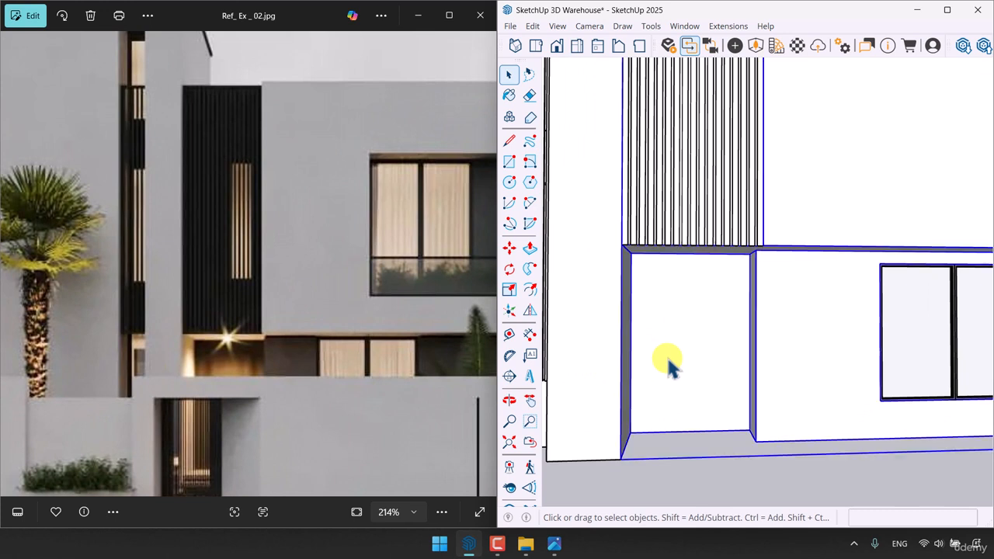
pyautogui.click(509, 334)
pyautogui.click(630, 332)
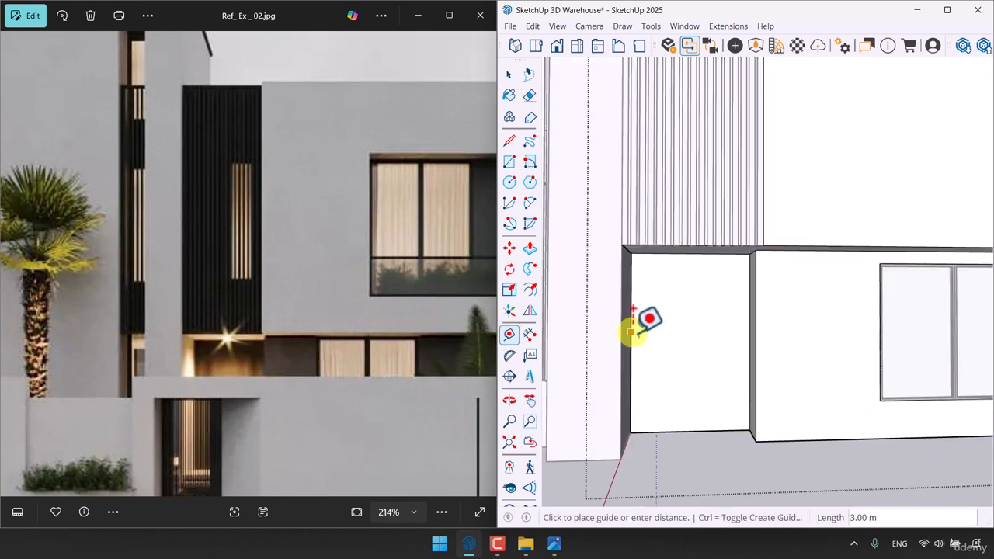
pyautogui.write('0.2')
pyautogui.press('Return')
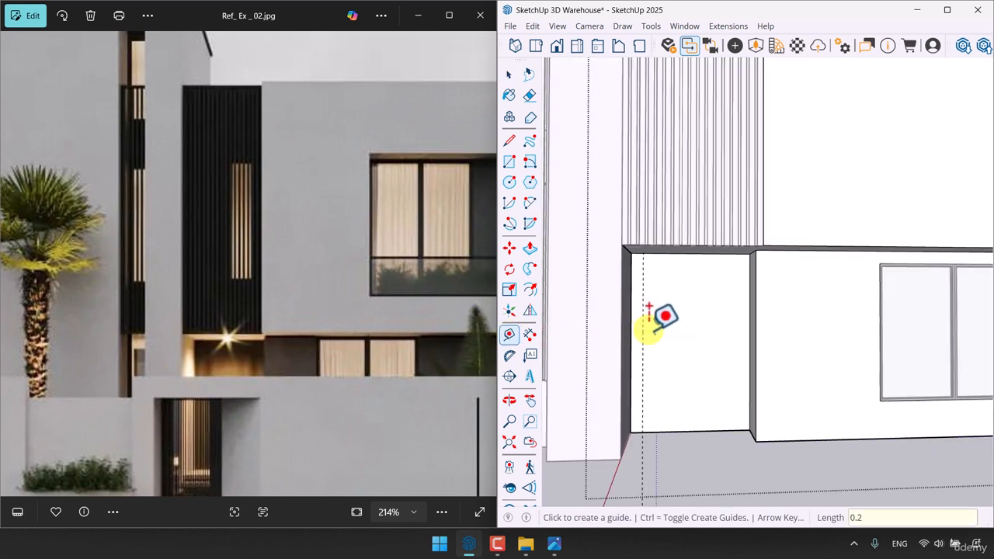
pyautogui.click(749, 333)
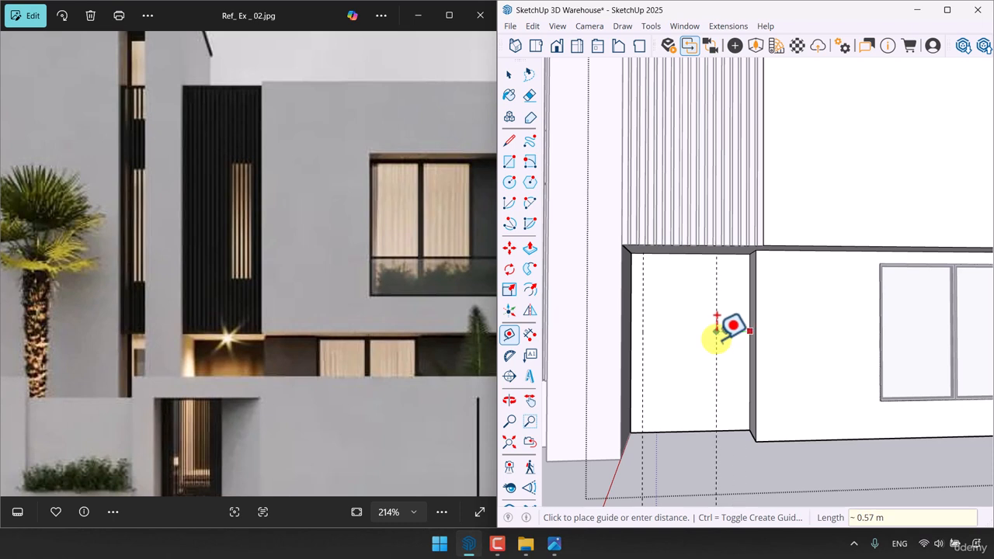
pyautogui.click(715, 429)
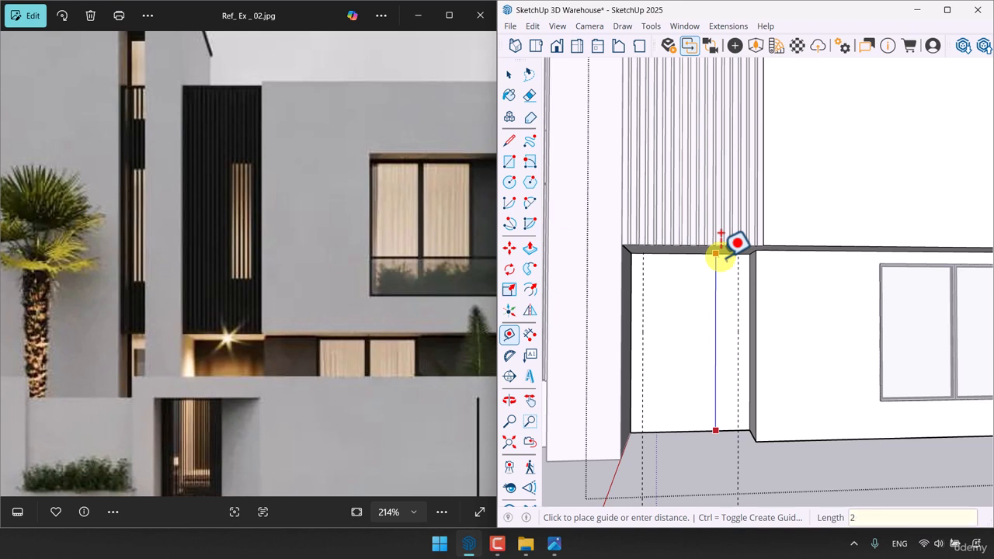
pyautogui.write('2.40')
pyautogui.press('Return')
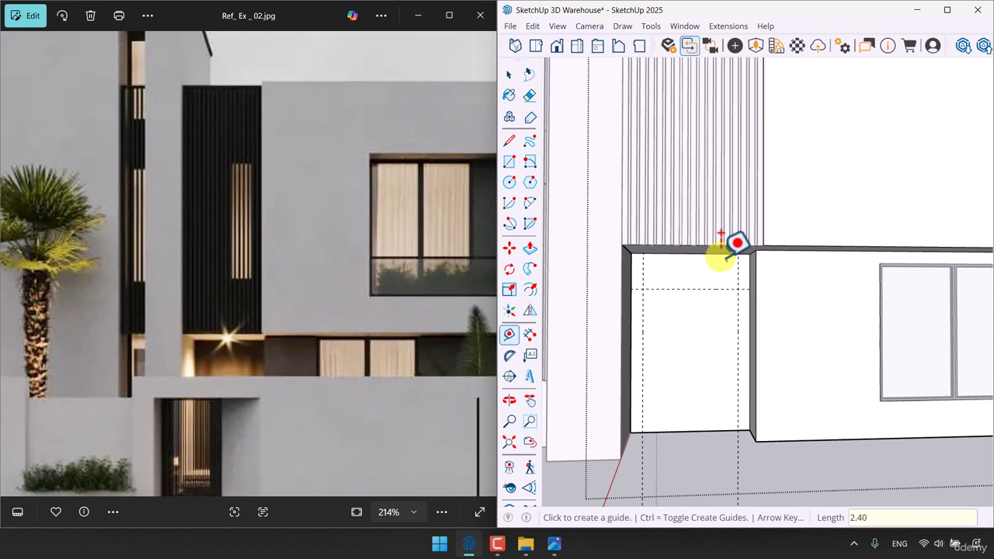
# - Draw the door opening's rectangle between the guides down to the floor and push it into the wall
pyautogui.press('space')
pyautogui.click(509, 160)
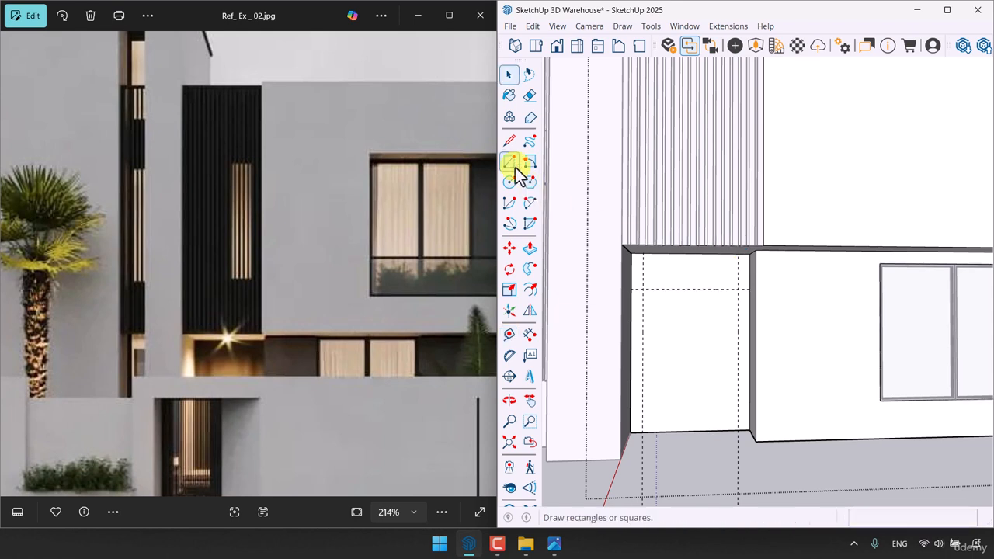
pyautogui.click(642, 289)
pyautogui.click(738, 432)
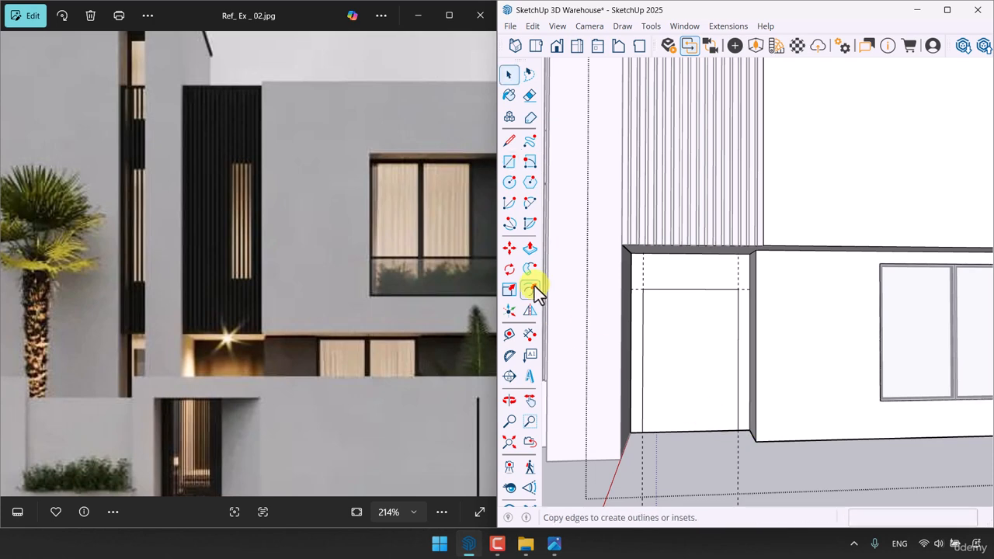
pyautogui.click(529, 248)
pyautogui.moveTo(666, 355); pyautogui.dragTo(714, 395, button='middle')
pyautogui.click(714, 396)
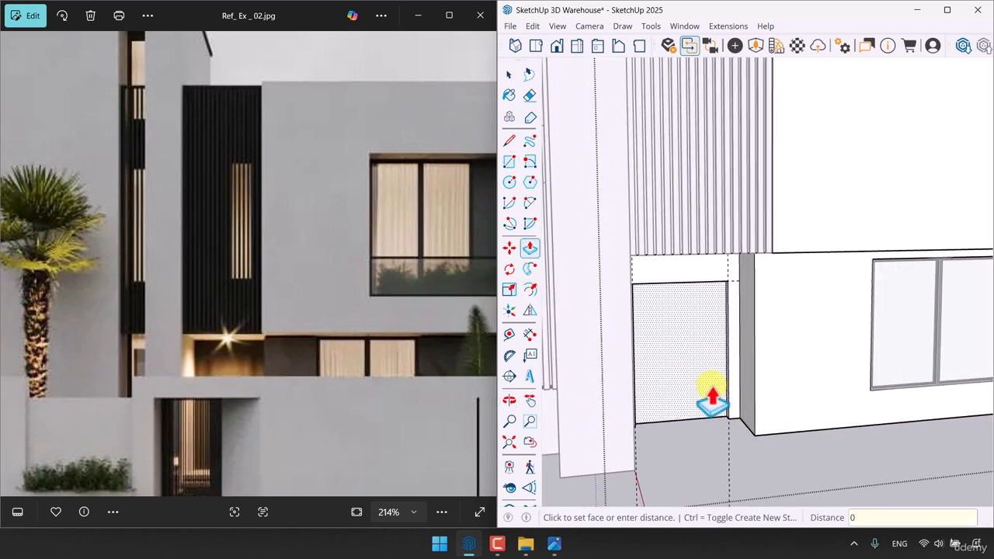
pyautogui.press('Return')
pyautogui.press('space')
# - Remove the door opening's construction guides from the wing's wall group
pyautogui.scroll(-5, 705, 398)
pyautogui.moveTo(706, 395); pyautogui.dragTo(750, 460, button='middle')
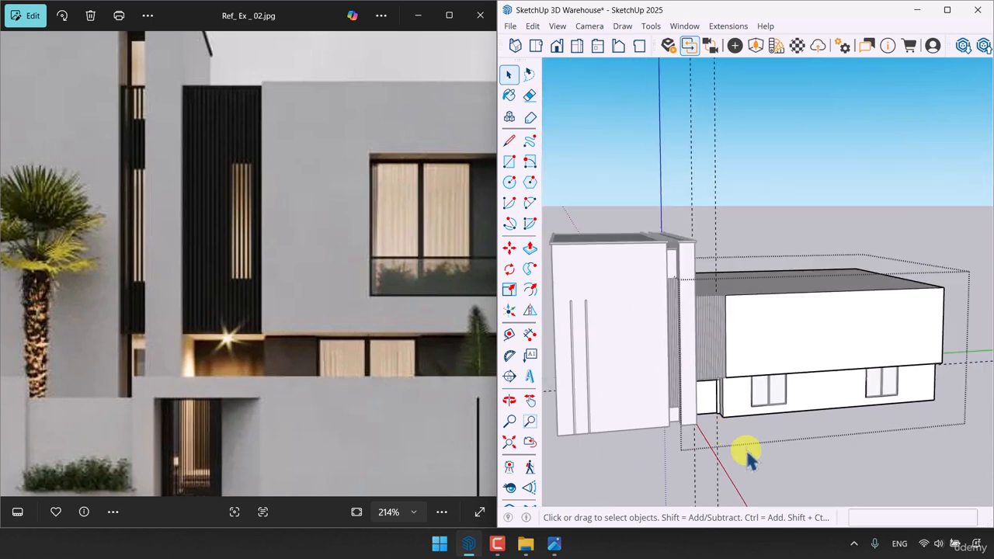
pyautogui.click(730, 477)
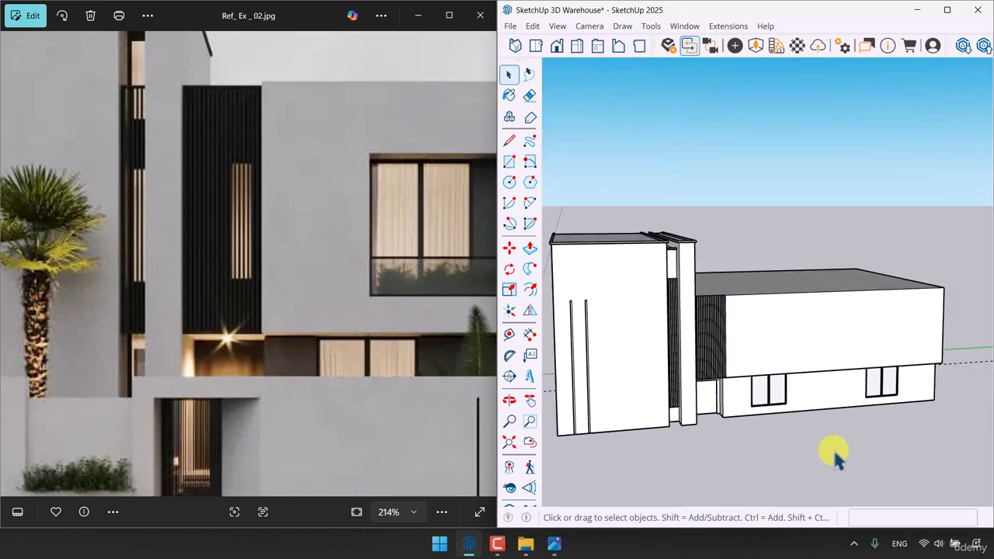
pyautogui.doubleClick(935, 379)
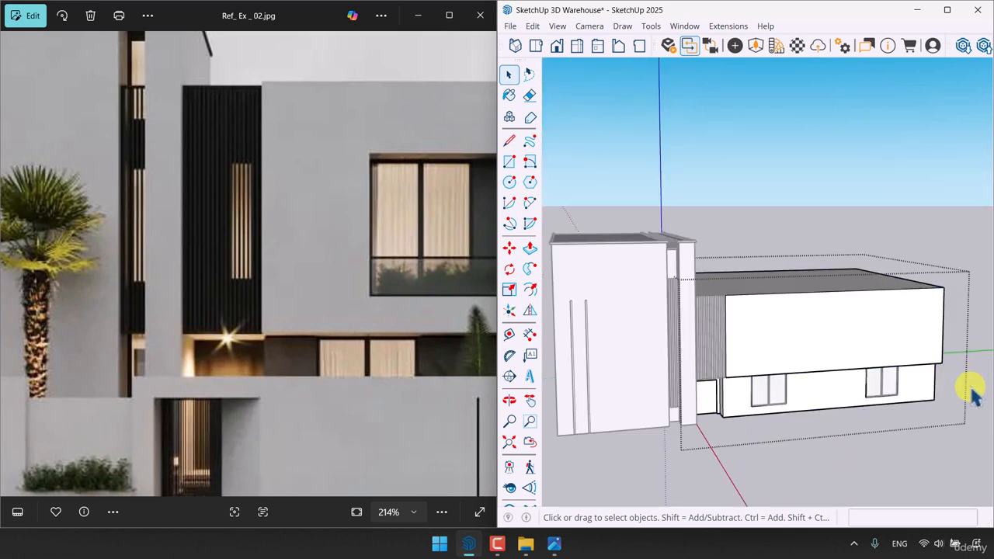
# - Draw a separate rectangle outside the wall group that fills the entrance door opening from corner to corner
pyautogui.scroll(6, 776, 444)
pyautogui.click(509, 161)
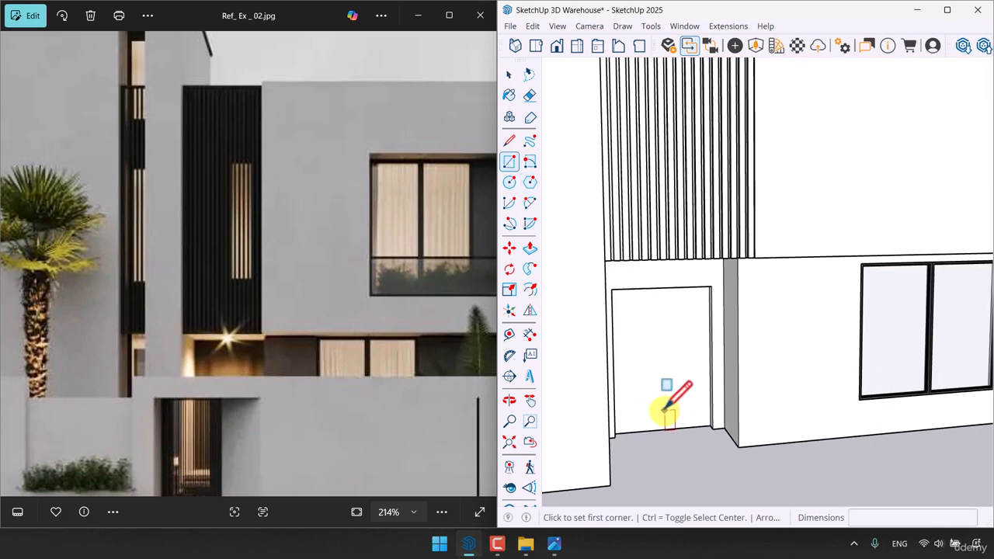
pyautogui.scroll(3, 645, 365)
pyautogui.click(609, 246)
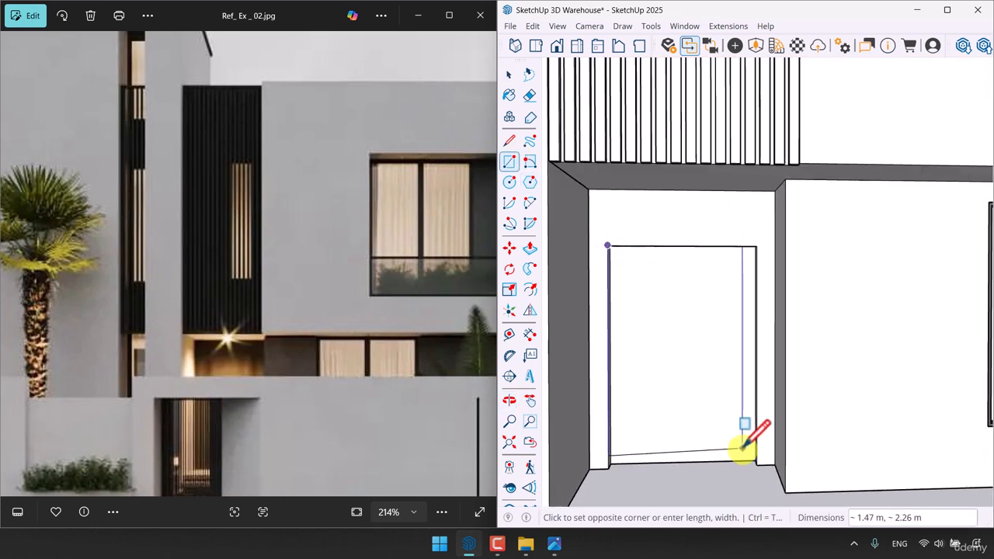
pyautogui.click(756, 465)
# - Extrude the door rectangle 0.08 m to form a solid door panel
pyautogui.moveTo(757, 465); pyautogui.dragTo(577, 344, button='middle')
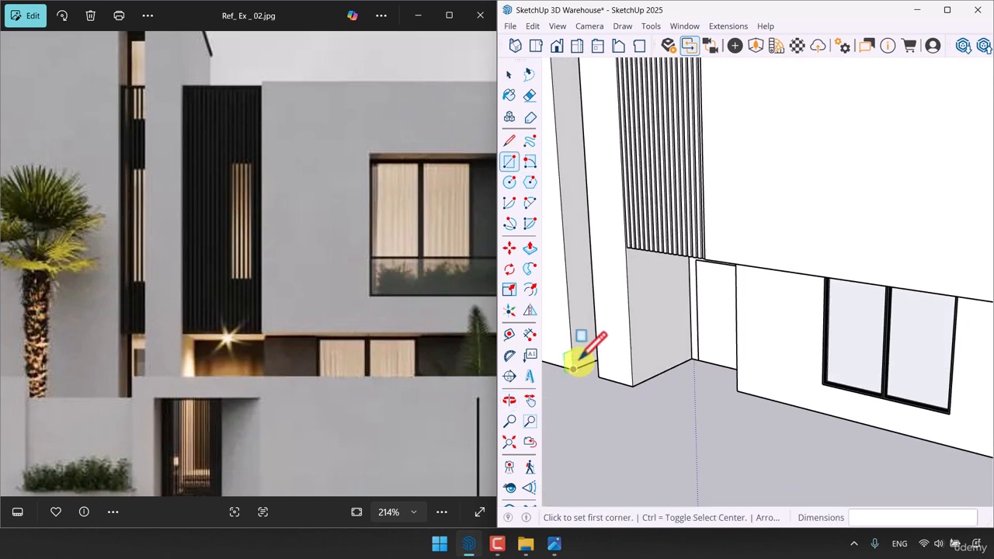
pyautogui.click(530, 248)
pyautogui.scroll(5, 705, 333)
pyautogui.click(732, 344)
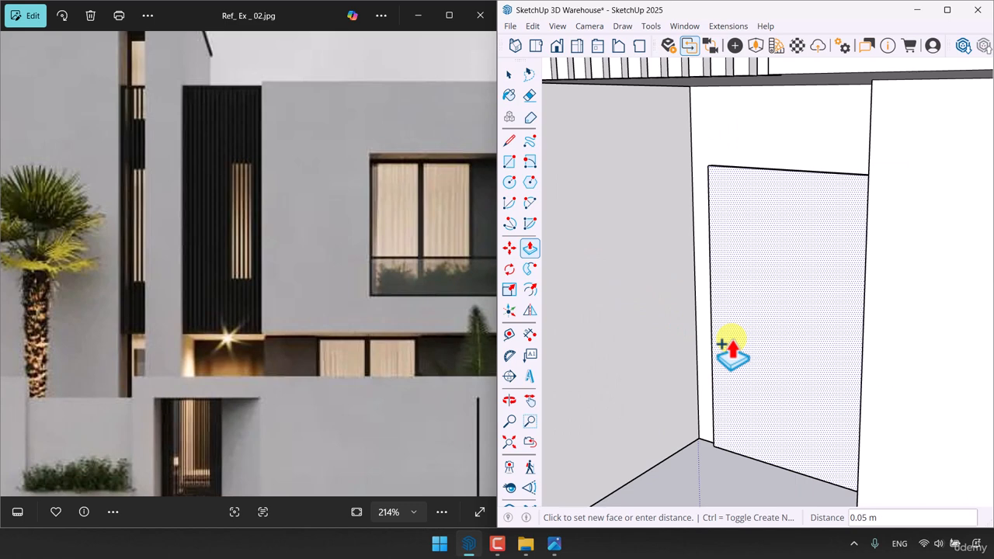
pyautogui.write('0.08')
pyautogui.press('Return')
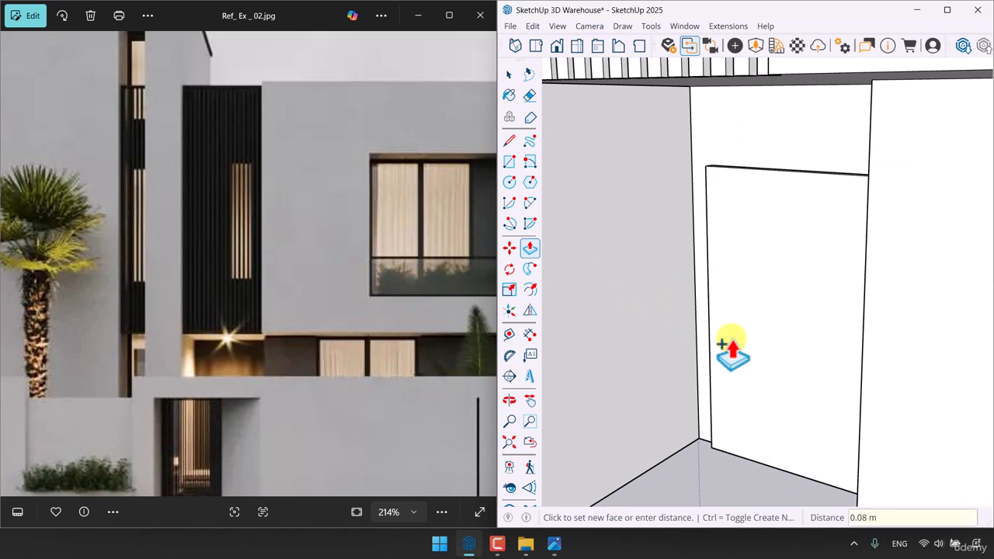
pyautogui.press('space')
# - Copy the door panel's left vertical edge 0.46 m across its face, and copy the new line back 0.06 m to outline a narrow strip
pyautogui.click(706, 311)
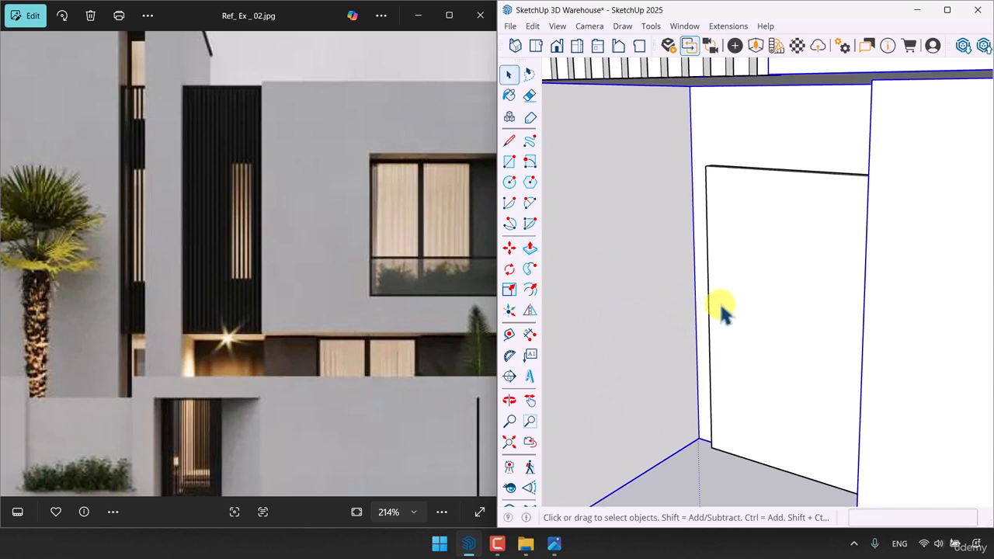
pyautogui.moveTo(717, 309); pyautogui.dragTo(673, 243, button='middle')
pyautogui.click(677, 233)
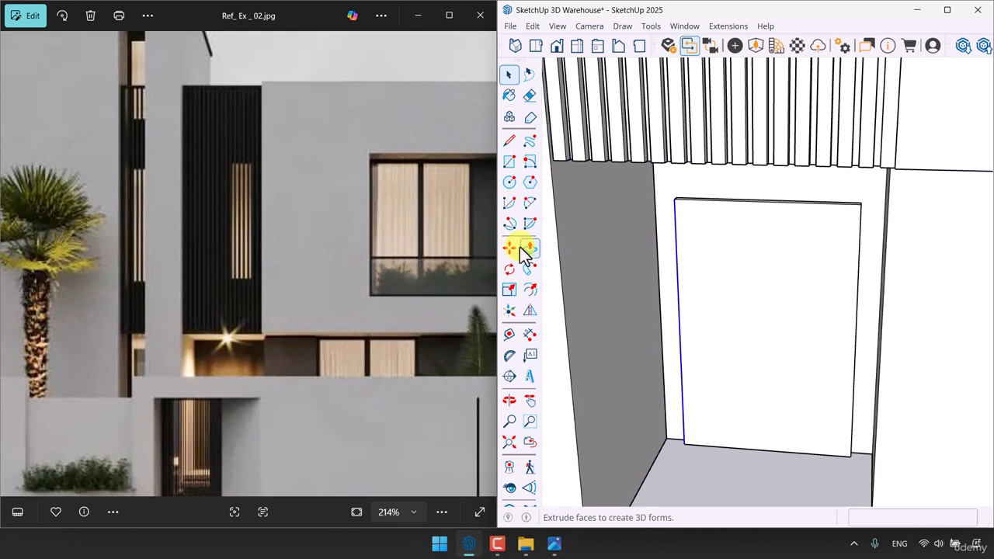
pyautogui.click(510, 247)
pyautogui.press('ctrl')
pyautogui.click(674, 199)
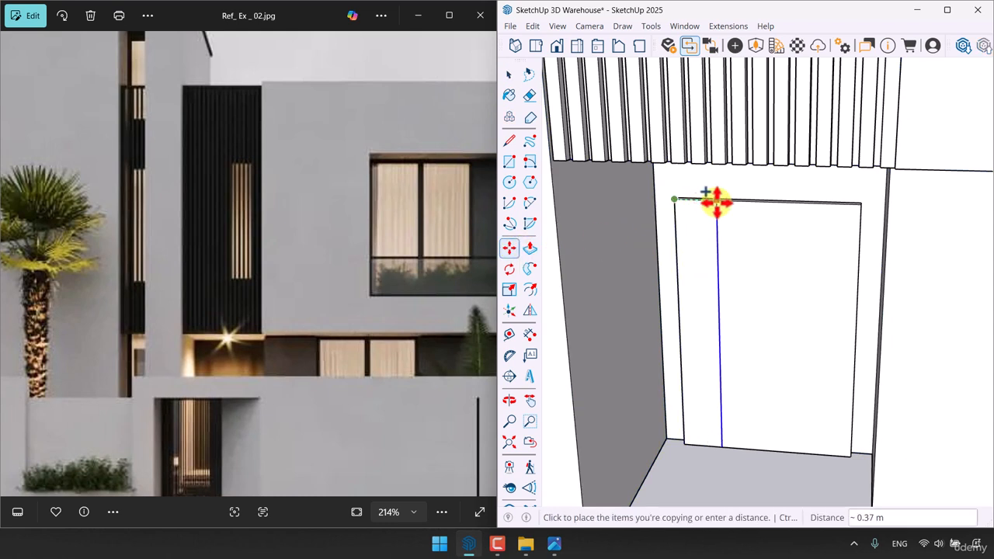
pyautogui.write('0.')
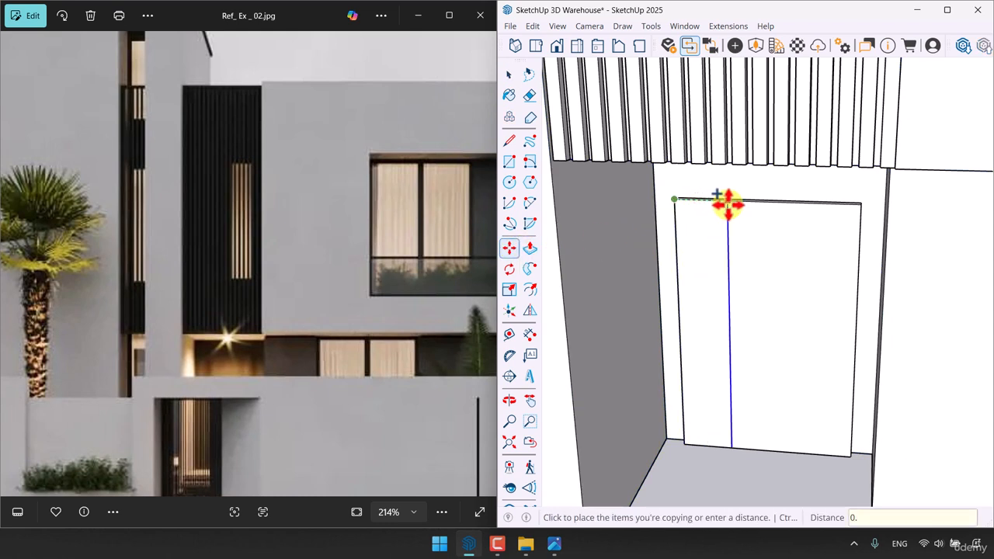
pyautogui.write('46')
pyautogui.press('Return')
pyautogui.click(729, 202)
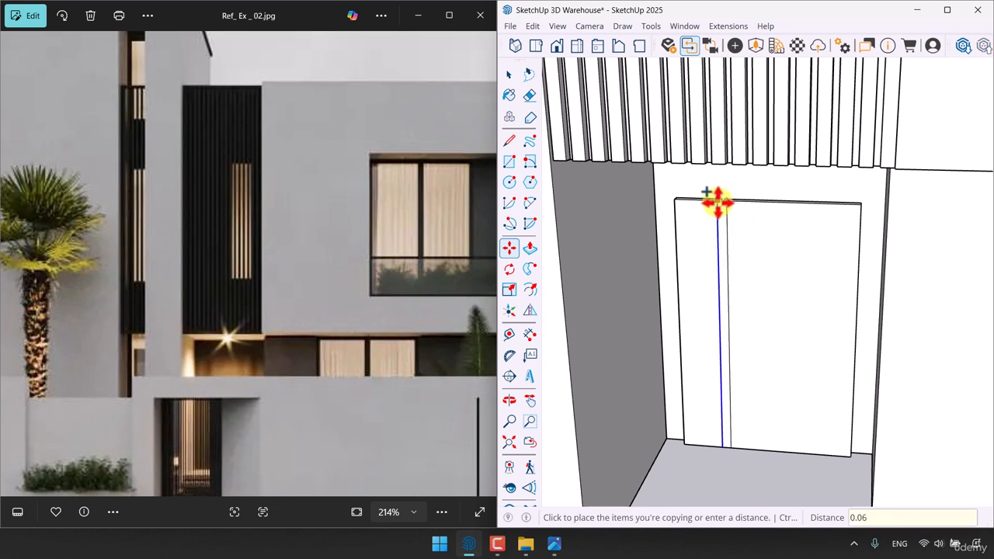
pyautogui.press('Return')
pyautogui.press('space')
# - Push the narrow vertical strip on the door face inward by 0.02 m to form a groove
pyautogui.click(530, 247)
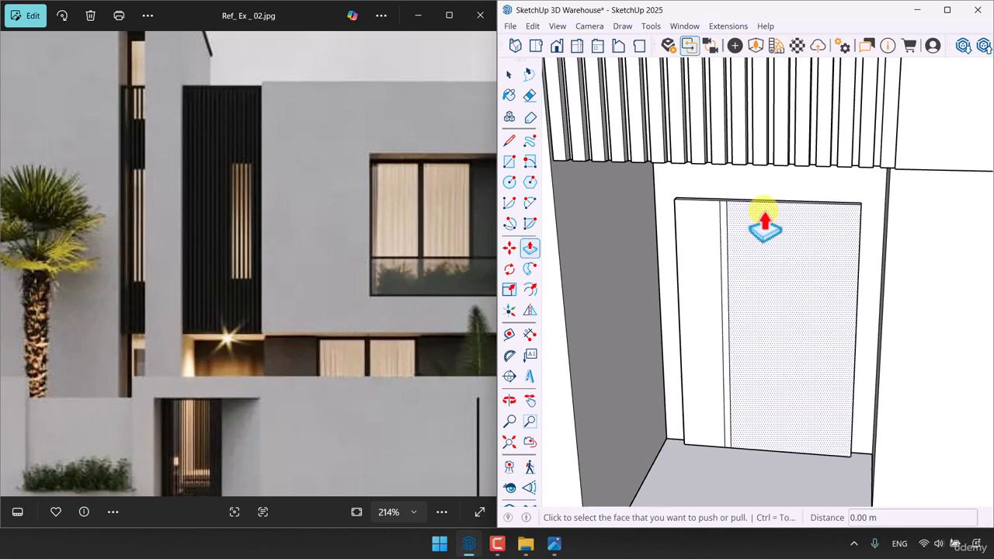
pyautogui.scroll(5, 765, 229)
pyautogui.click(715, 237)
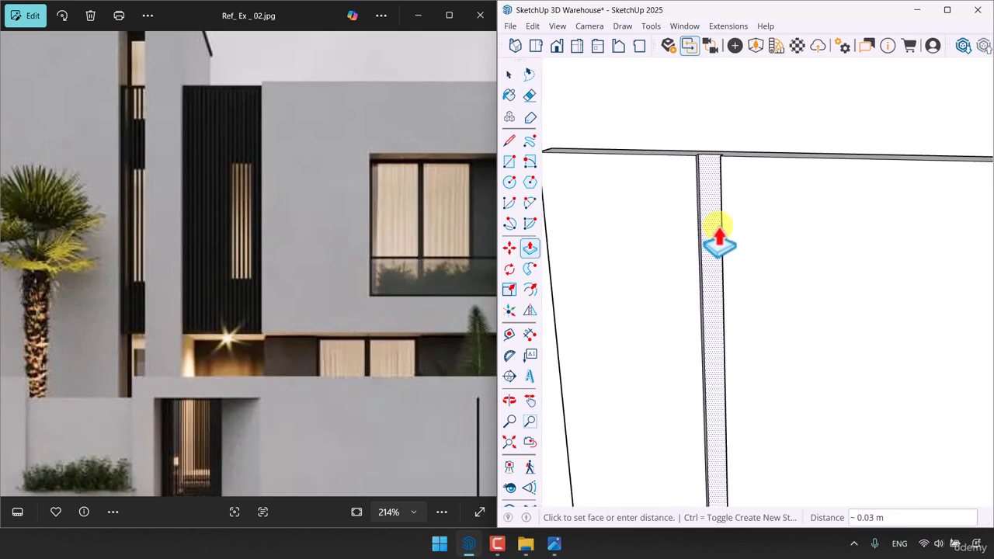
pyautogui.click(719, 237)
pyautogui.scroll(-5, 744, 256)
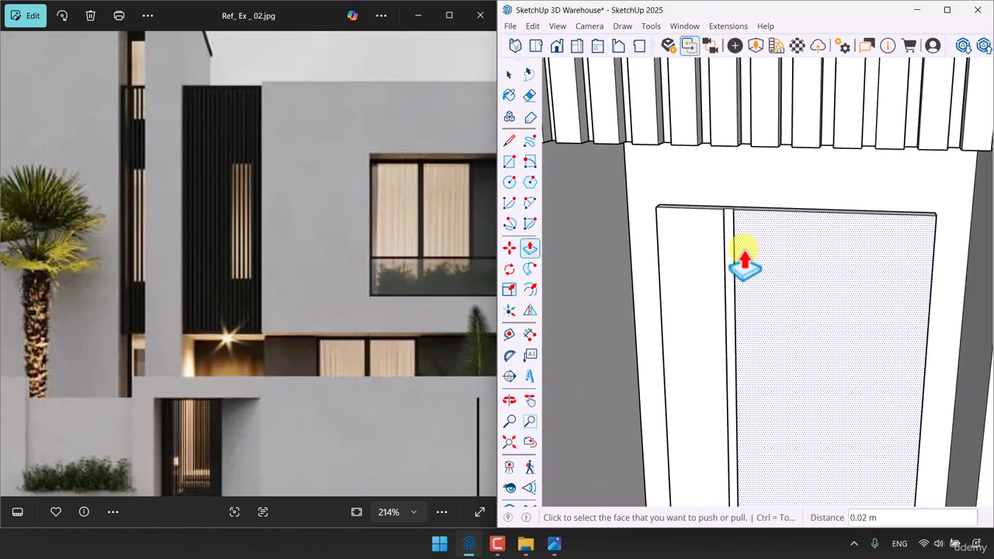
pyautogui.press('space')
# - Offset the outline of the door's narrow side panel inward by about 0.04 m
pyautogui.scroll(-3, 776, 277)
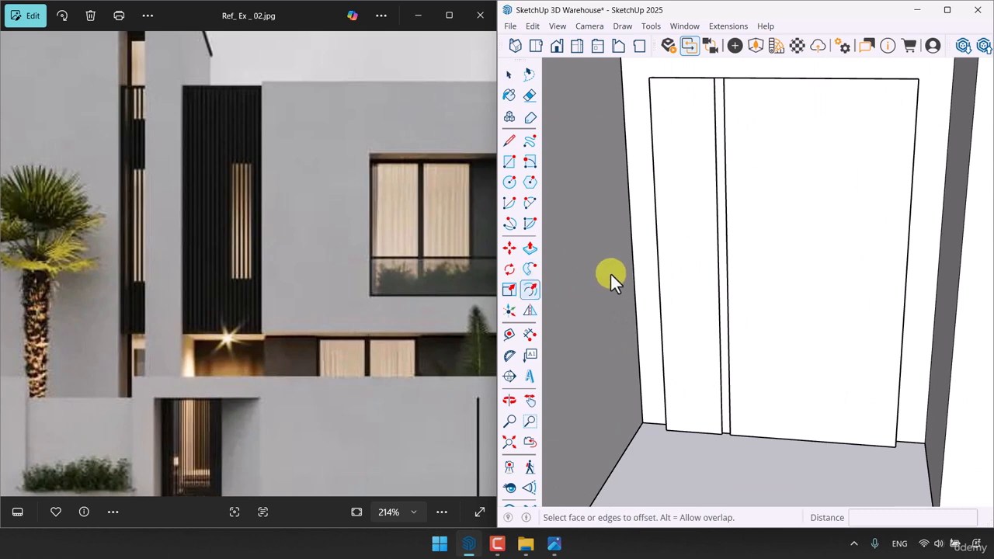
pyautogui.click(656, 237)
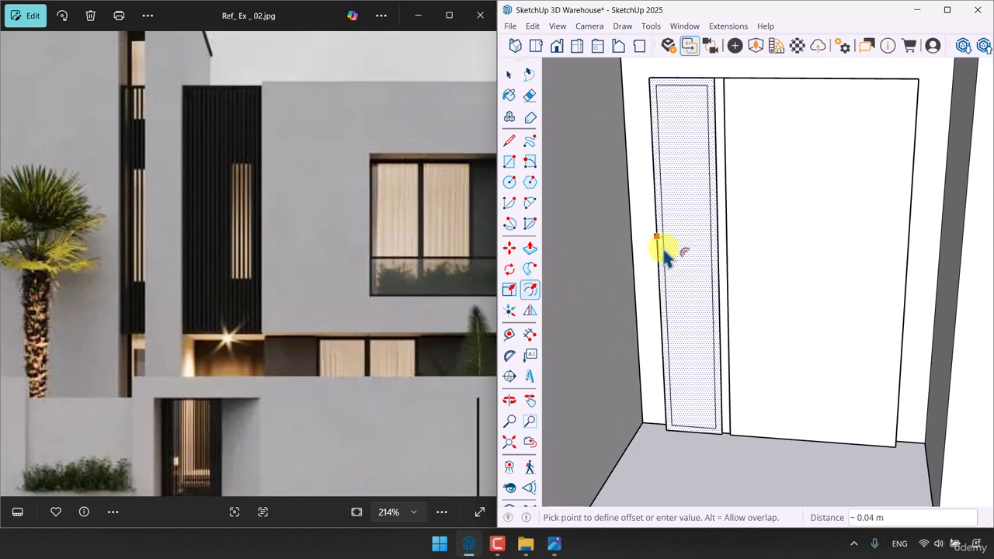
pyautogui.press('Return')
pyautogui.press('space')
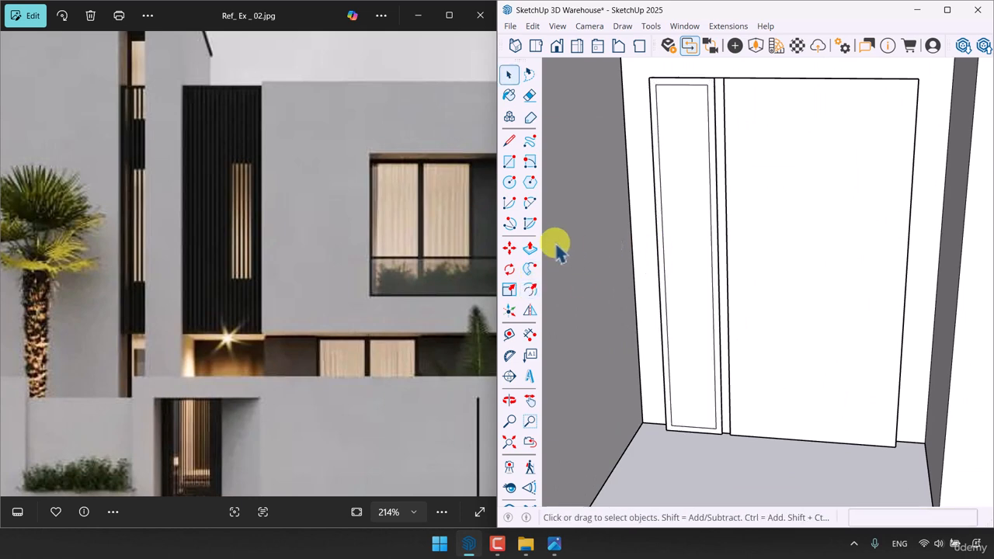
# - Push the inner face of the door's narrow side panel inward by 0.02 m
pyautogui.click(531, 249)
pyautogui.scroll(2, 670, 345)
pyautogui.click(688, 389)
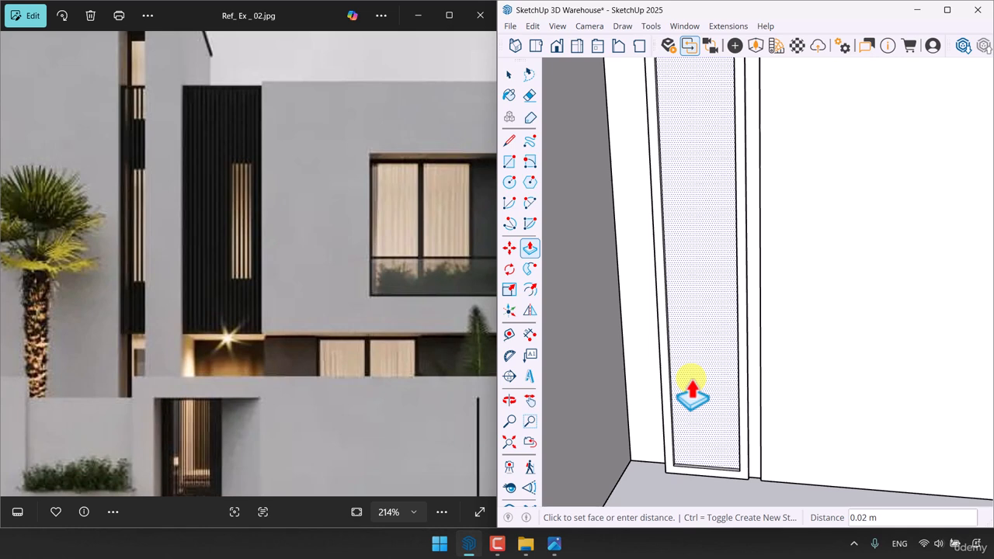
pyautogui.write('0.02')
pyautogui.press('Return')
pyautogui.press('space')
pyautogui.scroll(-5, 684, 376)
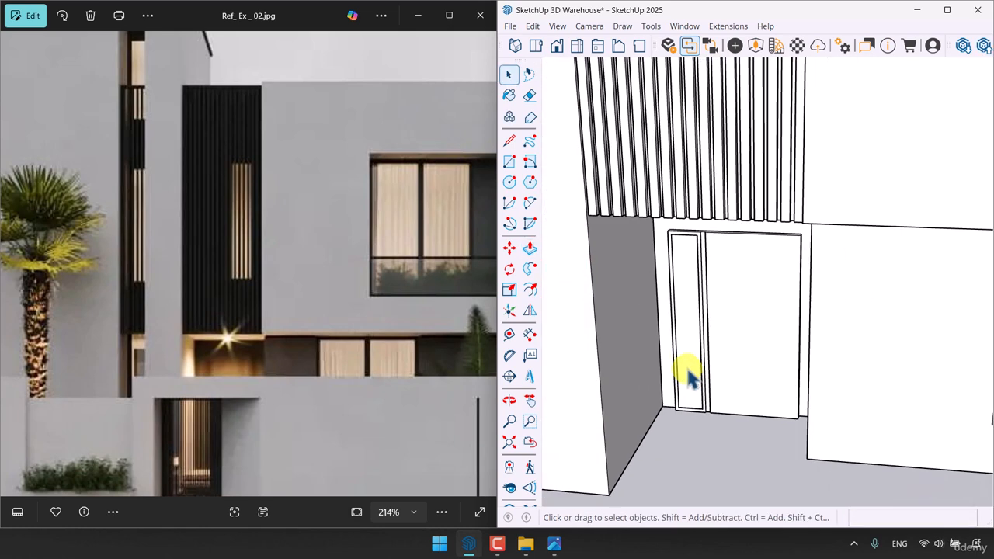
# - Group the whole door and move it back by its depth so its front face sits flush with the entrance wall
pyautogui.tripleClick(750, 297)
pyautogui.rightClick(749, 296)
pyautogui.click(778, 422)
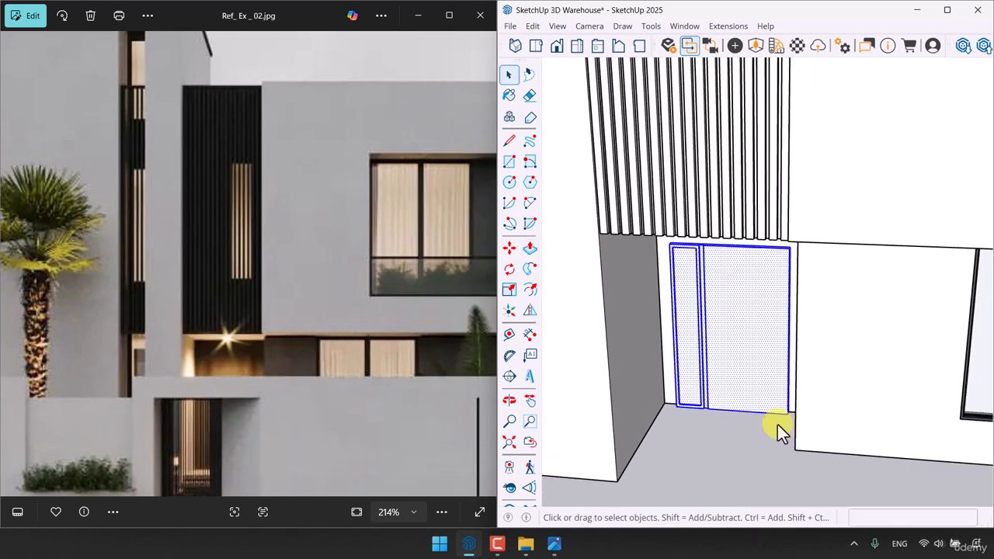
pyautogui.click(510, 248)
pyautogui.scroll(5, 851, 408)
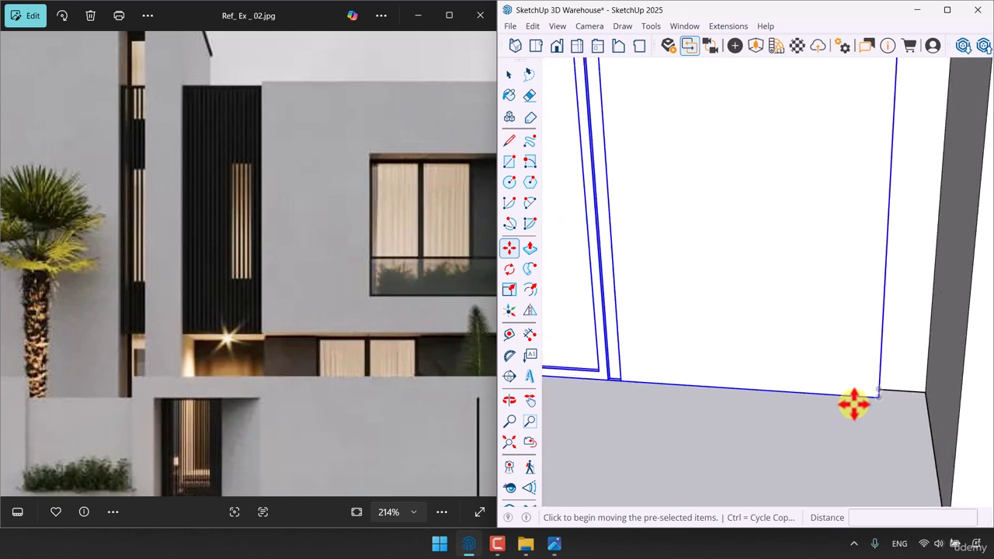
pyautogui.click(855, 404)
pyautogui.click(879, 389)
pyautogui.scroll(-5, 770, 413)
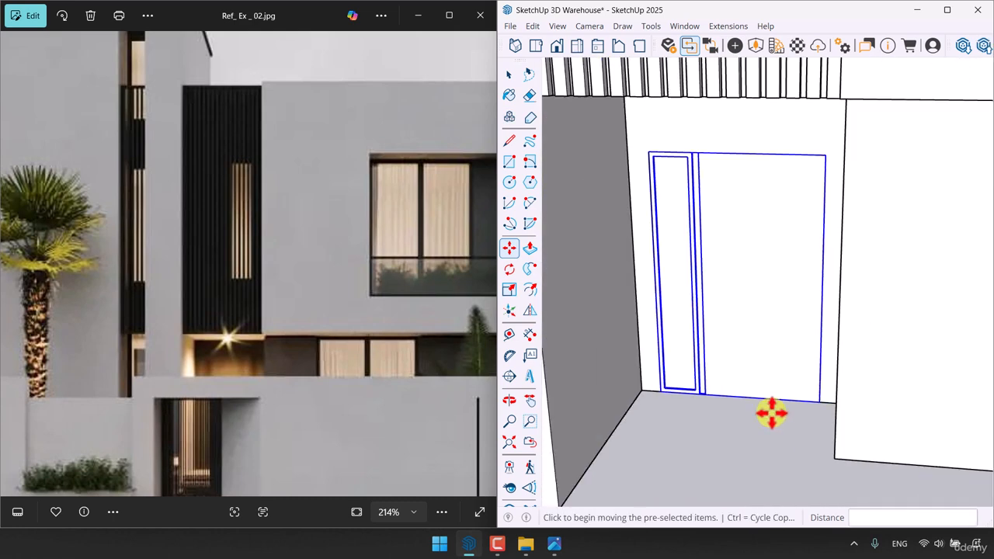
pyautogui.press('space')
pyautogui.scroll(-3, 746, 342)
pyautogui.scroll(-6, 750, 389)
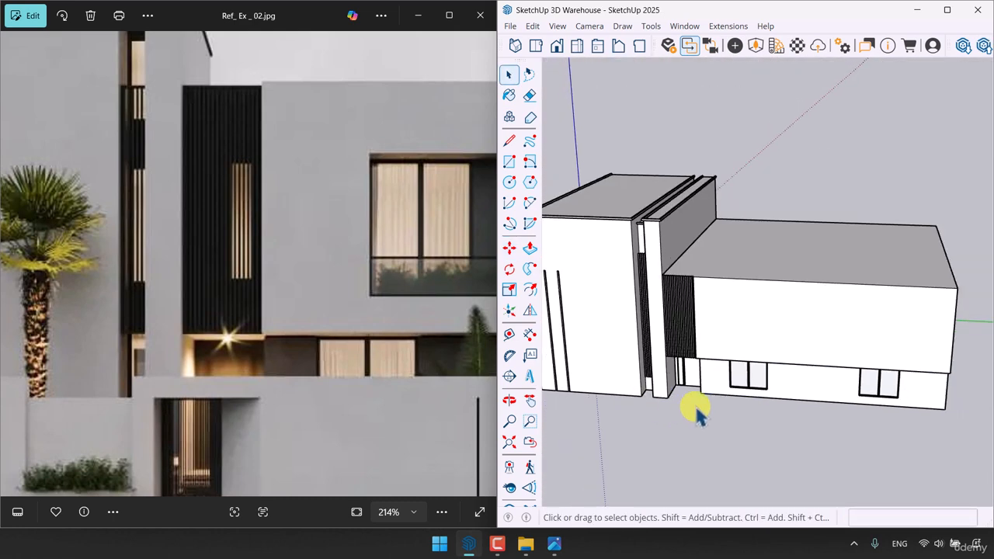
# - Copy the upper floor's far front vertical edge 2 m inward, and copy the new line another 0.1 m to outline a narrow strip
pyautogui.moveTo(694, 407)
pyautogui.mouseDown(button='middle')
pyautogui.moveTo(729, 330)
pyautogui.moveTo(663, 338)
pyautogui.moveTo(815, 378)
pyautogui.moveTo(722, 337)
pyautogui.moveTo(744, 366)
pyautogui.mouseUp(button='middle')
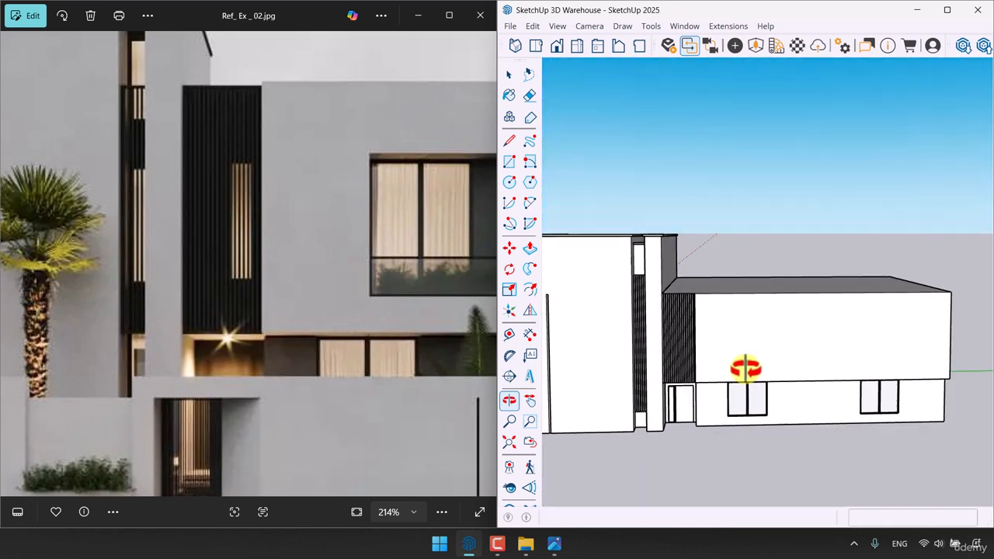
pyautogui.scroll(-5, 349, 295)
pyautogui.scroll(2, 420, 335)
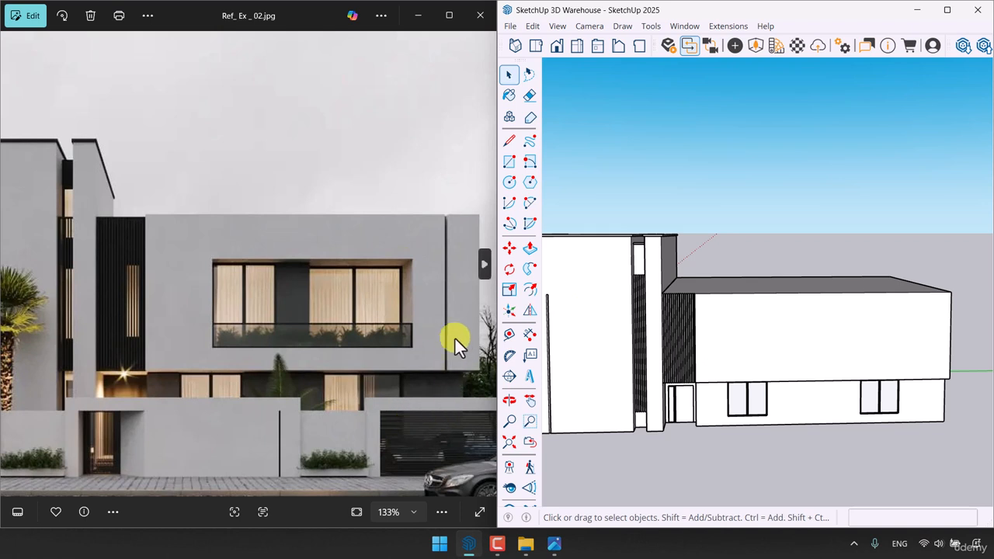
pyautogui.scroll(3, 444, 332)
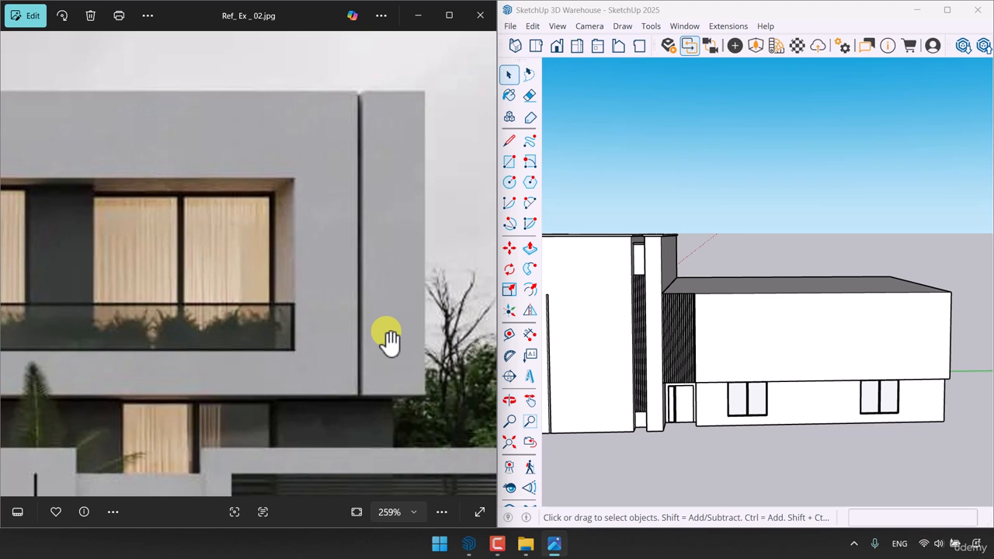
pyautogui.doubleClick(948, 349)
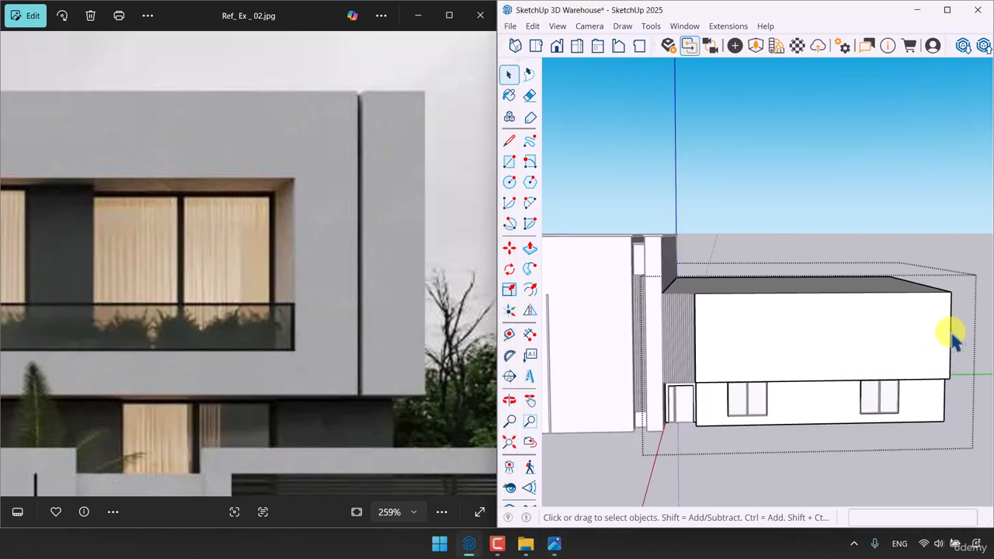
pyautogui.click(509, 248)
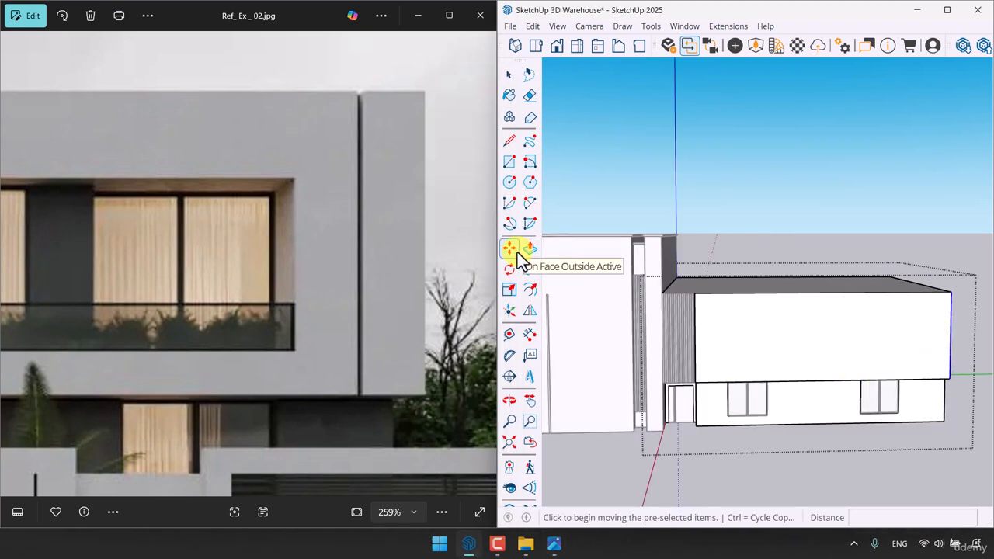
pyautogui.press('ctrl')
pyautogui.click(950, 380)
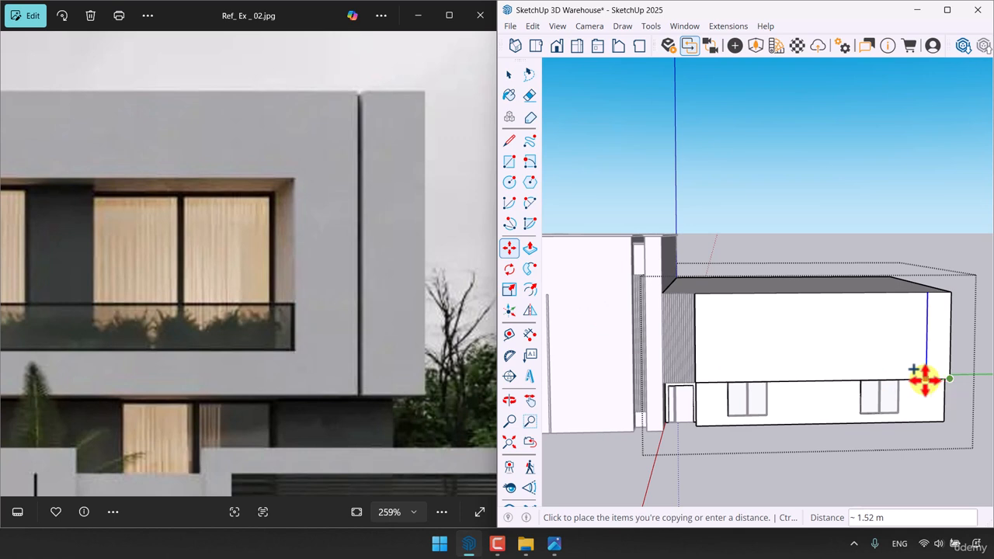
pyautogui.write('2')
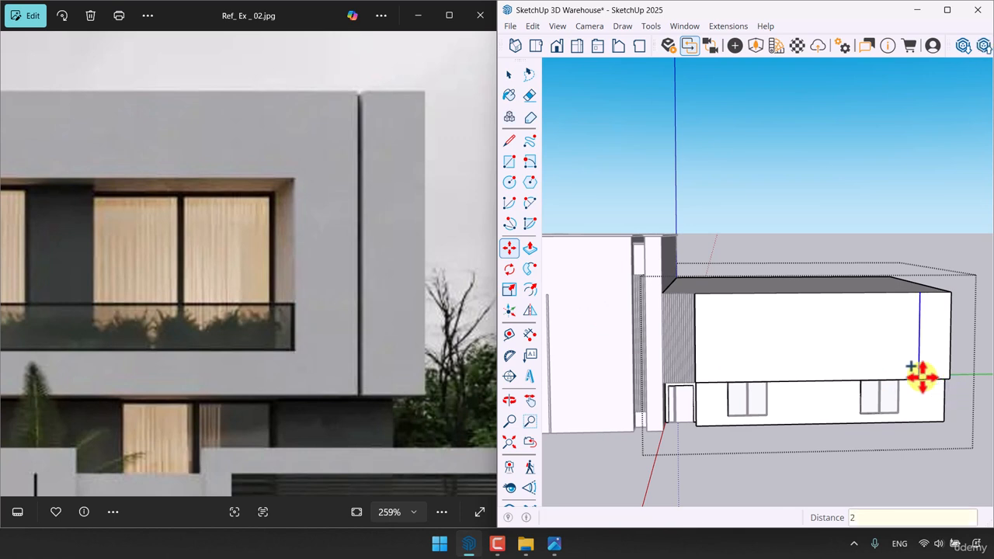
pyautogui.press('Return')
pyautogui.scroll(3, 923, 379)
pyautogui.click(912, 380)
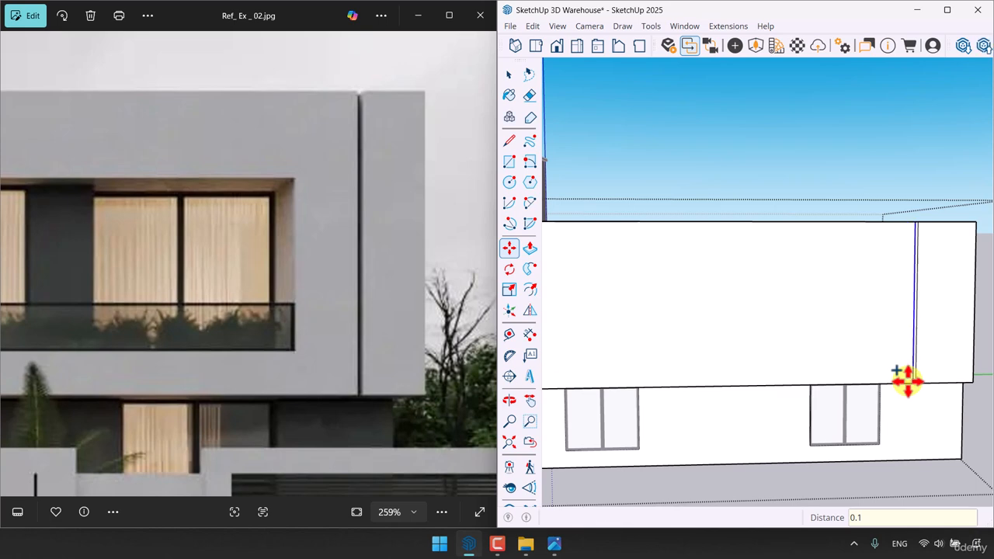
pyautogui.press('Return')
# - Push the narrow vertical strip on the upper floor's facade inward by 0.20 m to form a groove
pyautogui.click(529, 248)
pyautogui.moveTo(699, 350); pyautogui.dragTo(928, 422, button='middle')
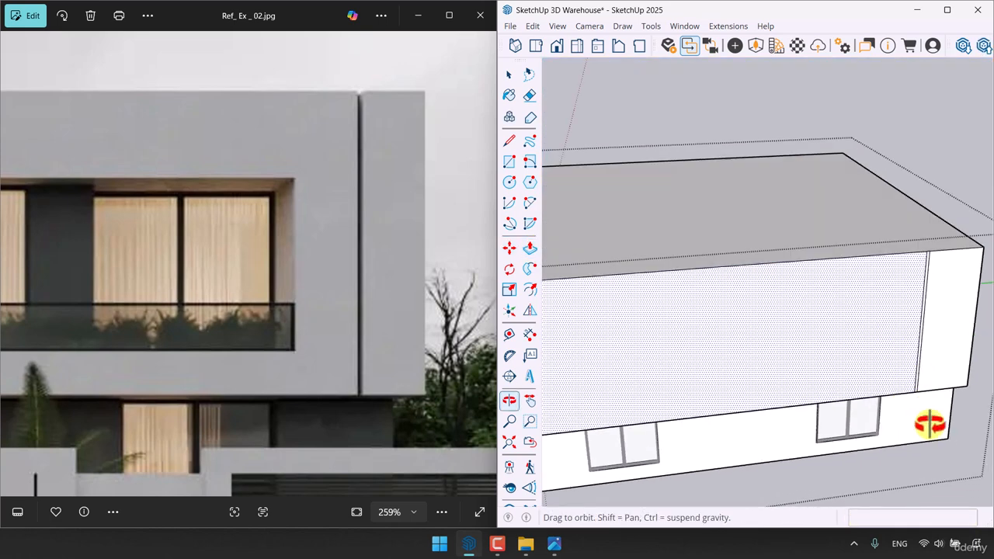
pyautogui.scroll(5, 927, 278)
pyautogui.click(918, 268)
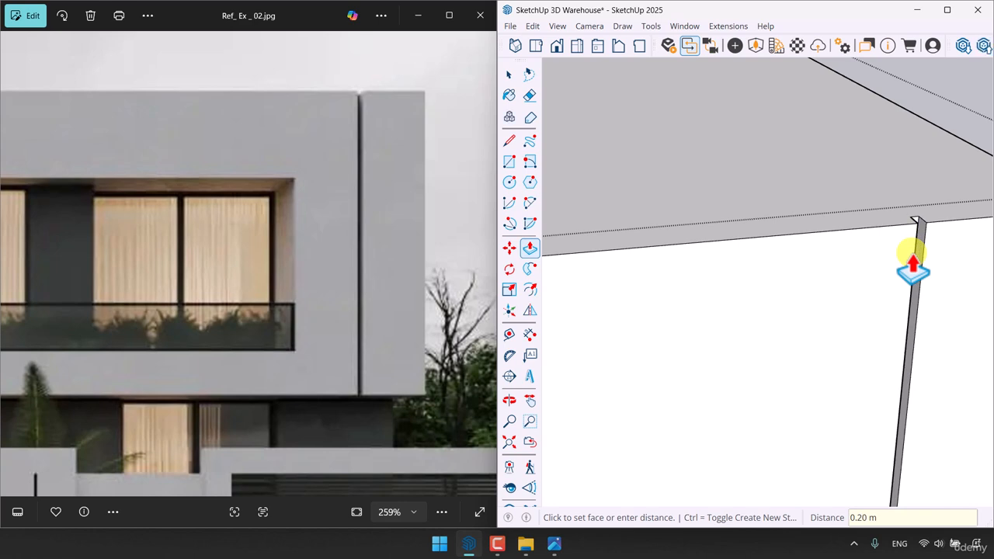
pyautogui.click(911, 254)
# - Widen the facade groove by pushing its inner side face about 0.03 m, and close the group
pyautogui.moveTo(843, 252); pyautogui.dragTo(742, 261, button='middle')
pyautogui.scroll(2, 925, 281)
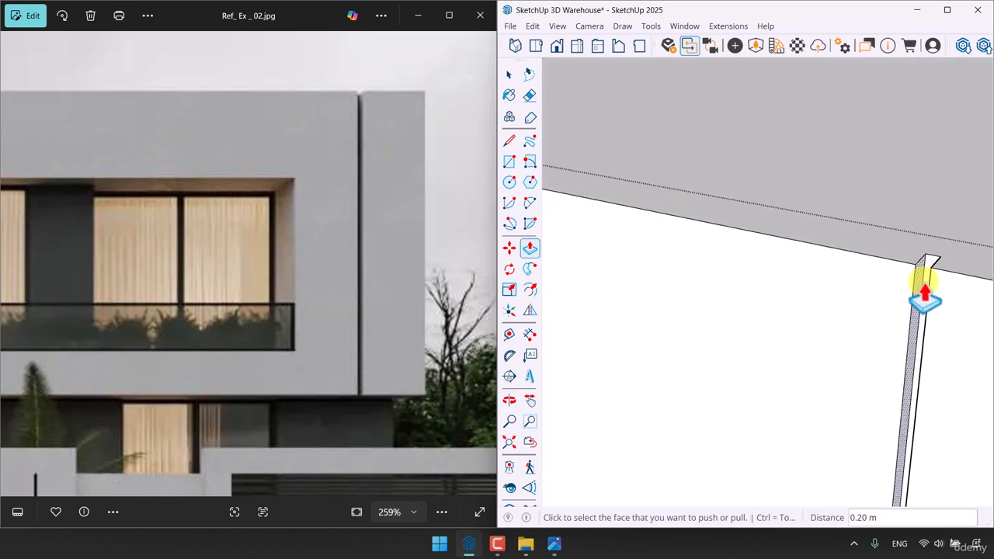
pyautogui.click(922, 278)
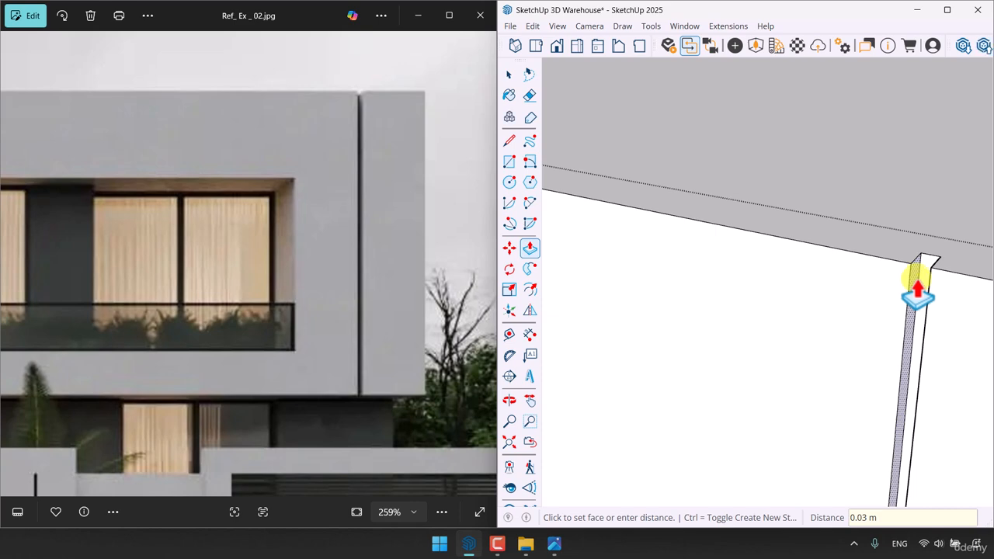
pyautogui.click(916, 278)
pyautogui.scroll(-10, 836, 270)
pyautogui.moveTo(761, 338); pyautogui.dragTo(925, 218, button='middle')
pyautogui.scroll(3, 744, 332)
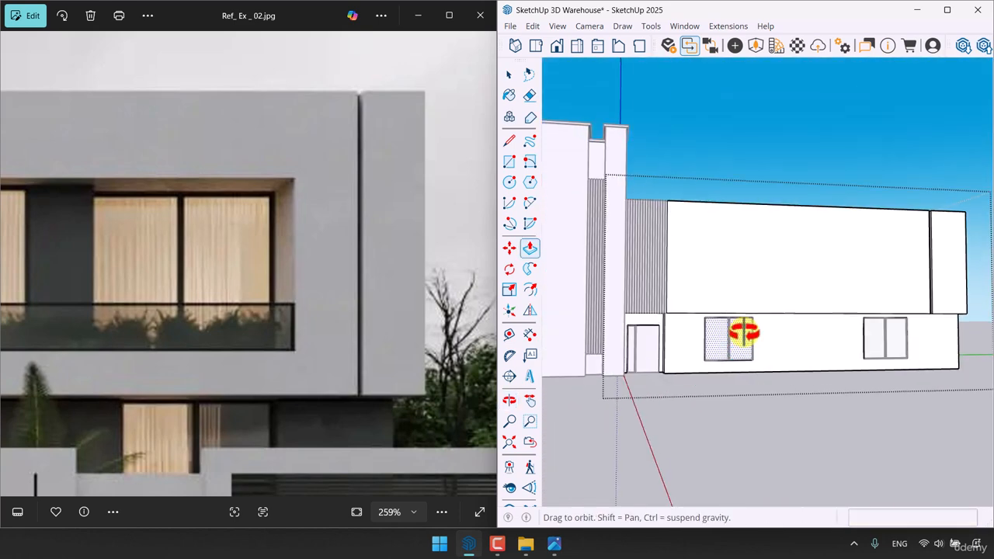
pyautogui.moveTo(744, 332); pyautogui.dragTo(726, 314, button='middle')
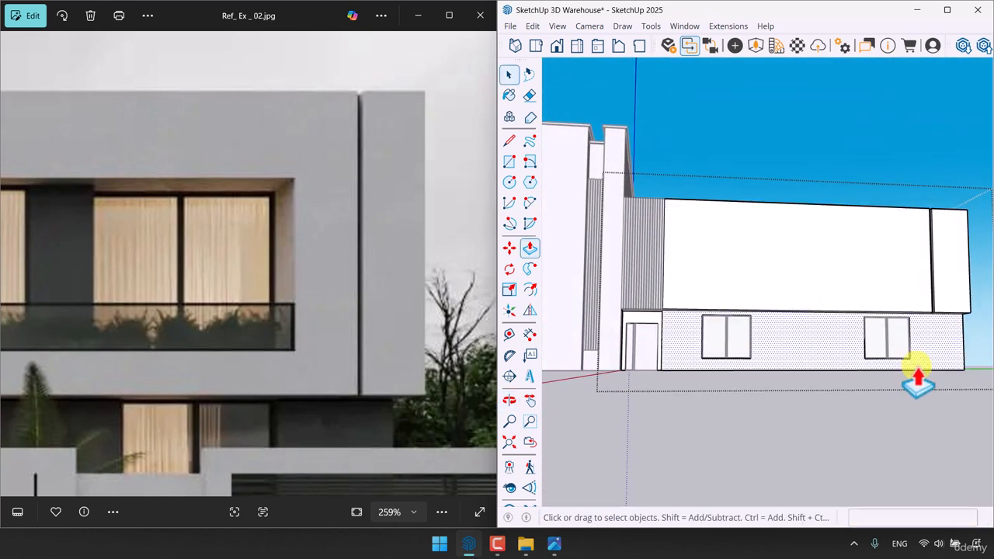
pyautogui.press('space')
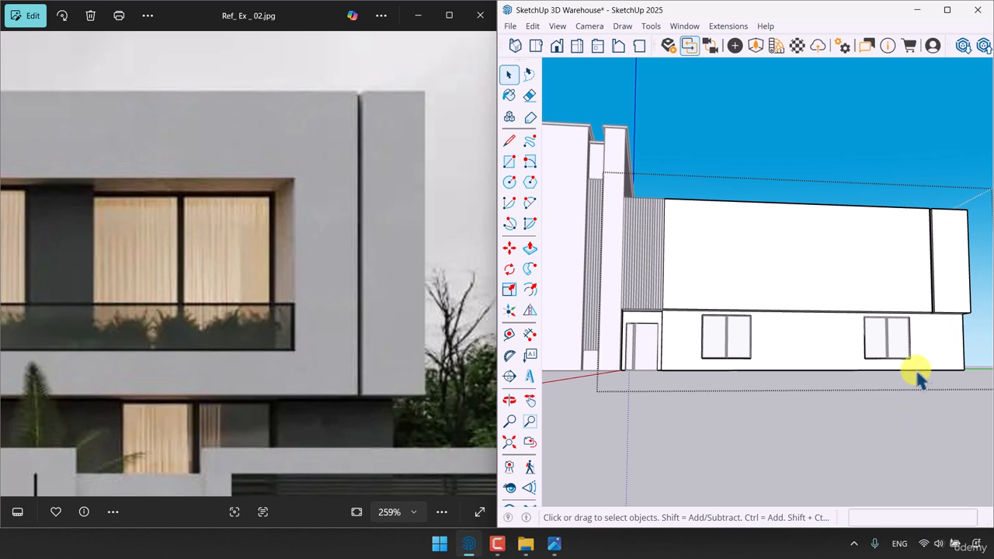
pyautogui.click(818, 412)
# - Reopen the lower wing's group and place a horizontal guide 1 m above the bottom edge of the upper floor's facade
pyautogui.scroll(-1, 759, 398)
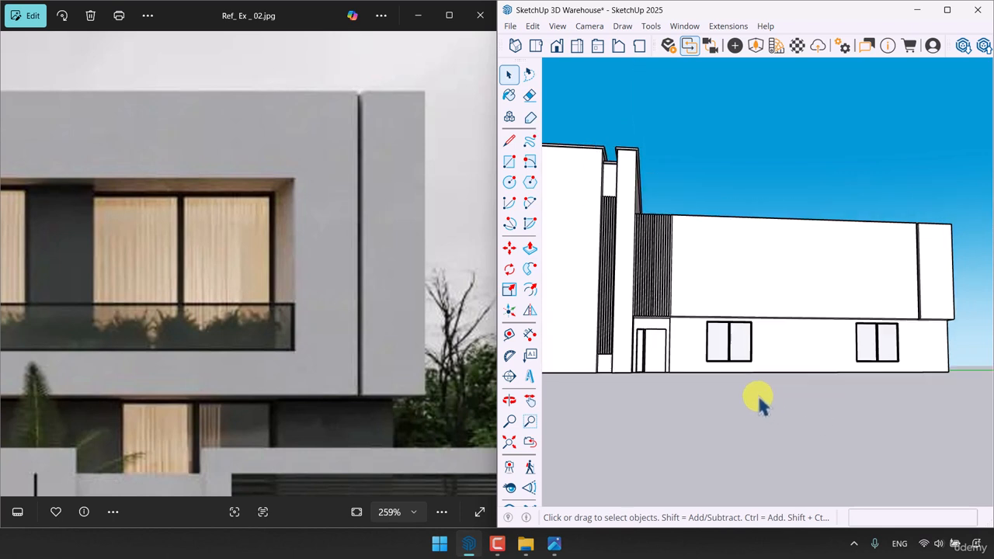
pyautogui.moveTo(757, 398); pyautogui.dragTo(725, 447, button='middle')
pyautogui.scroll(-4, 725, 448)
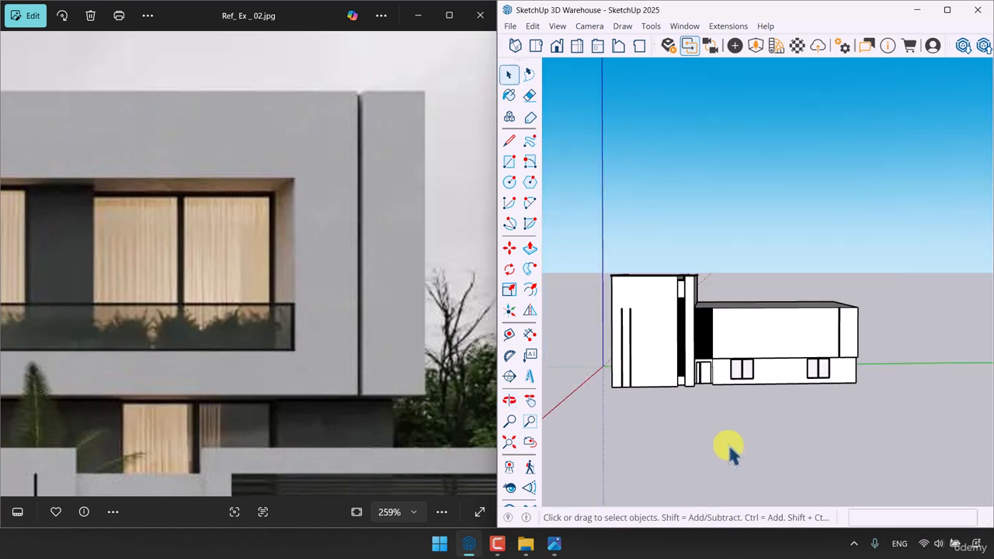
pyautogui.doubleClick(795, 344)
pyautogui.scroll(-3, 334, 284)
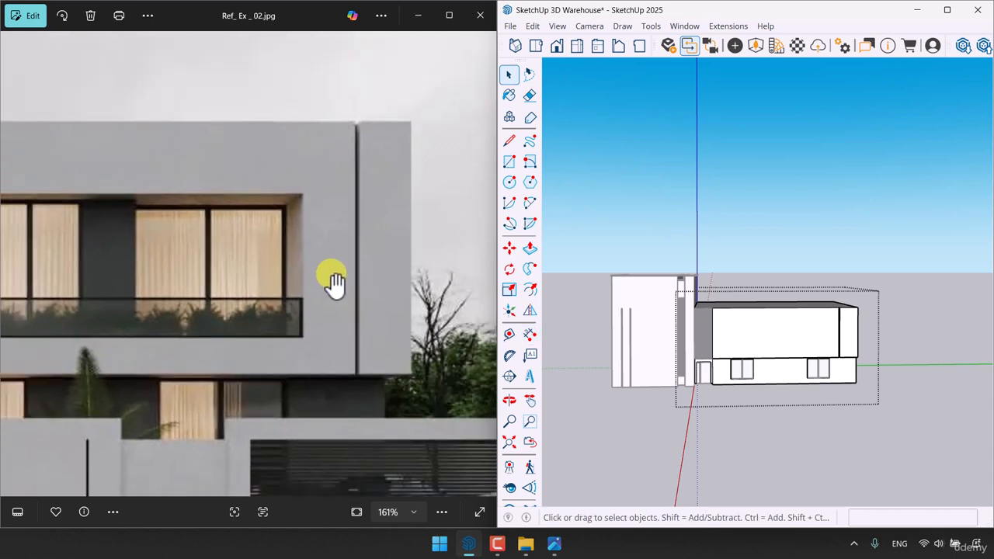
pyautogui.scroll(-2, 137, 284)
pyautogui.scroll(4, 184, 244)
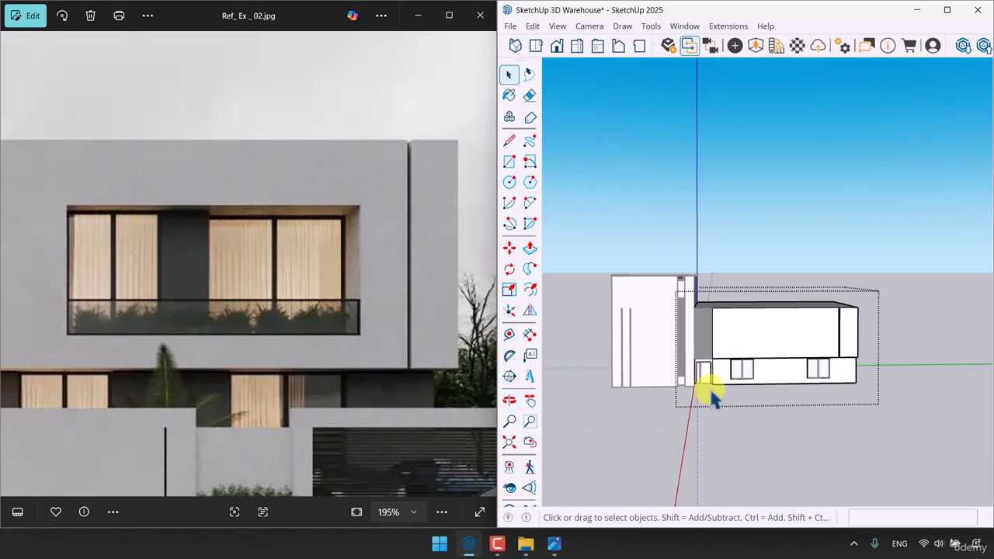
pyautogui.scroll(3, 775, 326)
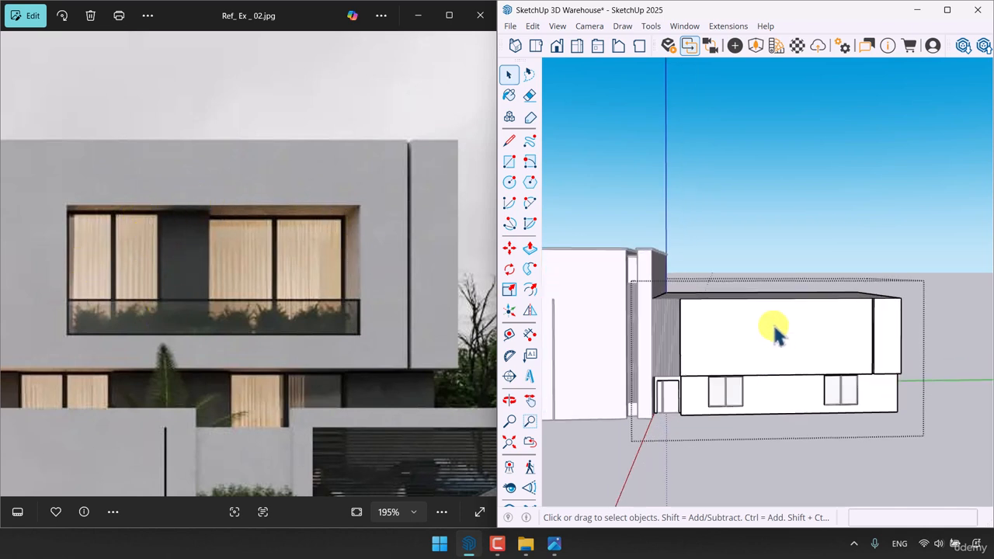
pyautogui.click(513, 340)
pyautogui.click(812, 379)
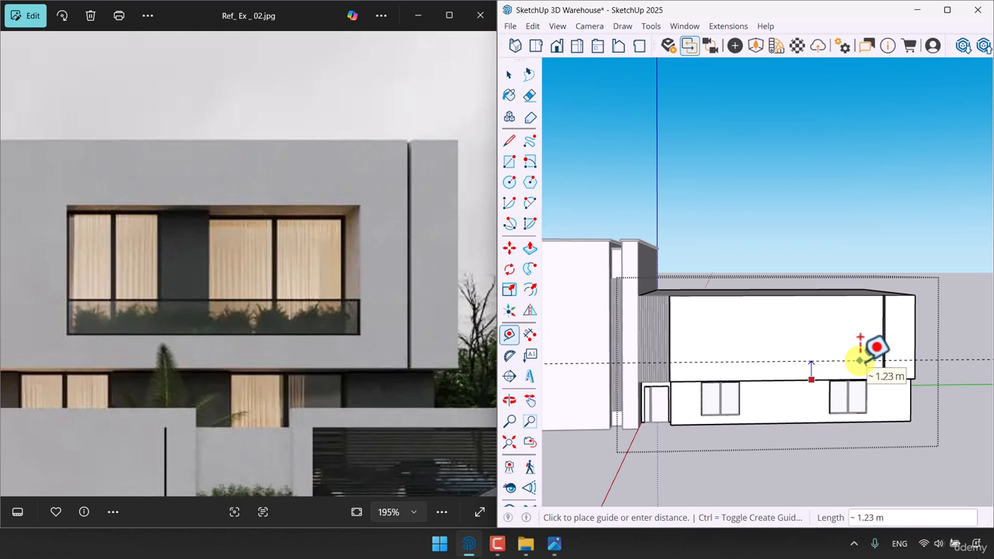
pyautogui.write('1')
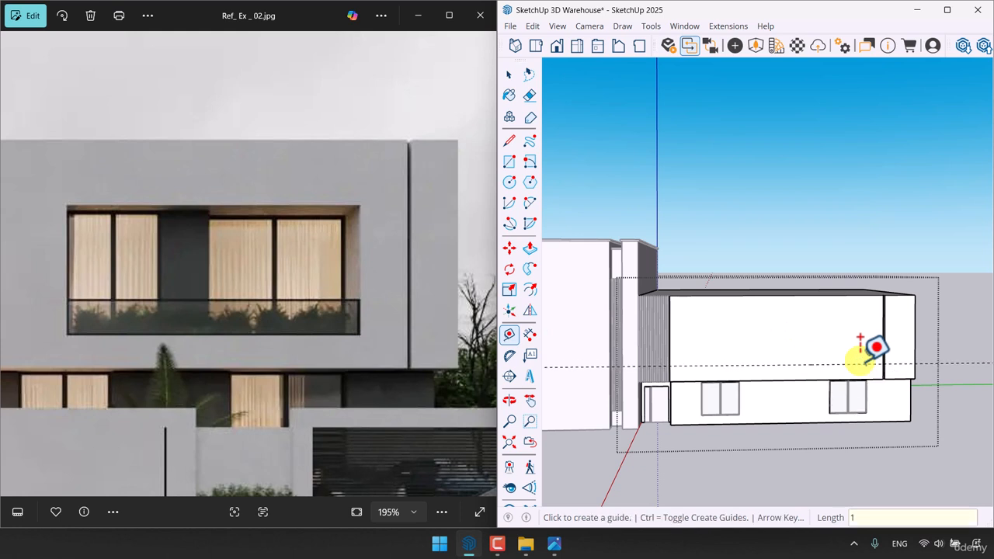
# - Place a horizontal guide 1.40 m below the top edge of the upper floor's facade
pyautogui.click(845, 295)
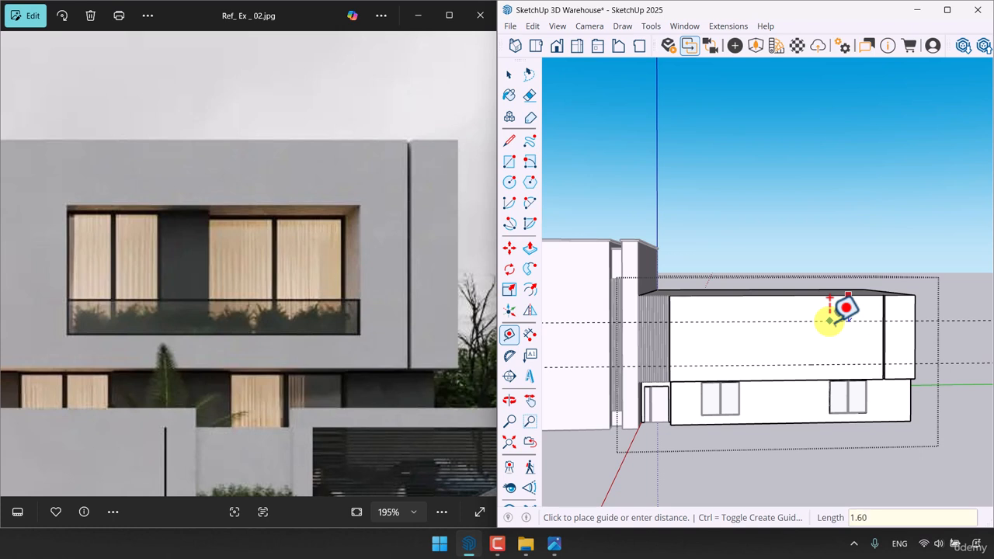
pyautogui.press('Return')
pyautogui.scroll(1, 845, 309)
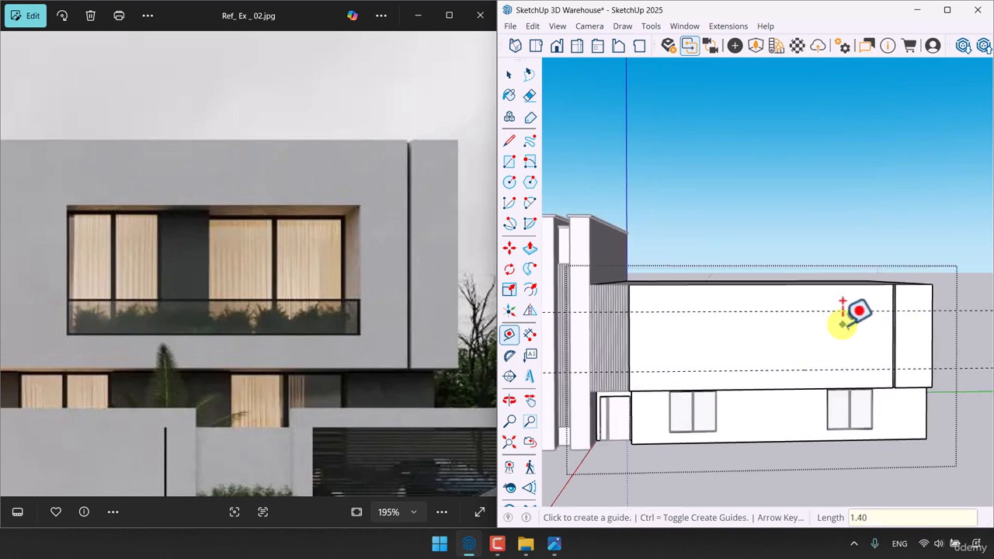
# - Place a vertical guide 1.40 m from the vertical groove on the upper-floor facade, on the wider panel's side
pyautogui.click(892, 331)
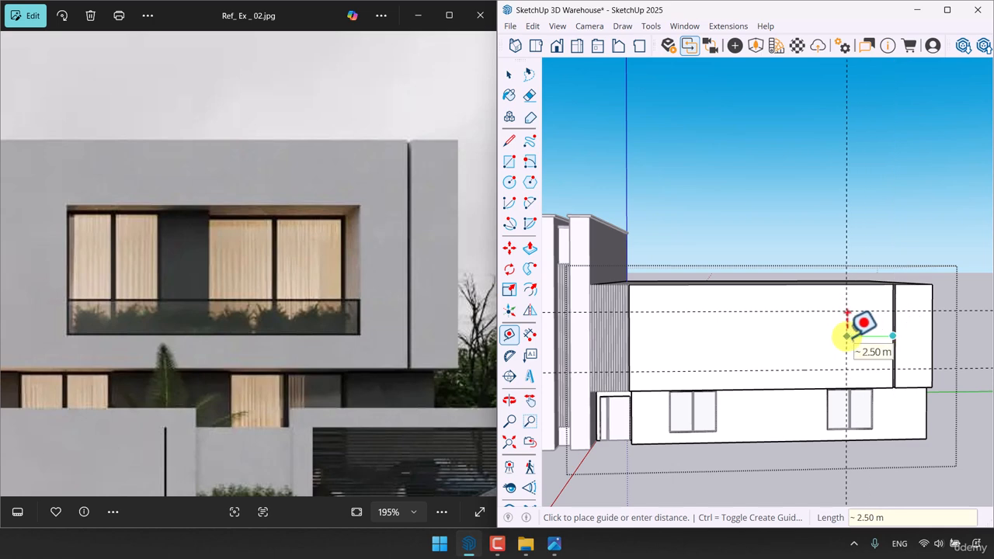
pyautogui.moveTo(870, 333); pyautogui.dragTo(848, 326, button='middle')
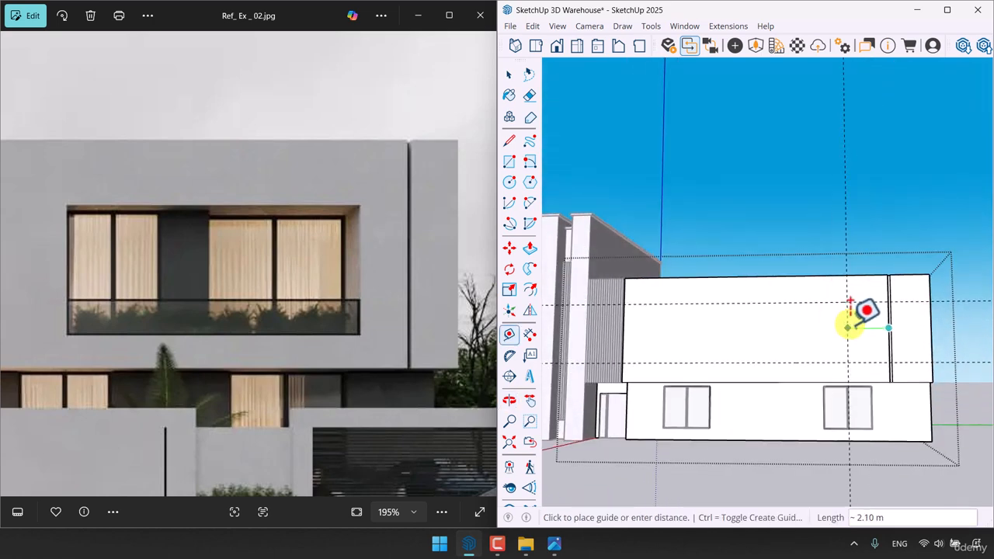
pyautogui.scroll(2, 851, 327)
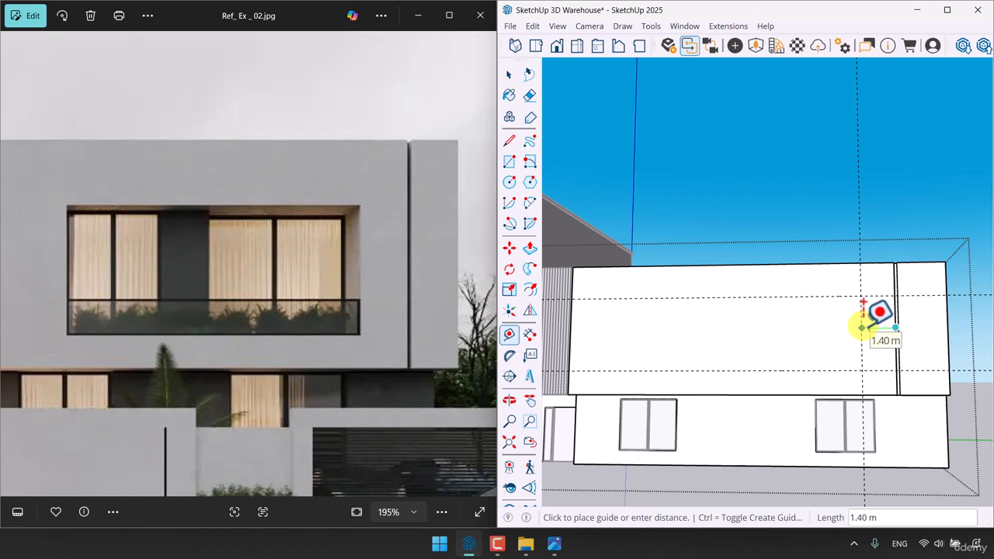
pyautogui.write('40')
pyautogui.press('Return')
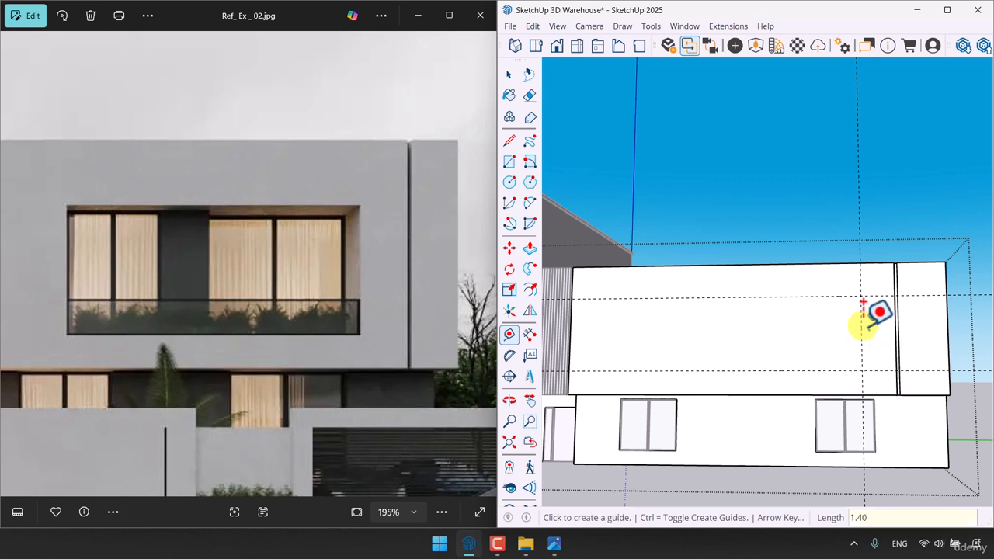
# - Place a second vertical guide 8.5 m from the first one, toward the taller adjoining block
pyautogui.click(860, 314)
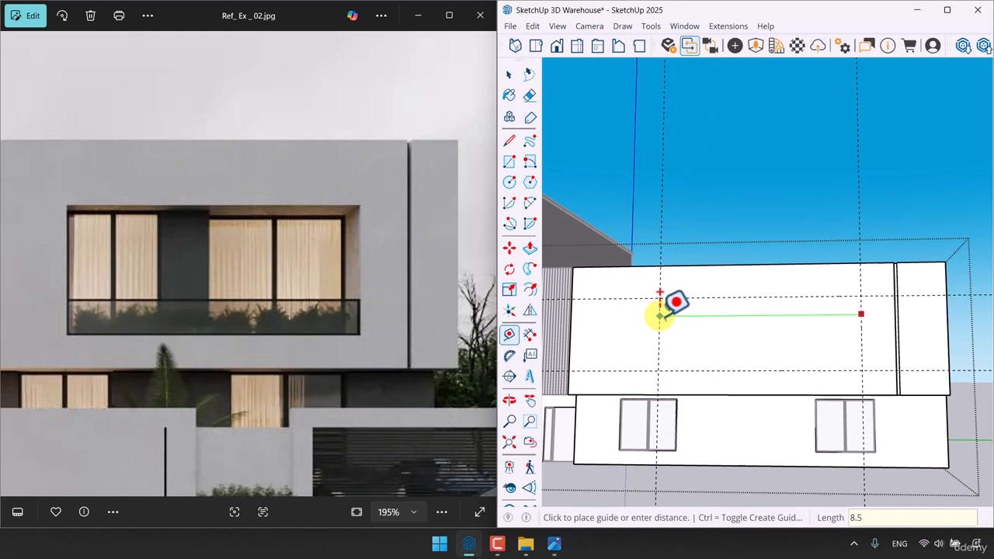
pyautogui.press('Return')
pyautogui.press('space')
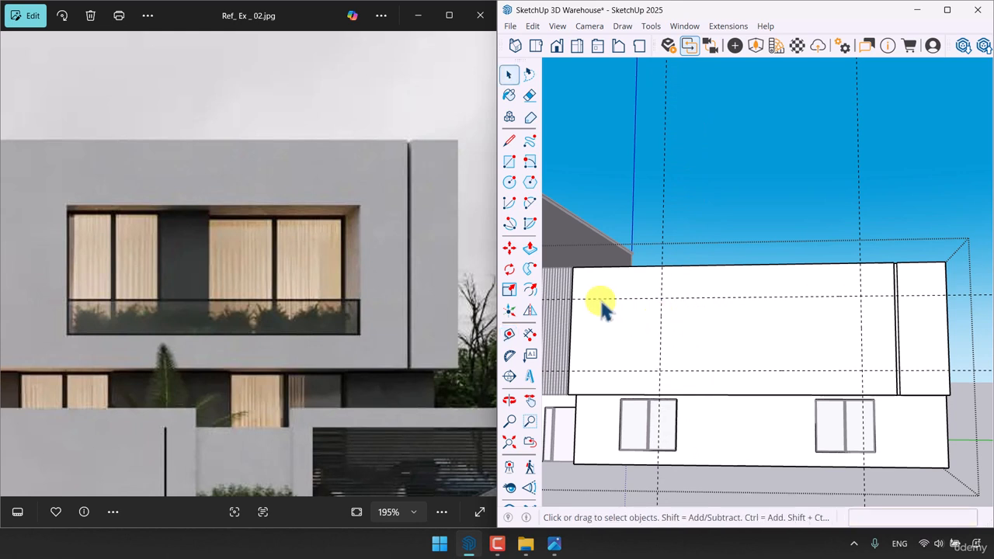
# - Draw a rectangle on the upper-floor facade between opposite intersections of the horizontal and vertical guides
pyautogui.click(509, 161)
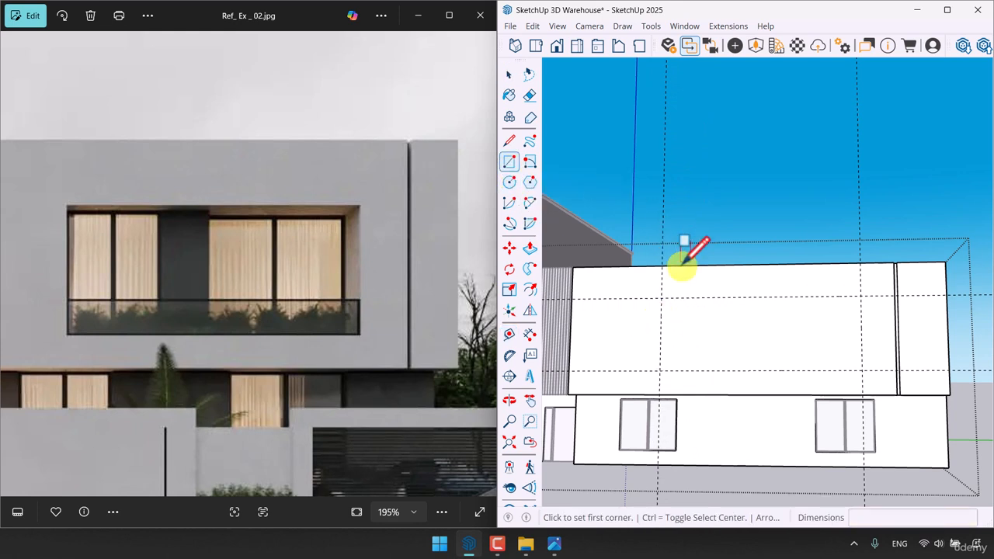
pyautogui.click(662, 298)
pyautogui.click(863, 371)
# - Push the guide-bounded rectangle 1.50 m into the upper-floor facade with Push/Pull to form a balcony recess
pyautogui.moveTo(859, 379); pyautogui.dragTo(578, 458, button='middle')
pyautogui.click(530, 249)
pyautogui.click(666, 362)
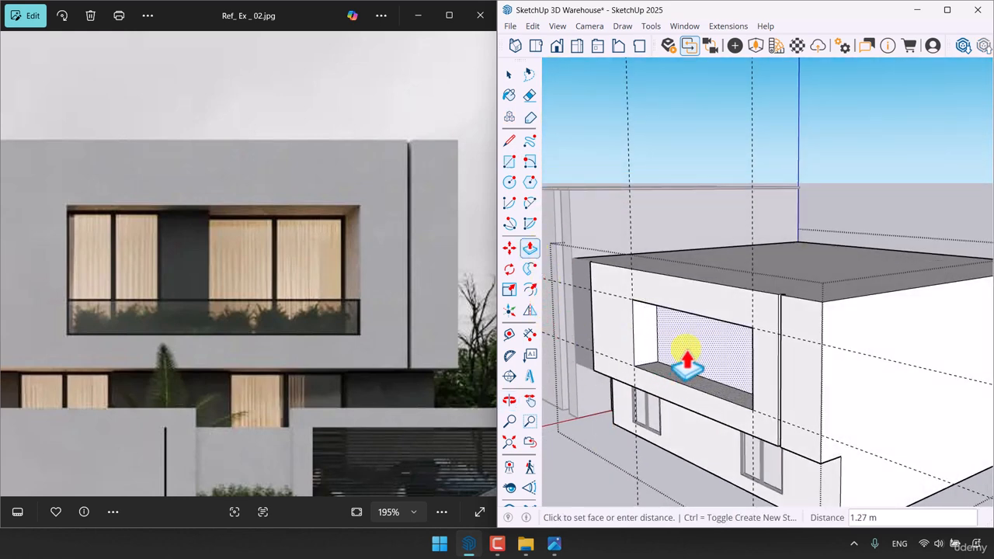
pyautogui.press('Return')
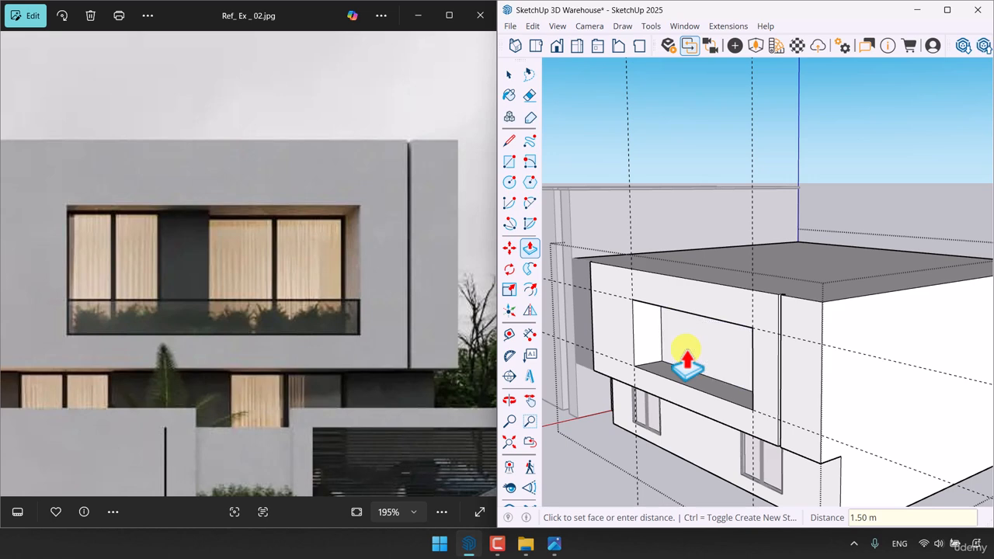
pyautogui.press('space')
# - Delete the four construction guides around the balcony recess
pyautogui.scroll(-8, 691, 378)
pyautogui.moveTo(731, 357); pyautogui.dragTo(948, 385, button='middle')
pyautogui.moveTo(947, 387); pyautogui.dragTo(923, 454)
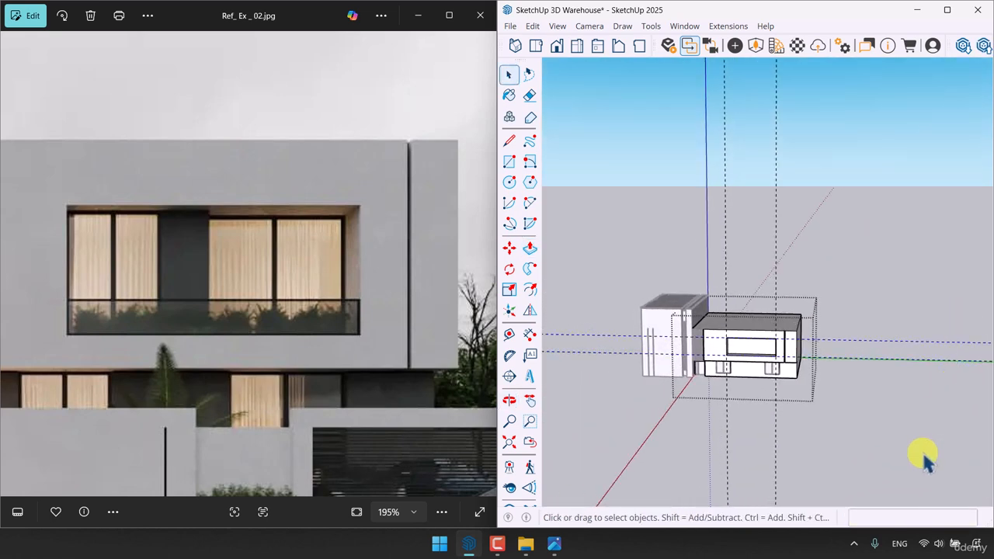
# - Narrow the balcony recess by pulling its left side face inward 0.5 m with Push/Pull
pyautogui.scroll(5, 751, 350)
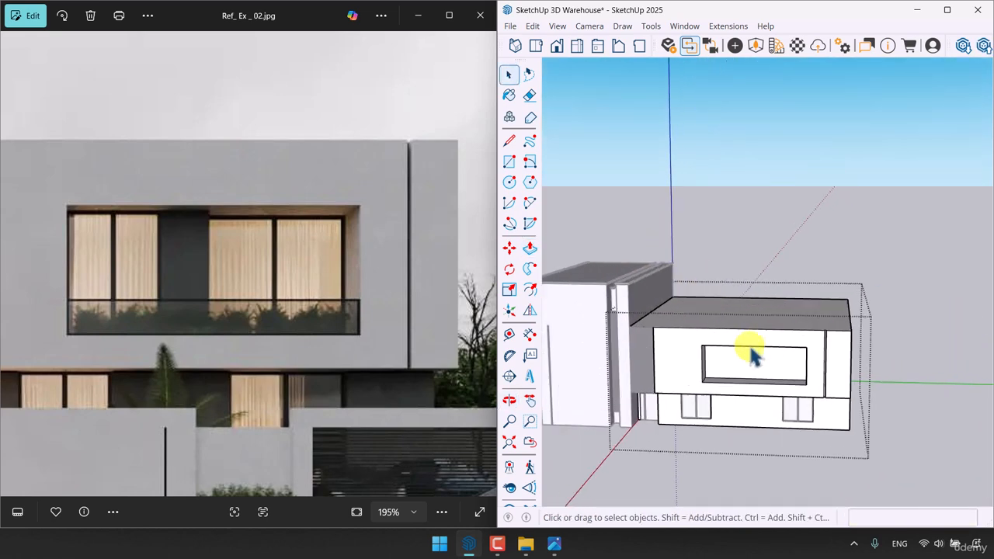
pyautogui.scroll(4, 667, 377)
pyautogui.click(530, 247)
pyautogui.click(684, 323)
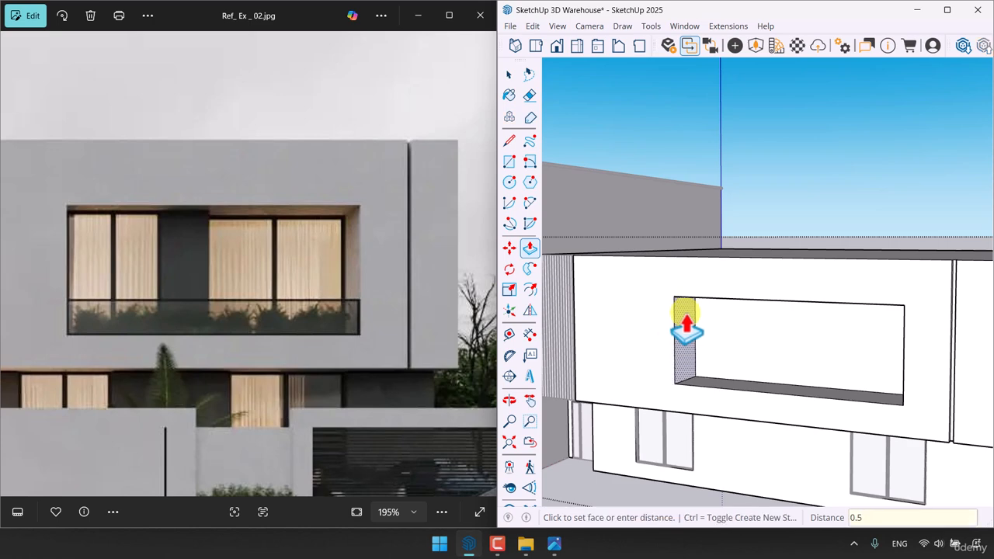
pyautogui.write('0.5')
pyautogui.press('Return')
pyautogui.press('space')
# - Leave the building group and draw an upright 1.10 by 8 m rectangle along the recess's front lower edge
pyautogui.scroll(-6, 687, 311)
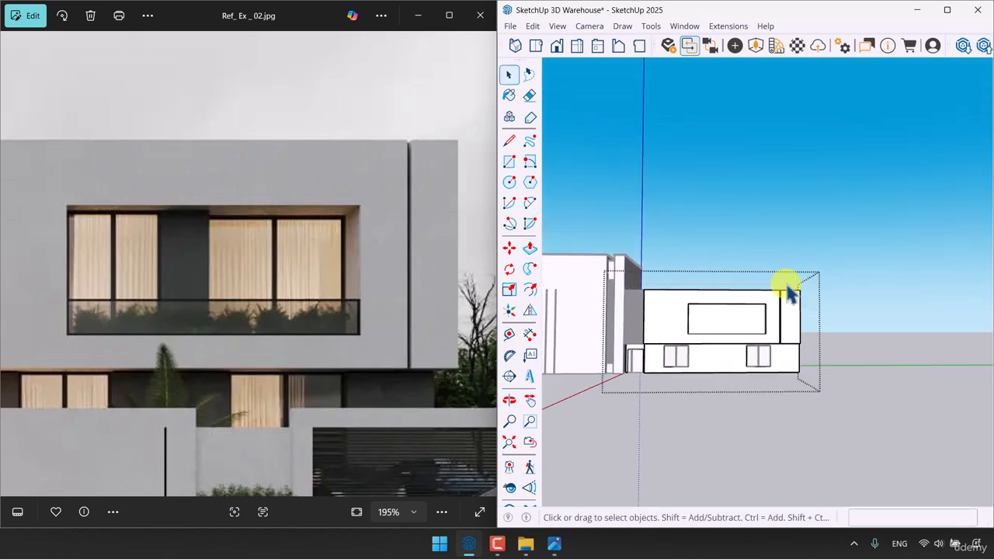
pyautogui.scroll(4, 730, 336)
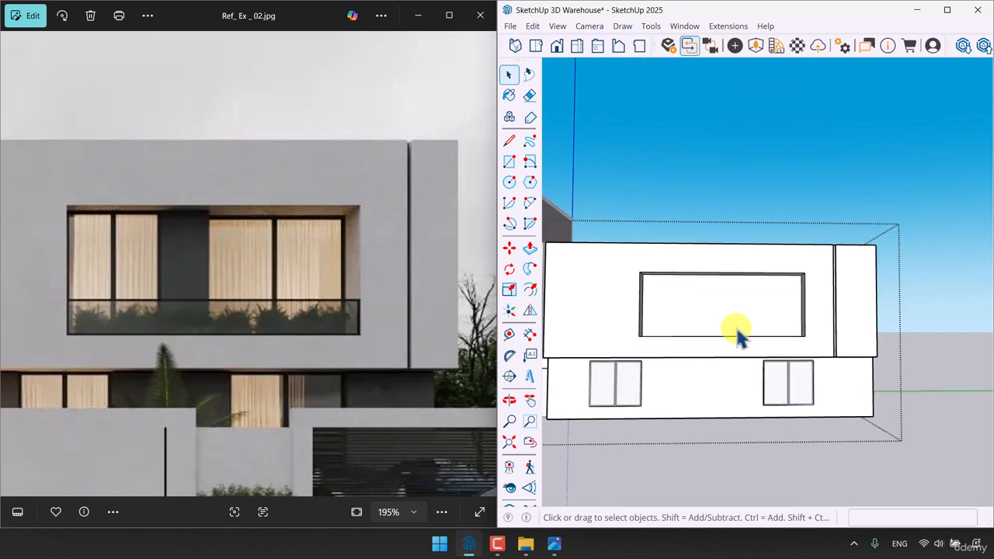
pyautogui.moveTo(738, 334)
pyautogui.mouseDown(button='middle')
pyautogui.moveTo(726, 477)
pyautogui.moveTo(614, 473)
pyautogui.mouseUp(button='middle')
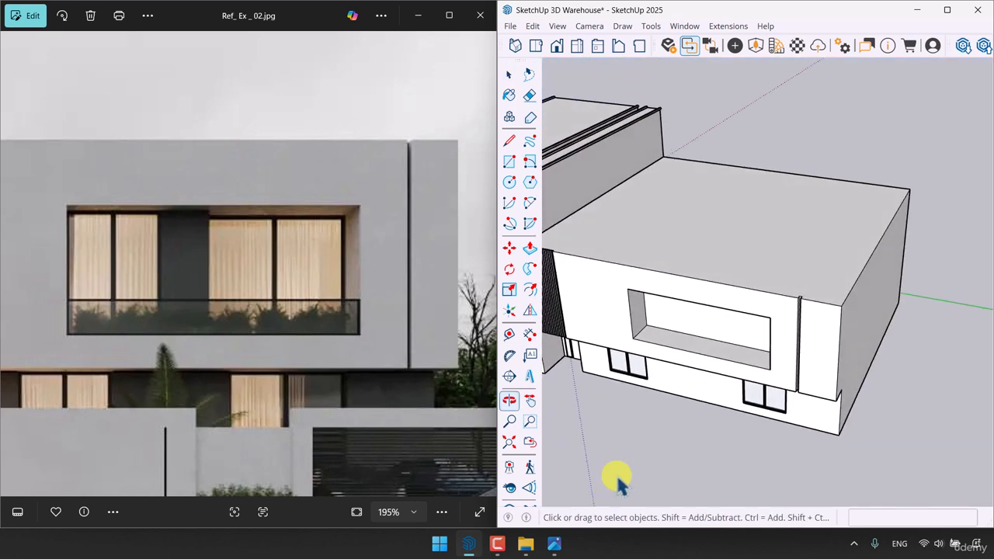
pyautogui.scroll(5, 627, 358)
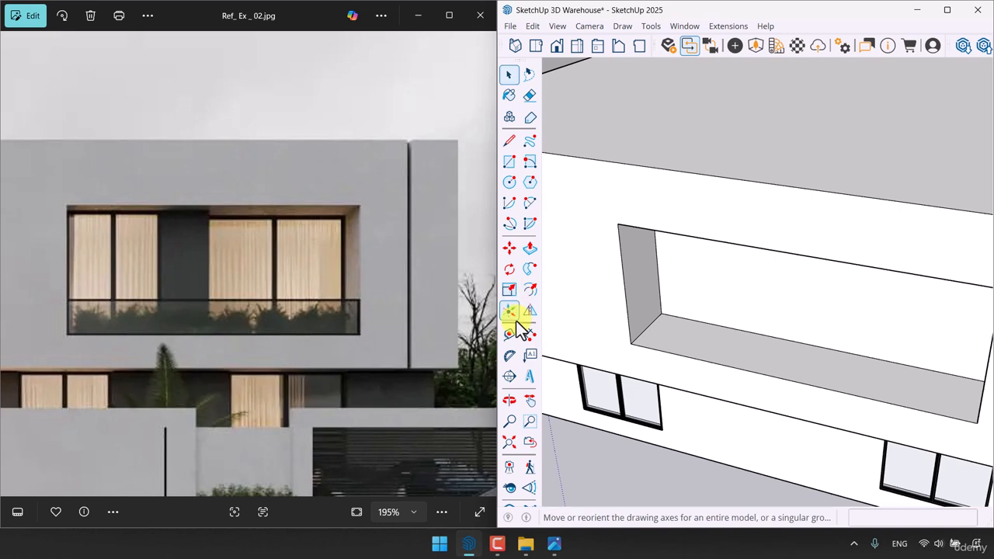
pyautogui.click(509, 162)
pyautogui.click(632, 340)
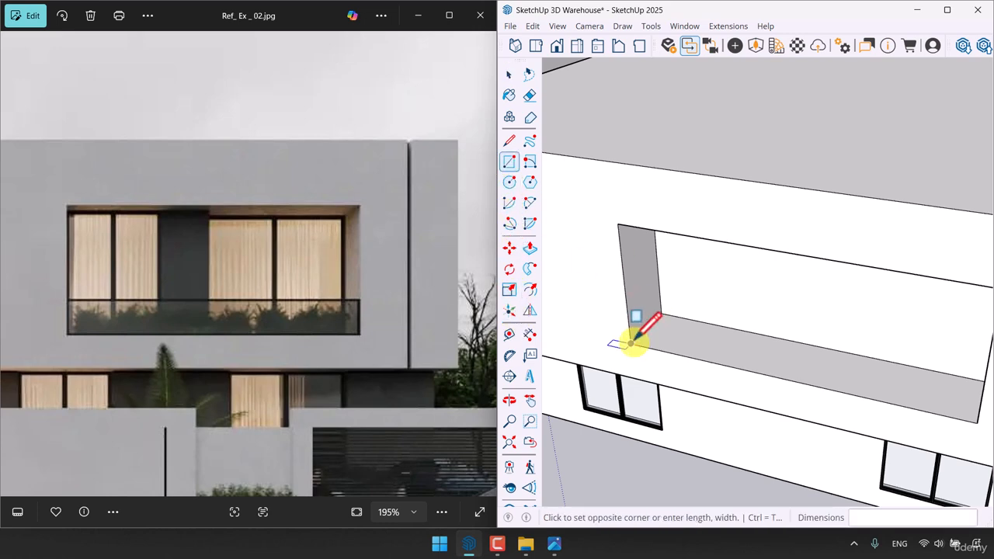
pyautogui.moveTo(638, 337); pyautogui.dragTo(665, 362, button='middle')
pyautogui.scroll(2, 943, 293)
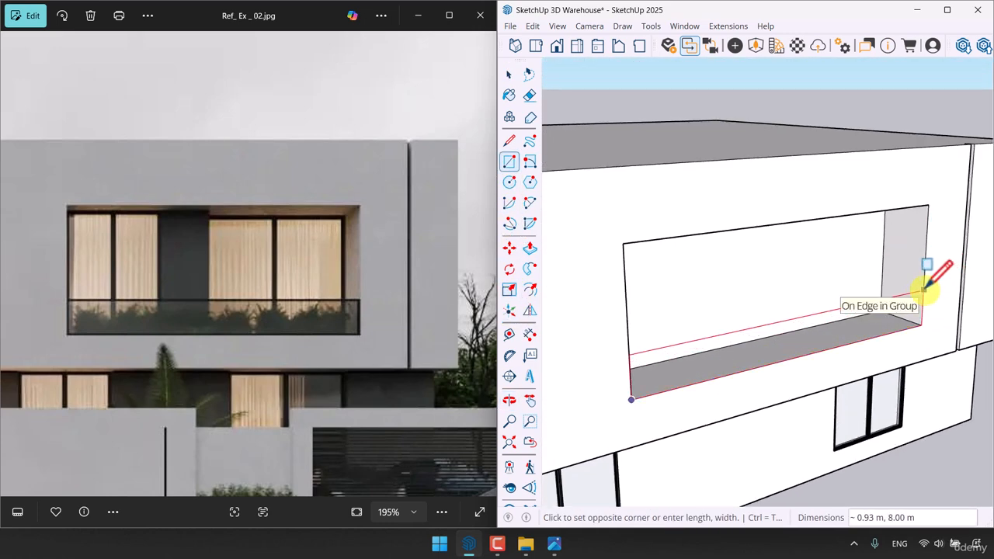
pyautogui.write('1.1')
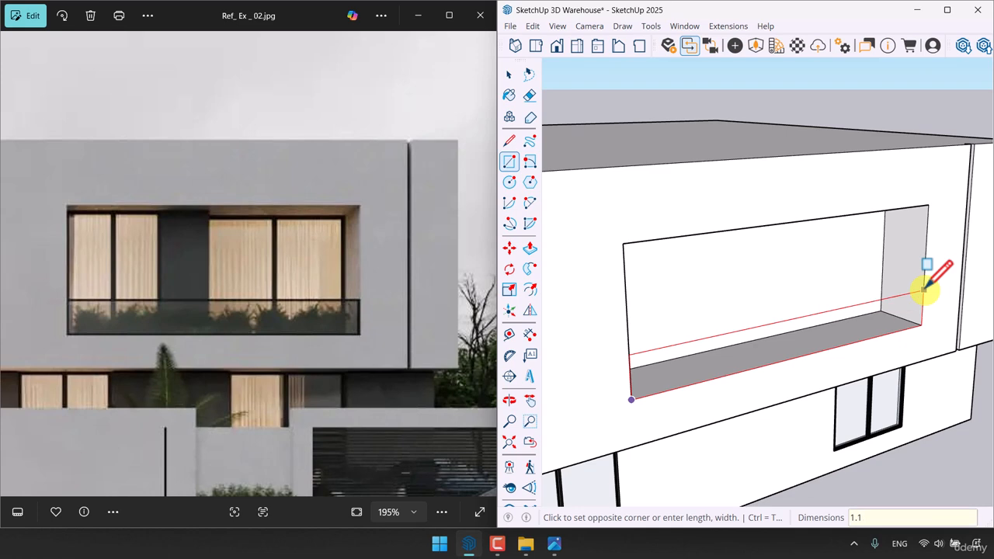
pyautogui.write('0, 8')
pyautogui.press('Return')
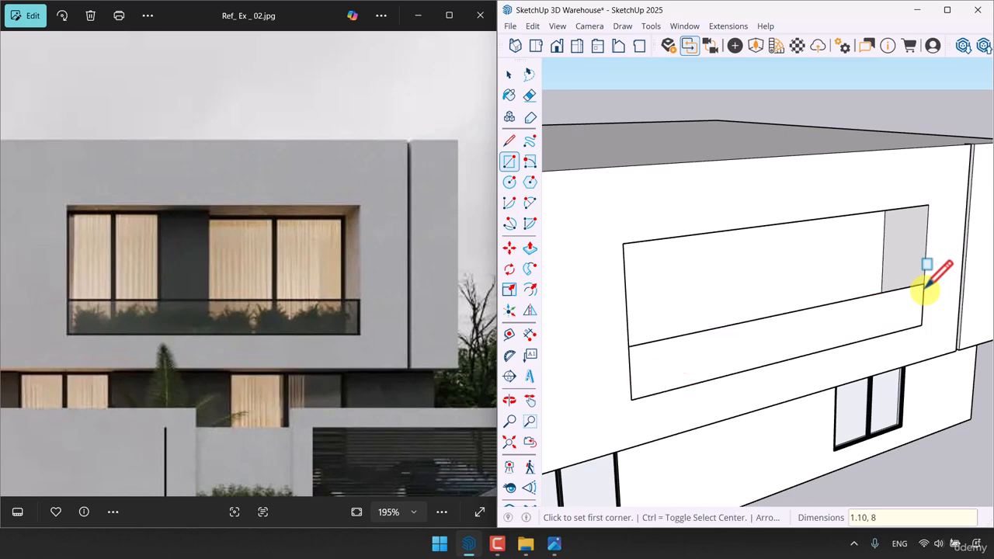
pyautogui.press('space')
# - Extrude the railing rectangle outward to a thickness of 0.10 m with Push/Pull
pyautogui.click(531, 248)
pyautogui.moveTo(777, 350)
pyautogui.mouseDown(button='middle')
pyautogui.moveTo(814, 358)
pyautogui.moveTo(783, 349)
pyautogui.mouseUp(button='middle')
pyautogui.scroll(3, 783, 349)
pyautogui.click(783, 349)
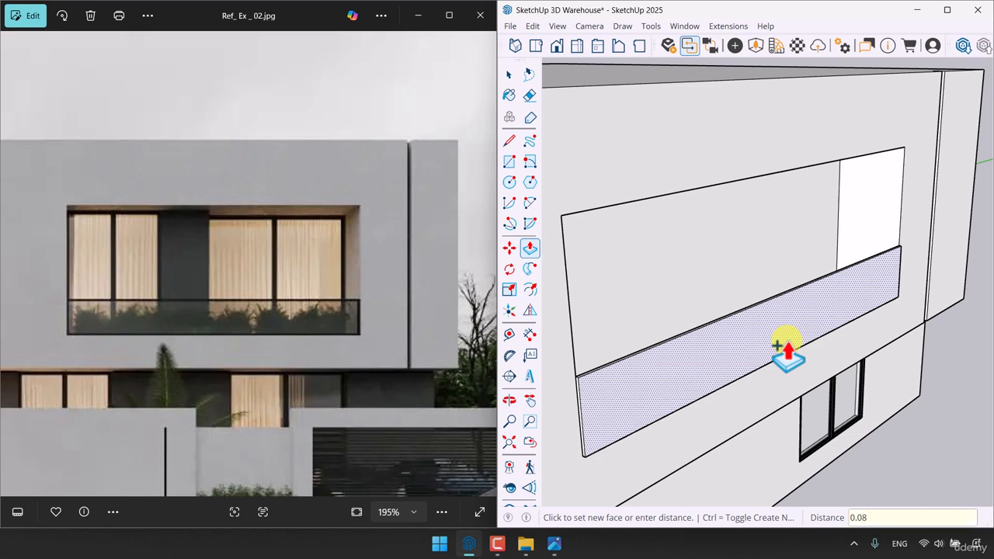
pyautogui.press('Return')
pyautogui.write('0.1')
pyautogui.press('Return')
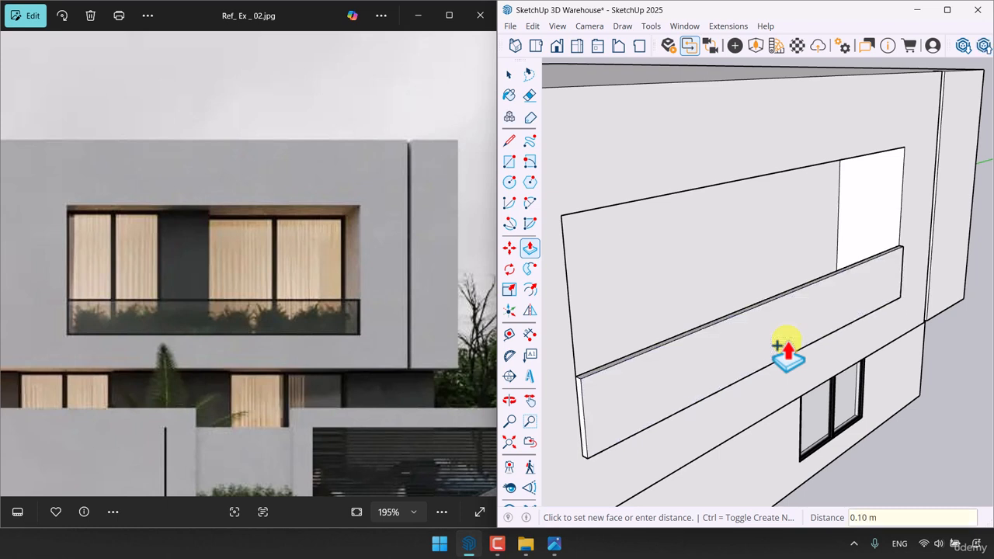
pyautogui.press('space')
# - Offset the outline of the railing panel's front face inward to form a narrow frame border
pyautogui.click(529, 292)
pyautogui.scroll(3, 616, 406)
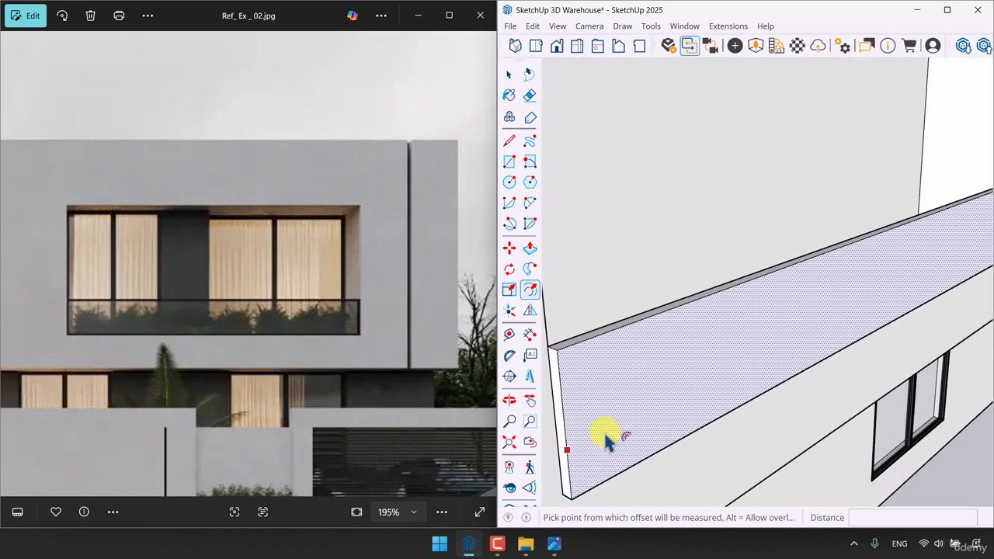
pyautogui.click(603, 432)
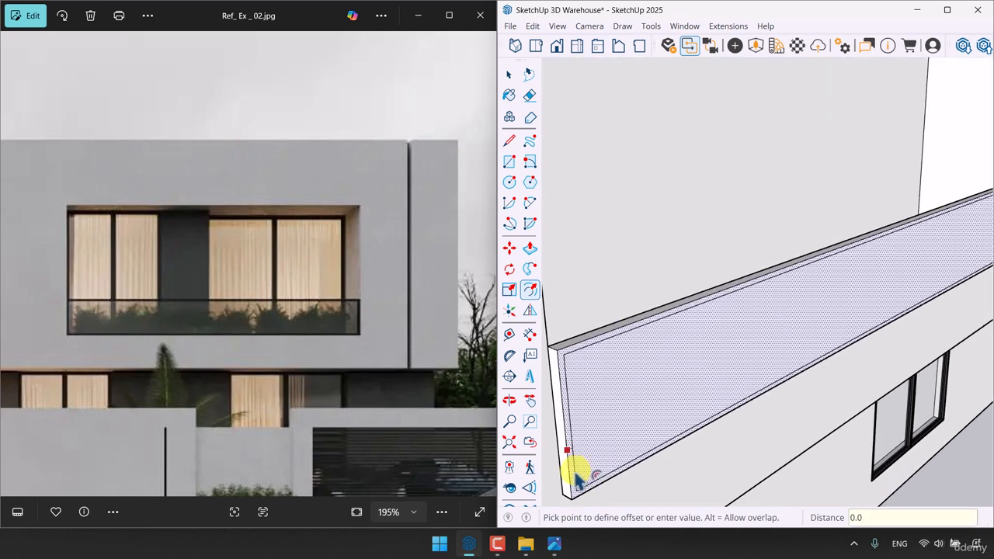
pyautogui.press('Return')
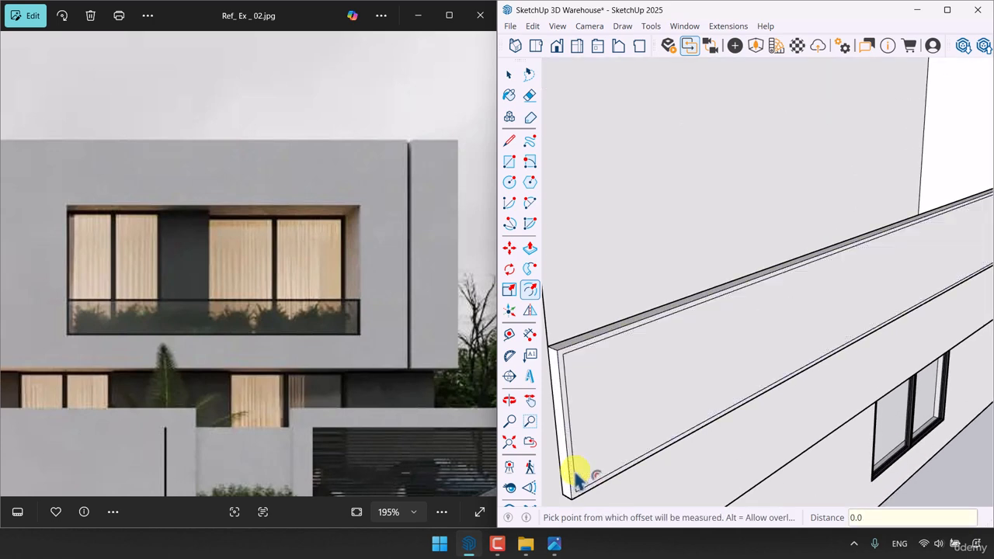
pyautogui.press('space')
# - Push the railing panel's inner face through its full thickness to leave an open frame
pyautogui.press('p')
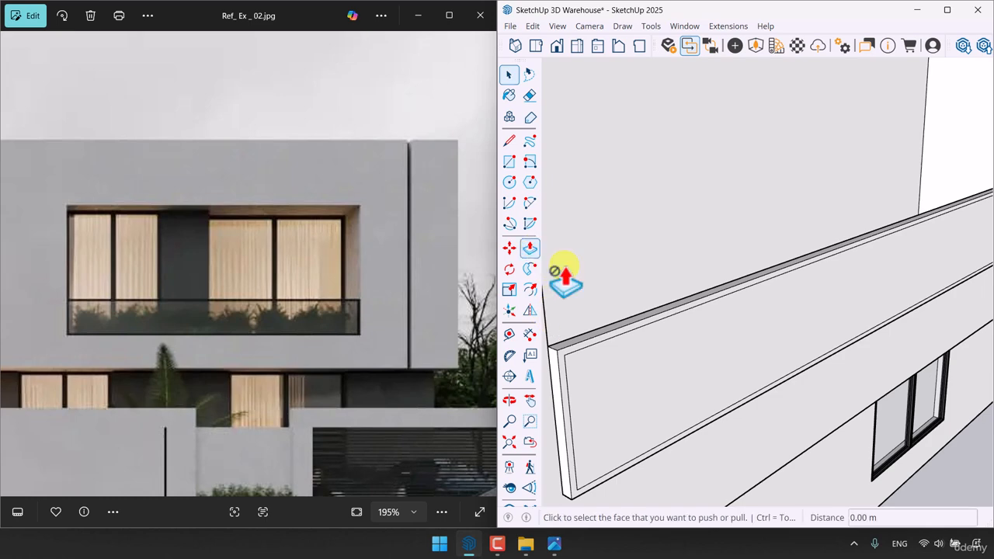
pyautogui.click(832, 311)
pyautogui.click(677, 355)
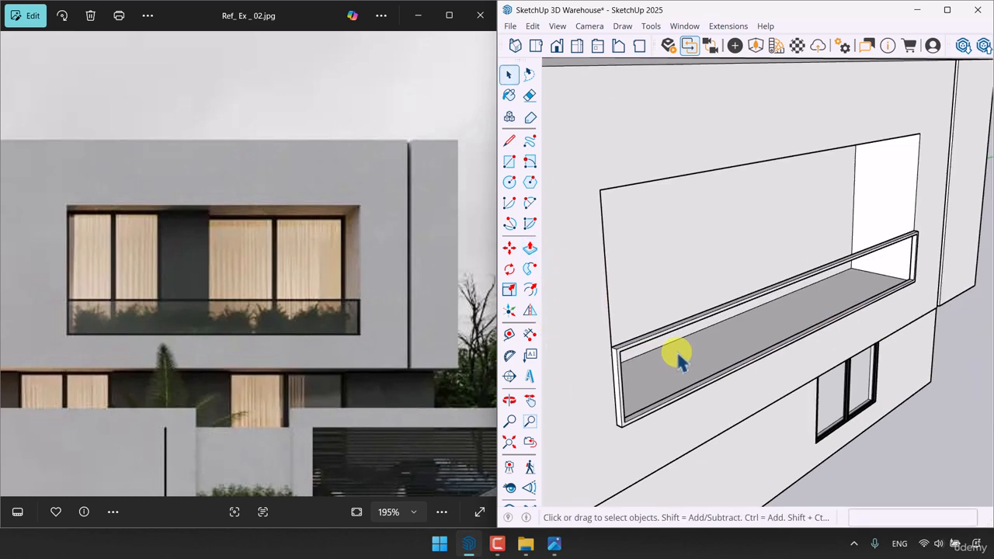
# - Group all the geometry of the balcony railing frame
pyautogui.scroll(-2, 676, 356)
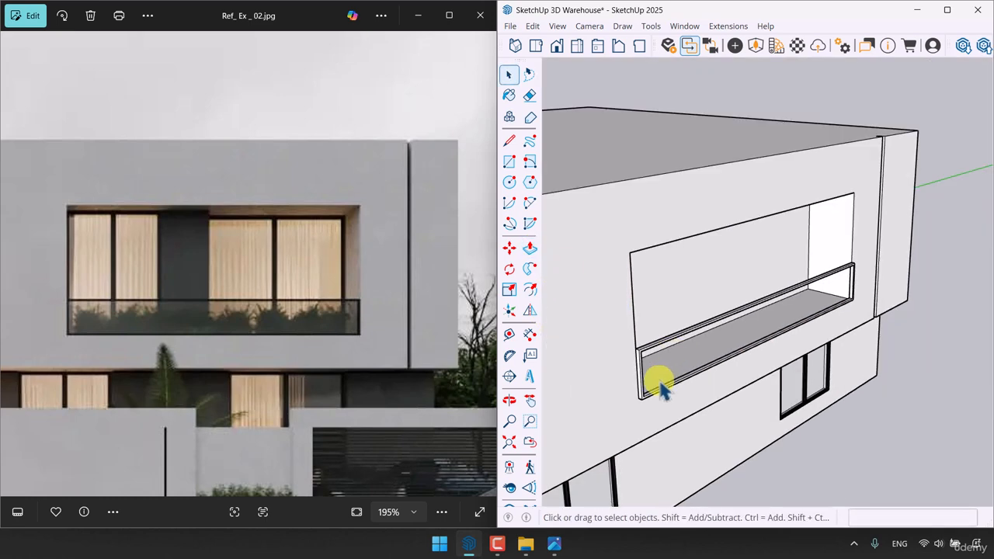
pyautogui.rightClick(657, 390)
pyautogui.click(724, 282)
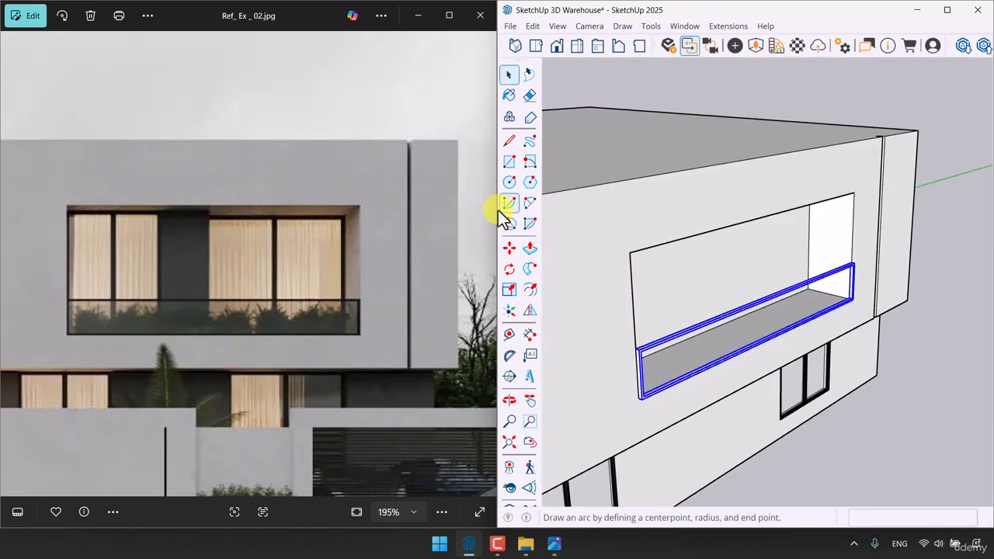
# - Move the railing frame 0.10 m back into the recess so it sits flush with the facade
pyautogui.press('m')
pyautogui.scroll(5, 846, 299)
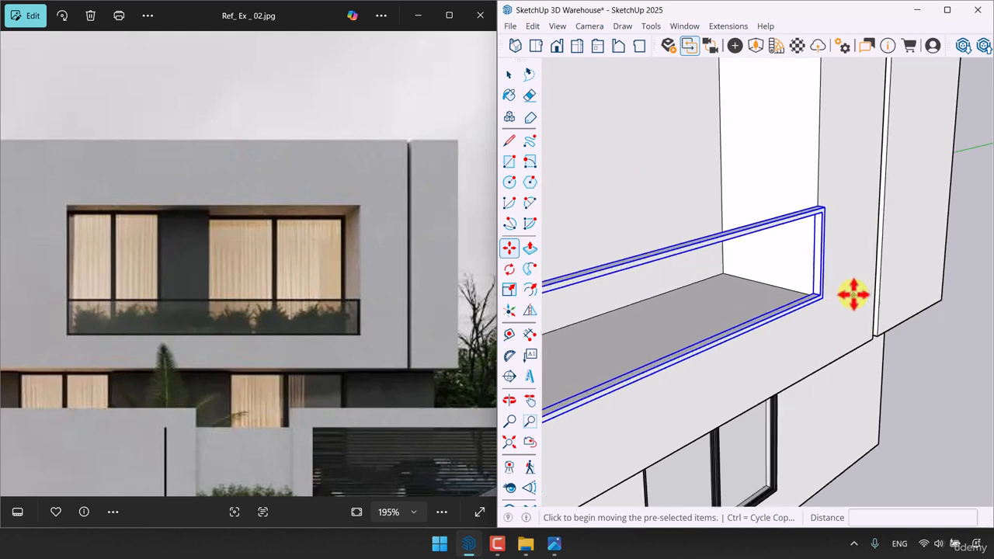
pyautogui.scroll(2, 829, 308)
pyautogui.click(830, 308)
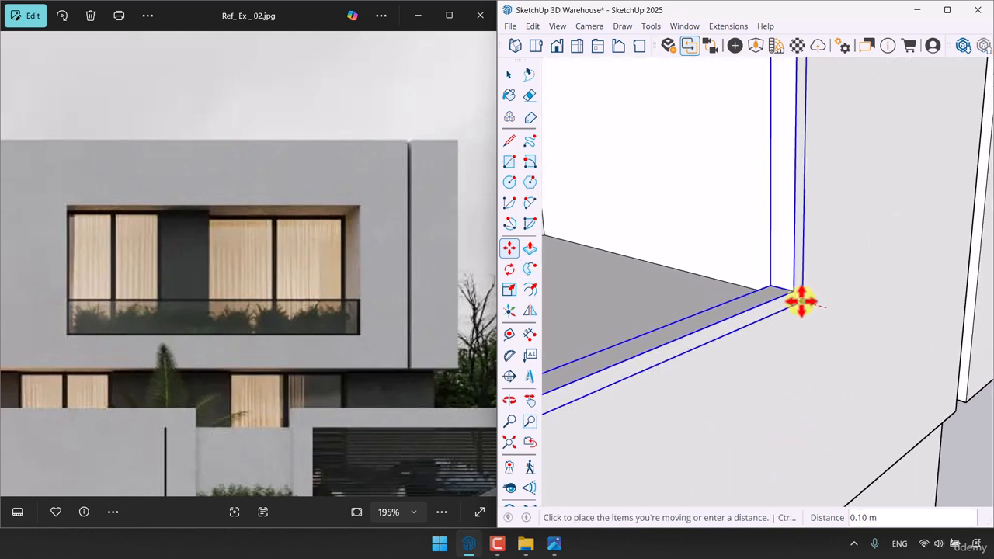
pyautogui.click(802, 301)
pyautogui.scroll(-3, 812, 338)
pyautogui.press('space')
pyautogui.scroll(-3, 808, 336)
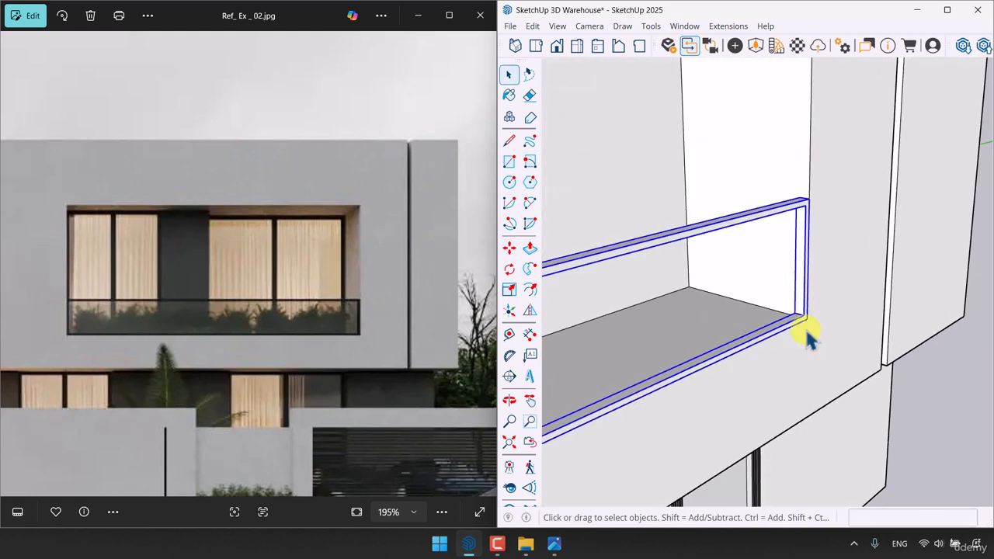
# - Paint the railing frame with the M06_Steel_Smoke material and open its group for editing
pyautogui.click(507, 95)
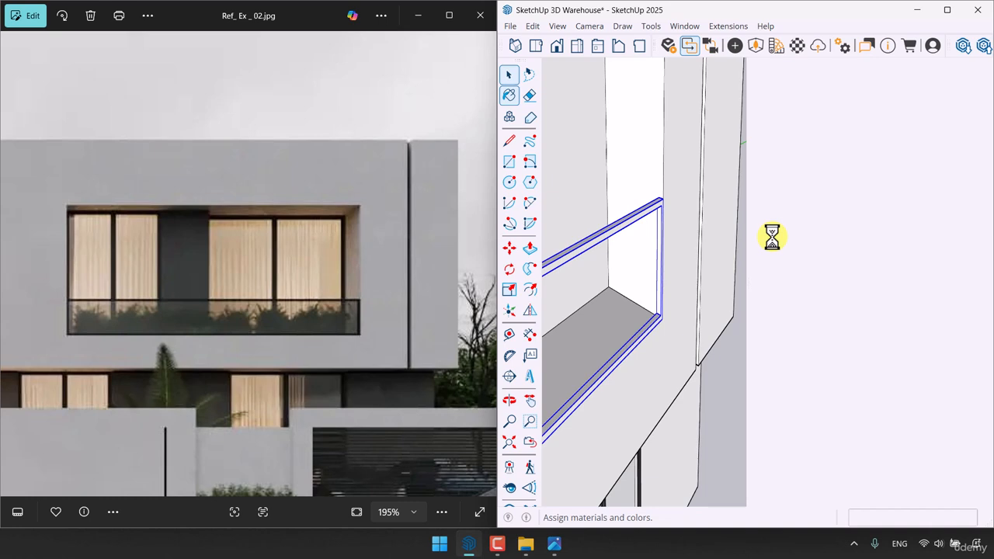
pyautogui.click(691, 194)
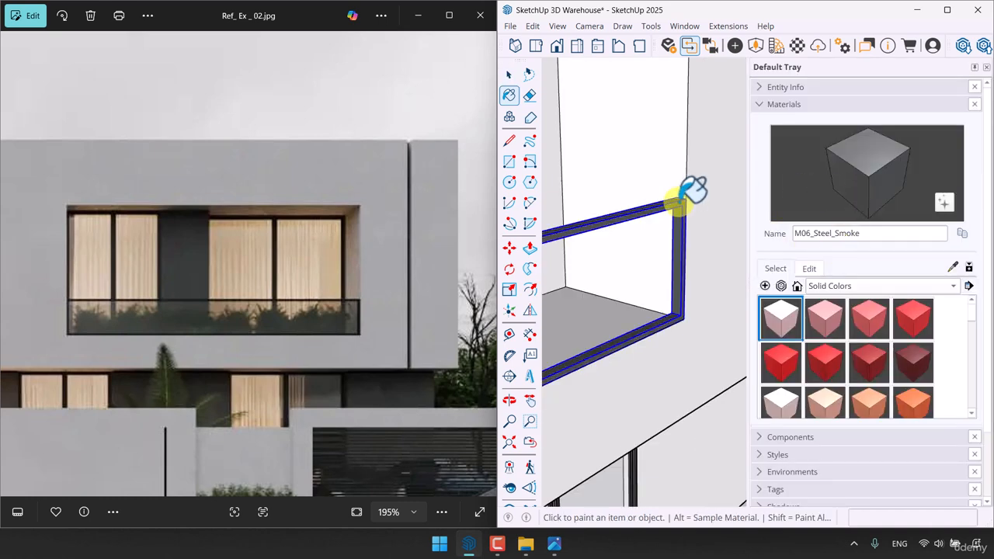
pyautogui.scroll(1, 679, 200)
pyautogui.press('space')
pyautogui.doubleClick(690, 242)
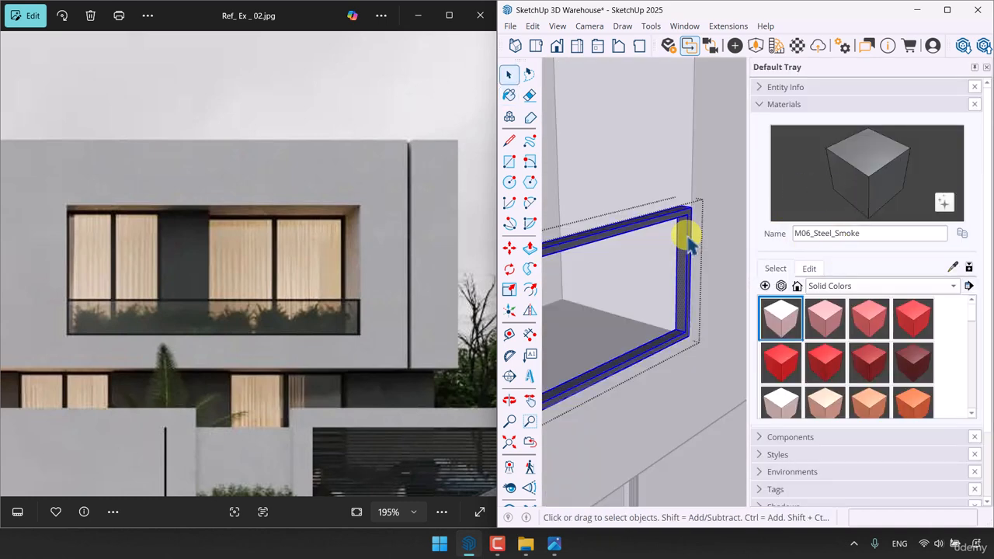
# - Group the steel frame geometry inside the railing group and draw a 1.00 by 7.90 m rectangle filling its opening
pyautogui.rightClick(690, 242)
pyautogui.click(740, 354)
pyautogui.click(510, 161)
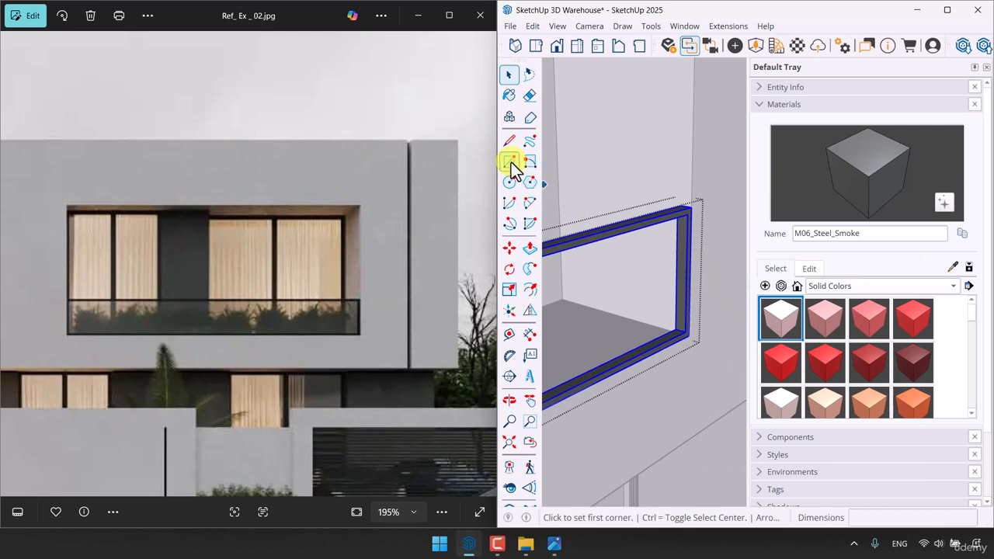
pyautogui.scroll(3, 683, 270)
pyautogui.click(678, 388)
pyautogui.scroll(-4, 710, 200)
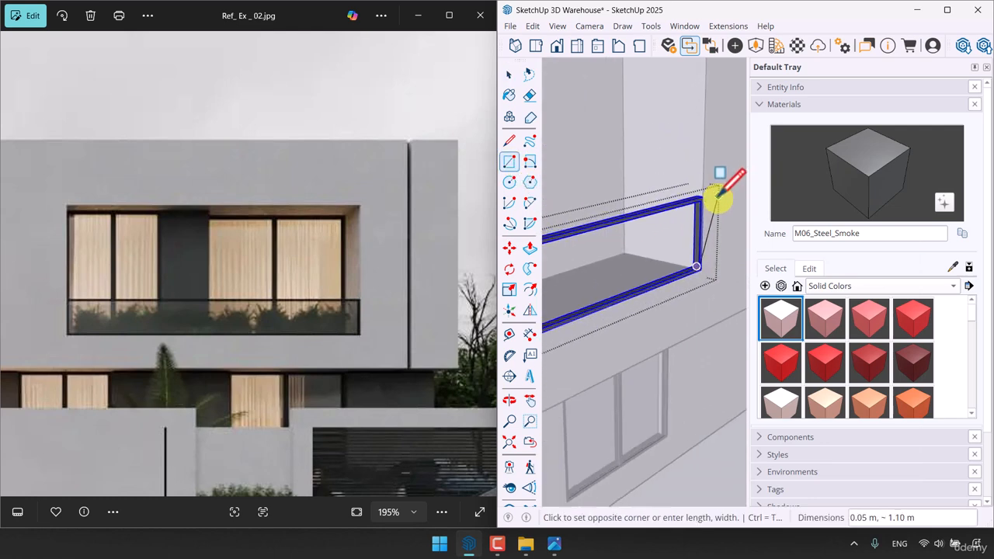
pyautogui.moveTo(720, 199); pyautogui.dragTo(686, 223, button='middle')
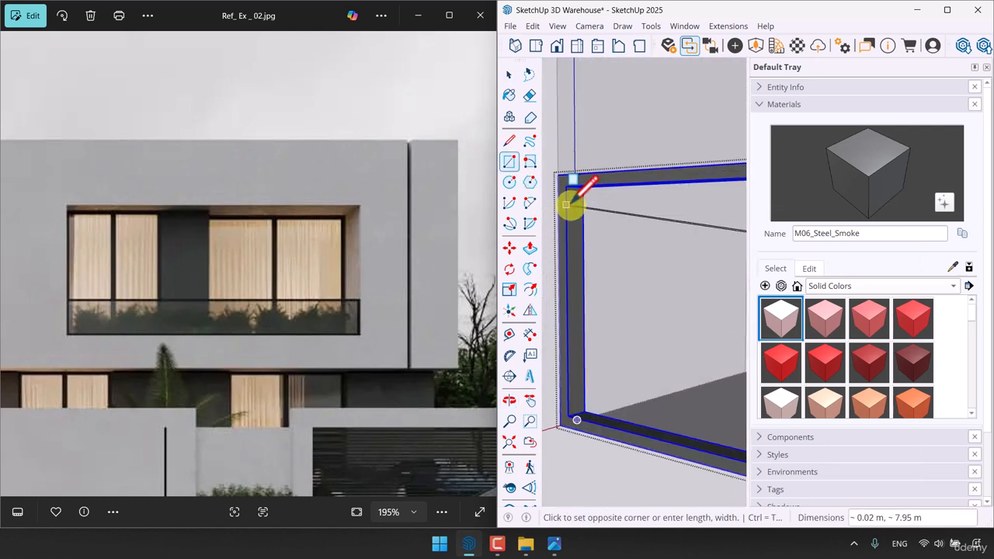
pyautogui.scroll(3, 579, 198)
pyautogui.click(572, 162)
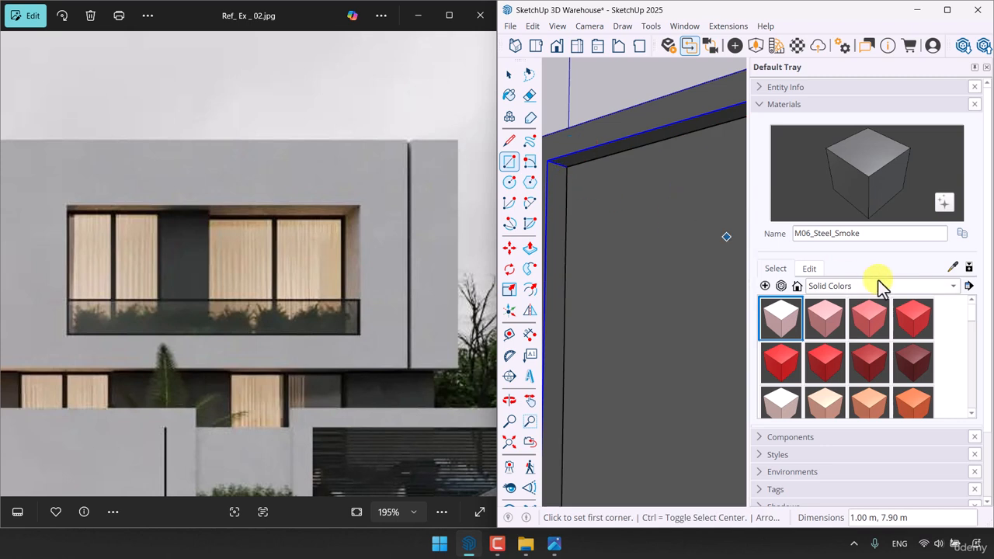
# - Paint the rectangle in the railing opening with the in-model Glass_Basic_01 material
pyautogui.click(879, 282)
pyautogui.click(846, 150)
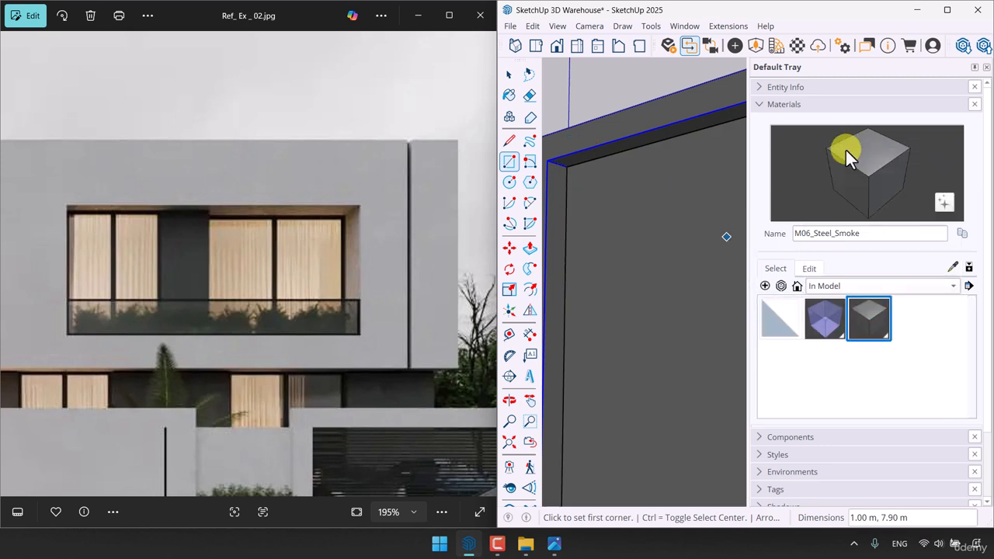
pyautogui.click(824, 318)
pyautogui.click(690, 265)
pyautogui.press('space')
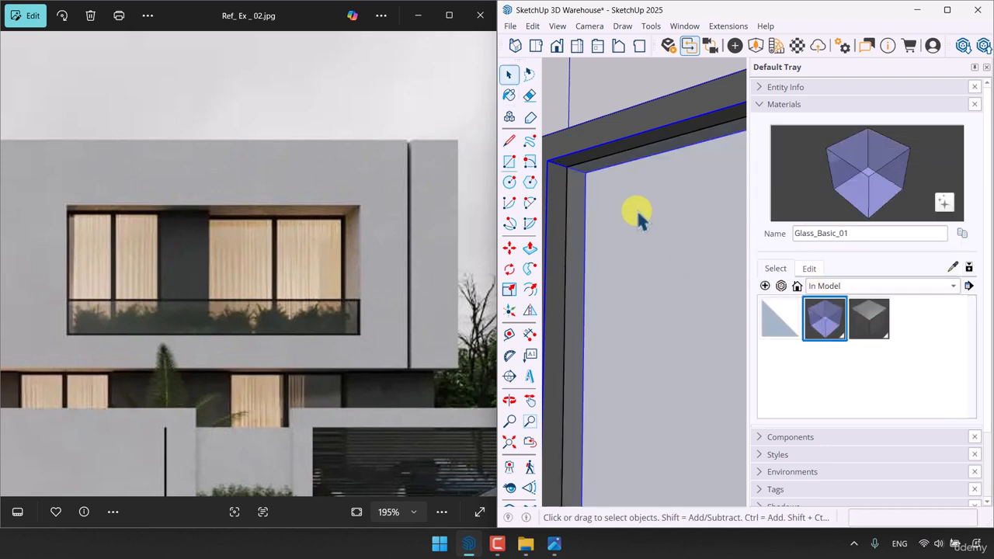
pyautogui.scroll(-5, 610, 215)
pyautogui.moveTo(631, 268); pyautogui.dragTo(690, 278, button='middle')
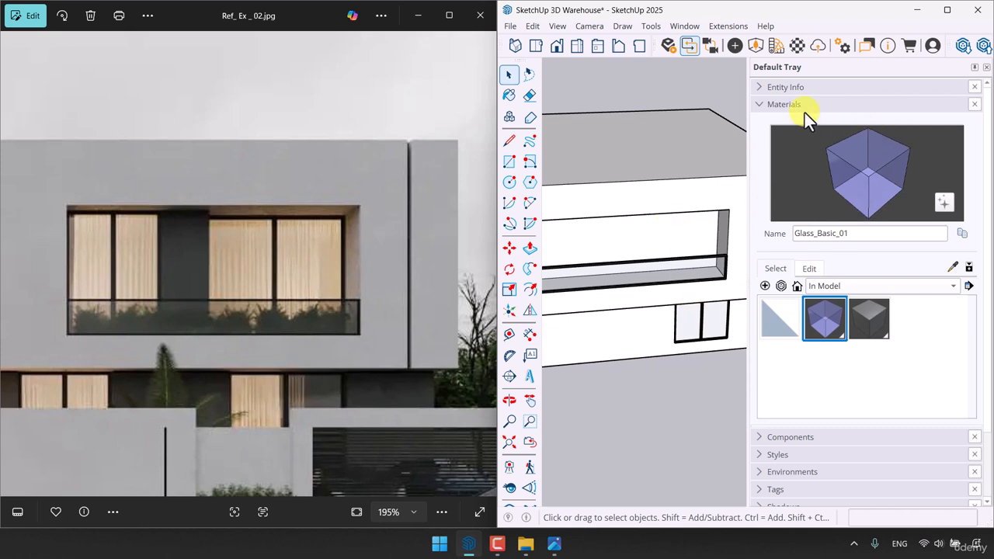
# - Draw a full-height rectangle 1.20 m wide on the recess's back wall, starting at its upper corner beside the side wall
pyautogui.click(985, 68)
pyautogui.scroll(3, 255, 255)
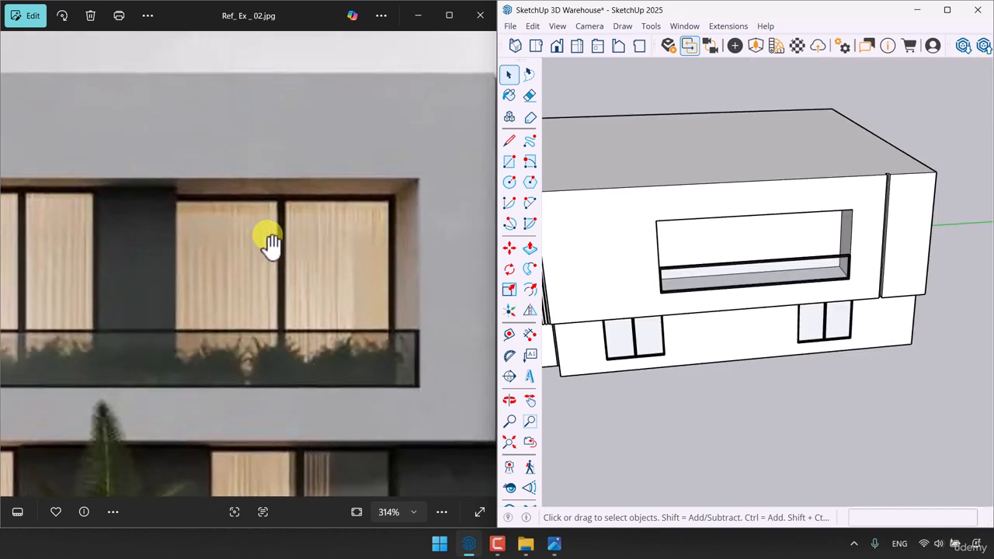
pyautogui.scroll(5, 679, 211)
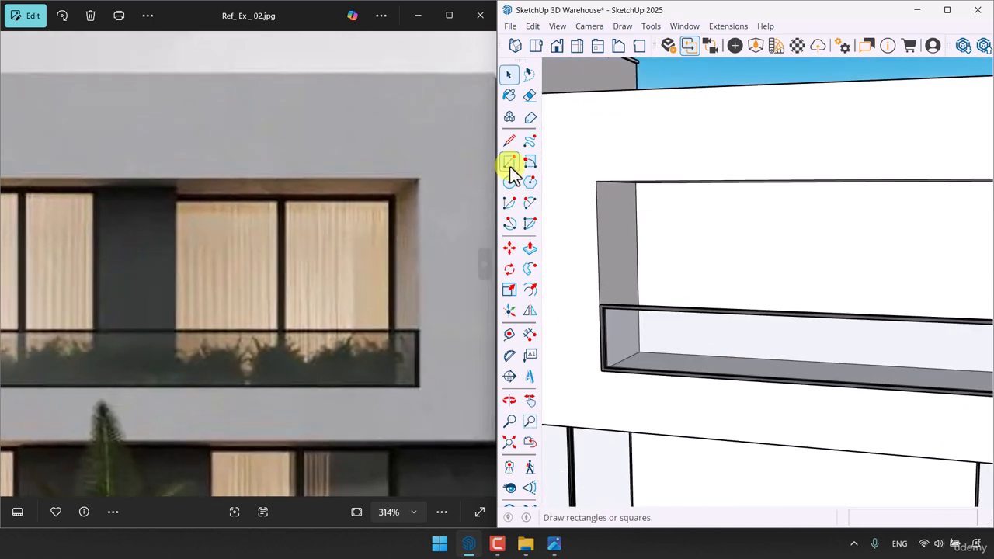
pyautogui.click(510, 169)
pyautogui.scroll(3, 625, 212)
pyautogui.click(643, 168)
pyautogui.moveTo(695, 262)
pyautogui.mouseDown(button='middle')
pyautogui.moveTo(694, 369)
pyautogui.moveTo(630, 351)
pyautogui.moveTo(690, 355)
pyautogui.mouseUp(button='middle')
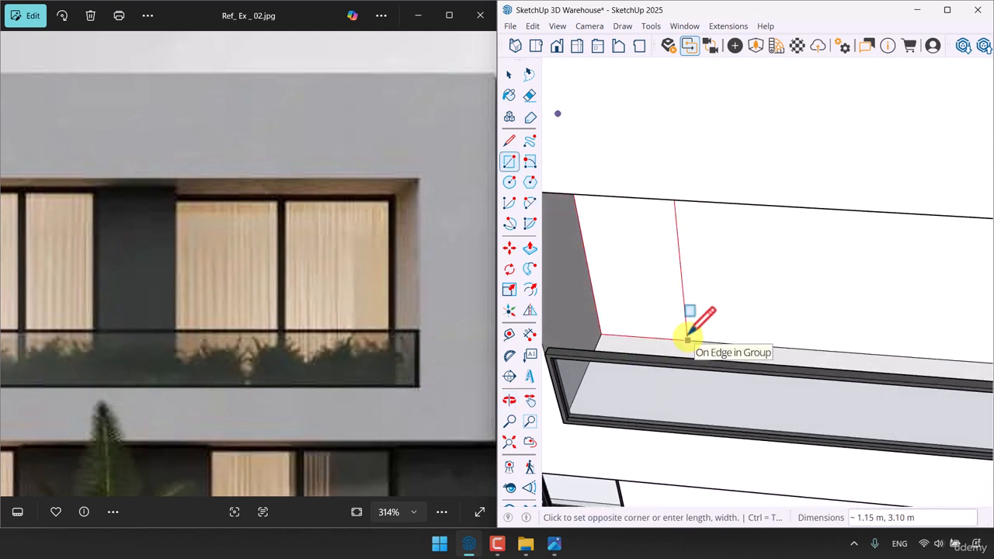
pyautogui.write('1.20,')
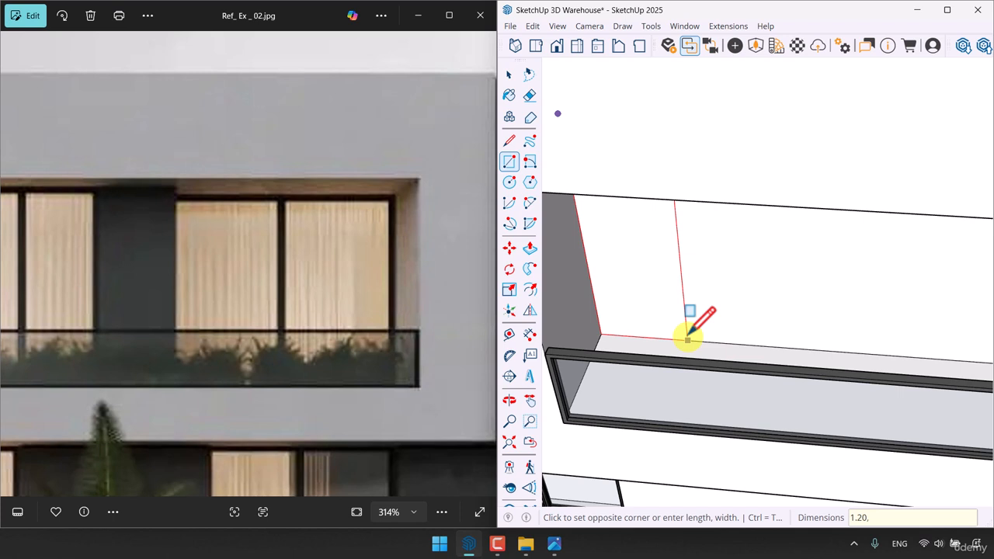
pyautogui.press('Return')
pyautogui.press('space')
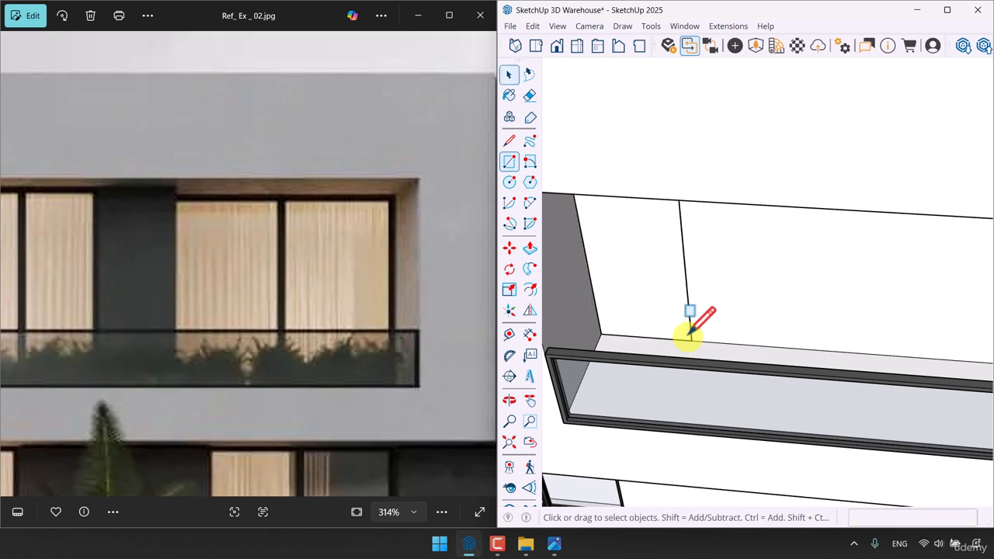
# - Make the 1.20 m wide rectangle on the recess's back wall a component with the default settings
pyautogui.click(686, 337)
pyautogui.rightClick(688, 340)
pyautogui.click(766, 221)
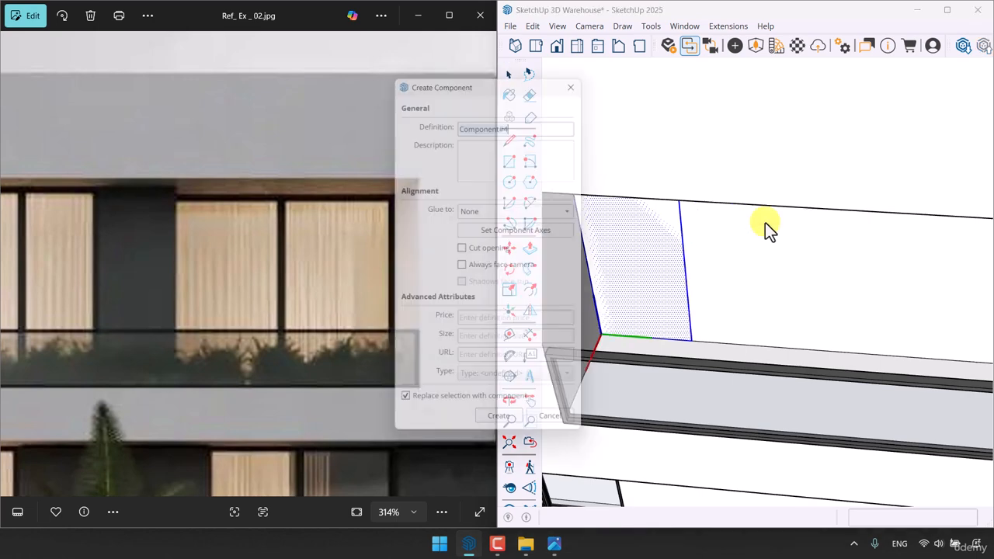
pyautogui.press('Return')
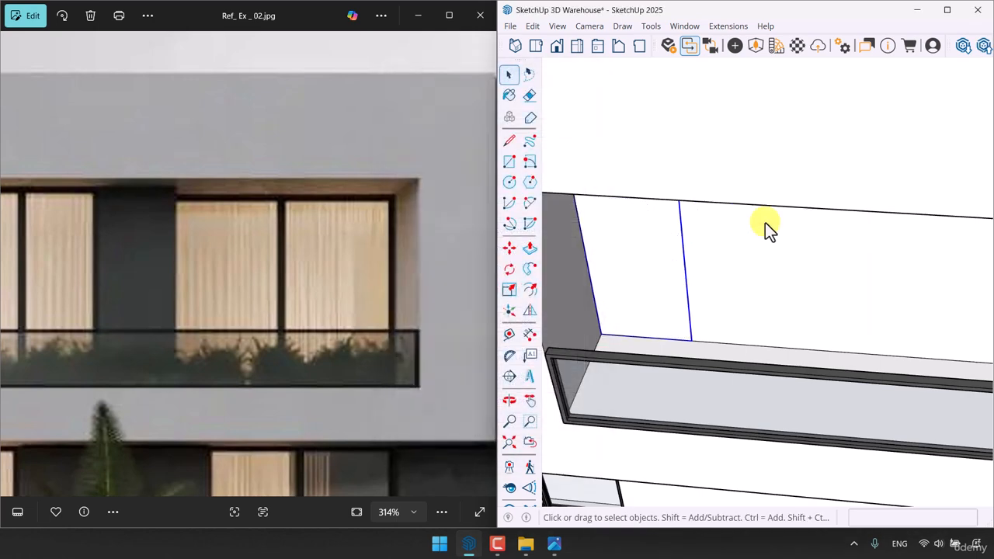
# - Copy the window panel component 1.20 m along the back wall so the copy sits directly beside the original
pyautogui.click(508, 248)
pyautogui.press('ctrl')
pyautogui.click(599, 336)
pyautogui.click(692, 339)
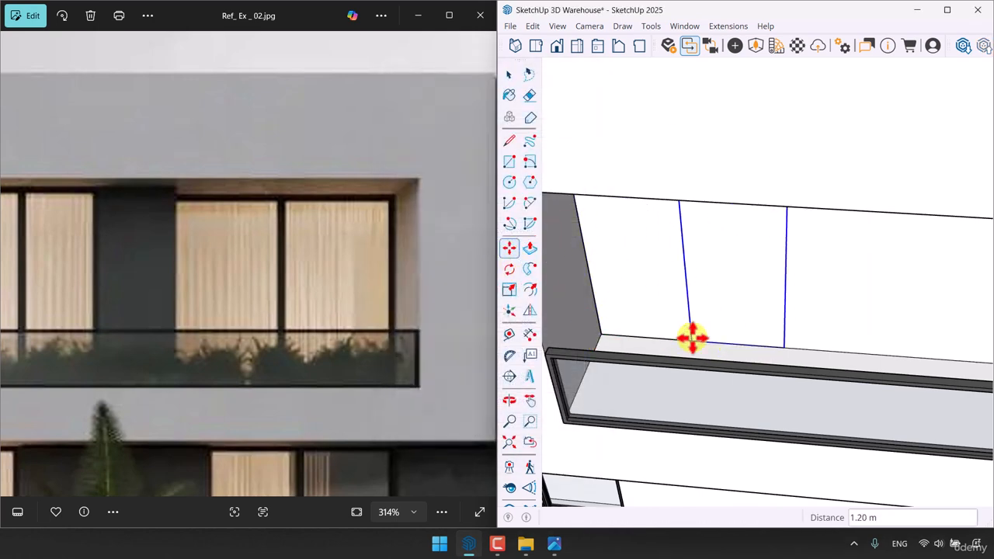
pyautogui.press('space')
# - Open the window panel component for editing and extrude its face 0.06 m out from the back wall
pyautogui.scroll(-2, 687, 342)
pyautogui.moveTo(686, 342); pyautogui.dragTo(533, 205, button='middle')
pyautogui.doubleClick(674, 205)
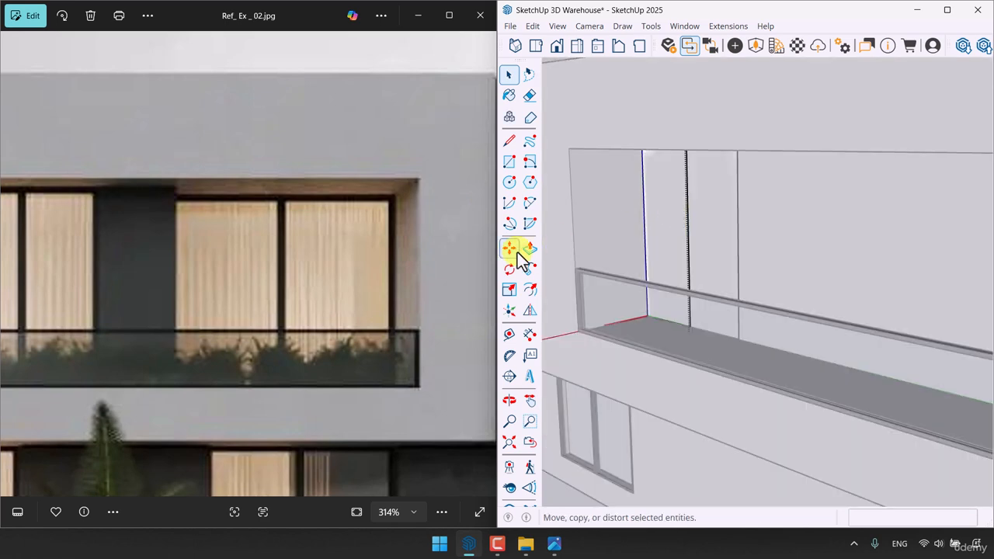
pyautogui.click(529, 249)
pyautogui.scroll(2, 651, 205)
pyautogui.click(655, 208)
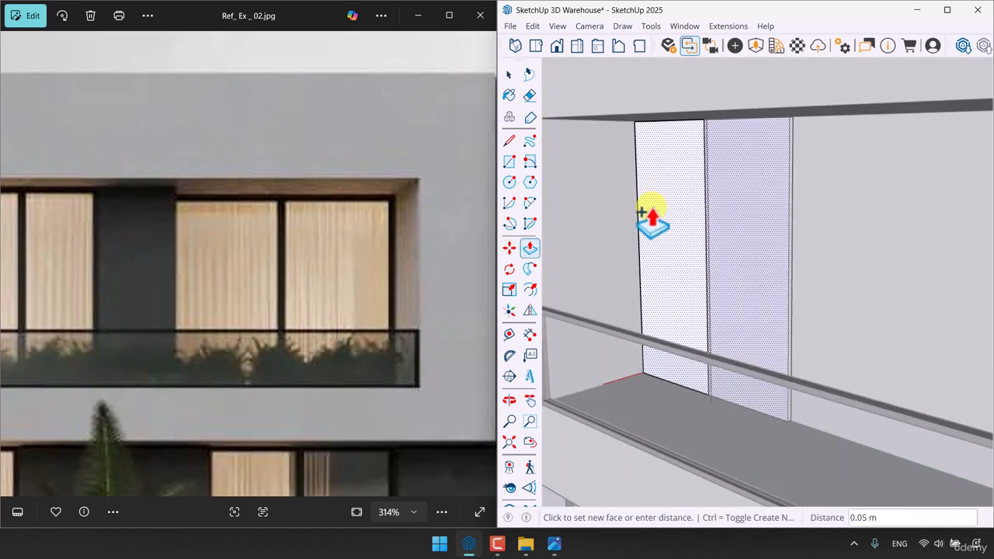
pyautogui.click(649, 216)
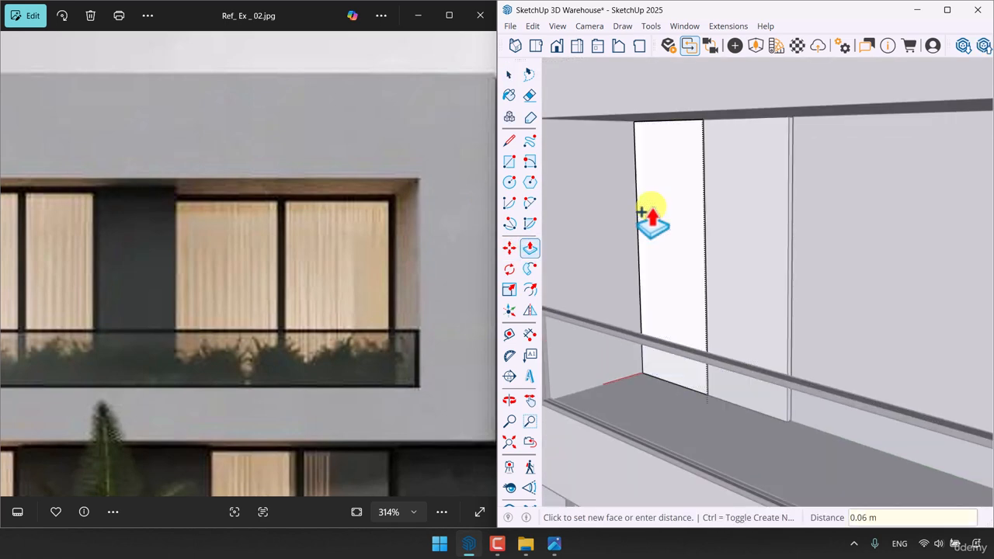
# - Offset the window panel's front face outline inward by 0.06 m
pyautogui.click(530, 290)
pyautogui.click(681, 250)
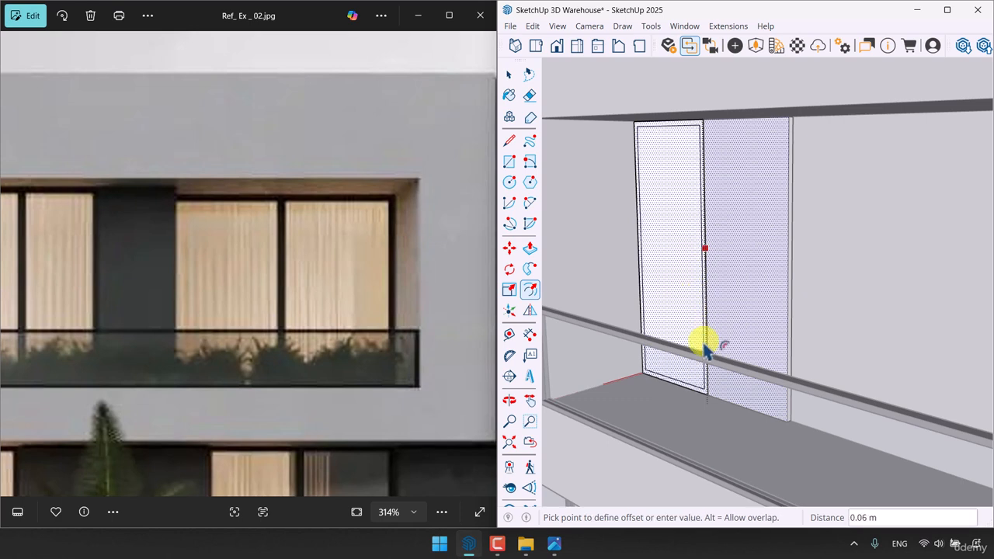
pyautogui.write('0.06')
pyautogui.press('Return')
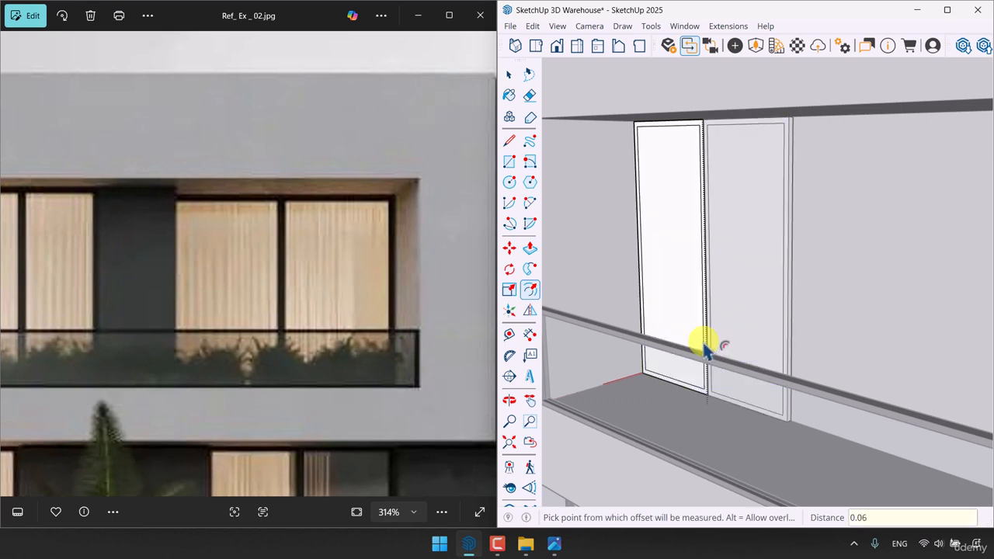
# - Push the window panel's inner face through its 0.06 m thickness to leave an open frame
pyautogui.click(530, 247)
pyautogui.scroll(3, 647, 275)
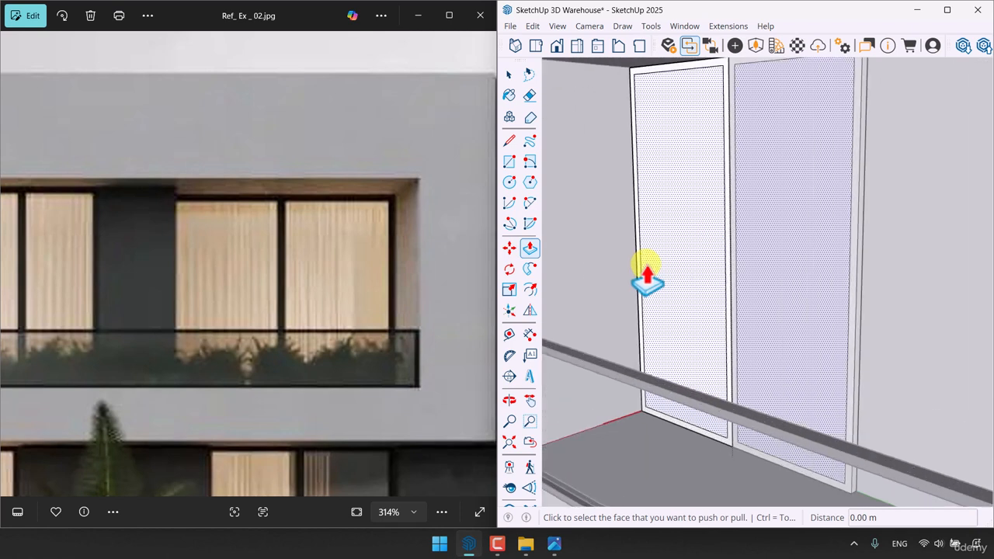
pyautogui.click(647, 276)
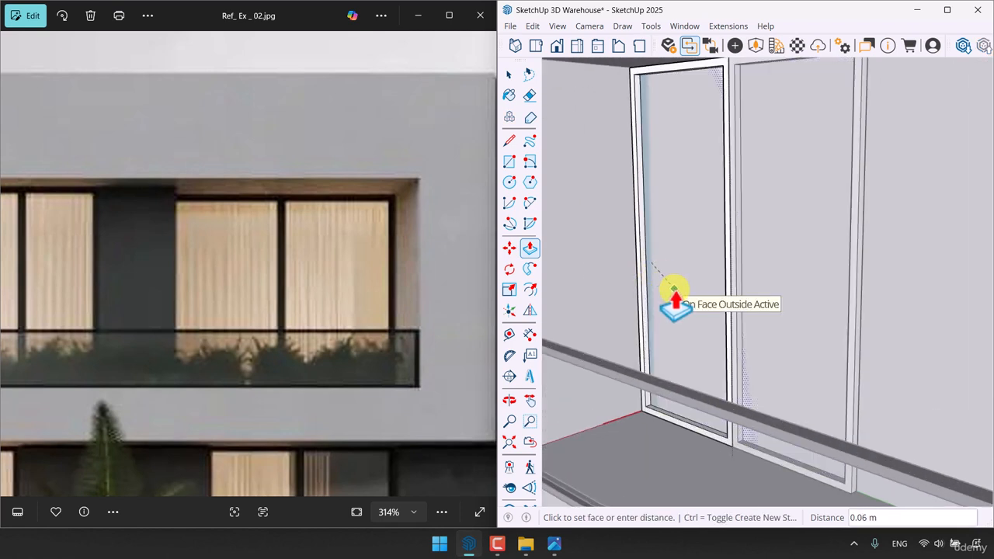
pyautogui.click(675, 294)
pyautogui.press('space')
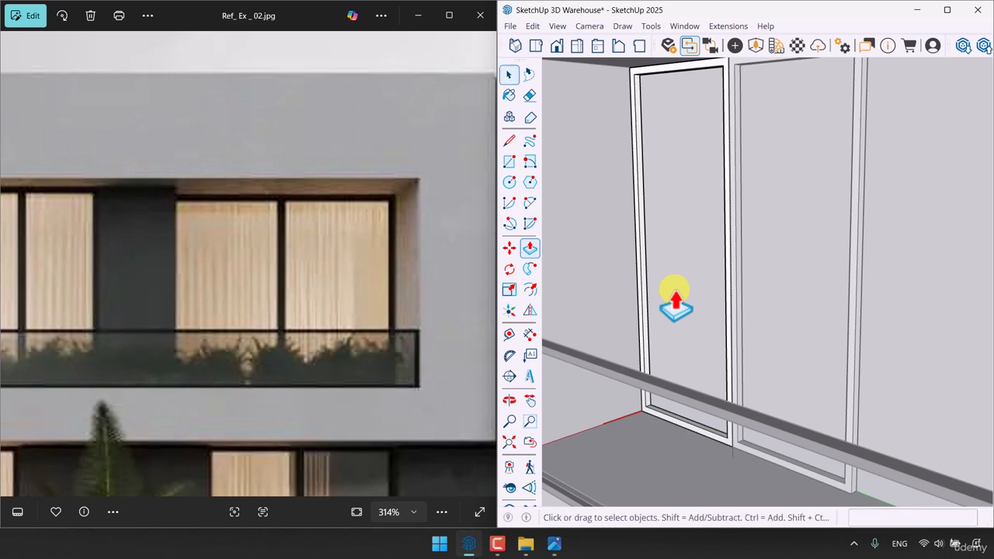
# - Paint the window frame with M06_Steel_Smoke and group all its connected geometry inside the component
pyautogui.click(510, 95)
pyautogui.click(869, 319)
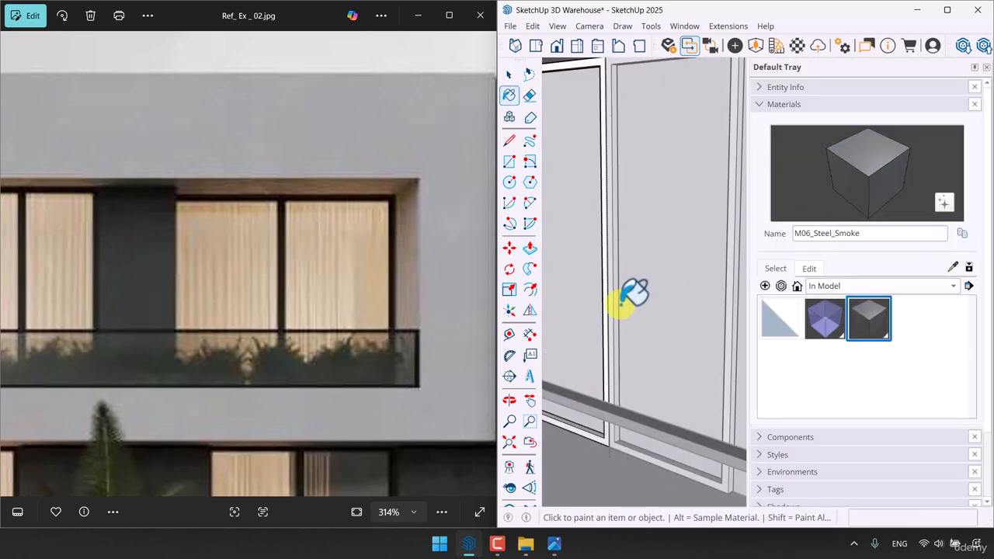
pyautogui.keyDown('ctrl'); pyautogui.click(606, 301); pyautogui.keyUp('ctrl')
pyautogui.press('space')
pyautogui.tripleClick(605, 302)
pyautogui.rightClick(605, 301)
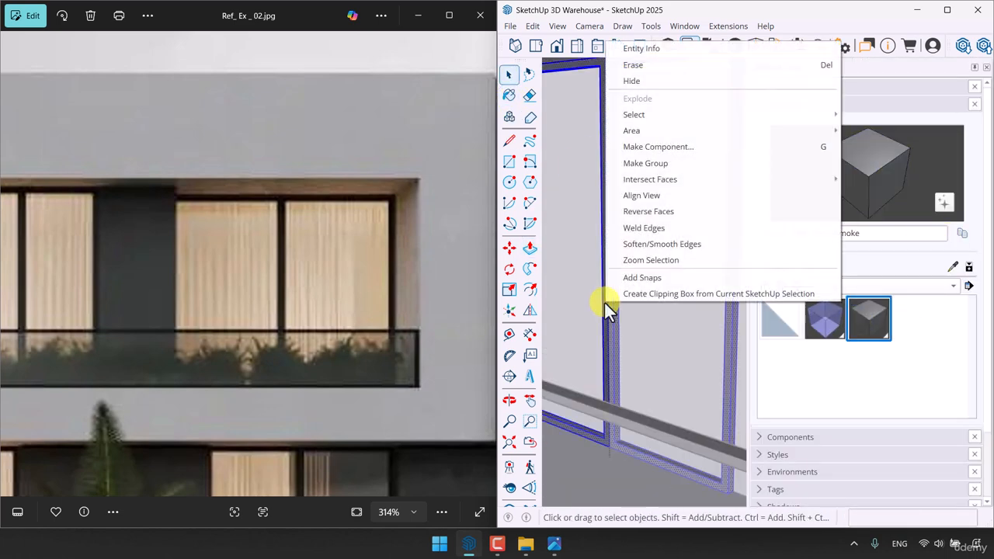
pyautogui.click(670, 166)
pyautogui.scroll(-3, 721, 284)
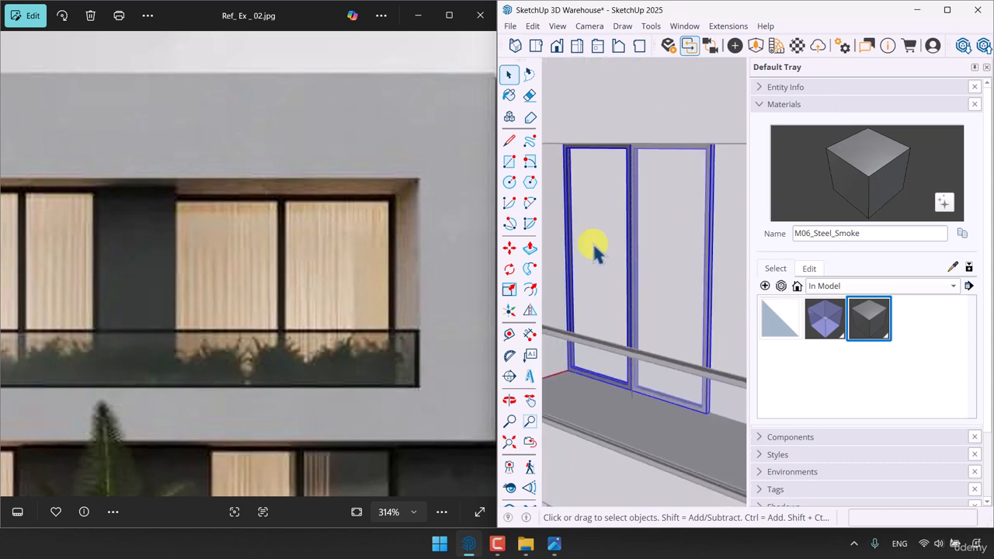
# - Draw a rectangle filling the window frame's opening from its upper inner corner to the opposite lower one
pyautogui.click(509, 161)
pyautogui.click(576, 154)
pyautogui.moveTo(622, 388); pyautogui.dragTo(630, 409, button='middle')
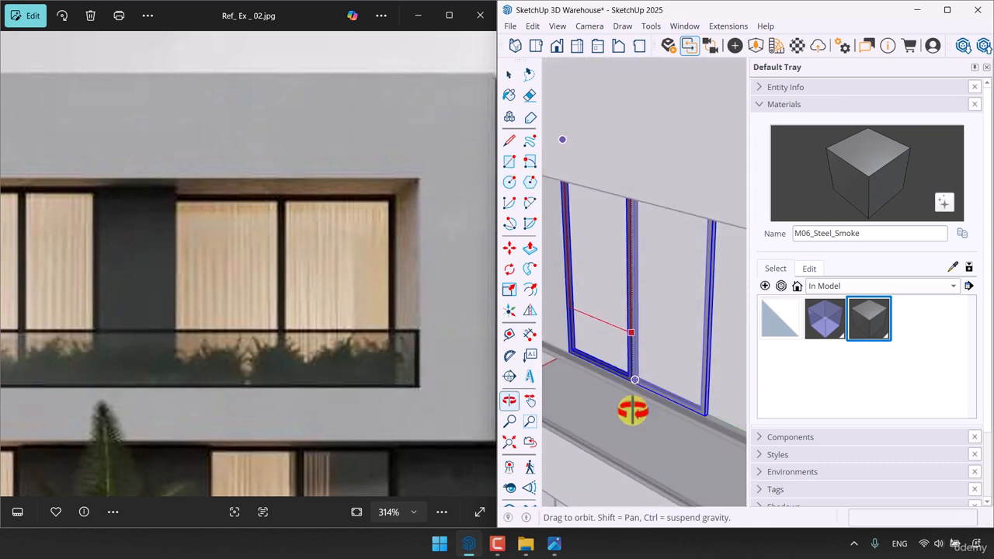
pyautogui.scroll(5, 632, 350)
pyautogui.click(626, 384)
# - Paint the window pane with Glass_Basic_01, group it, and finish editing the component
pyautogui.click(825, 318)
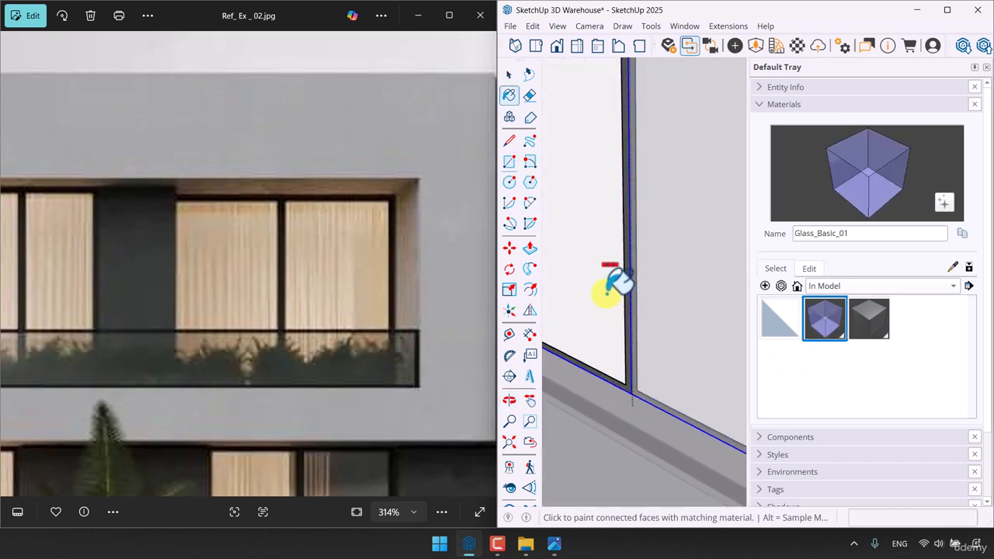
pyautogui.click(613, 280)
pyautogui.press('space')
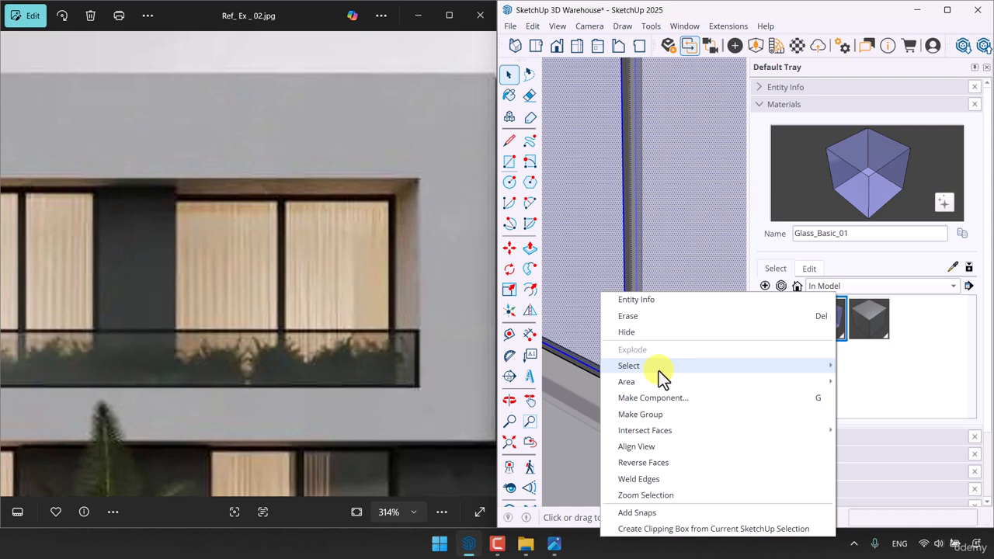
pyautogui.click(650, 415)
pyautogui.scroll(-10, 630, 354)
pyautogui.press('Escape')
# - Copy both window panels along the back wall to the opposite end of the balcony recess
pyautogui.scroll(4, 651, 332)
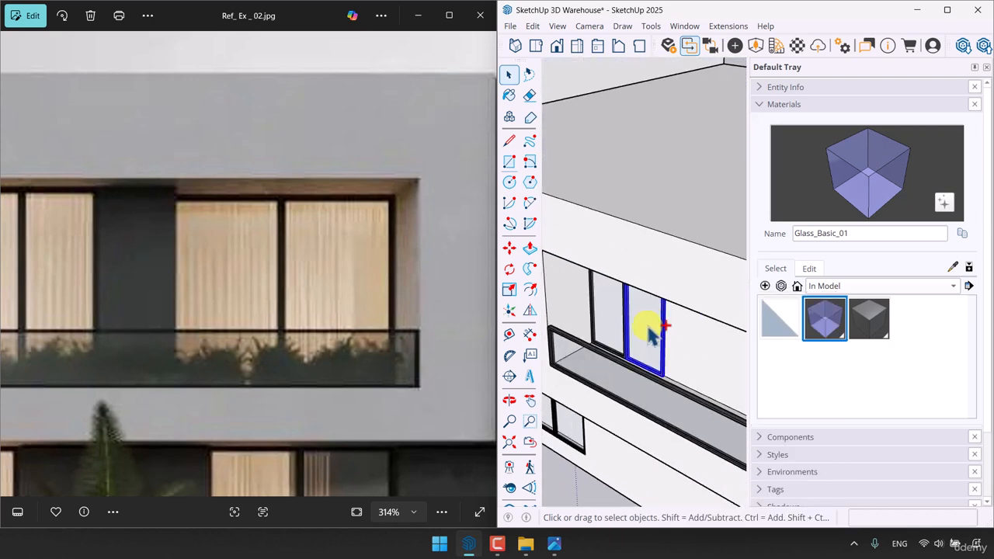
pyautogui.moveTo(619, 326); pyautogui.dragTo(730, 332, button='middle')
pyautogui.click(510, 248)
pyautogui.scroll(3, 584, 295)
pyautogui.moveTo(583, 295); pyautogui.dragTo(692, 303, button='middle')
pyautogui.press('ctrl')
pyautogui.click(634, 299)
pyautogui.scroll(-5, 637, 307)
pyautogui.scroll(2, 699, 249)
pyautogui.click(664, 298)
pyautogui.scroll(-5, 686, 285)
pyautogui.press('space')
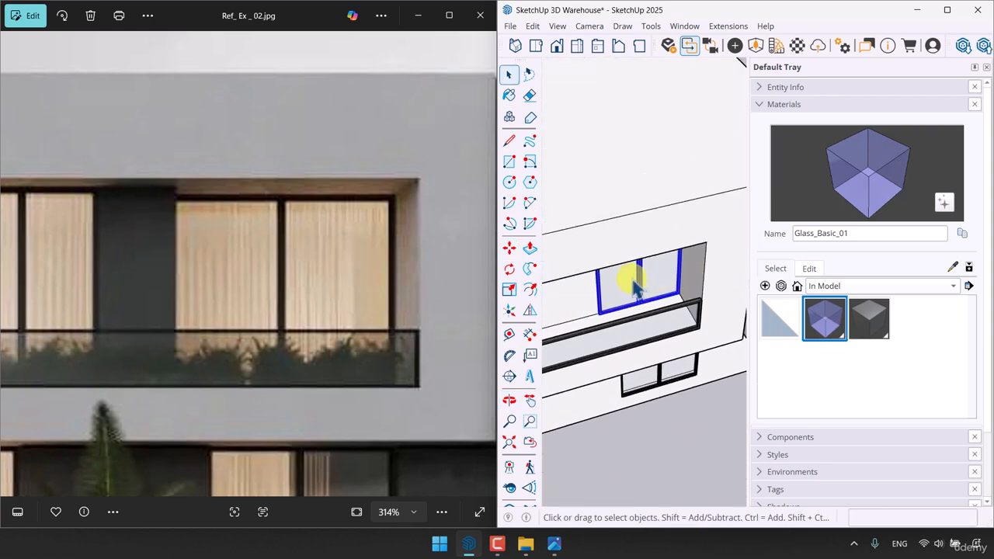
# - Copy the inner panel of the new window pair once more toward the recess's middle, directly beside the existing panels
pyautogui.click(631, 285)
pyautogui.scroll(2, 272, 276)
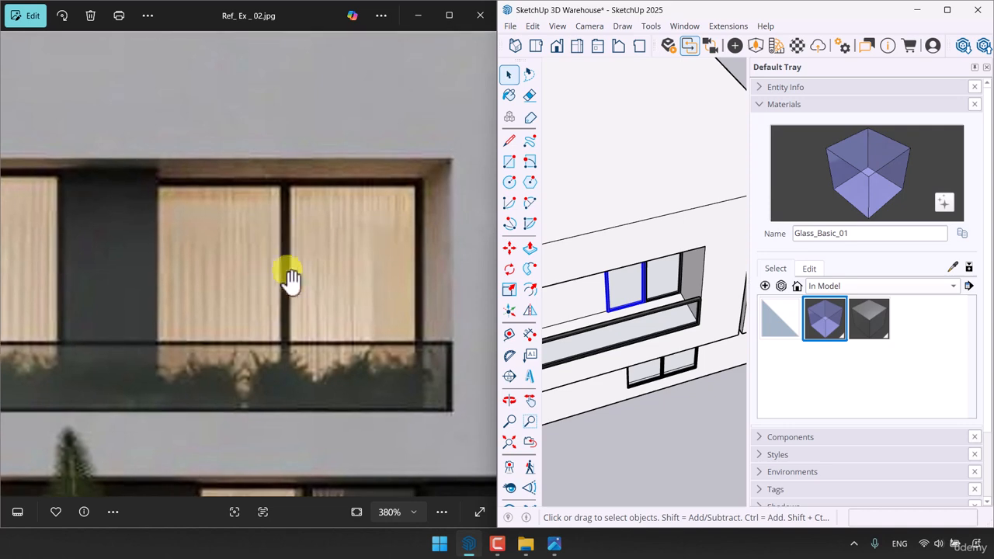
pyautogui.click(509, 247)
pyautogui.scroll(4, 660, 307)
pyautogui.scroll(2, 649, 301)
pyautogui.press('ctrl')
pyautogui.click(642, 296)
pyautogui.scroll(-3, 666, 251)
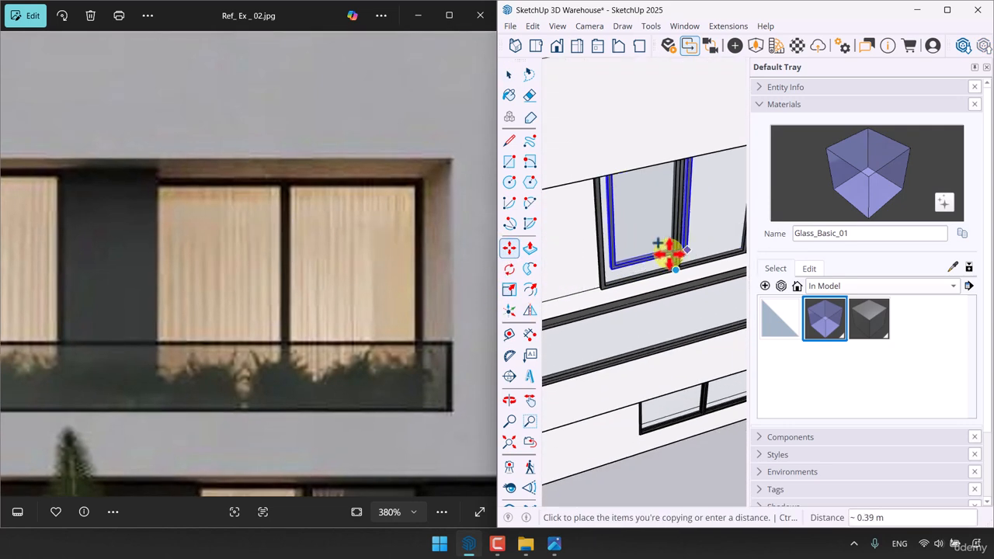
pyautogui.click(599, 286)
pyautogui.press('space')
pyautogui.scroll(-5, 632, 288)
pyautogui.scroll(-3, 539, 205)
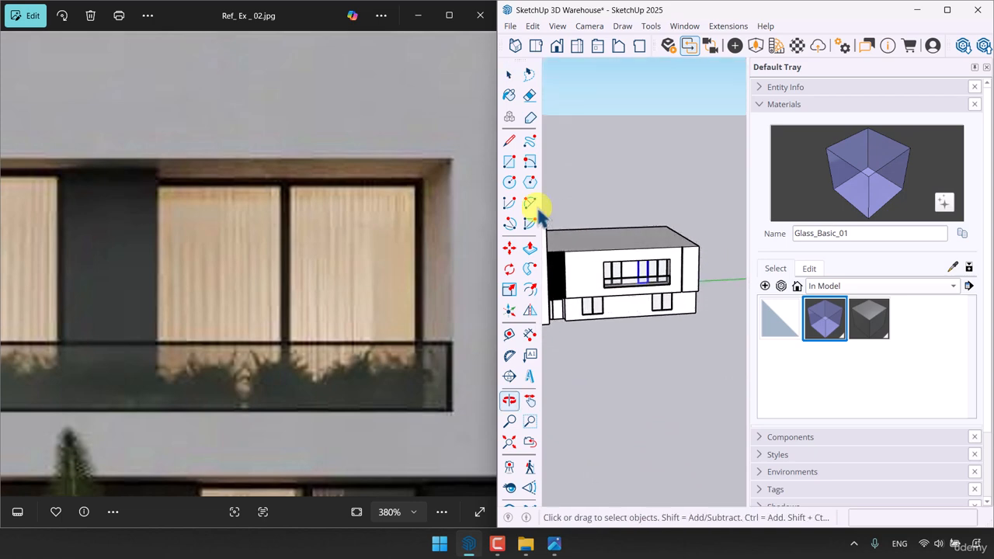
pyautogui.scroll(6, 633, 262)
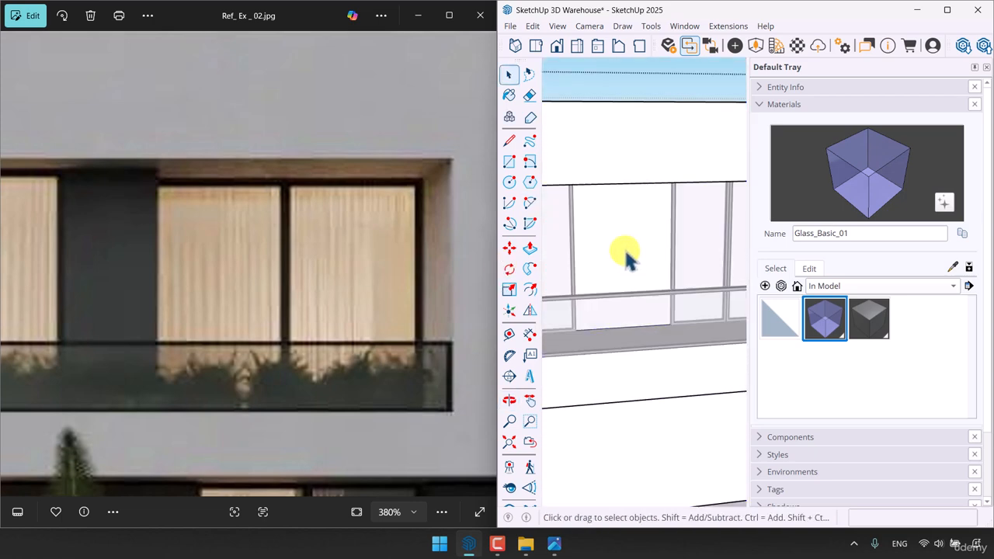
# - Draw a rectangle of about 3.10 by 2.00 m filling the gap between the window panels on the balcony's back wall
pyautogui.click(513, 165)
pyautogui.moveTo(641, 280); pyautogui.dragTo(679, 408, button='middle')
pyautogui.scroll(4, 670, 311)
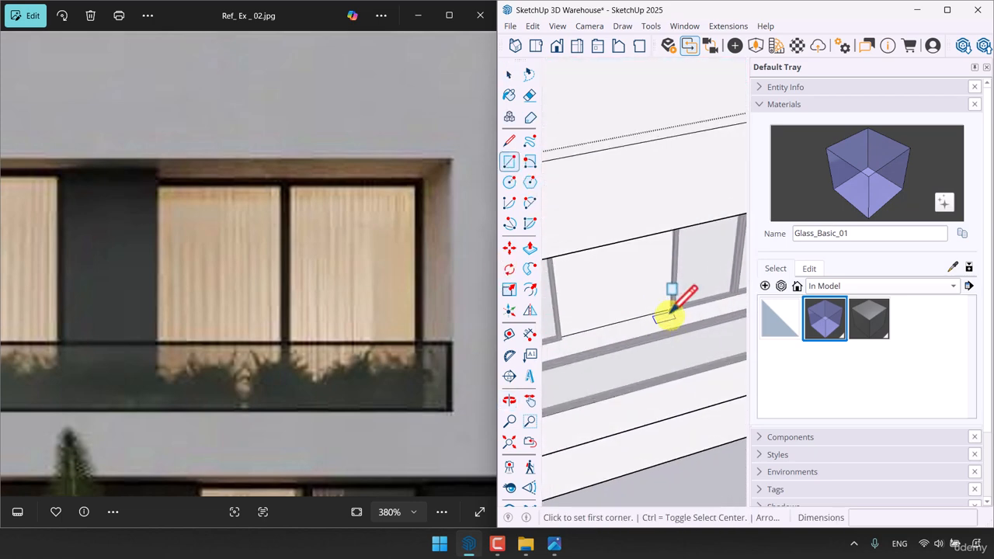
pyautogui.click(670, 304)
pyautogui.scroll(-4, 650, 306)
pyautogui.moveTo(637, 264); pyautogui.dragTo(497, 106, button='middle')
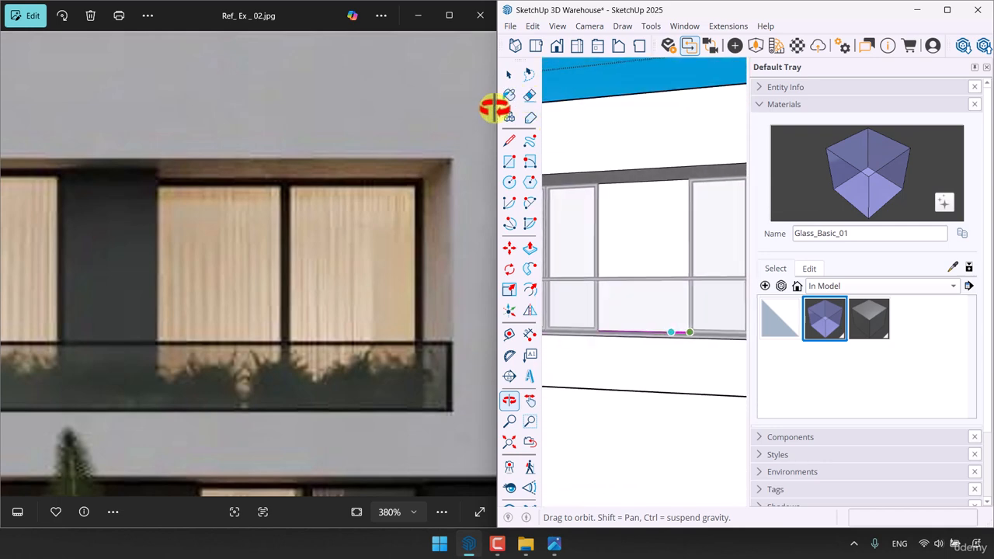
pyautogui.scroll(5, 606, 177)
pyautogui.click(605, 186)
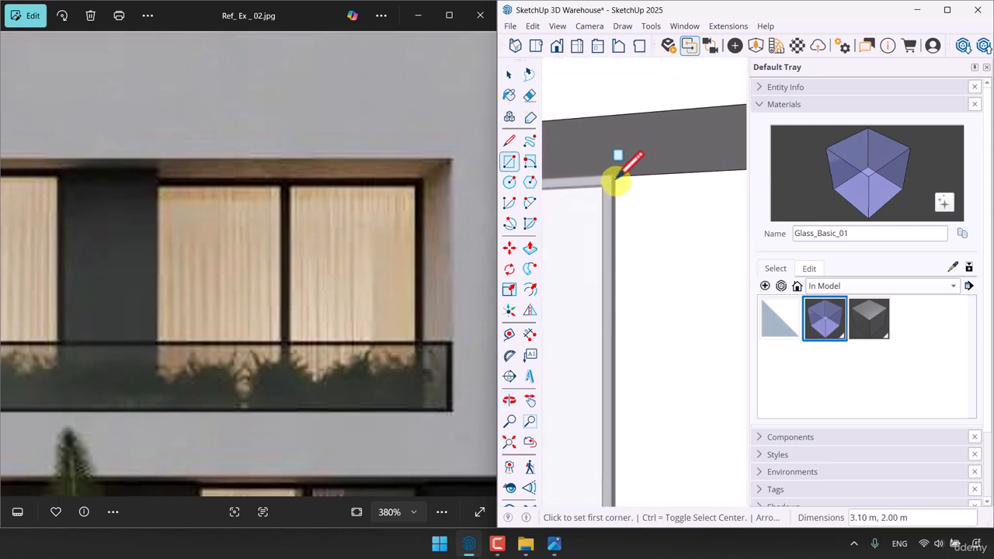
# - Extrude the new rectangle between the window panels by 0.2 m
pyautogui.click(530, 248)
pyautogui.scroll(-5, 594, 264)
pyautogui.click(648, 260)
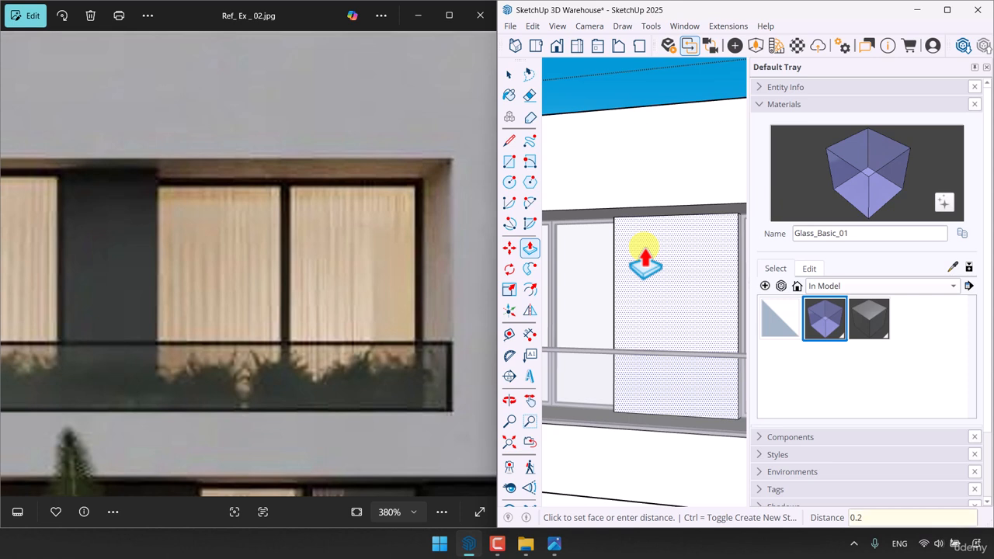
pyautogui.press('Return')
# - Paint the solid panel between the balcony windows with M06_Steel_Smoke
pyautogui.click(859, 322)
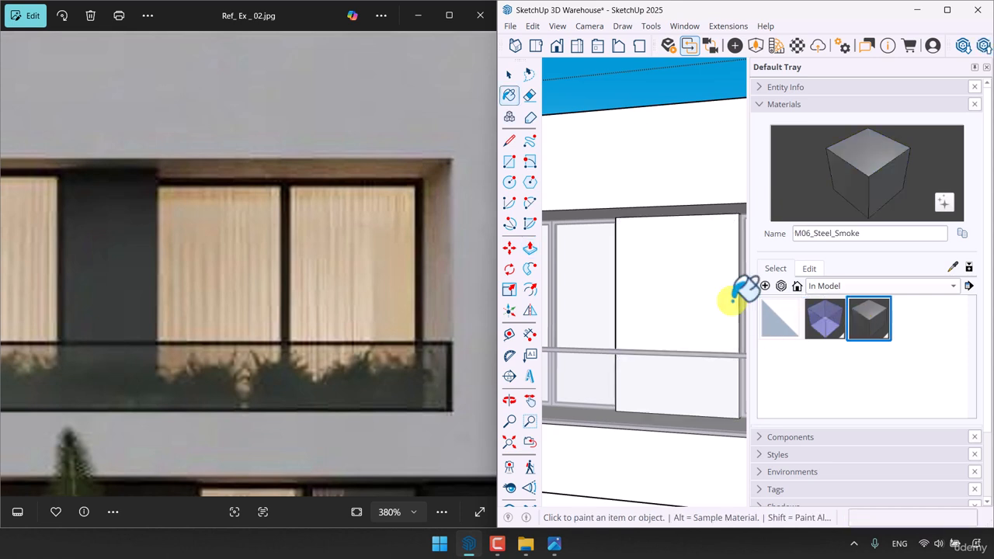
pyautogui.click(680, 272)
pyautogui.press('space')
pyautogui.scroll(-5, 660, 284)
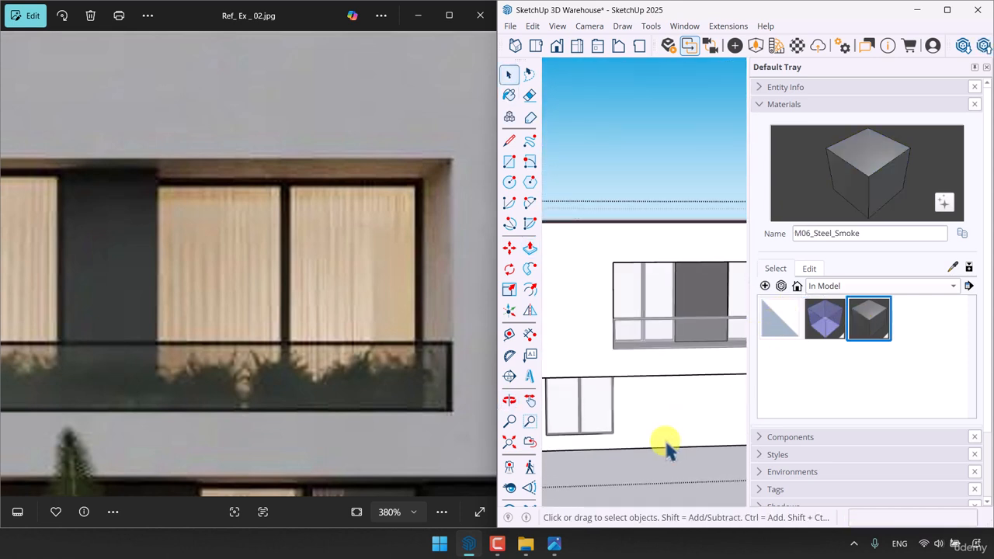
pyautogui.scroll(-5, 628, 361)
pyautogui.moveTo(625, 350); pyautogui.dragTo(636, 406, button='middle')
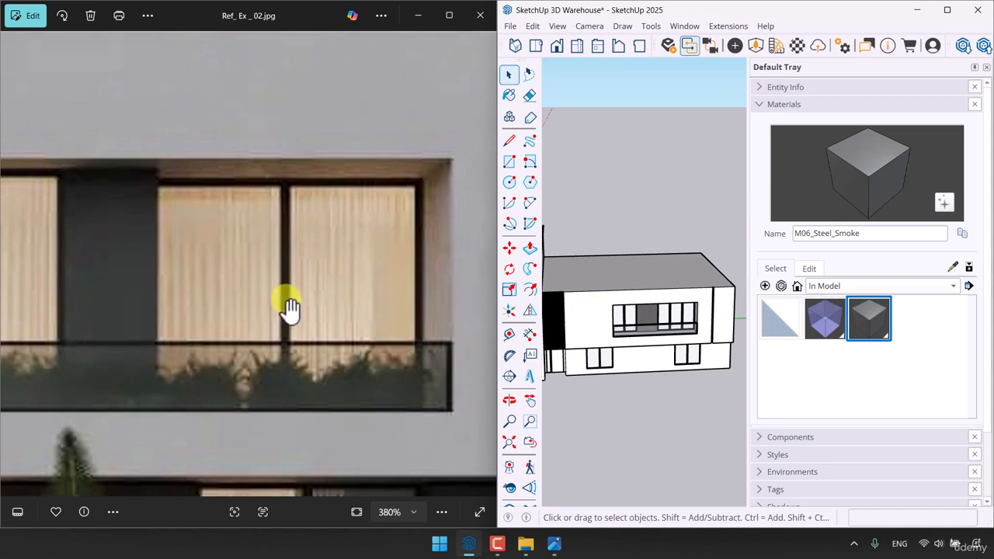
# - Paint the ground-floor facade wall around the windows with M06_Steel_Smoke
pyautogui.scroll(-5, 289, 308)
pyautogui.moveTo(659, 368)
pyautogui.mouseDown(button='middle')
pyautogui.moveTo(717, 296)
pyautogui.moveTo(639, 262)
pyautogui.moveTo(682, 282)
pyautogui.mouseUp(button='middle')
pyautogui.click(635, 361)
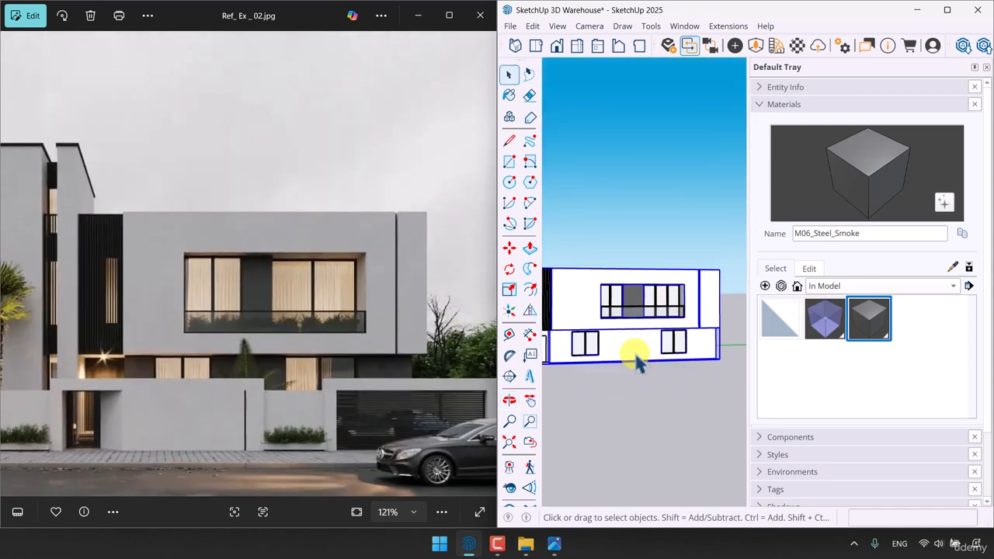
pyautogui.click(886, 332)
pyautogui.click(660, 342)
pyautogui.moveTo(639, 344)
pyautogui.mouseDown(button='middle')
pyautogui.moveTo(618, 336)
pyautogui.moveTo(701, 256)
pyautogui.moveTo(633, 399)
pyautogui.mouseUp(button='middle')
pyautogui.press('space')
# - Inspect the painted ground-floor wall, the balcony railing frame and the windows up close to compare their materials
pyautogui.scroll(4, 633, 353)
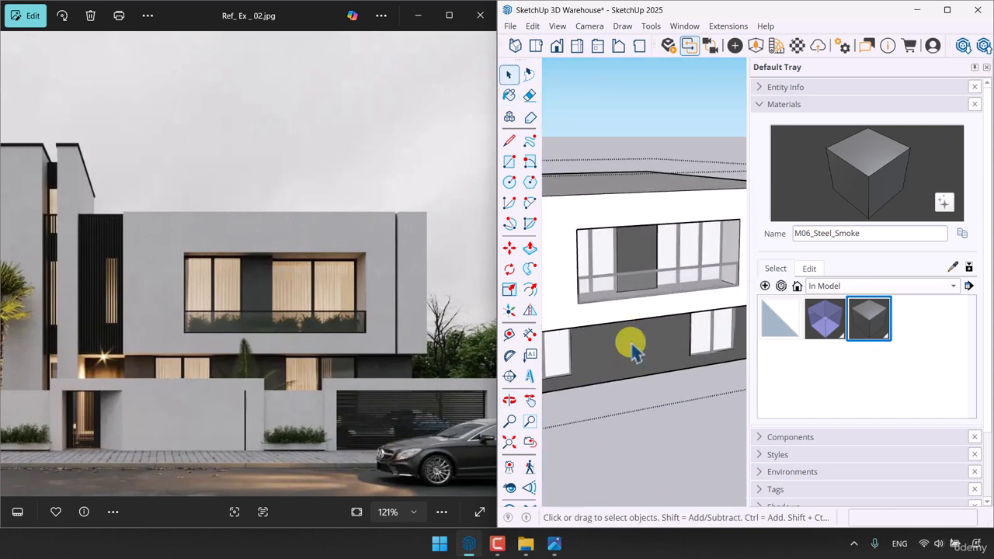
pyautogui.scroll(3, 668, 345)
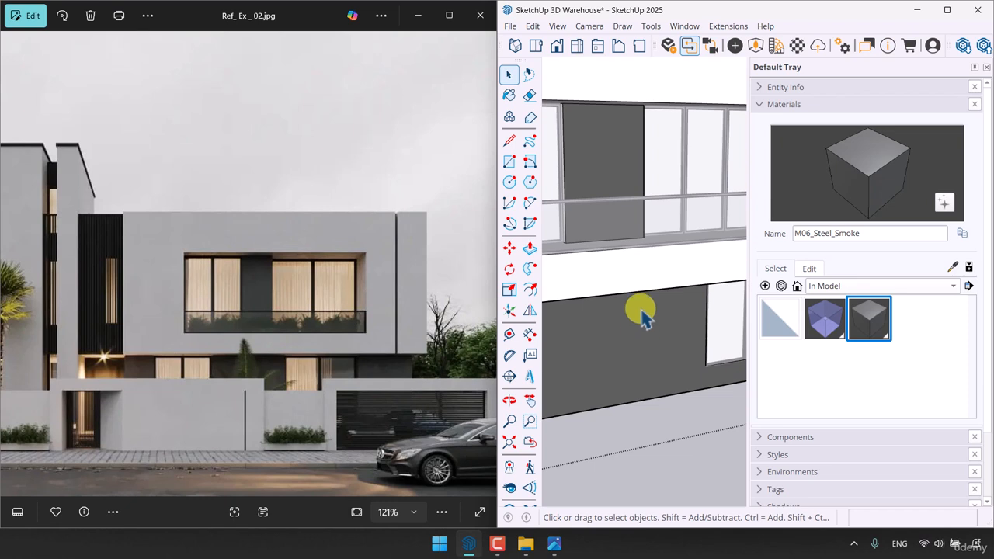
pyautogui.moveTo(642, 313)
pyautogui.mouseDown(button='middle')
pyautogui.moveTo(651, 318)
pyautogui.moveTo(582, 266)
pyautogui.mouseUp(button='middle')
pyautogui.scroll(5, 674, 252)
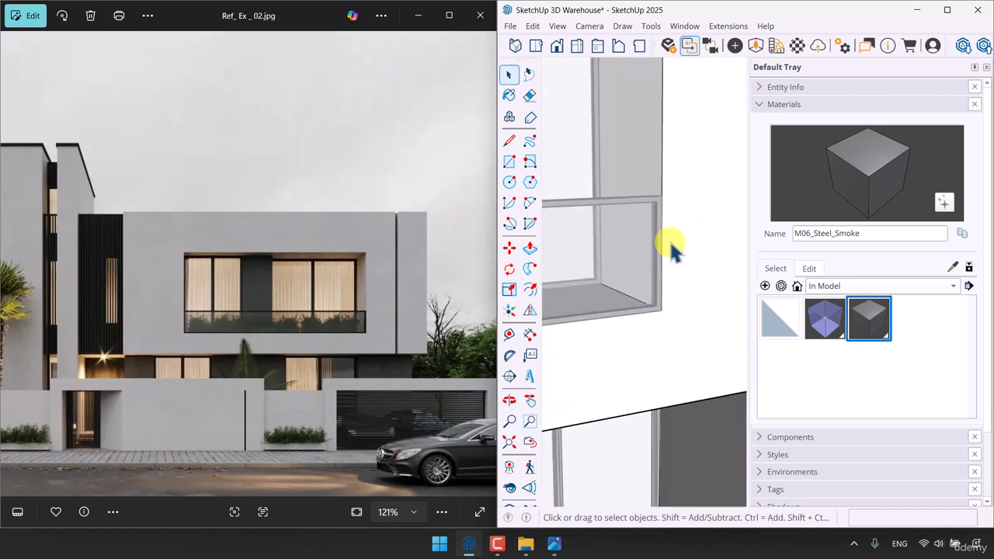
pyautogui.click(654, 192)
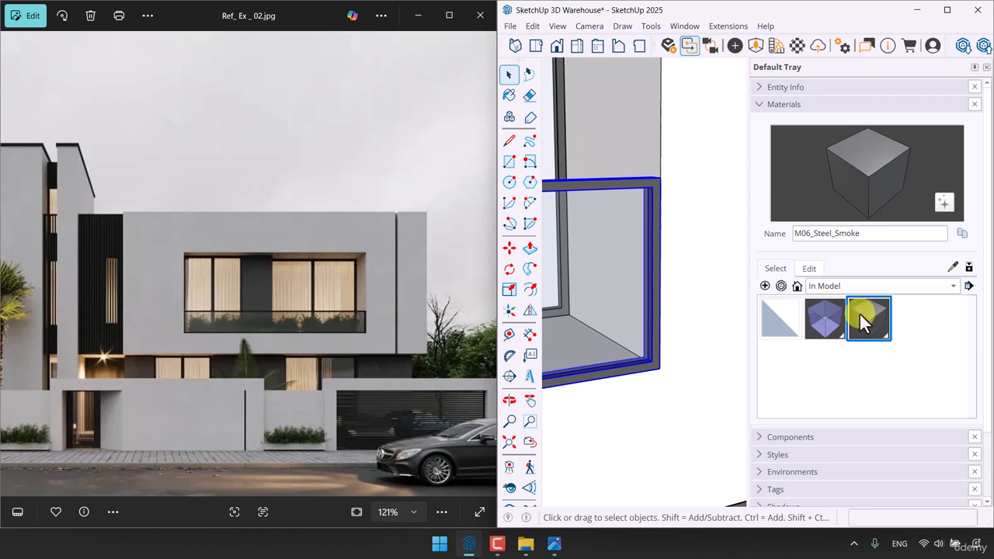
pyautogui.scroll(-6, 670, 257)
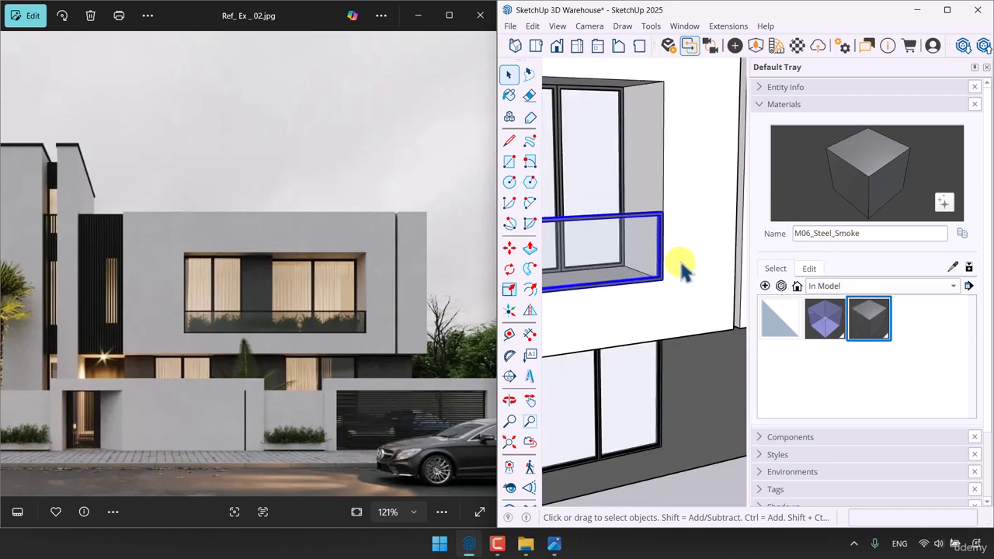
pyautogui.moveTo(666, 403); pyautogui.dragTo(768, 287, button='middle')
pyautogui.scroll(4, 640, 315)
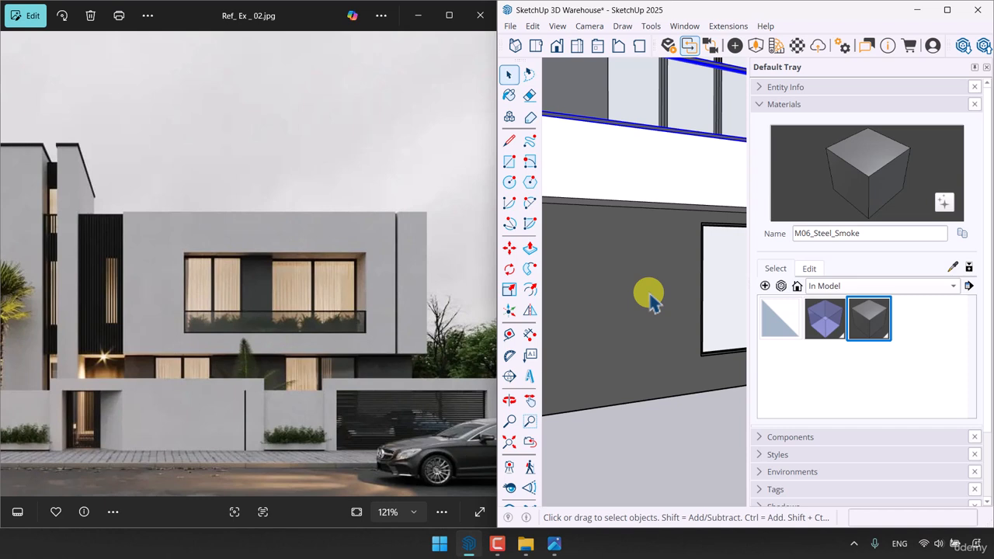
# - Paint the ground-floor facade wall with Concrete_06_1K from the Asphalt & Concrete collection
pyautogui.click(841, 289)
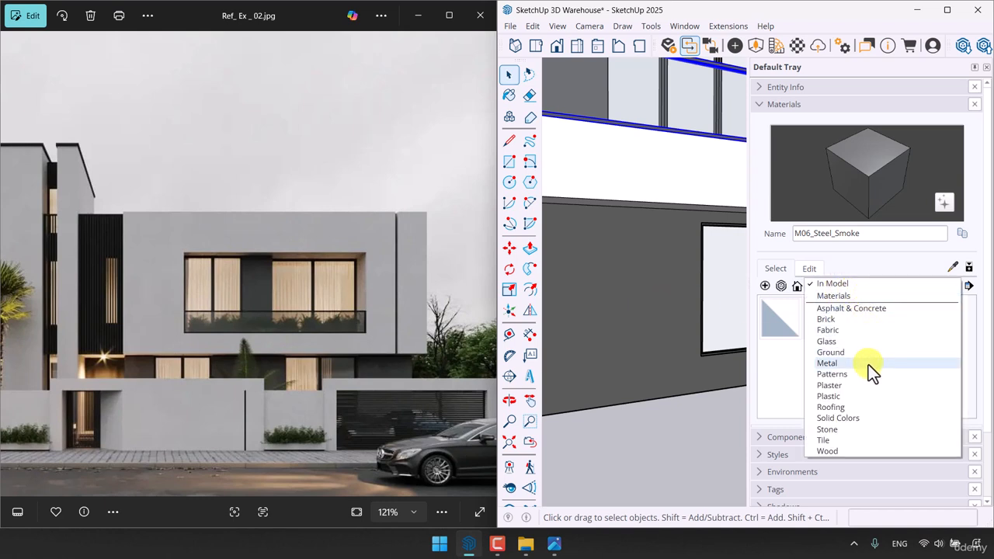
pyautogui.click(873, 308)
pyautogui.click(838, 324)
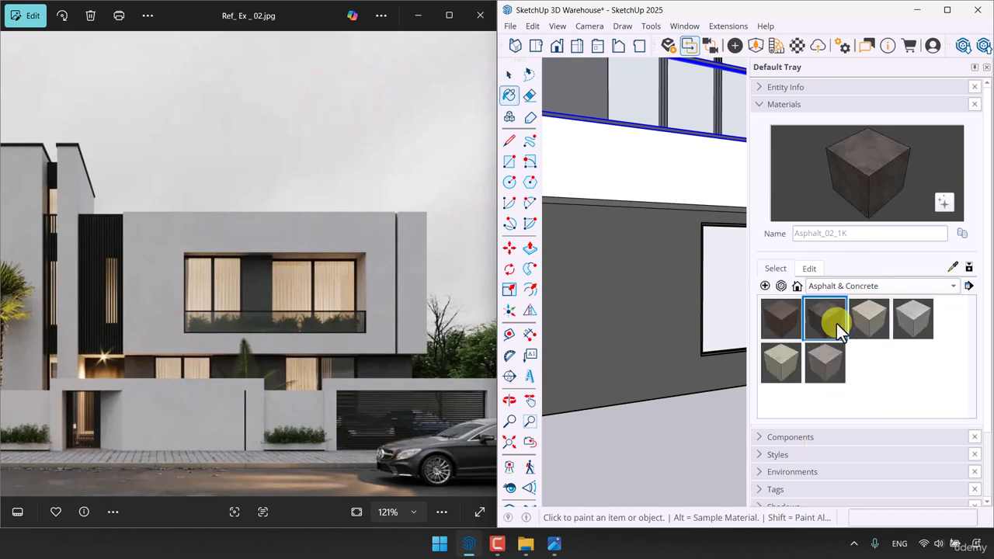
pyautogui.click(823, 366)
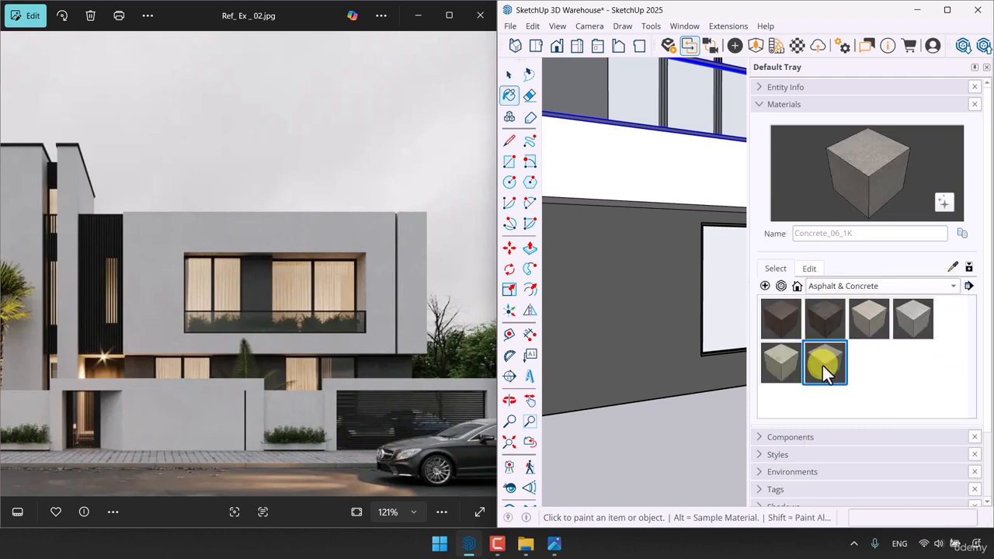
pyautogui.press('space')
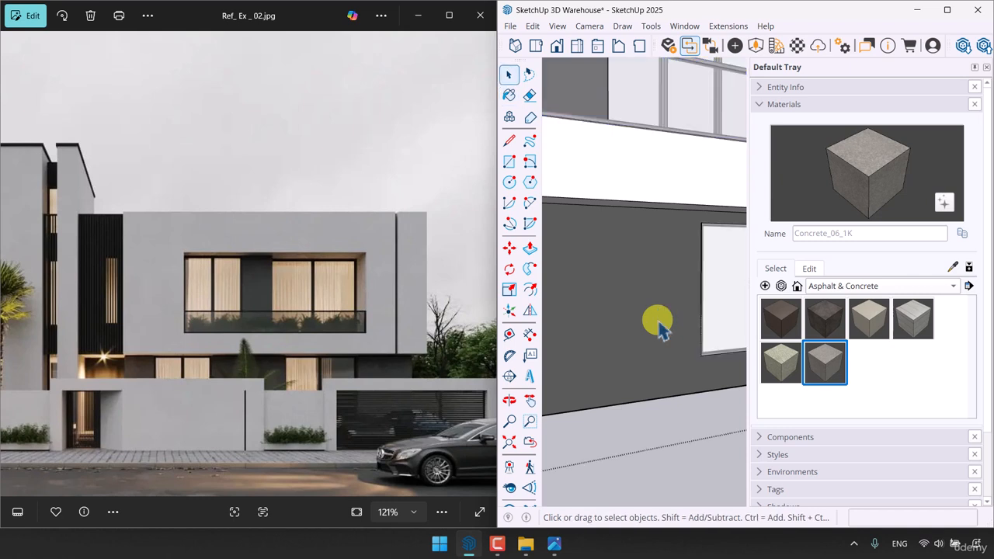
pyautogui.press('b')
pyautogui.click(610, 258)
# - Apply Concrete_06_1K to the solid panel between the balcony windows as well
pyautogui.scroll(-4, 639, 339)
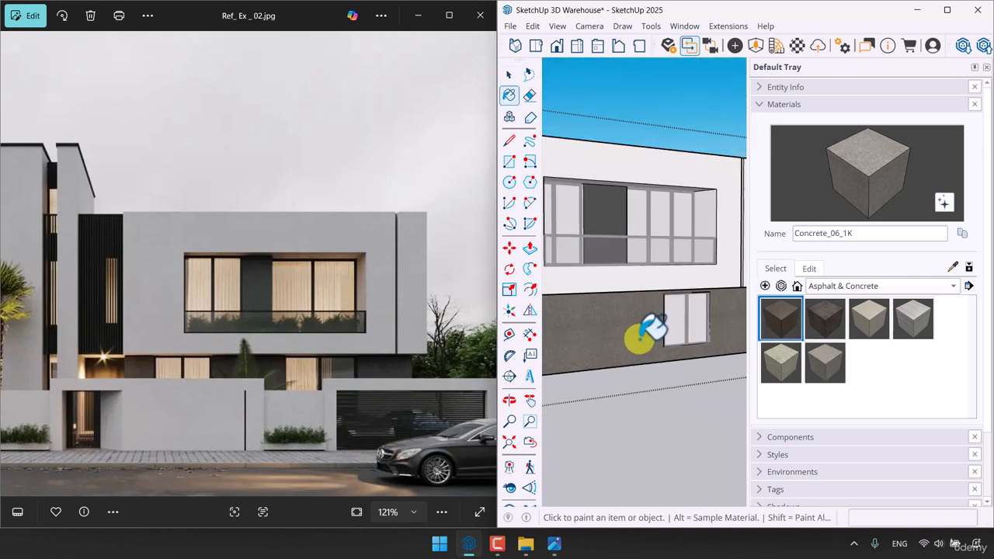
pyautogui.click(611, 212)
pyautogui.press('space')
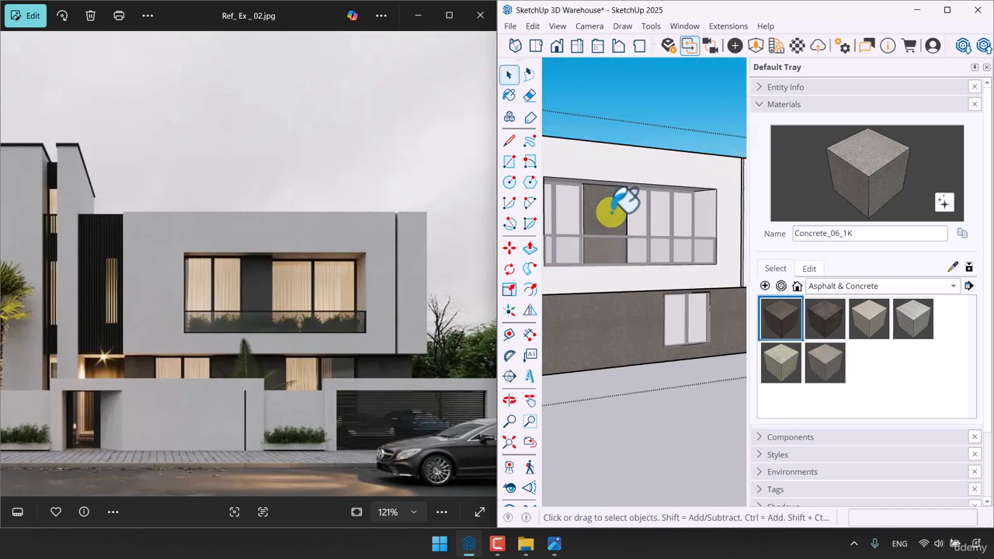
# - Darken the Concrete_06_1K material to a neutral grey with red, green and blue values of about 85
pyautogui.click(812, 270)
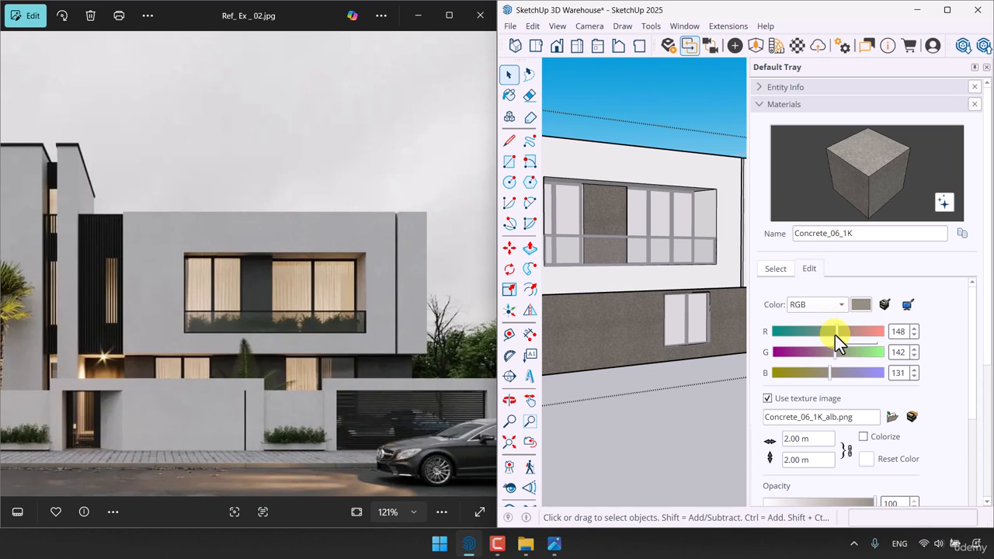
pyautogui.moveTo(835, 335); pyautogui.dragTo(810, 332)
pyautogui.click(810, 351)
pyautogui.click(811, 372)
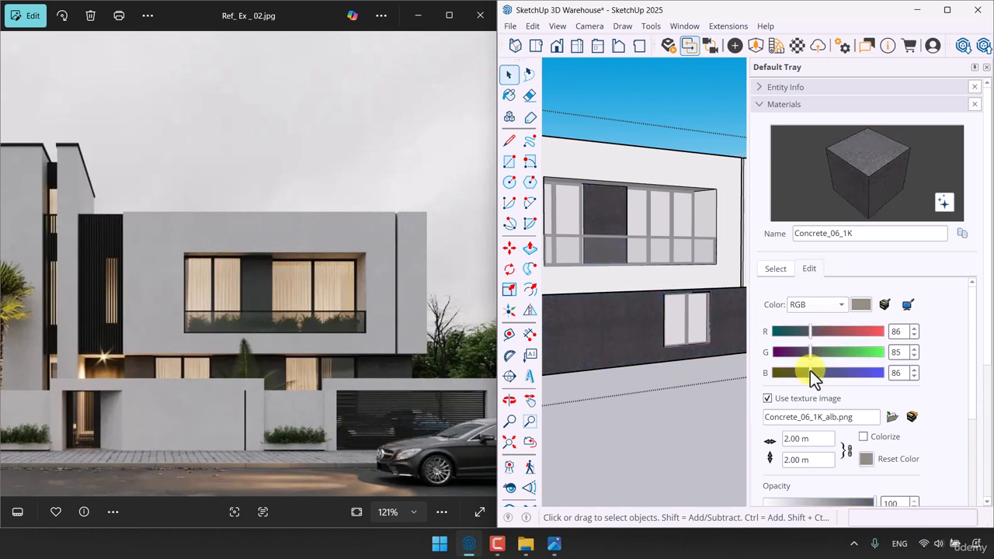
pyautogui.click(913, 377)
pyautogui.click(915, 336)
pyautogui.click(776, 269)
# - Paint the wide vertical slat screen beside the upper-floor facade with the in-model material M06_Steel_Smoke
pyautogui.scroll(-5, 665, 329)
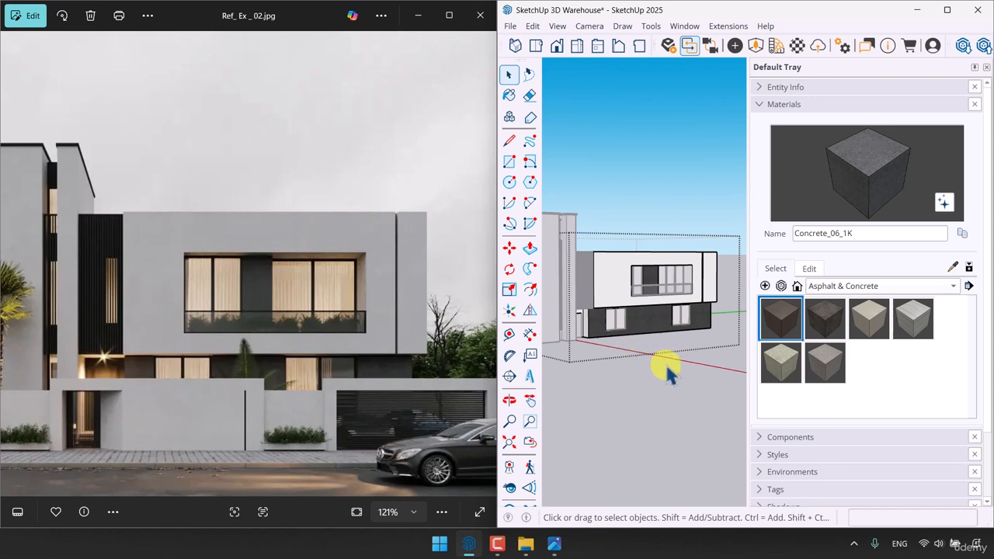
pyautogui.moveTo(673, 381)
pyautogui.mouseDown(button='middle')
pyautogui.moveTo(604, 422)
pyautogui.moveTo(630, 456)
pyautogui.moveTo(587, 348)
pyautogui.mouseUp(button='middle')
pyautogui.scroll(-4, 225, 303)
pyautogui.scroll(5, 174, 317)
pyautogui.scroll(5, 609, 280)
pyautogui.moveTo(668, 276); pyautogui.dragTo(634, 349, button='middle')
pyautogui.scroll(5, 633, 353)
pyautogui.click(644, 307)
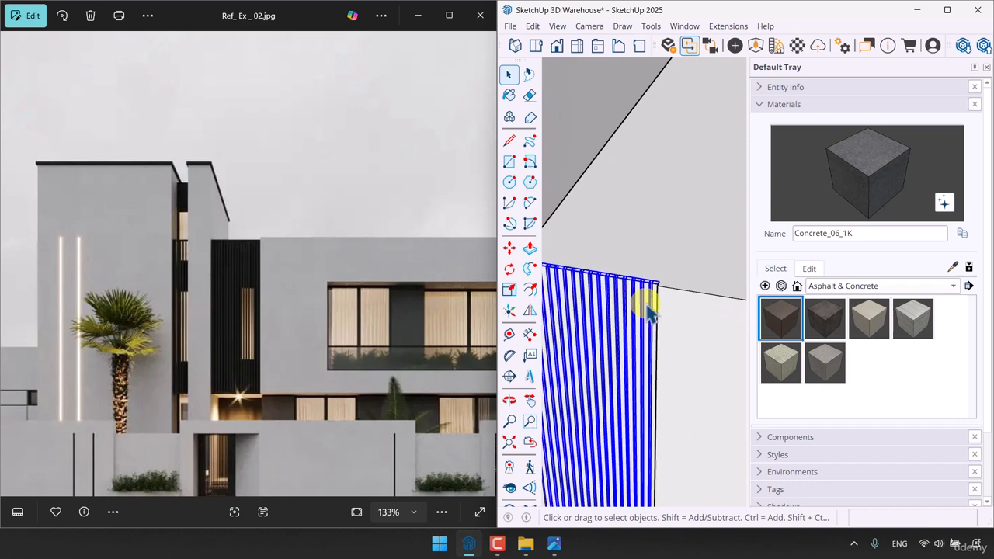
pyautogui.click(877, 289)
pyautogui.click(846, 261)
pyautogui.click(909, 320)
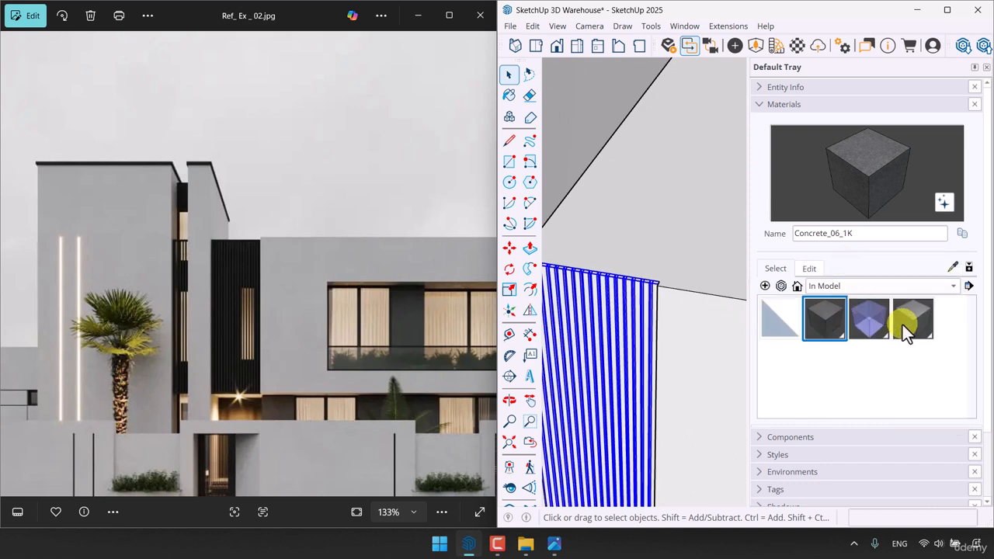
pyautogui.click(599, 285)
# - Paint the narrow slat screen between the towers and both towers' roof-edge caps with M06_Steel_Smoke
pyautogui.scroll(-5, 745, 255)
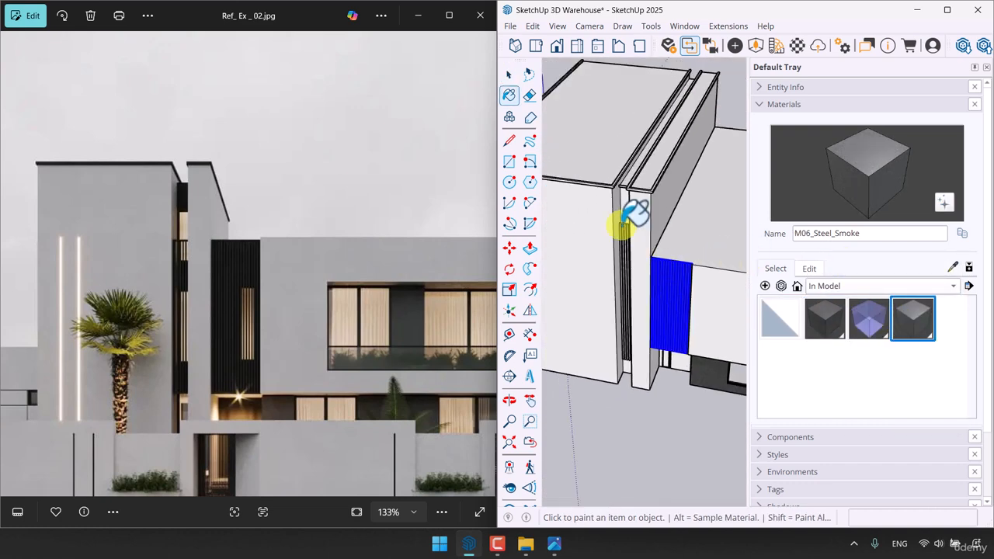
pyautogui.scroll(3, 632, 215)
pyautogui.click(623, 247)
pyautogui.click(661, 133)
pyautogui.click(596, 134)
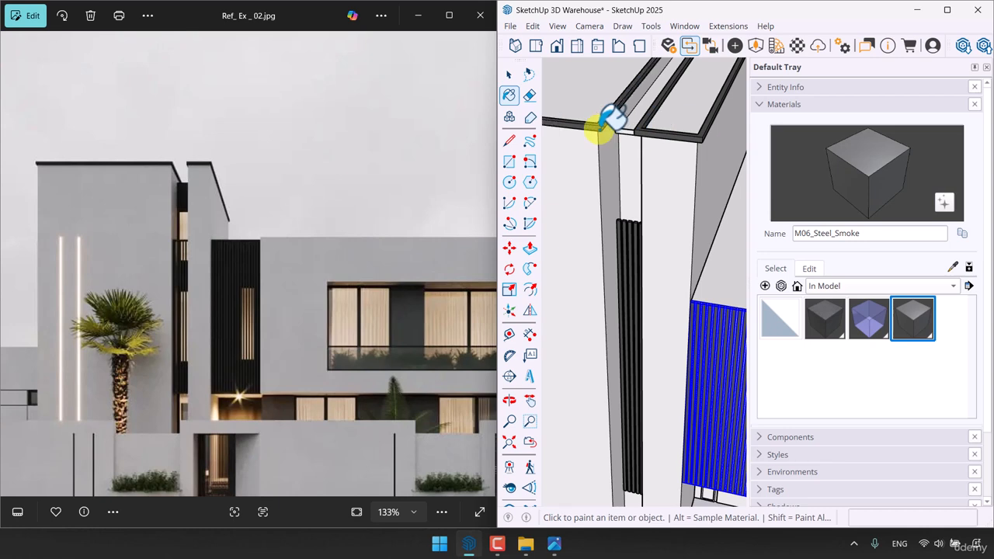
pyautogui.press('space')
pyautogui.scroll(-2, 604, 163)
pyautogui.scroll(-4, 604, 194)
pyautogui.moveTo(604, 215)
pyautogui.mouseDown(button='middle')
pyautogui.moveTo(648, 275)
pyautogui.moveTo(548, 288)
pyautogui.mouseUp(button='middle')
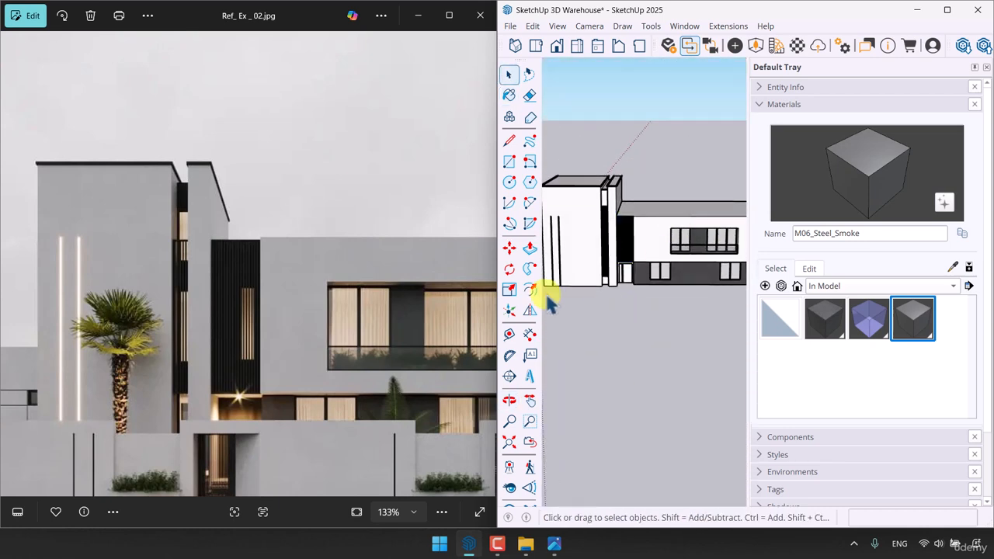
# - Compare the Asphalt & Concrete library materials with the reference image and choose Concrete_04_1K for the exterior walls
pyautogui.scroll(4, 122, 254)
pyautogui.moveTo(340, 284); pyautogui.dragTo(225, 109)
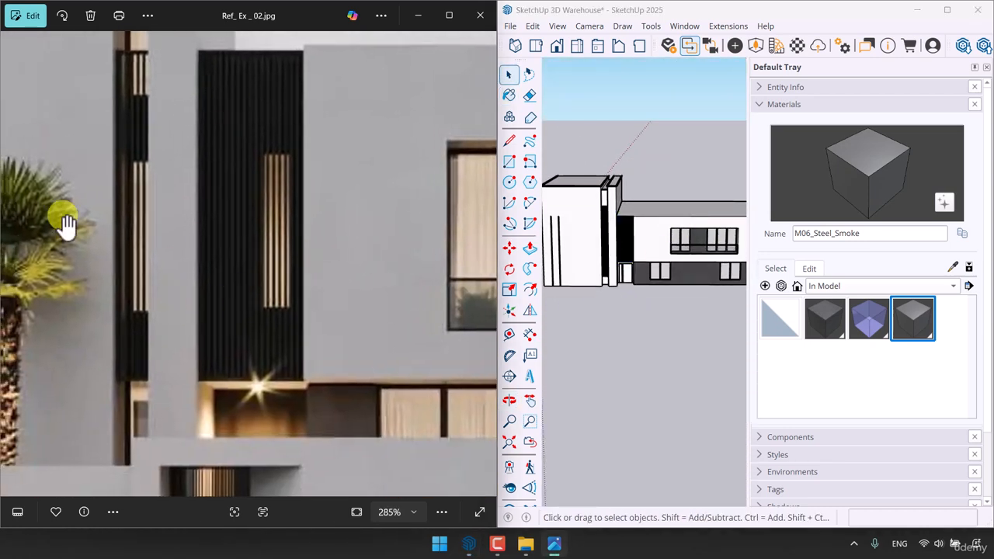
pyautogui.scroll(-4, 326, 280)
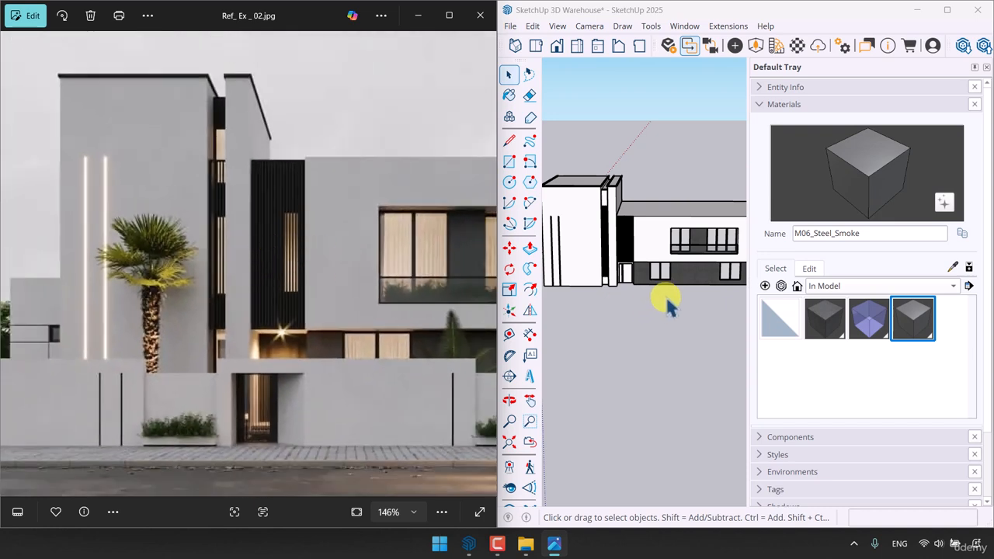
pyautogui.click(846, 285)
pyautogui.click(872, 309)
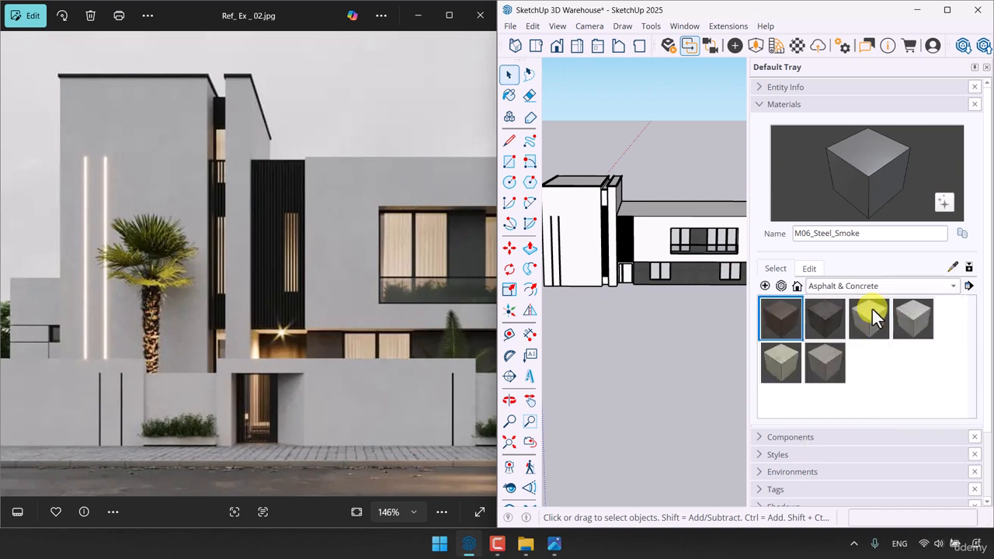
pyautogui.click(866, 326)
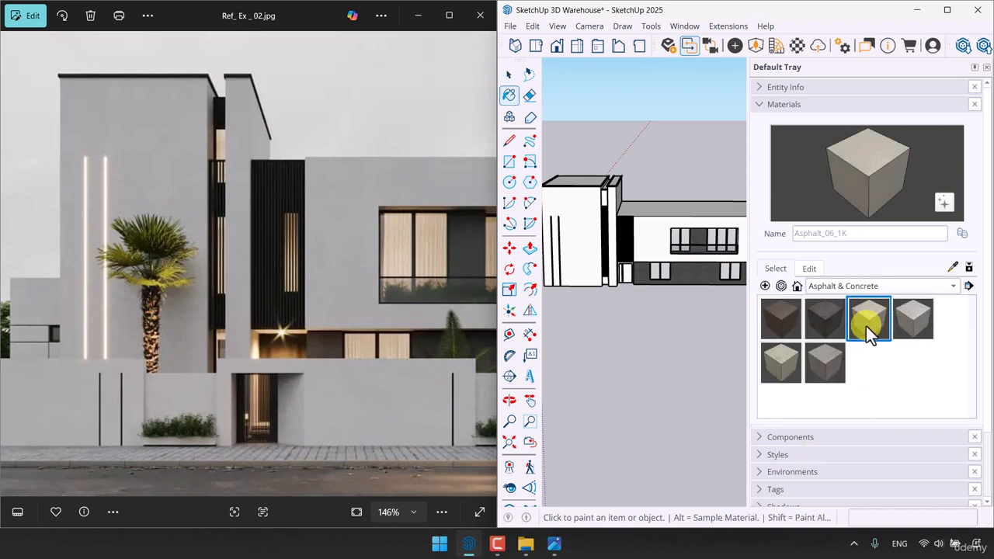
pyautogui.click(795, 355)
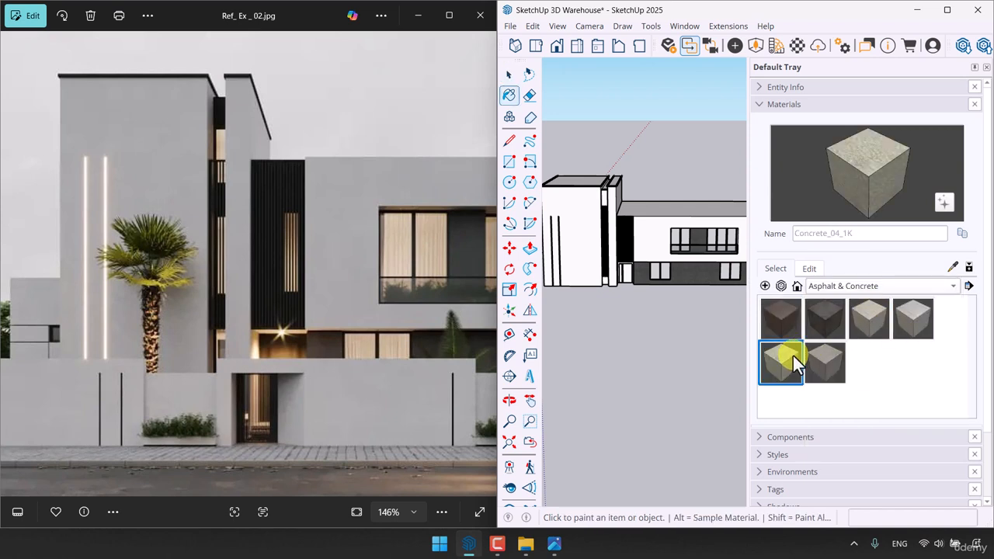
pyautogui.click(822, 367)
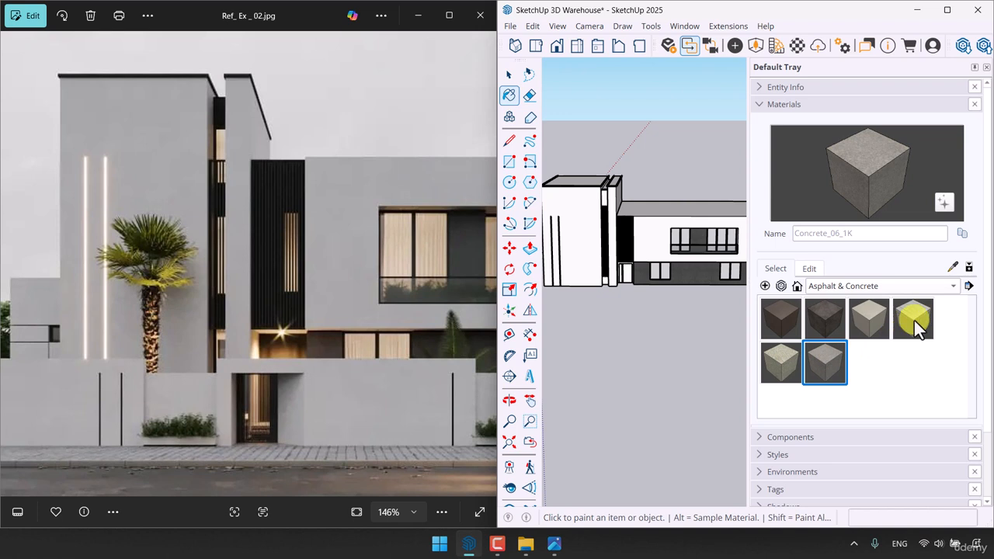
pyautogui.click(915, 320)
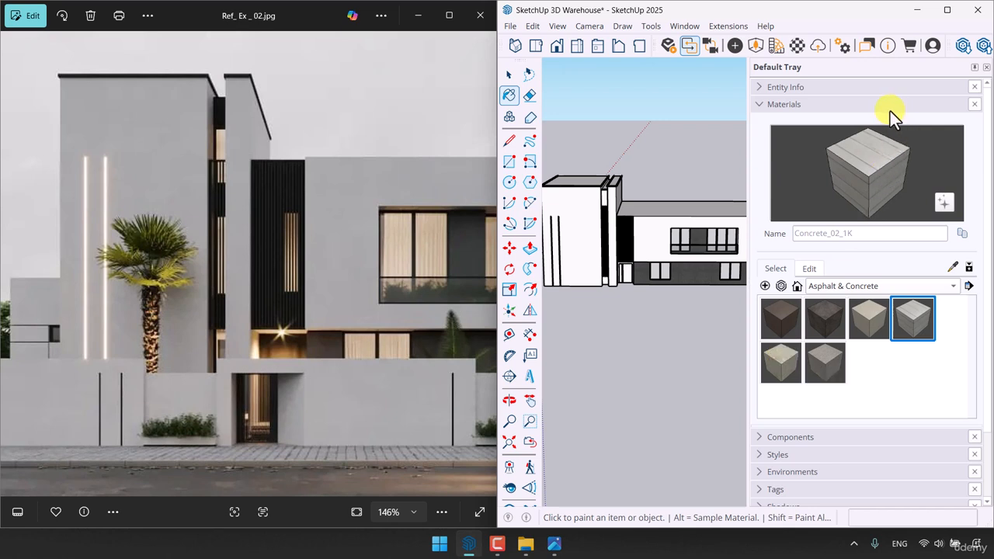
pyautogui.click(775, 362)
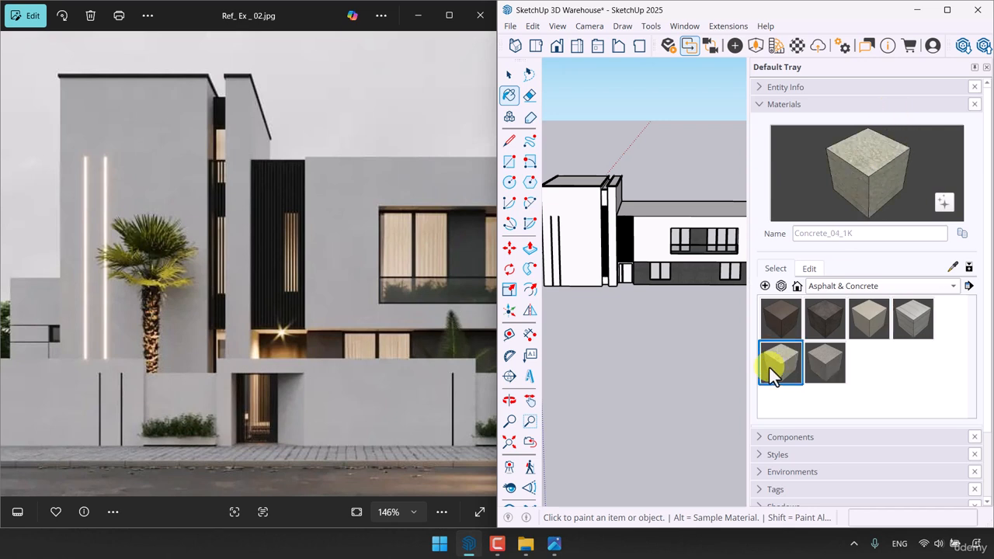
# - Paint the upper-floor facade wall around the balcony with Concrete_04_1K
pyautogui.scroll(3, 614, 241)
pyautogui.press('space')
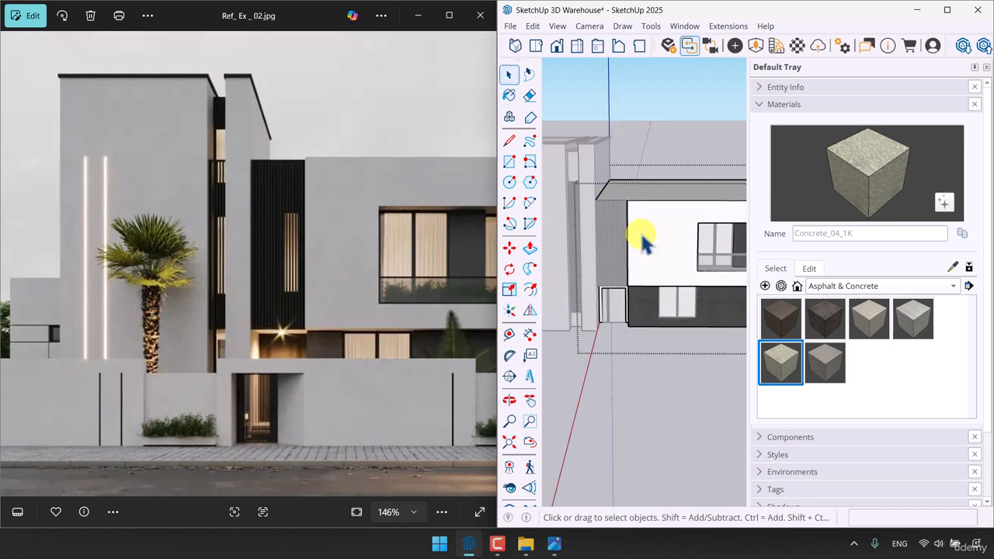
pyautogui.click(873, 166)
pyautogui.click(662, 233)
pyautogui.scroll(2, 662, 243)
pyautogui.press('space')
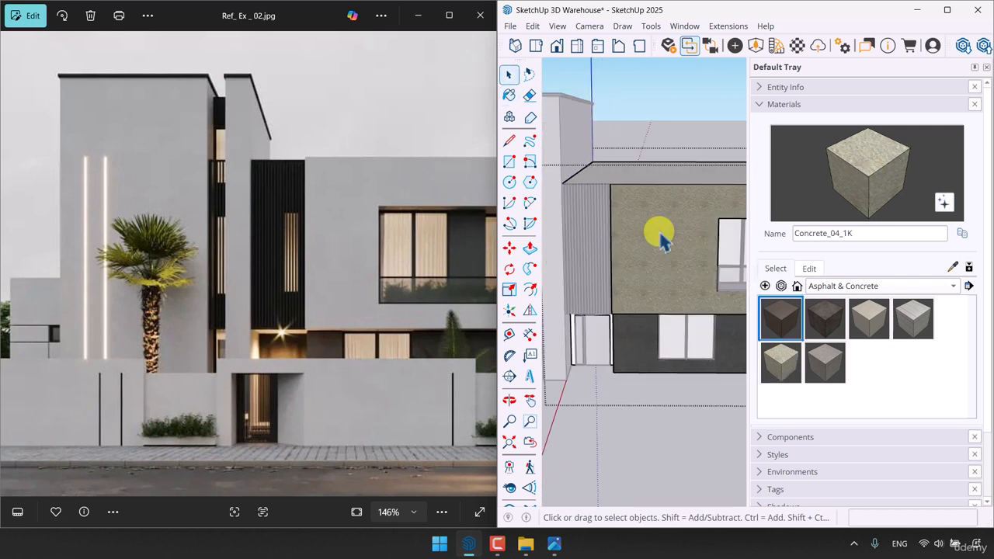
# - Paint the walls of the narrow and wide towers with Concrete_04_1K
pyautogui.scroll(1, 660, 232)
pyautogui.scroll(-4, 687, 266)
pyautogui.press('Escape')
pyautogui.doubleClick(611, 276)
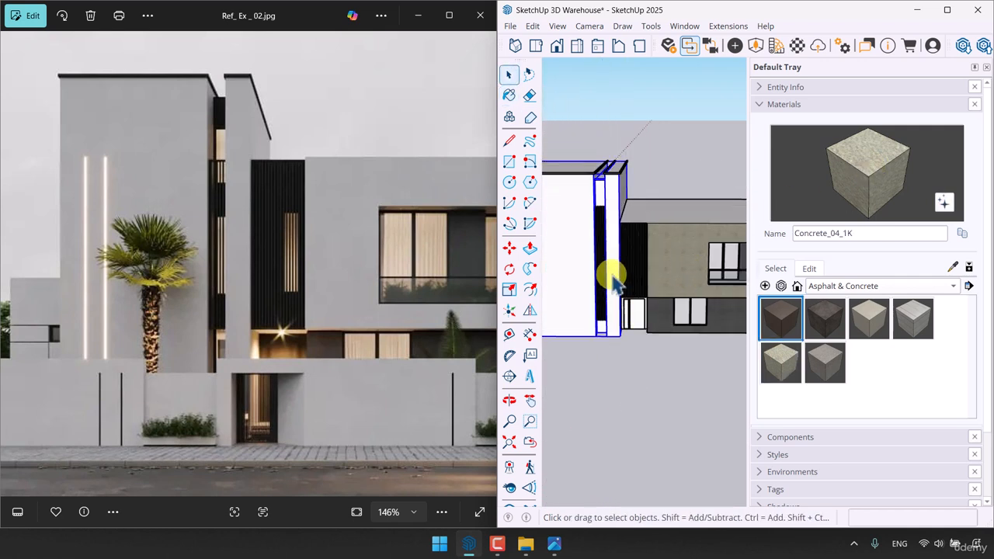
pyautogui.click(864, 174)
pyautogui.click(610, 191)
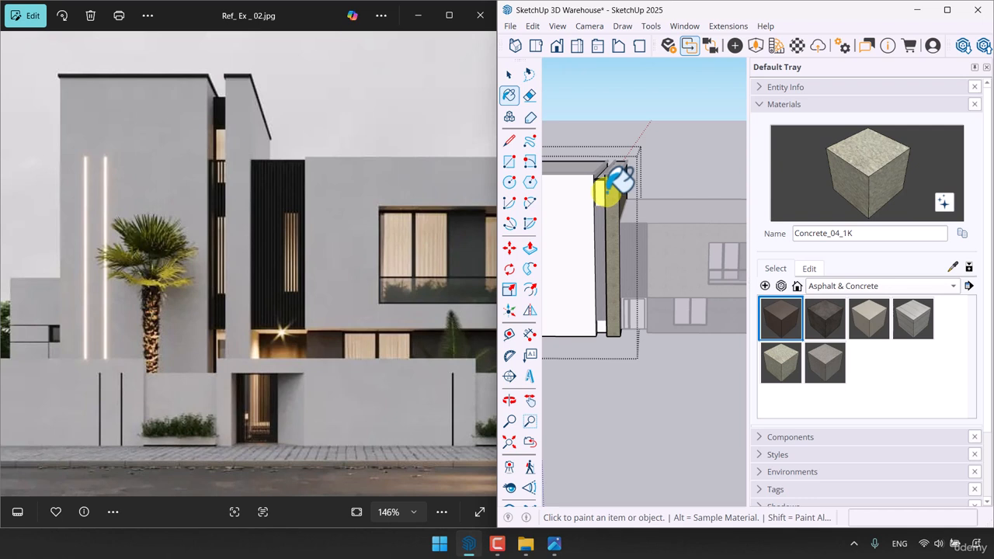
pyautogui.press('space')
pyautogui.click(803, 174)
pyautogui.click(592, 255)
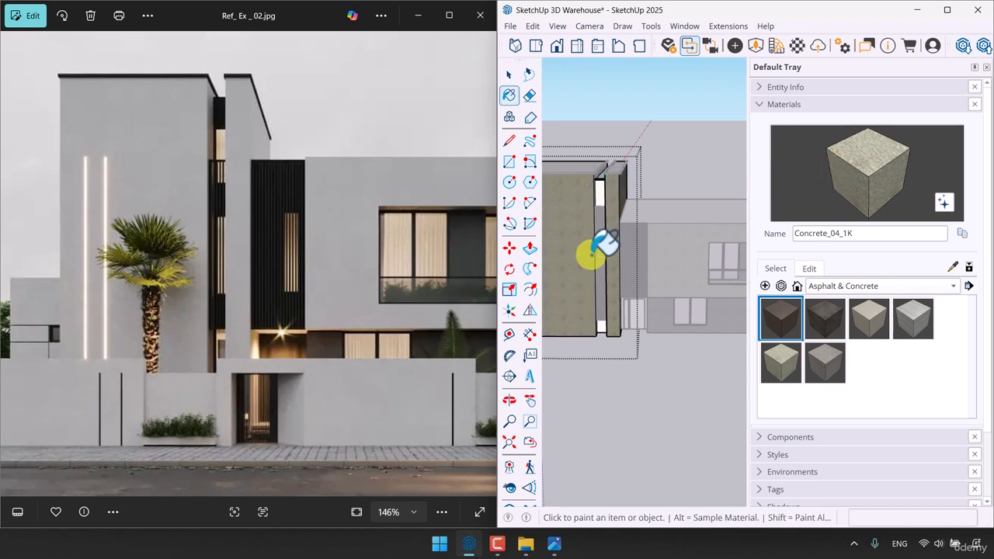
pyautogui.moveTo(593, 253)
pyautogui.mouseDown(button='middle')
pyautogui.moveTo(706, 156)
pyautogui.moveTo(648, 244)
pyautogui.moveTo(595, 228)
pyautogui.mouseUp(button='middle')
pyautogui.press('space')
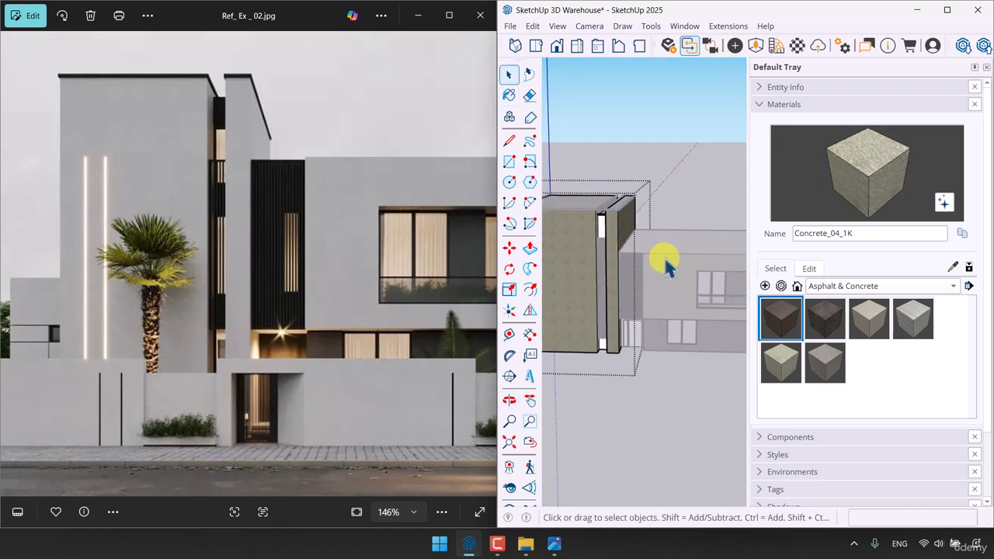
# - Set the texture size of Concrete_04_1K to 4 m by 4 m
pyautogui.click(810, 268)
pyautogui.scroll(3, 665, 261)
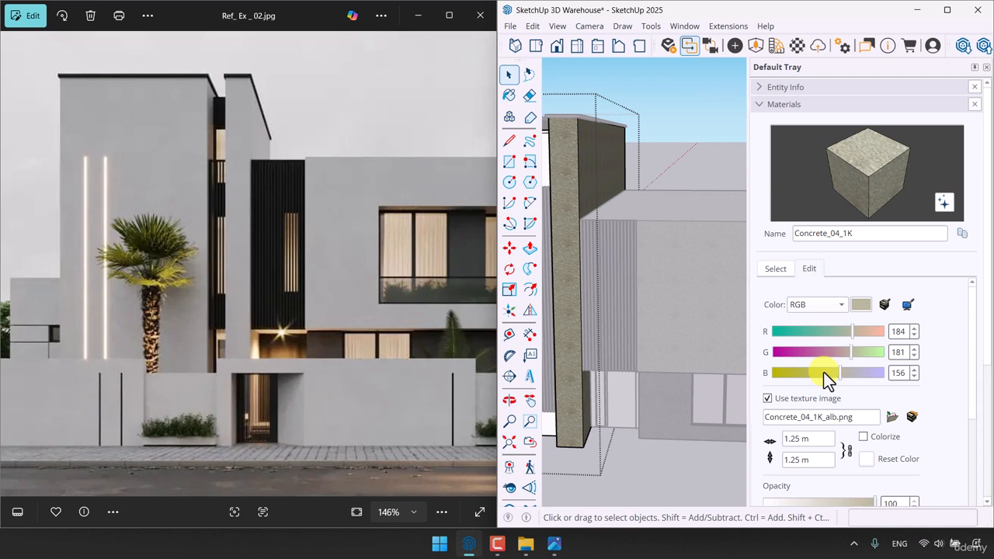
pyautogui.click(823, 437)
pyautogui.write('4')
pyautogui.press('Return')
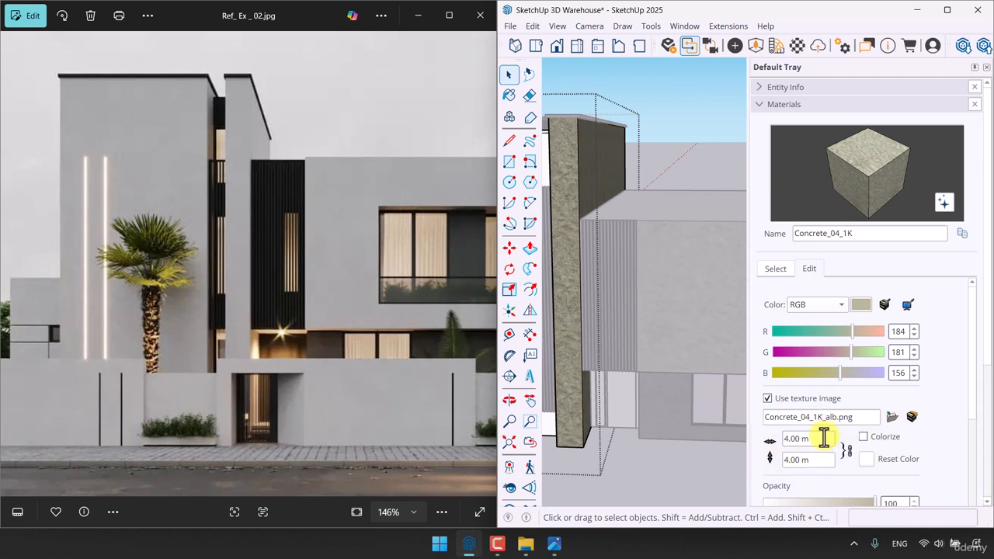
# - Lighten Concrete_04_1K to a near-white neutral colour with red, green and blue values of 250
pyautogui.click(872, 352)
pyautogui.click(873, 332)
pyautogui.click(880, 374)
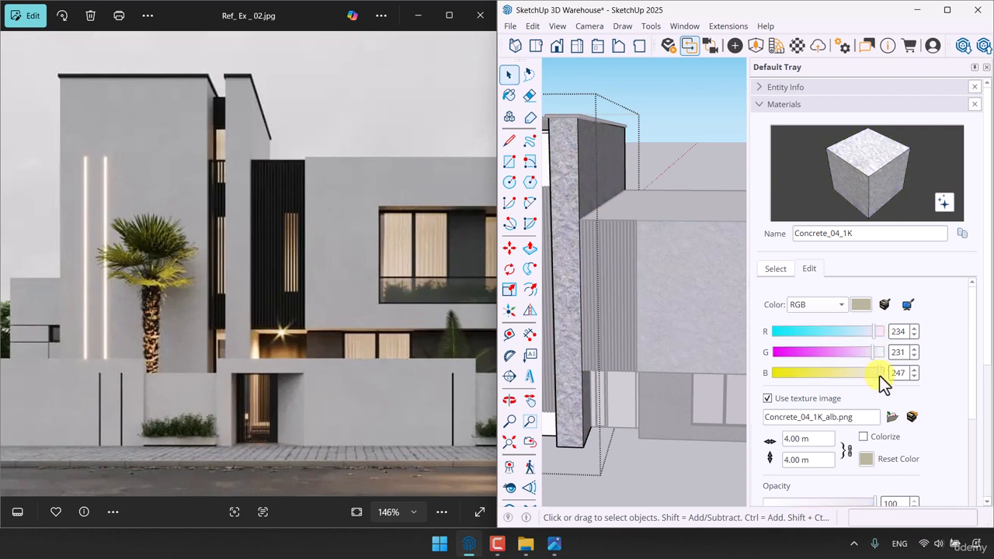
pyautogui.click(879, 352)
pyautogui.click(880, 332)
pyautogui.click(916, 327)
pyautogui.click(919, 327)
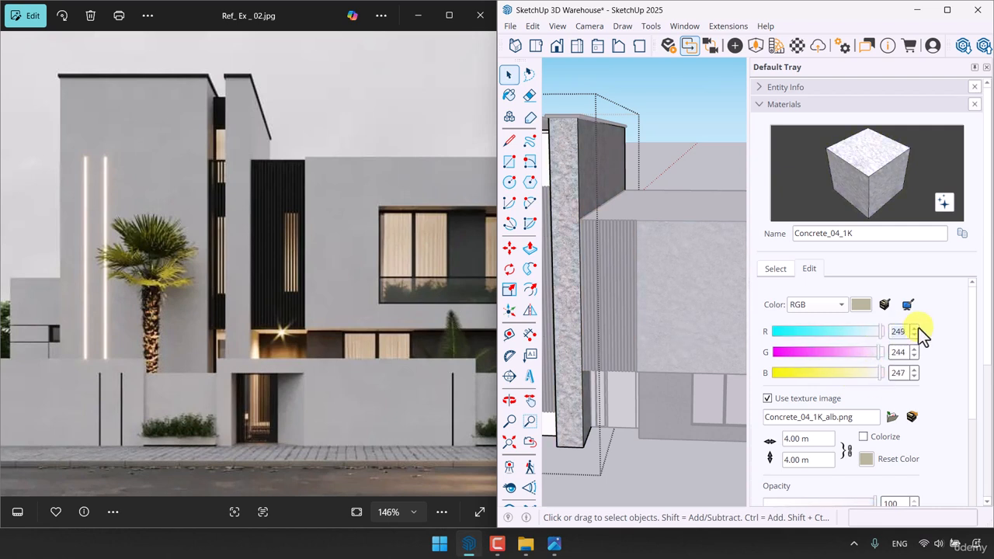
pyautogui.click(918, 327)
pyautogui.click(919, 347)
pyautogui.click(918, 348)
pyautogui.click(914, 371)
pyautogui.click(914, 372)
pyautogui.click(914, 372)
pyautogui.scroll(-5, 664, 349)
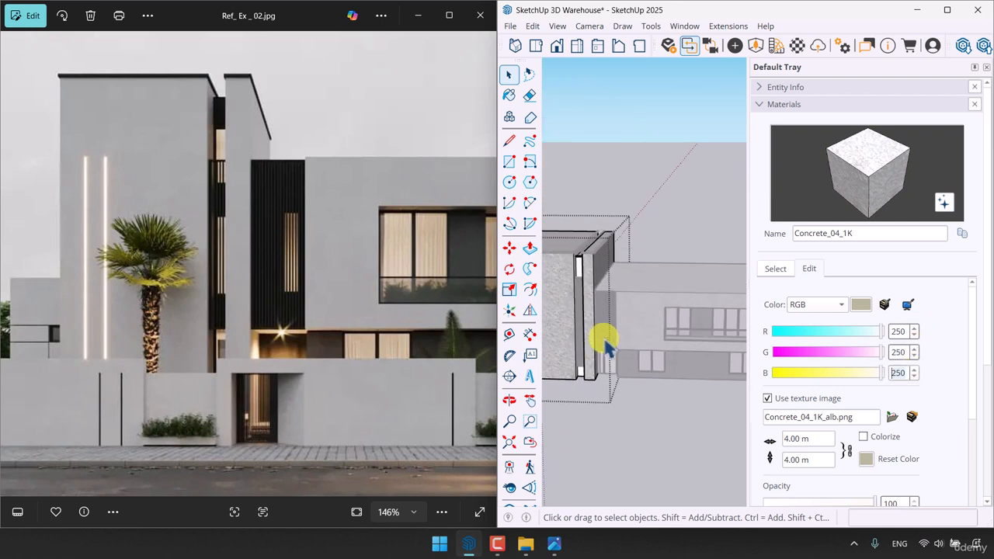
pyautogui.click(767, 400)
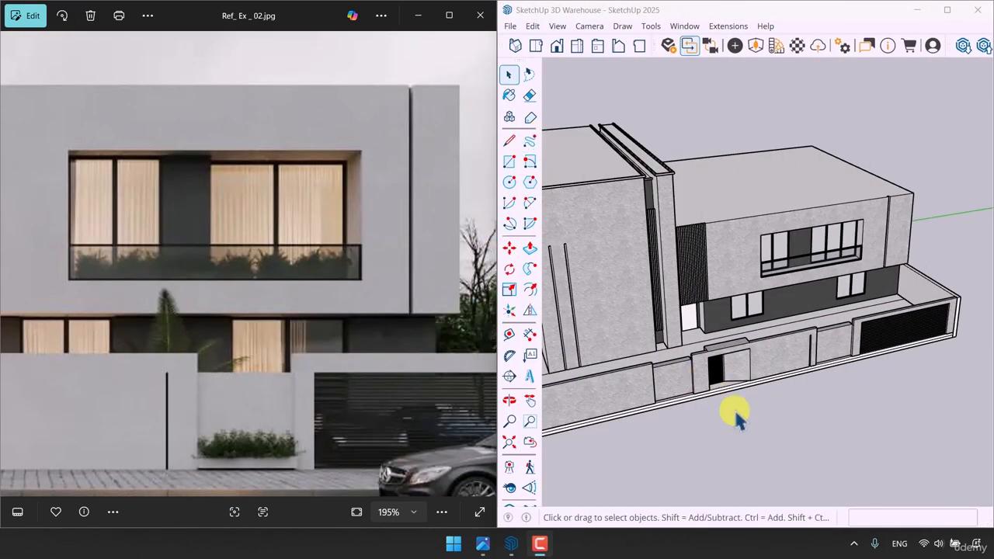
pyautogui.scroll(-4, 372, 342)
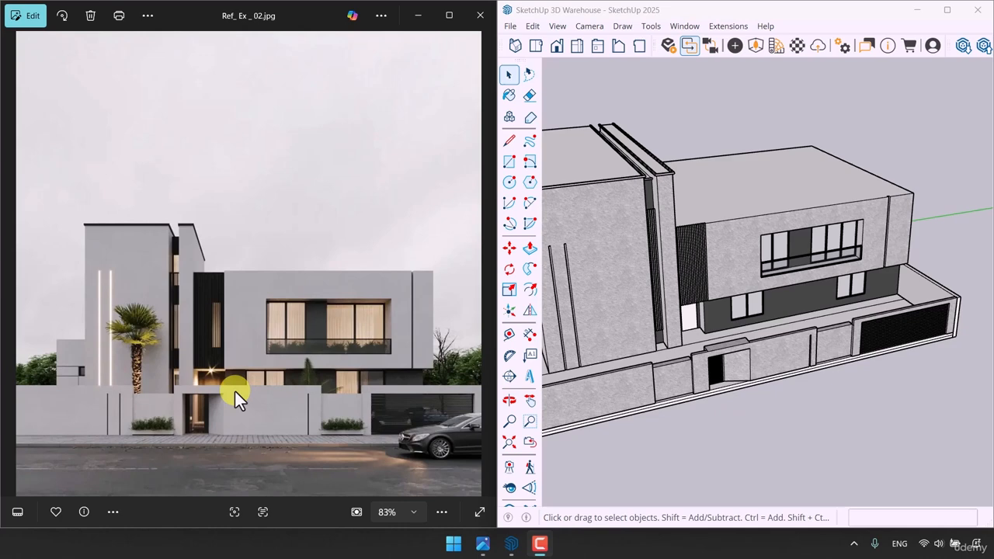
pyautogui.scroll(-5, 839, 318)
pyautogui.moveTo(843, 342)
pyautogui.mouseDown(button='middle')
pyautogui.moveTo(855, 370)
pyautogui.moveTo(782, 344)
pyautogui.moveTo(888, 450)
pyautogui.moveTo(866, 378)
pyautogui.mouseUp(button='middle')
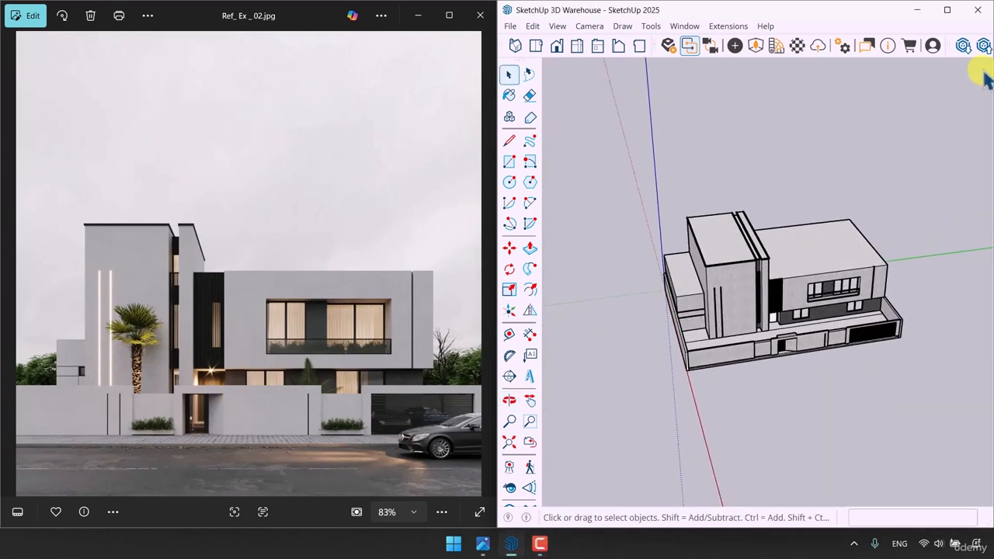
pyautogui.moveTo(942, 23)
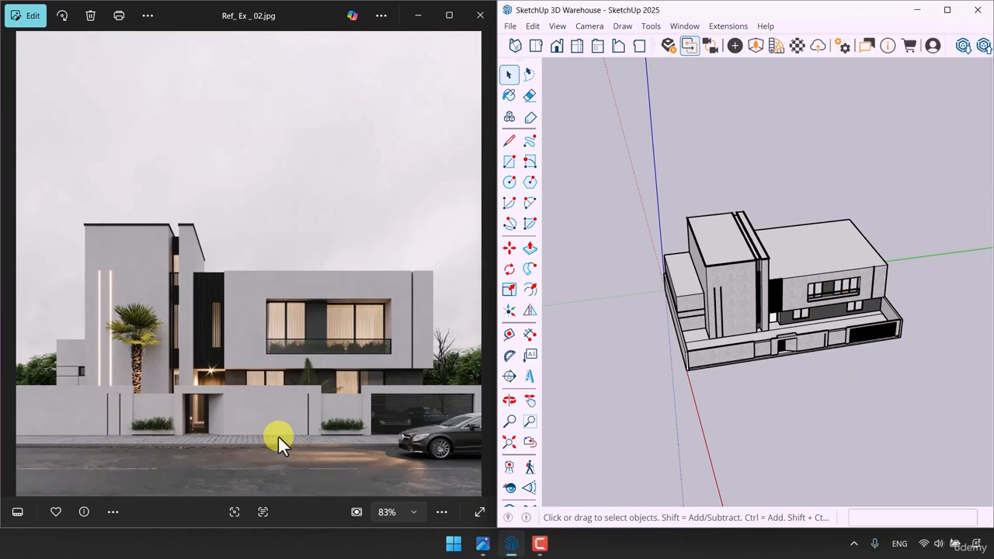
# - Open the base slab group under the front boundary wall and extrude its front face outward 3 m for the sidewalk, as a separate section
pyautogui.scroll(4, 787, 385)
pyautogui.moveTo(808, 377)
pyautogui.mouseDown(button='middle')
pyautogui.moveTo(829, 371)
pyautogui.moveTo(986, 433)
pyautogui.moveTo(971, 470)
pyautogui.mouseUp(button='middle')
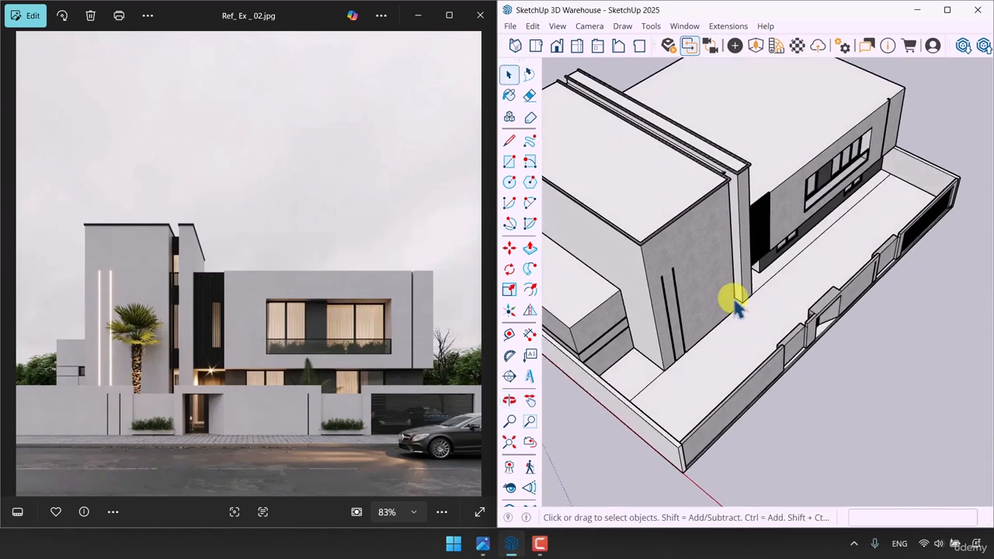
pyautogui.click(736, 300)
pyautogui.click(762, 309)
pyautogui.moveTo(790, 291)
pyautogui.mouseDown(button='middle')
pyautogui.moveTo(844, 288)
pyautogui.moveTo(821, 11)
pyautogui.moveTo(828, 306)
pyautogui.moveTo(817, 329)
pyautogui.moveTo(810, 506)
pyautogui.moveTo(872, 399)
pyautogui.mouseUp(button='middle')
pyautogui.scroll(5, 777, 411)
pyautogui.scroll(2, 783, 364)
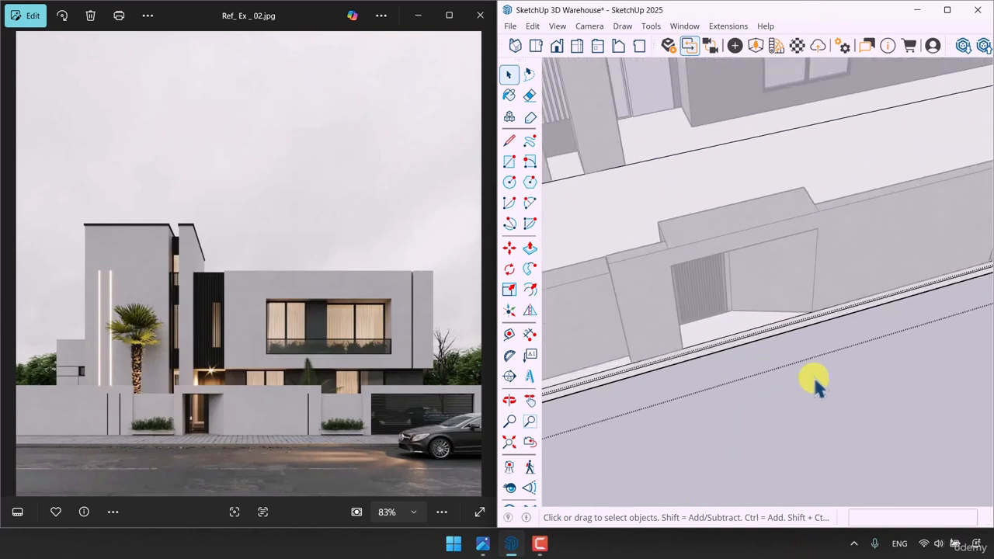
pyautogui.scroll(-5, 584, 272)
pyautogui.moveTo(584, 272); pyautogui.dragTo(830, 202, button='middle')
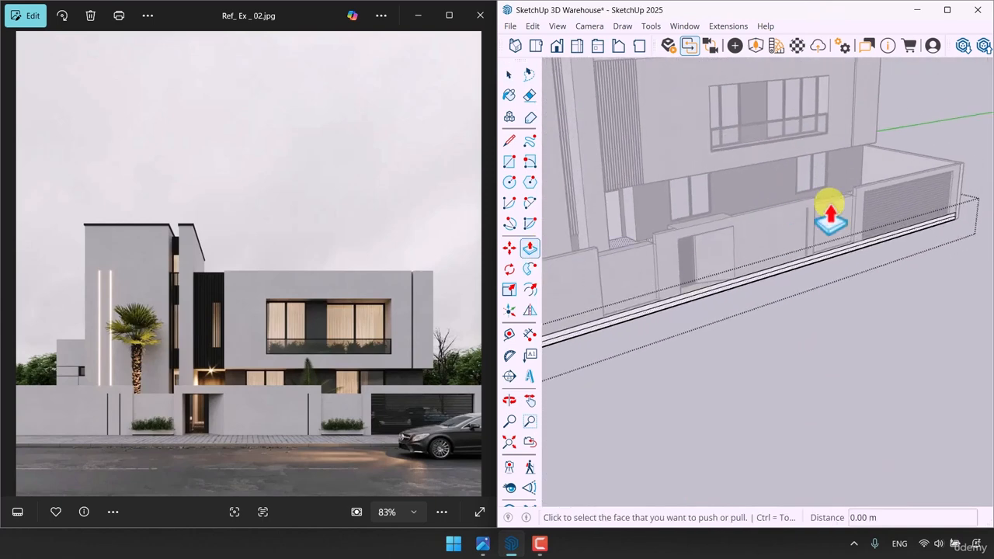
pyautogui.scroll(7, 971, 215)
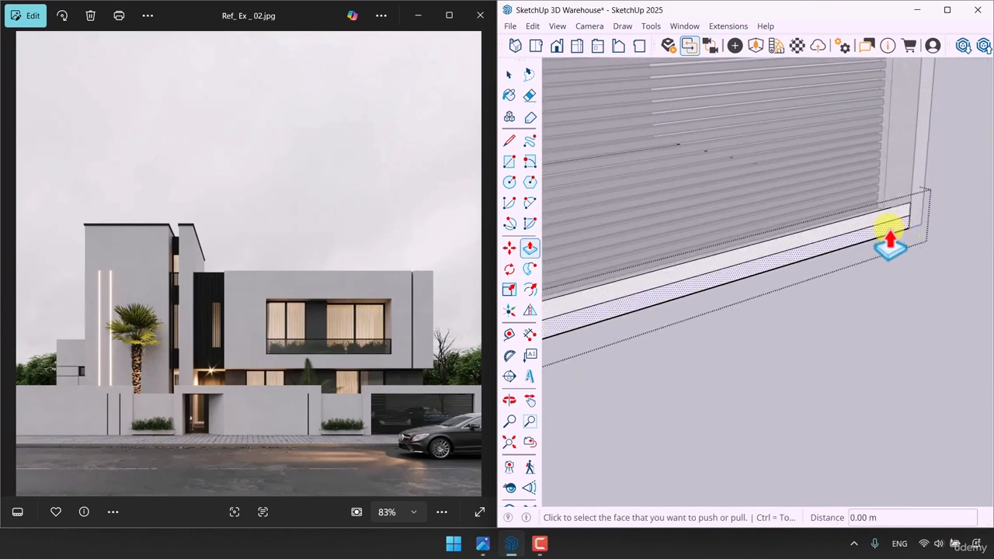
pyautogui.click(891, 243)
pyautogui.scroll(-10, 916, 257)
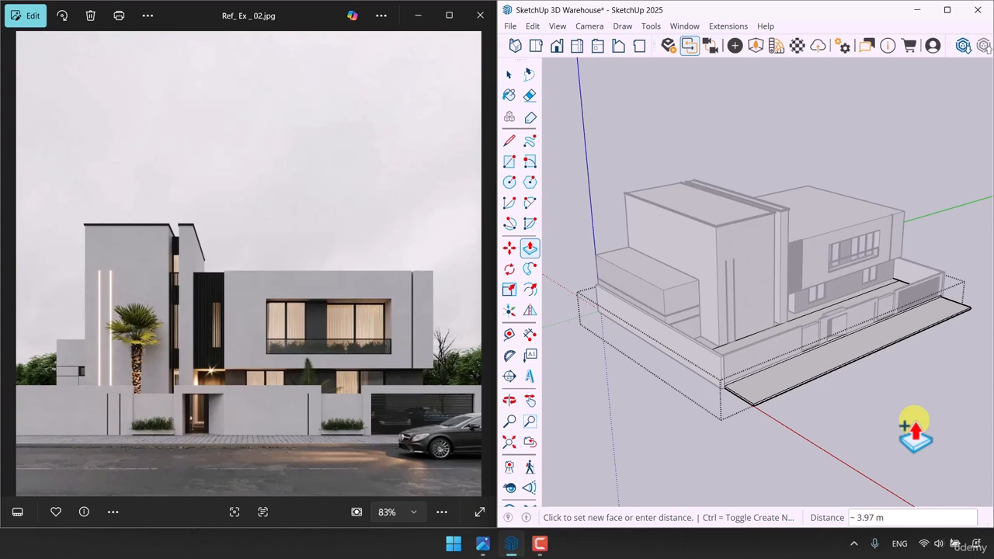
pyautogui.press('Return')
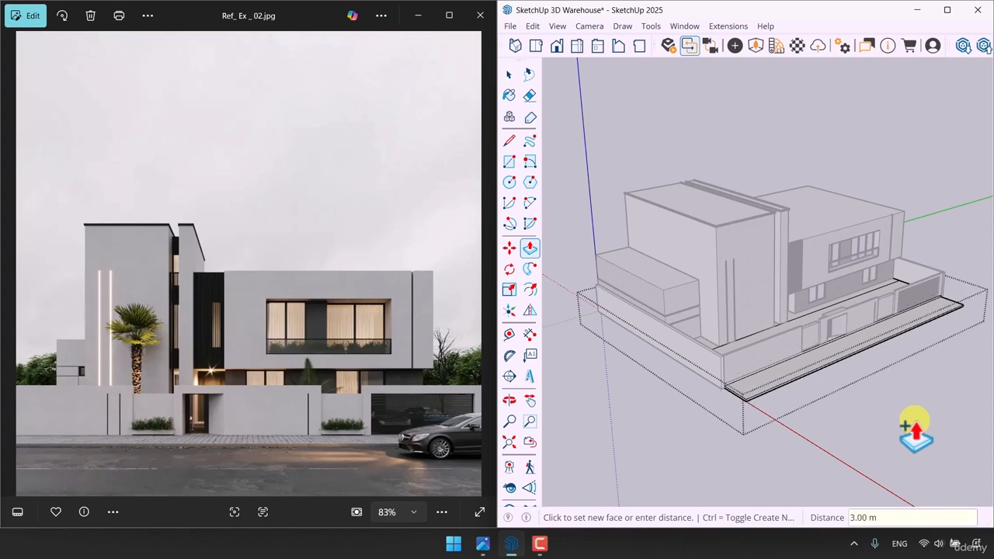
# - Extrude the sidewalk slab's front face outward another 0.14 m as a separate section for the curb strip
pyautogui.scroll(6, 766, 410)
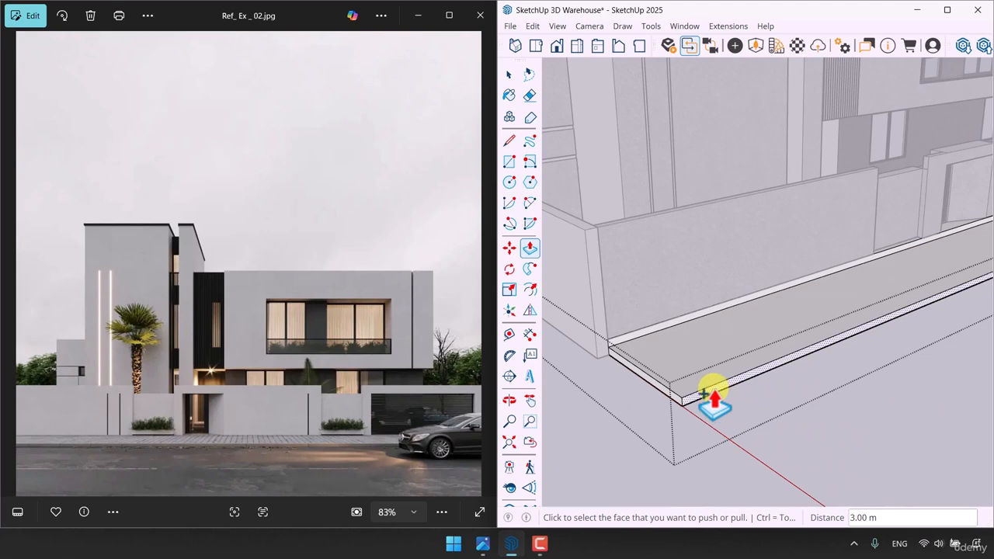
pyautogui.click(711, 396)
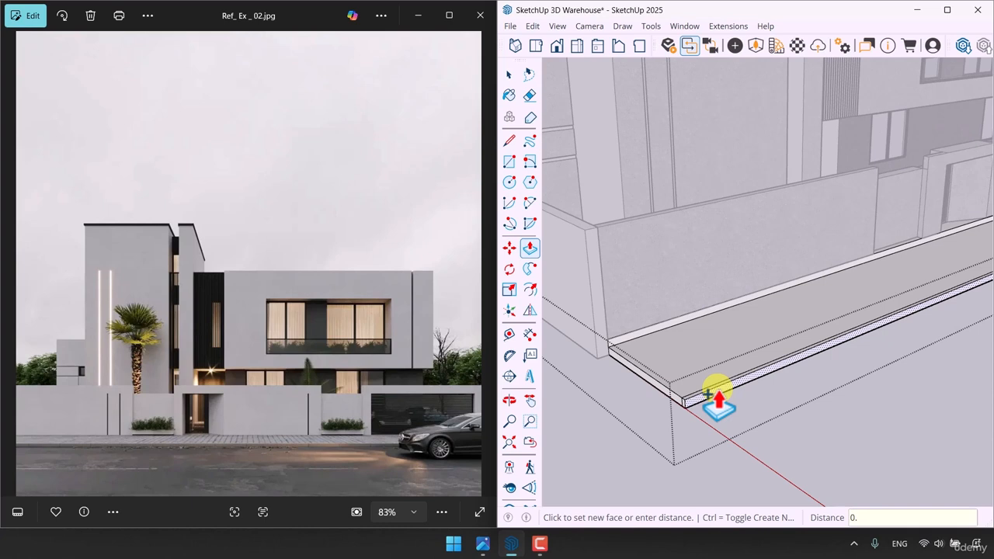
pyautogui.press('Return')
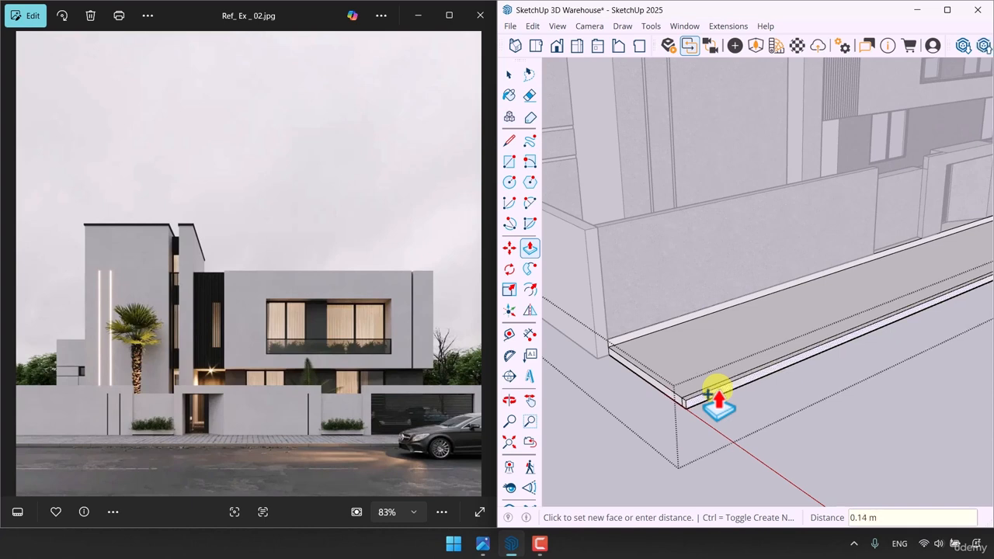
# - Push the top face of the curb strip down 0.06 m along the sidewalk's outer edge
pyautogui.scroll(3, 719, 402)
pyautogui.click(677, 406)
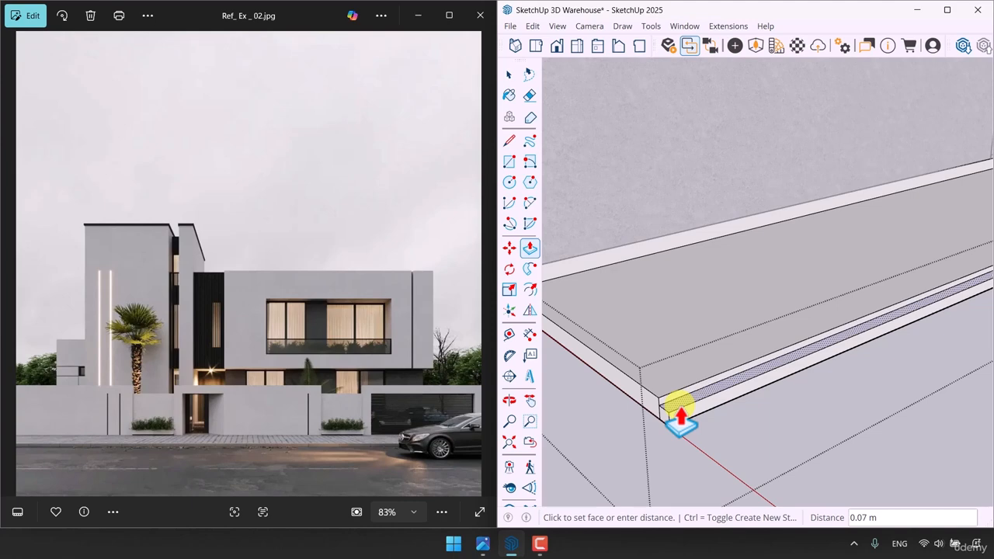
pyautogui.write('0.06')
pyautogui.press('Return')
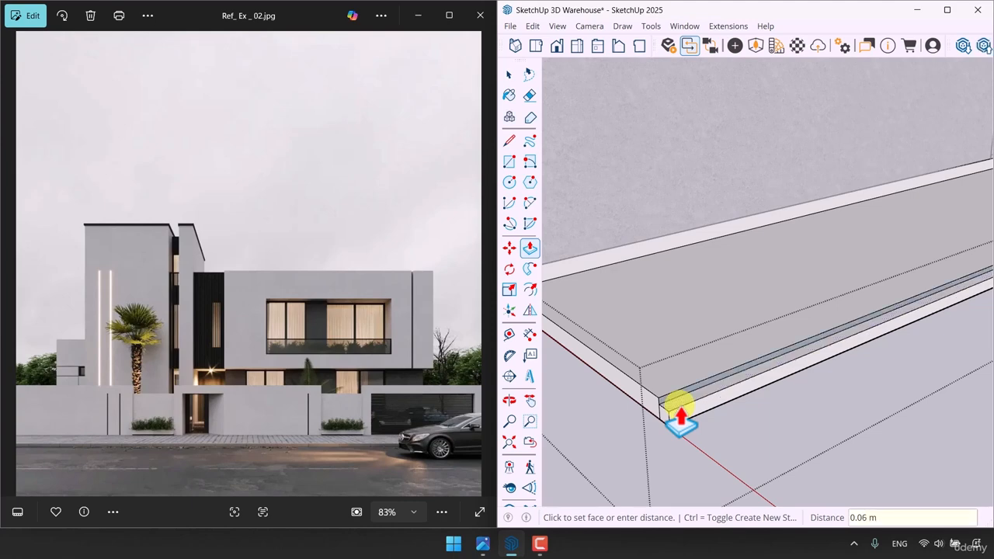
pyautogui.press('space')
pyautogui.rightClick(673, 396)
pyautogui.press('Escape')
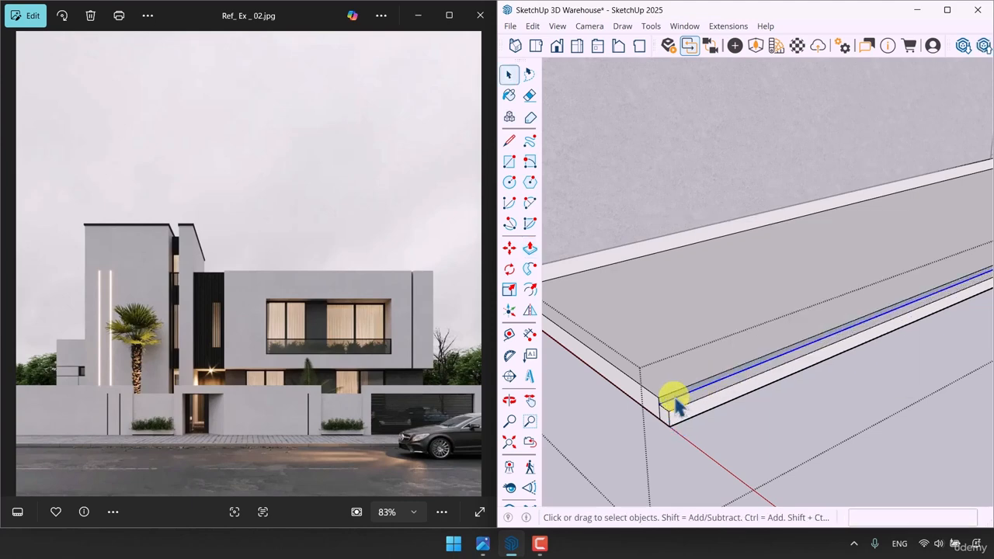
# - Reverse the narrow side face along the sidewalk's edge above the curb strip and leave the slab group
pyautogui.scroll(3, 673, 397)
pyautogui.rightClick(669, 386)
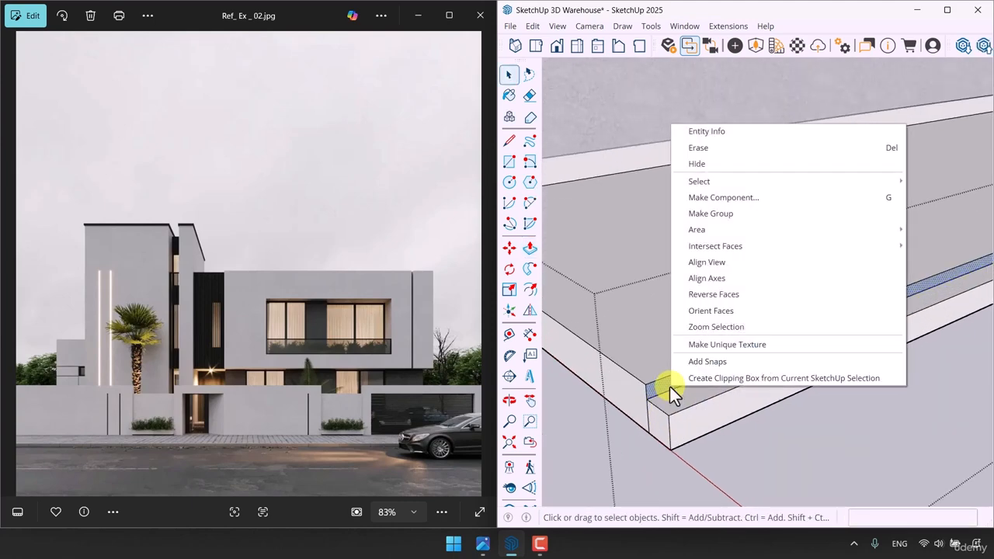
pyautogui.click(730, 298)
pyautogui.scroll(-6, 666, 373)
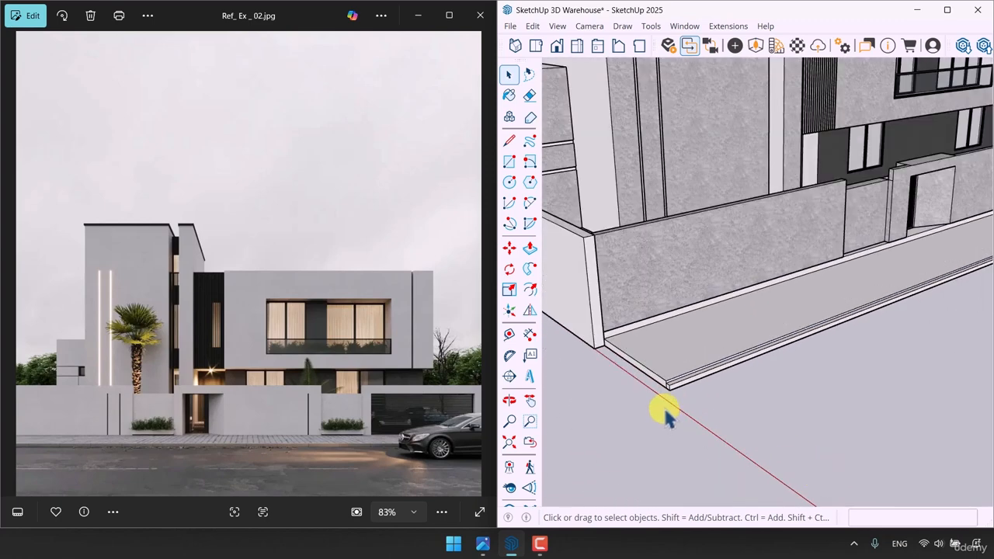
# - Reopen the slab group and copy the curb strip's lower front edge partway up its front face to divide it
pyautogui.scroll(5, 667, 414)
pyautogui.click(633, 389)
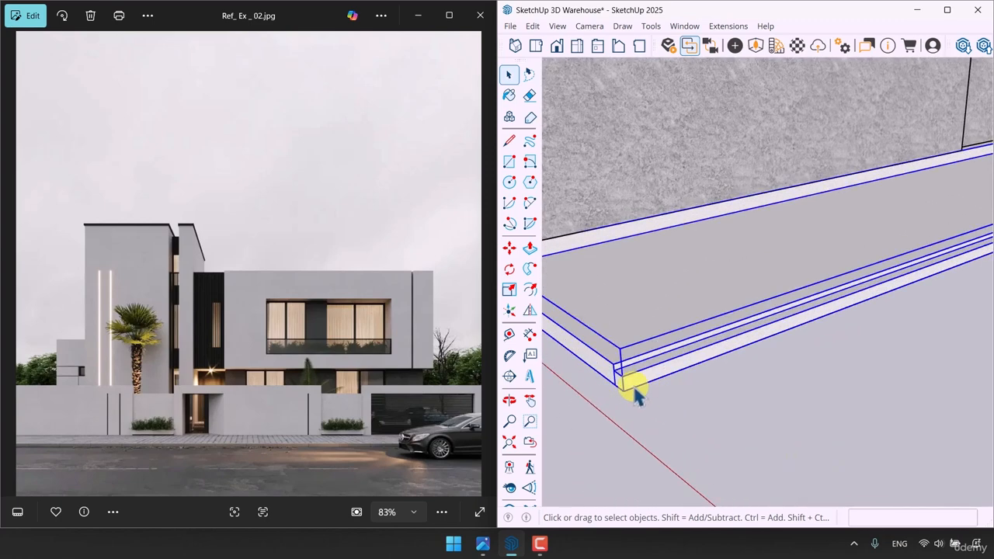
pyautogui.doubleClick(633, 387)
pyautogui.tripleClick(634, 388)
pyautogui.click(634, 388)
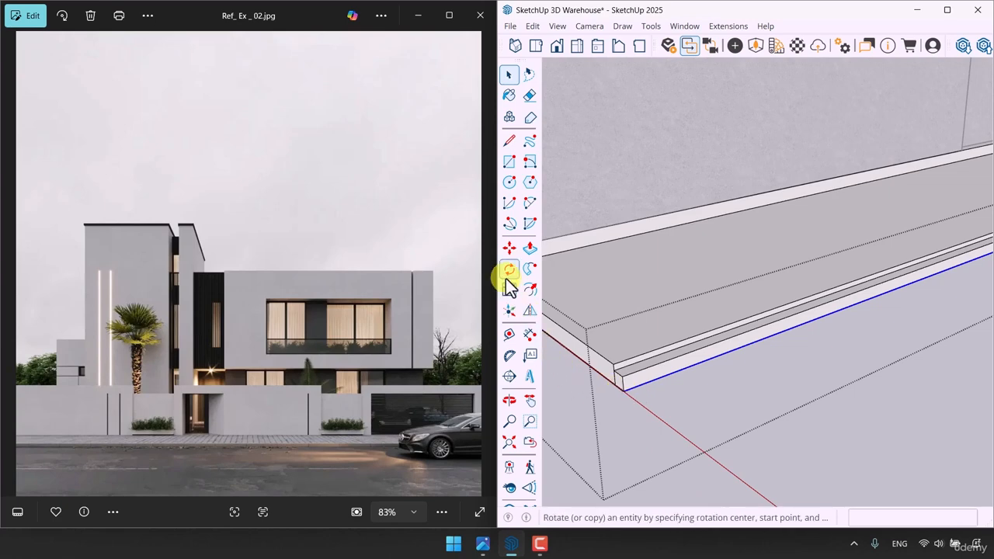
pyautogui.click(509, 250)
pyautogui.scroll(3, 585, 356)
pyautogui.press('ctrl')
pyautogui.click(681, 430)
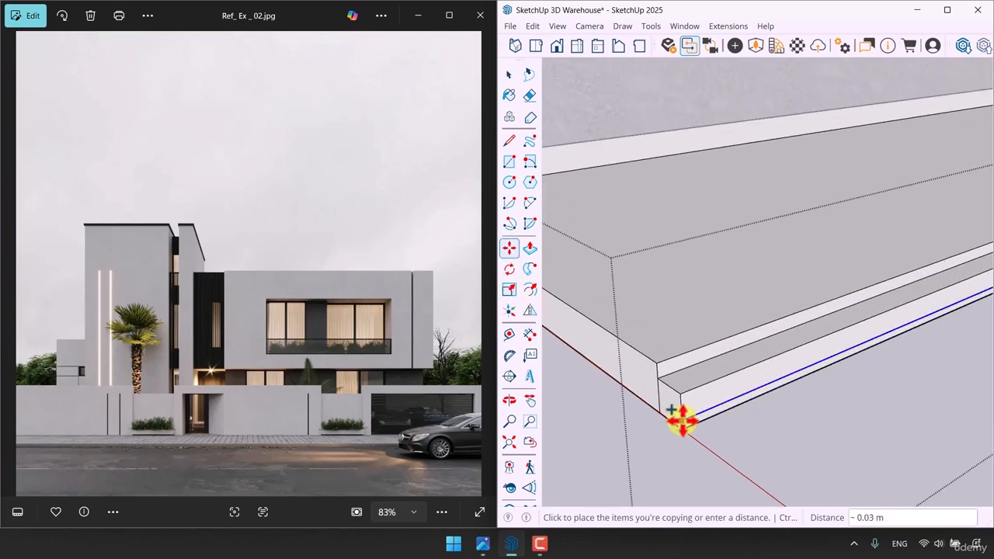
pyautogui.click(673, 407)
# - Extrude the lower part of the curb's front face far outward as a separate section to form the road
pyautogui.click(530, 248)
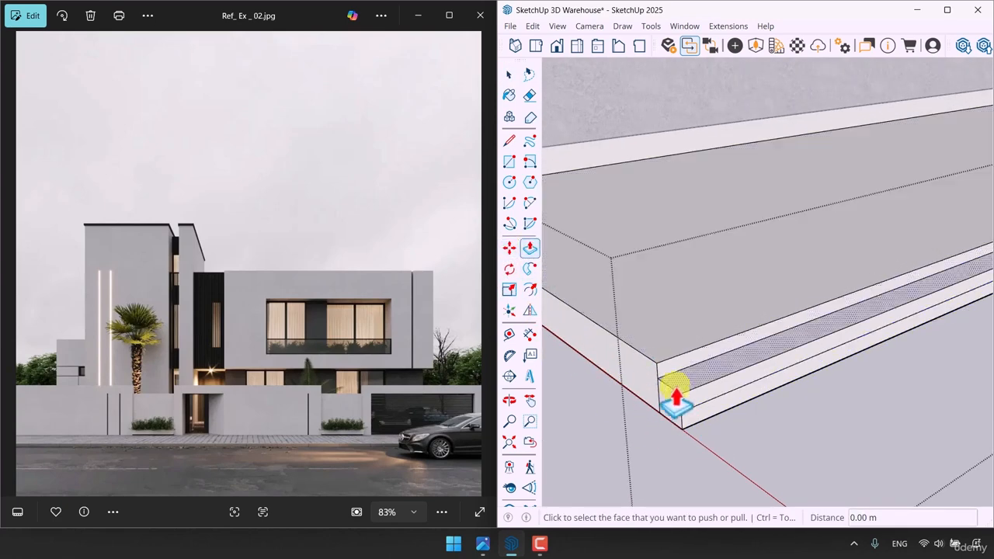
pyautogui.click(690, 407)
pyautogui.press('ctrl')
pyautogui.scroll(-3, 723, 423)
pyautogui.moveTo(844, 435); pyautogui.dragTo(677, 329, button='middle')
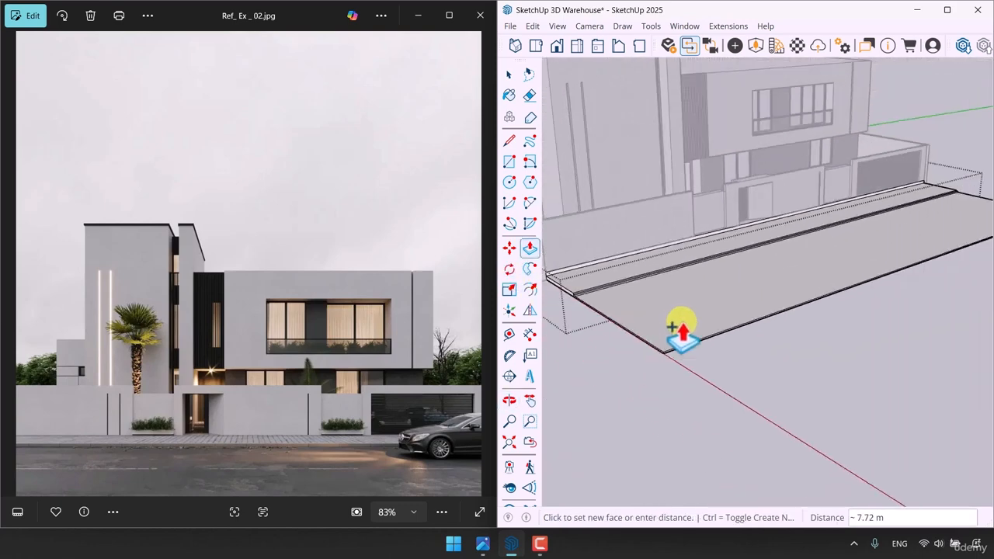
pyautogui.click(777, 354)
pyautogui.press('space')
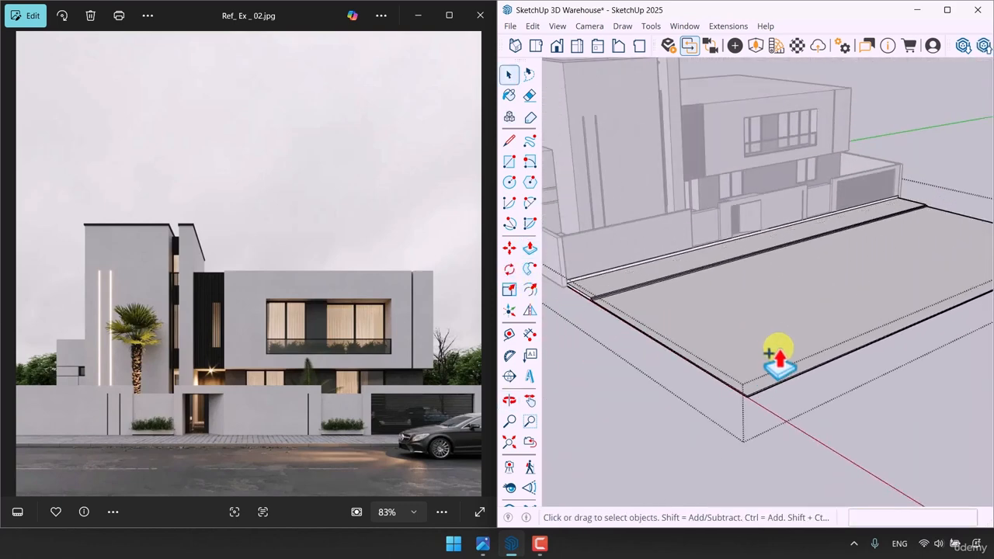
# - Paint the road's top face with Asphalt_02_1K from the Asphalt & Concrete collection
pyautogui.click(511, 96)
pyautogui.click(876, 255)
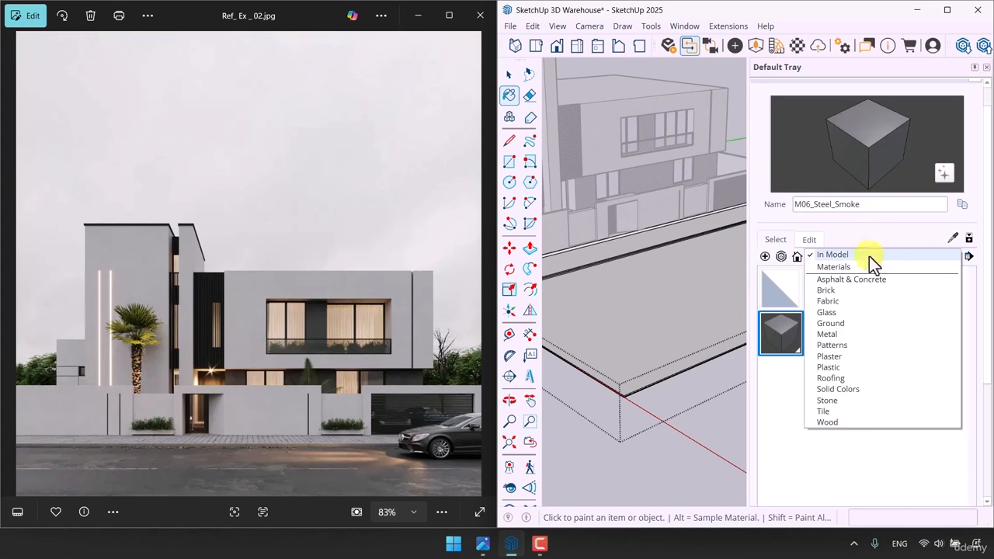
pyautogui.click(843, 279)
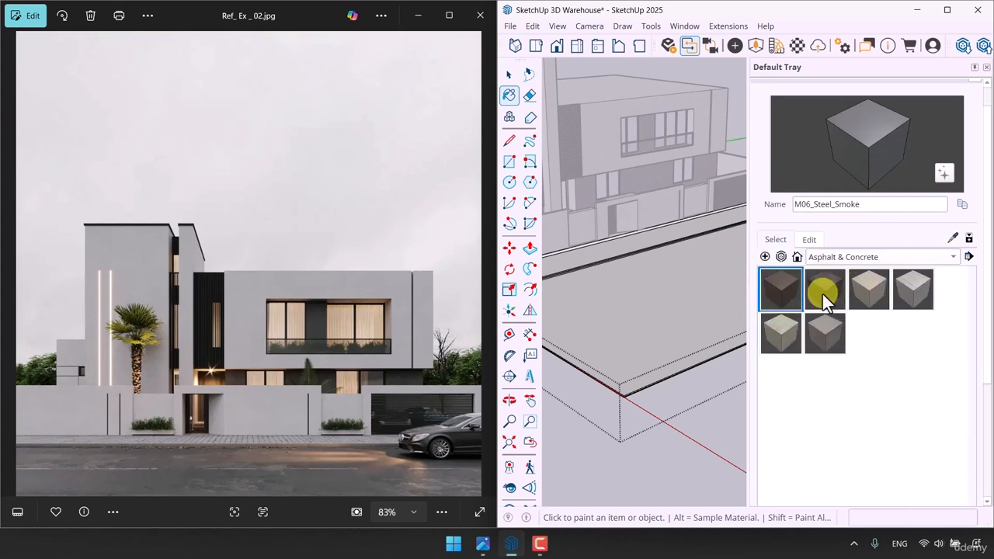
pyautogui.click(823, 294)
pyautogui.moveTo(668, 287); pyautogui.dragTo(690, 340, button='middle')
pyautogui.click(699, 334)
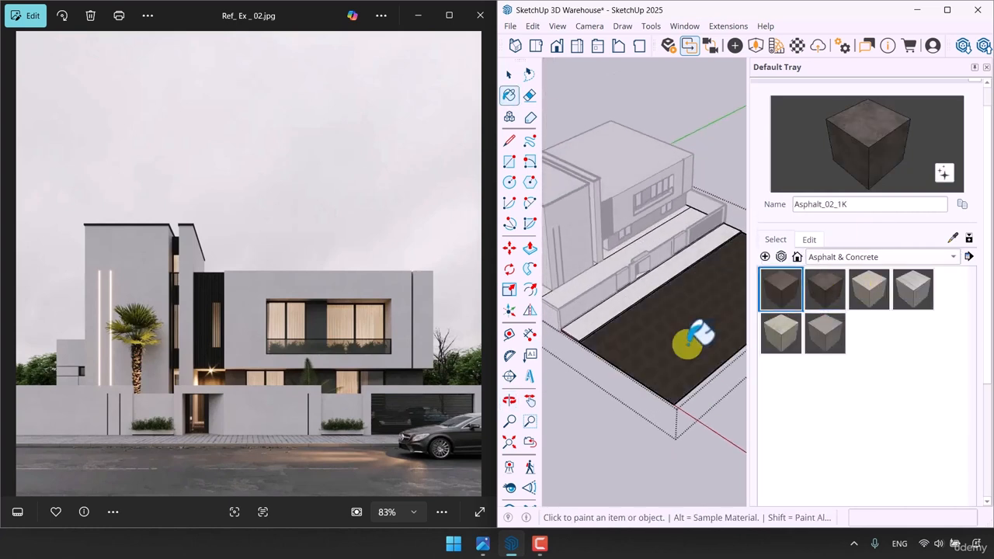
pyautogui.scroll(3, 699, 334)
pyautogui.scroll(1, 815, 266)
# - Lighten Asphalt_02_1K by setting its colour to red 136, green 120 and blue 124
pyautogui.click(812, 267)
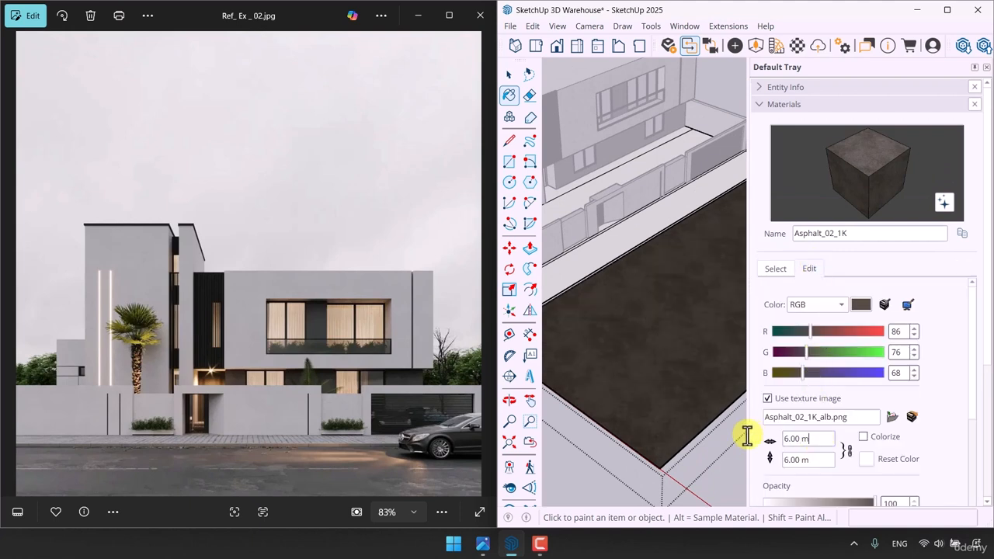
pyautogui.scroll(-2, 599, 349)
pyautogui.moveTo(810, 332); pyautogui.dragTo(825, 352)
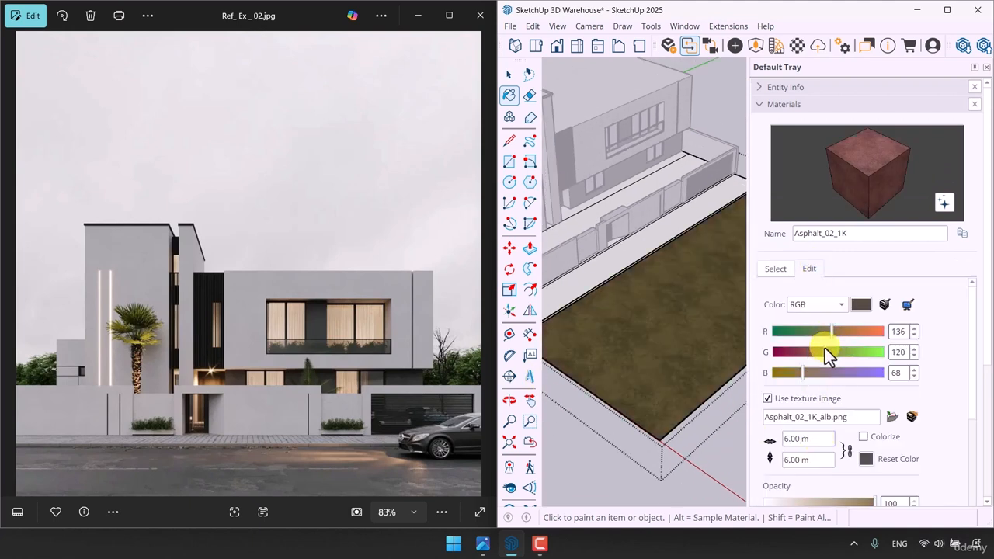
pyautogui.click(826, 372)
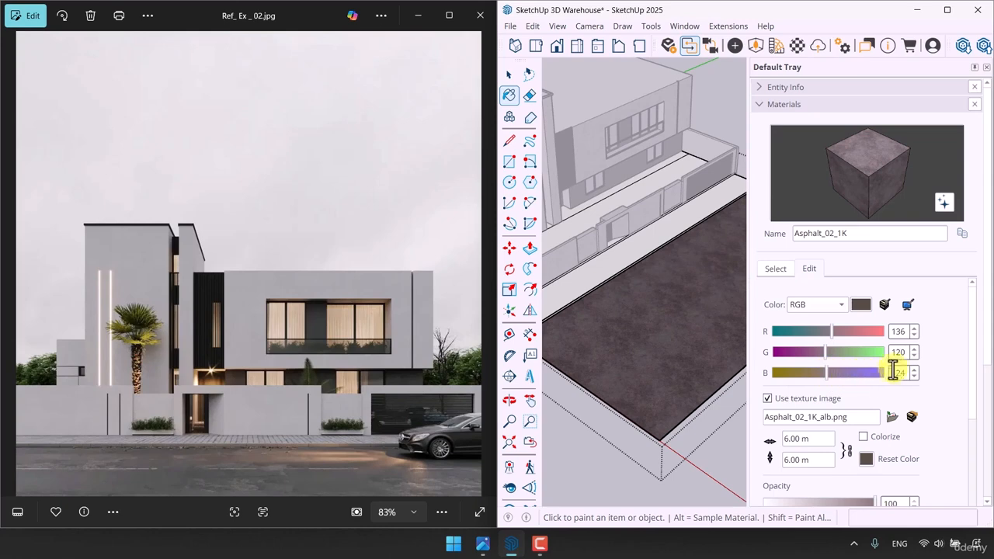
pyautogui.click(775, 268)
# - Examine the paving in the reference image and browse the Ground, Stone and Tile collections for a matching sidewalk material
pyautogui.moveTo(603, 296); pyautogui.dragTo(728, 347, button='middle')
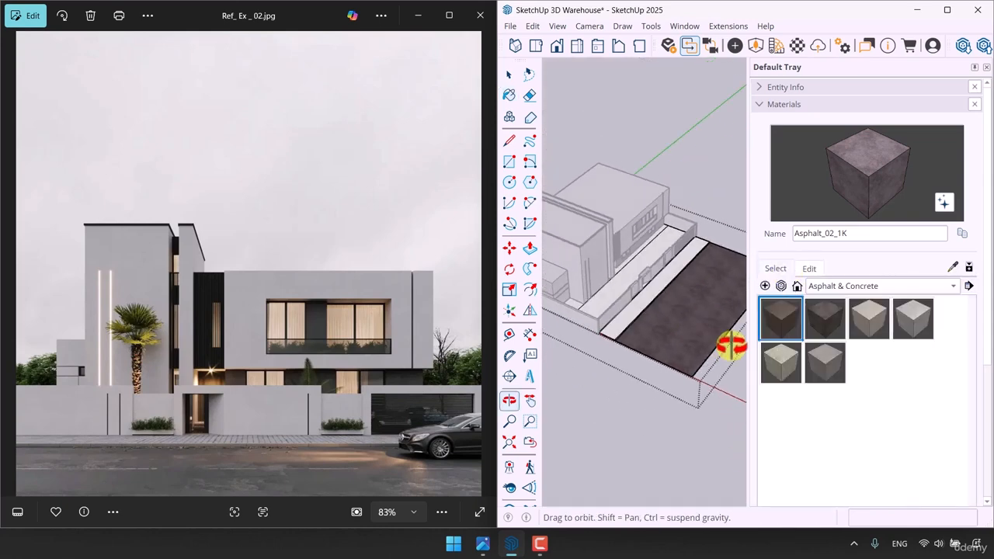
pyautogui.scroll(5, 326, 443)
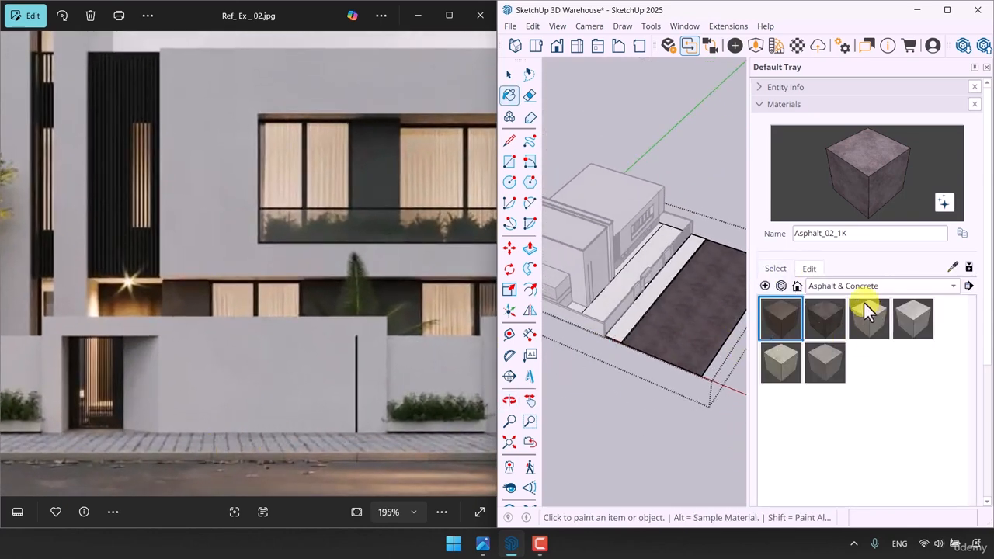
pyautogui.click(865, 286)
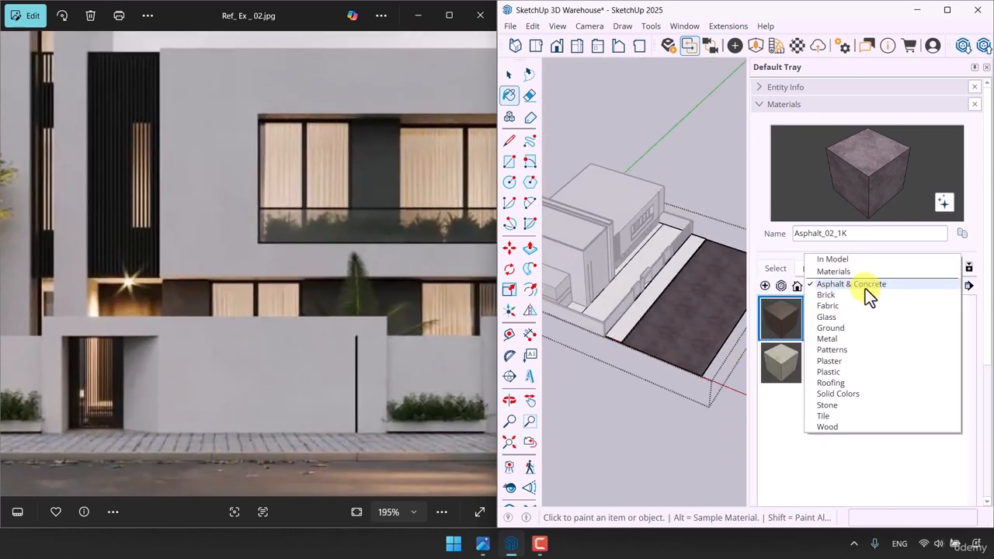
pyautogui.click(859, 328)
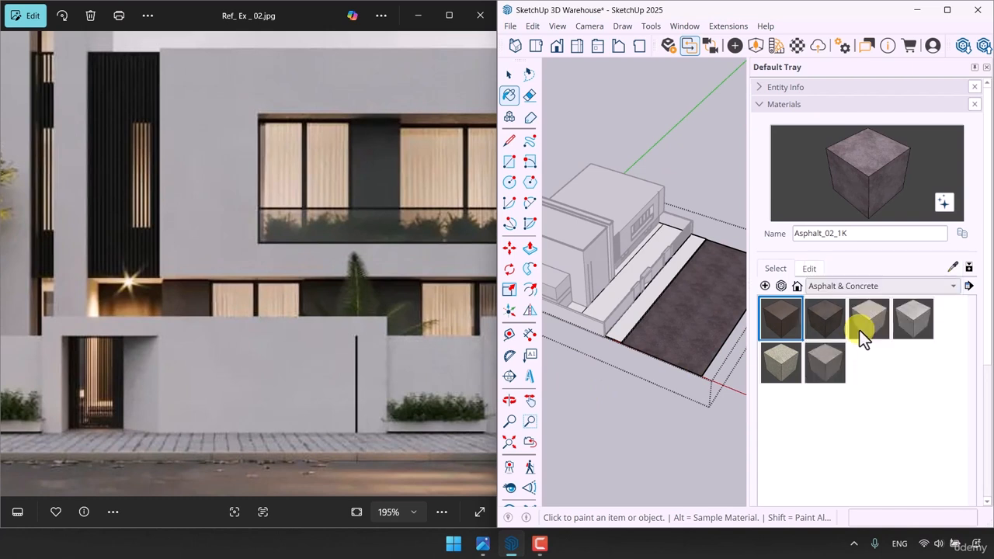
pyautogui.click(863, 286)
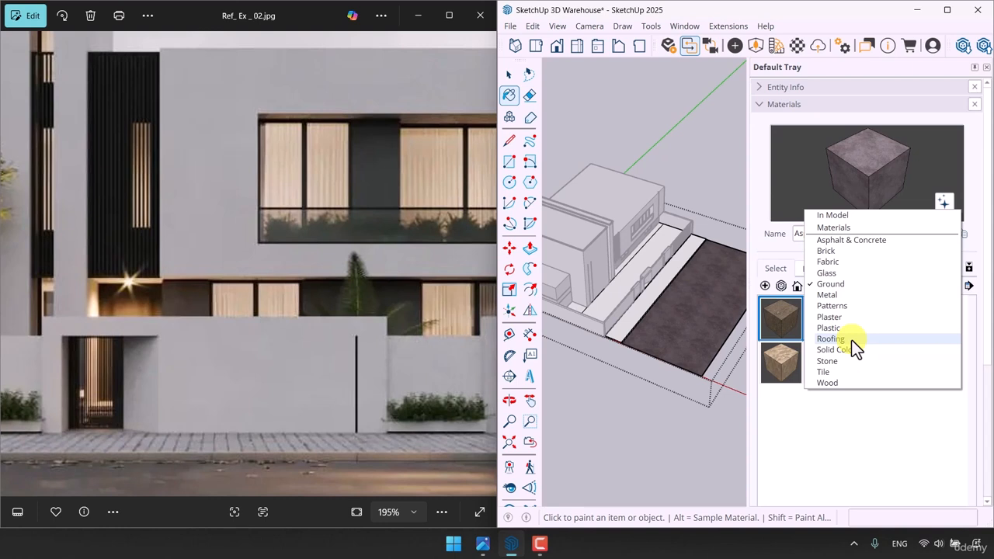
pyautogui.click(849, 360)
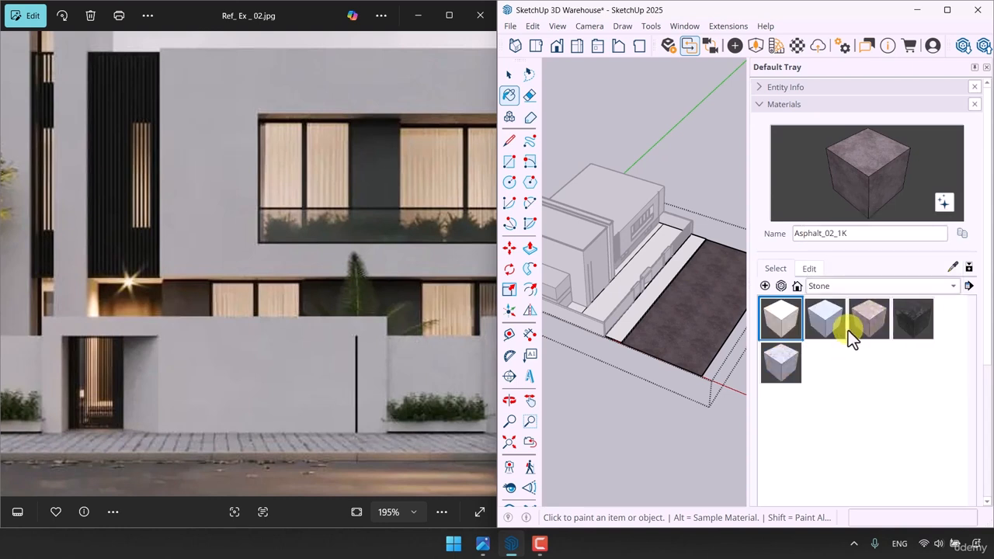
pyautogui.click(891, 294)
pyautogui.click(848, 303)
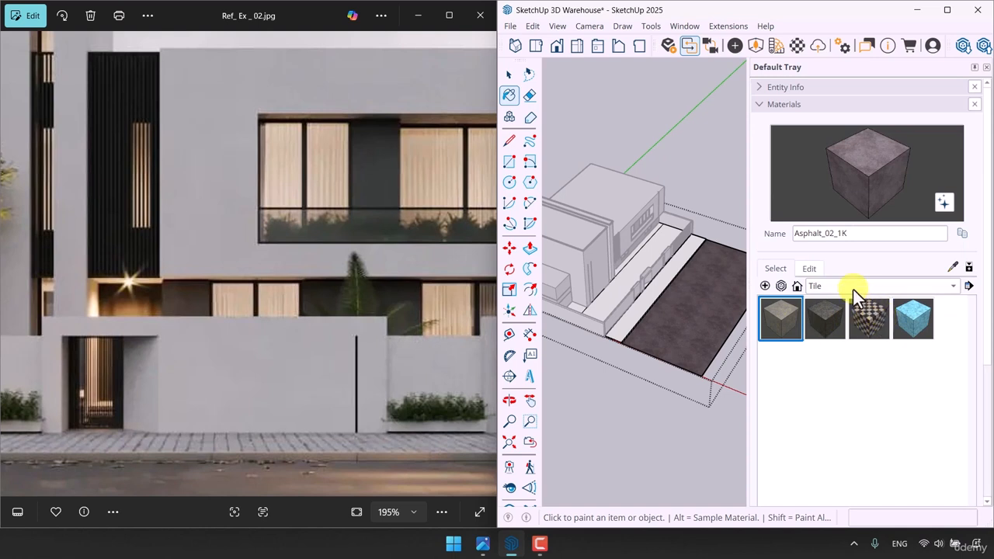
# - Paint the sidewalk's top face with Brick_09_1K from the Brick collection
pyautogui.click(854, 290)
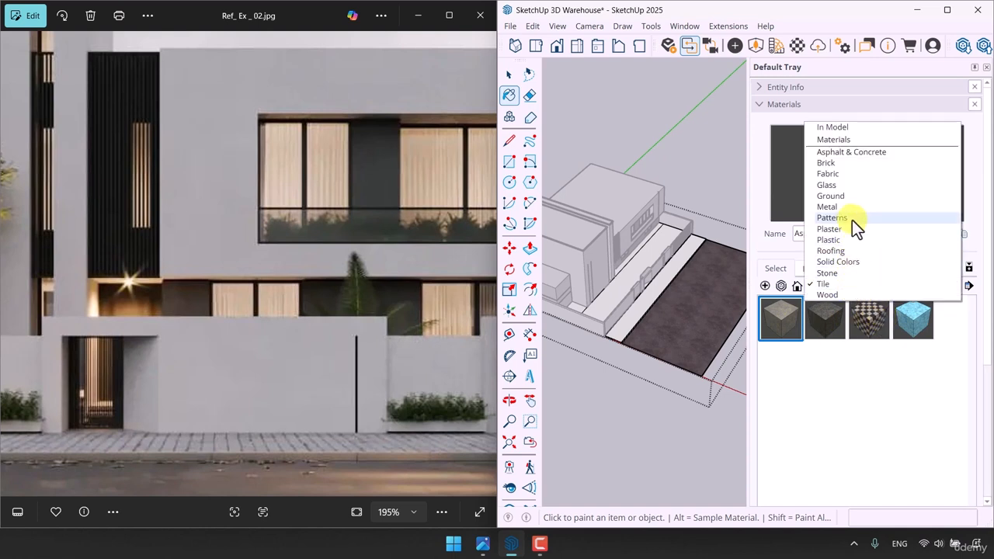
pyautogui.click(852, 166)
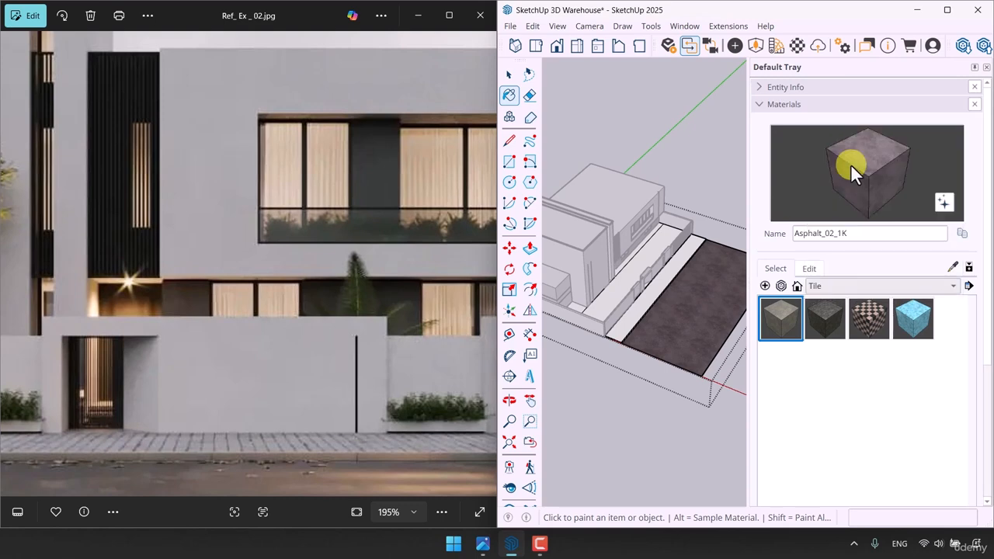
pyautogui.click(868, 320)
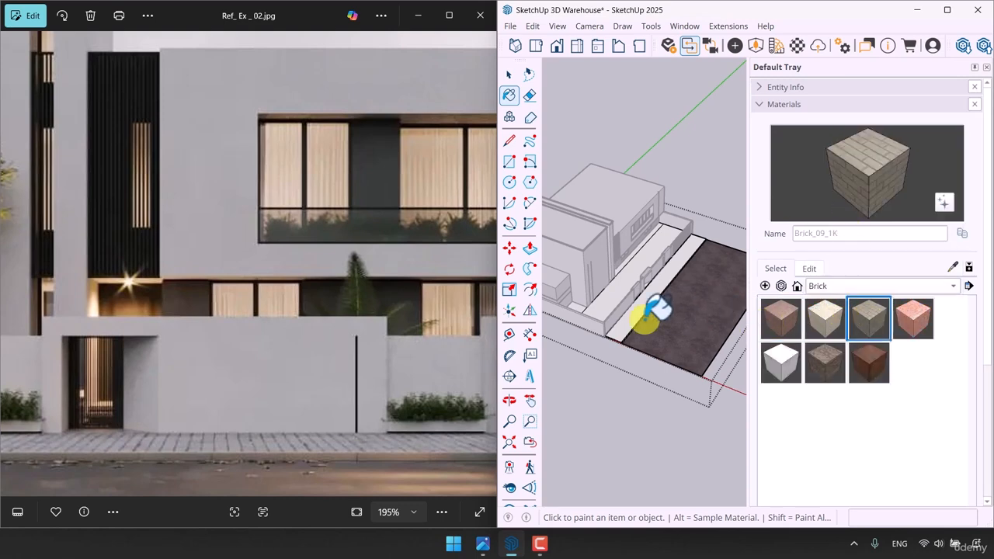
pyautogui.scroll(5, 656, 314)
pyautogui.click(658, 316)
pyautogui.scroll(3, 657, 320)
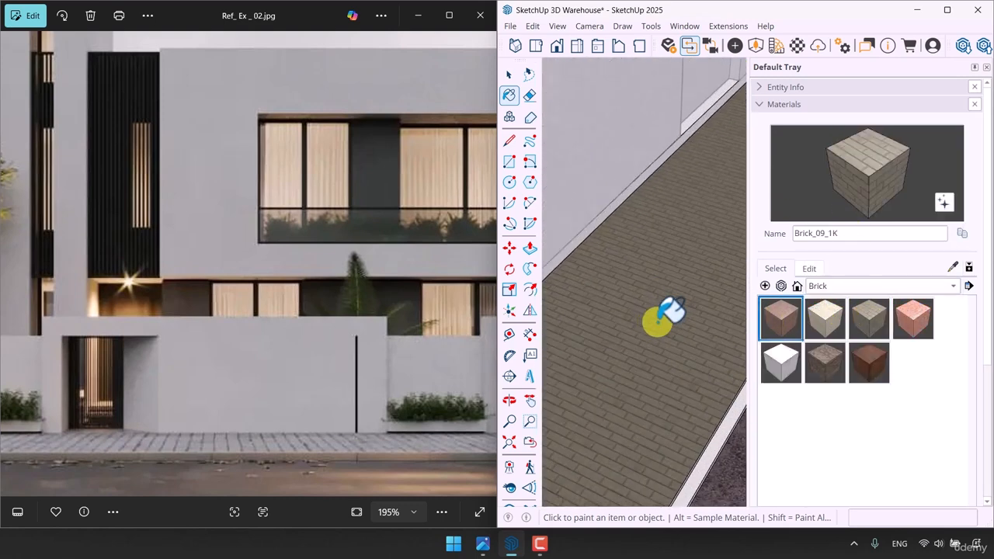
# - Resize the Brick_09_1K texture independently in each direction to 1.00 m wide and 3.60 m high
pyautogui.click(808, 268)
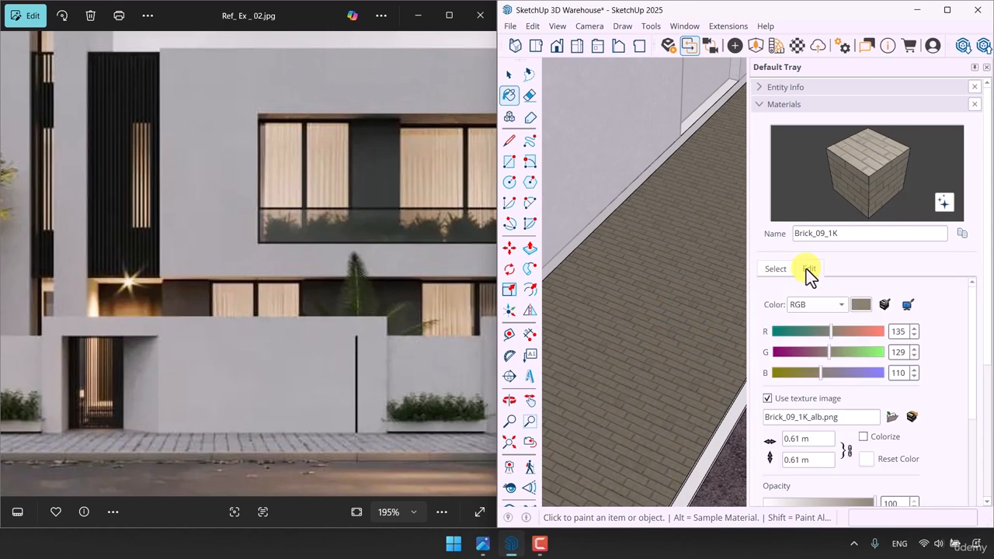
pyautogui.moveTo(804, 443); pyautogui.dragTo(755, 438)
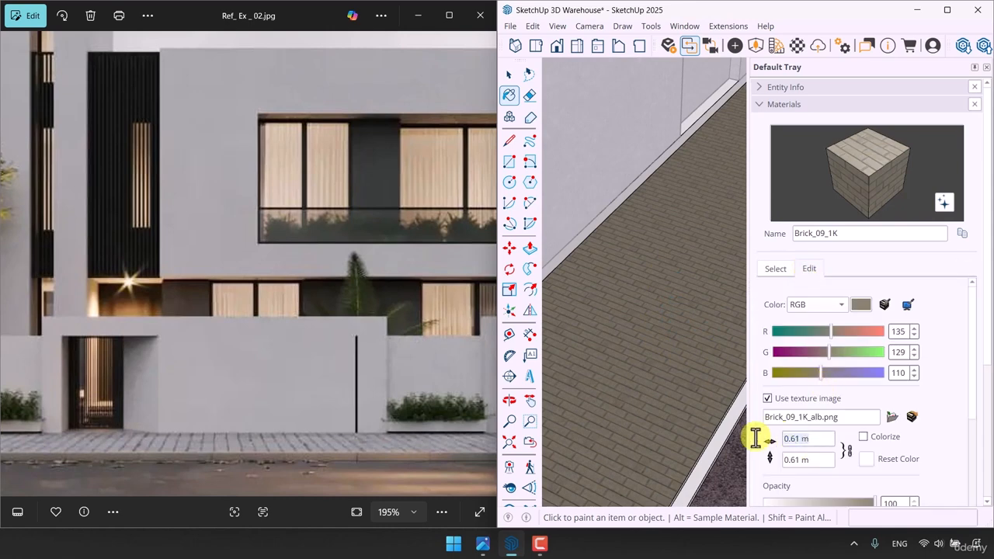
pyautogui.write('1.4')
pyautogui.press('Return')
pyautogui.scroll(-3, 633, 342)
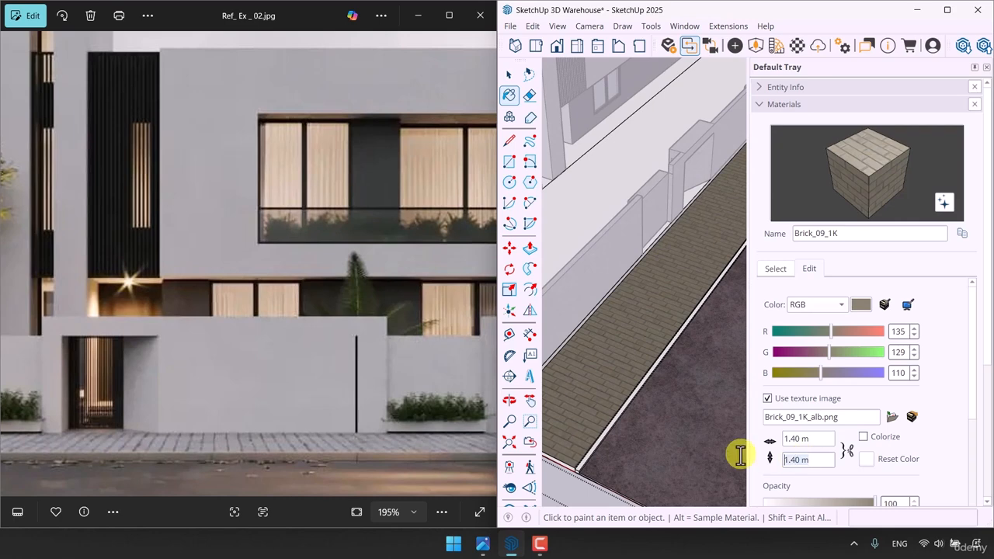
pyautogui.write('2.4')
pyautogui.press('Return')
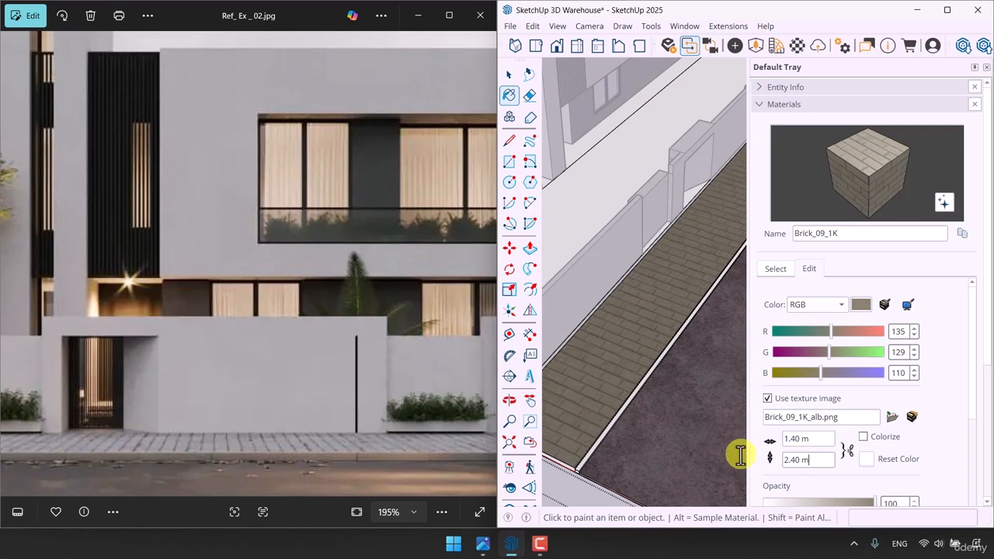
pyautogui.write('3.6')
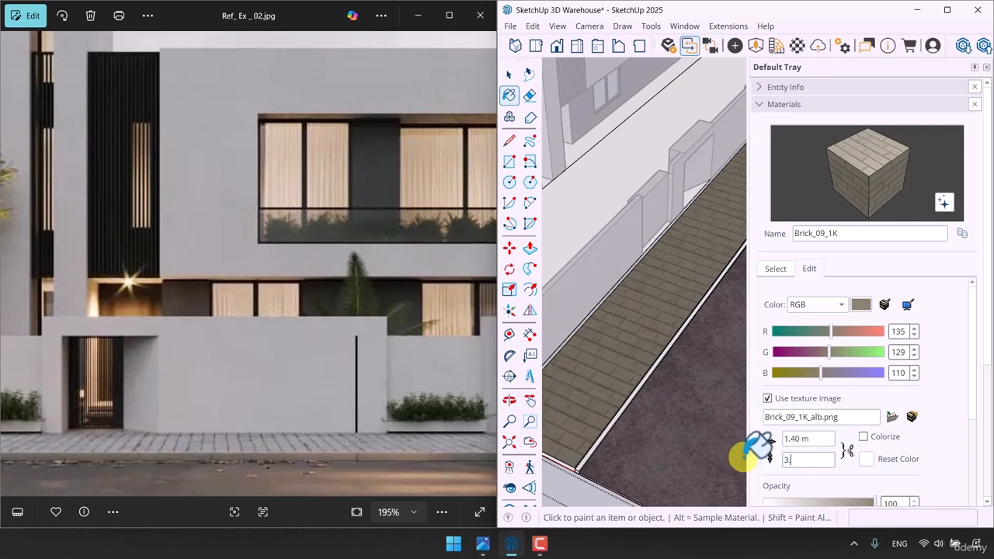
pyautogui.press('Return')
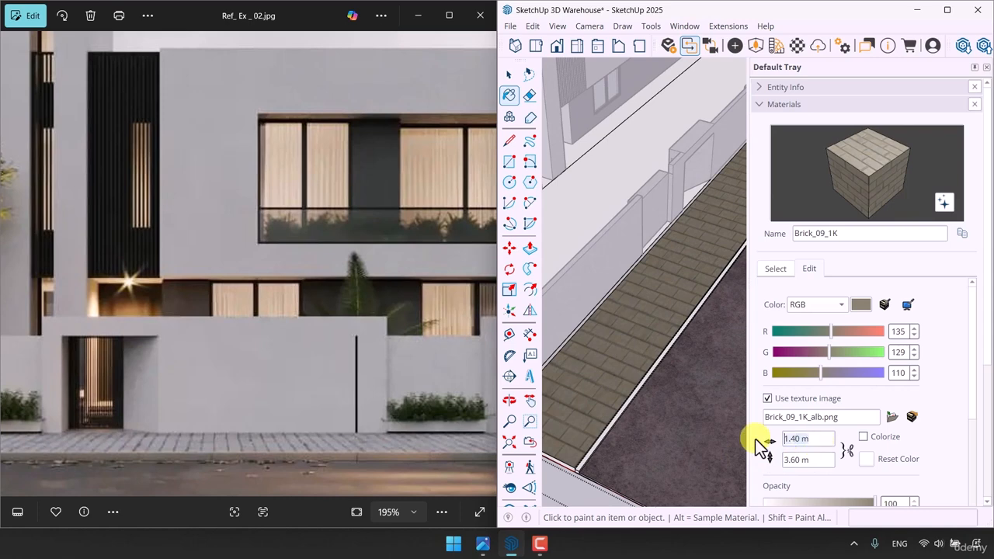
# - Lighten Brick_09_1K to red 201, green 200 and blue 201, put the material settings away and leave the slab group
pyautogui.moveTo(648, 401); pyautogui.dragTo(583, 326, button='middle')
pyautogui.click(859, 331)
pyautogui.click(859, 350)
pyautogui.click(859, 369)
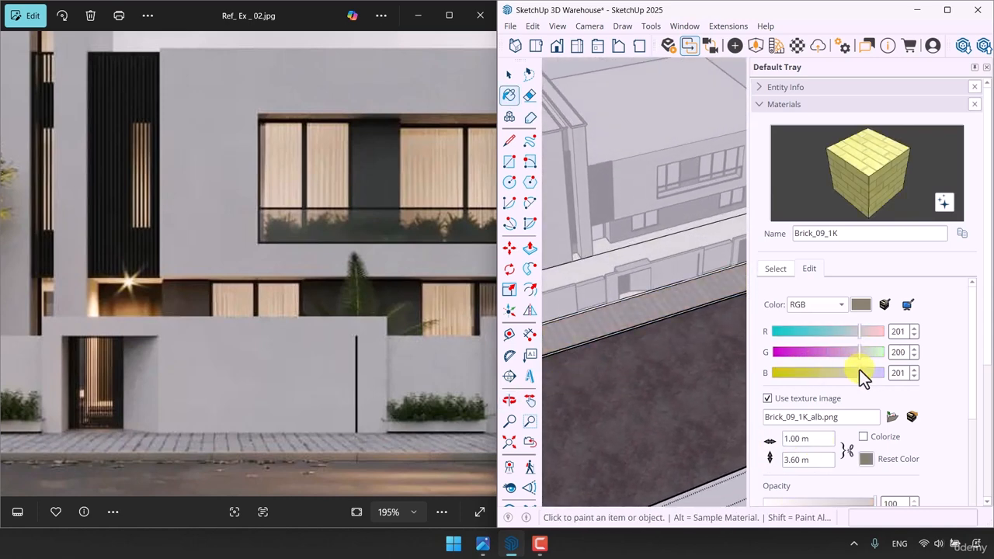
pyautogui.scroll(-5, 656, 326)
pyautogui.scroll(5, 653, 329)
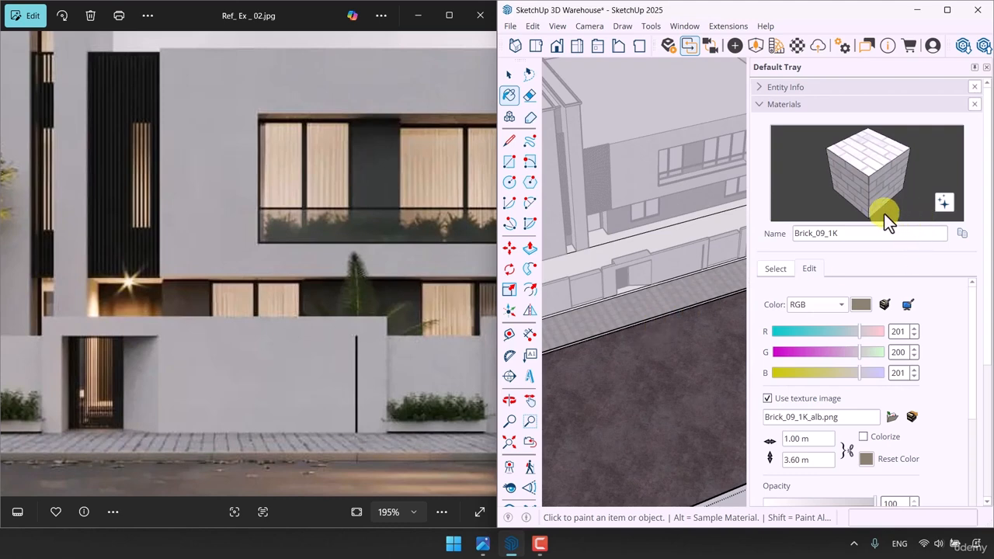
pyautogui.click(777, 104)
pyautogui.click(974, 67)
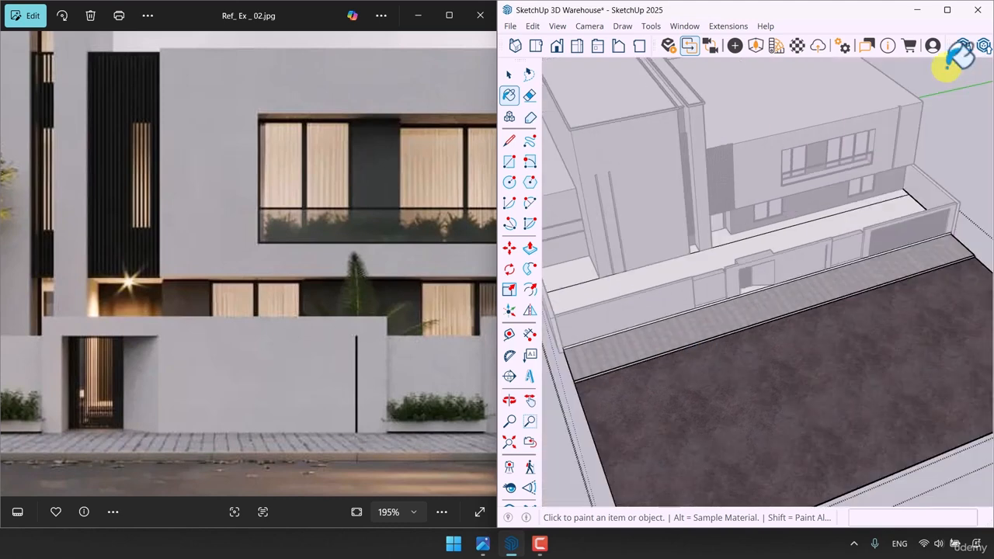
pyautogui.scroll(-10, 785, 240)
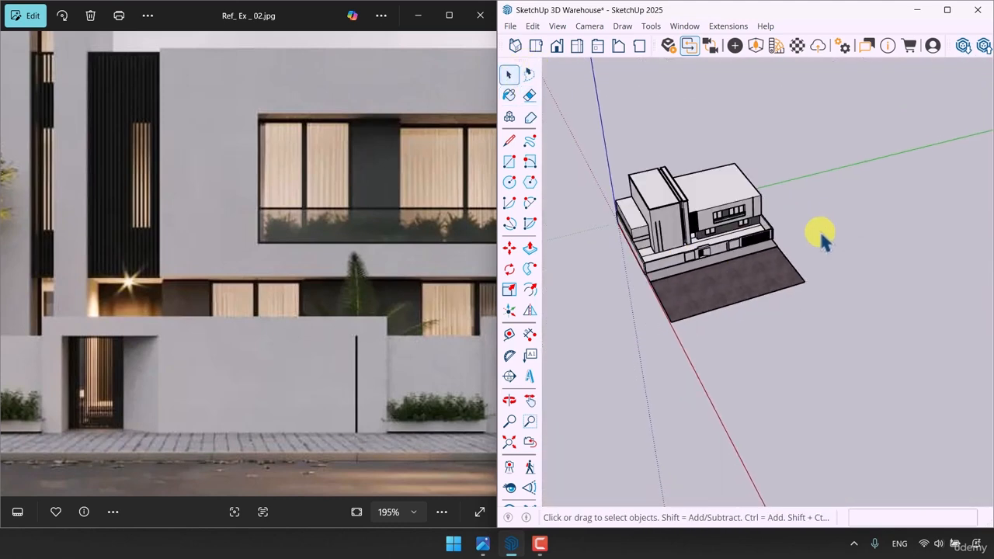
# - Compare the house front with the whole reference image, close the image, and maximize the model window
pyautogui.moveTo(821, 233); pyautogui.dragTo(640, 127, button='middle')
pyautogui.scroll(8, 730, 214)
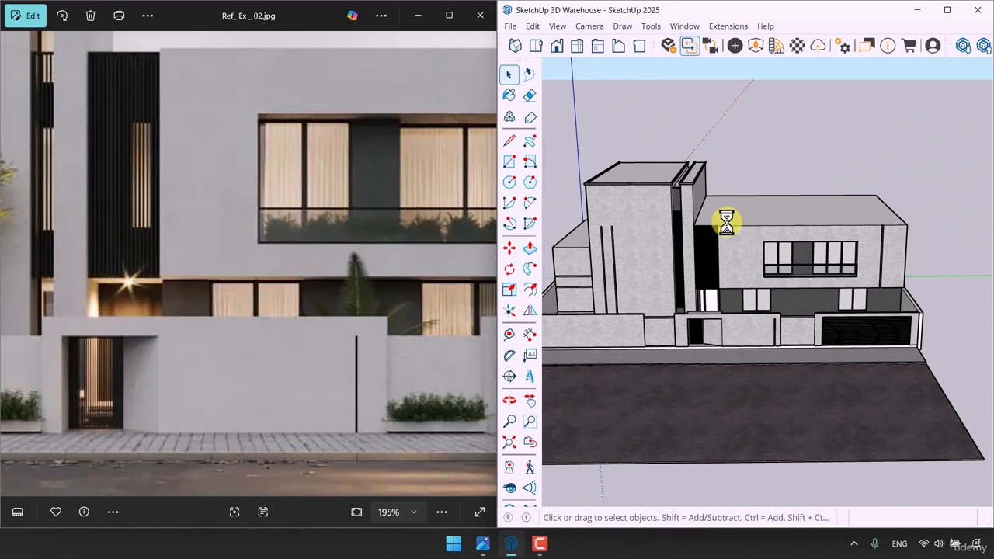
pyautogui.click(228, 284)
pyautogui.scroll(-5, 230, 289)
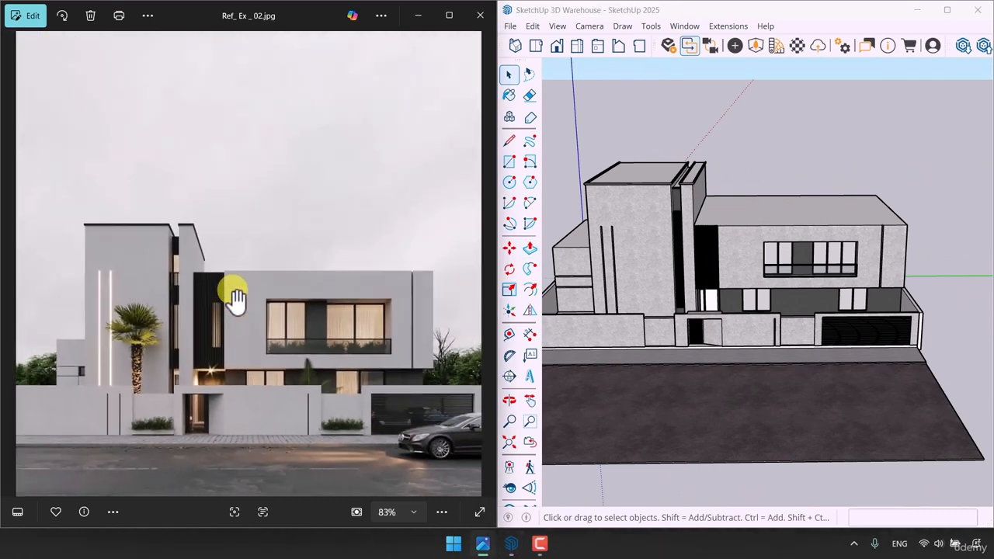
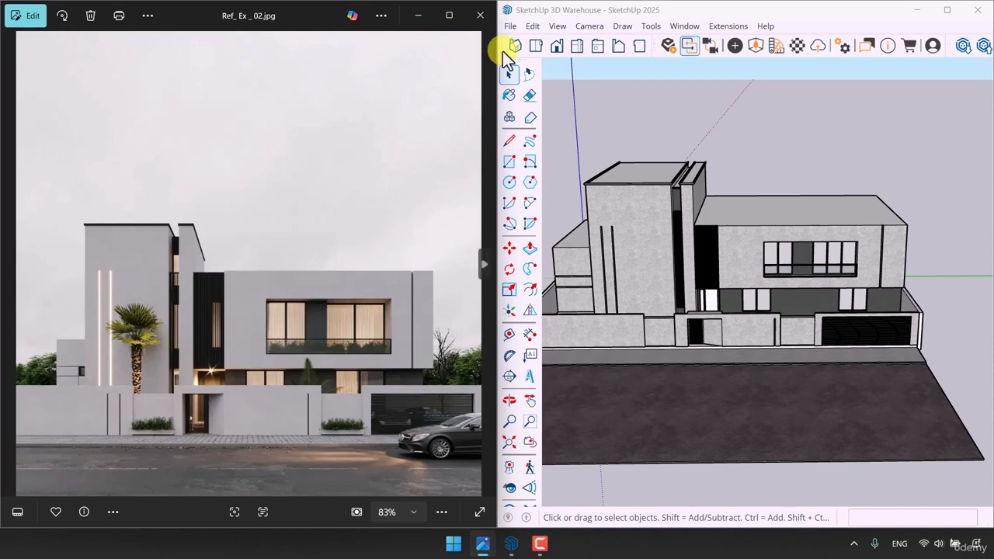
pyautogui.click(487, 17)
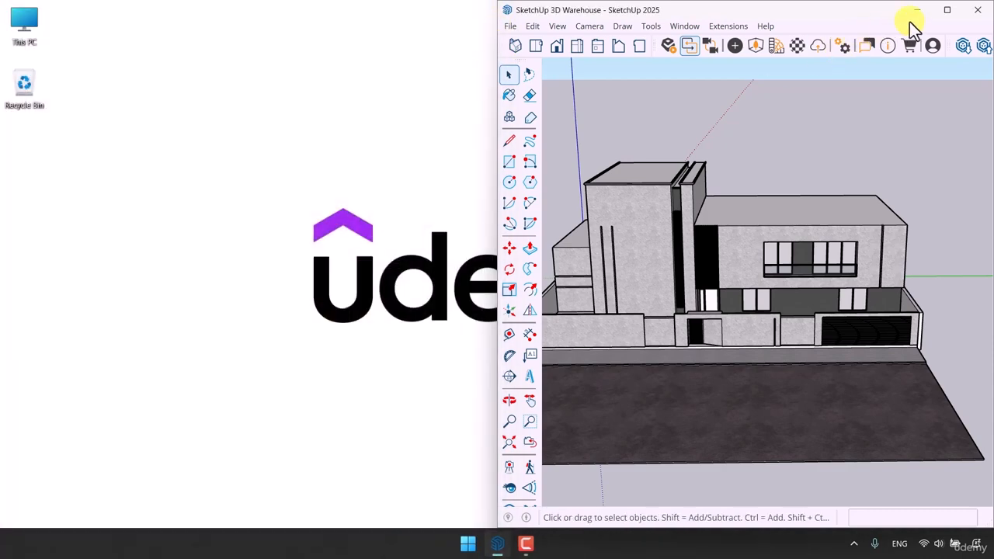
pyautogui.click(947, 10)
pyautogui.scroll(-3, 766, 328)
pyautogui.scroll(6, 692, 311)
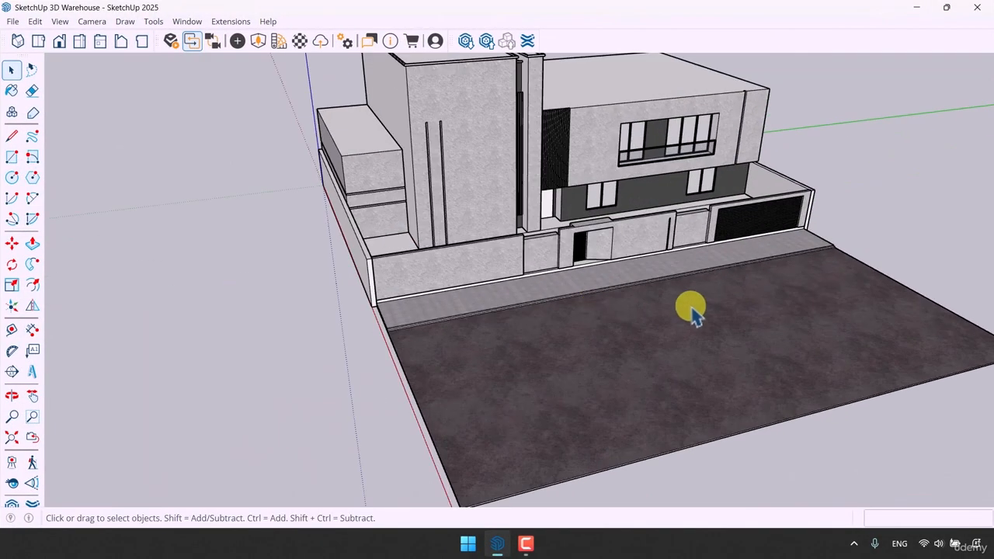
pyautogui.moveTo(694, 312); pyautogui.dragTo(575, 413, button='middle')
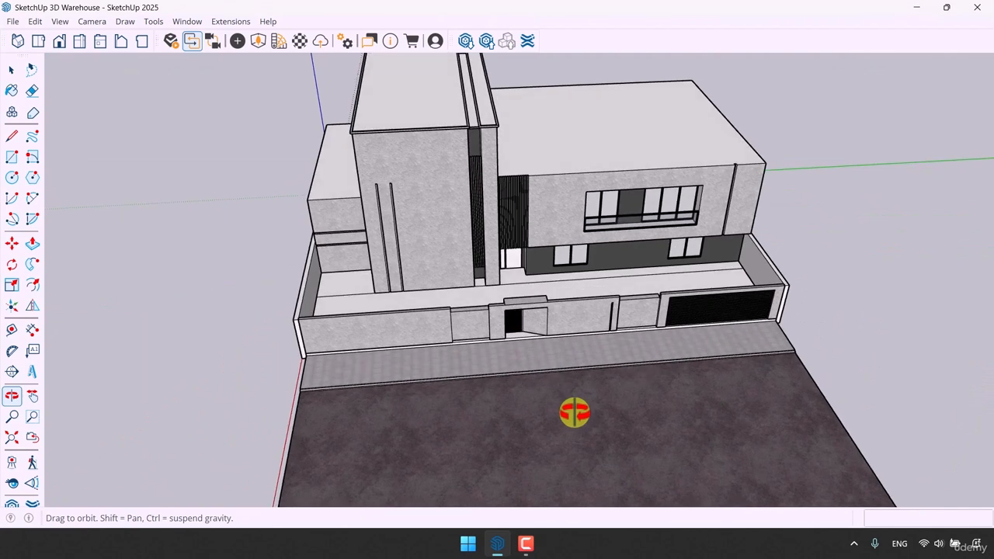
pyautogui.click(526, 544)
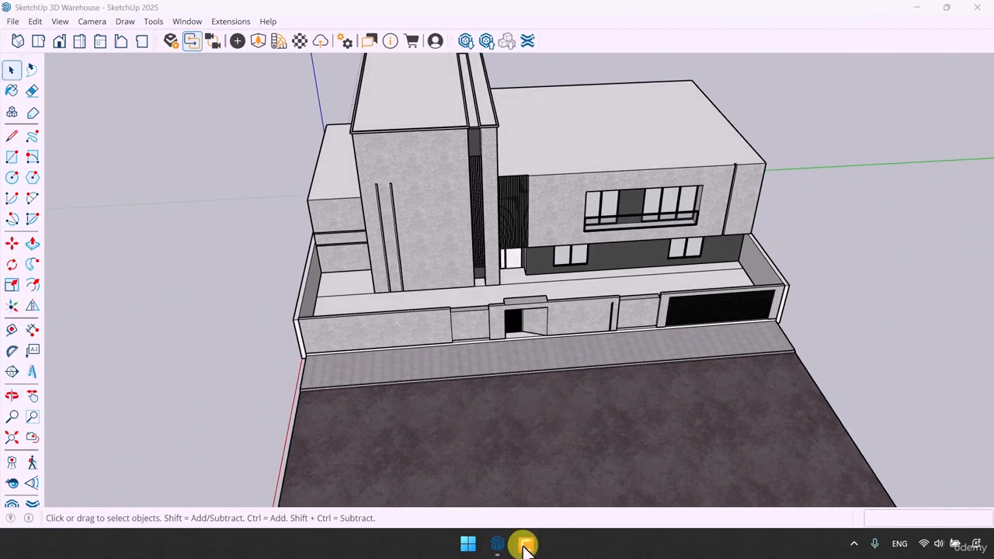
# - Search 3D Warehouse for "Car" and switch the results to collections
pyautogui.click(466, 41)
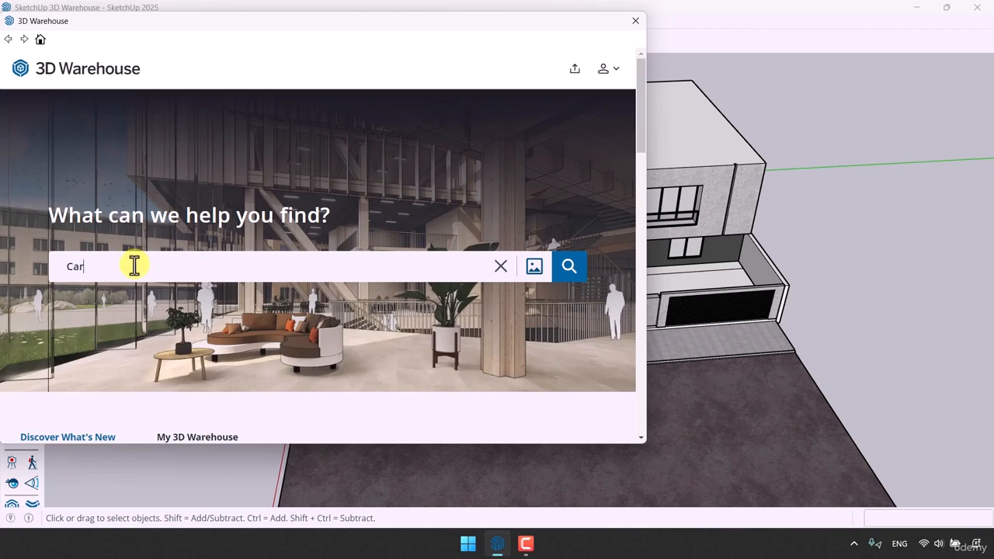
pyautogui.click(134, 265)
pyautogui.write('Car')
pyautogui.press('Return')
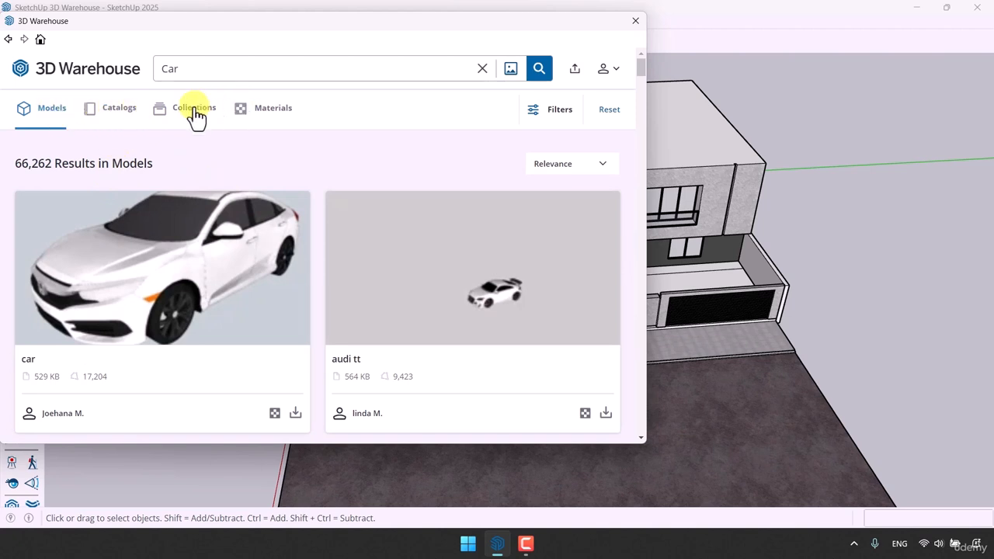
pyautogui.click(115, 128)
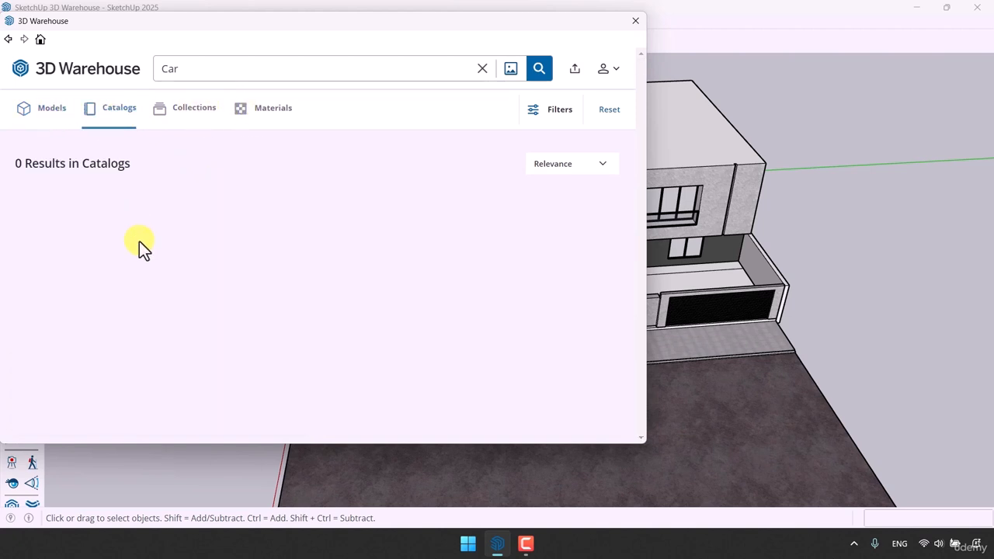
pyautogui.click(190, 115)
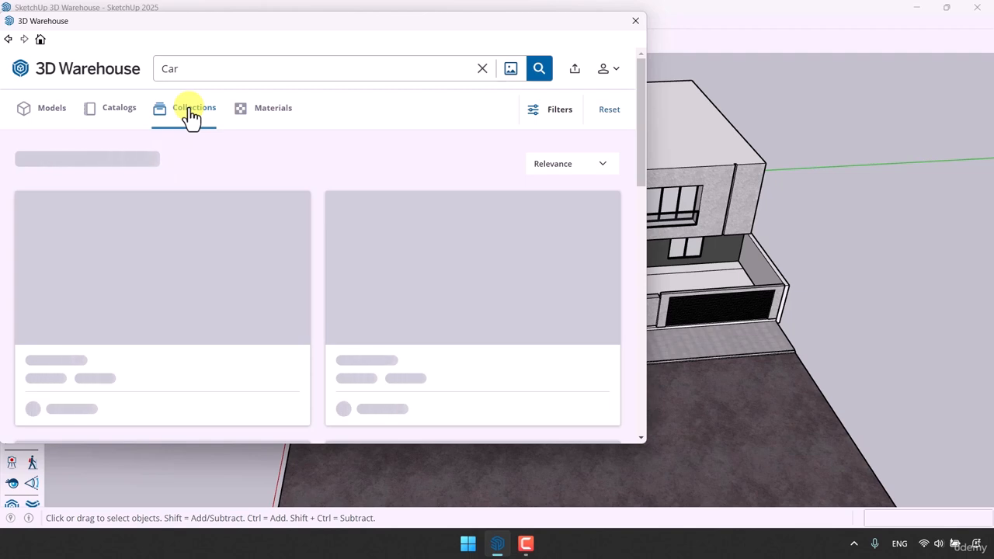
# - Browse the car collections and look through the models in the Cars collection with the yellow sports car cover
pyautogui.scroll(-4, 377, 241)
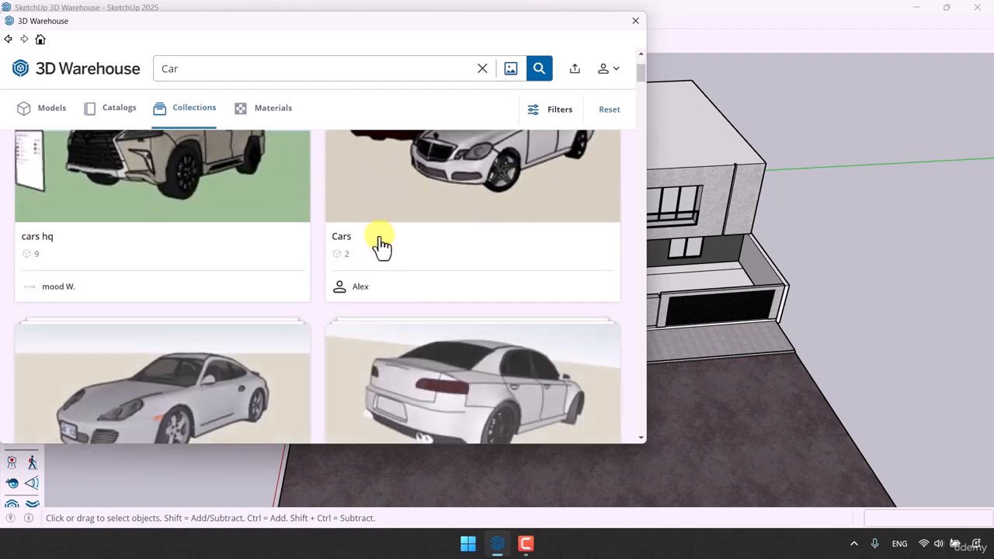
pyautogui.scroll(-3, 385, 250)
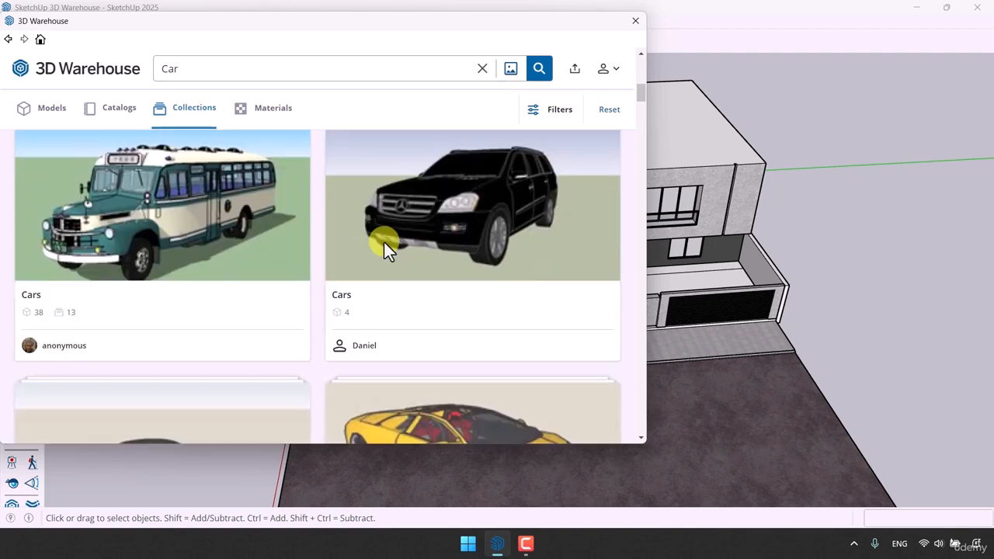
pyautogui.scroll(-3, 385, 250)
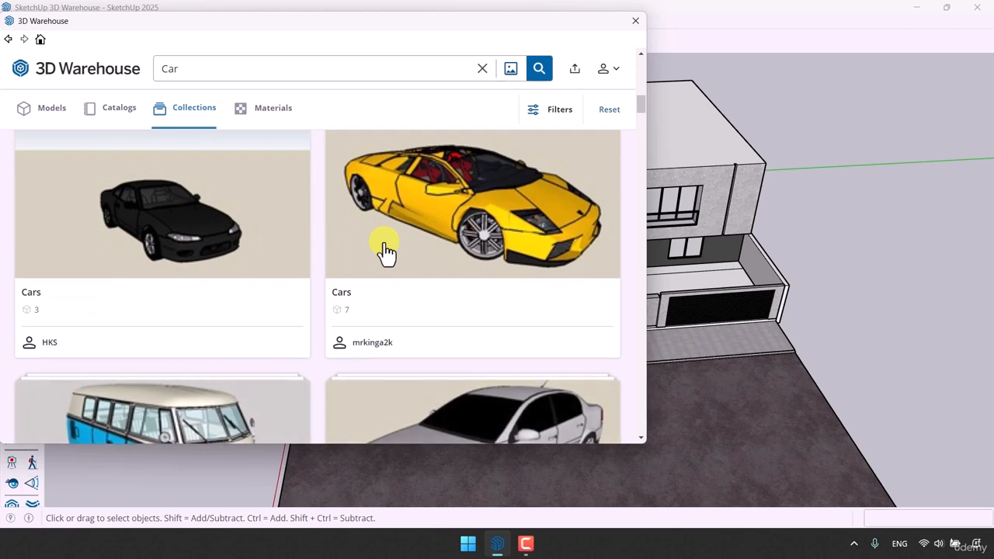
pyautogui.scroll(-3, 383, 255)
pyautogui.scroll(4, 381, 257)
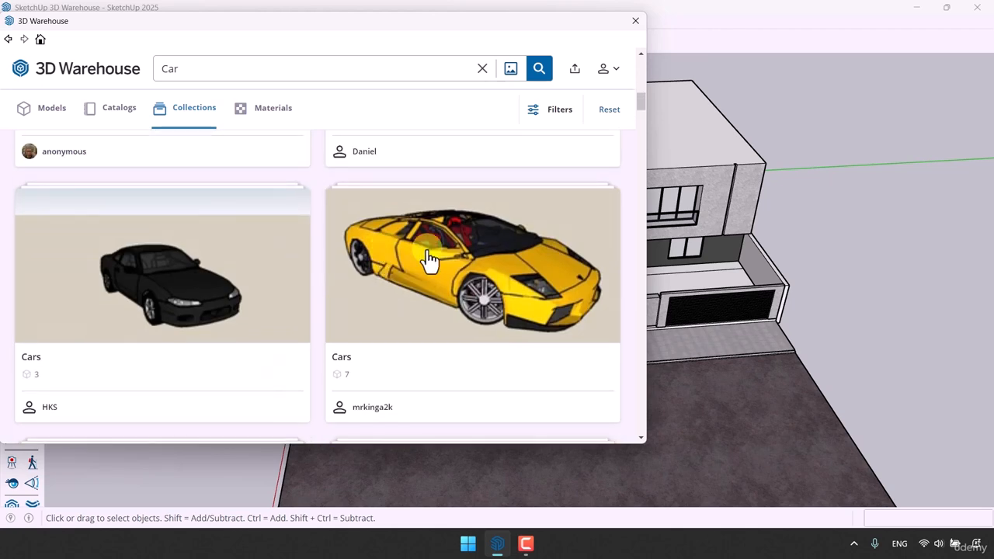
pyautogui.click(430, 261)
pyautogui.scroll(-3, 480, 252)
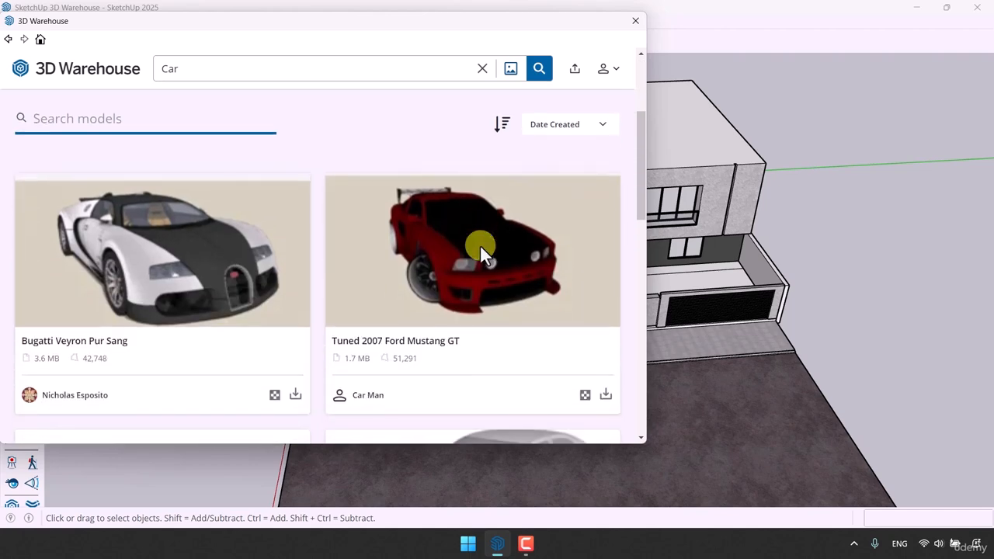
pyautogui.scroll(-3, 480, 249)
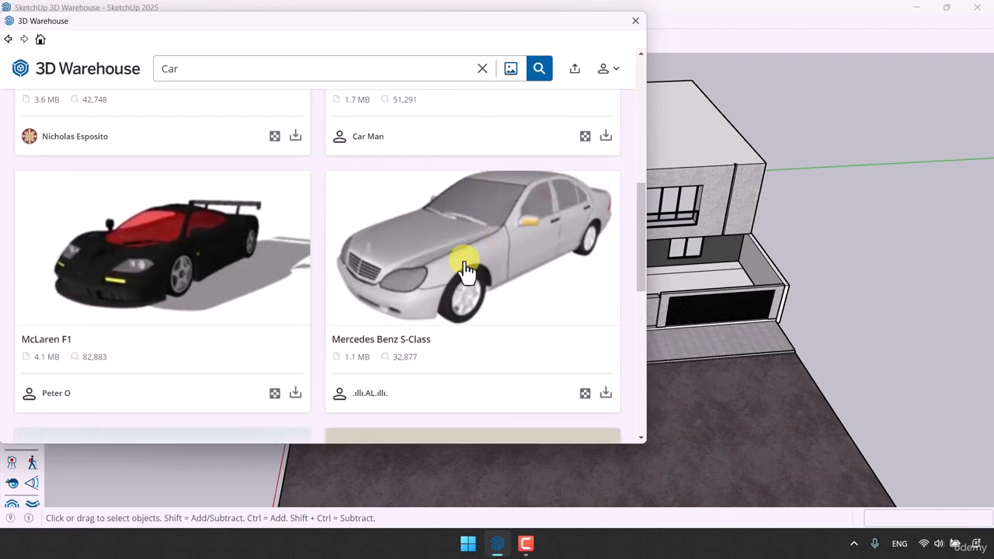
pyautogui.scroll(-3, 466, 268)
pyautogui.scroll(-1, 466, 268)
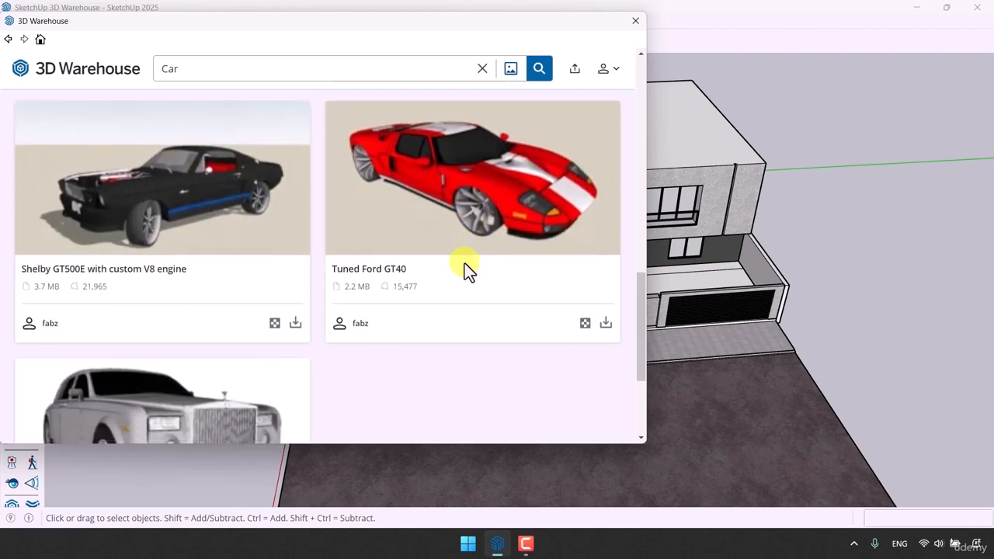
pyautogui.scroll(10, 464, 265)
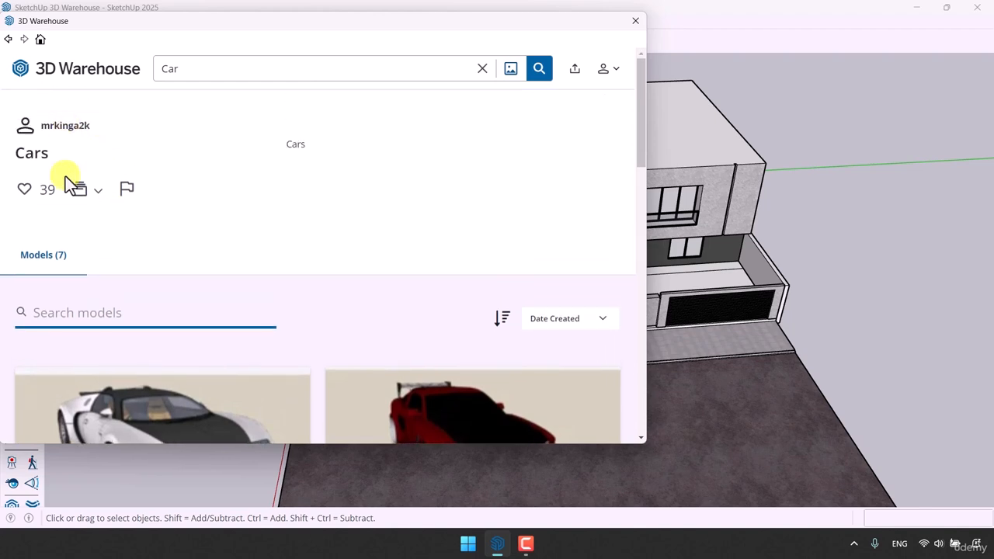
pyautogui.click(9, 39)
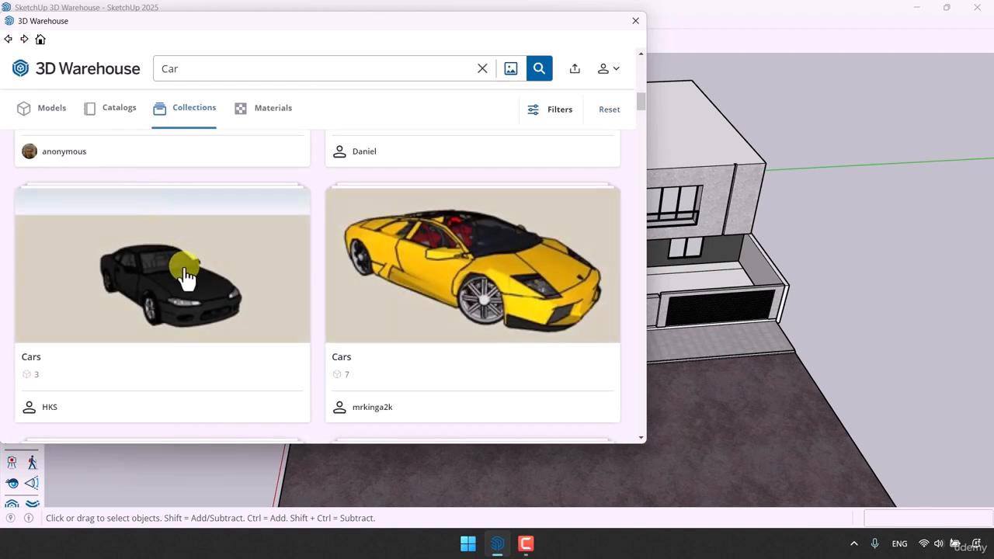
# - Load the 2001 Nissan Silvia S15 from the Cars collection with the black car cover directly into the model
pyautogui.click(186, 279)
pyautogui.scroll(-3, 320, 287)
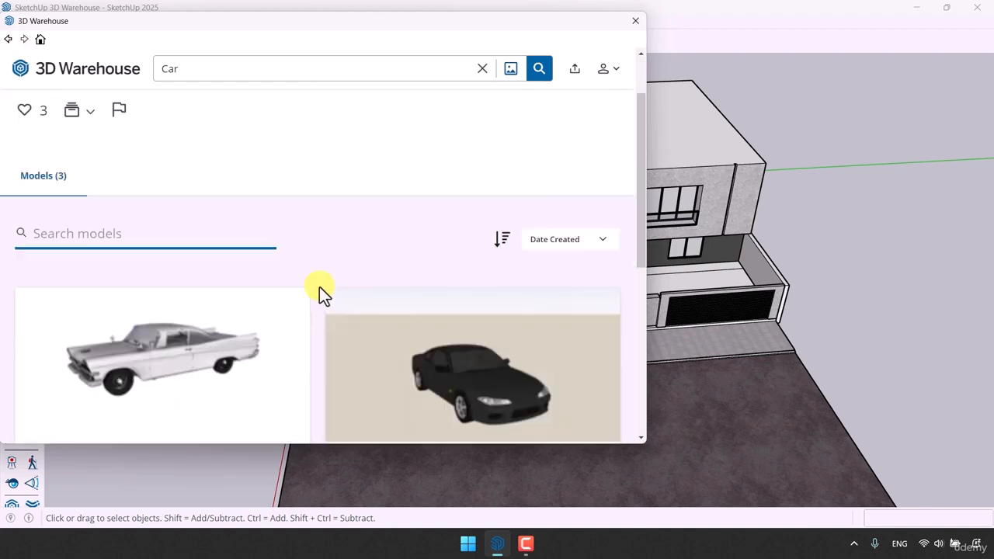
pyautogui.scroll(-1, 320, 286)
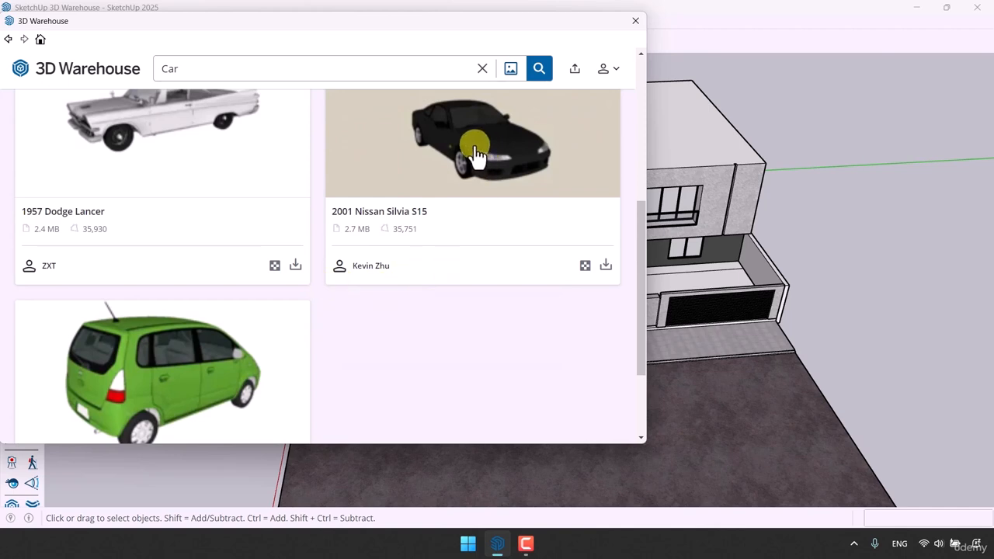
pyautogui.click(606, 265)
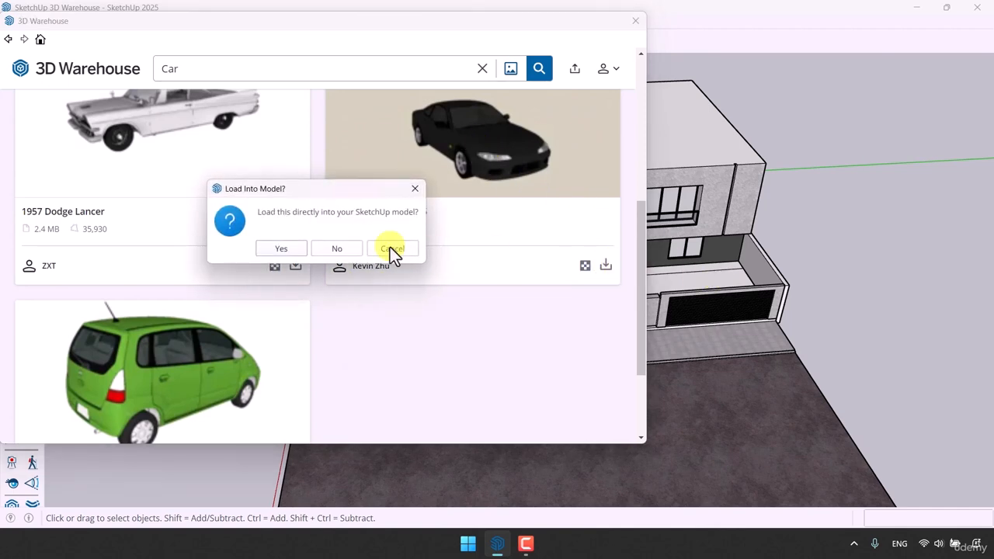
pyautogui.click(277, 247)
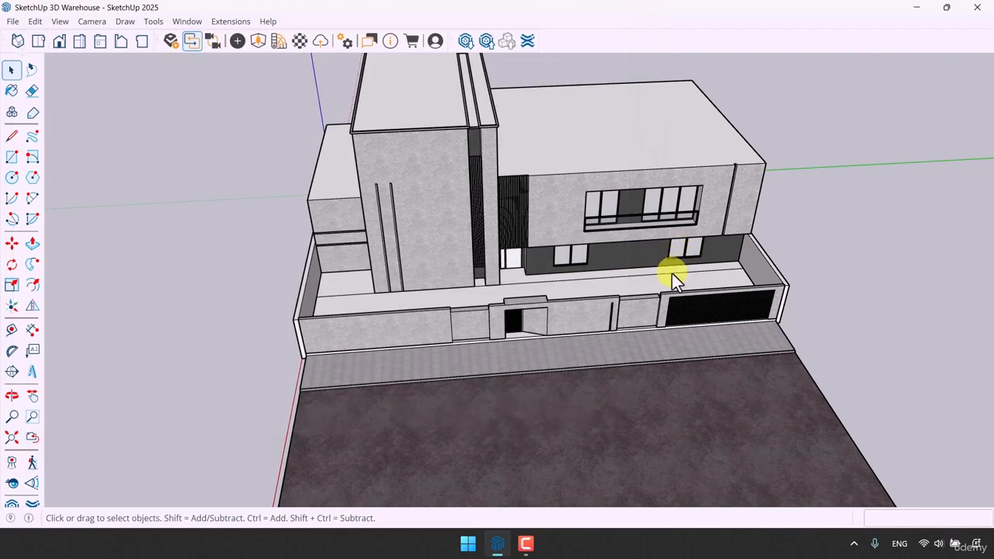
# - Place the black car on the front yard floor between the boundary wall and the house
pyautogui.moveTo(658, 277); pyautogui.dragTo(522, 376, button='middle')
pyautogui.scroll(2, 522, 376)
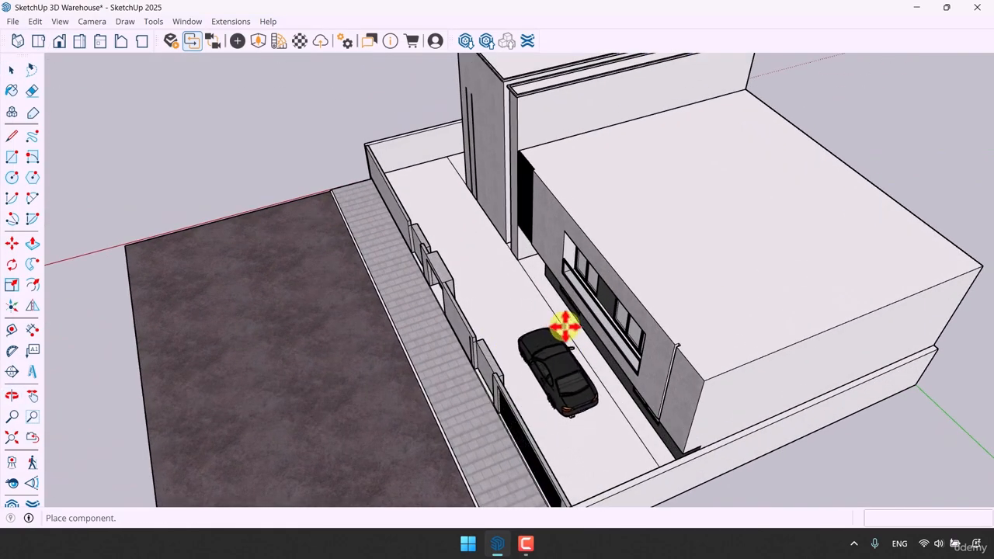
pyautogui.click(564, 328)
pyautogui.click(11, 69)
# - Rotate the car 90 degrees on the ground so its front faces the street
pyautogui.scroll(3, 615, 408)
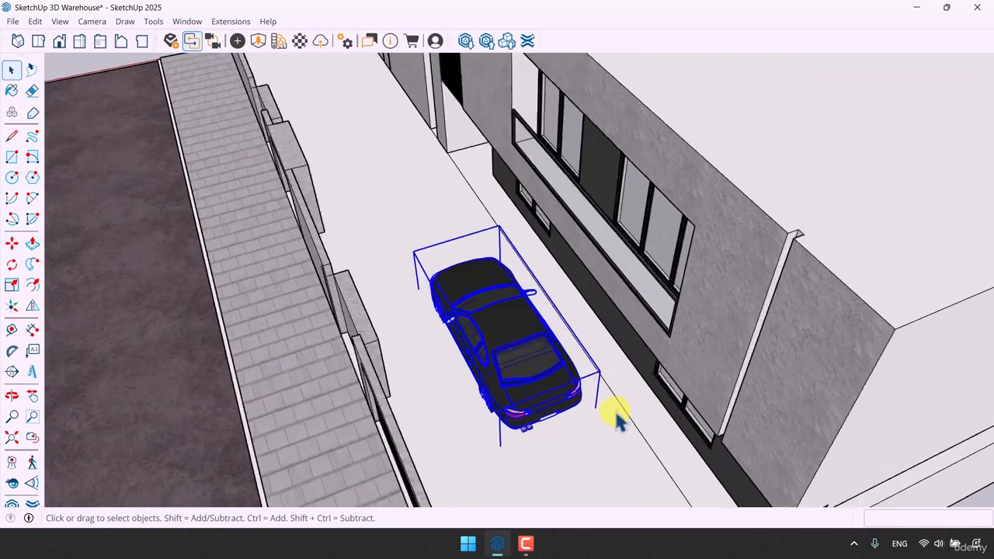
pyautogui.click(12, 264)
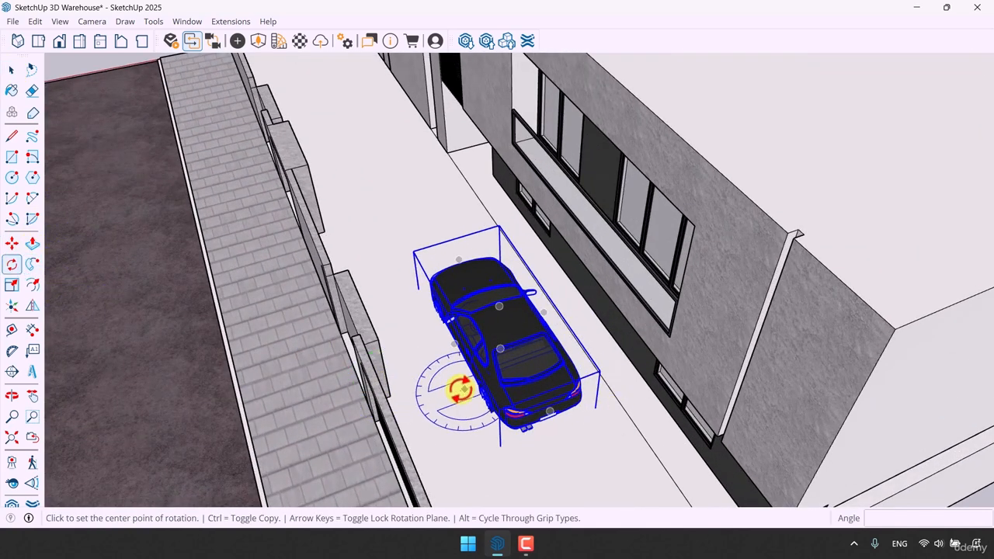
pyautogui.click(455, 388)
pyautogui.click(475, 428)
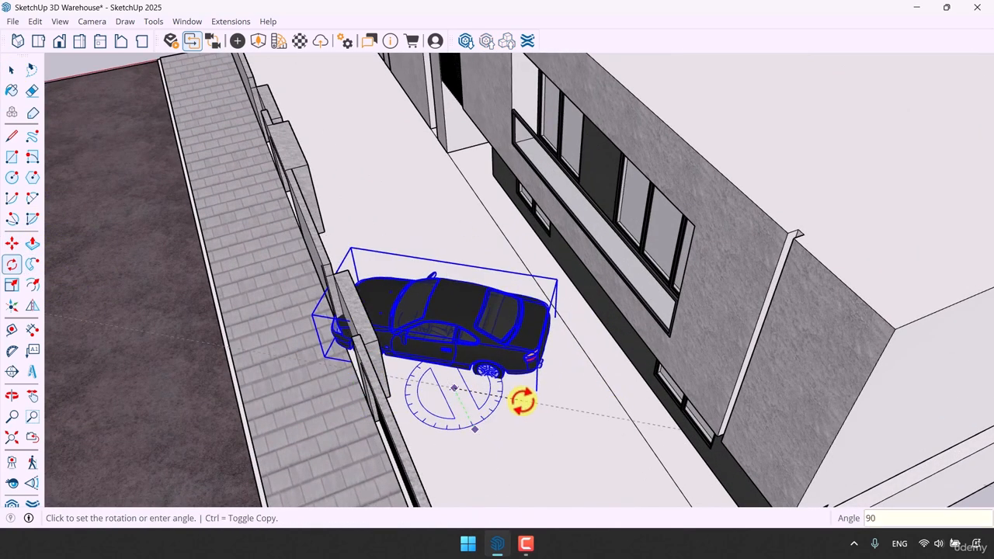
pyautogui.click(522, 401)
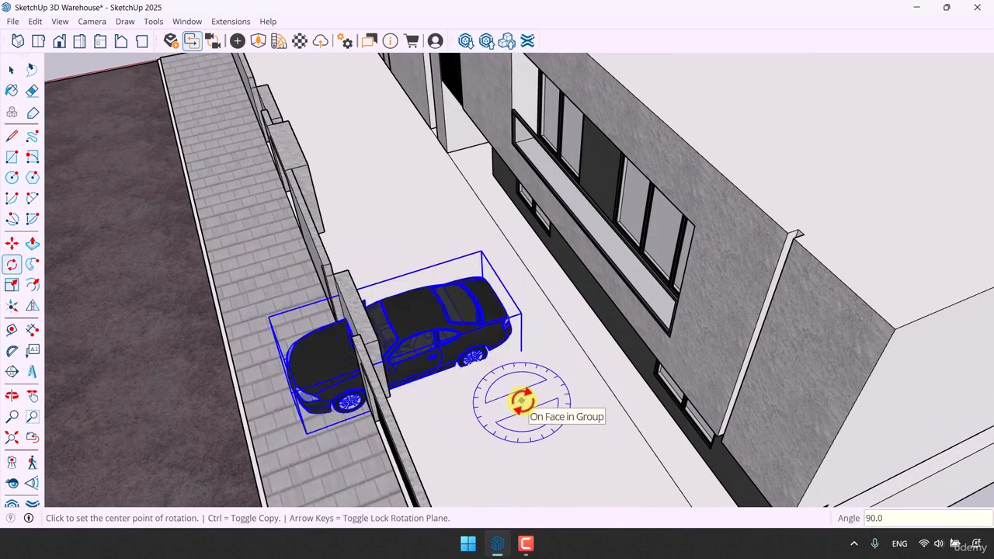
# - Move the car clear of the boundary wall into the yard behind the garage gate
pyautogui.click(11, 247)
pyautogui.click(522, 355)
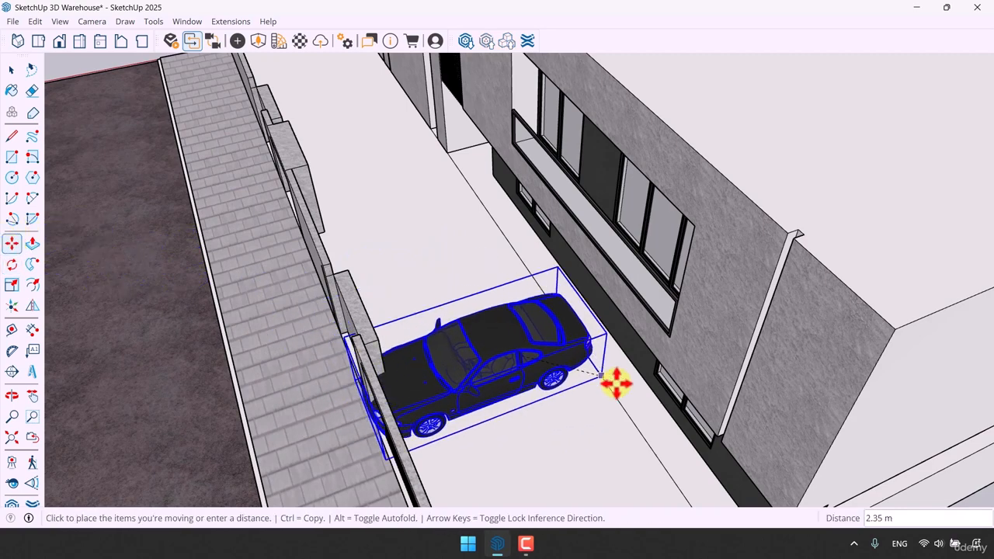
pyautogui.click(651, 412)
# - Scale the car down uniformly from its front upper corner by a factor of 0.86
pyautogui.scroll(-2, 579, 356)
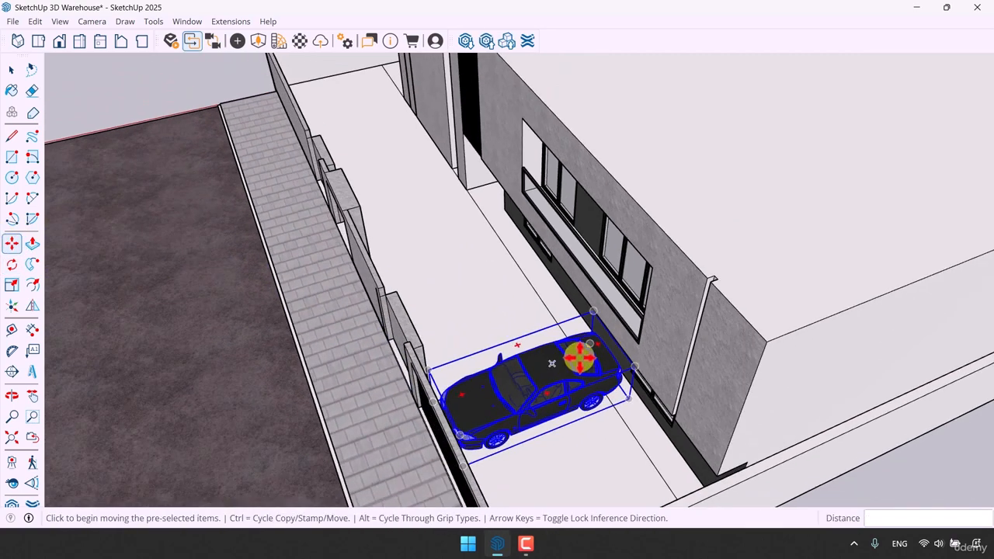
pyautogui.moveTo(579, 355); pyautogui.dragTo(422, 390, button='middle')
pyautogui.scroll(3, 422, 391)
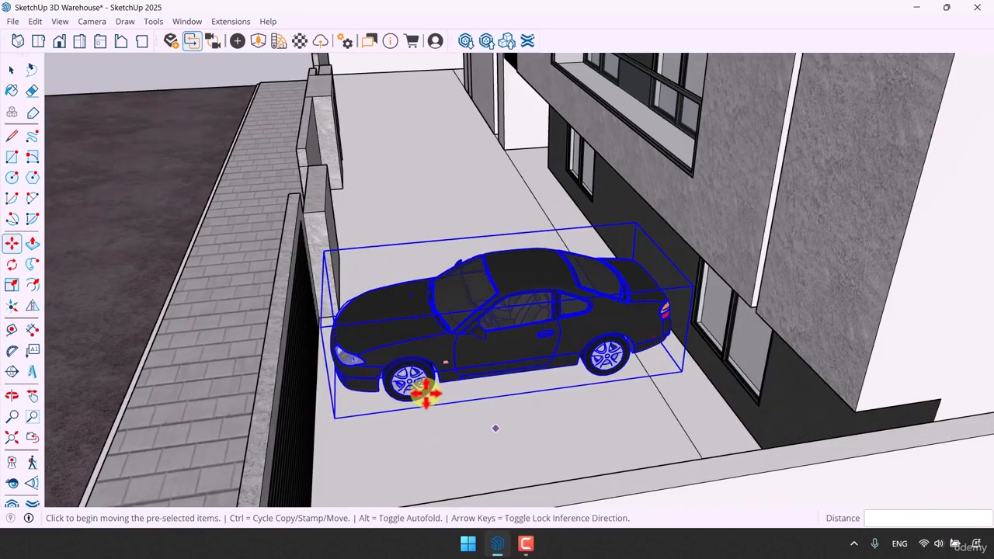
pyautogui.click(11, 286)
pyautogui.click(327, 250)
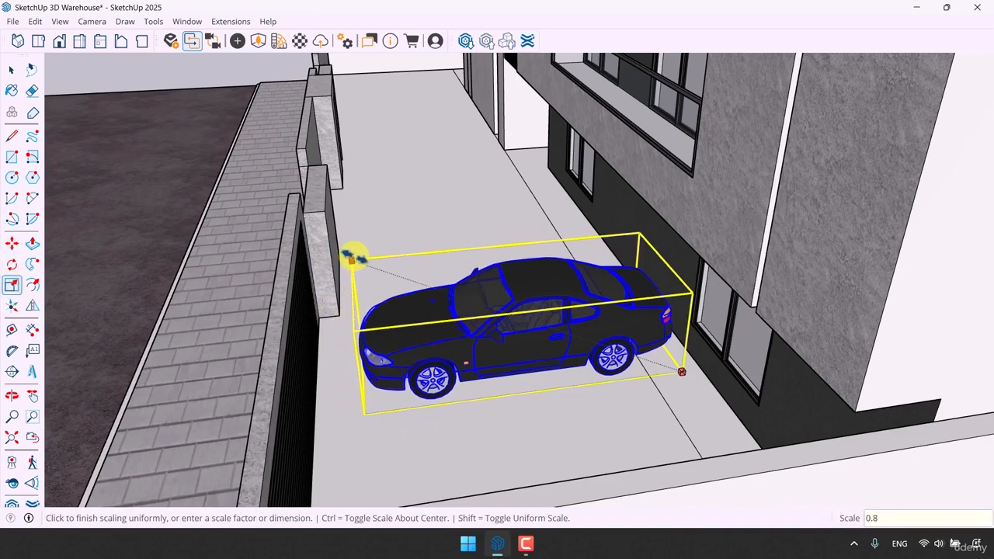
pyautogui.press('Return')
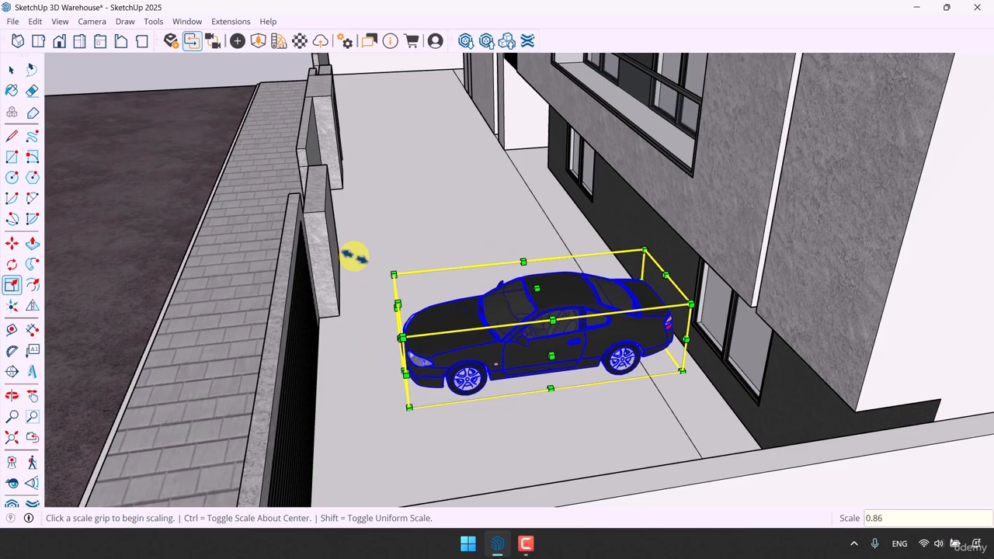
pyautogui.press('Return')
# - Move the black car in the yard about 0.73 m toward the garage gate and clear the selection
pyautogui.click(11, 243)
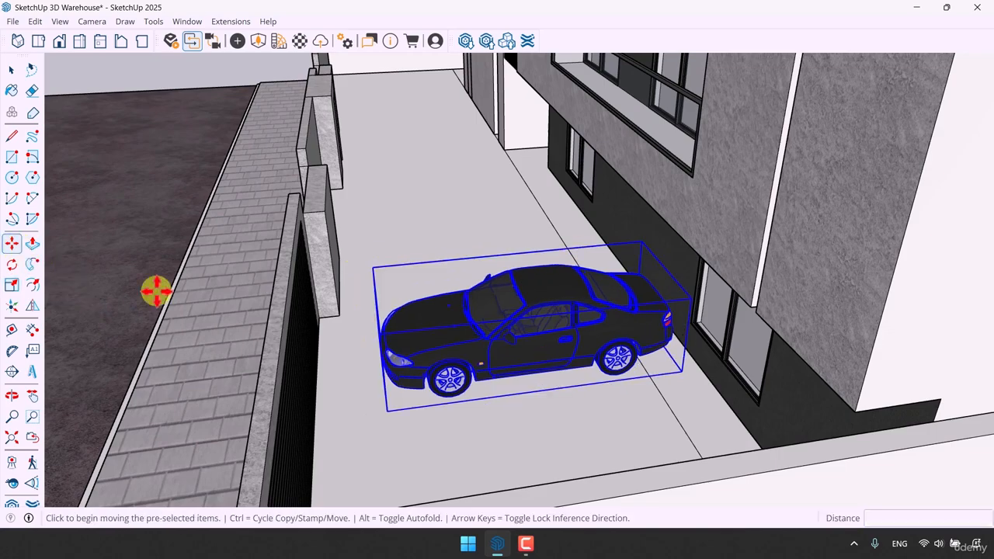
pyautogui.click(611, 400)
pyautogui.click(582, 407)
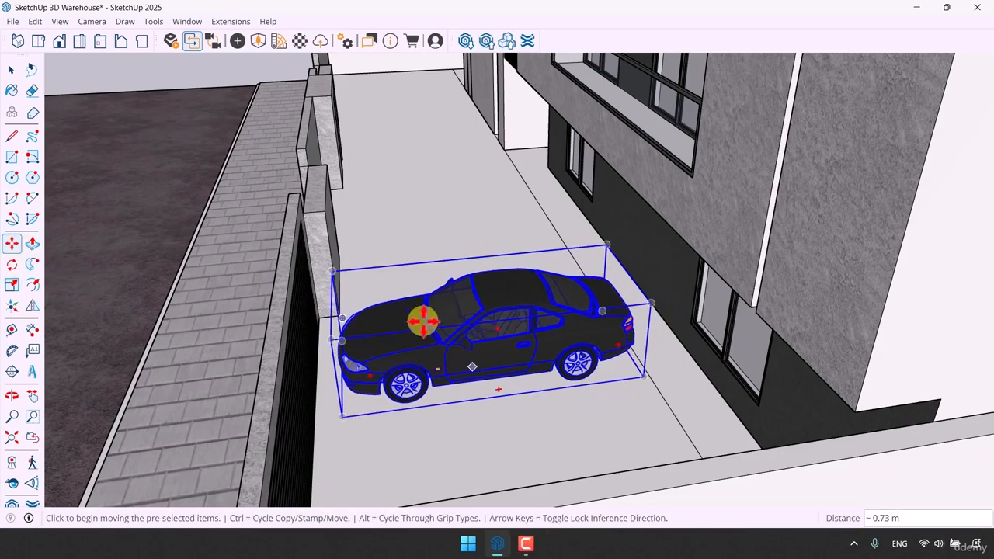
pyautogui.moveTo(406, 318); pyautogui.dragTo(782, 447, button='middle')
pyautogui.scroll(-5, 572, 344)
pyautogui.press('space')
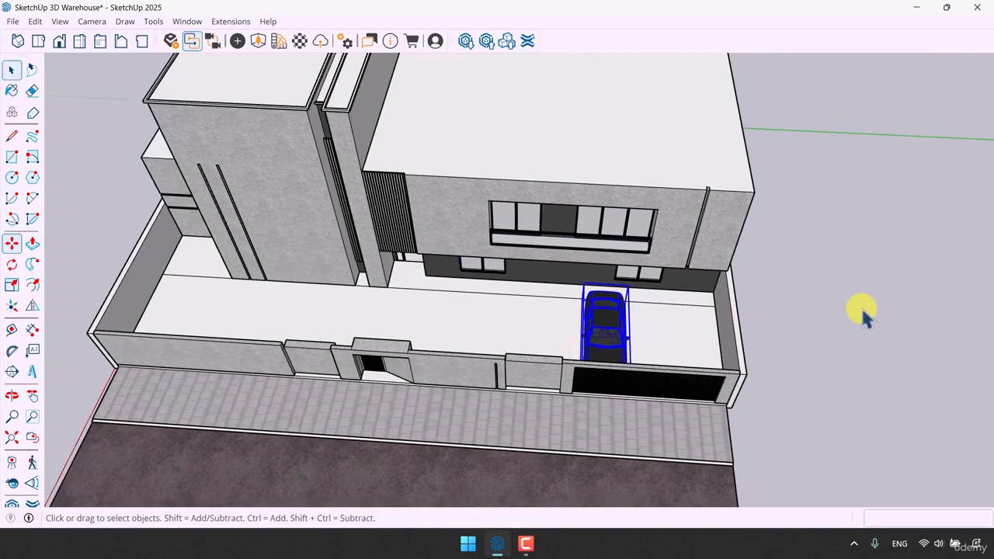
pyautogui.click(862, 309)
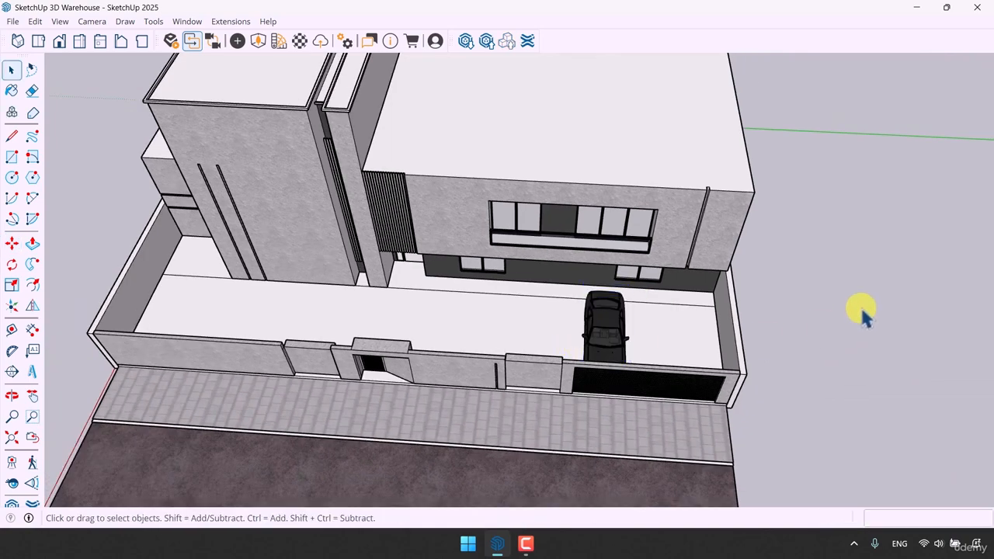
# - Open 3D Warehouse and search for "Cars"
pyautogui.scroll(3, 777, 319)
pyautogui.moveTo(741, 333); pyautogui.dragTo(474, 275, button='middle')
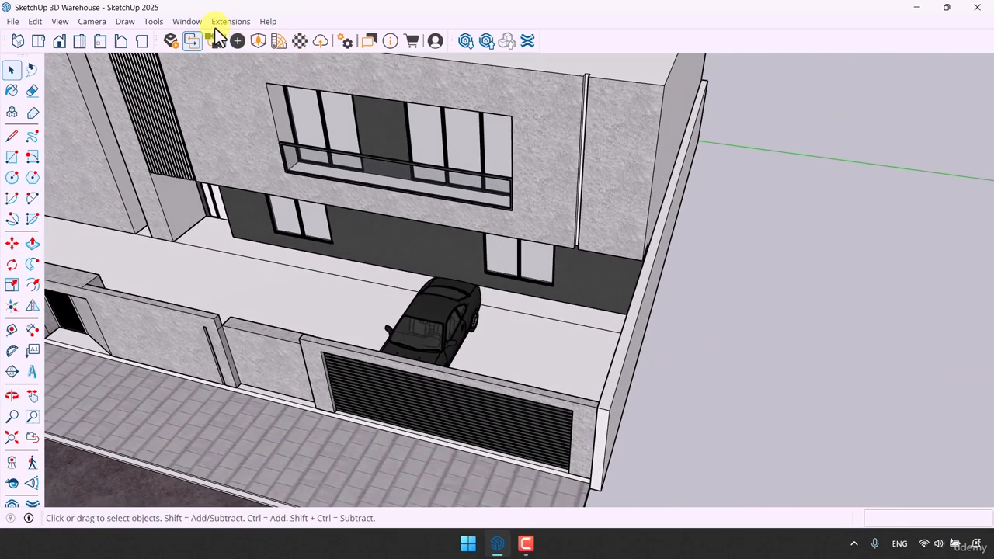
pyautogui.click(466, 42)
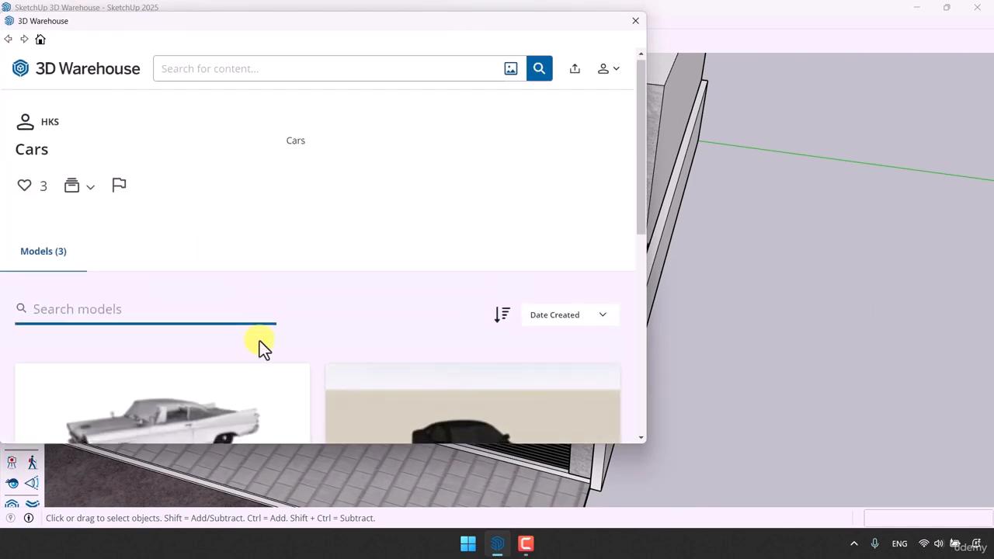
pyautogui.scroll(-5, 262, 346)
pyautogui.scroll(-2, 337, 309)
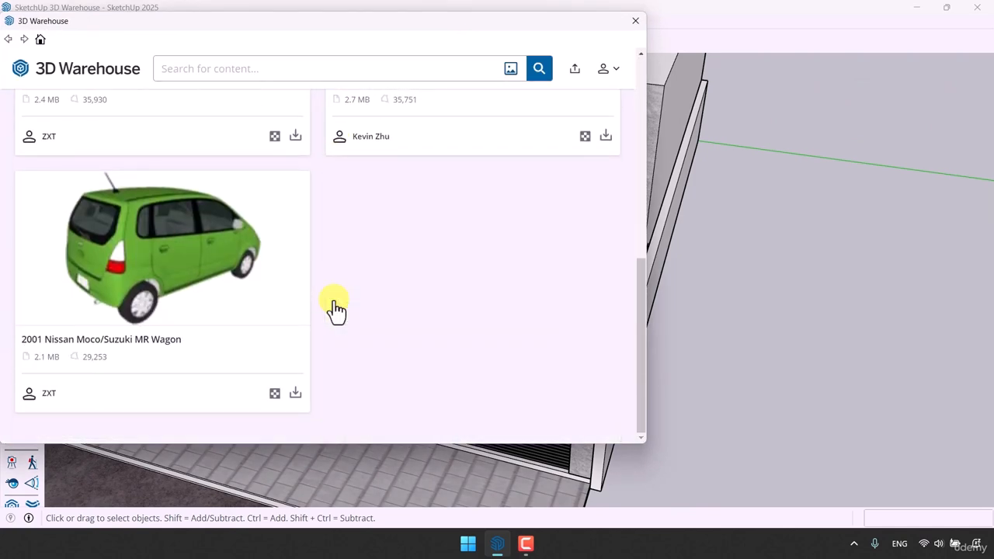
pyautogui.scroll(5, 264, 276)
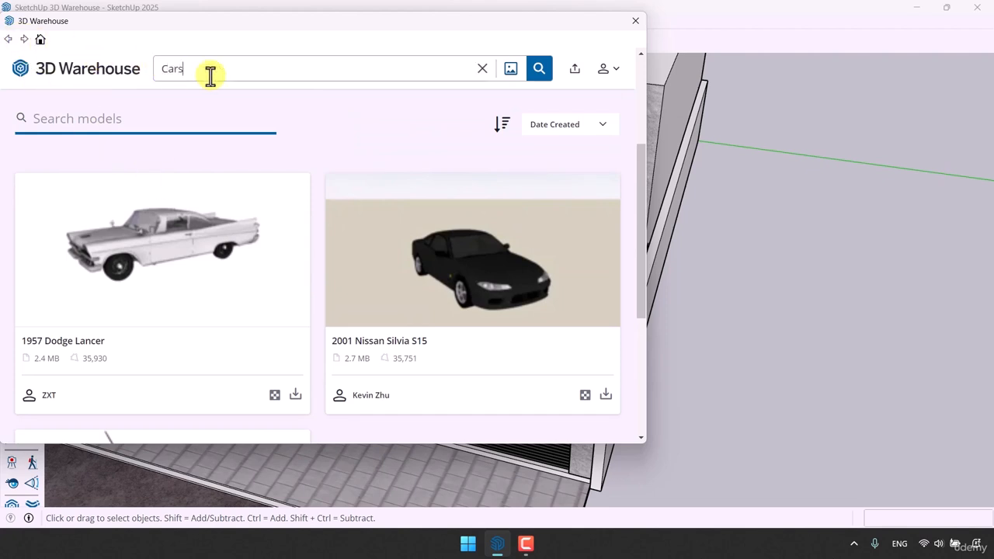
pyautogui.press('Return')
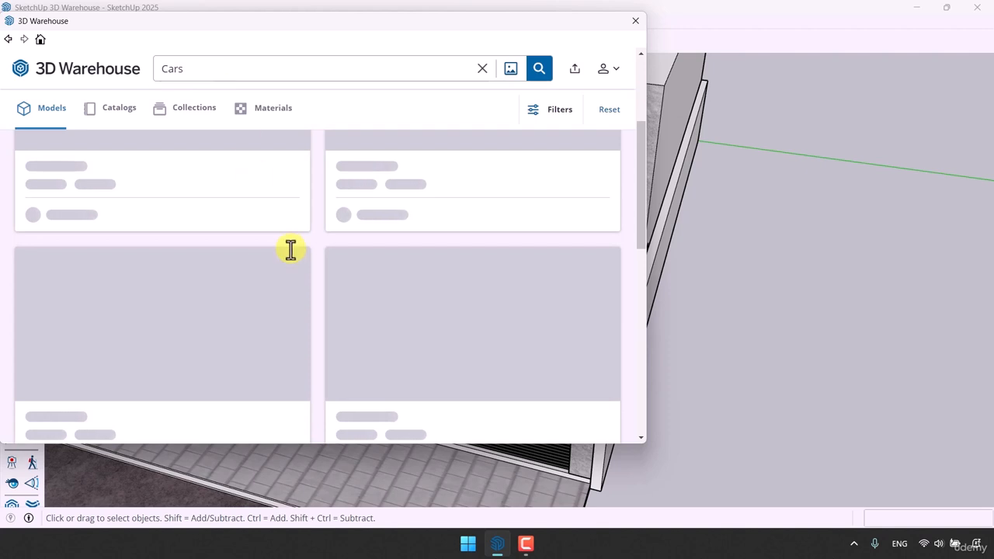
# - Find the "Cars" model with three parked cars and load it directly into the scene
pyautogui.scroll(-4, 293, 256)
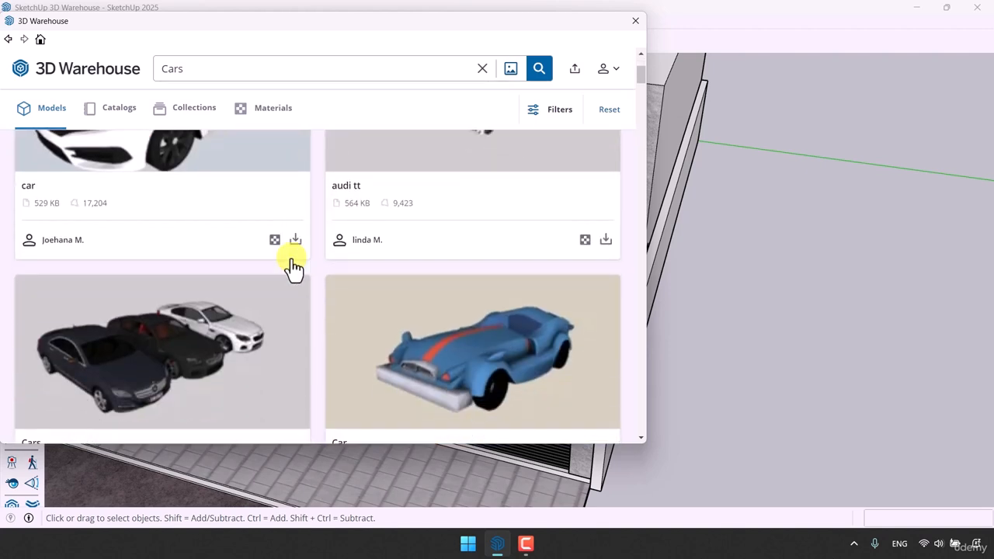
pyautogui.scroll(-2, 293, 264)
pyautogui.scroll(2, 293, 264)
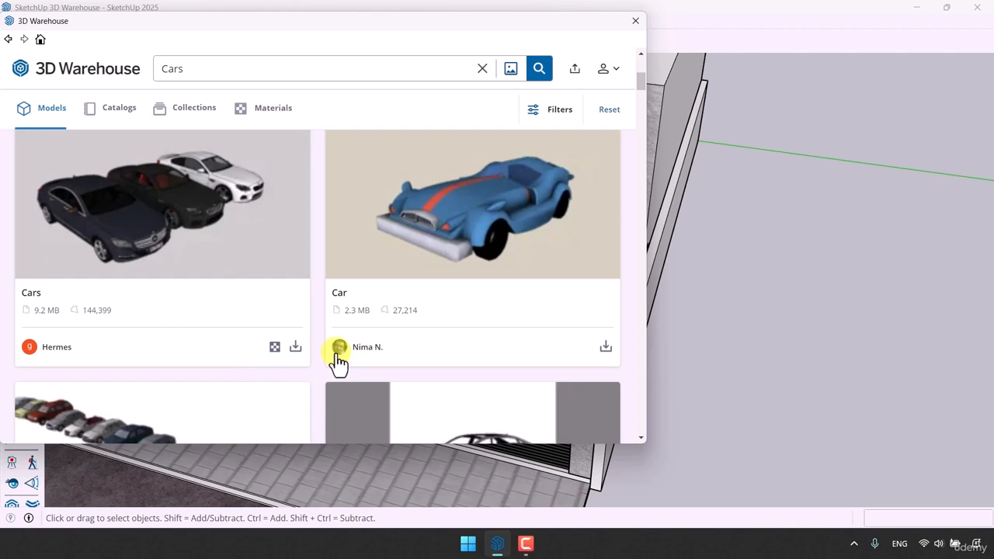
pyautogui.click(295, 347)
pyautogui.click(299, 250)
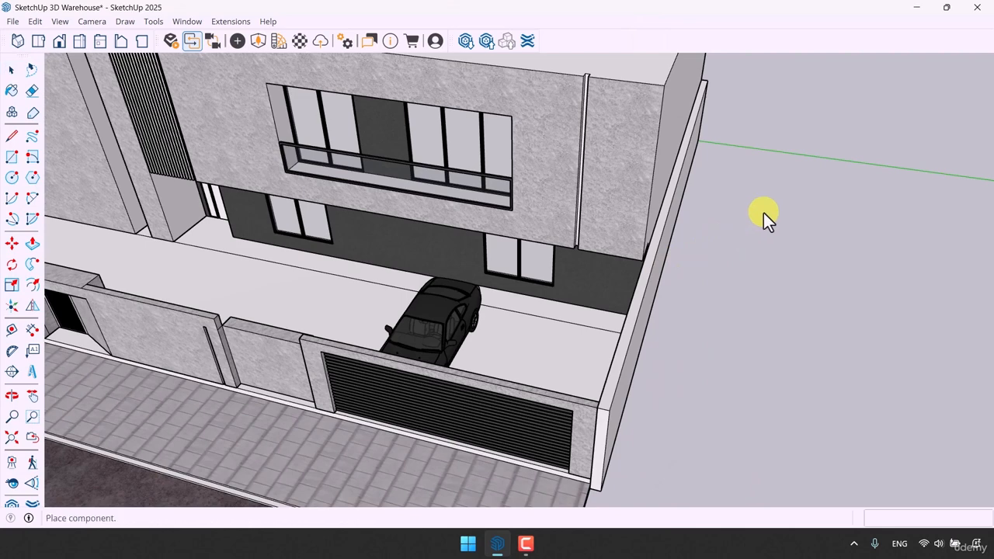
# - Place the three-car component on the road in front of the house
pyautogui.scroll(-5, 551, 254)
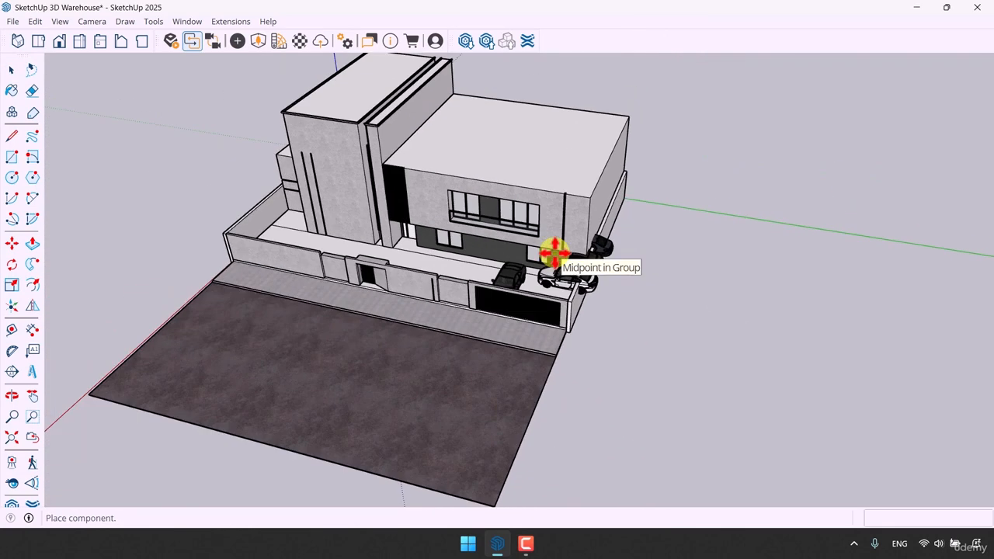
pyautogui.scroll(3, 458, 333)
pyautogui.click(469, 327)
pyautogui.scroll(4, 539, 321)
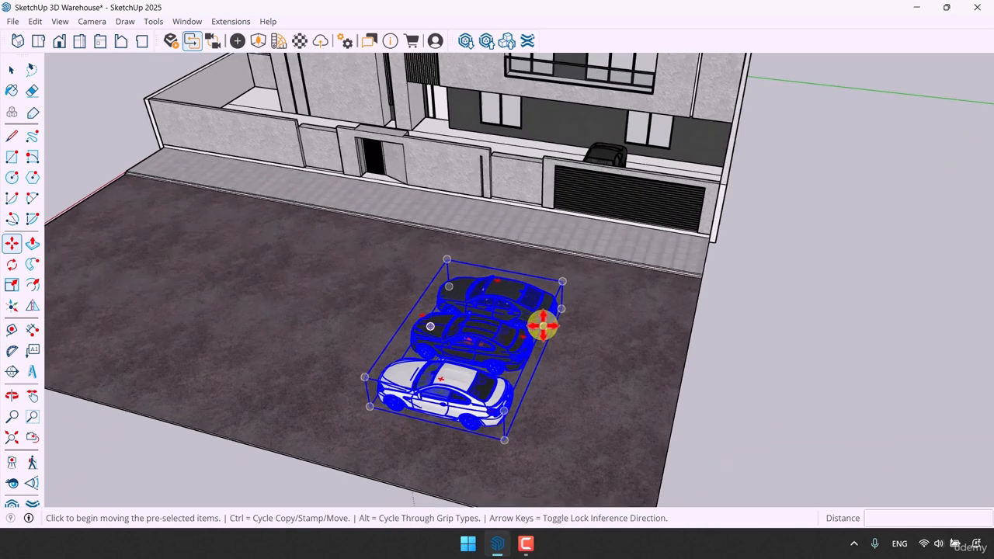
# - Explode the three-car component into separate cars and clear the selection
pyautogui.press('space')
pyautogui.rightClick(474, 331)
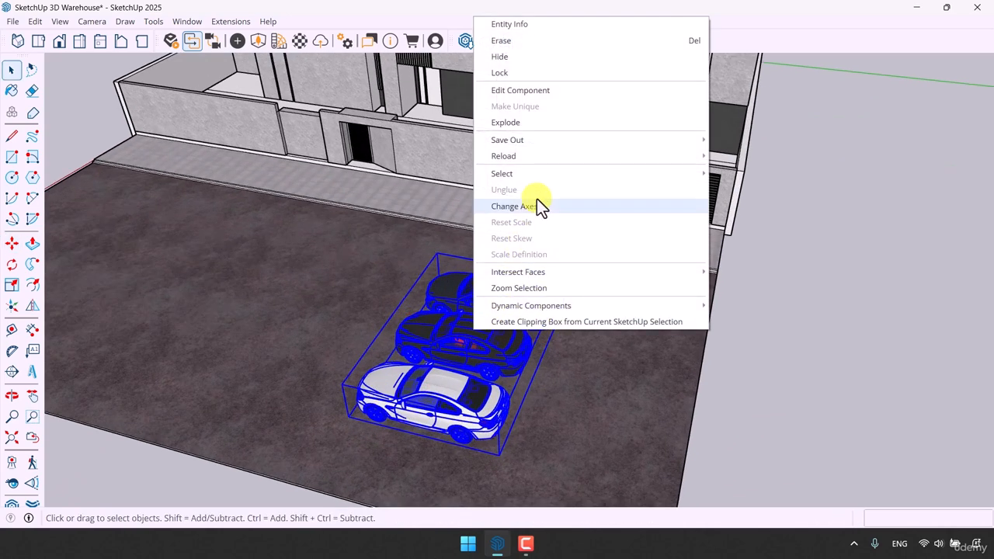
pyautogui.click(530, 122)
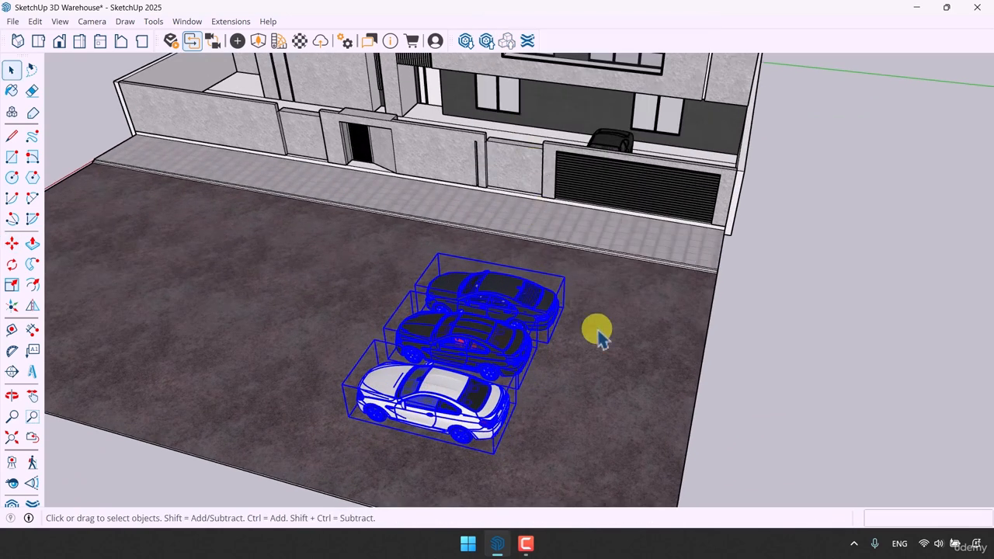
pyautogui.click(781, 349)
# - Rotate the white car on the ground so its front faces away from the house
pyautogui.scroll(3, 506, 415)
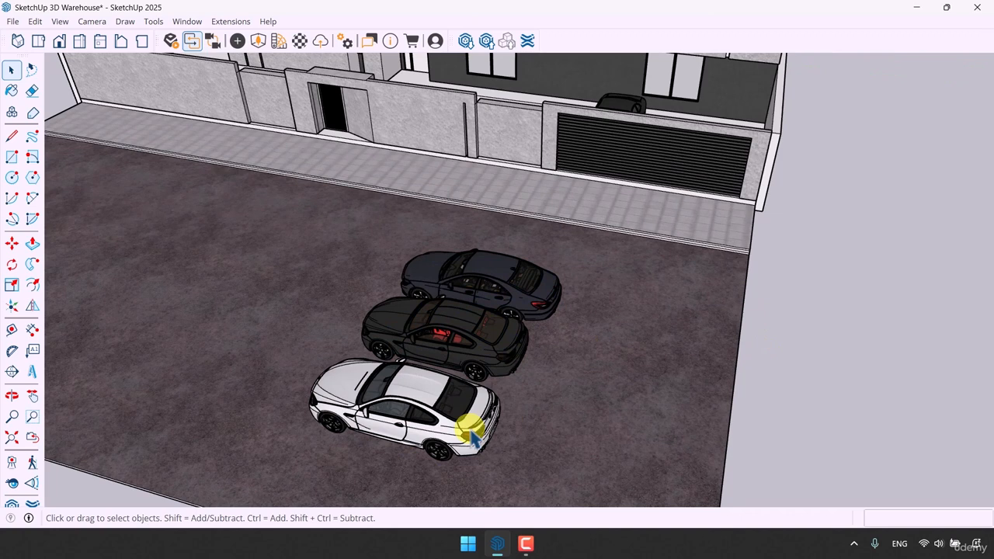
pyautogui.click(471, 435)
pyautogui.click(12, 264)
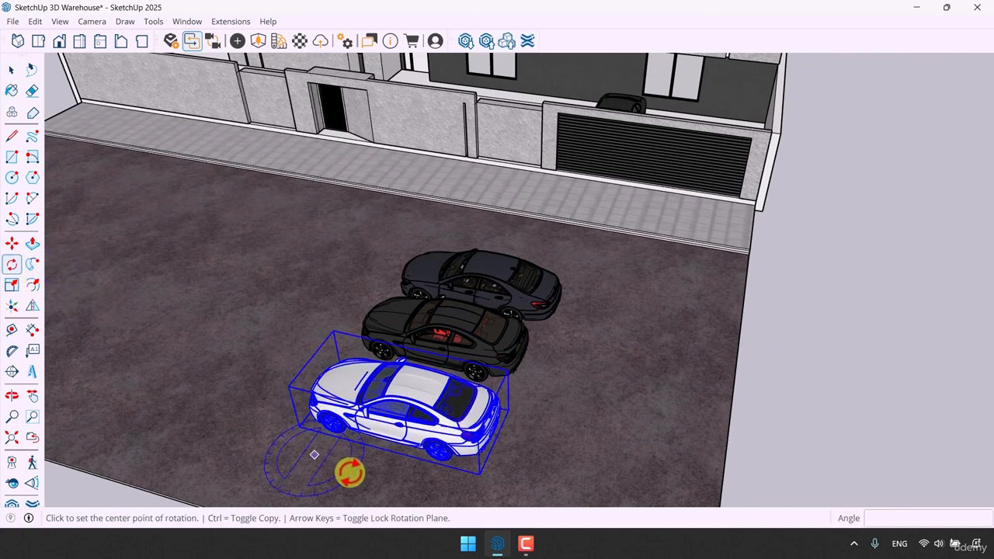
pyautogui.click(353, 460)
pyautogui.click(397, 471)
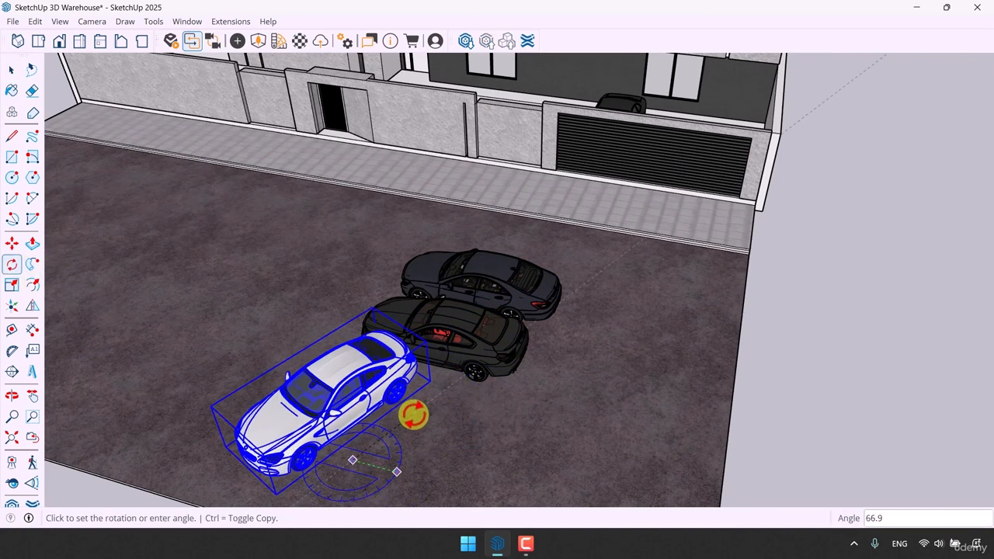
pyautogui.click(414, 416)
# - Move the white car into the yard behind the garage gate, beside the parked black car
pyautogui.click(11, 243)
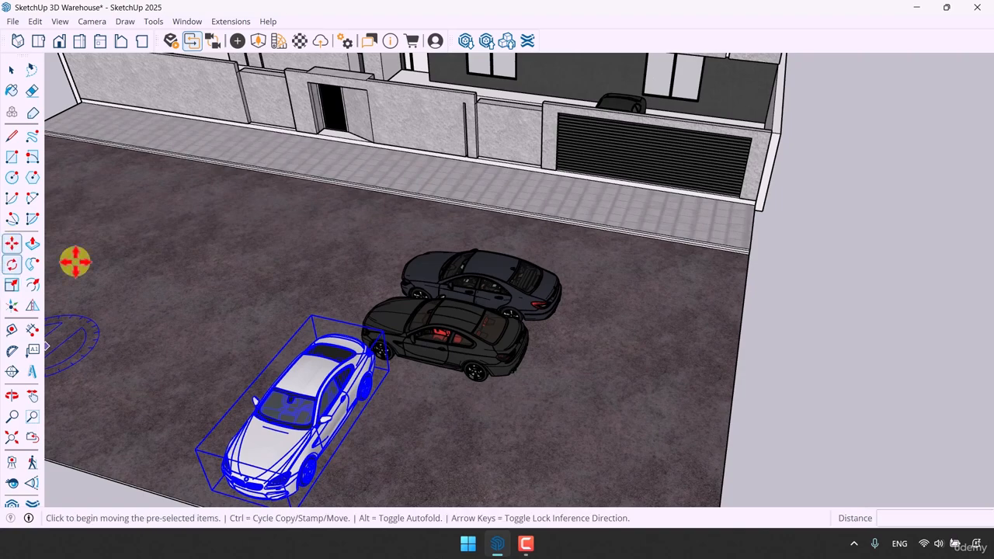
pyautogui.click(387, 386)
pyautogui.moveTo(686, 195); pyautogui.dragTo(542, 406, button='middle')
pyautogui.scroll(2, 587, 296)
pyautogui.click(582, 316)
pyautogui.scroll(-5, 585, 314)
# - Nudge the white car slightly toward the garage gate and clear the selection
pyautogui.press('m')
pyautogui.scroll(4, 567, 373)
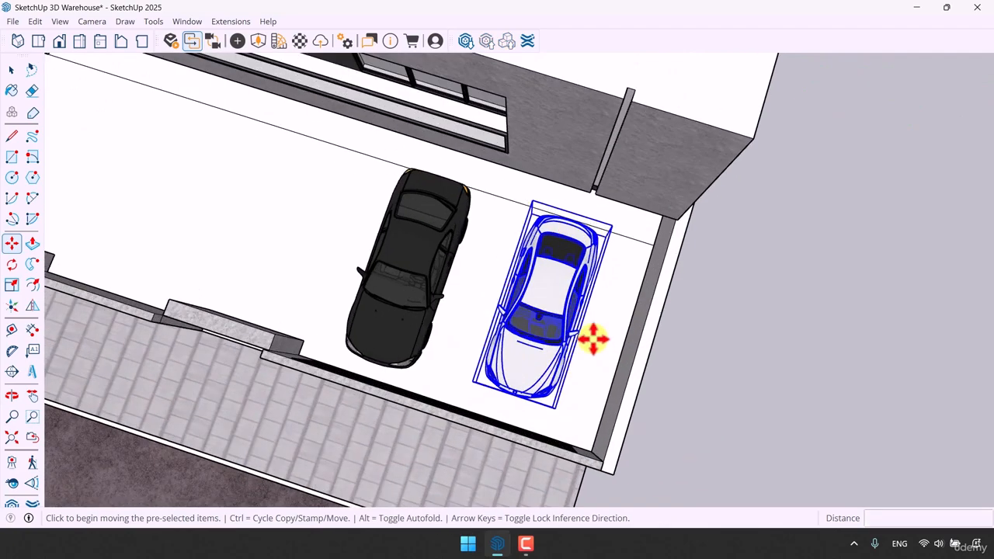
pyautogui.click(593, 345)
pyautogui.click(592, 350)
pyautogui.press('space')
pyautogui.scroll(-5, 585, 334)
pyautogui.click(508, 397)
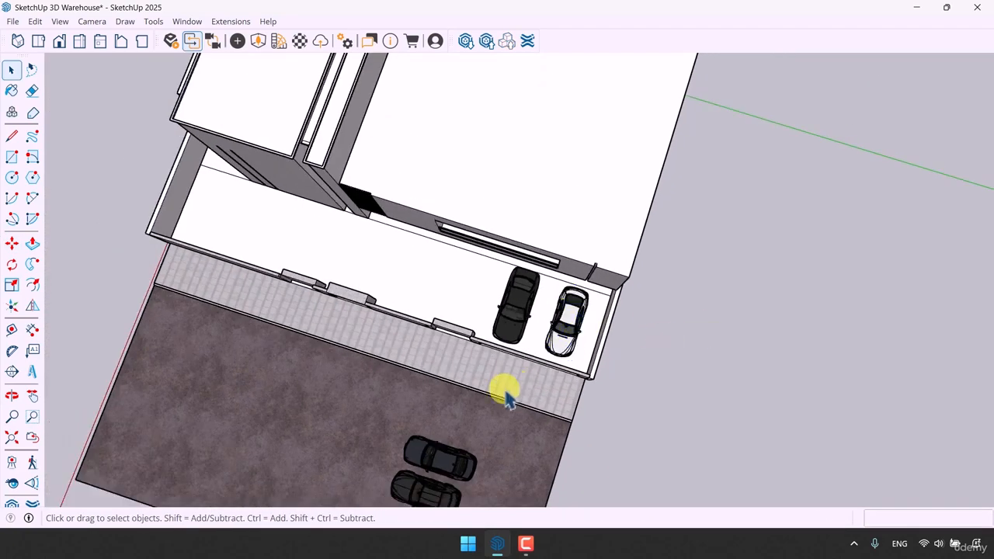
# - Move the dark blue car on the road about 3.9 m toward the sidewalk so it parks along the curb
pyautogui.moveTo(508, 399); pyautogui.dragTo(812, 158, button='middle')
pyautogui.moveTo(621, 404); pyautogui.dragTo(506, 186, button='middle')
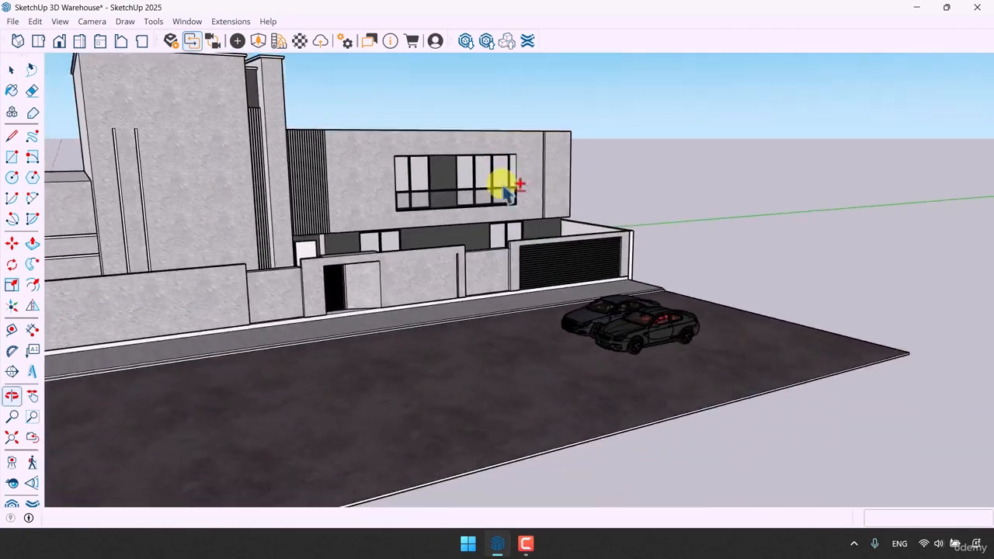
pyautogui.scroll(3, 619, 330)
pyautogui.moveTo(604, 306); pyautogui.dragTo(700, 394, button='middle')
pyautogui.scroll(2, 700, 396)
pyautogui.click(699, 396)
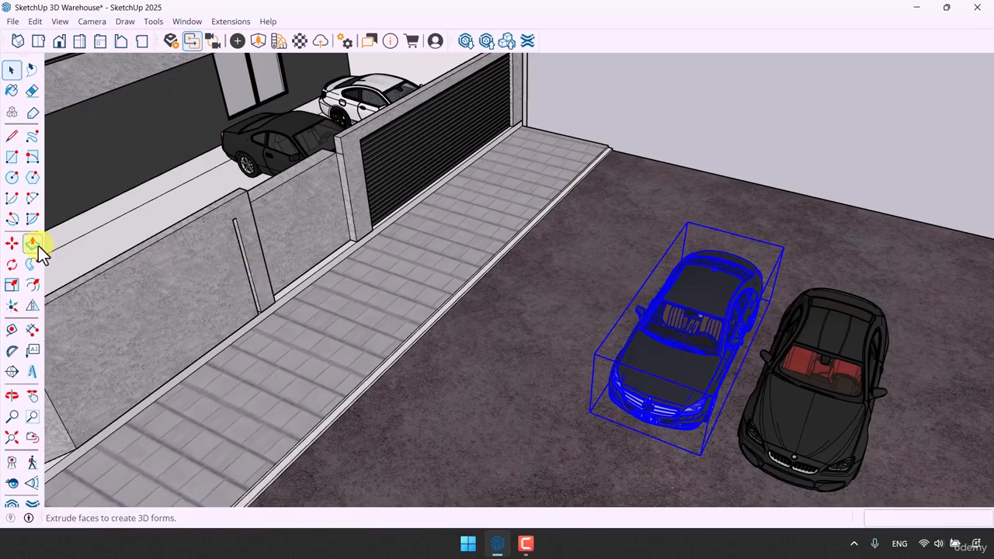
pyautogui.click(11, 243)
pyautogui.click(691, 464)
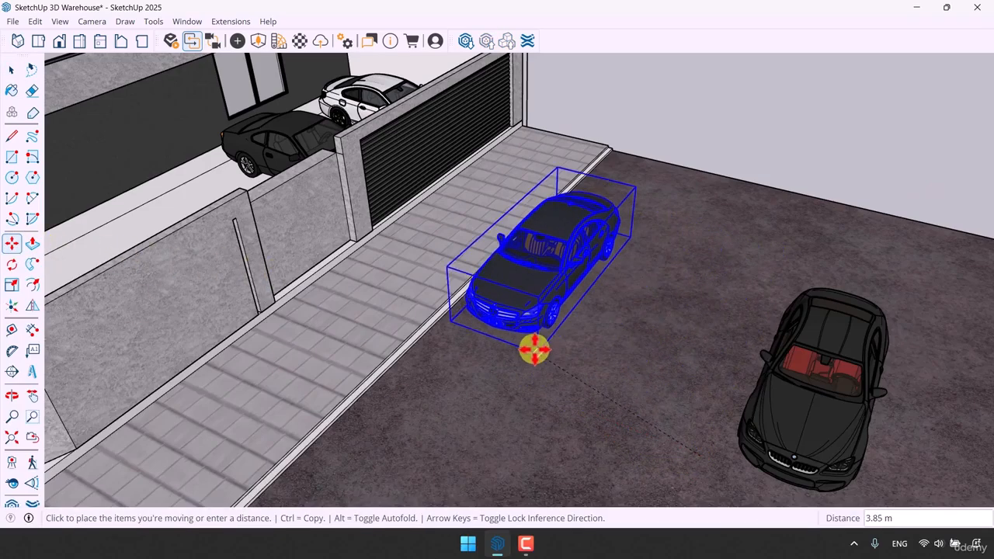
pyautogui.click(531, 346)
# - Flip the black car on the road front to back so it faces the opposite direction
pyautogui.moveTo(531, 347); pyautogui.dragTo(702, 272, button='middle')
pyautogui.scroll(-3, 702, 272)
pyautogui.press('space')
pyautogui.click(653, 320)
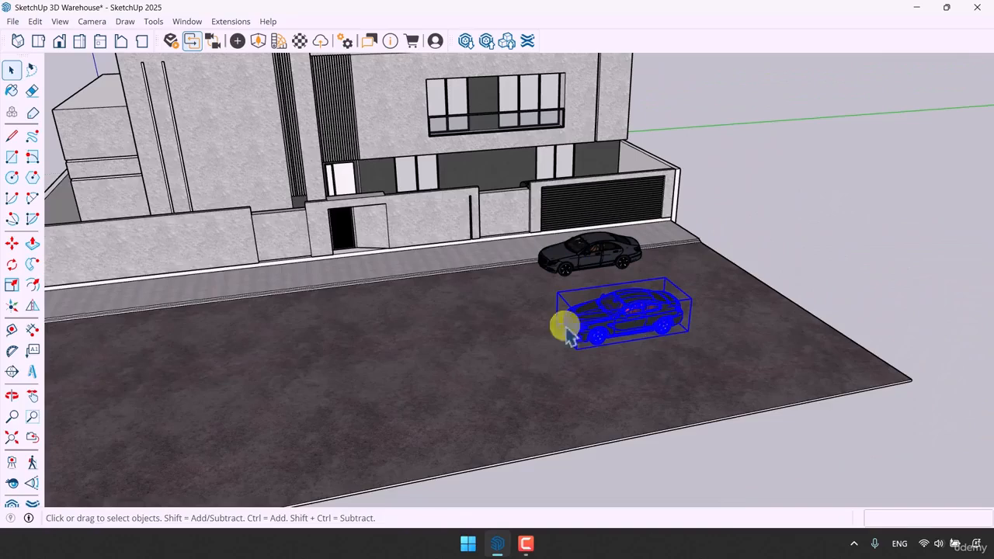
pyautogui.click(32, 305)
pyautogui.scroll(2, 655, 277)
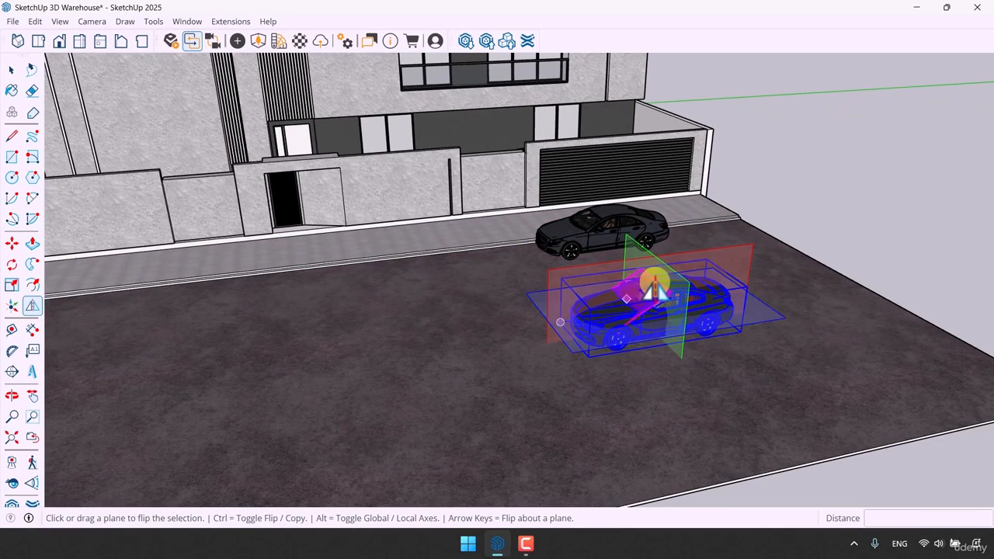
pyautogui.click(657, 266)
# - Move the flipped black car along the road, away from the garage side, and clear the selection
pyautogui.click(12, 243)
pyautogui.scroll(-3, 761, 339)
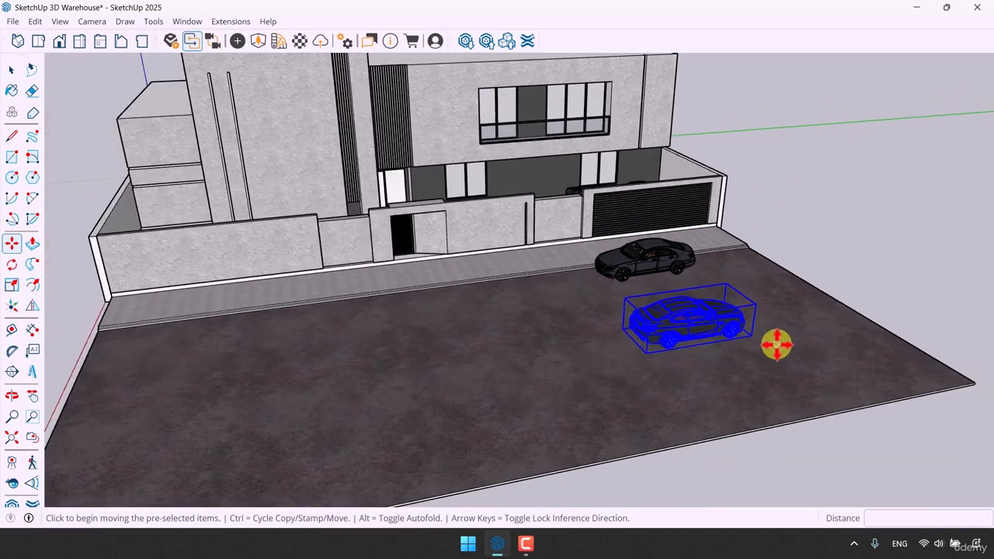
pyautogui.click(769, 346)
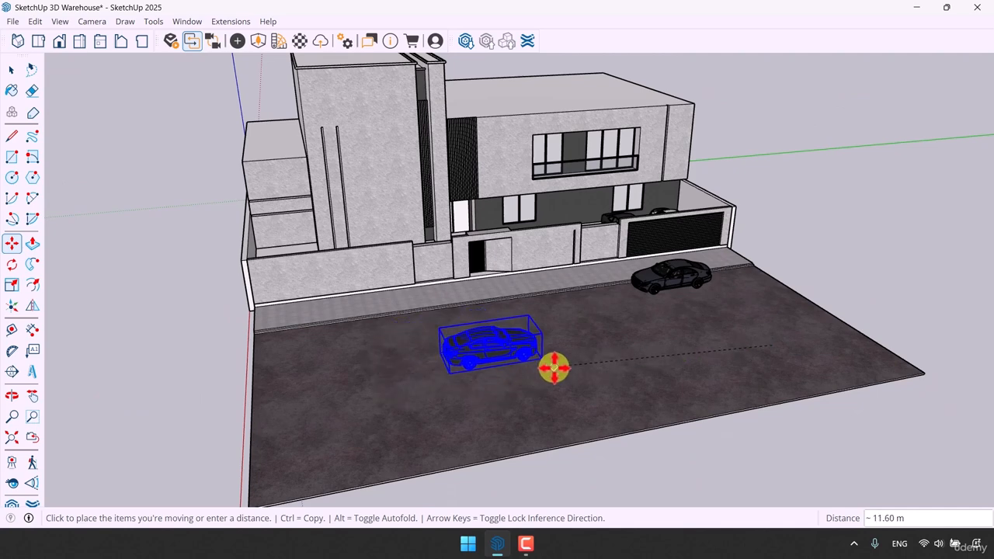
pyautogui.click(508, 364)
pyautogui.press('space')
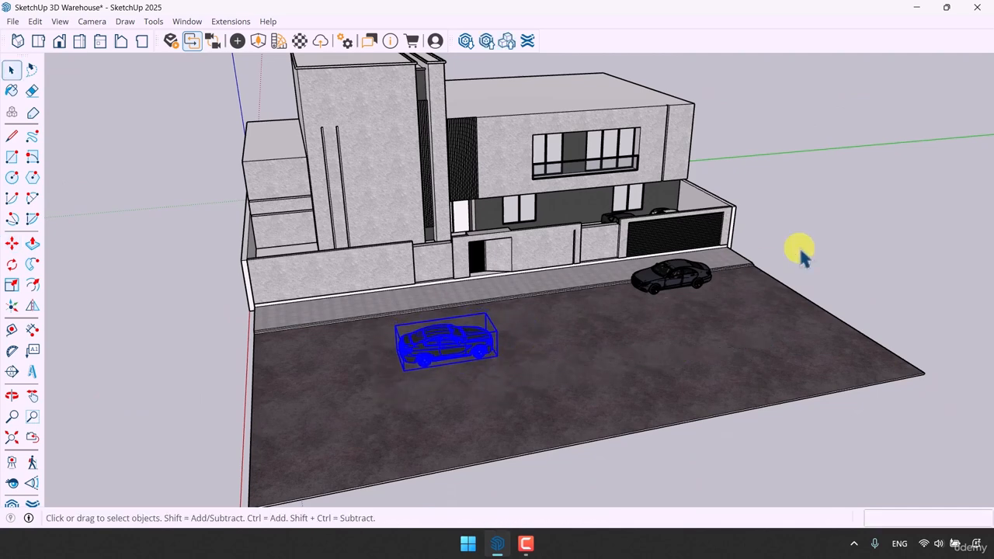
pyautogui.click(801, 252)
# - Open the 3D Warehouse home page and search for "Trees"
pyautogui.scroll(-1, 660, 233)
pyautogui.moveTo(579, 209); pyautogui.dragTo(550, 338, button='middle')
pyautogui.scroll(1, 550, 339)
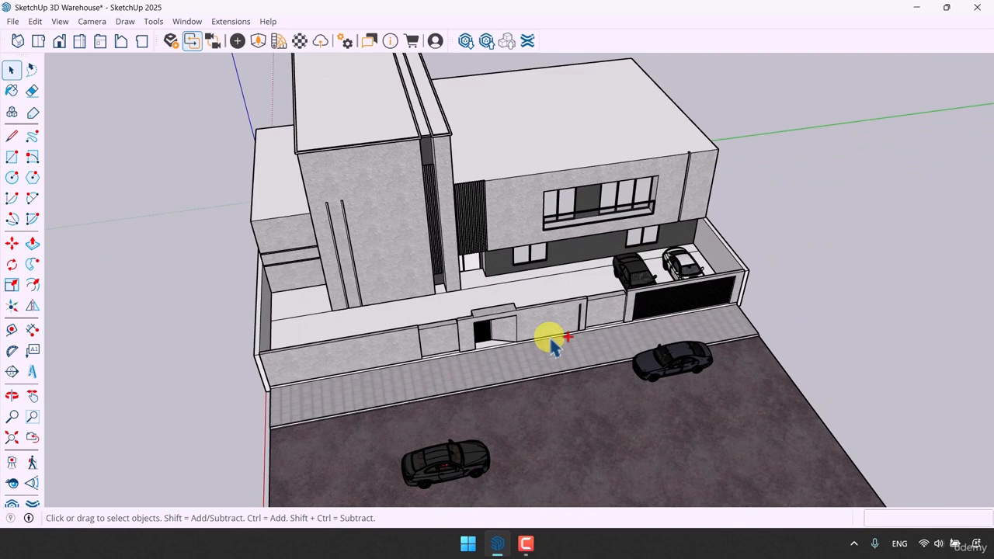
pyautogui.click(468, 43)
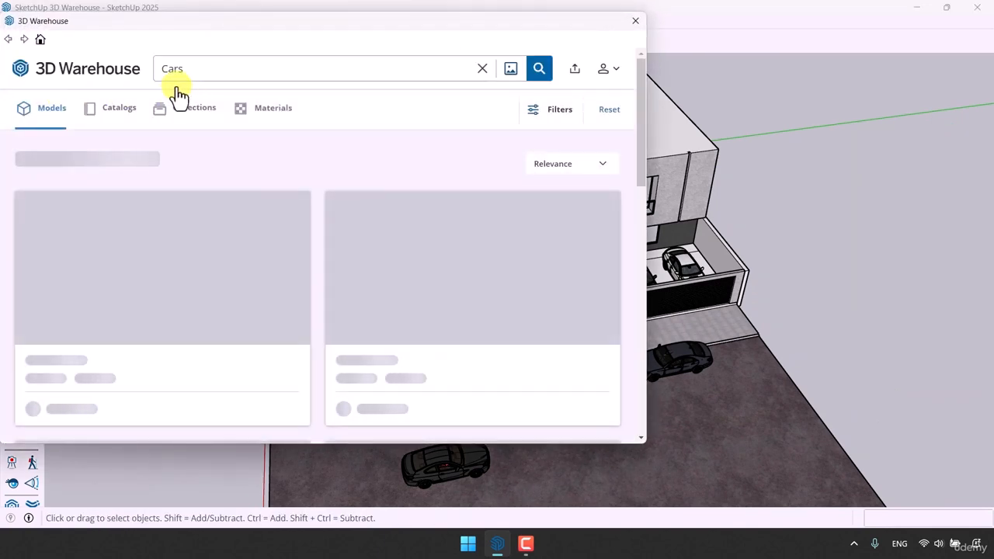
pyautogui.click(44, 69)
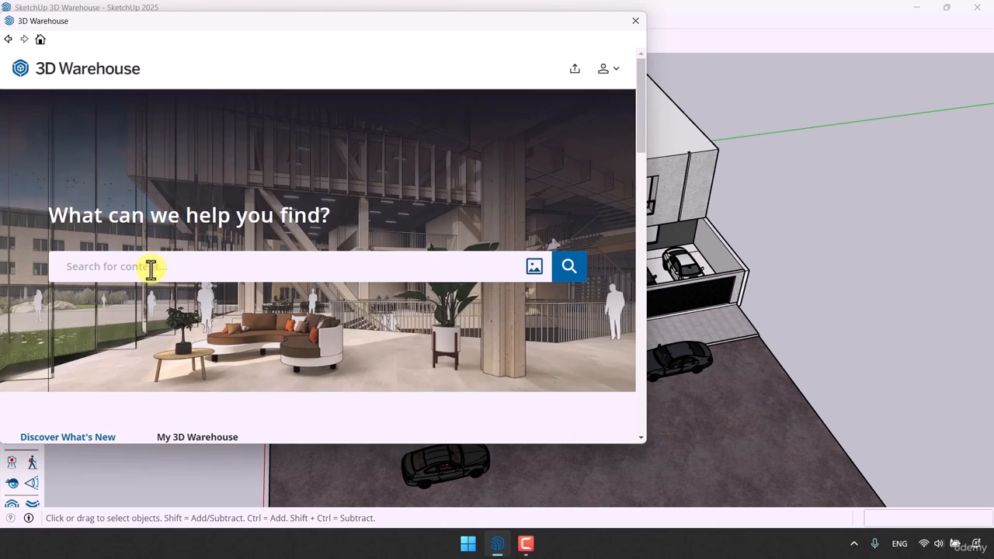
pyautogui.click(150, 269)
pyautogui.write('Tree')
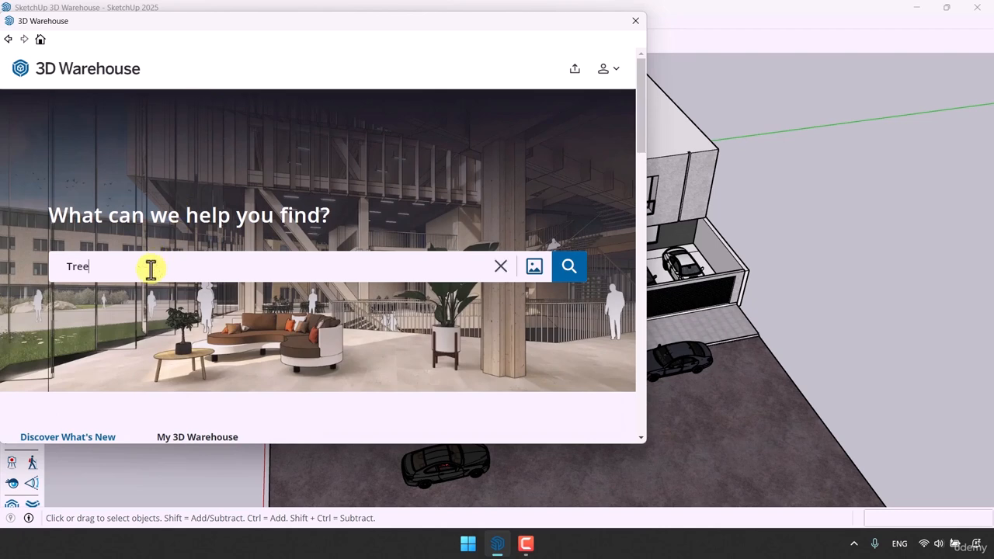
pyautogui.write('s')
pyautogui.press('Return')
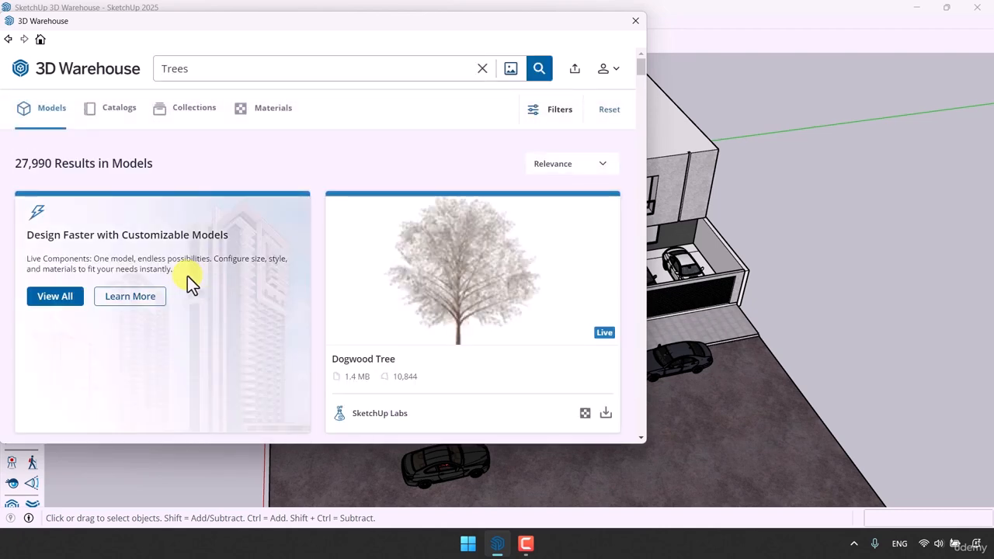
# - Look through the tree search results for a model that suits the yard
pyautogui.scroll(-2, 373, 254)
pyautogui.scroll(-3, 513, 187)
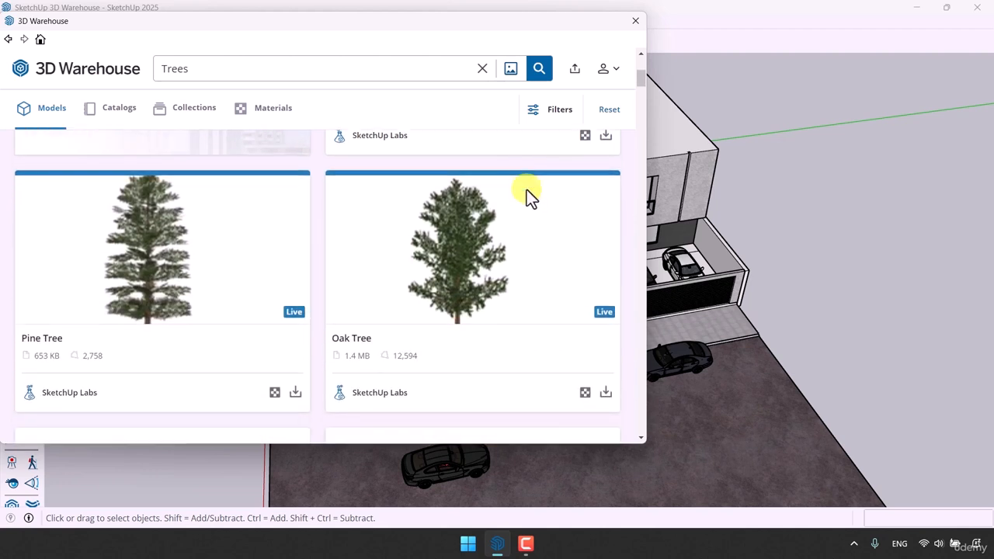
pyautogui.scroll(-2, 522, 221)
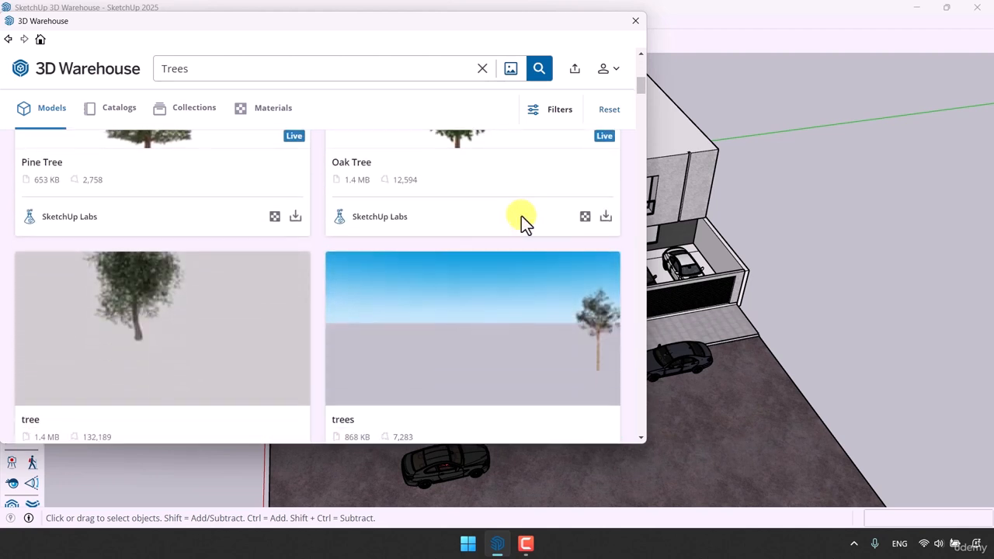
pyautogui.scroll(-4, 523, 223)
pyautogui.scroll(-2, 523, 221)
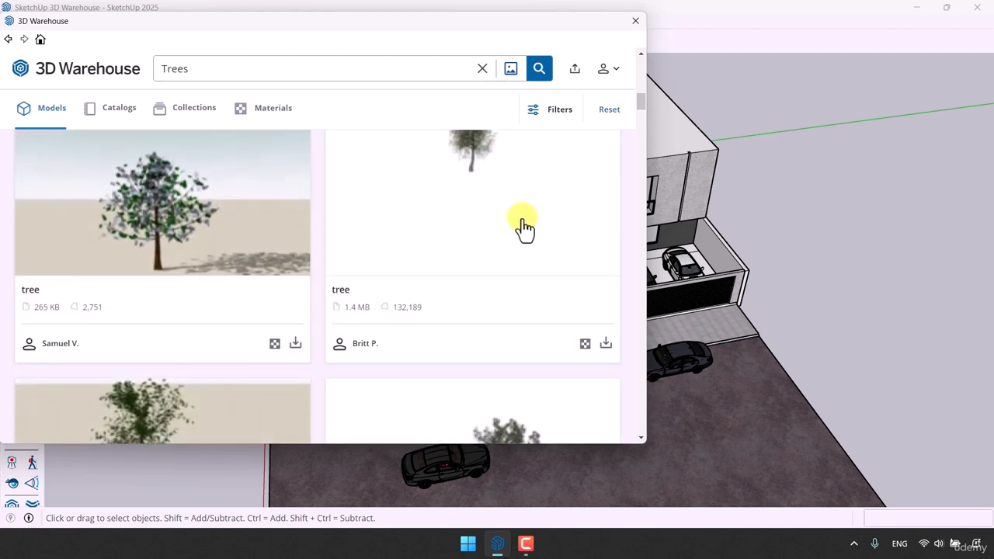
pyautogui.scroll(-3, 523, 225)
pyautogui.scroll(-1, 523, 228)
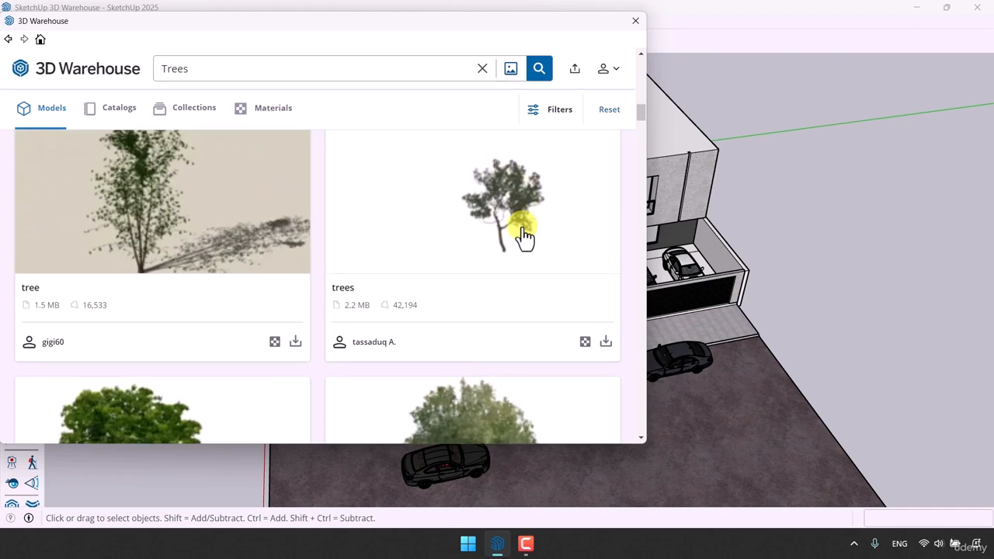
pyautogui.scroll(-1, 222, 281)
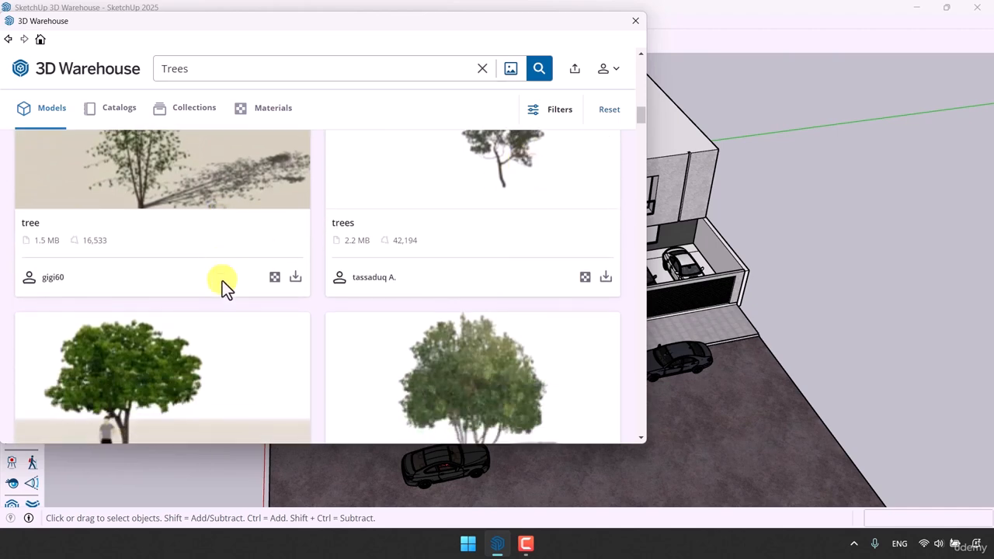
pyautogui.click(297, 278)
pyautogui.click(284, 247)
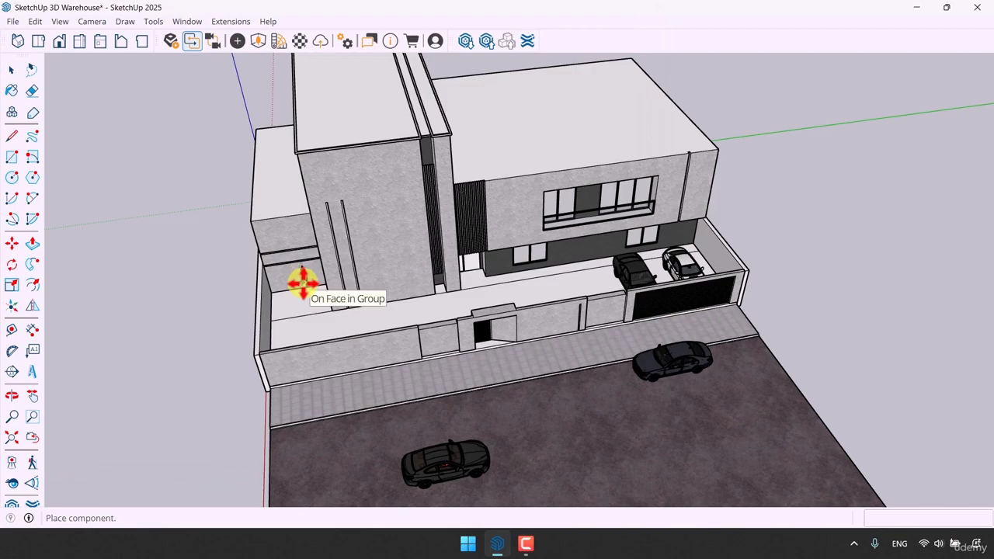
pyautogui.moveTo(323, 301); pyautogui.dragTo(526, 349, button='middle')
pyautogui.scroll(6, 493, 355)
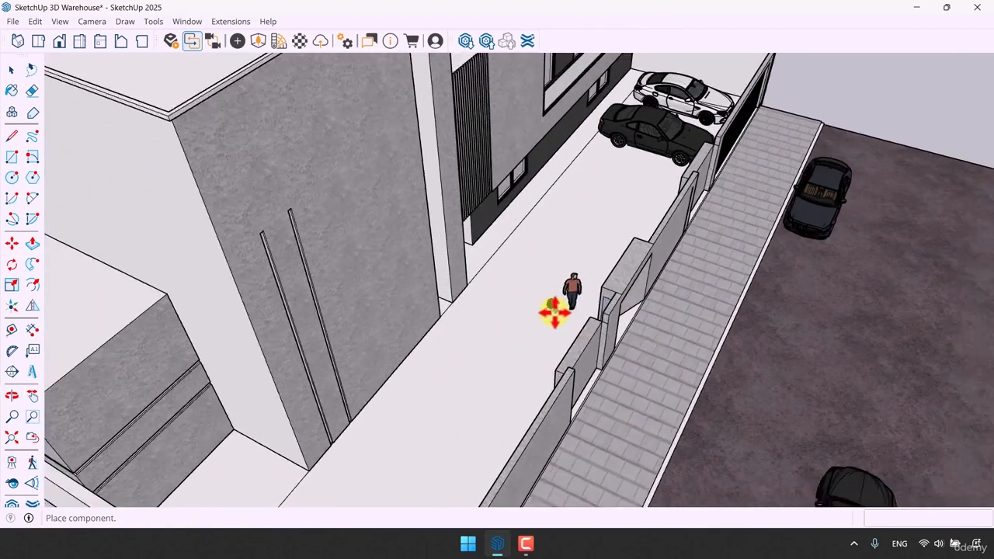
pyautogui.scroll(5, 503, 351)
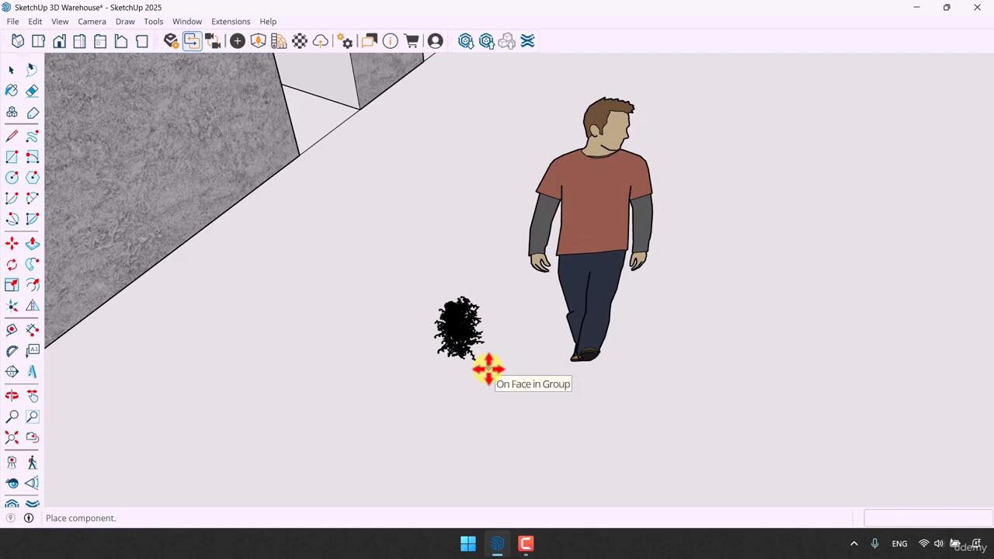
pyautogui.press('Escape')
pyautogui.scroll(-8, 485, 362)
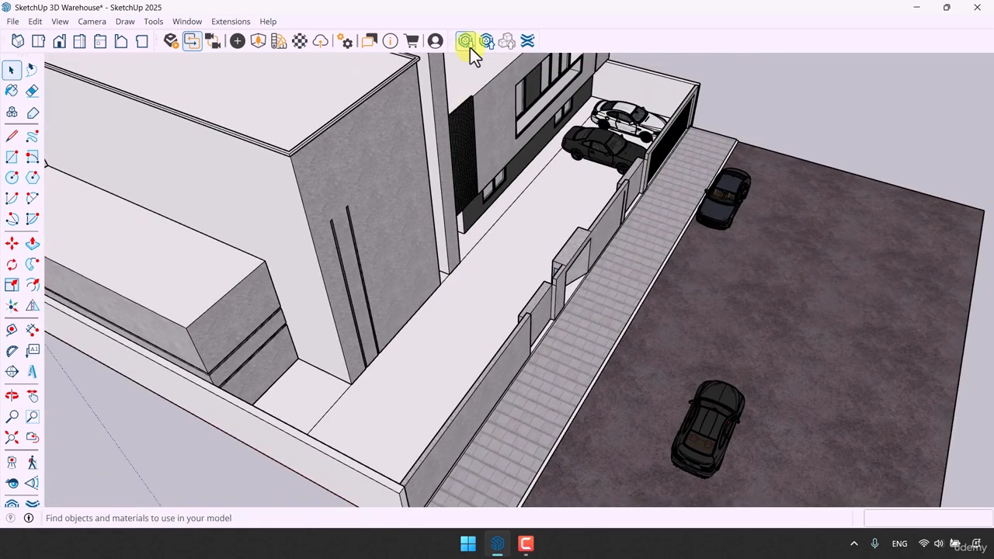
# - Load the Oak Tree live component from the 3D Warehouse tree results and place it on open ground beyond the road
pyautogui.click(468, 45)
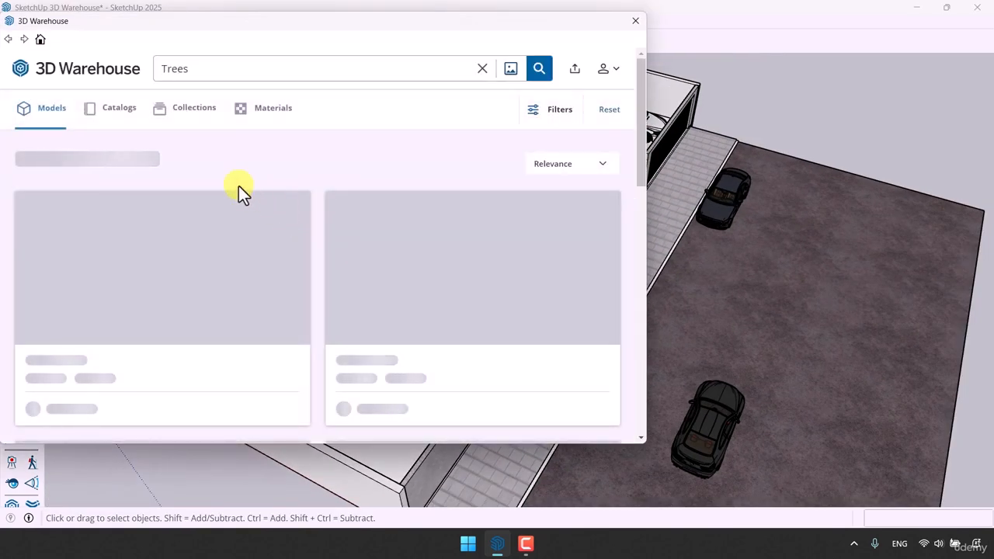
pyautogui.scroll(-3, 466, 268)
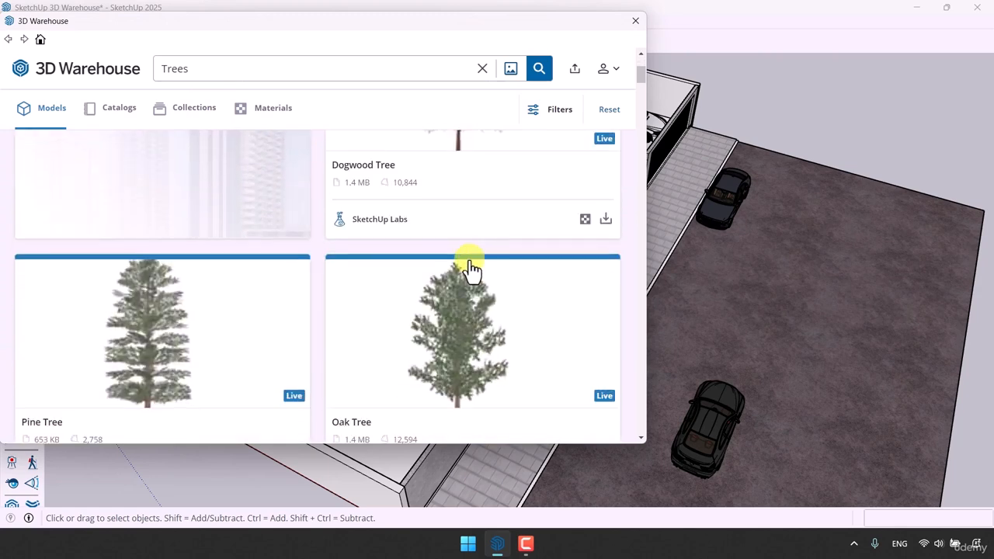
pyautogui.scroll(-3, 470, 268)
pyautogui.scroll(1, 470, 269)
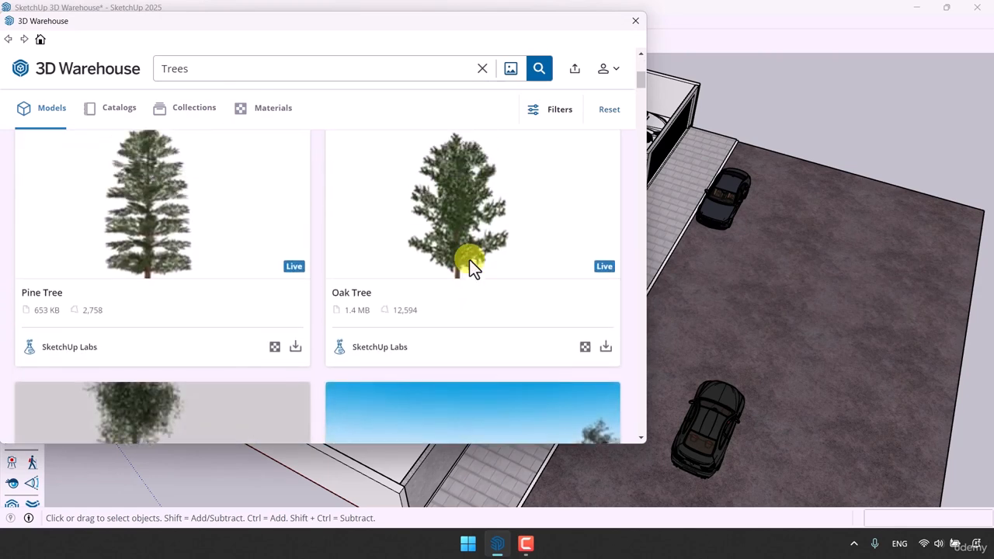
pyautogui.click(607, 346)
pyautogui.click(278, 254)
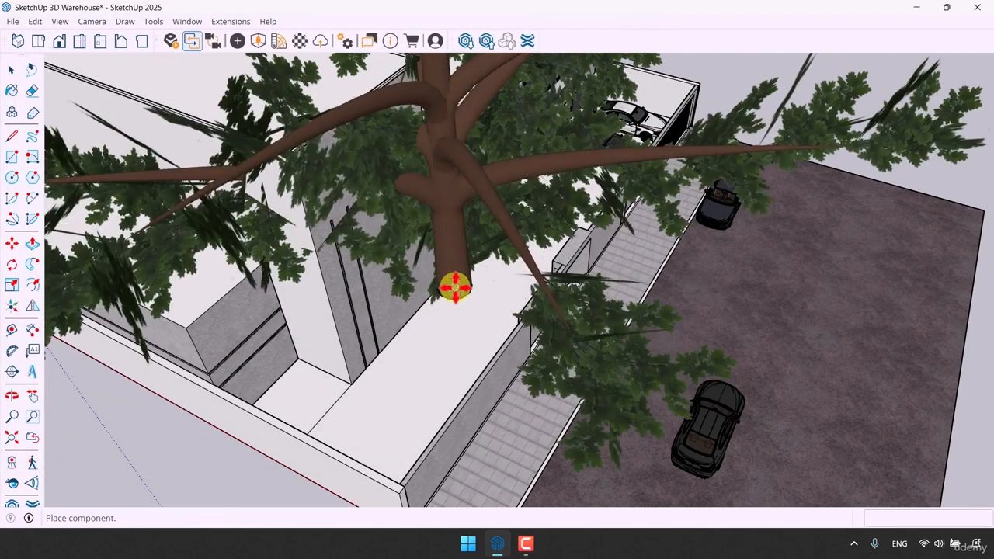
pyautogui.scroll(-10, 455, 288)
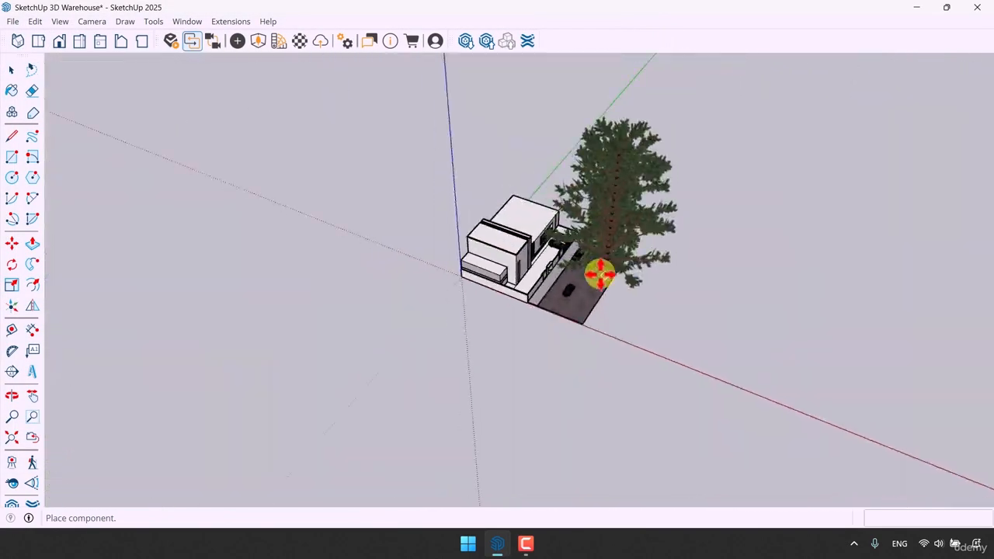
pyautogui.scroll(5, 600, 273)
pyautogui.click(744, 313)
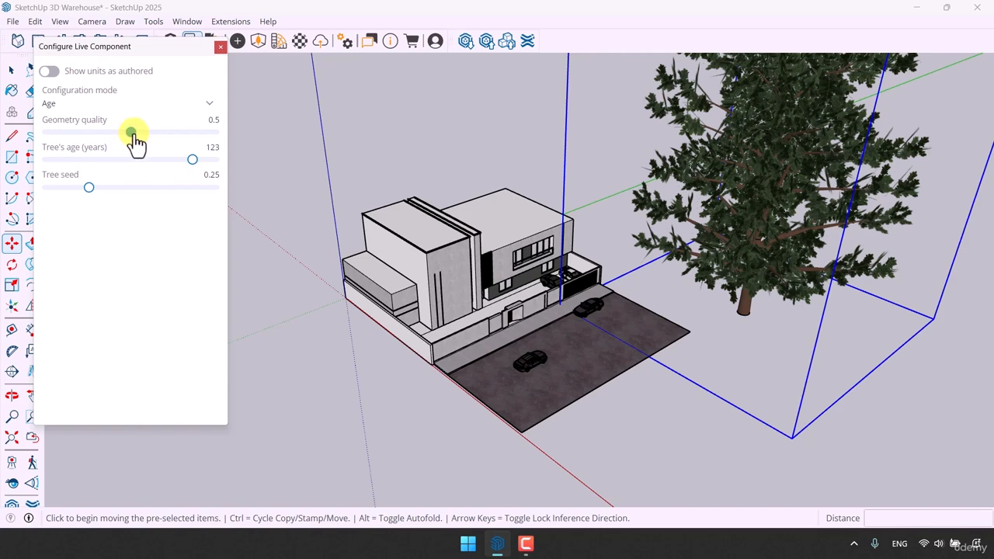
# - Configure the oak tree with geometry quality 0.3, an age of 20 years and tree seed 0.1
pyautogui.moveTo(131, 133); pyautogui.dragTo(98, 134)
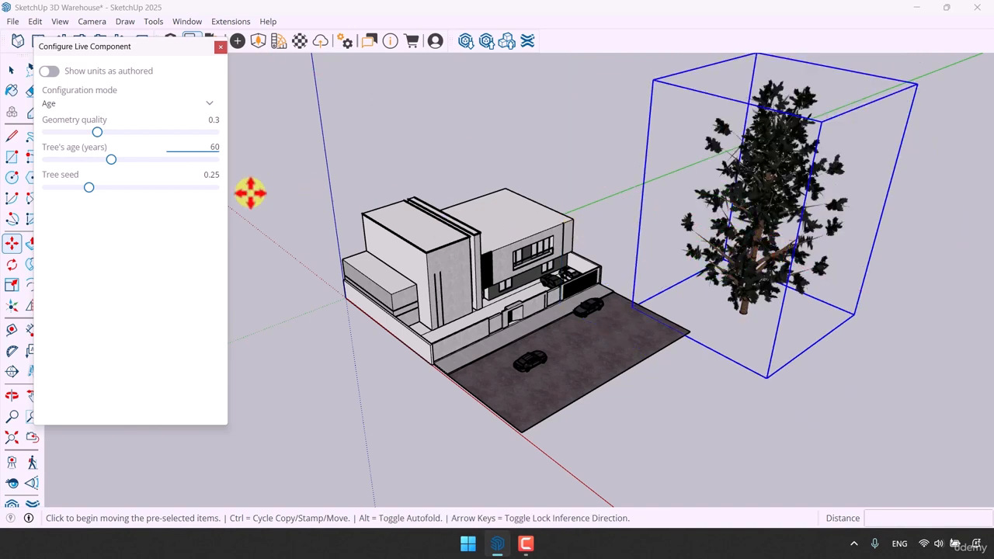
pyautogui.write('20')
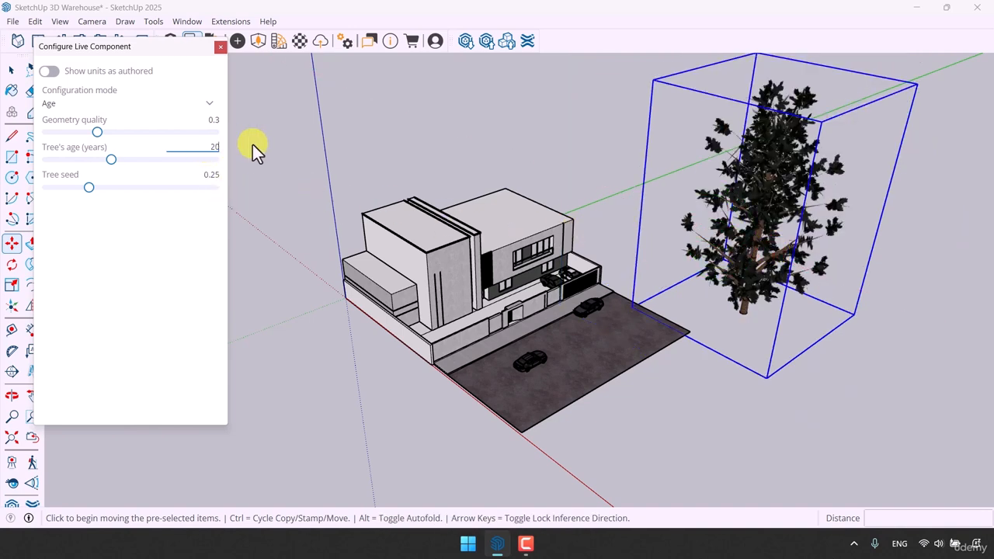
pyautogui.press('Return')
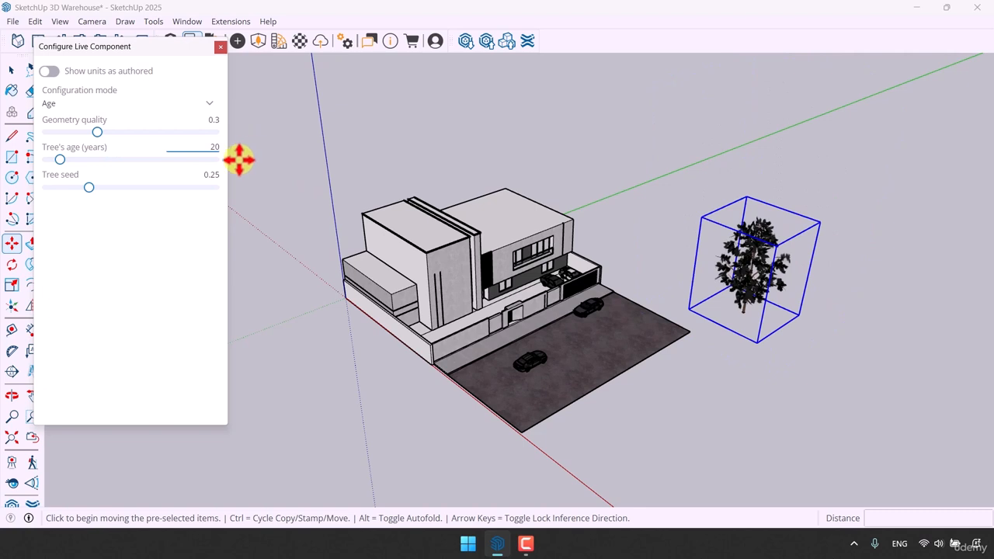
pyautogui.write('0.1')
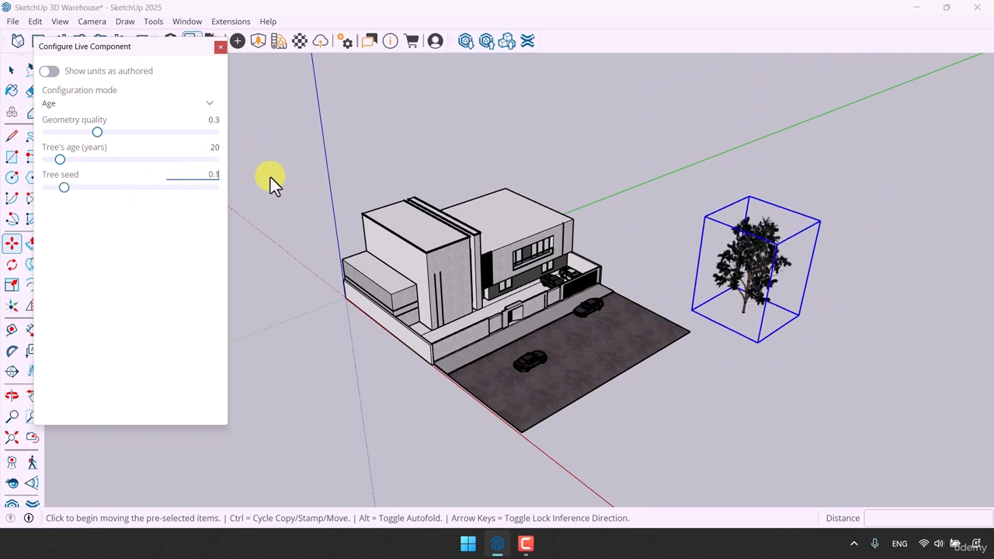
pyautogui.click(220, 45)
pyautogui.click(13, 71)
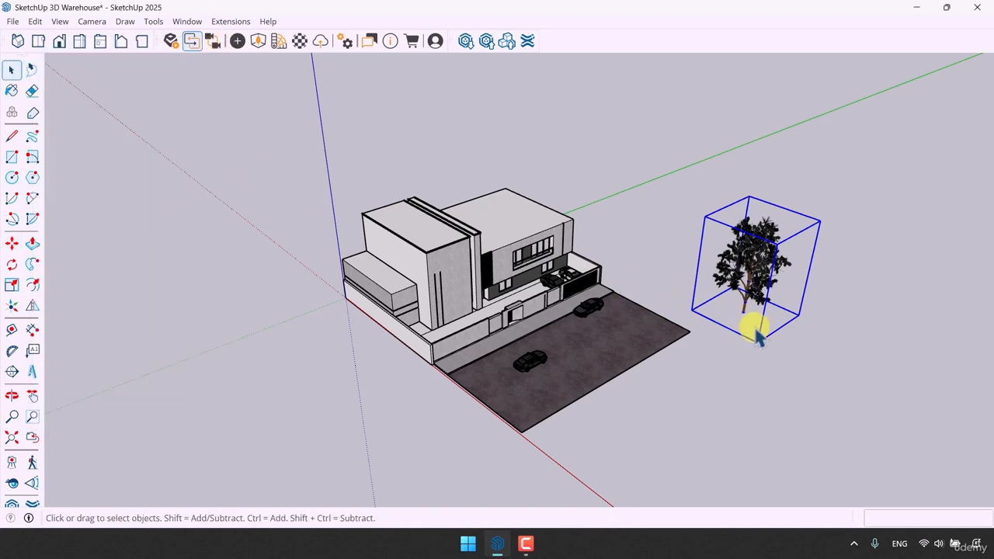
# - Move the oak tree from the open ground into the front yard behind the boundary wall, on the side away from the garage
pyautogui.click(12, 244)
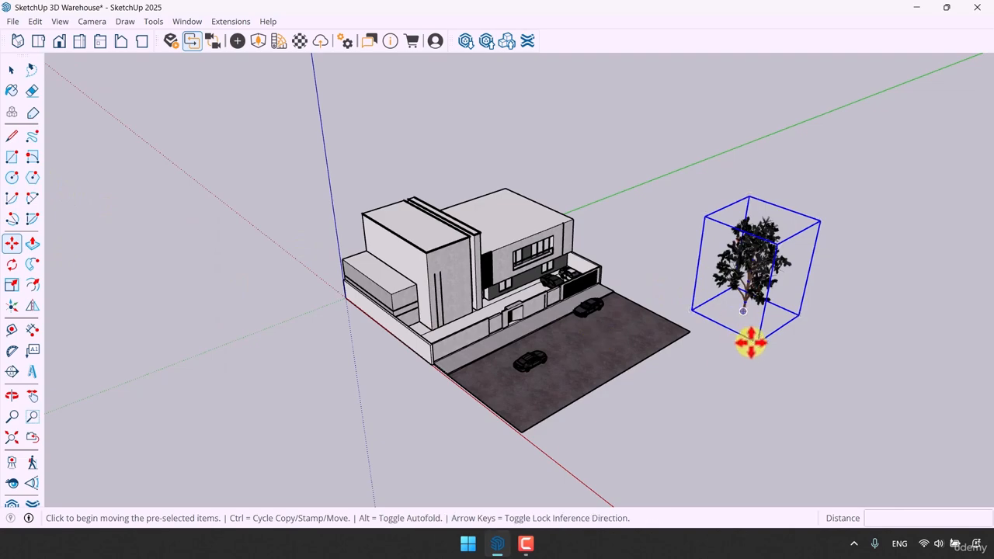
pyautogui.click(759, 341)
pyautogui.moveTo(597, 332); pyautogui.dragTo(706, 388, button='middle')
pyautogui.scroll(6, 582, 355)
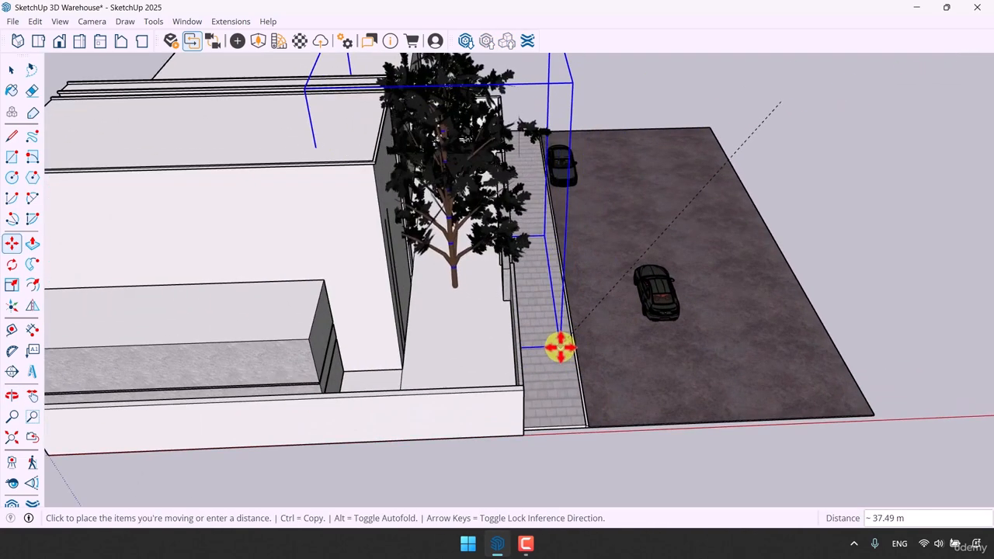
pyautogui.click(577, 403)
# - Move the oak tree parallel to the front wall, closer to the yard corner farthest from the garage
pyautogui.scroll(-6, 577, 403)
pyautogui.moveTo(368, 310); pyautogui.dragTo(459, 222, button='middle')
pyautogui.scroll(8, 466, 290)
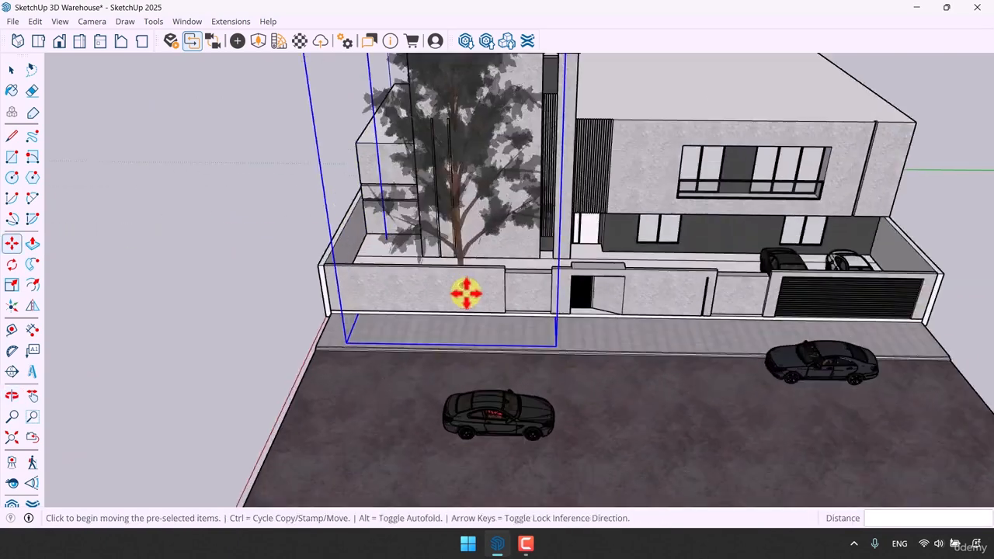
pyautogui.click(479, 331)
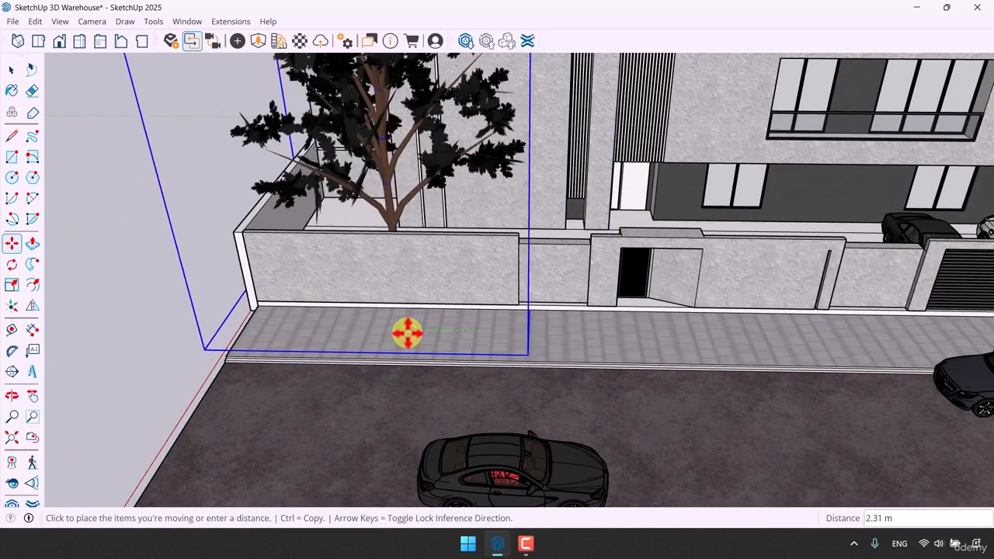
pyautogui.click(337, 326)
pyautogui.scroll(-6, 448, 288)
pyautogui.moveTo(447, 287); pyautogui.dragTo(473, 237, button='middle')
pyautogui.press('space')
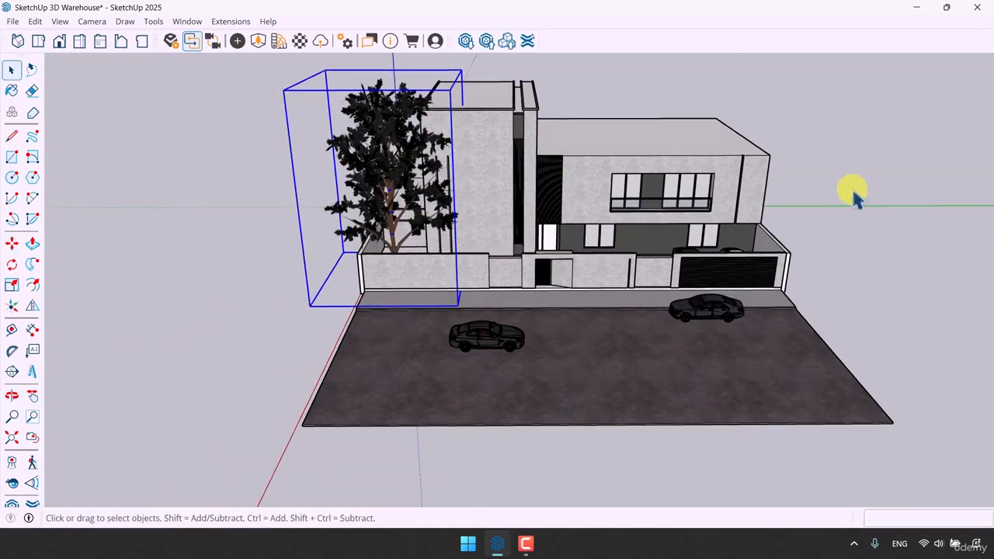
# - Copy the oak tree about 28.5 m along the front wall to the yard corner beside the parked cars
pyautogui.moveTo(798, 198); pyautogui.dragTo(706, 326, button='middle')
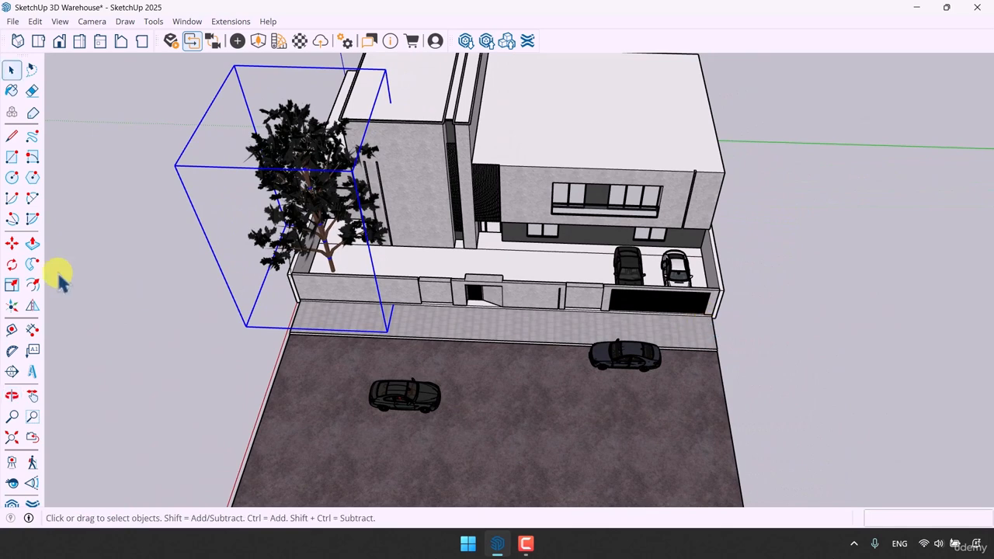
pyautogui.click(11, 244)
pyautogui.press('ctrl')
pyautogui.click(286, 380)
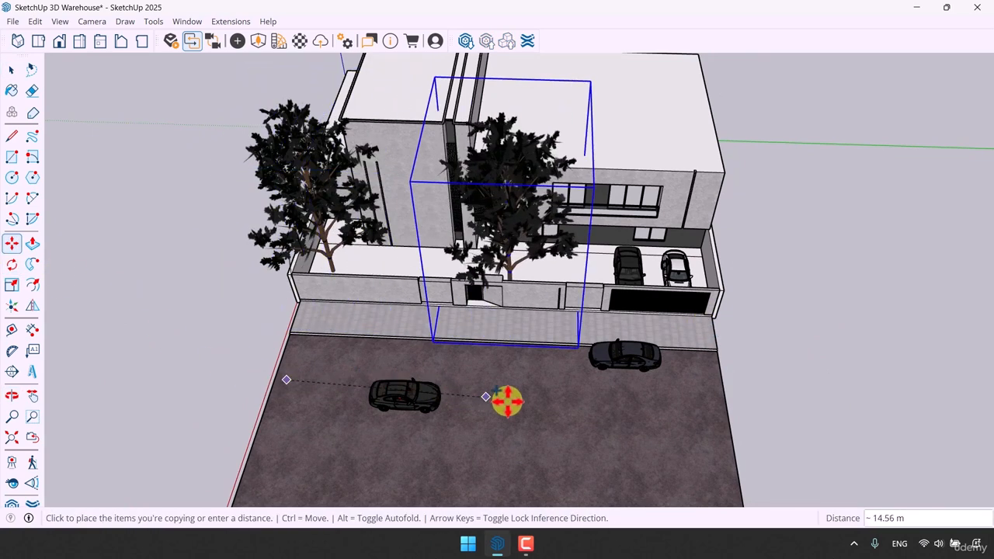
pyautogui.click(703, 393)
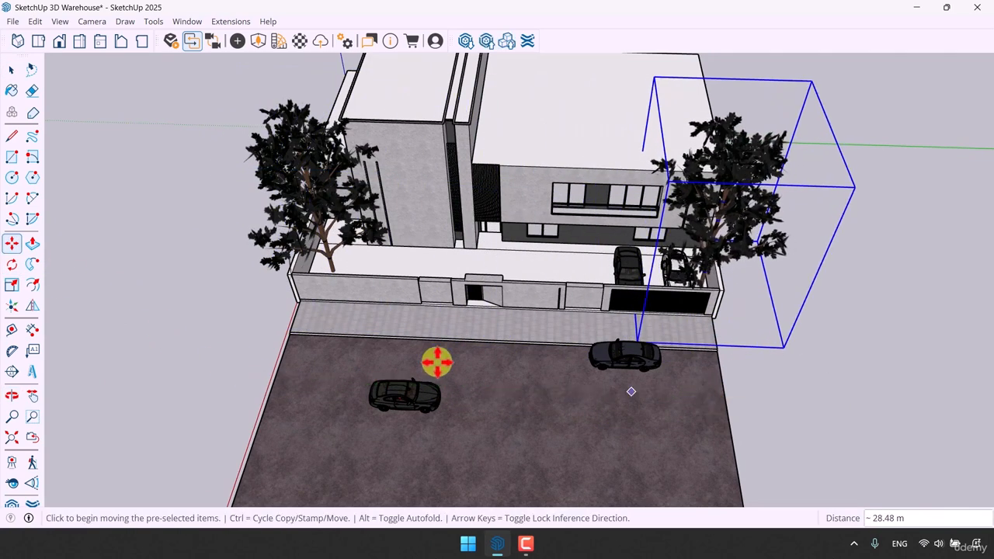
# - Flip the copied tree in the garage-side corner and clear the selection
pyautogui.click(32, 305)
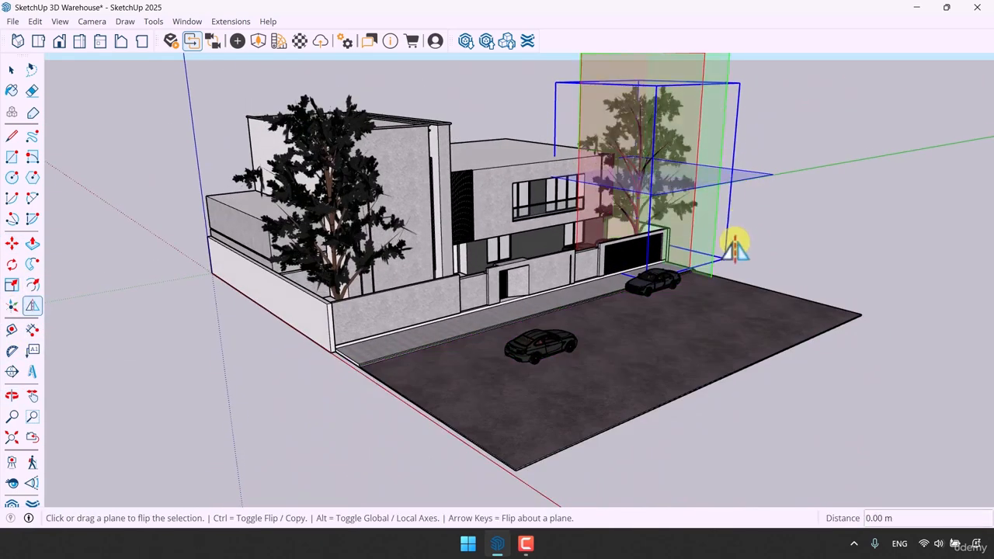
pyautogui.moveTo(738, 248); pyautogui.dragTo(427, 349, button='middle')
pyautogui.scroll(4, 737, 306)
pyautogui.press('space')
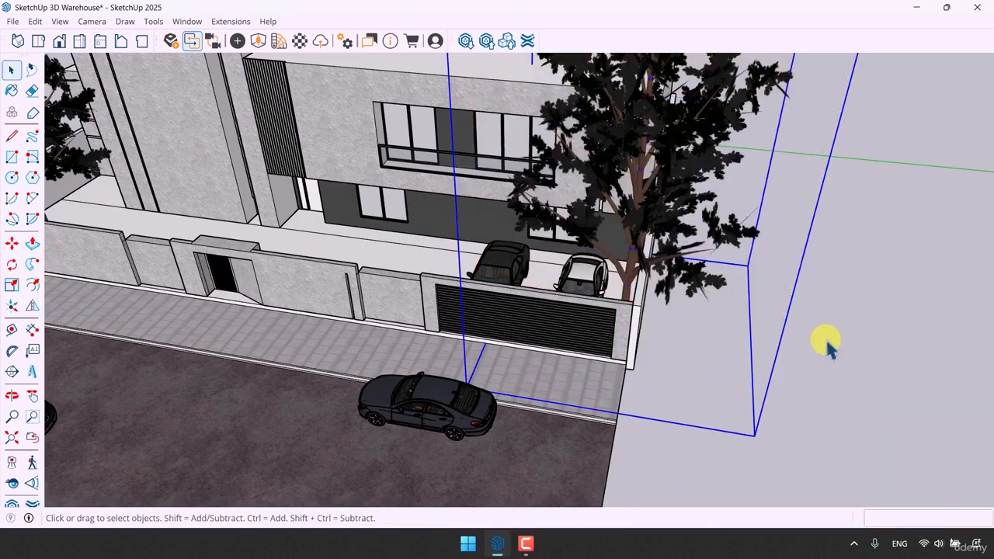
pyautogui.click(827, 344)
pyautogui.scroll(-4, 824, 342)
pyautogui.moveTo(649, 249); pyautogui.dragTo(815, 337, button='middle')
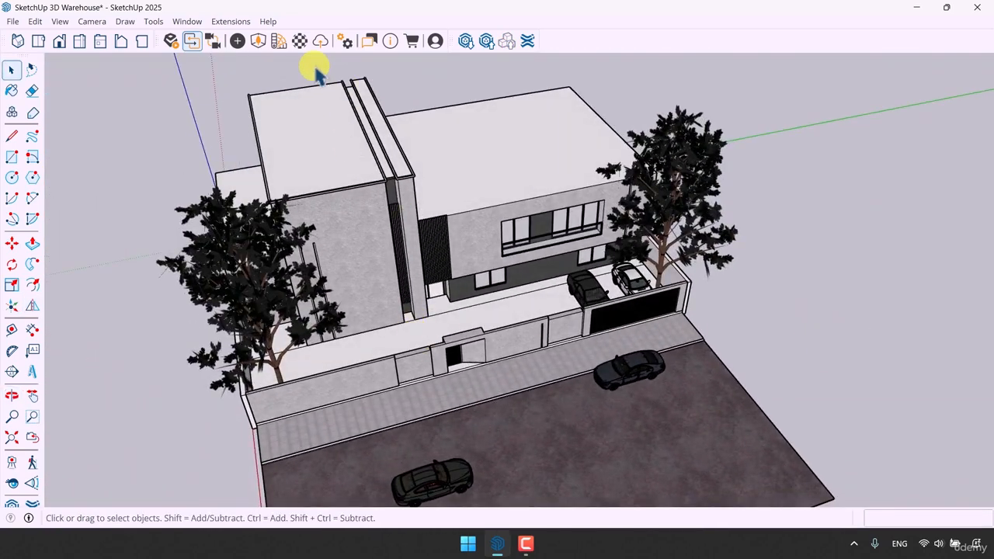
# - Load the single-arm Street Light model from a 3D Warehouse search for "Street Light" and place it at the sidewalk's road edge beside the car
pyautogui.click(469, 42)
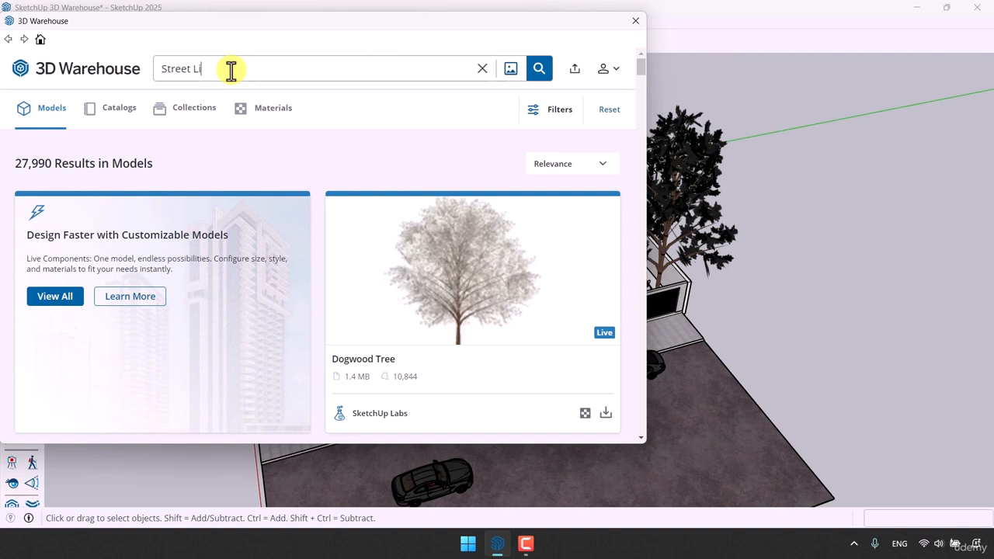
pyautogui.press('Return')
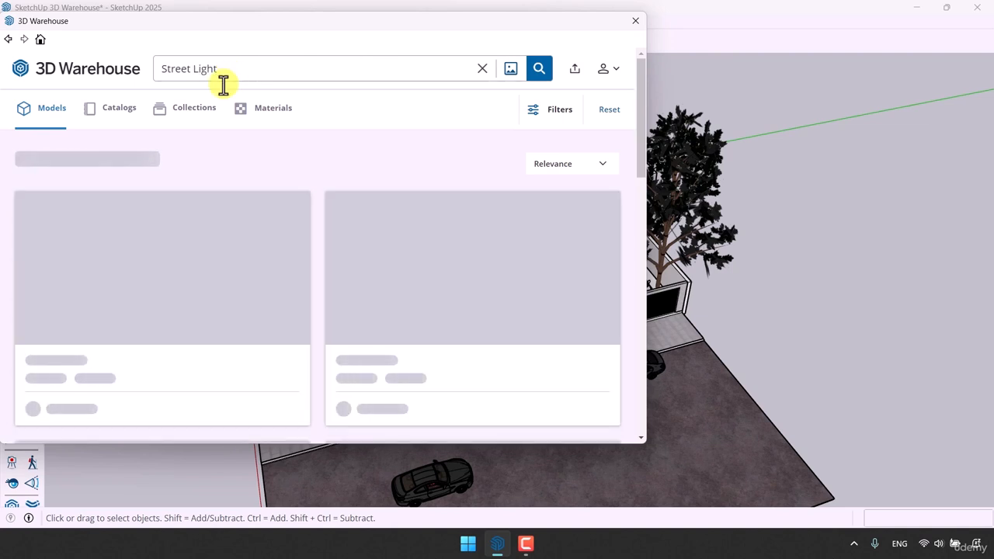
pyautogui.scroll(-3, 491, 281)
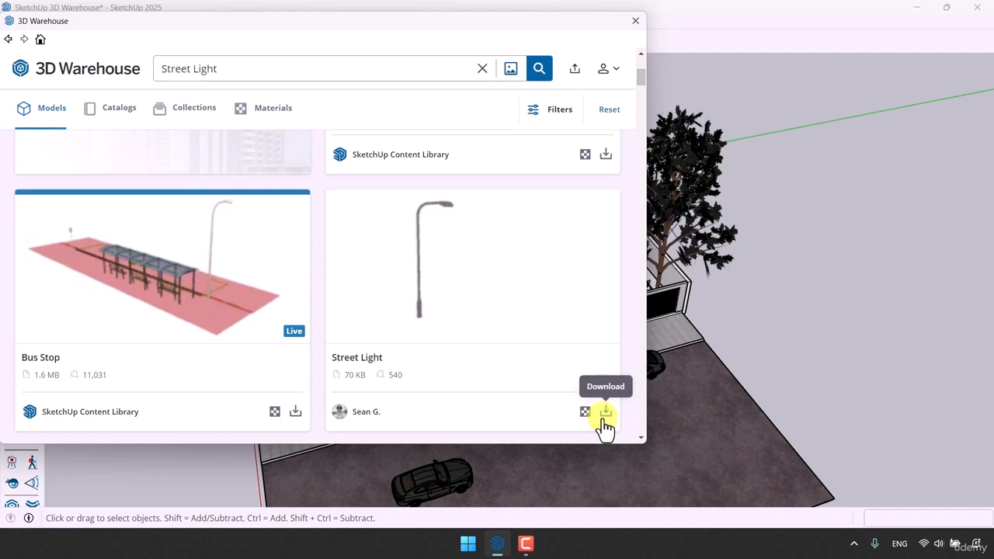
pyautogui.click(606, 413)
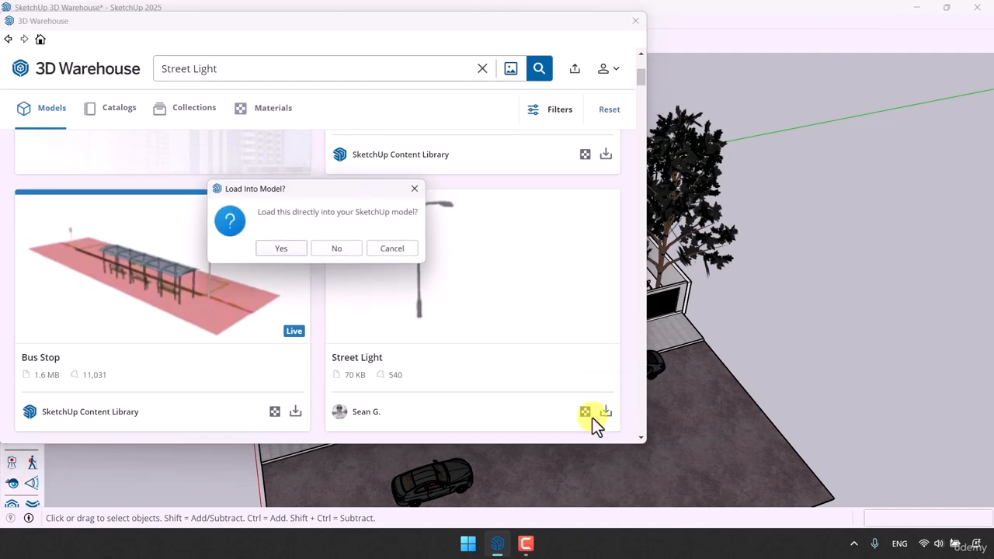
pyautogui.click(266, 247)
pyautogui.scroll(5, 553, 373)
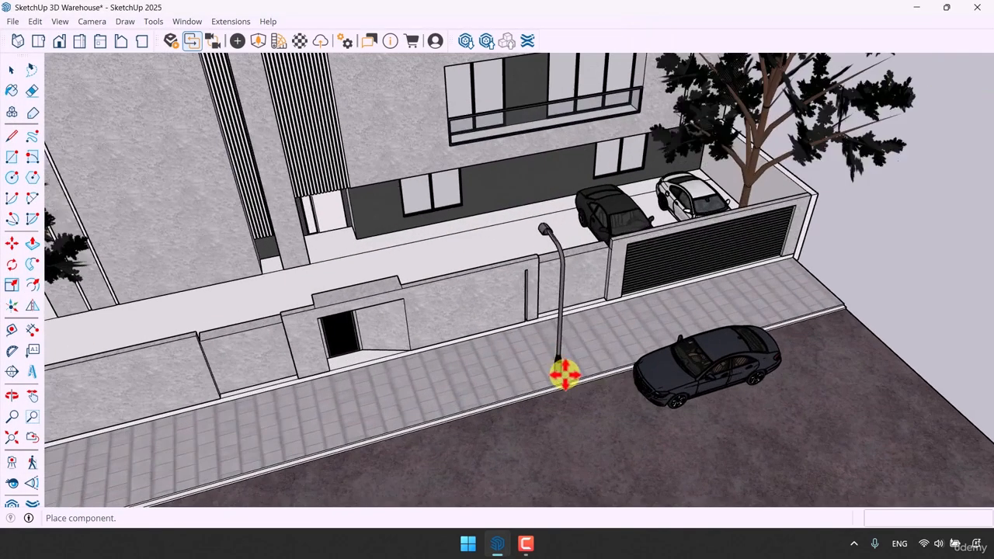
pyautogui.click(603, 367)
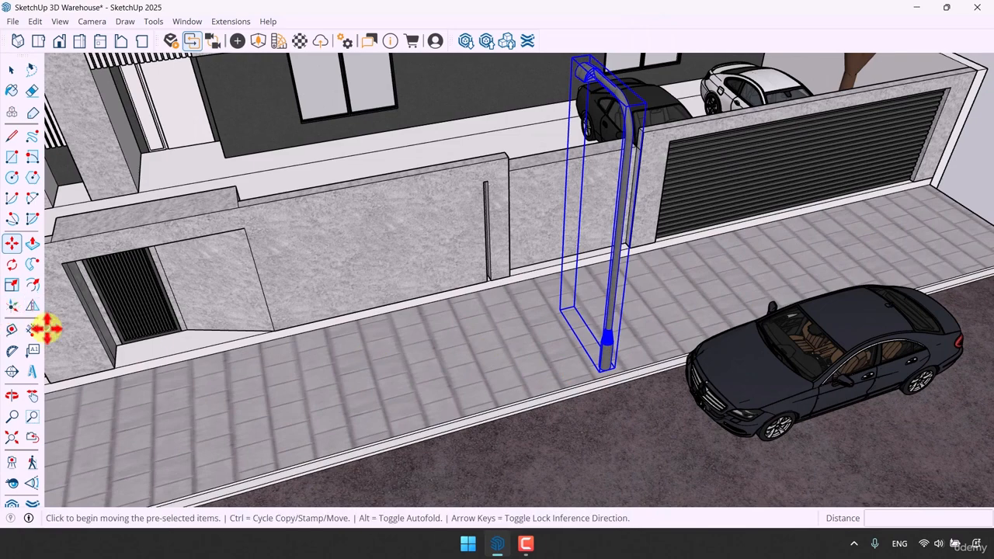
# - Flip the street light about its red plane so the lamp arm reaches toward the road
pyautogui.click(32, 305)
pyautogui.scroll(-3, 533, 230)
pyautogui.scroll(2, 554, 181)
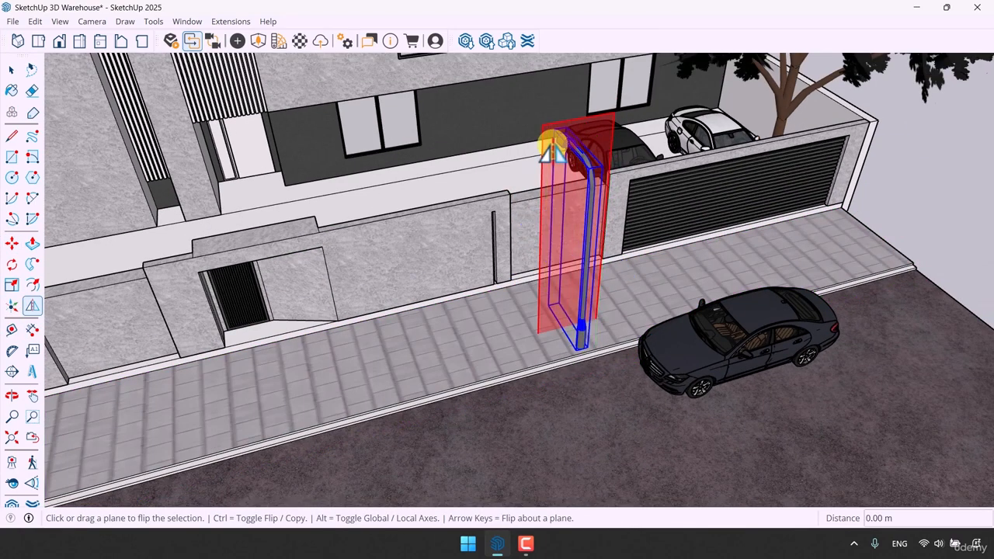
pyautogui.click(551, 145)
# - Move the flipped street light to the sidewalk's road edge, then shift it slightly along the kerb toward the garage
pyautogui.click(11, 243)
pyautogui.click(569, 401)
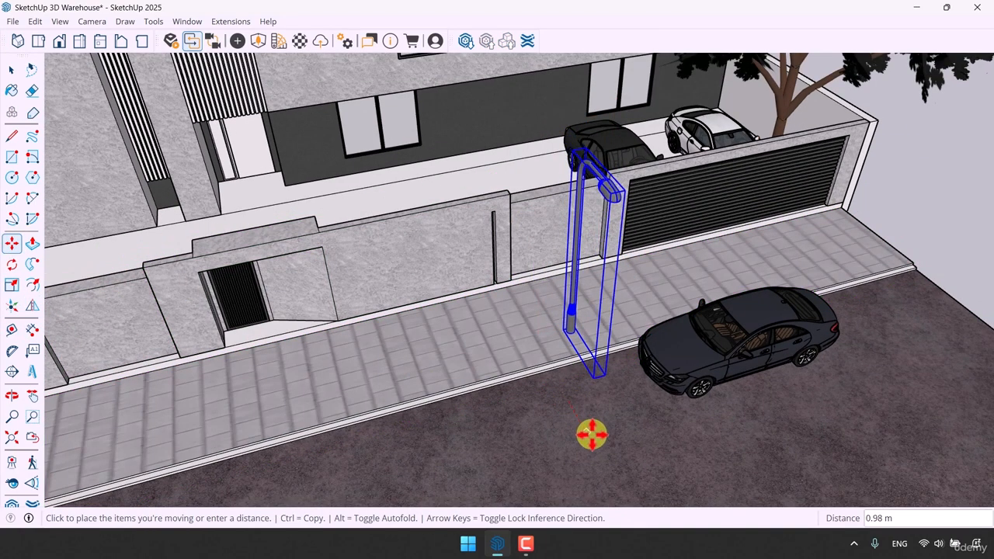
pyautogui.click(602, 453)
pyautogui.scroll(-1, 536, 428)
pyautogui.moveTo(536, 428); pyautogui.dragTo(389, 355, button='middle')
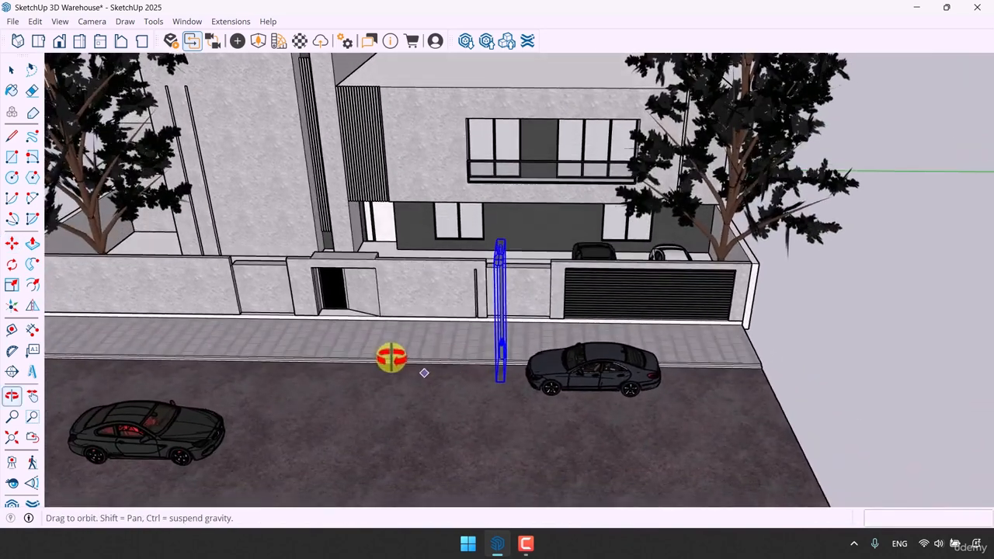
pyautogui.click(507, 433)
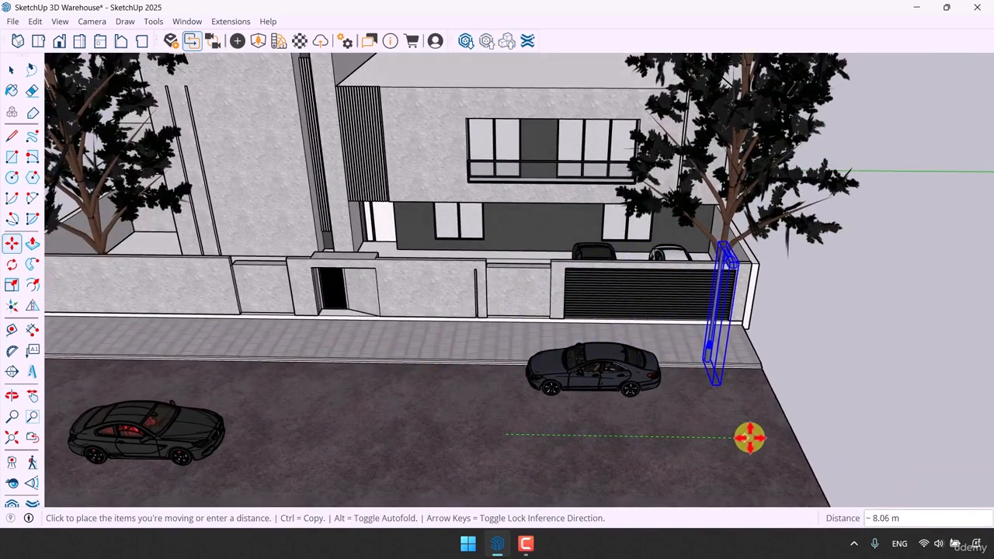
pyautogui.click(525, 434)
# - Move the sedan parked in front of the garage about 4.12 m along the road, toward the entrance gate
pyautogui.press('space')
pyautogui.click(570, 389)
pyautogui.click(12, 244)
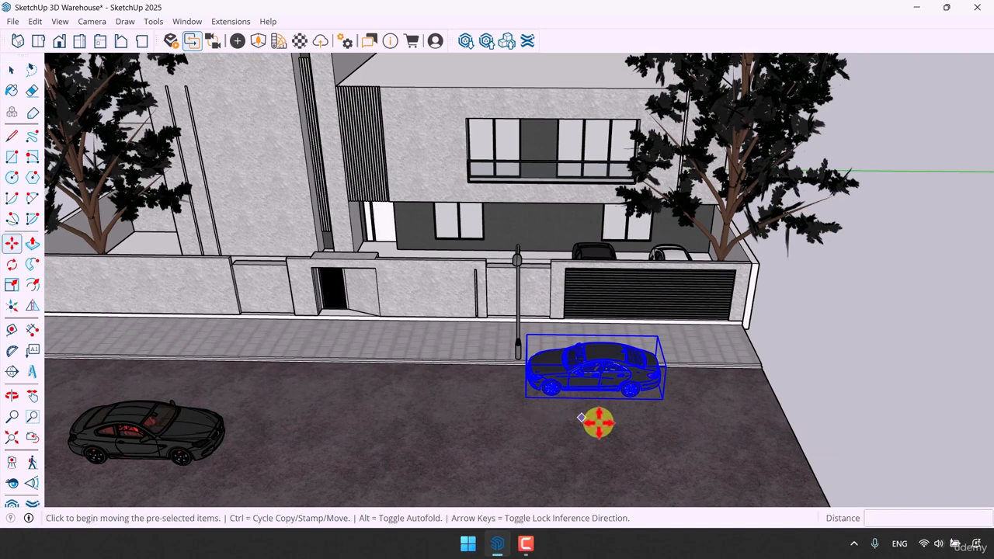
pyautogui.click(595, 414)
pyautogui.click(494, 427)
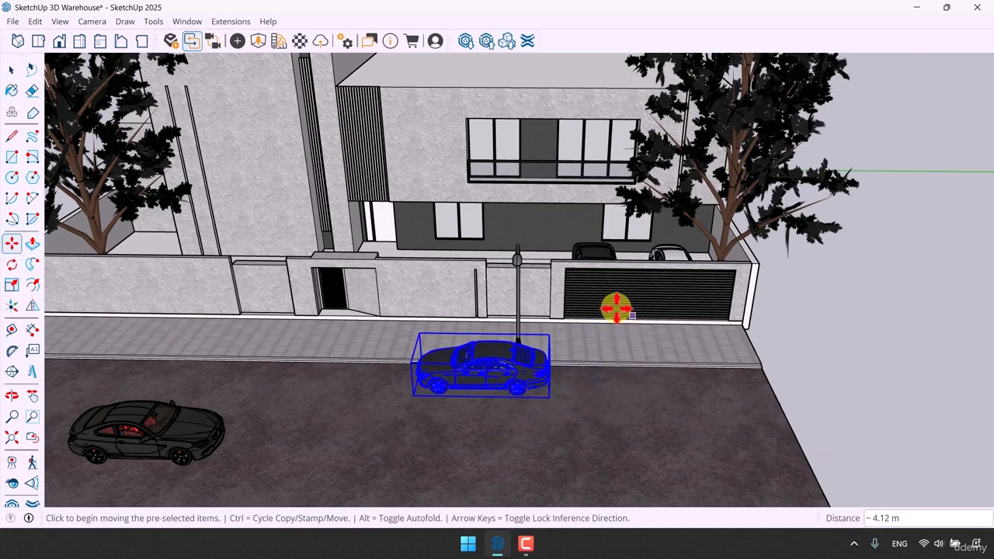
# - Move the street light along the sidewalk past the entrance gate, to the wall section farthest from the garage
pyautogui.moveTo(522, 425); pyautogui.dragTo(642, 401, button='middle')
pyautogui.press('space')
pyautogui.click(603, 268)
pyautogui.click(11, 243)
pyautogui.click(733, 423)
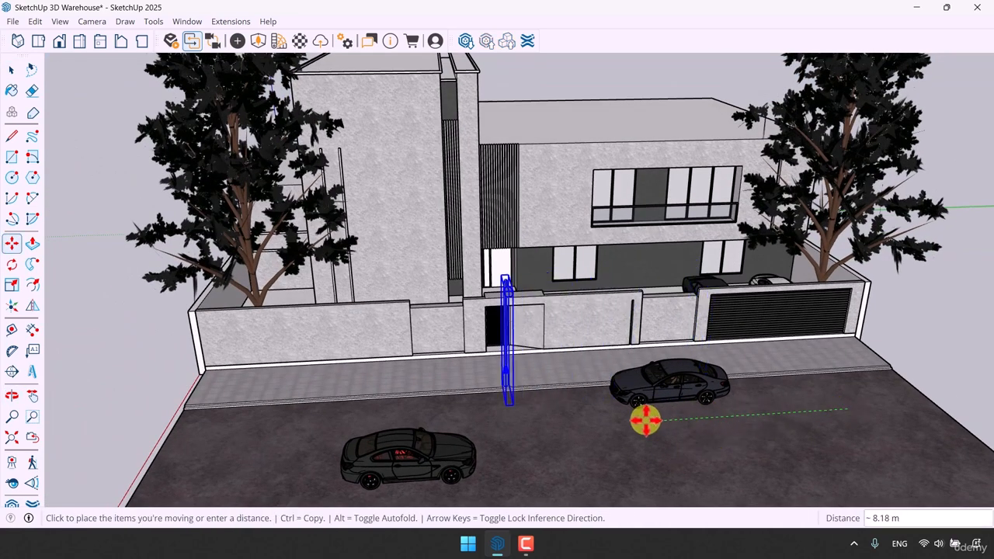
pyautogui.click(502, 423)
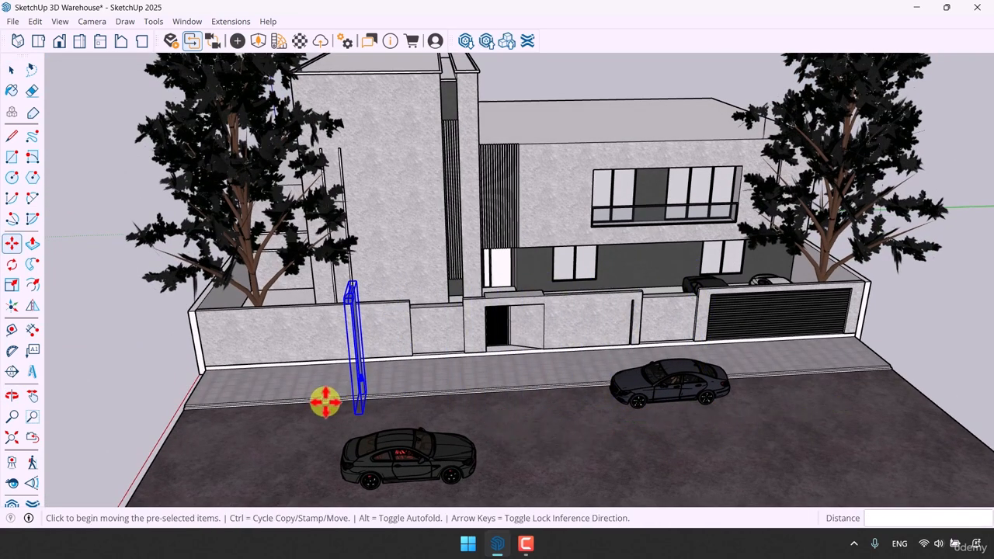
# - Copy the street light about 14.72 m along the sidewalk to the near end of the garage door and clear the selection
pyautogui.scroll(-3, 311, 412)
pyautogui.scroll(3, 327, 442)
pyautogui.press('ctrl')
pyautogui.click(336, 460)
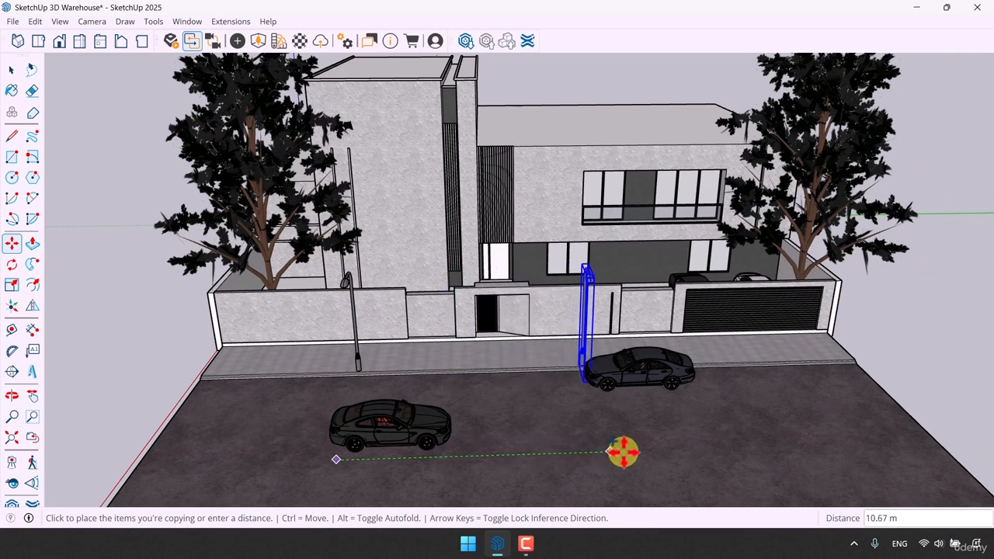
pyautogui.click(714, 450)
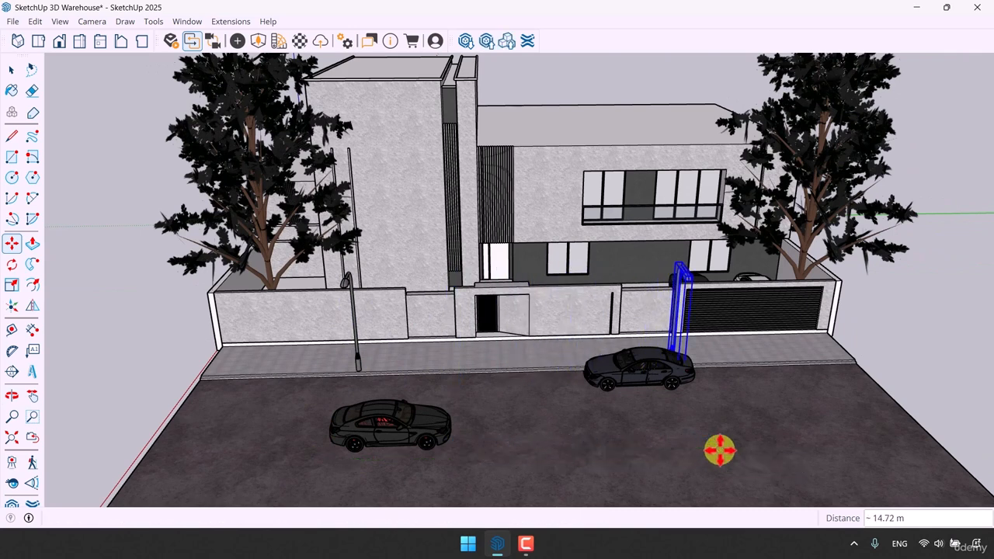
pyautogui.press('space')
pyautogui.click(966, 332)
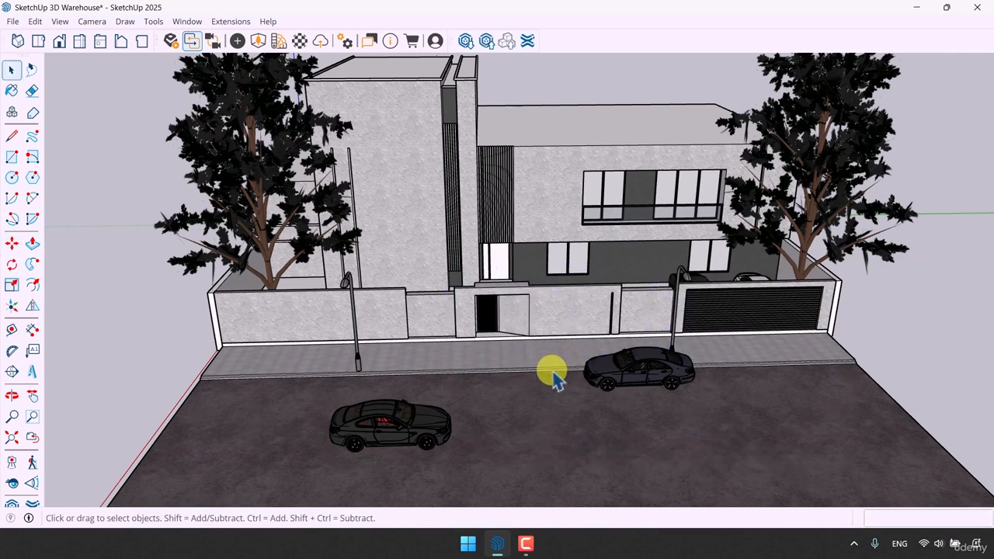
# - Search 3D Warehouse for "Flower Box"
pyautogui.scroll(3, 531, 295)
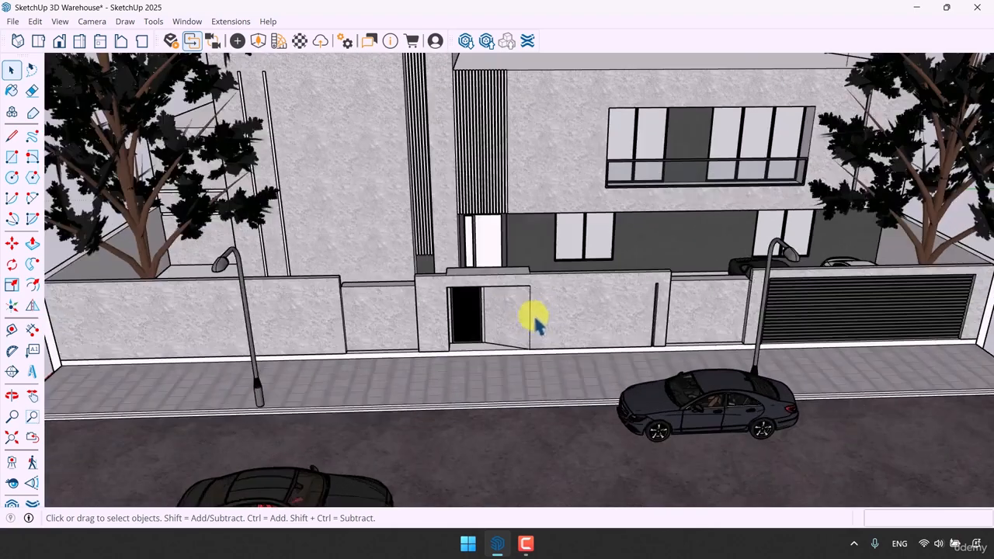
pyautogui.moveTo(533, 318); pyautogui.dragTo(577, 351, button='middle')
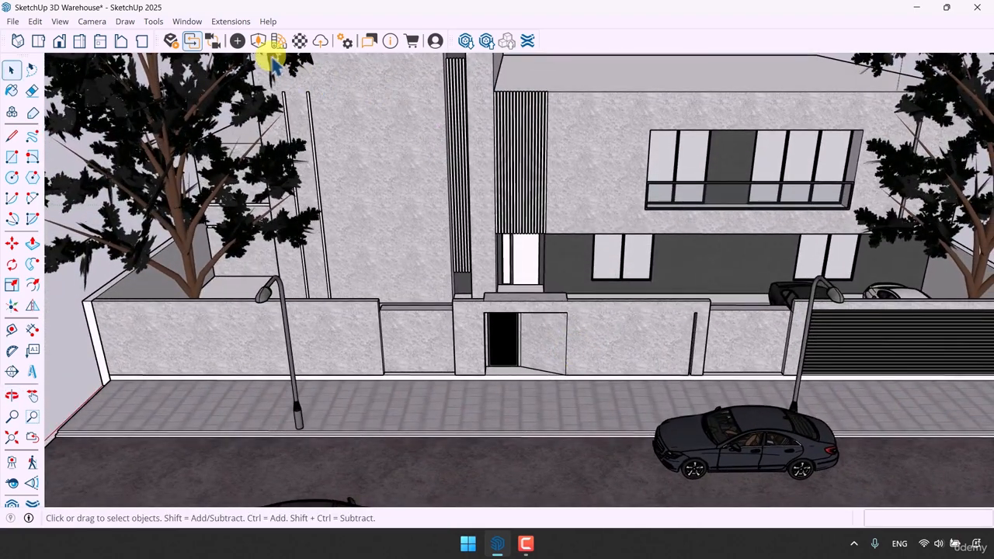
pyautogui.click(466, 42)
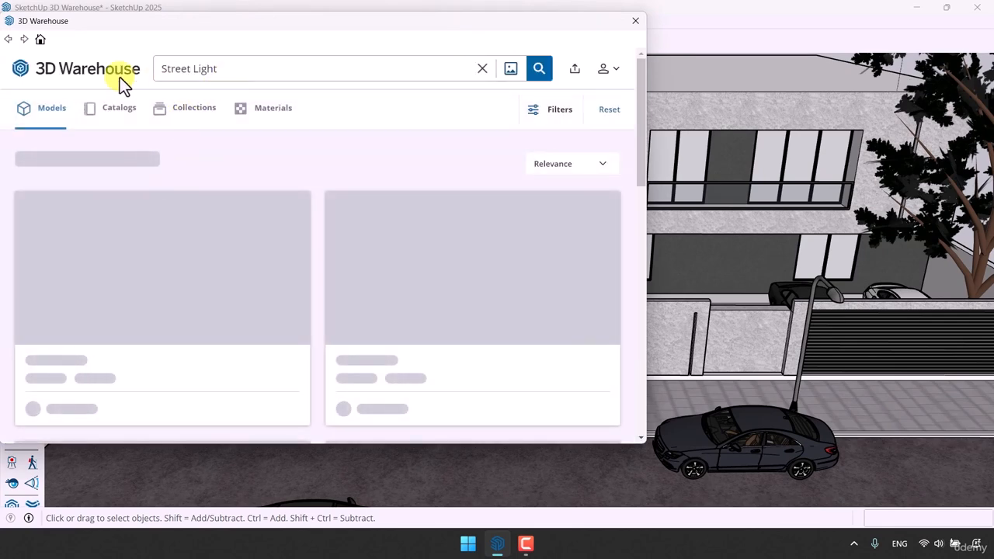
pyautogui.click(133, 82)
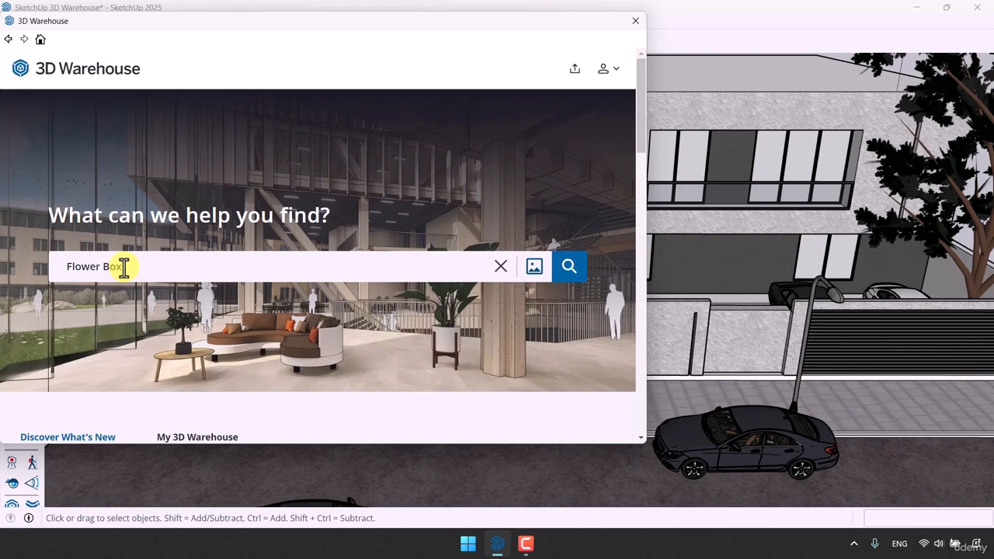
pyautogui.press('Return')
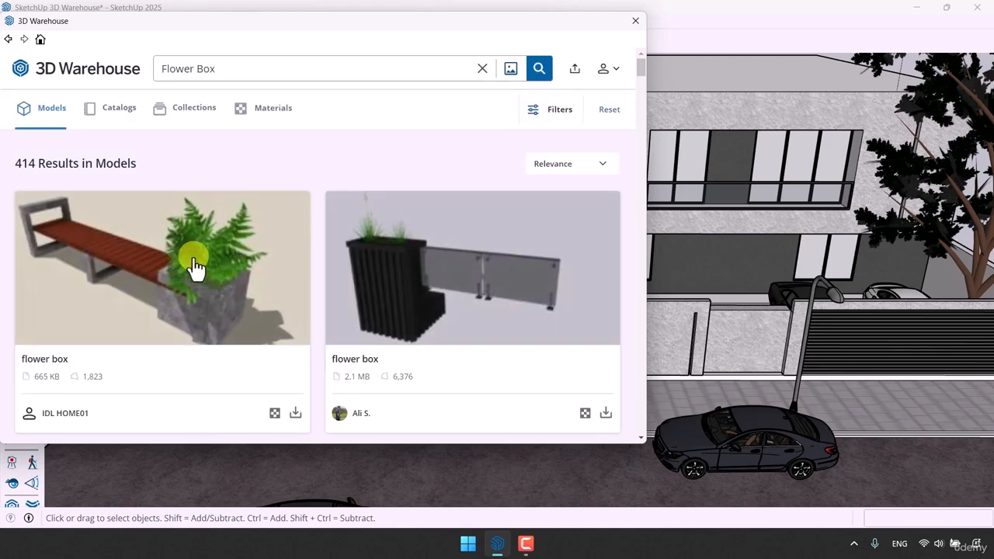
# - Load the dark wooden Flower Box with white flowers into the model and place it before the recessed wall beside the garage
pyautogui.scroll(-4, 283, 248)
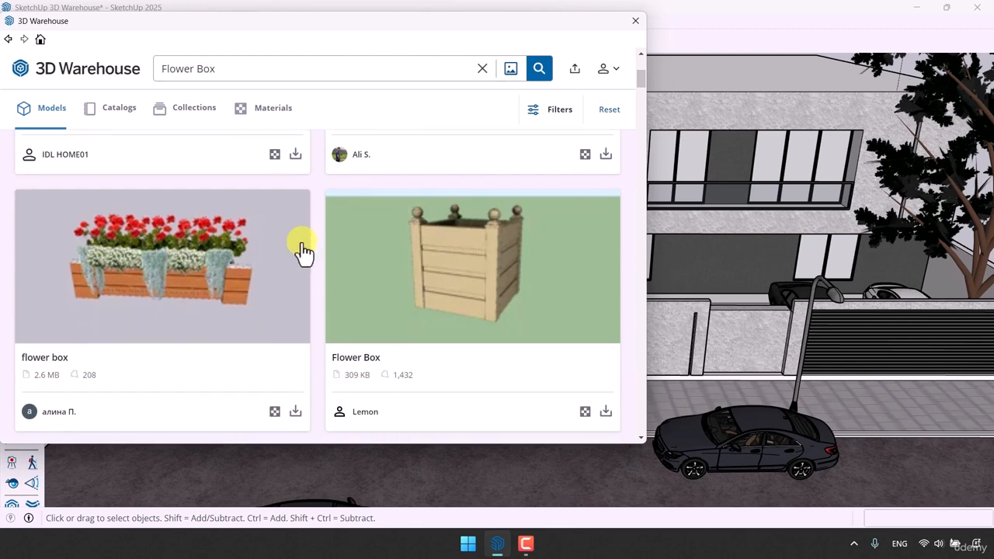
pyautogui.scroll(-7, 274, 260)
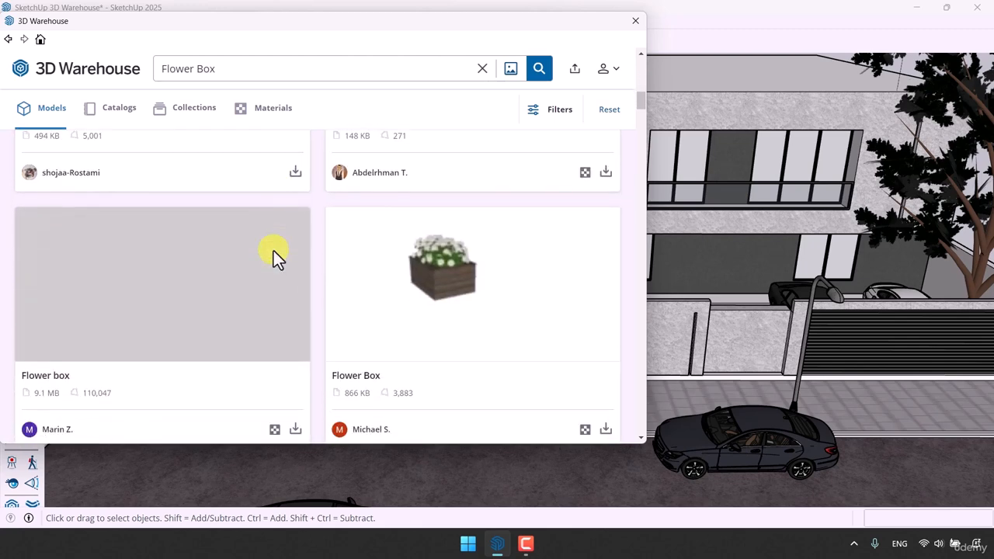
pyautogui.click(604, 348)
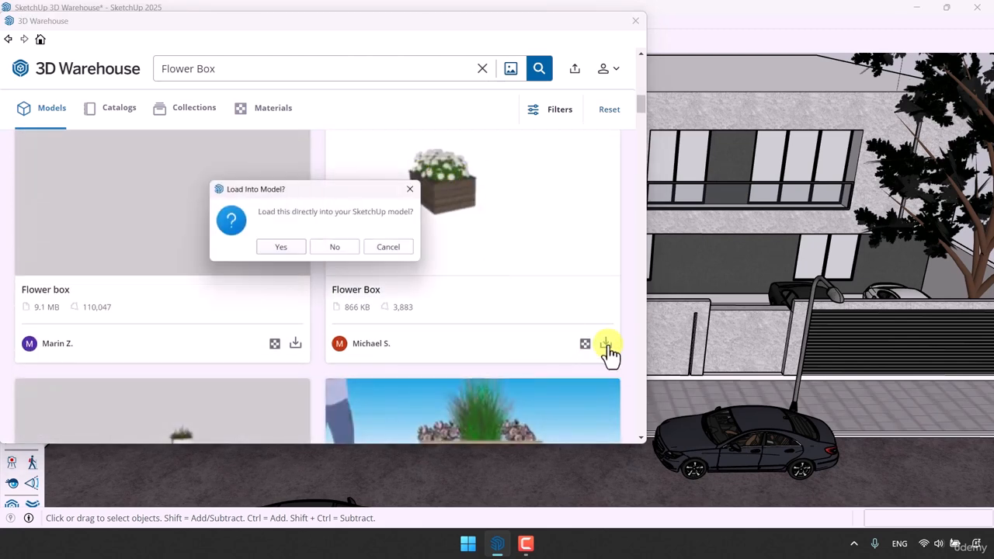
pyautogui.click(295, 247)
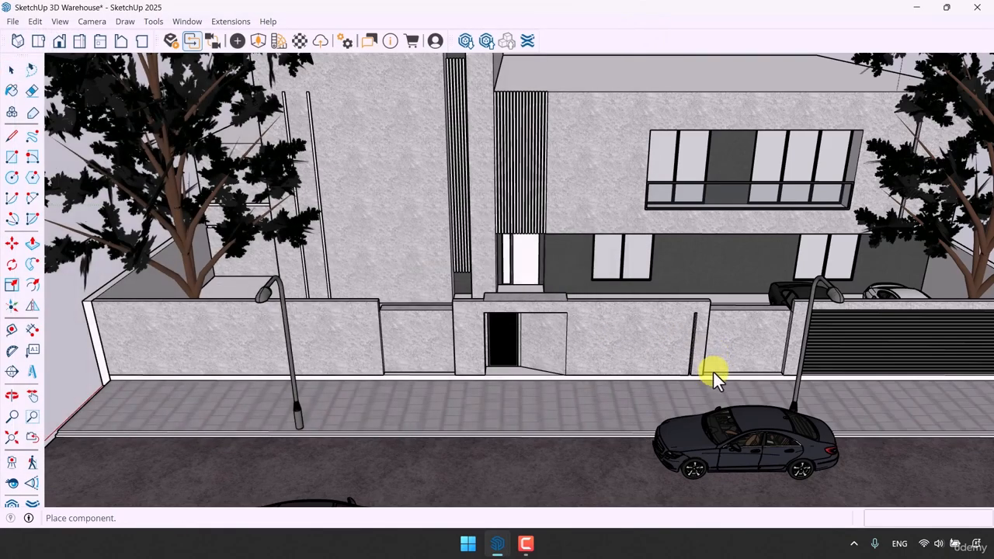
pyautogui.scroll(4, 719, 375)
pyautogui.scroll(2, 715, 384)
pyautogui.click(703, 392)
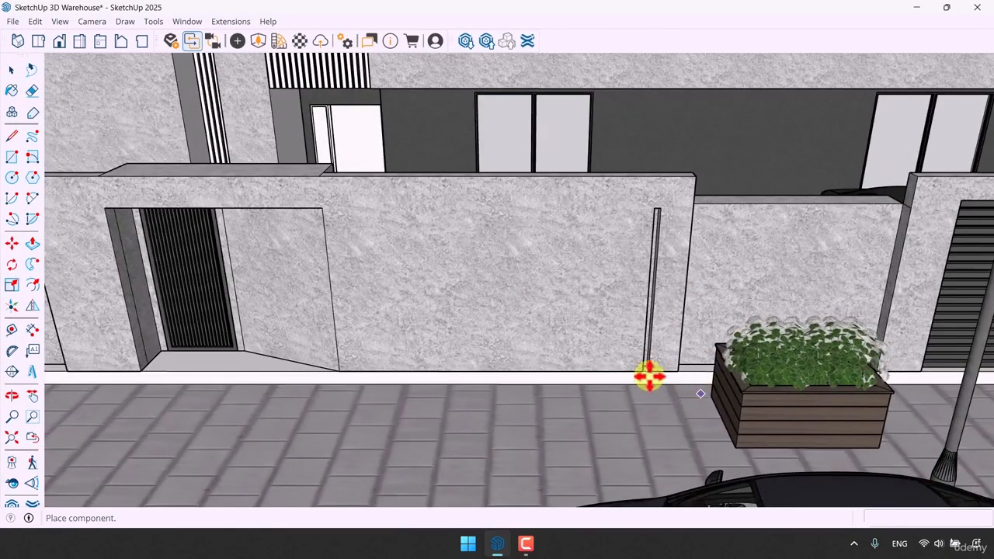
# - Scale the flower box uniformly to about 0.6, then reduce its depth along the red axis to about 0.64
pyautogui.moveTo(647, 377); pyautogui.dragTo(730, 324, button='middle')
pyautogui.scroll(3, 730, 325)
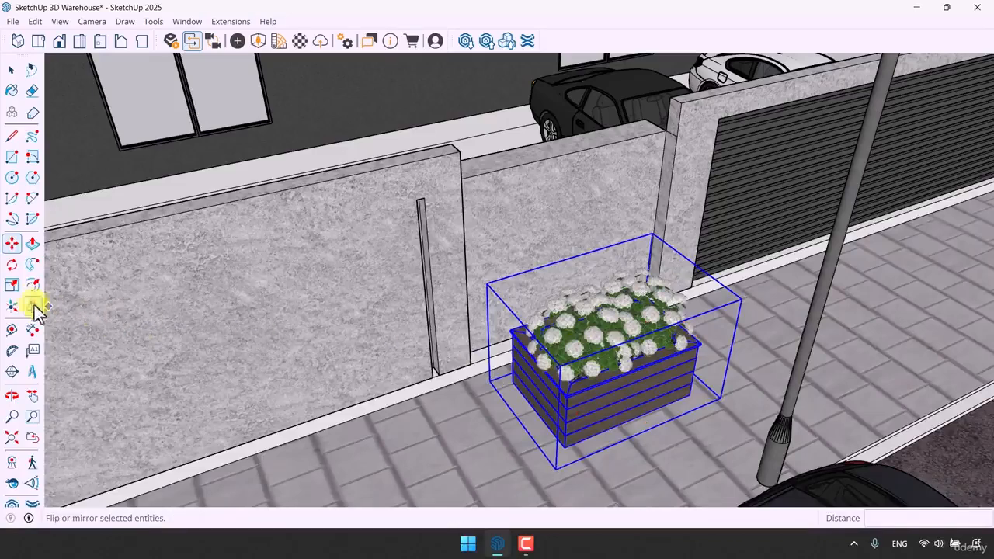
pyautogui.click(13, 287)
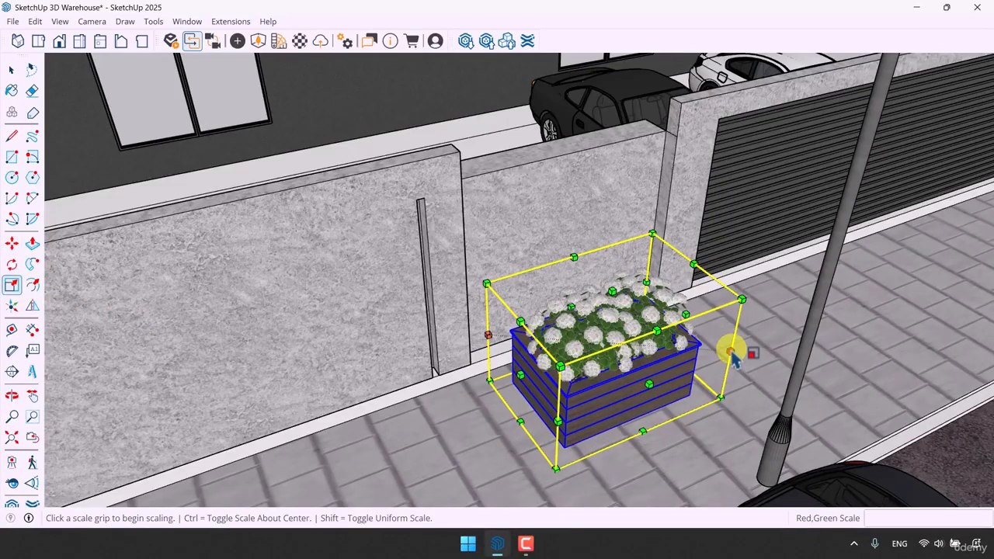
pyautogui.click(742, 299)
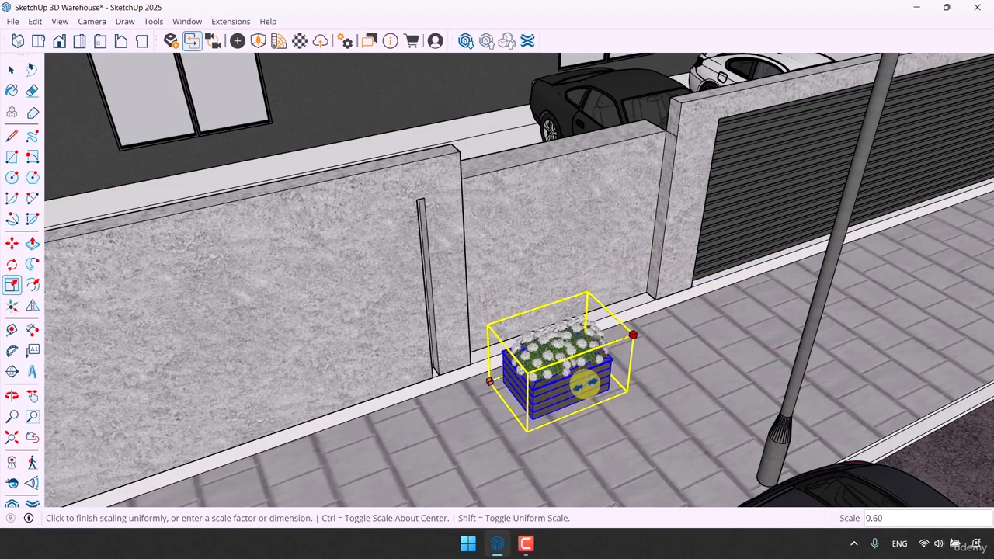
pyautogui.click(584, 381)
pyautogui.click(571, 377)
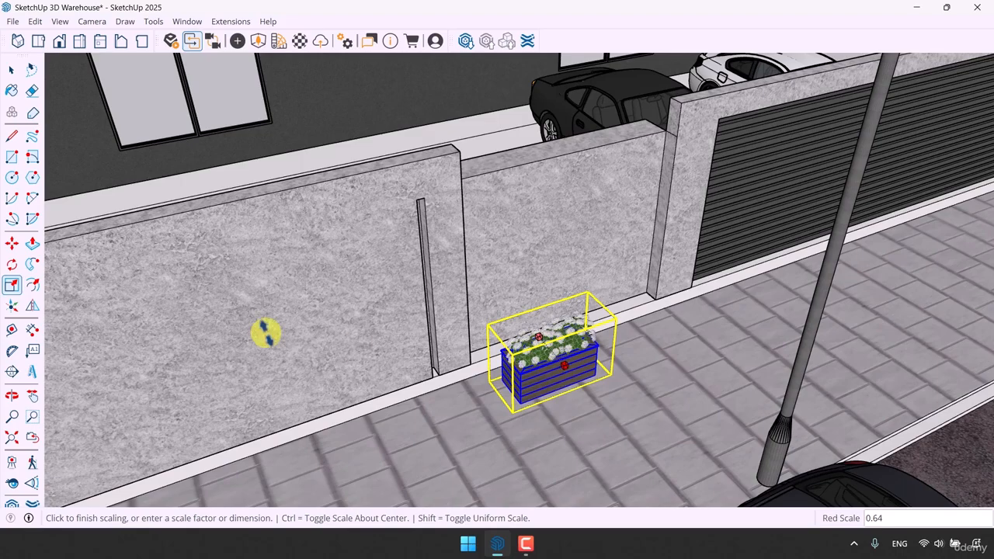
pyautogui.click(266, 334)
# - Move the flower box back against the recessed wall, at the end farthest from the garage
pyautogui.press('m')
pyautogui.scroll(5, 419, 388)
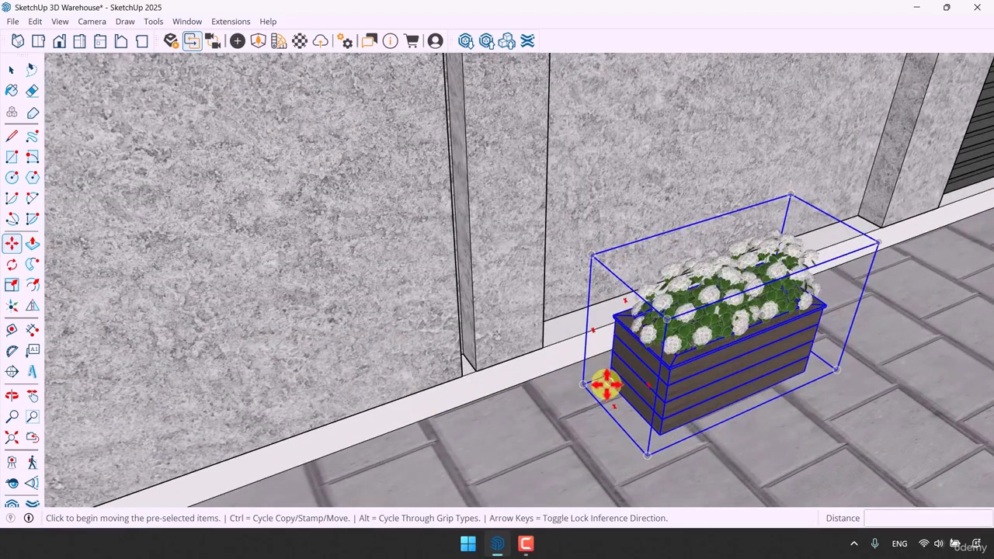
pyautogui.click(607, 384)
pyautogui.moveTo(684, 361); pyautogui.dragTo(457, 286, button='middle')
pyautogui.scroll(-1, 457, 286)
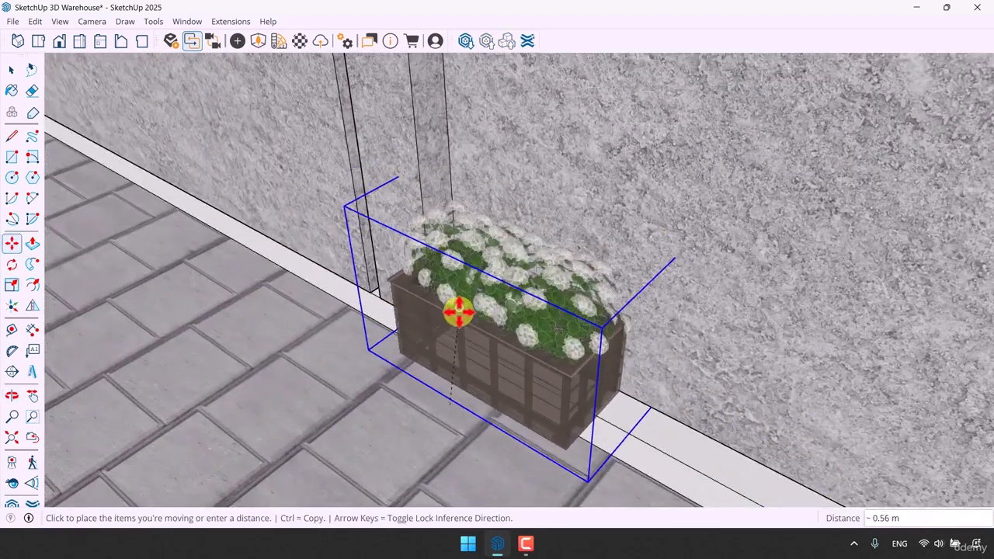
pyautogui.click(454, 313)
# - Copy the flower box along the recessed wall toward the garage, about 1.18 m from the original
pyautogui.scroll(-5, 456, 315)
pyautogui.moveTo(497, 361); pyautogui.dragTo(582, 411, button='middle')
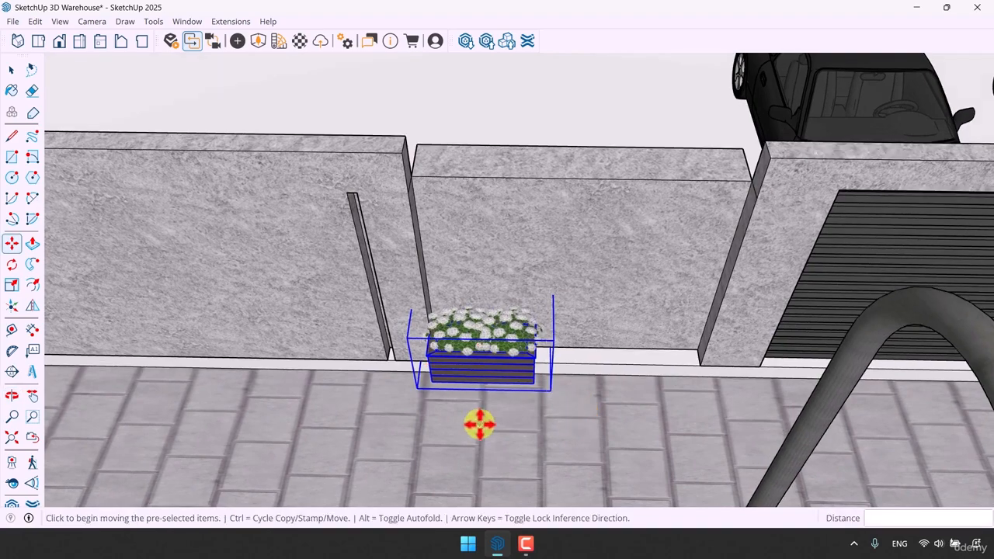
pyautogui.press('ctrl')
pyautogui.click(456, 415)
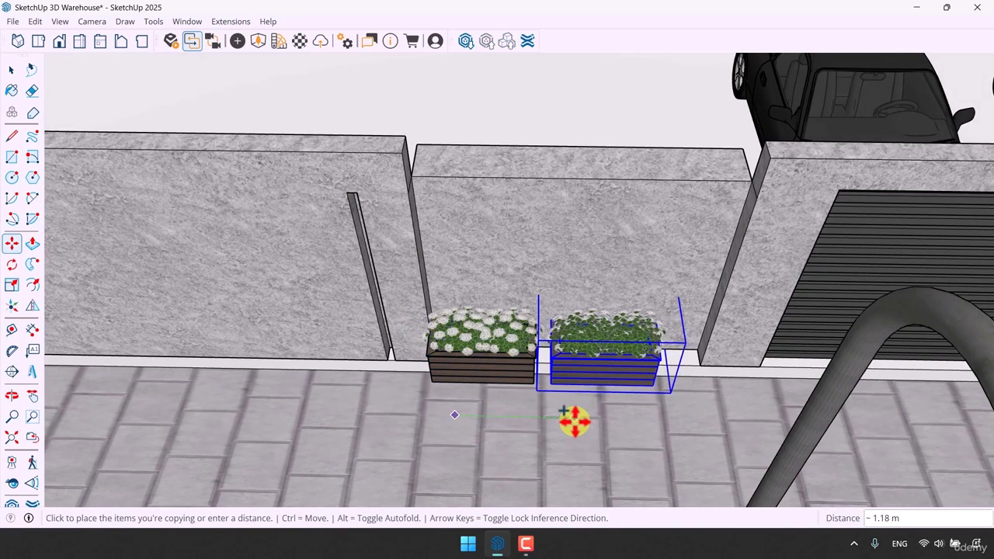
pyautogui.click(574, 420)
# - Move the copied flower box 0.17 m back so its end sits flush against the first box
pyautogui.press('space')
pyautogui.press('m')
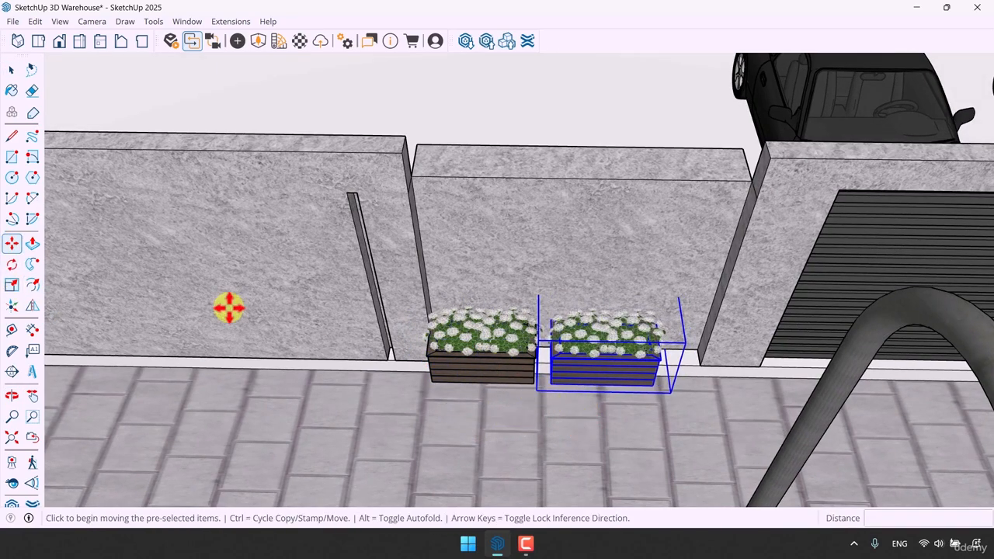
pyautogui.scroll(6, 572, 400)
pyautogui.click(615, 381)
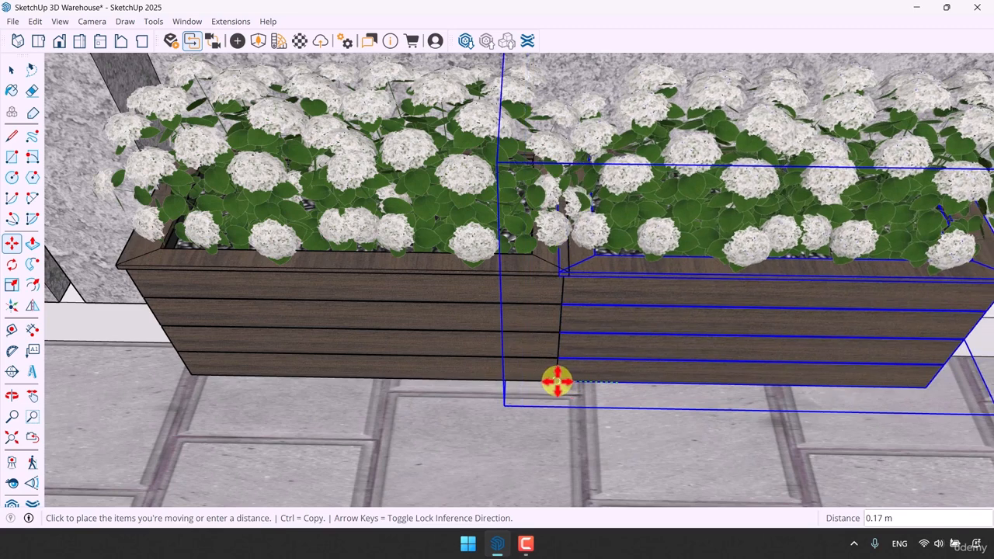
pyautogui.click(556, 381)
pyautogui.scroll(-6, 337, 362)
pyautogui.press('space')
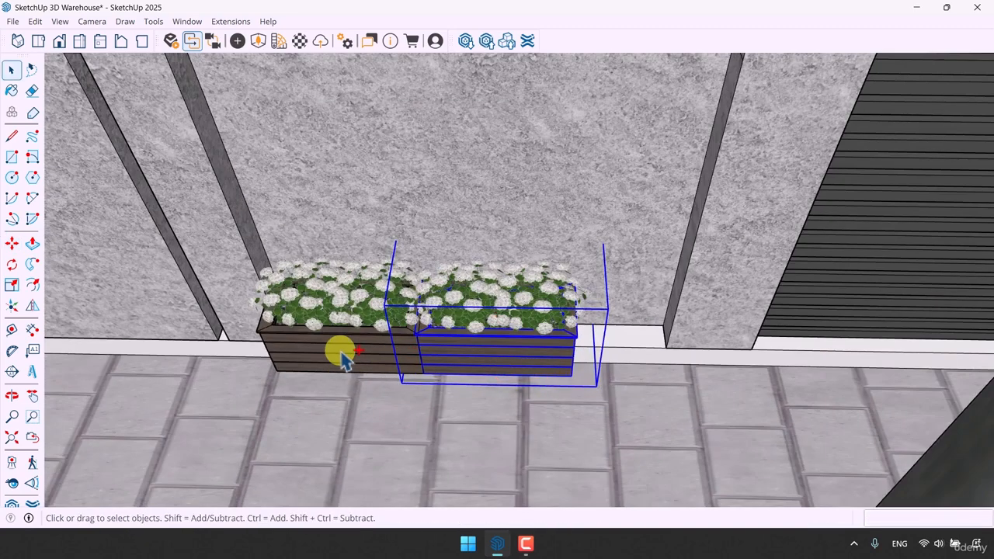
# - Scale both flower boxes together along the green axis to about 1.26, then fine-tune their length to fit the wall recess
pyautogui.keyDown('ctrl'); pyautogui.click(340, 350); pyautogui.keyUp('ctrl')
pyautogui.click(12, 285)
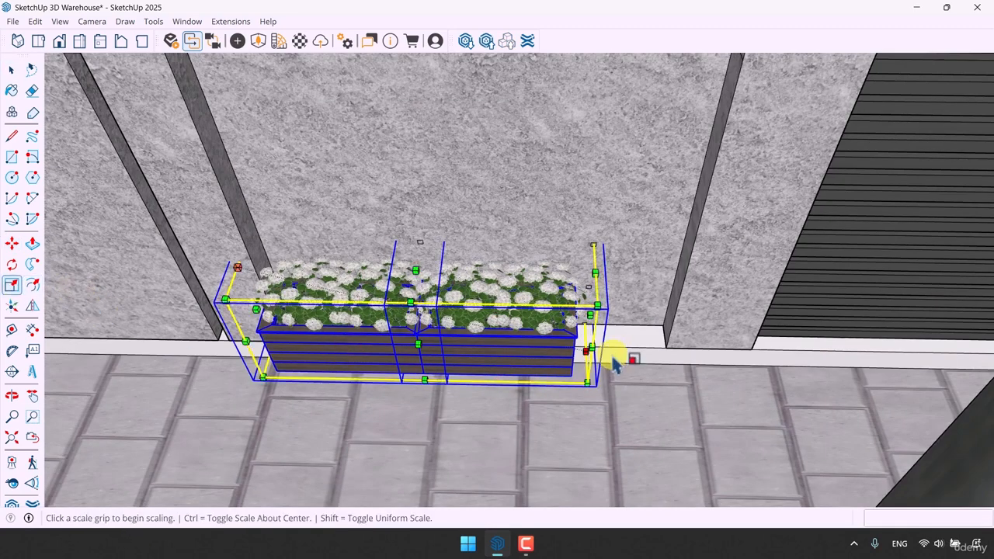
pyautogui.click(593, 318)
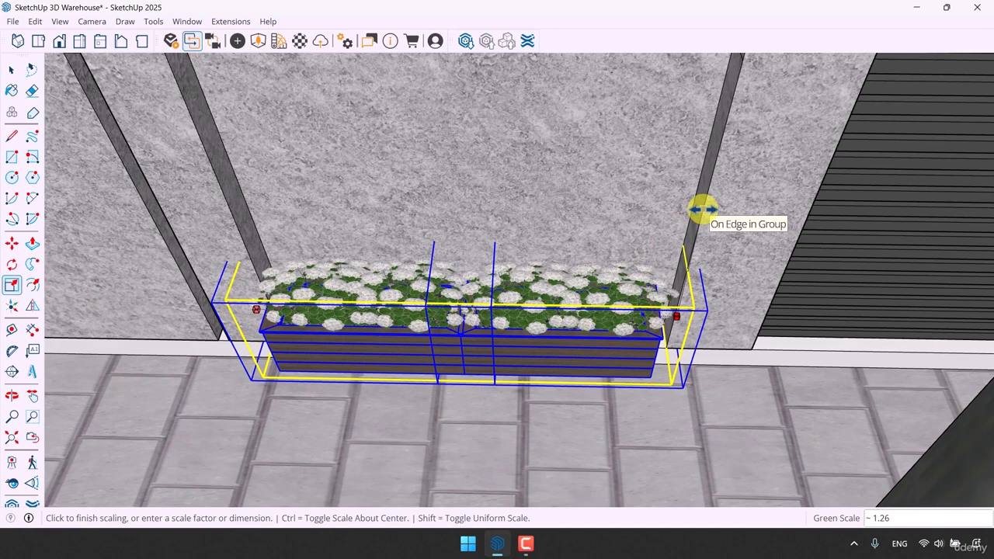
pyautogui.click(703, 210)
pyautogui.moveTo(748, 364); pyautogui.dragTo(642, 374, button='middle')
pyautogui.click(641, 374)
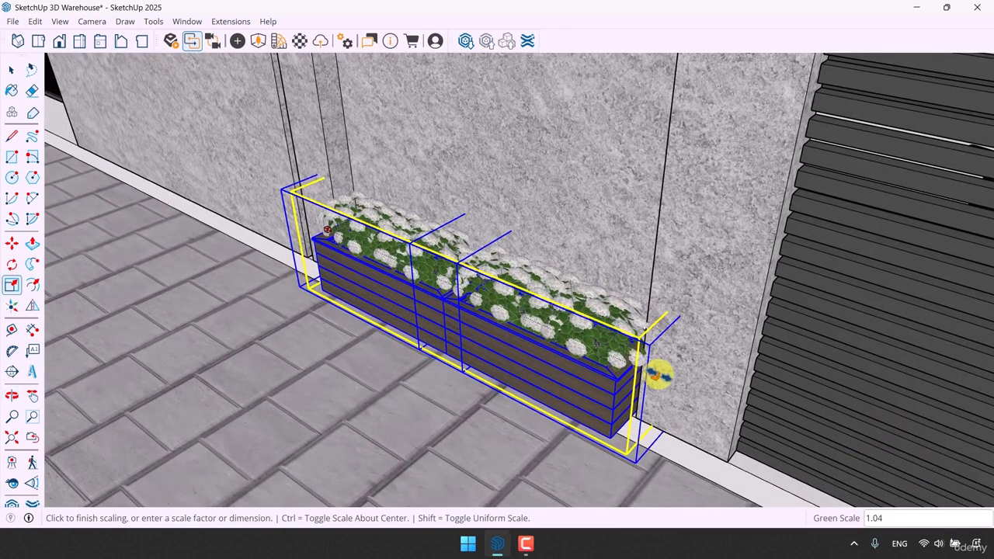
pyautogui.click(545, 381)
pyautogui.moveTo(545, 381); pyautogui.dragTo(549, 395, button='middle')
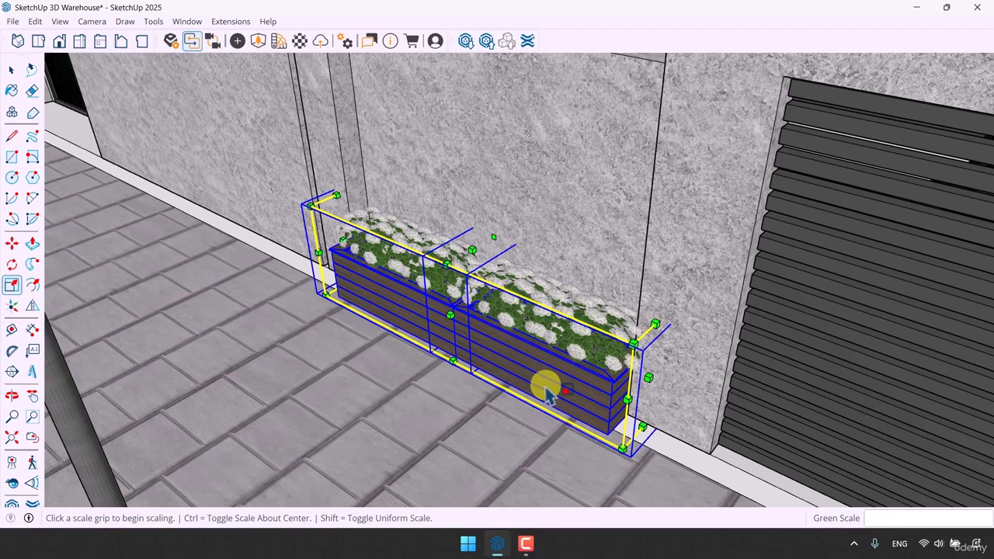
# - Reduce the depth of both flower boxes along the red axis to about 0.42
pyautogui.scroll(-3, 496, 354)
pyautogui.scroll(3, 471, 331)
pyautogui.click(465, 319)
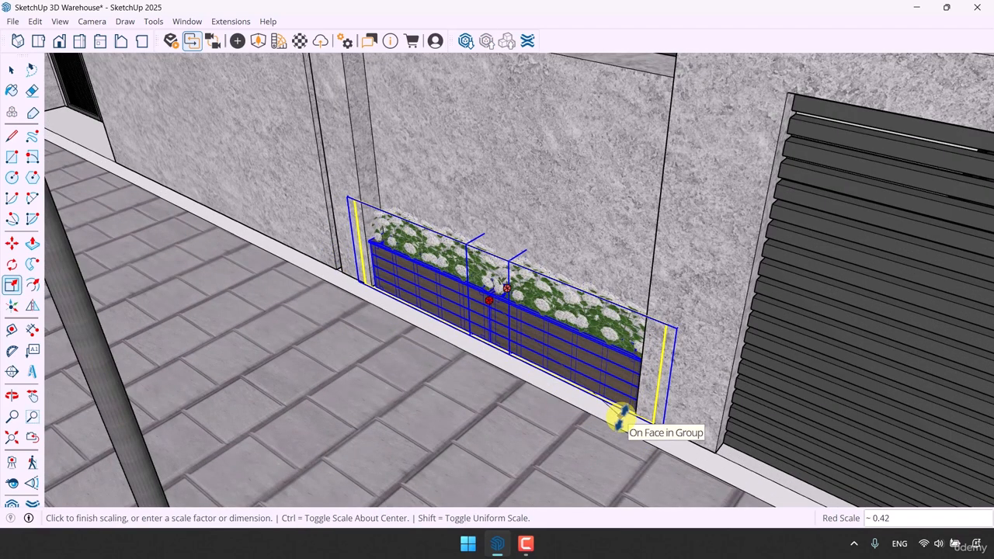
pyautogui.click(498, 420)
pyautogui.press('space')
pyautogui.scroll(-4, 500, 397)
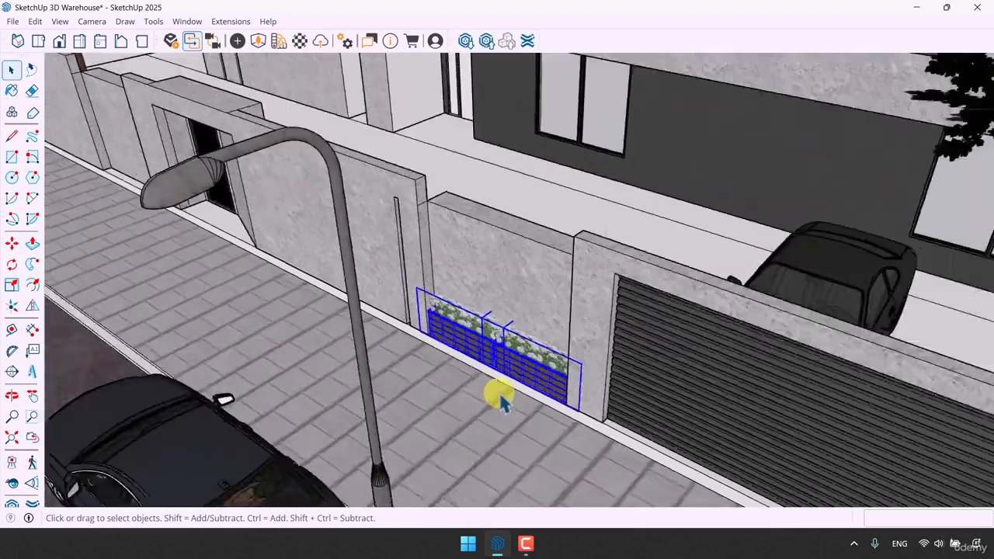
# - Copy both flower boxes along the front wall into the matching recess on the other side of the gate, about 10.77 m away
pyautogui.moveTo(501, 397); pyautogui.dragTo(461, 389, button='middle')
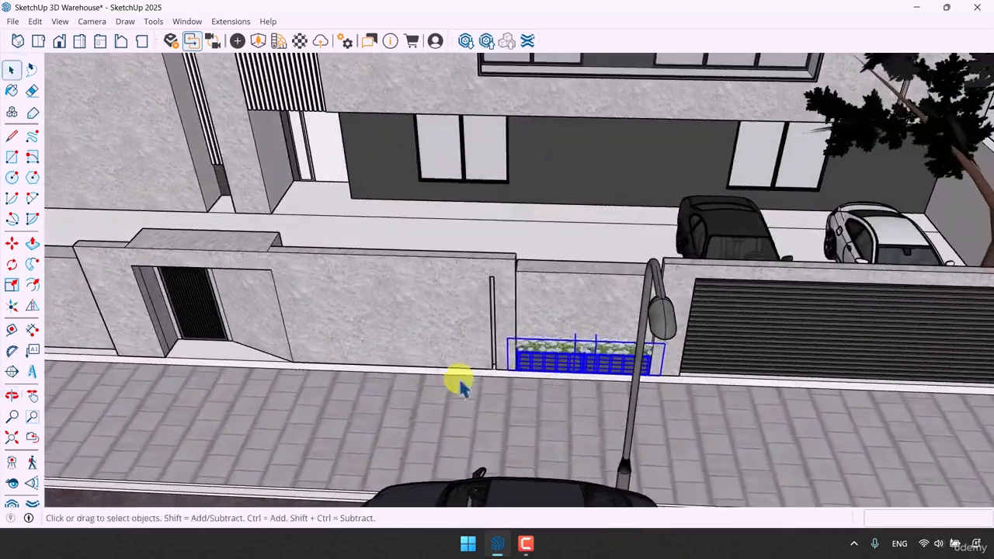
pyautogui.scroll(-5, 773, 330)
pyautogui.click(12, 243)
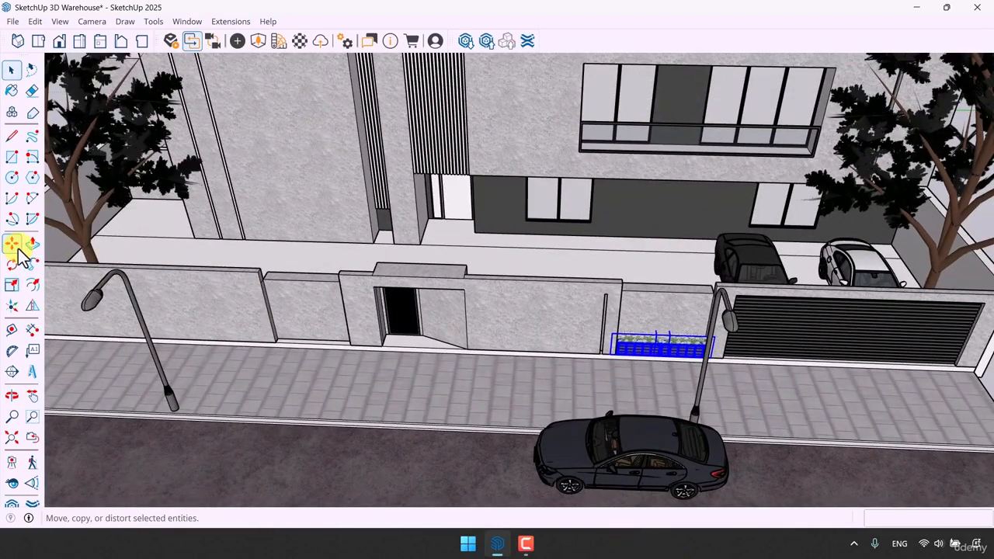
pyautogui.press('ctrl')
pyautogui.click(663, 374)
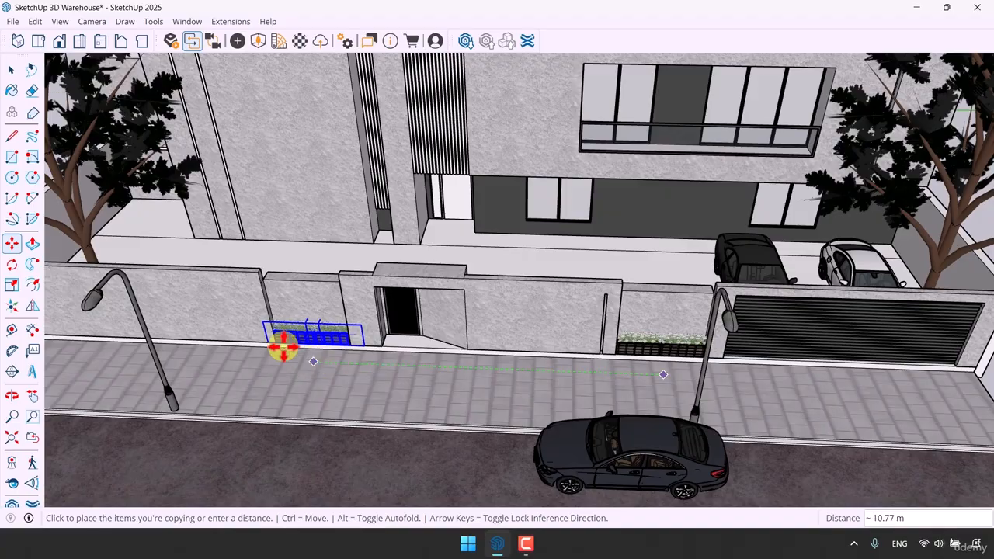
pyautogui.click(256, 334)
pyautogui.scroll(8, 268, 334)
pyautogui.moveTo(434, 379); pyautogui.dragTo(426, 360, button='middle')
pyautogui.scroll(-2, 426, 361)
pyautogui.press('space')
# - Examine the whole house front and the flower boxes in both wall recesses
pyautogui.scroll(-9, 435, 348)
pyautogui.click(486, 438)
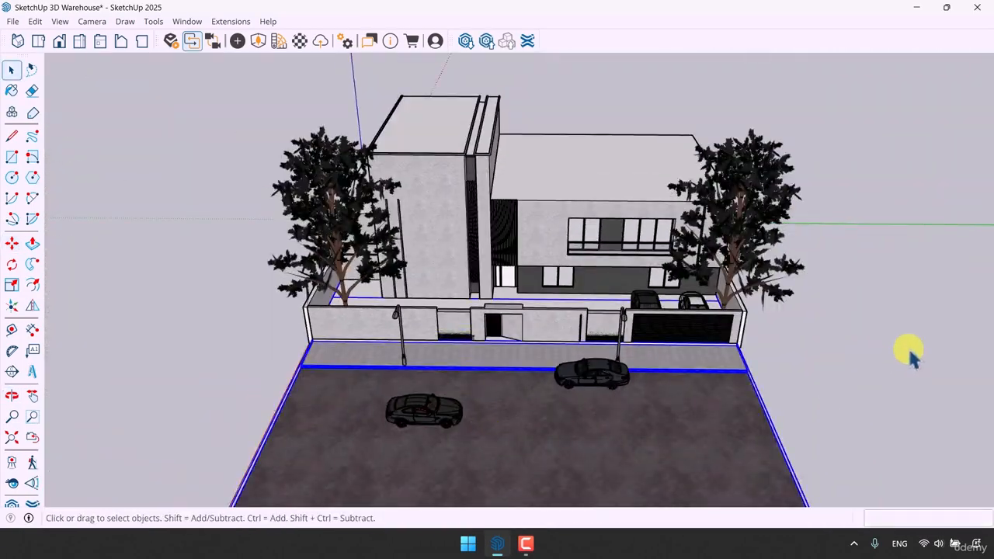
pyautogui.click(908, 350)
pyautogui.moveTo(643, 292); pyautogui.dragTo(637, 262, button='middle')
pyautogui.scroll(6, 468, 294)
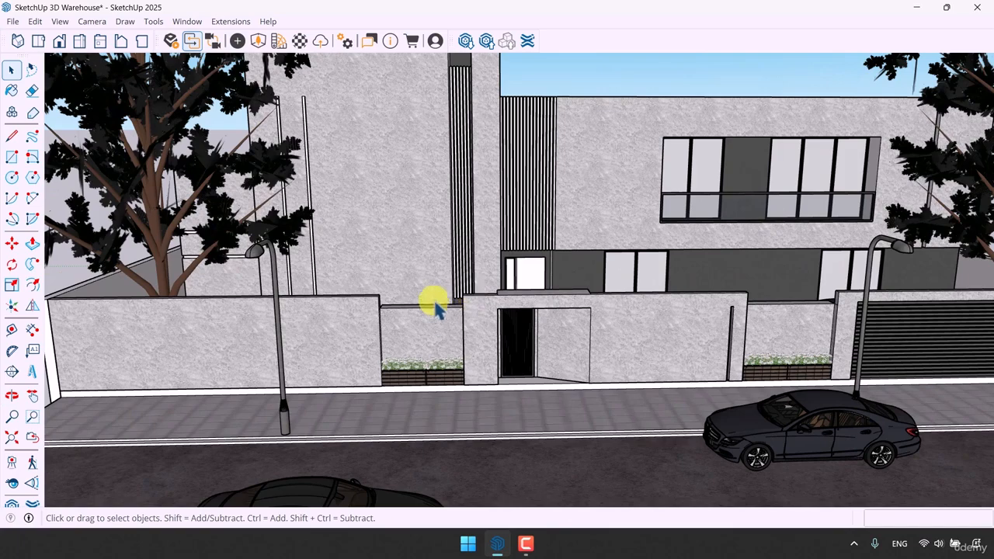
pyautogui.scroll(-8, 433, 311)
pyautogui.moveTo(430, 317); pyautogui.dragTo(455, 364, button='middle')
pyautogui.scroll(7, 504, 365)
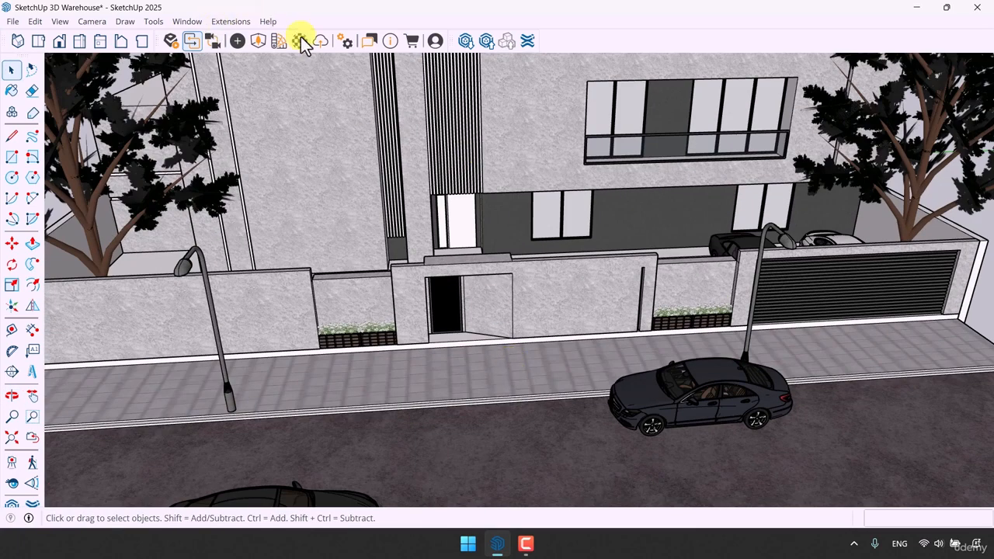
# - Search 3D Warehouse for "Trash Can"
pyautogui.click(466, 41)
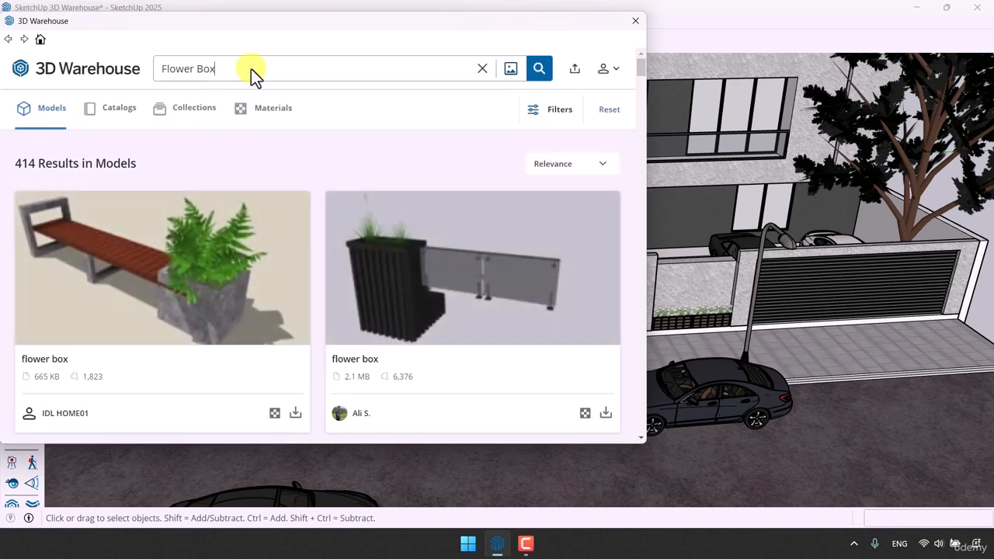
pyautogui.tripleClick(251, 68)
pyautogui.write('TrASGH=')
pyautogui.press('BackSpace')
pyautogui.press('BackSpace')
pyautogui.press('BackSpace')
pyautogui.press('BackSpace')
pyautogui.press('BackSpace')
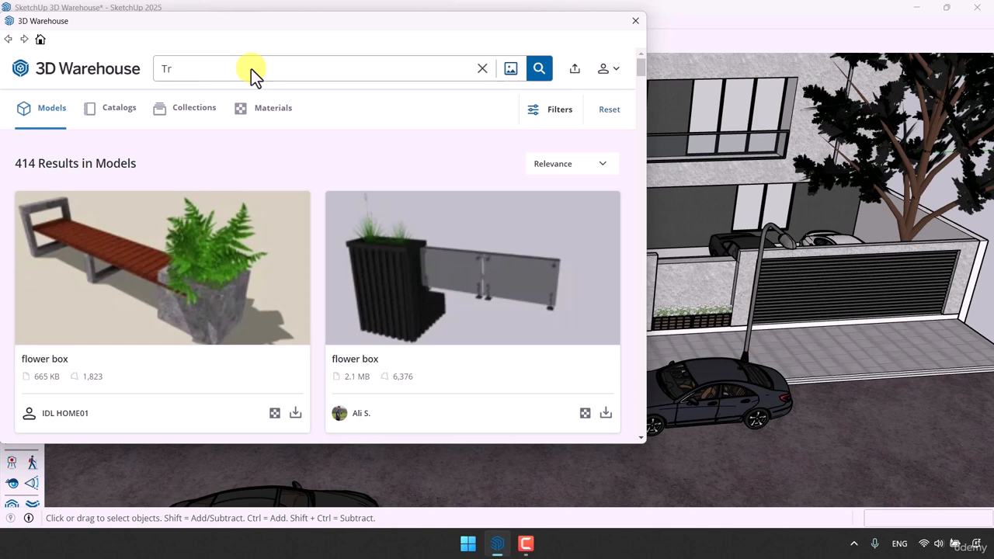
pyautogui.write('ash Can')
pyautogui.press('Return')
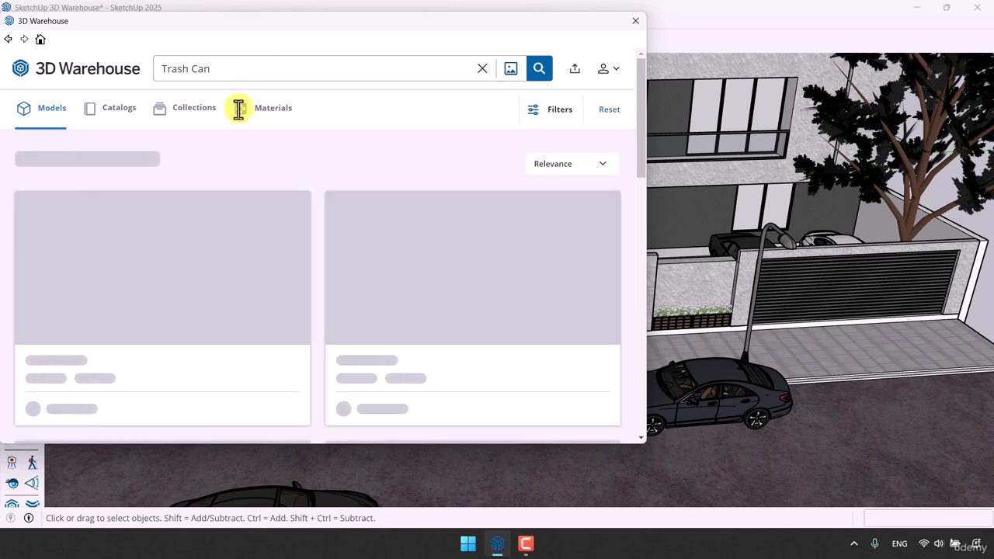
# - Load the green wheeled trash can into the model and place it on the sidewalk near the flower boxes farthest from the garage
pyautogui.scroll(-4, 320, 206)
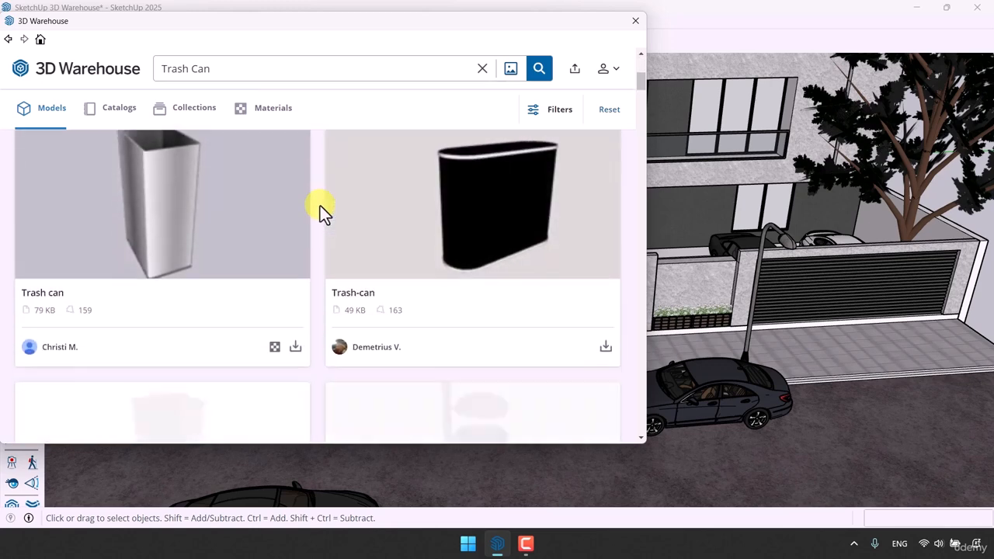
pyautogui.scroll(-2, 320, 206)
pyautogui.scroll(-1, 321, 206)
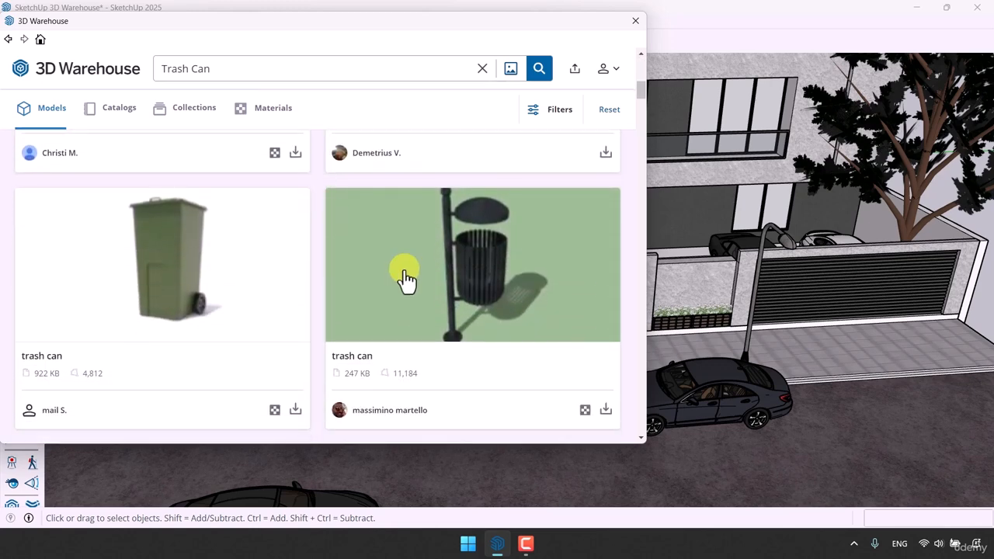
pyautogui.scroll(-2, 373, 244)
pyautogui.scroll(1, 295, 332)
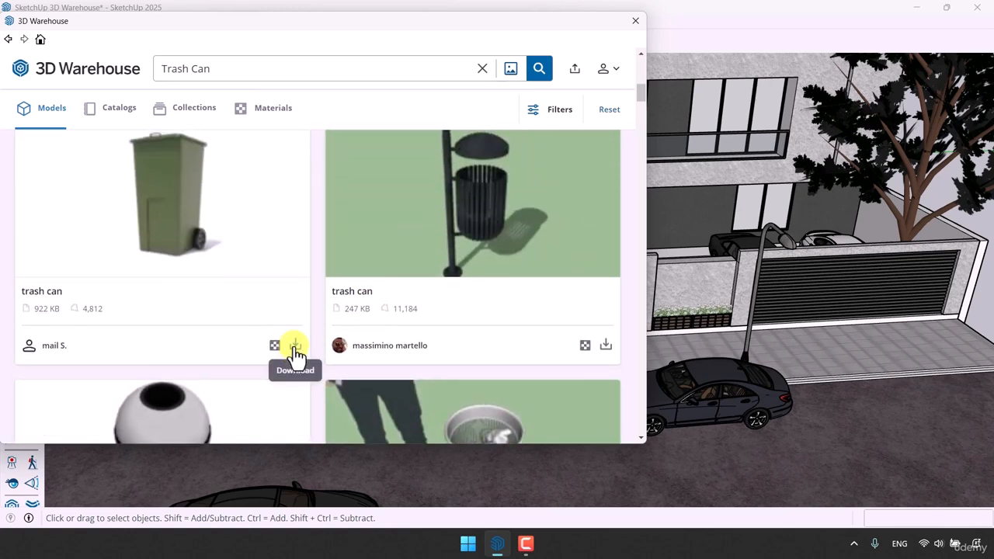
pyautogui.click(296, 347)
pyautogui.click(283, 248)
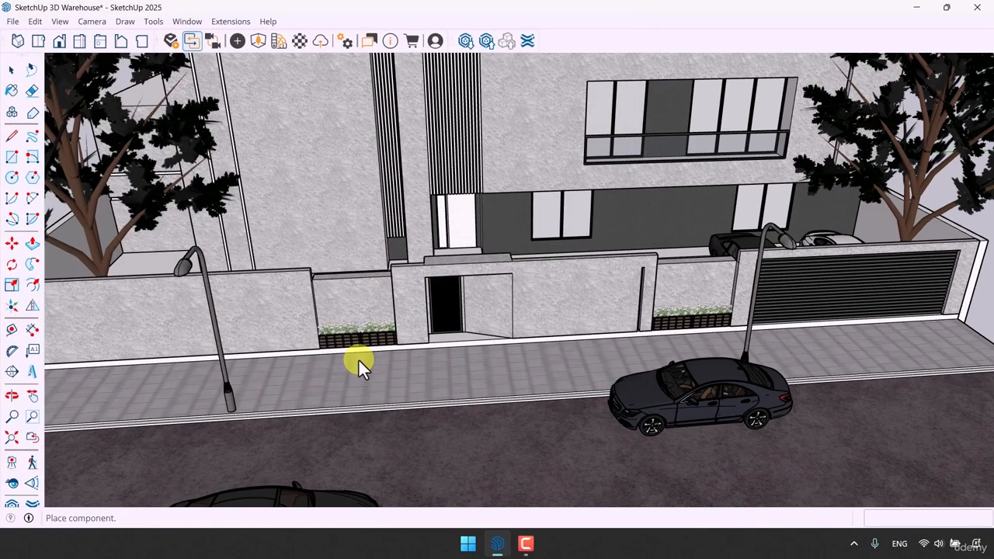
pyautogui.scroll(3, 314, 382)
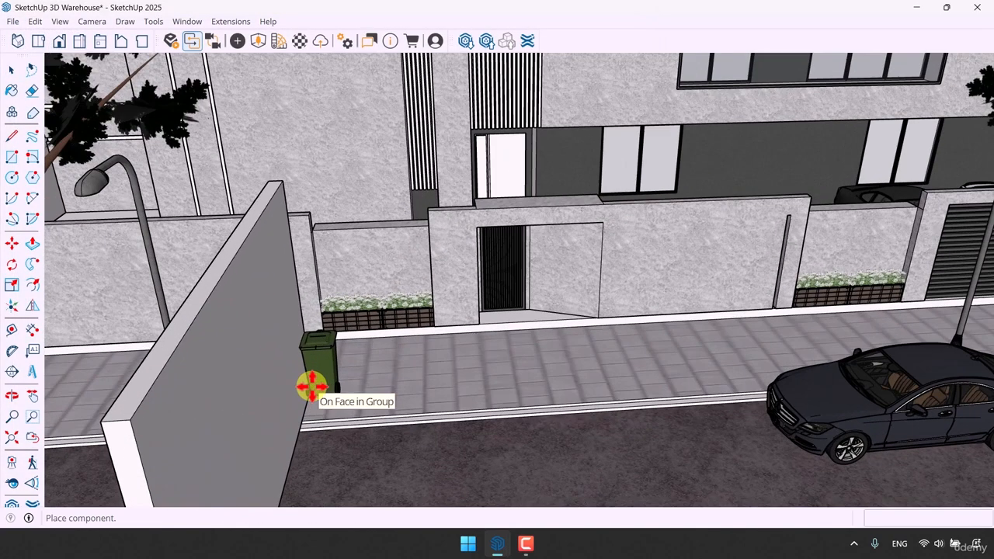
pyautogui.click(348, 373)
# - Delete the large wall panel and its reference picture from inside the trash can component, leaving only the bin
pyautogui.scroll(-4, 467, 347)
pyautogui.moveTo(475, 344); pyautogui.dragTo(295, 336, button='middle')
pyautogui.scroll(4, 271, 333)
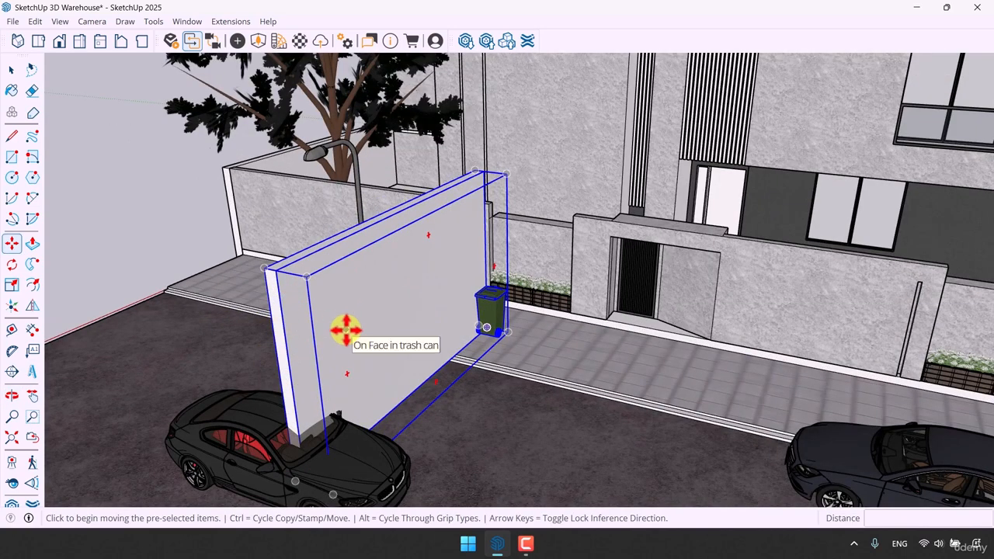
pyautogui.press('space')
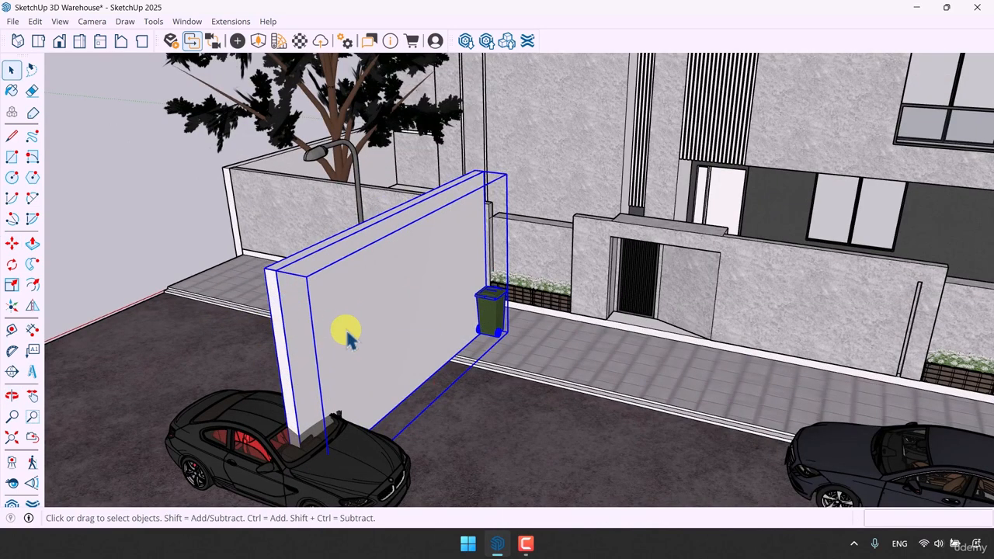
pyautogui.doubleClick(348, 334)
pyautogui.press('Delete')
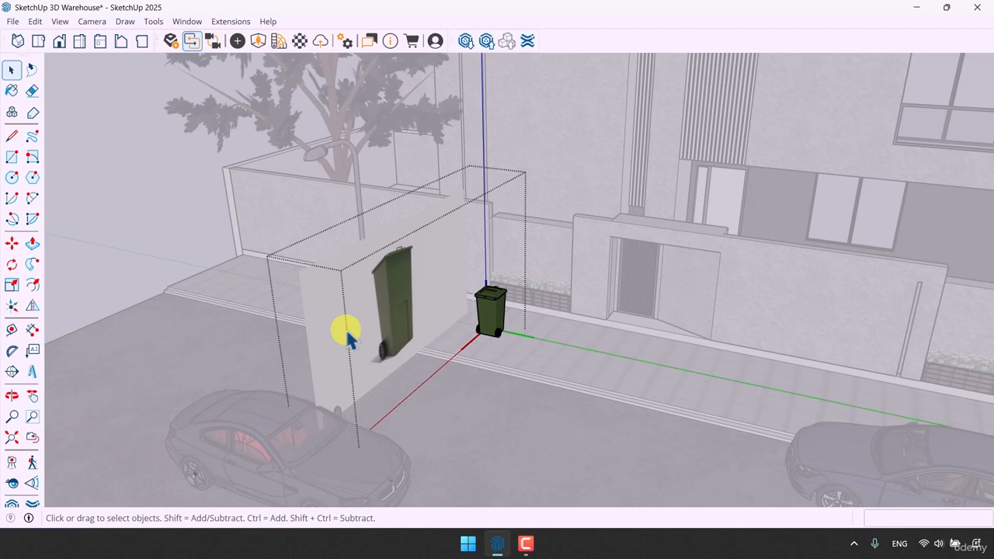
pyautogui.press('Delete')
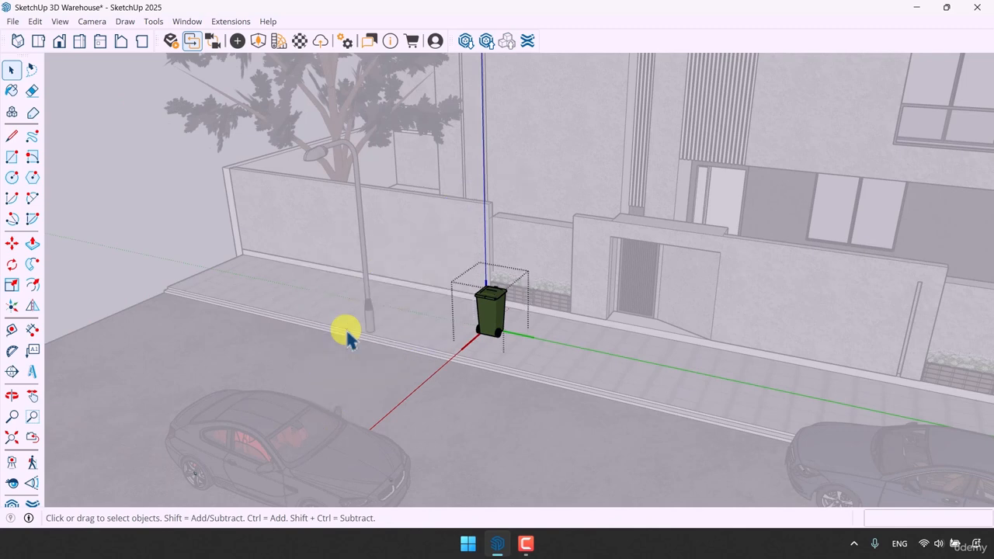
pyautogui.click(348, 334)
# - Flip the trash can along the red axis and move it about 2.30 m to the front wall beside the flower boxes
pyautogui.scroll(5, 502, 307)
pyautogui.click(502, 330)
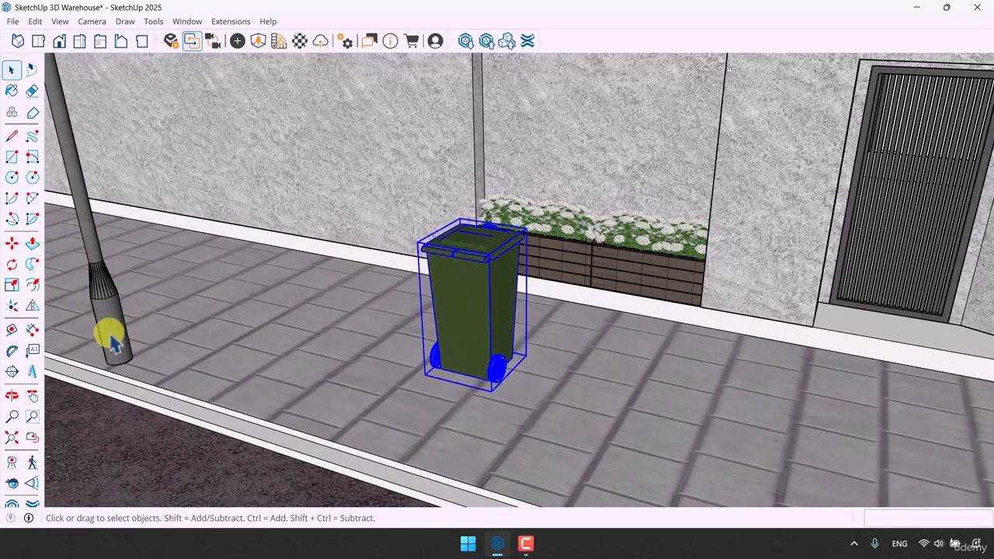
pyautogui.click(12, 243)
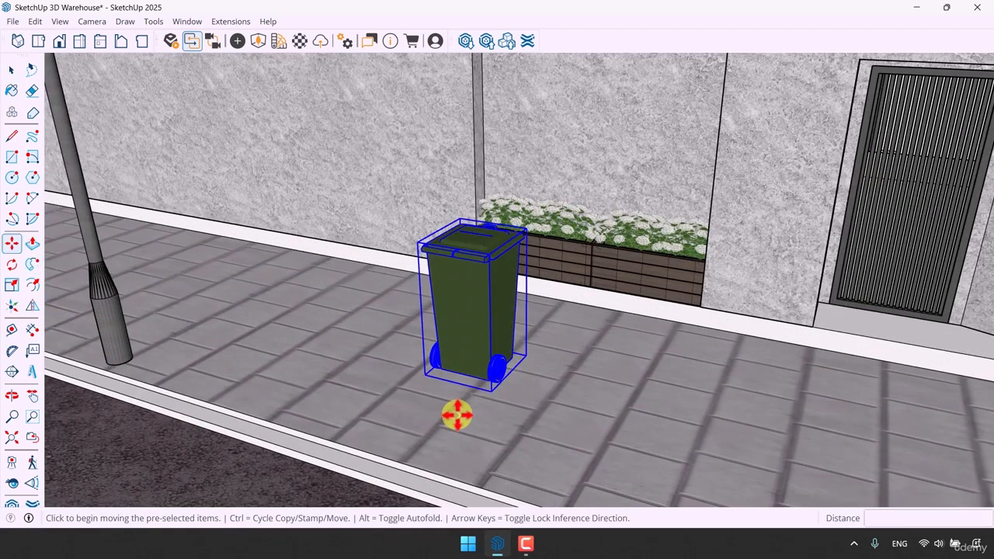
pyautogui.click(33, 306)
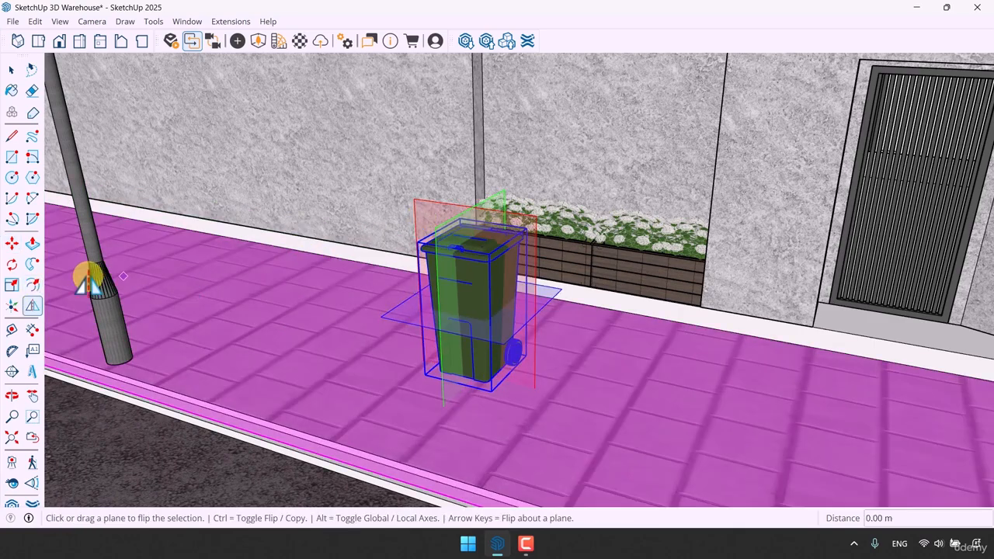
pyautogui.click(12, 244)
pyautogui.click(526, 356)
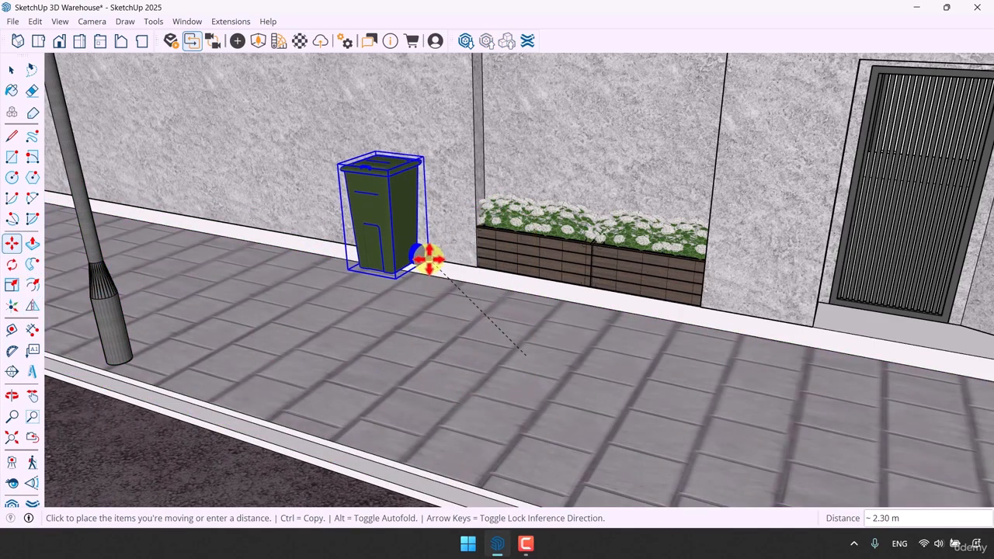
pyautogui.click(428, 259)
# - Copy the trash can about 0.68 m along the front wall, away from the flower boxes
pyautogui.moveTo(468, 313); pyautogui.dragTo(527, 339, button='middle')
pyautogui.scroll(3, 527, 340)
pyautogui.press('ctrl')
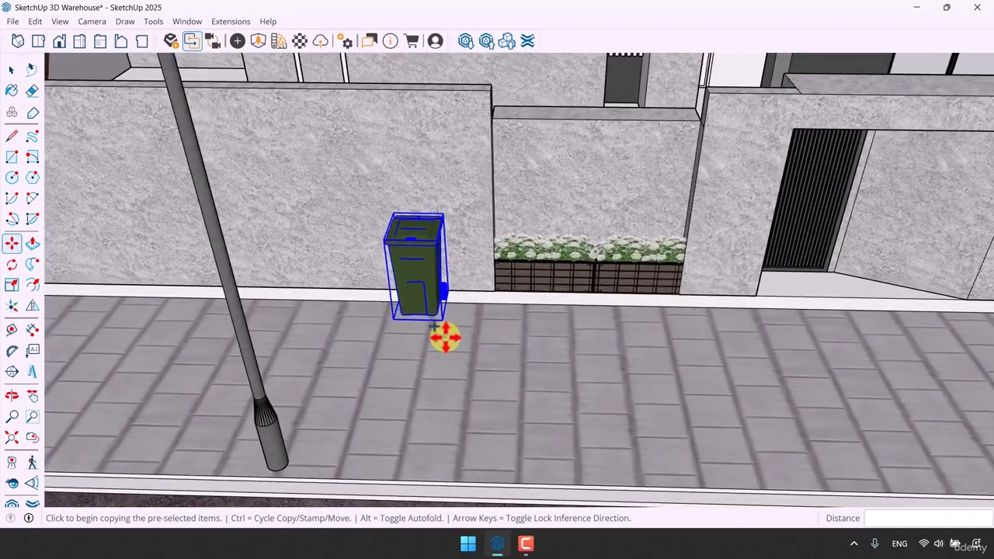
pyautogui.click(444, 337)
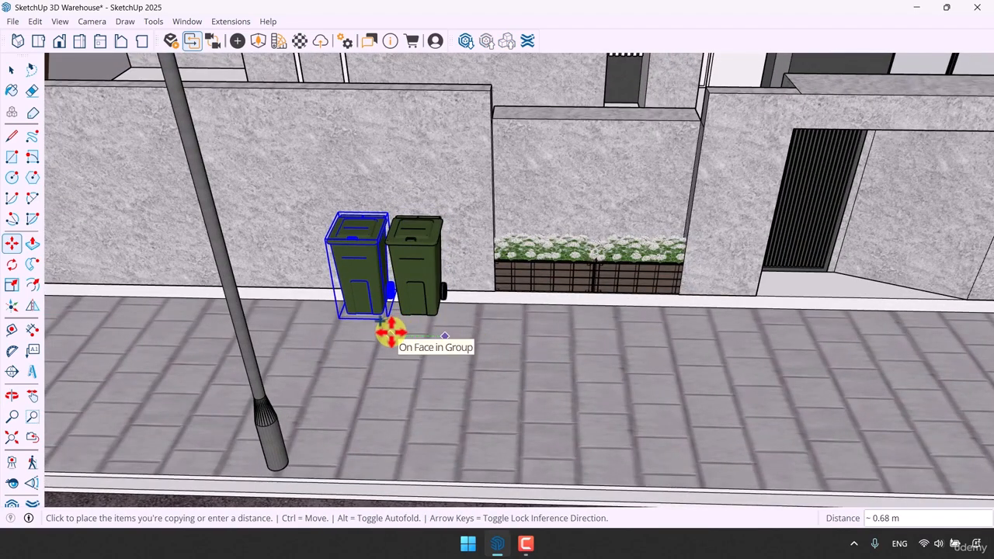
pyautogui.click(390, 332)
pyautogui.press('space')
pyautogui.scroll(-8, 440, 366)
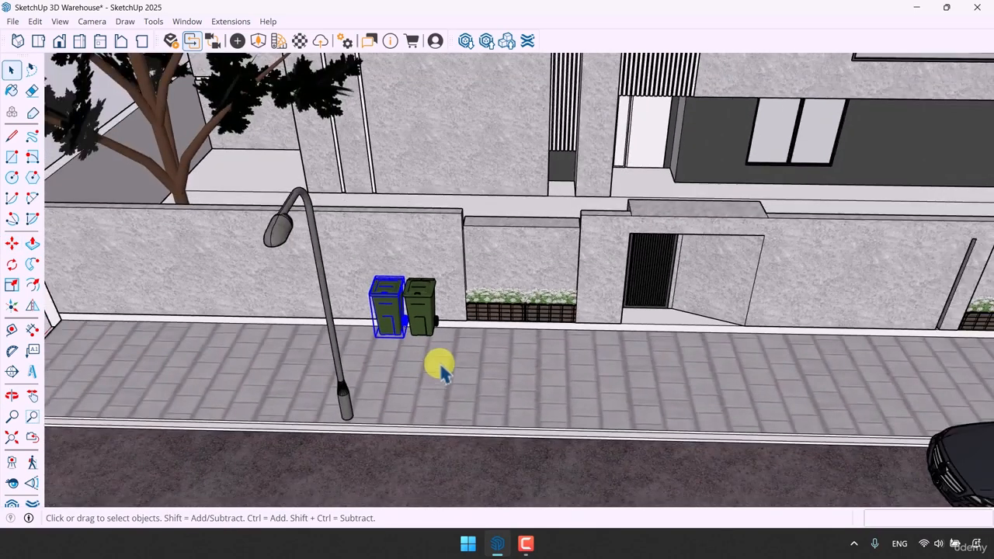
# - Position the camera on the road in front of the house and turn it to face the front facade
pyautogui.moveTo(582, 449); pyautogui.dragTo(589, 384, button='middle')
pyautogui.scroll(-4, 532, 270)
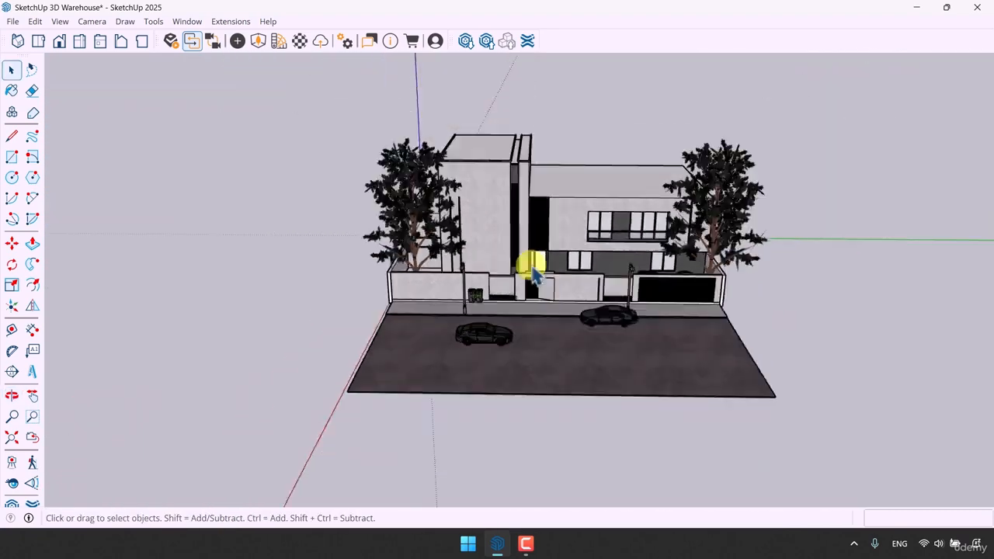
pyautogui.moveTo(533, 270); pyautogui.dragTo(688, 356, button='middle')
pyautogui.scroll(3, 688, 356)
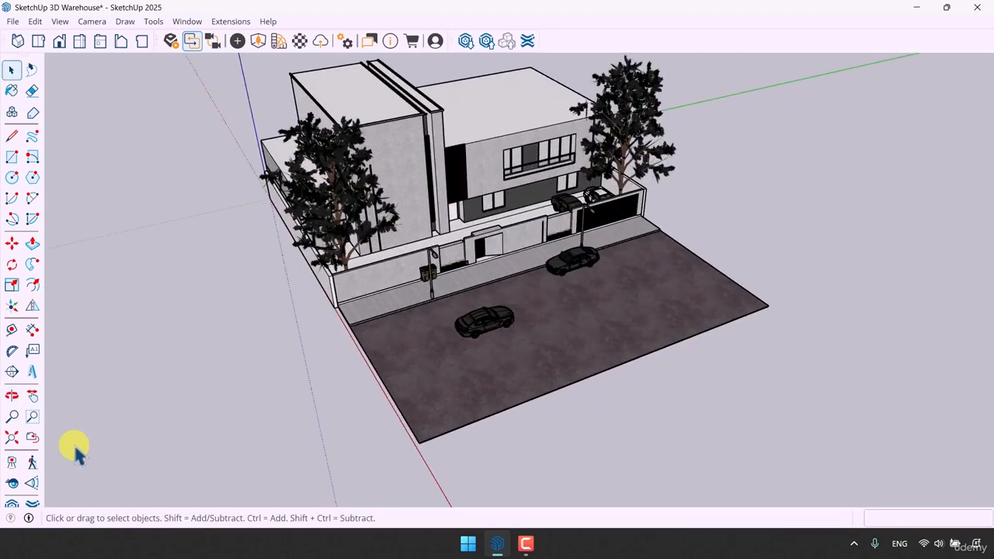
pyautogui.click(11, 464)
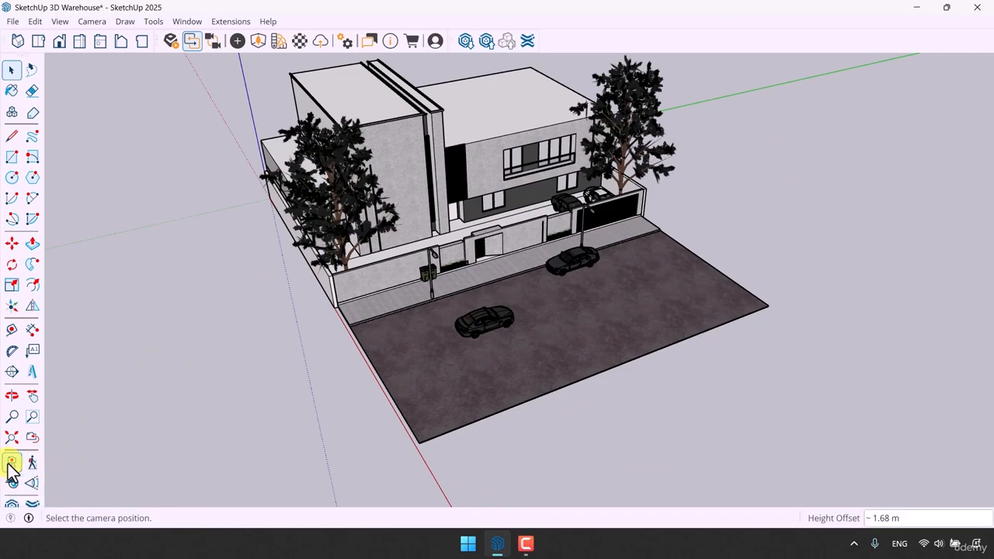
pyautogui.click(614, 363)
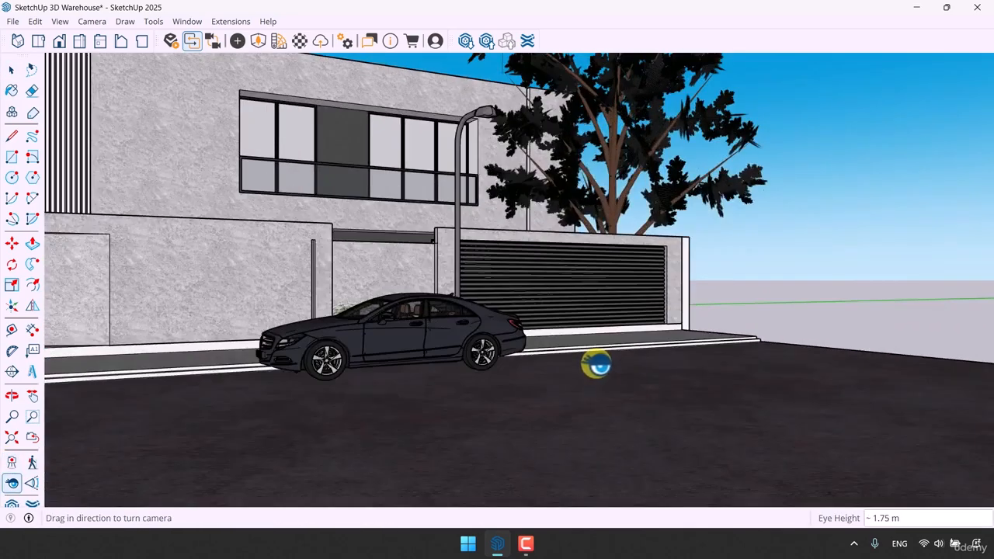
pyautogui.moveTo(595, 362); pyautogui.dragTo(296, 330)
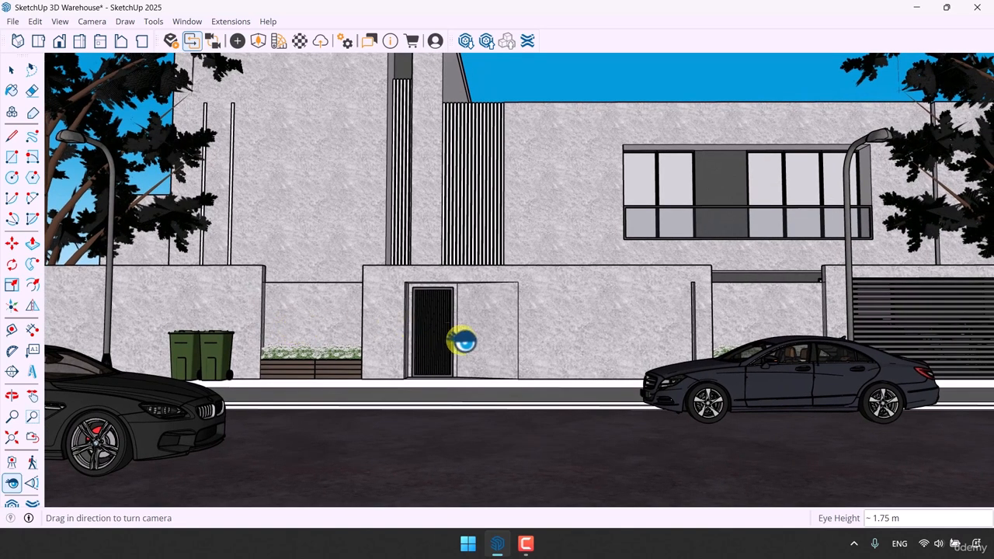
# - Back the camera away until both trees frame the facade, and set the eye height to 4 m
pyautogui.scroll(-1, 490, 345)
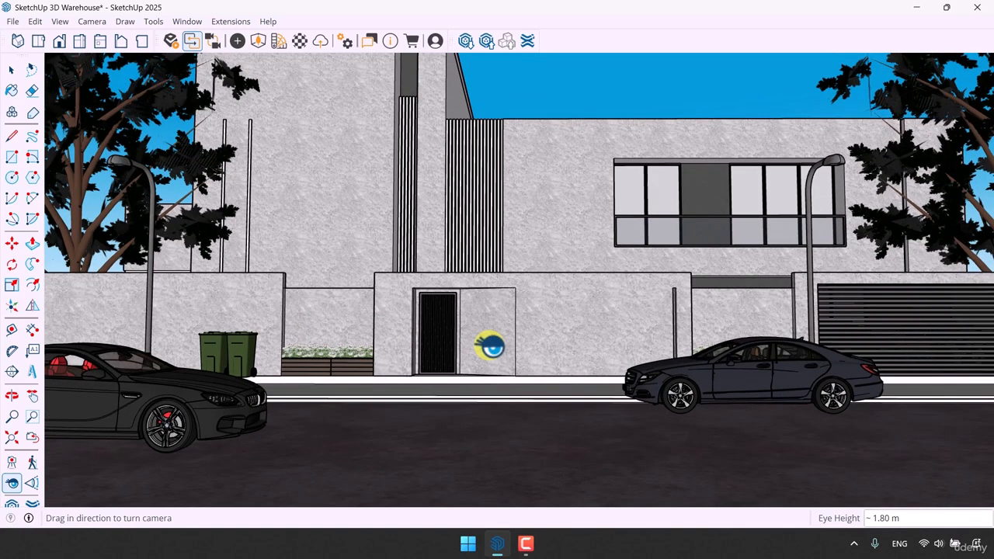
pyautogui.scroll(-1, 490, 346)
pyautogui.scroll(-1, 490, 346)
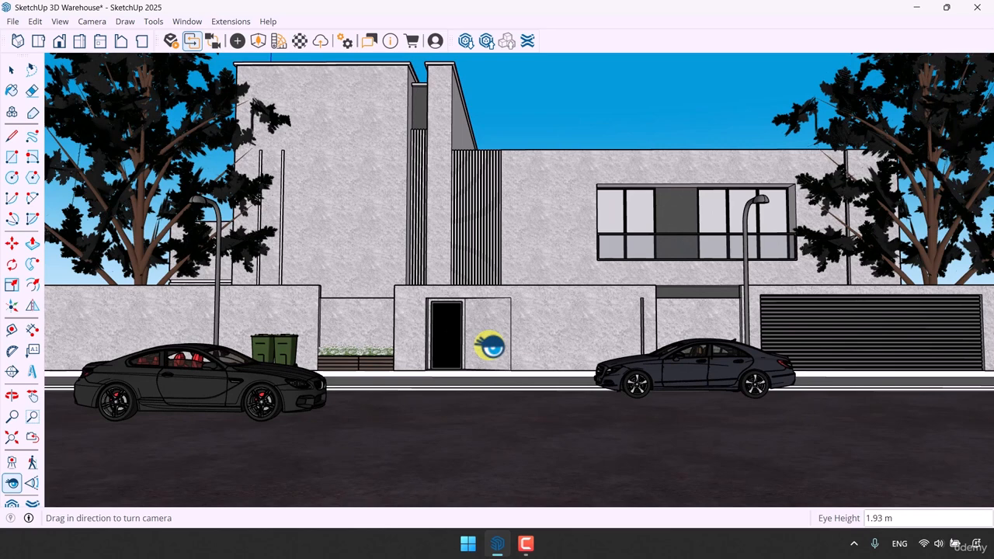
pyautogui.scroll(-1, 490, 346)
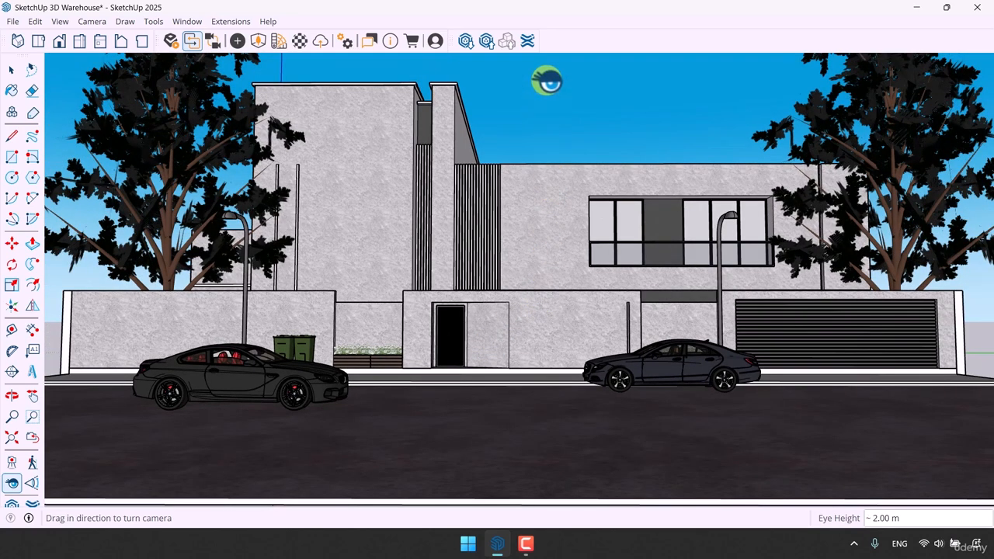
pyautogui.scroll(2, 546, 82)
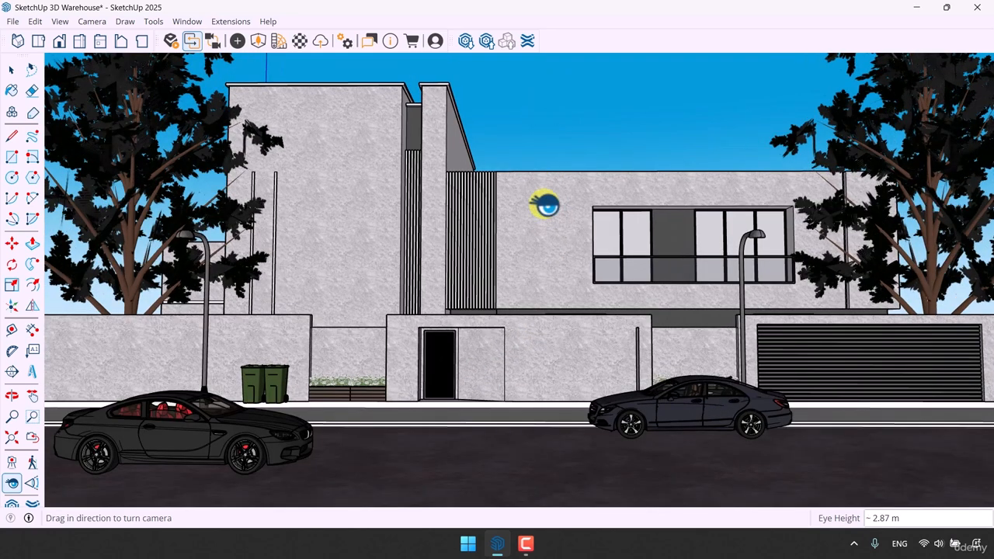
pyautogui.write('3')
pyautogui.press('Return')
pyautogui.write('4')
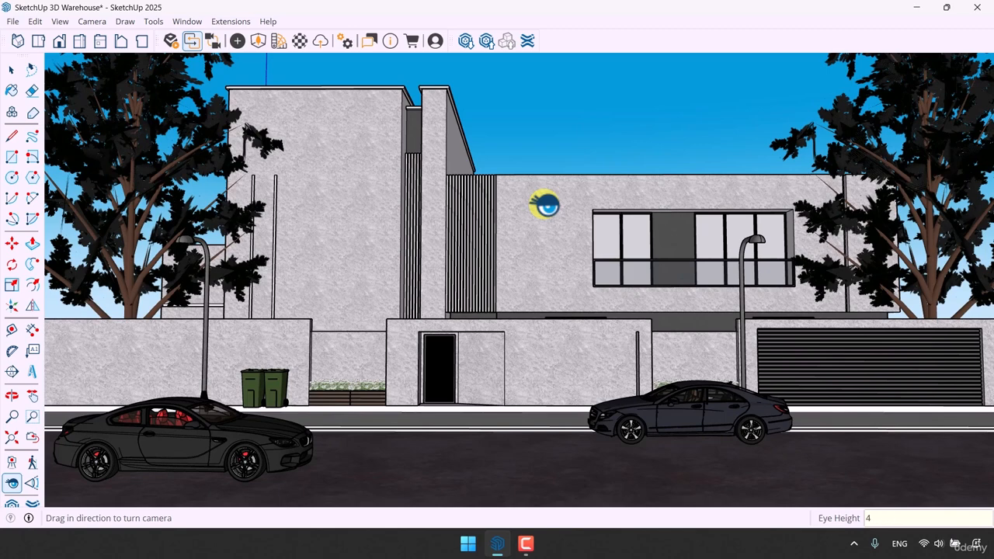
pyautogui.press('Return')
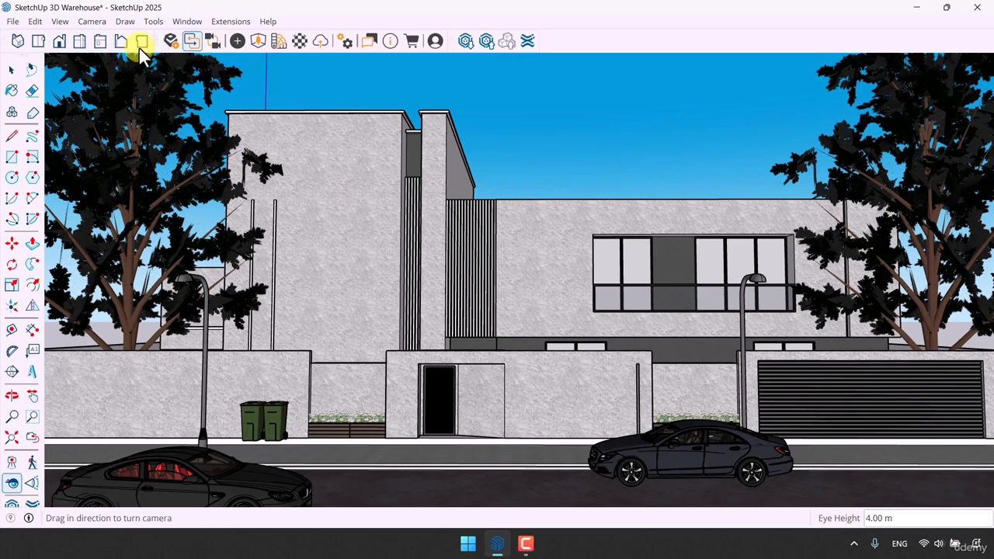
pyautogui.moveTo(577, 190); pyautogui.dragTo(579, 183)
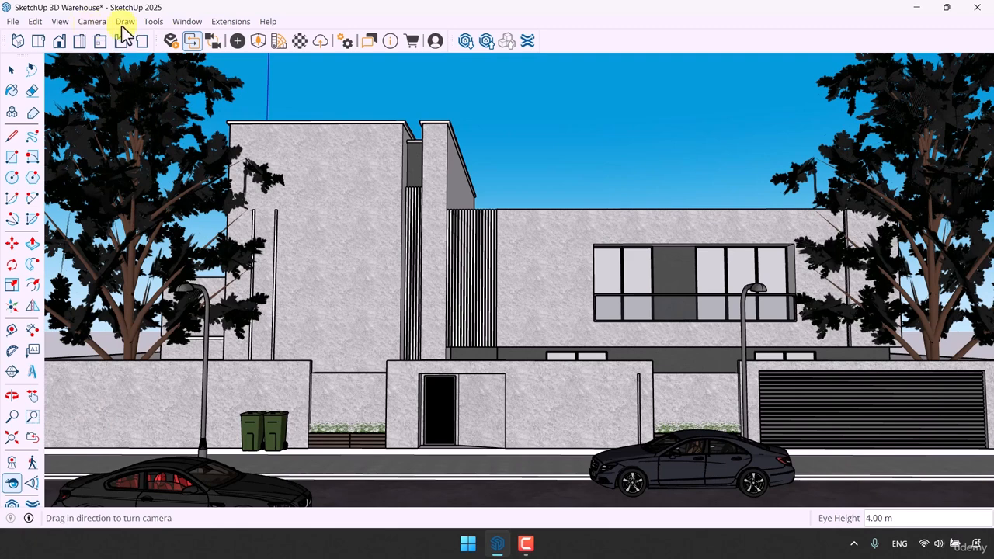
# - Switch the camera to Two-Point Perspective and pan to frame the house facade with more sky above it
pyautogui.click(93, 23)
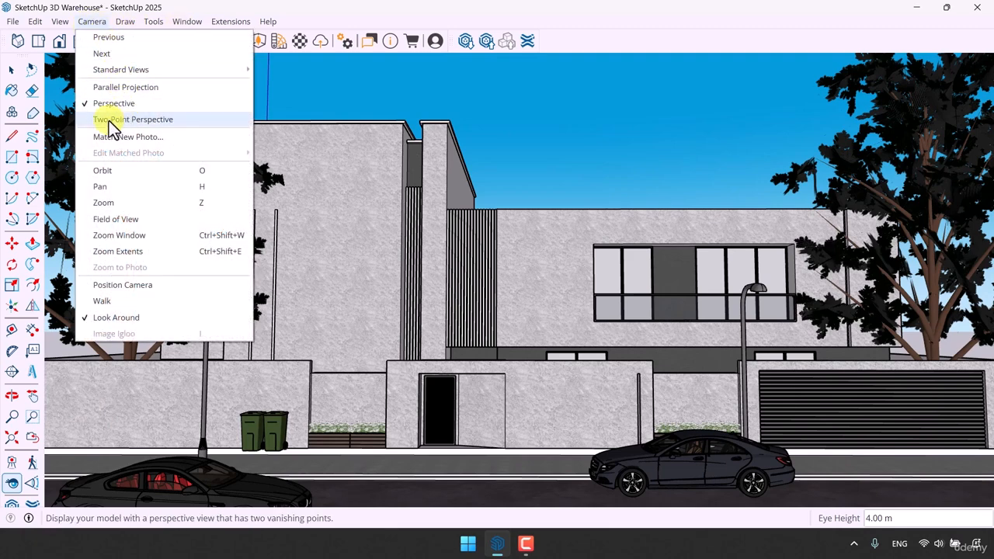
pyautogui.click(108, 120)
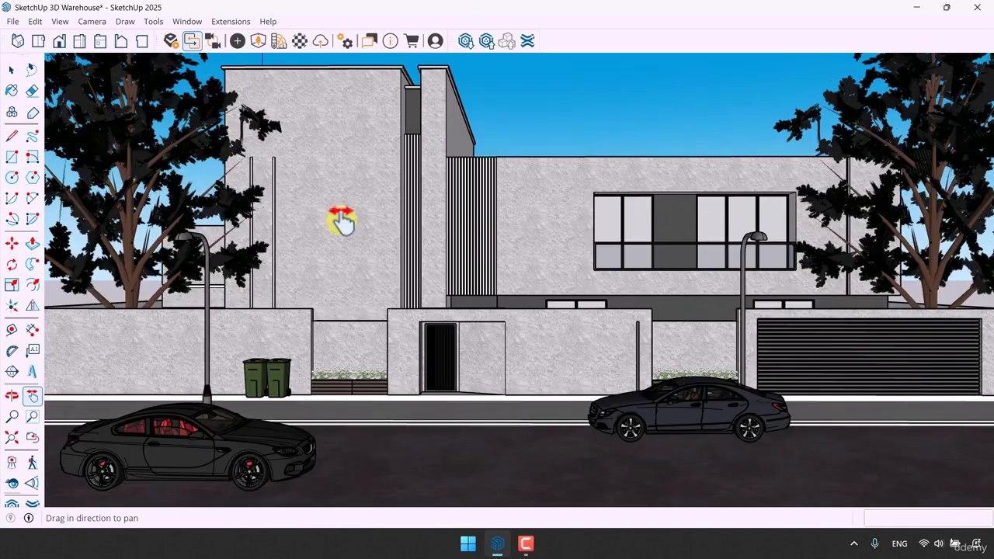
pyautogui.moveTo(467, 275); pyautogui.dragTo(464, 300)
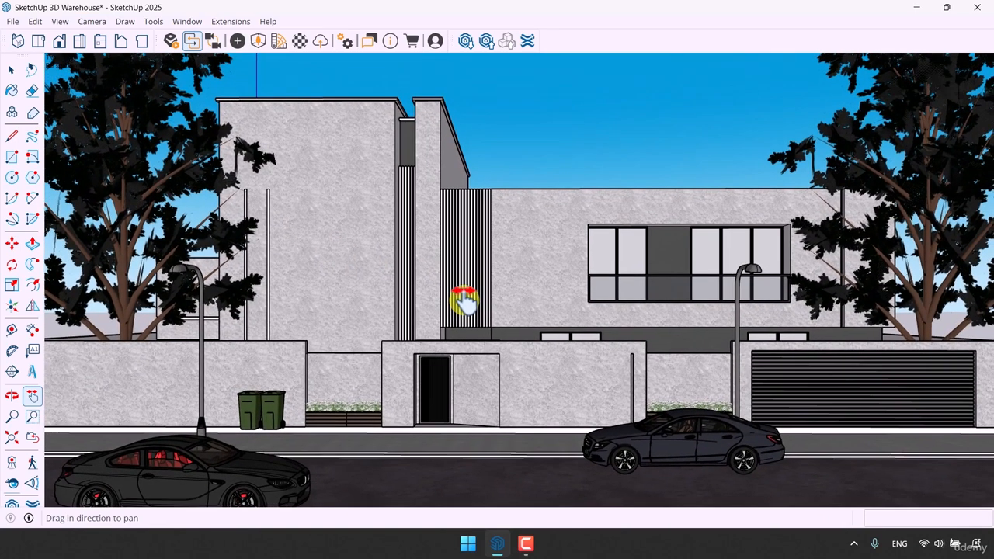
# - Save the current two-point perspective view of the facade as a new scene
pyautogui.click(12, 91)
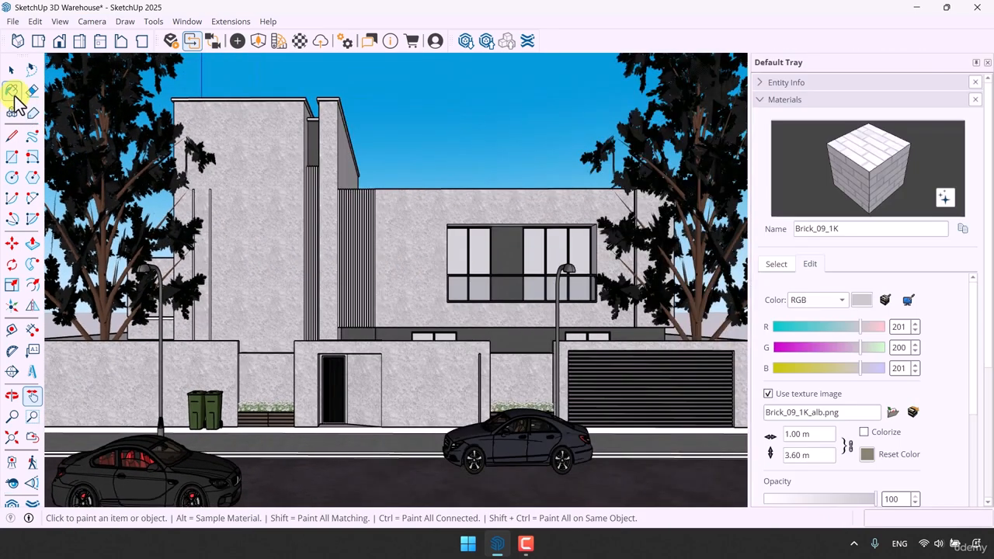
pyautogui.click(821, 98)
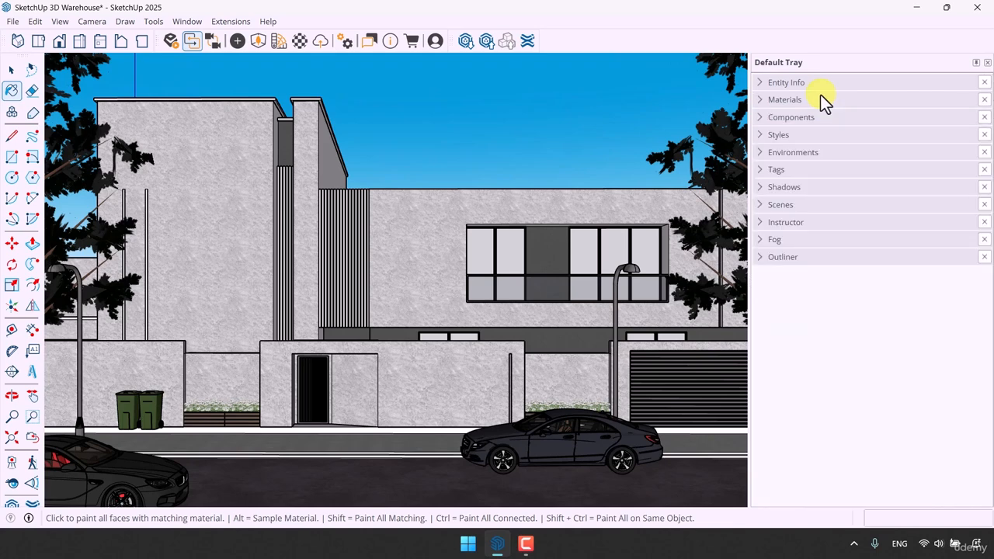
pyautogui.click(781, 205)
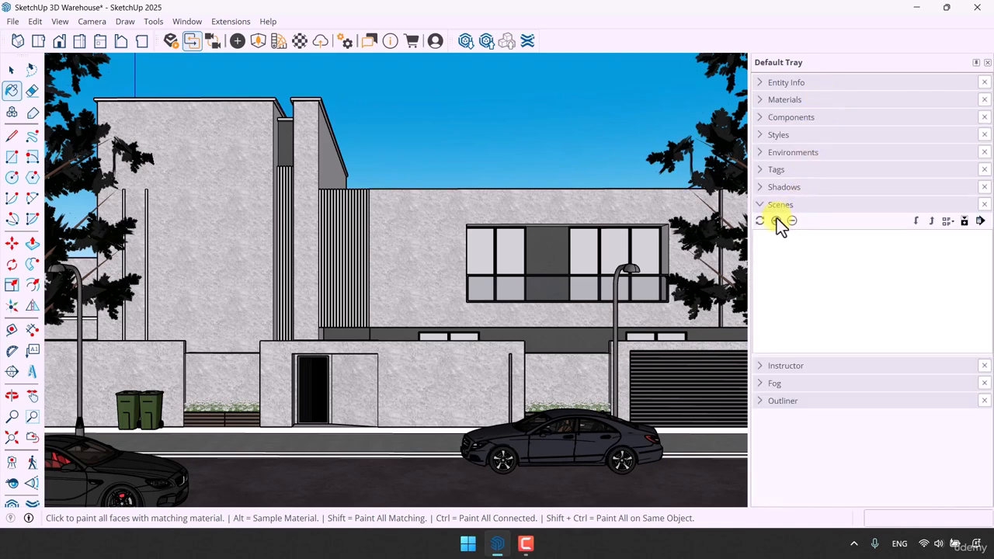
pyautogui.click(776, 220)
pyautogui.click(546, 329)
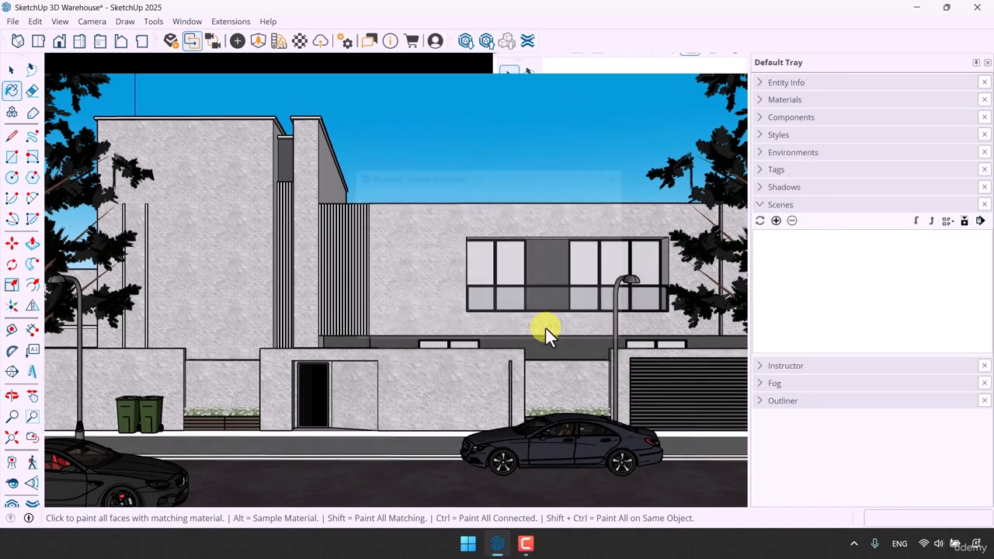
pyautogui.click(985, 63)
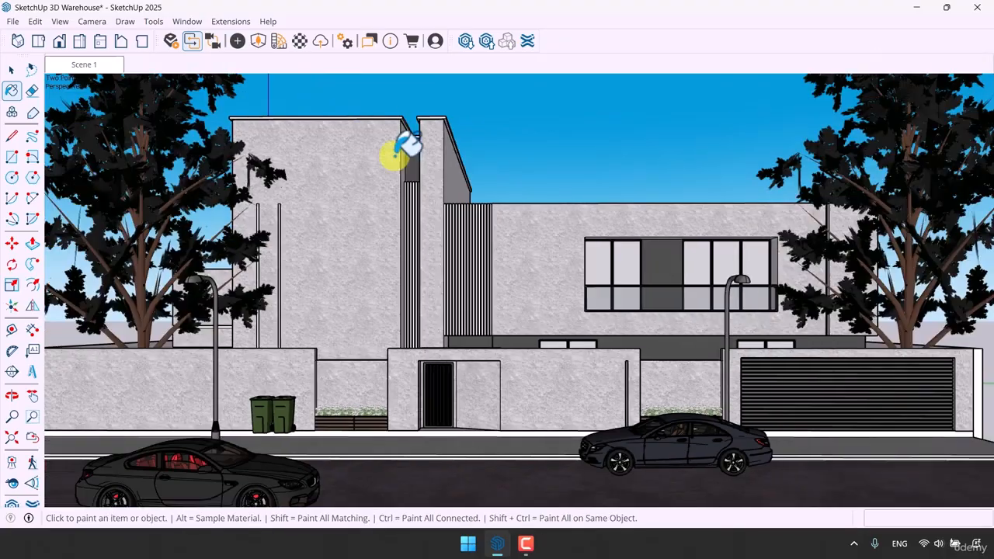
# - Test the saved view by orbiting to an aerial view of the house and recalling Scene 1
pyautogui.press('space')
pyautogui.moveTo(531, 193)
pyautogui.mouseDown(button='middle')
pyautogui.moveTo(365, 304)
pyautogui.moveTo(303, 318)
pyautogui.moveTo(544, 266)
pyautogui.mouseUp(button='middle')
pyautogui.scroll(-4, 522, 208)
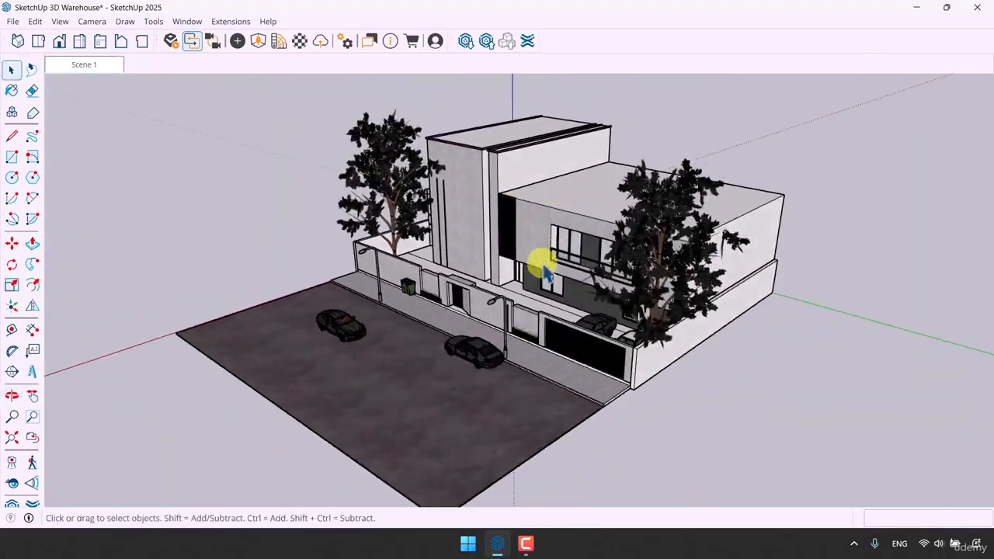
pyautogui.scroll(2, 543, 265)
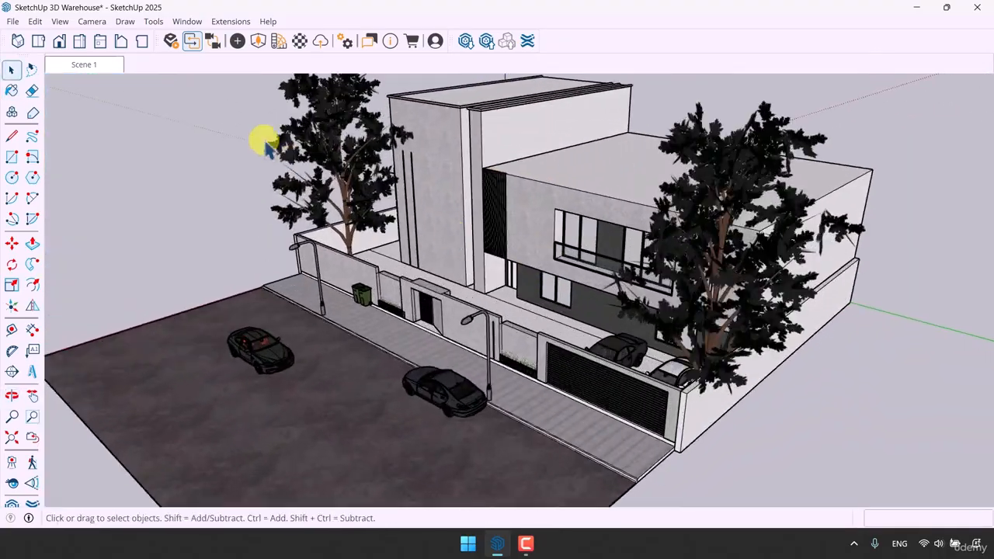
pyautogui.click(76, 67)
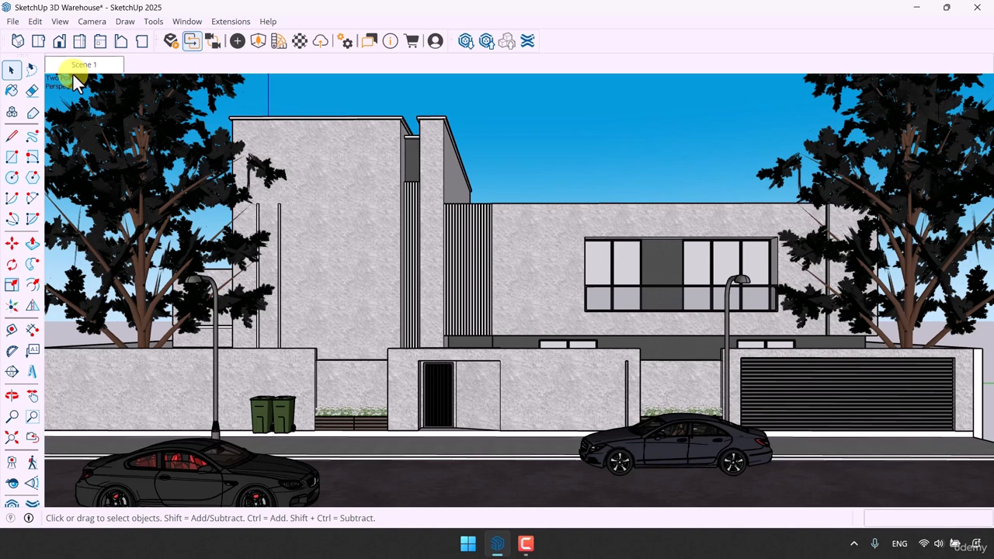
pyautogui.click(526, 547)
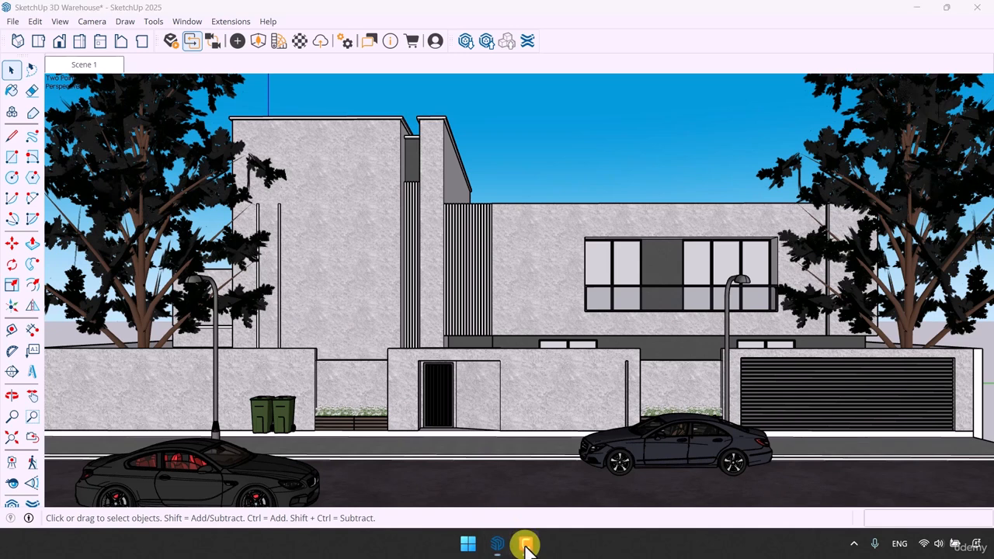